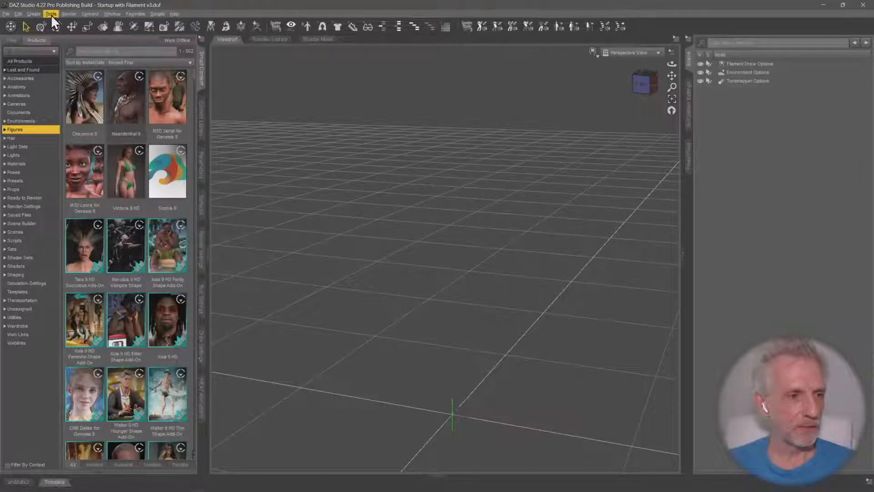
Create a new Sphere primitive in the empty scene, keeping its default label
click(34, 14)
click(78, 79)
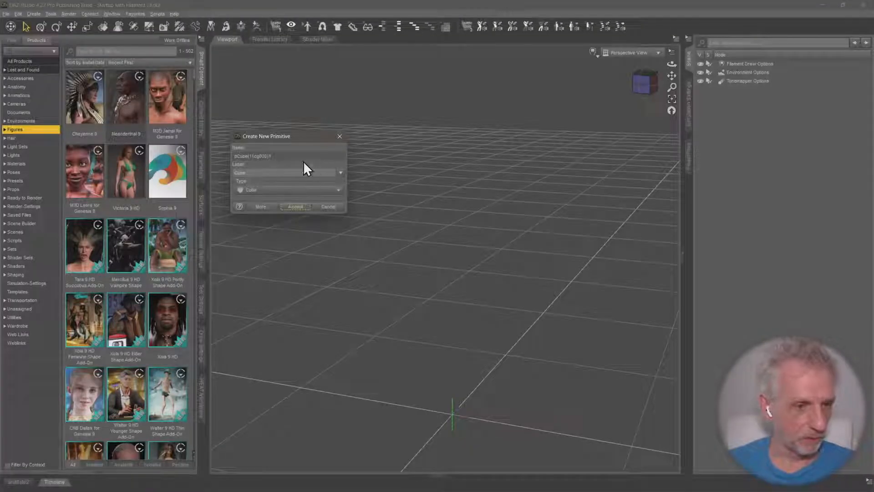
click(341, 173)
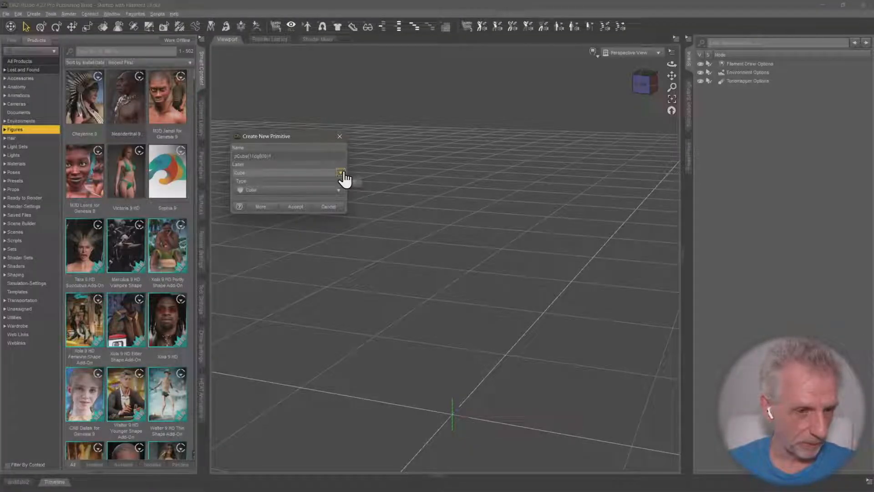
click(301, 172)
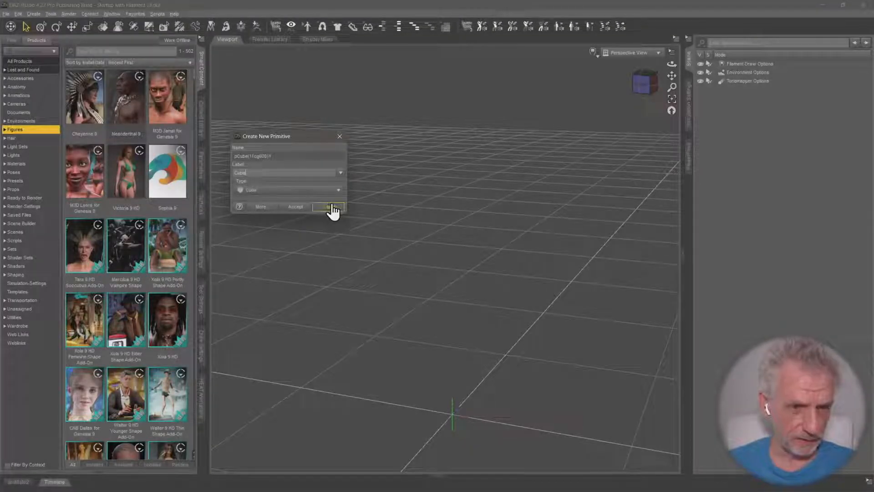
click(315, 190)
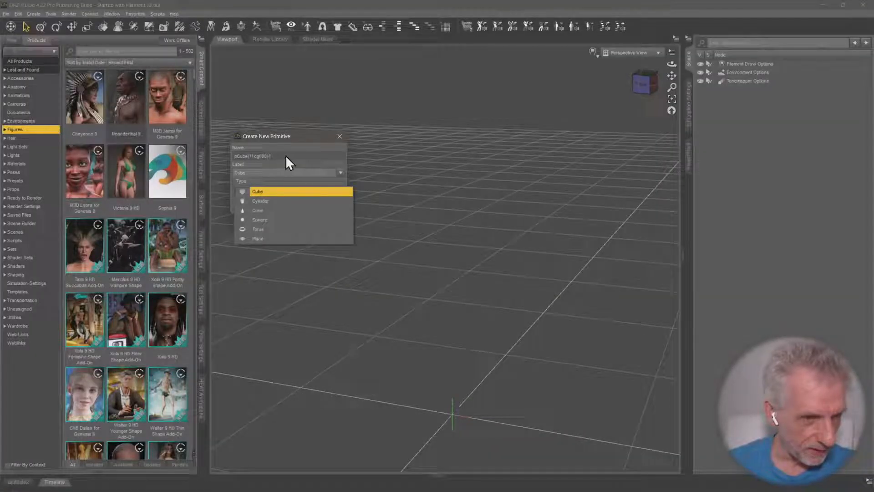
click(282, 220)
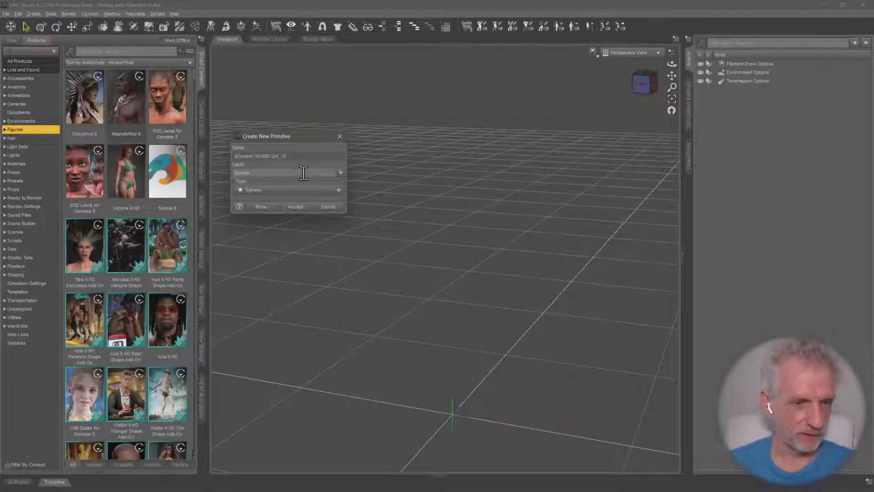
click(295, 208)
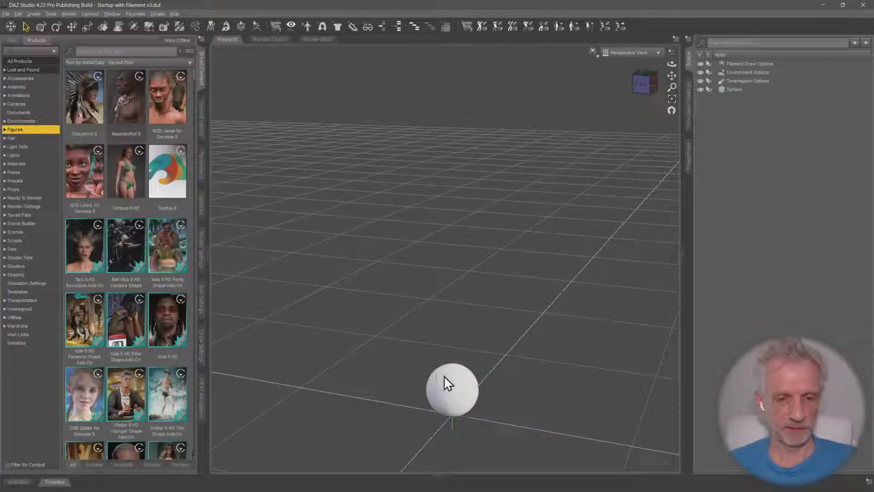
key(ctrl+f)
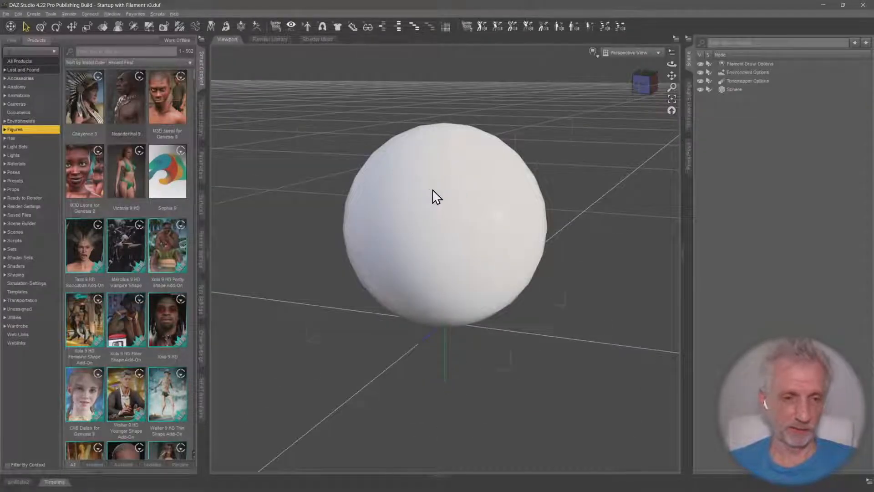
mouse_move(409, 243)
alt+mouse_down()
mouse_move(416, 189)
mouse_move(409, 175)
mouse_move(409, 239)
alt+mouse_up()
alt+right_drag(409, 239, 424, 238)
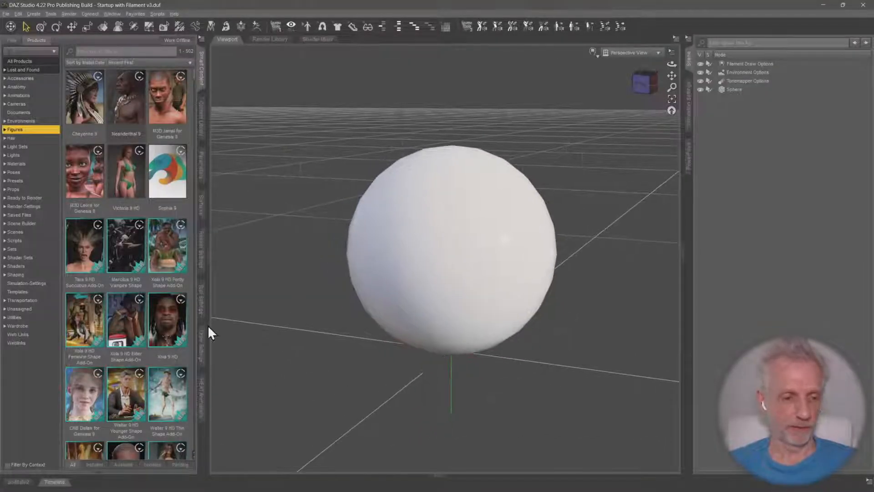
Select the sphere in the timeline, review the key types it displays, and activate the Universal tool
click(55, 482)
click(73, 416)
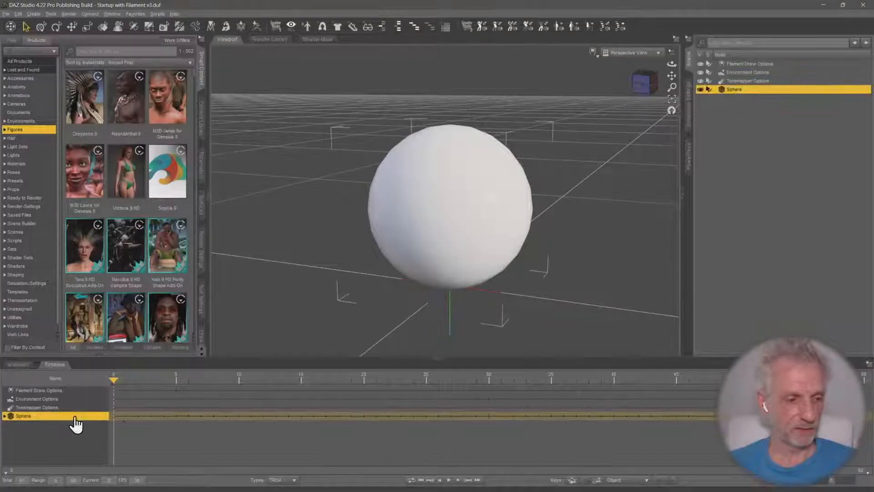
click(281, 480)
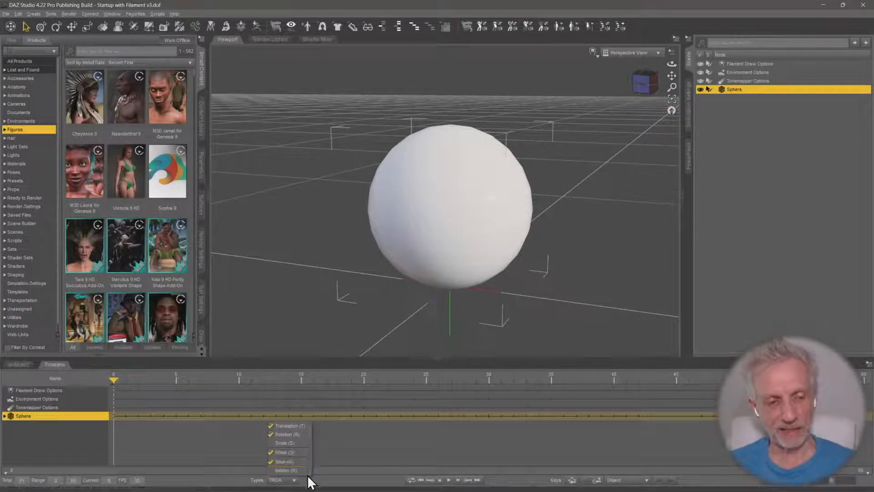
click(300, 469)
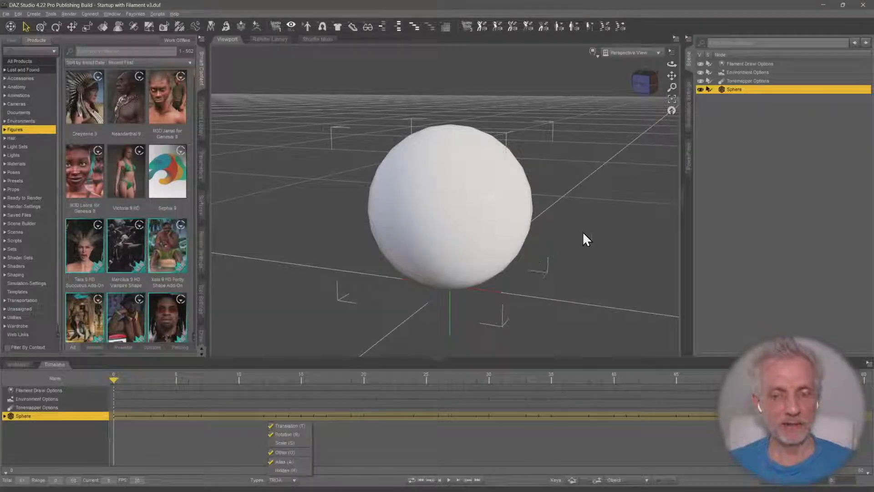
click(41, 26)
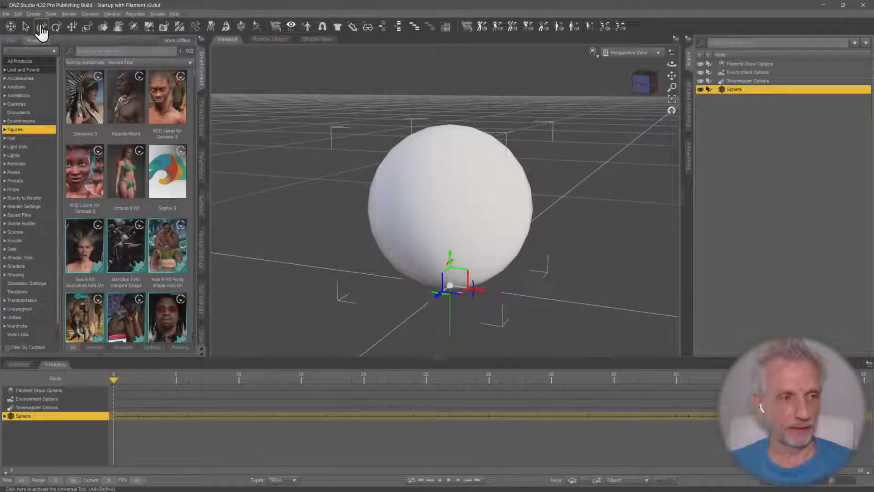
Examine the sphere's Default surface, checking the properties in its Emission and Base groups
click(202, 211)
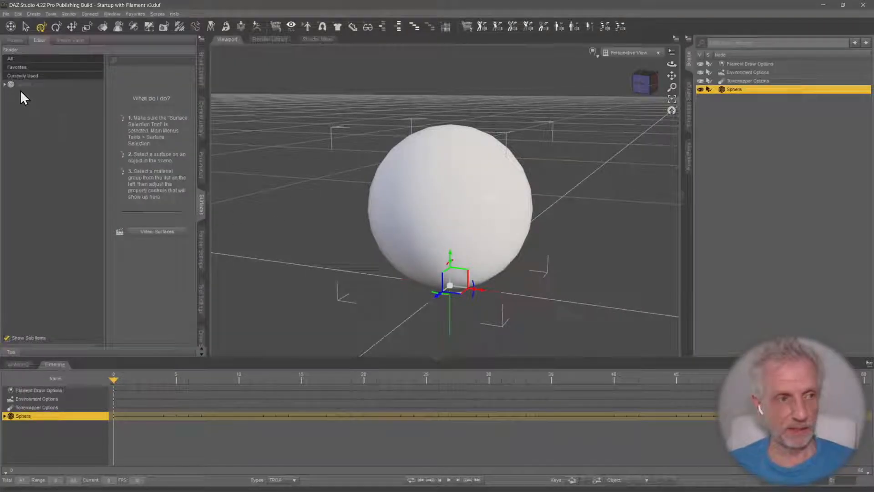
click(5, 85)
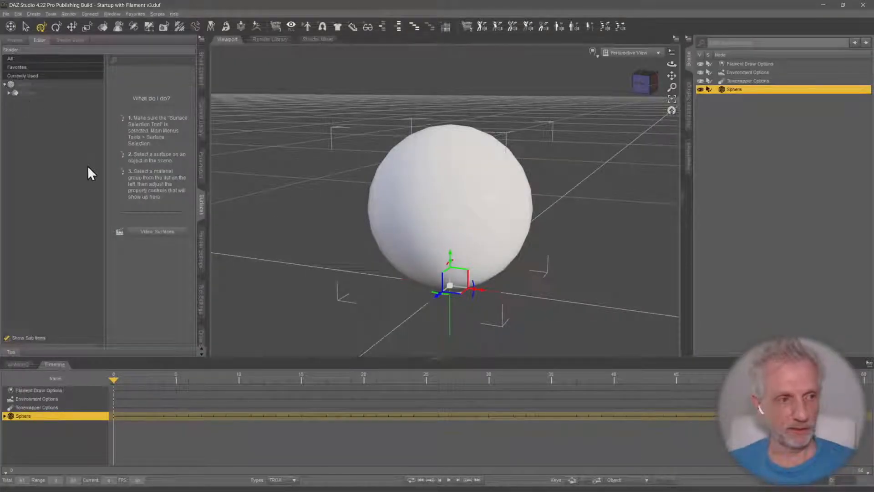
click(9, 93)
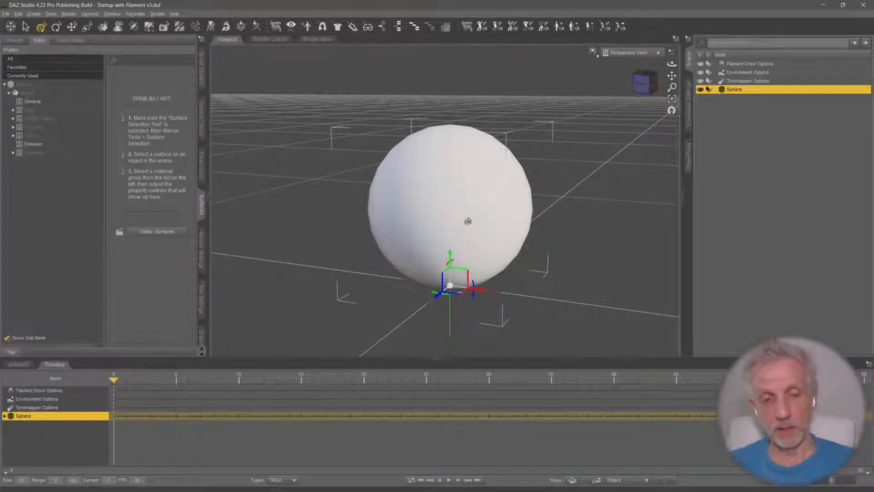
alt+drag(468, 222, 477, 273)
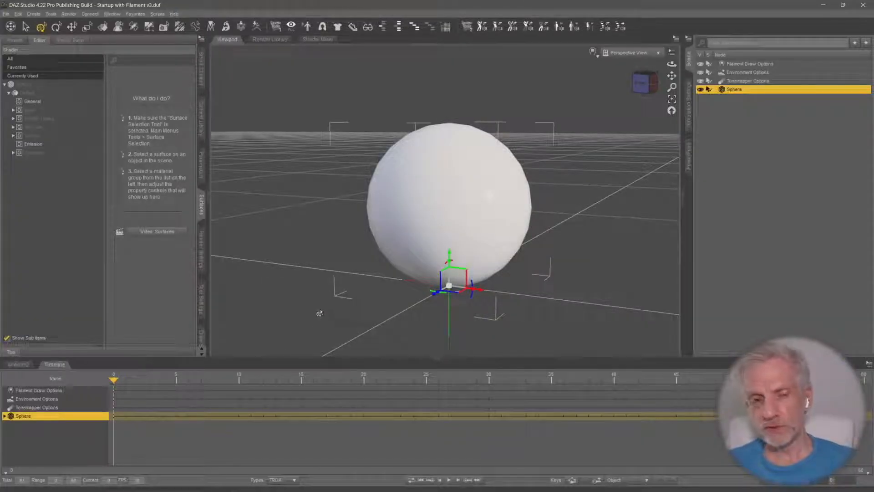
middle_drag(325, 308, 325, 299)
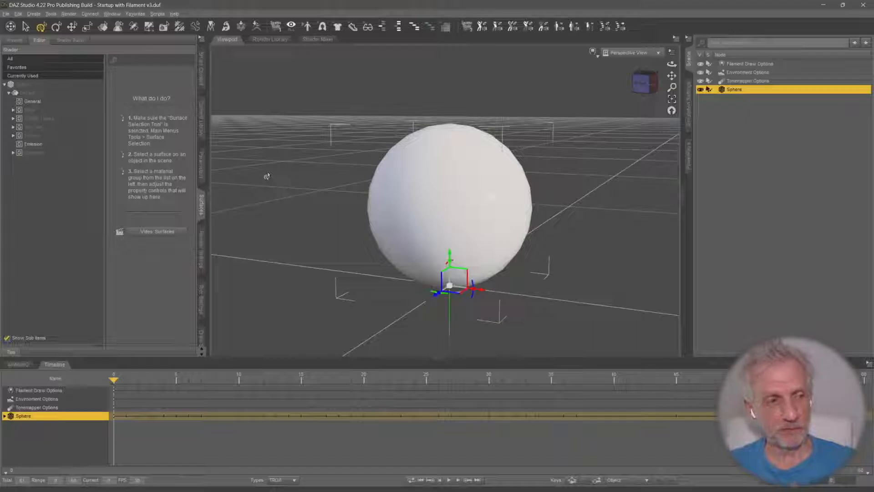
click(65, 145)
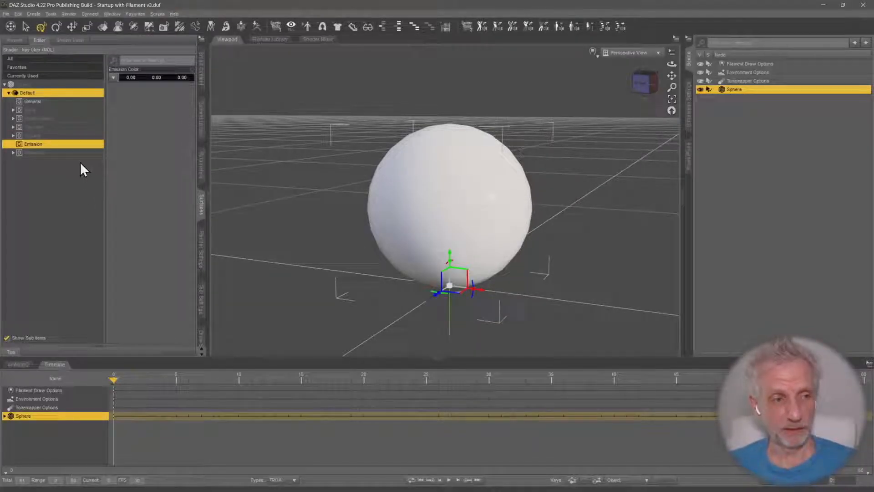
click(66, 110)
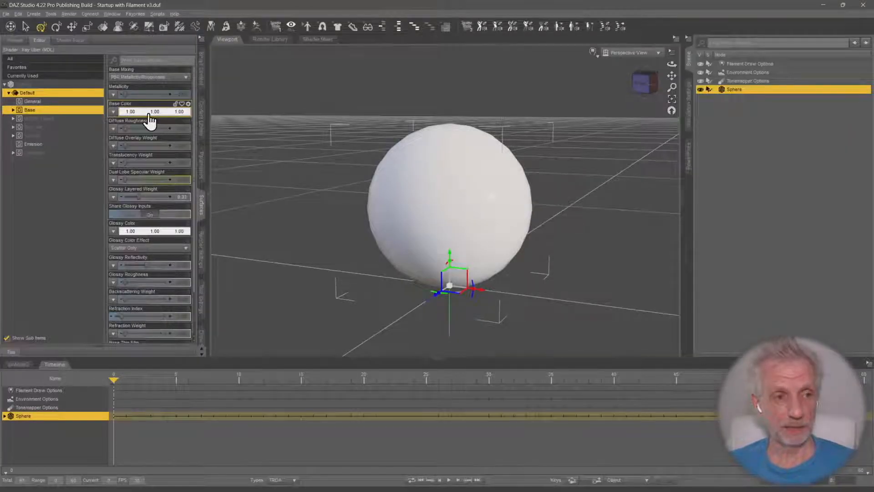
Inspect the sphere's General and Display property groups in the timeline, collapse them, and reduce the timeline's height
click(4, 417)
click(5, 416)
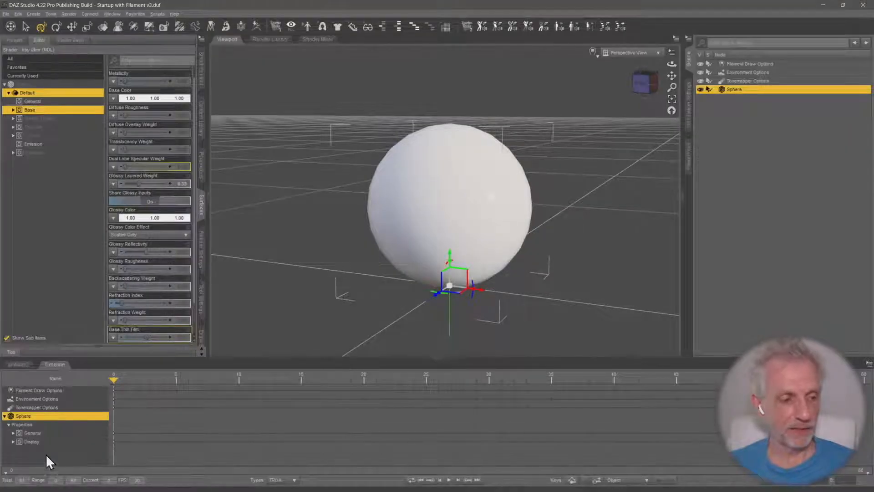
click(6, 416)
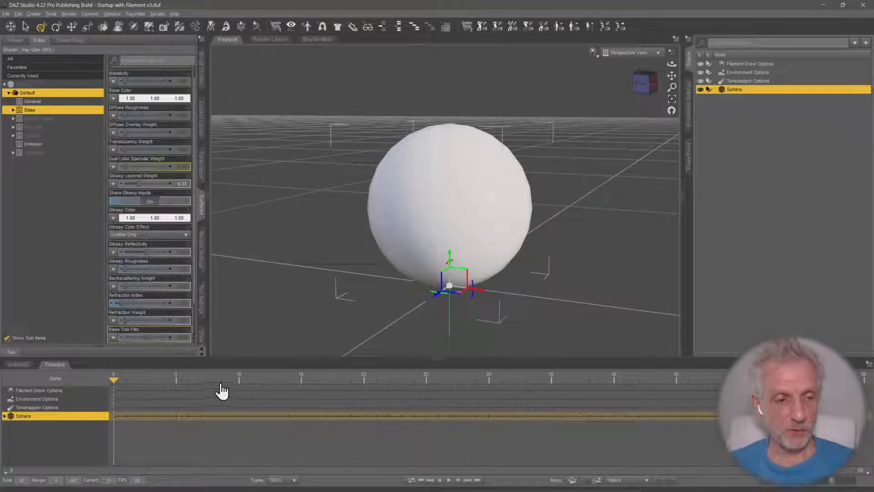
drag(225, 360, 225, 381)
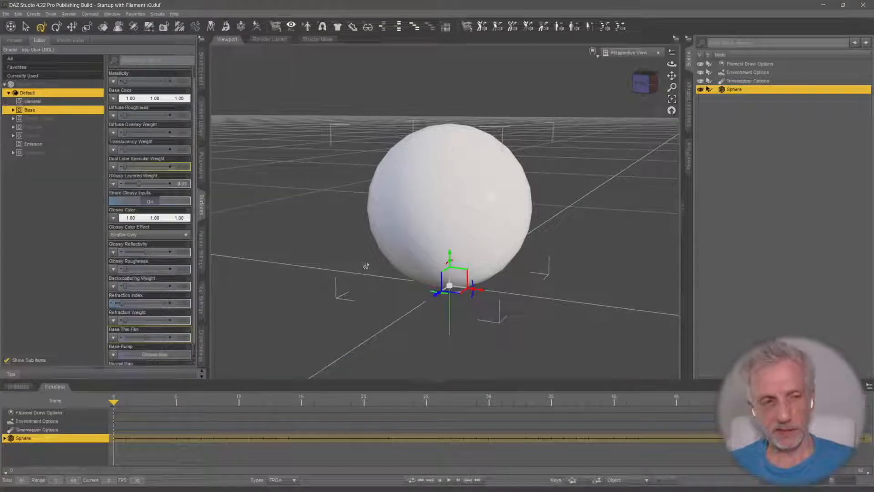
Search all installed products for the ABAS: Animated Shaders System and select it
click(202, 68)
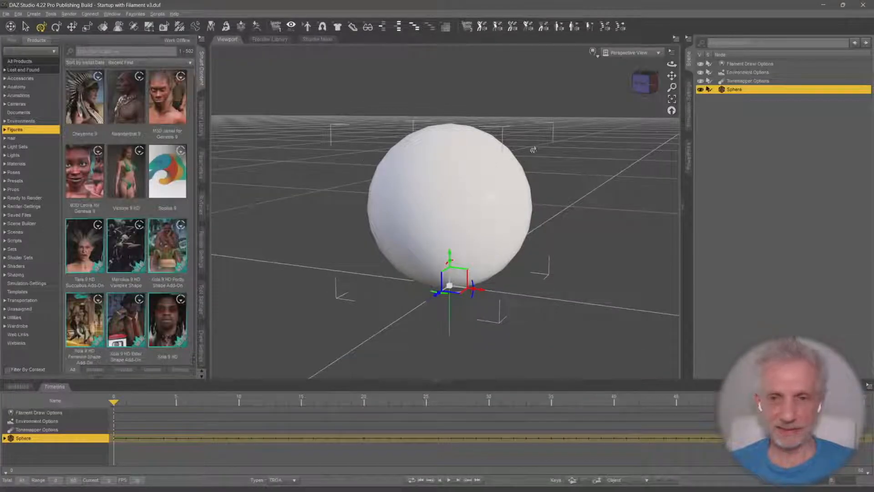
click(24, 62)
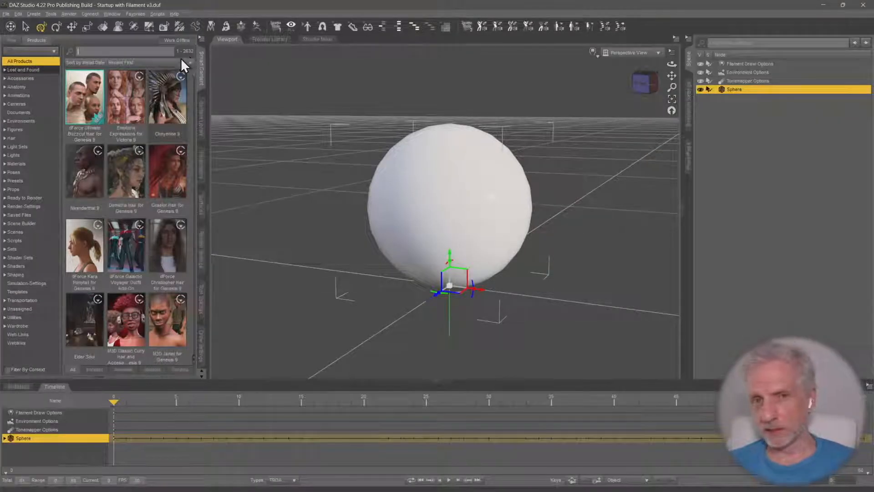
click(130, 51)
text(sha)
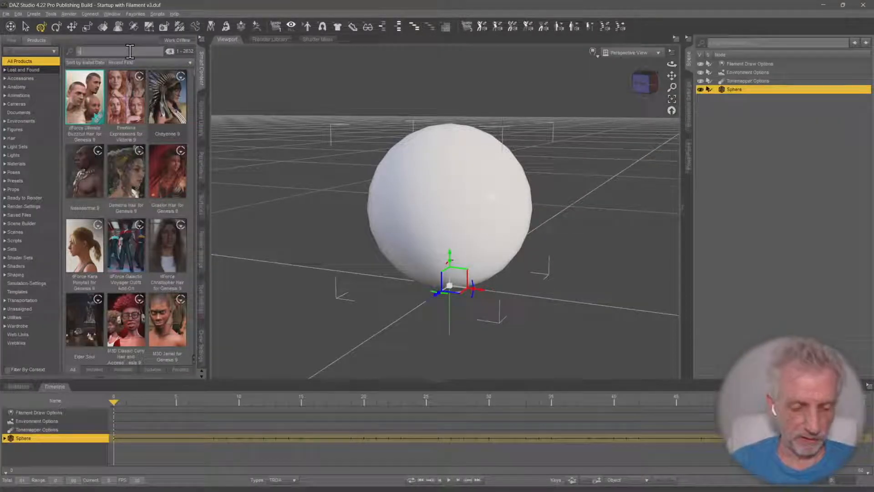
text(d)
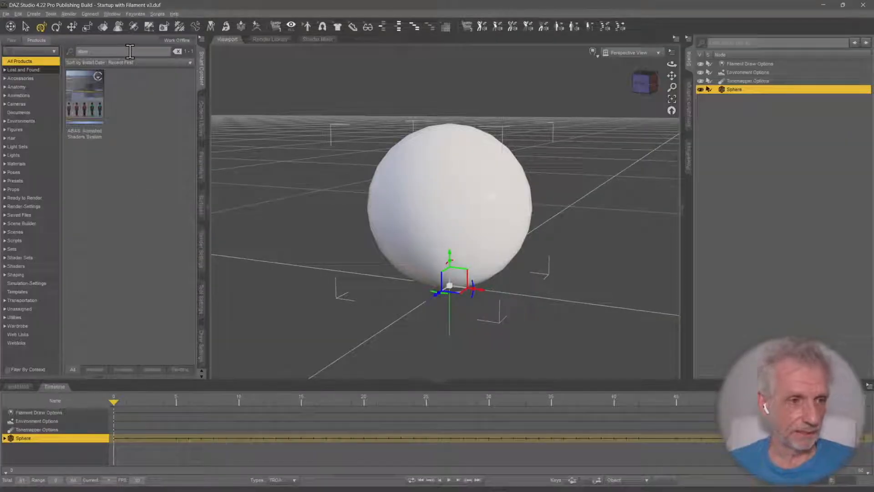
click(102, 97)
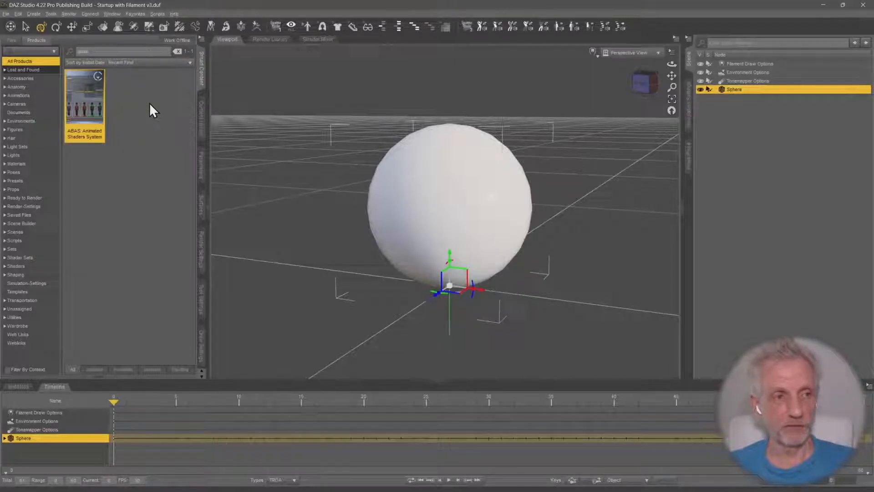
click(114, 14)
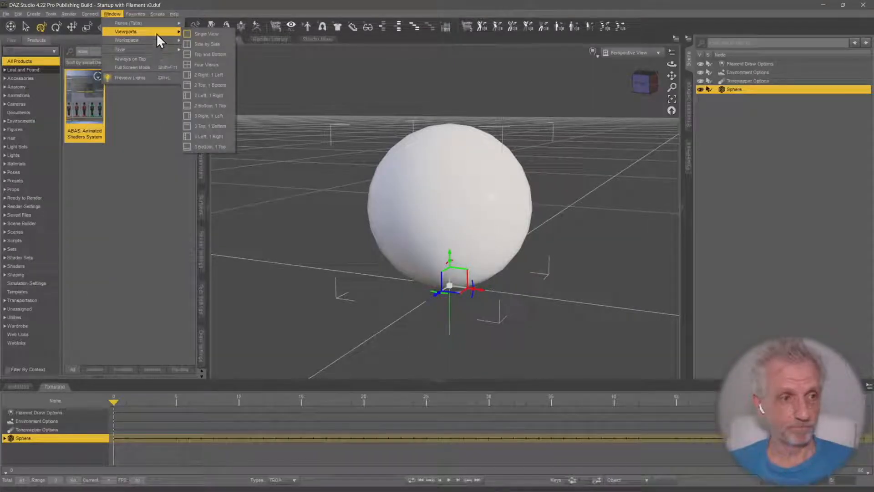
mouse_move(159, 40)
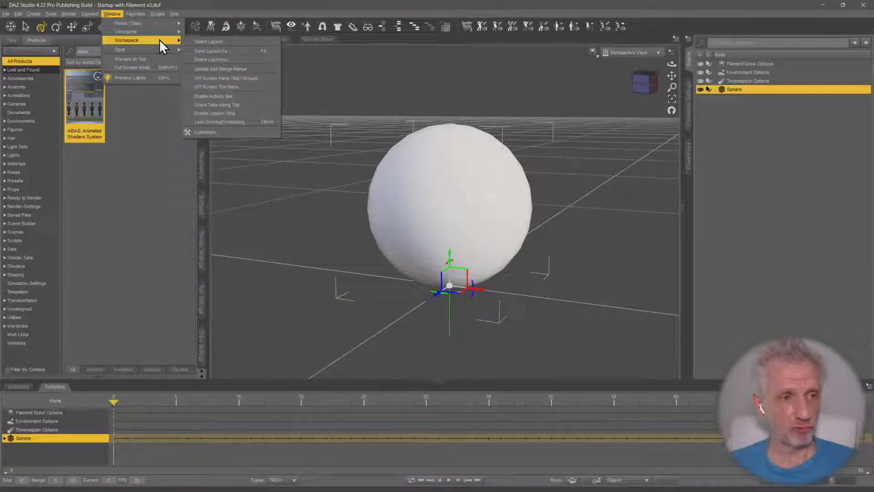
mouse_move(170, 16)
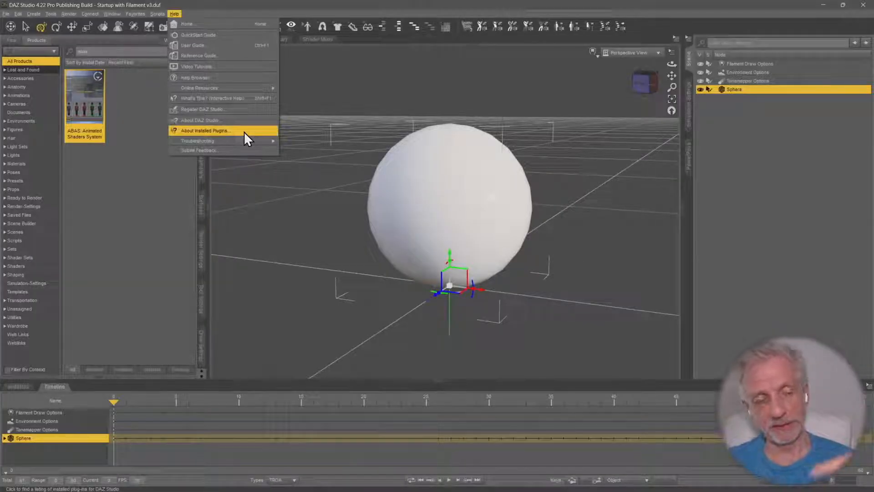
click(161, 173)
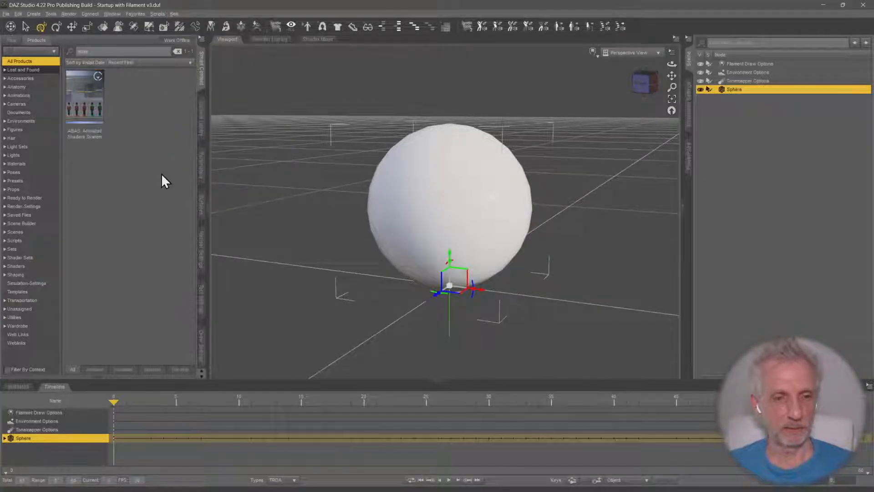
Open the ABAS: Animated Shaders System product and select its ABas Basic OpenVDB Container prop
click(77, 97)
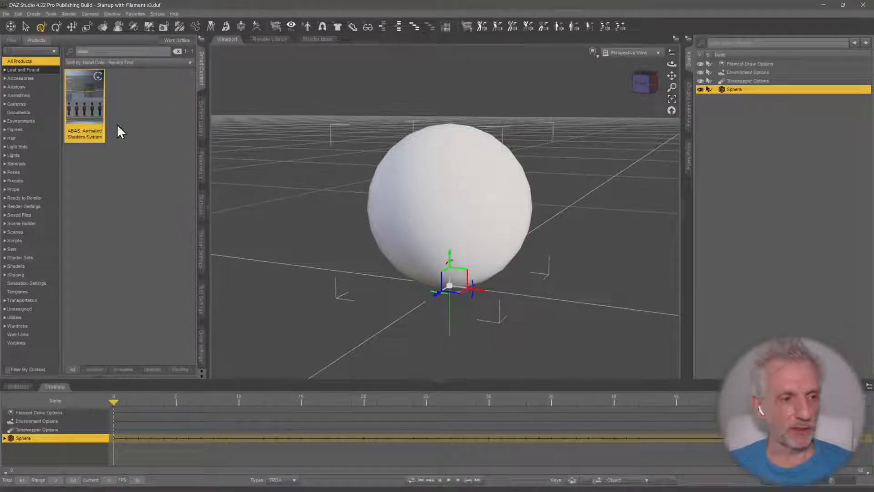
double_click(88, 101)
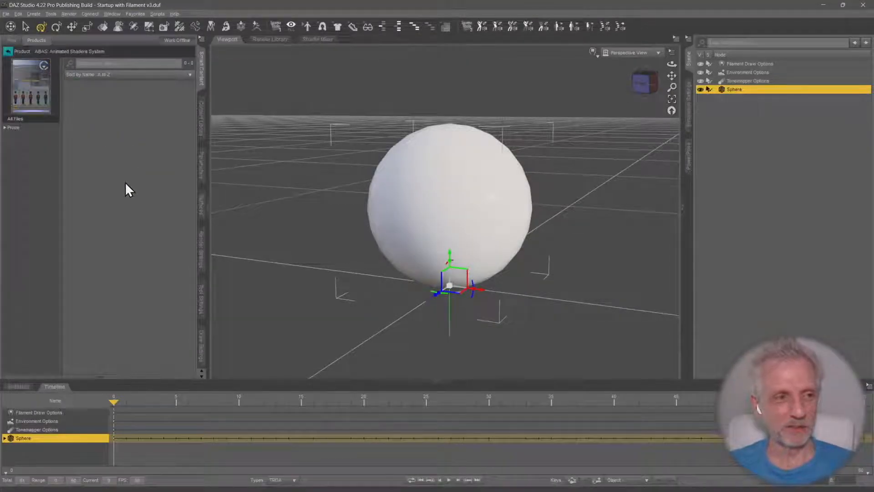
click(87, 110)
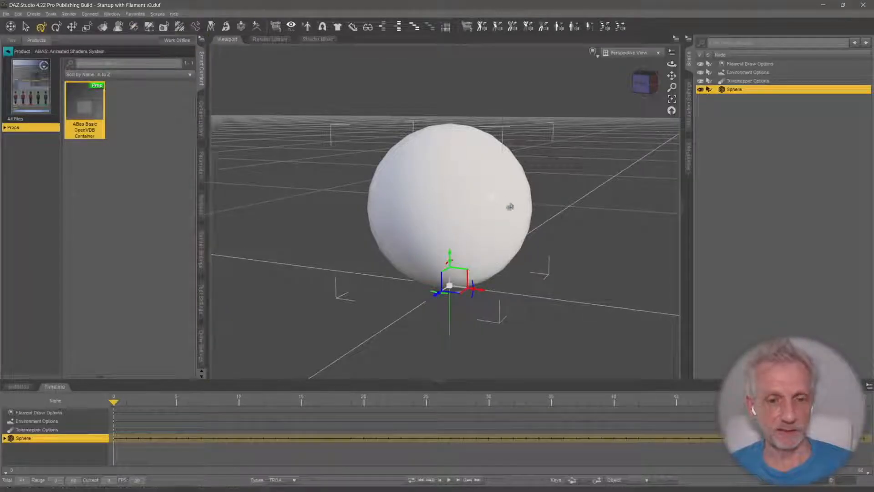
Close the Draw Settings and HEAT Animations panes
click(202, 346)
right_click(202, 341)
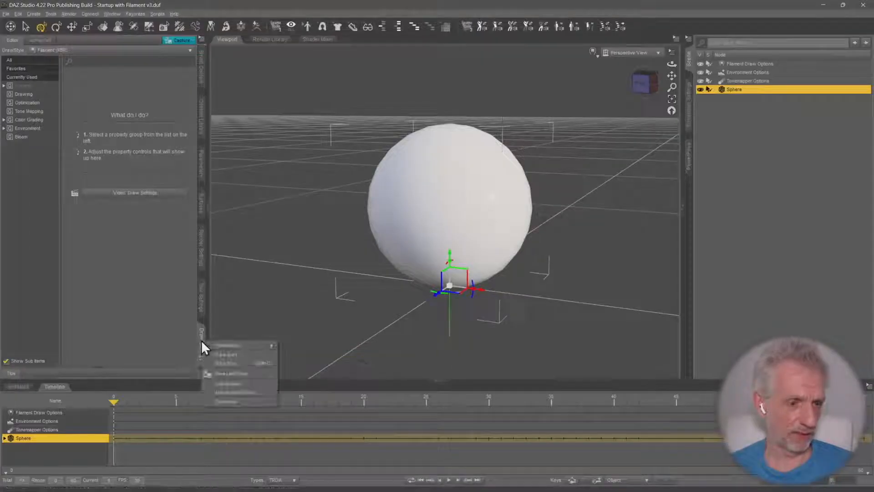
click(231, 401)
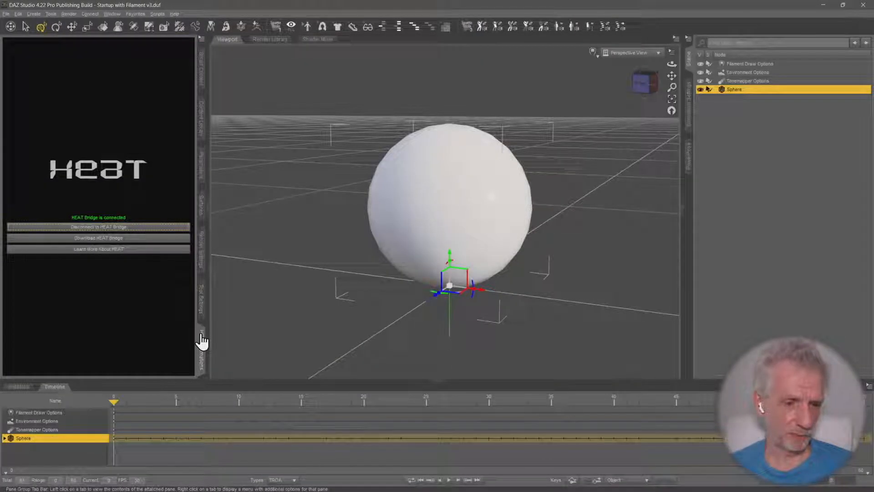
click(202, 343)
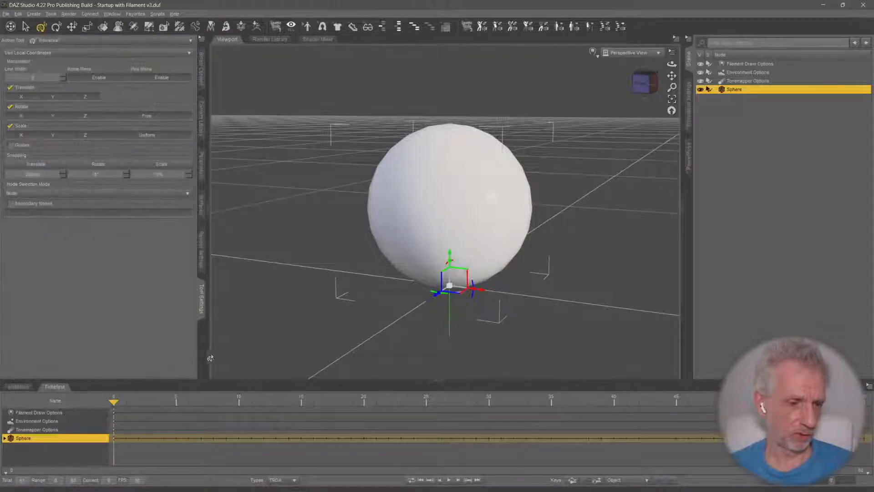
Add the ABas pane to the pane group that contains Scene, Simulation Settings and PowerPose
right_click(689, 187)
mouse_move(734, 192)
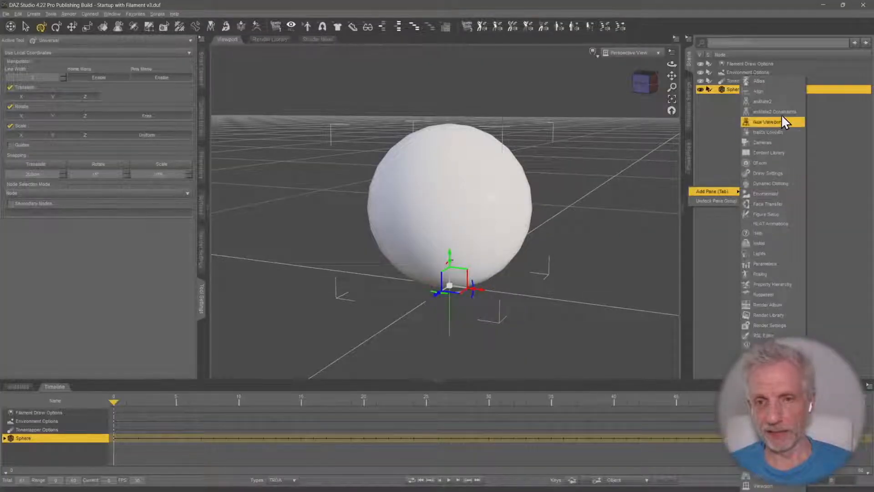
click(782, 81)
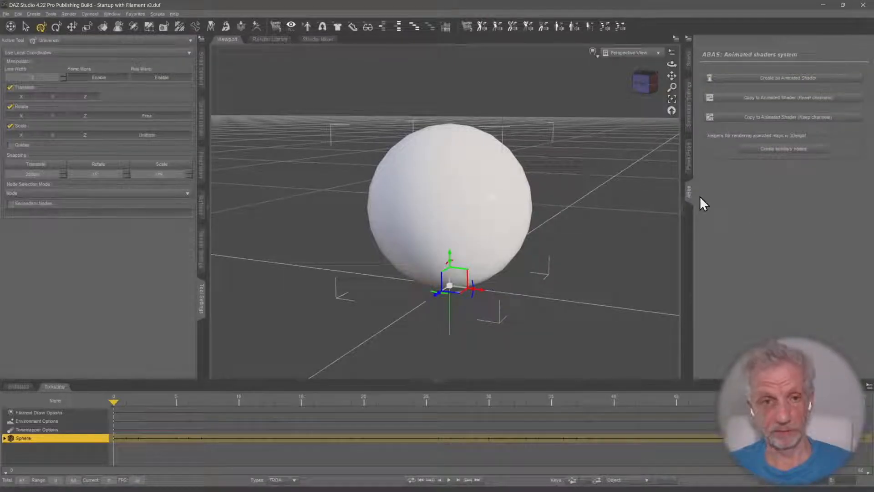
Toggle the ABas pane's visibility off and on again
click(116, 14)
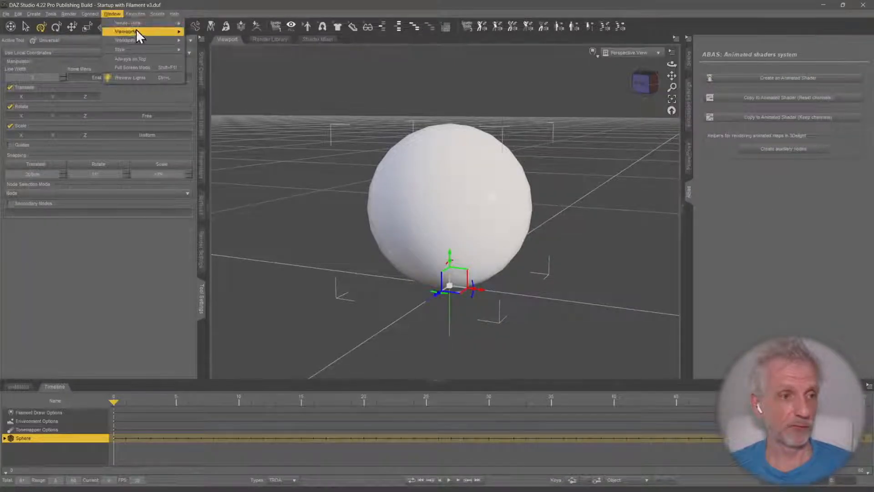
mouse_move(137, 25)
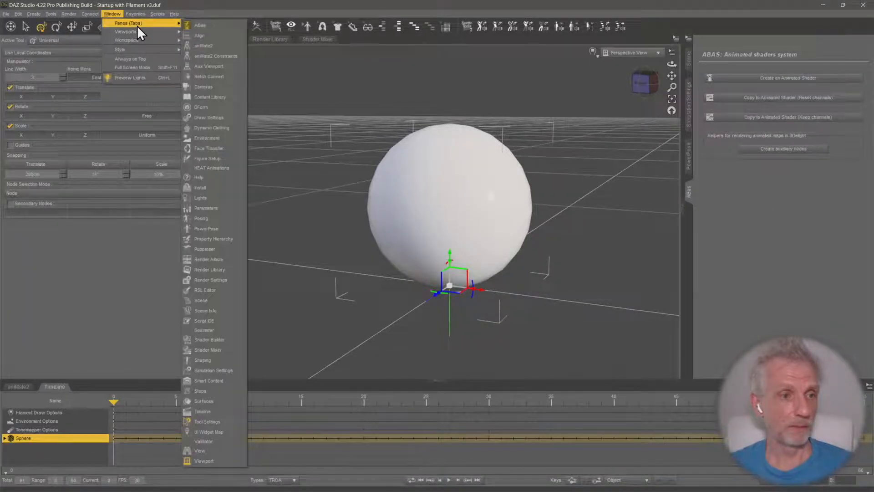
click(217, 26)
click(117, 14)
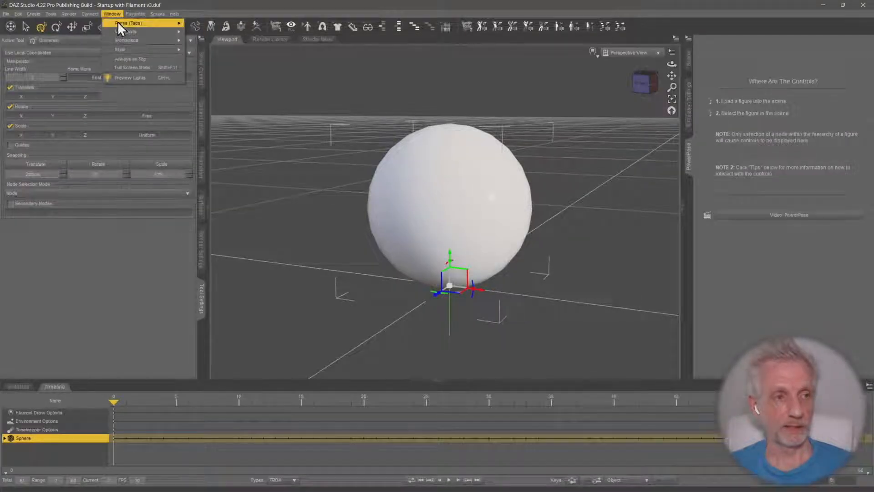
mouse_move(117, 21)
click(208, 26)
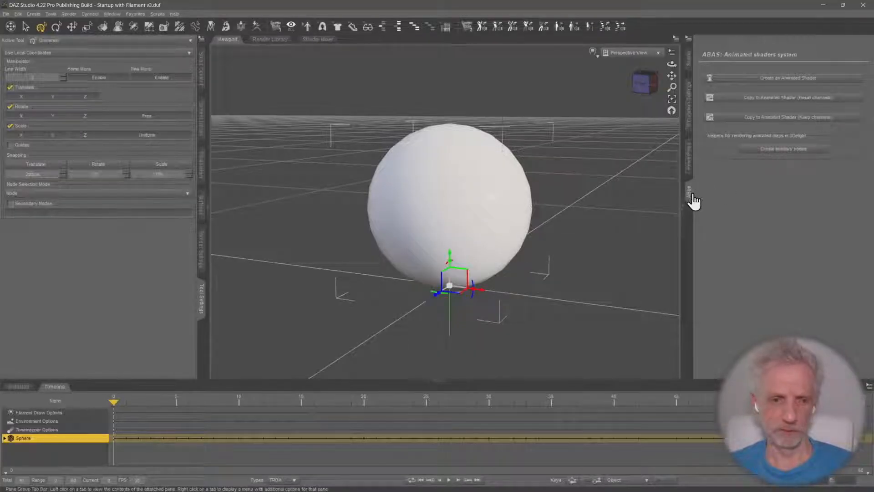
Dock the ABas pane in the pane group with Tool Settings and bring the Scene pane back into view
drag(201, 326, 203, 328)
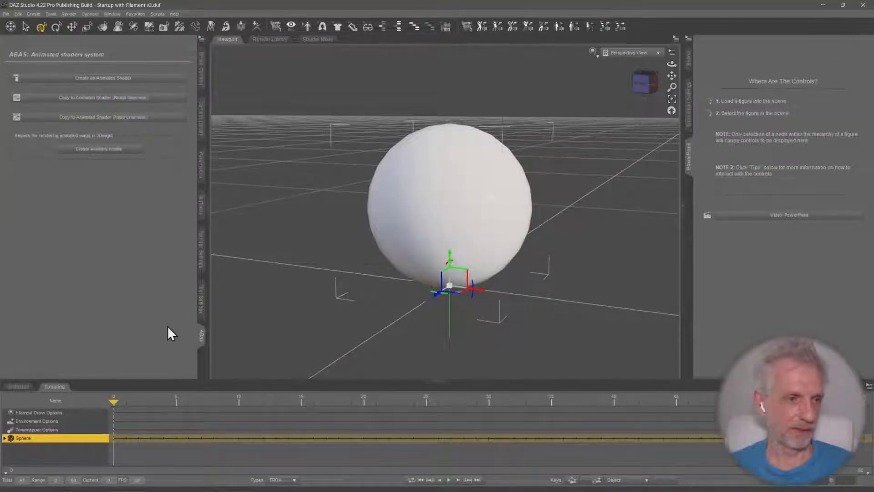
click(689, 59)
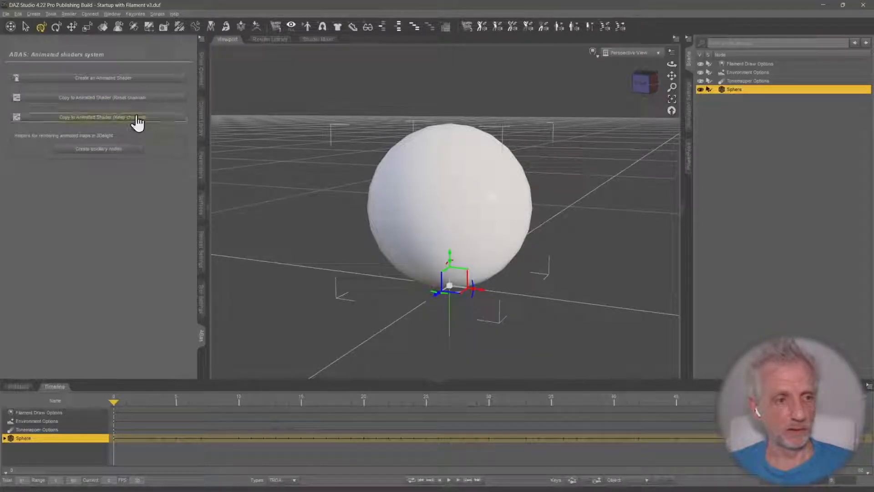
Create an animated shader for the sphere, keeping the name Animated Shader
click(136, 84)
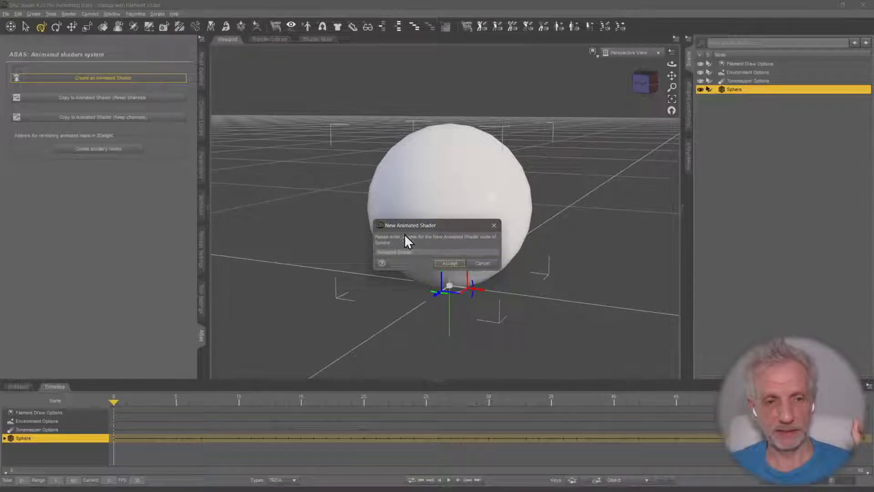
drag(423, 227, 359, 135)
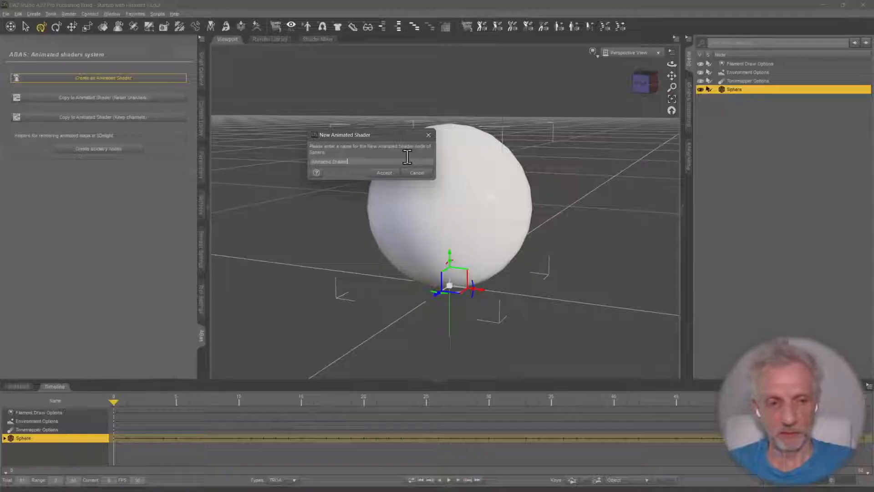
click(385, 174)
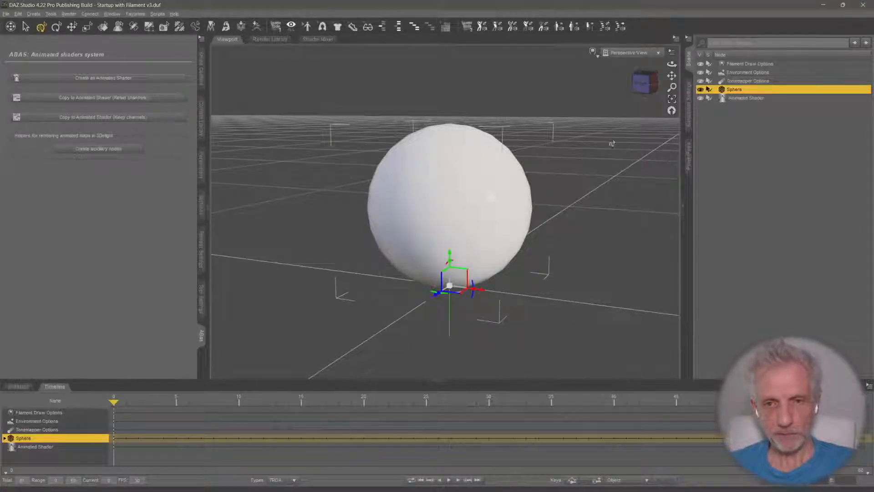
Examine the Animated Shader node's parameters, expanding its ABAS and Default groups to review the Default surface properties
click(753, 97)
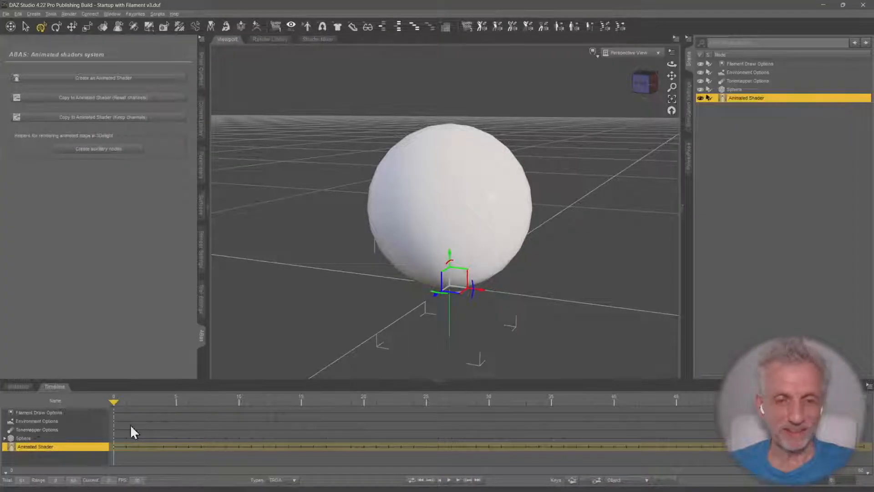
click(751, 91)
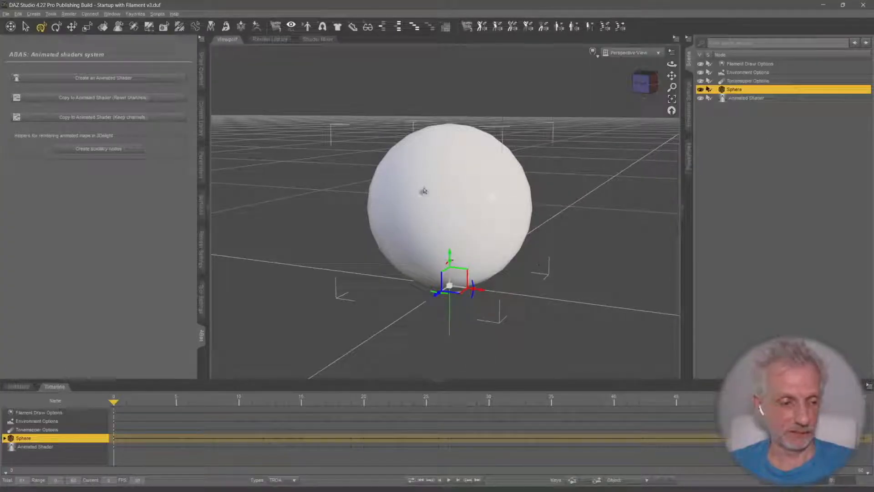
click(755, 100)
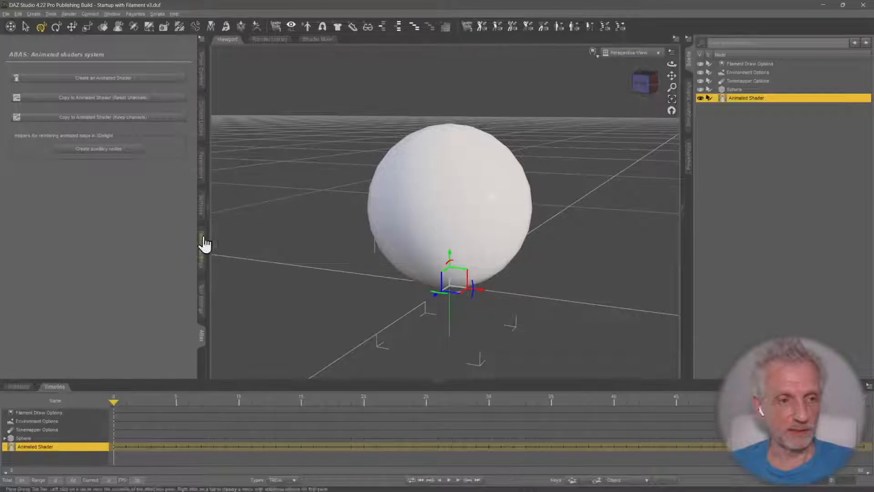
click(202, 169)
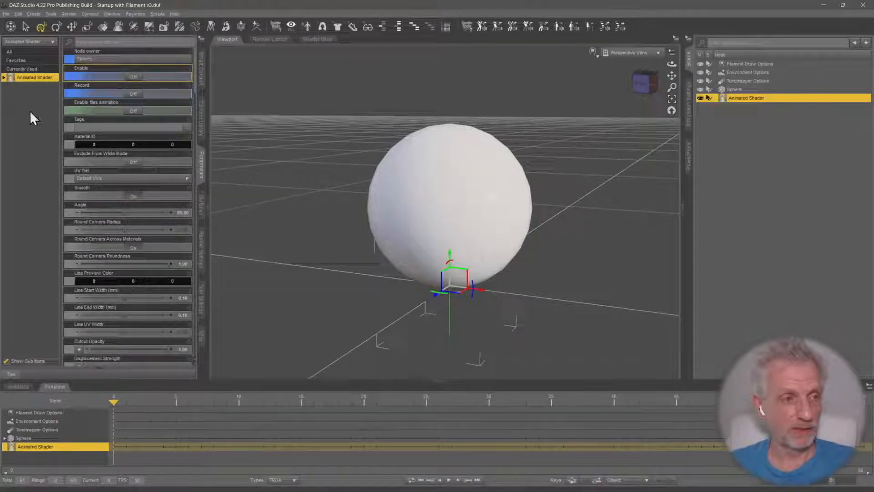
click(4, 78)
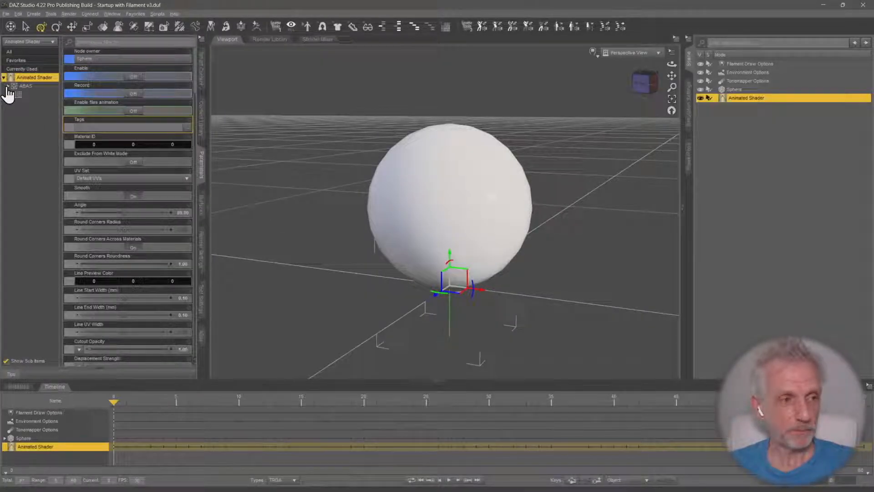
click(7, 87)
click(11, 95)
click(41, 95)
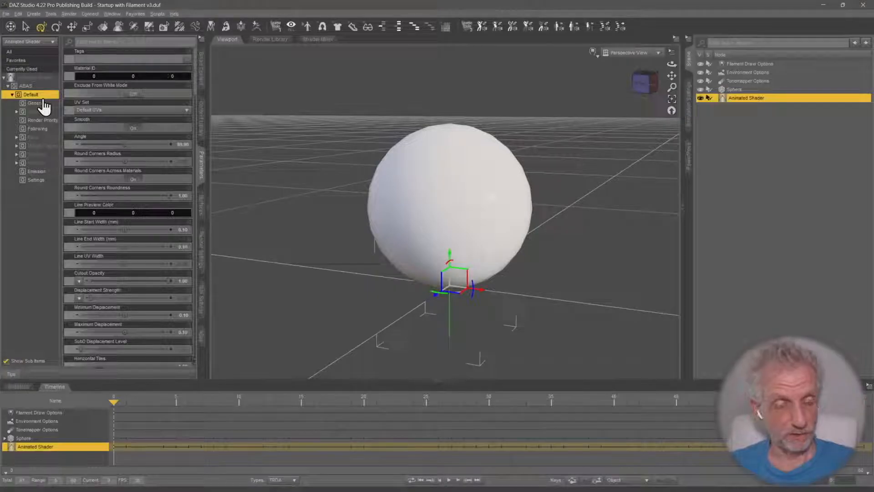
Set the Base Color of the sphere's Default surface to blue (0.066, 0.33, 1.00)
click(202, 210)
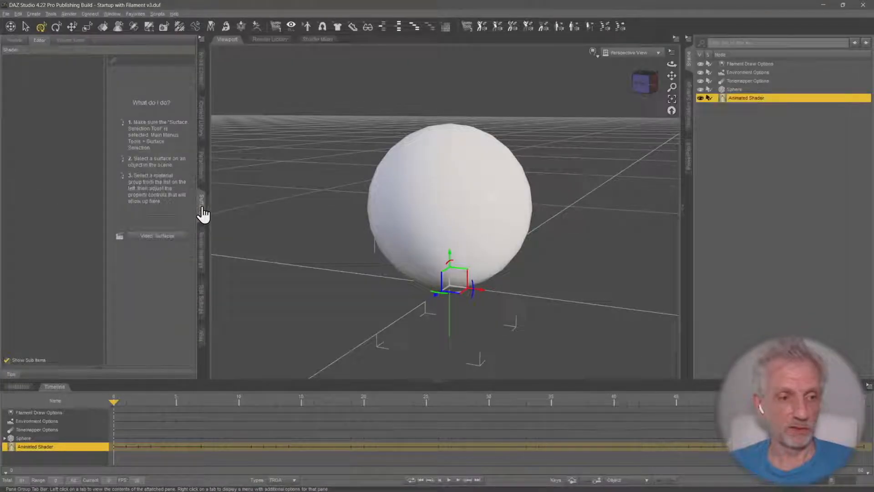
click(734, 92)
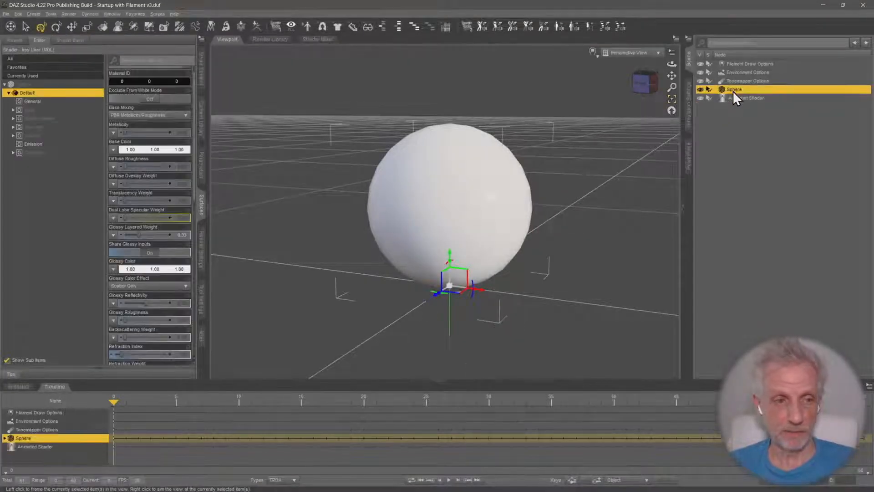
click(145, 150)
click(468, 213)
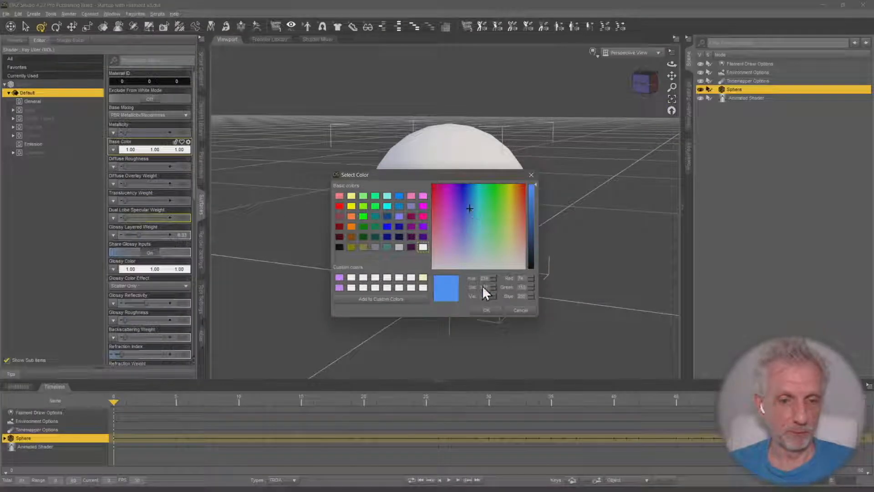
click(486, 309)
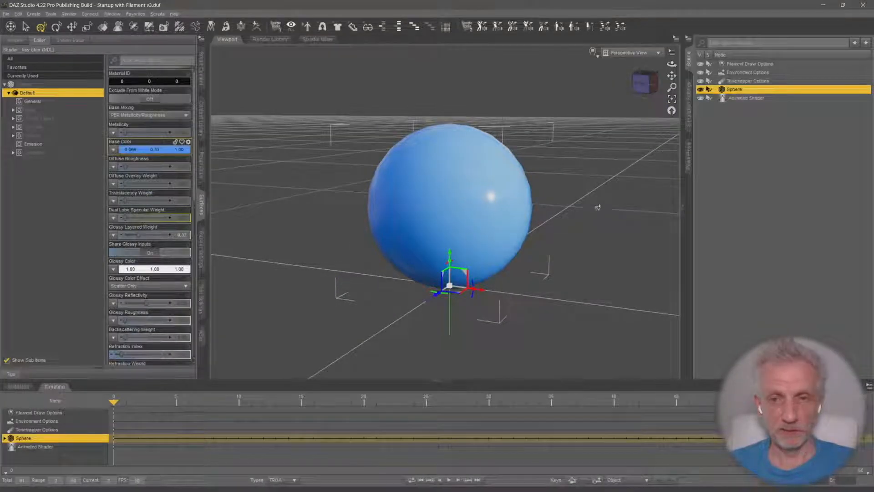
Check the Geometry and Base groups of the Animated Shader node for the sphere's changed base color
click(747, 98)
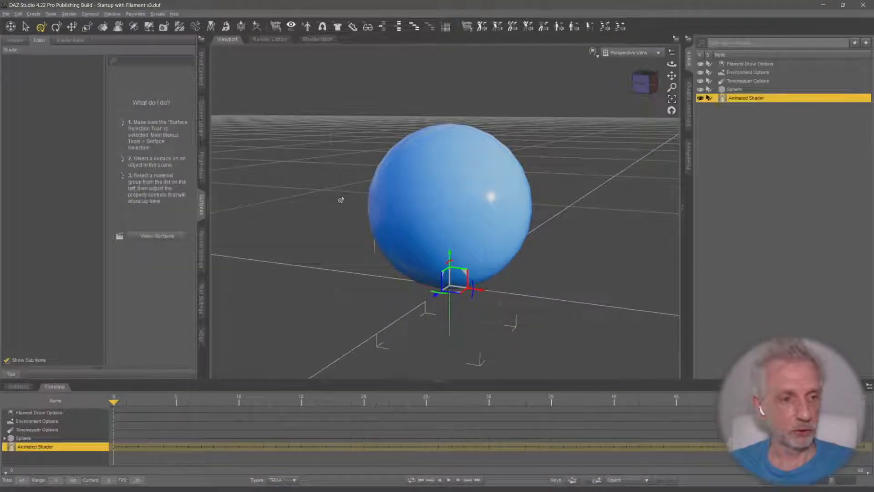
click(201, 160)
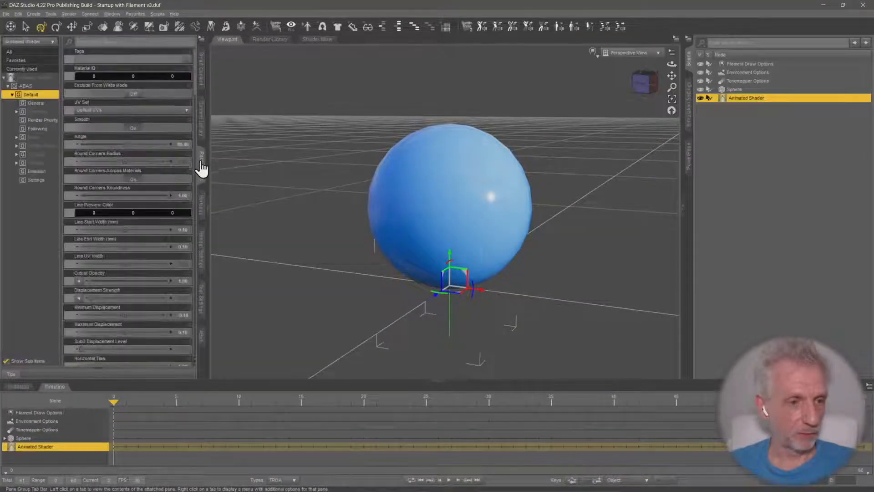
click(42, 112)
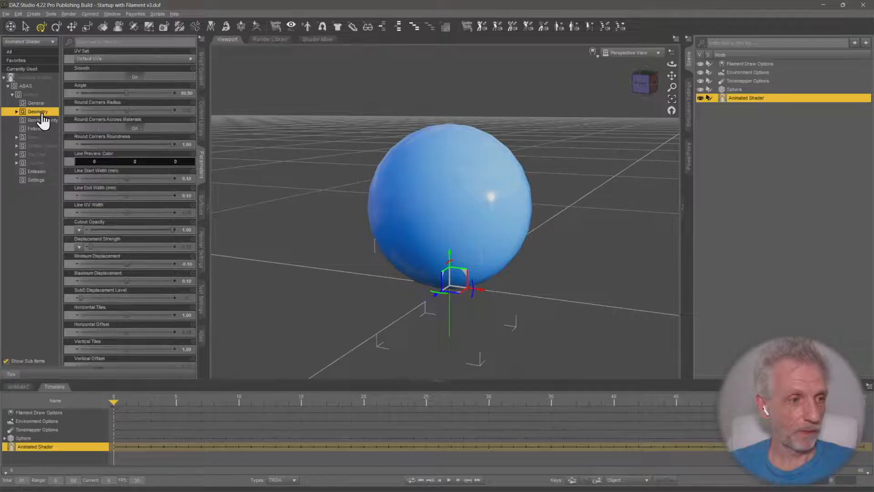
click(40, 137)
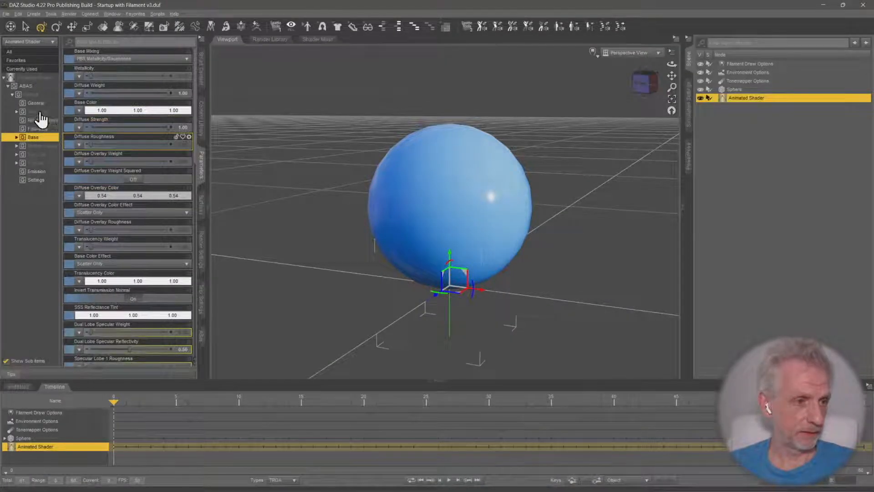
click(18, 95)
click(10, 94)
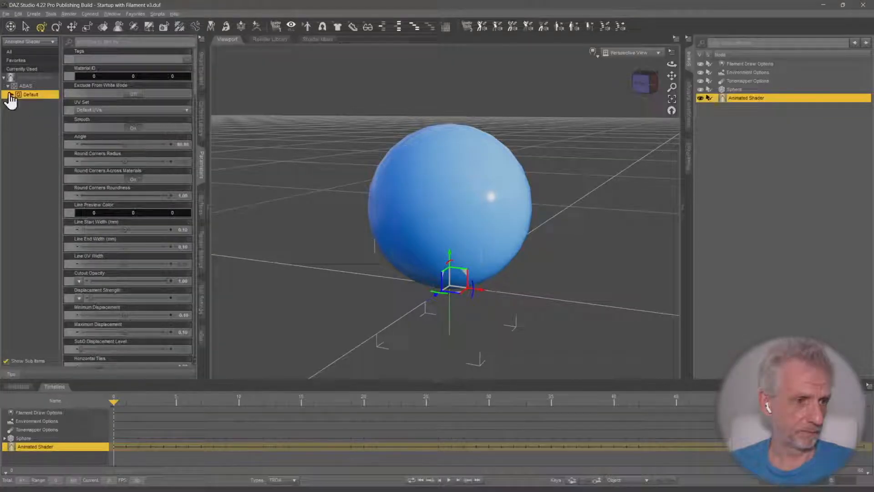
click(10, 94)
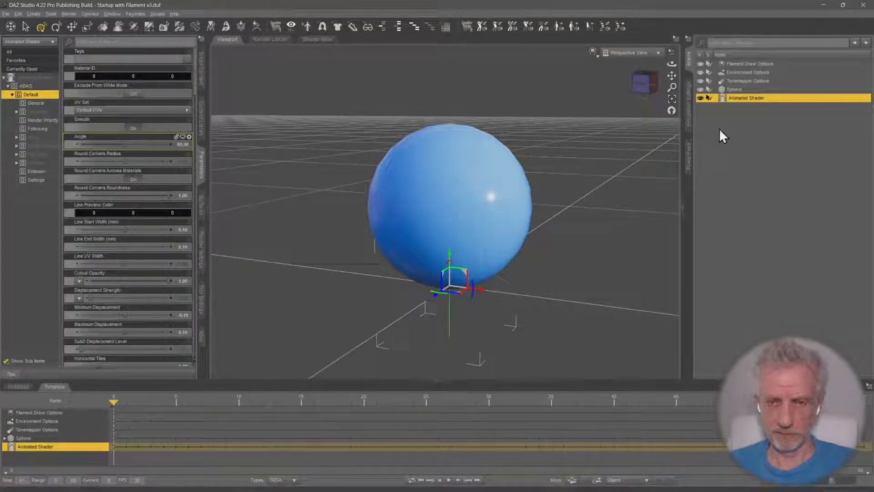
Delete the Animated Shader node and create a new one for the blue sphere under the name Animated Shader
key(Delete)
click(734, 90)
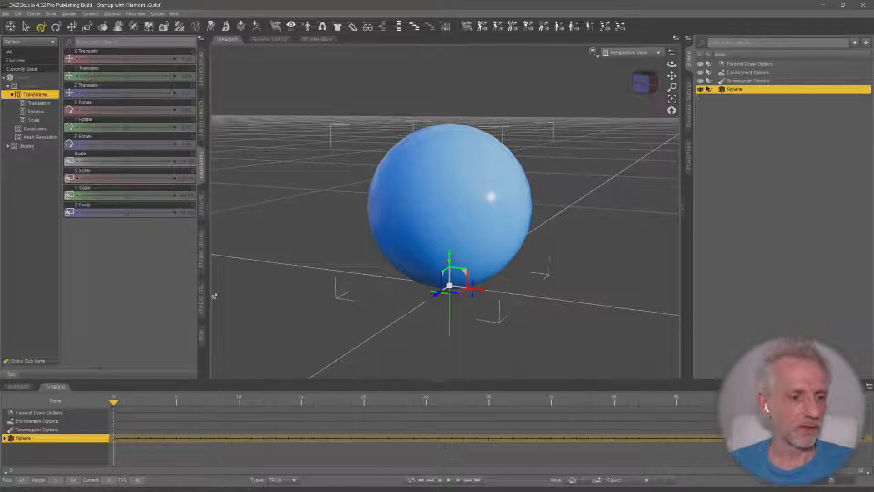
click(202, 338)
click(103, 78)
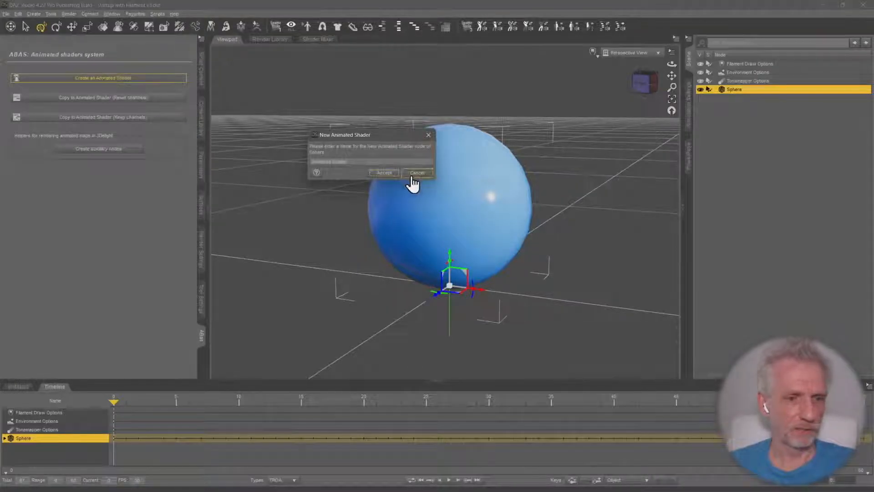
click(383, 172)
Inspect the Base group in the new Animated Shader node's parameters
click(200, 176)
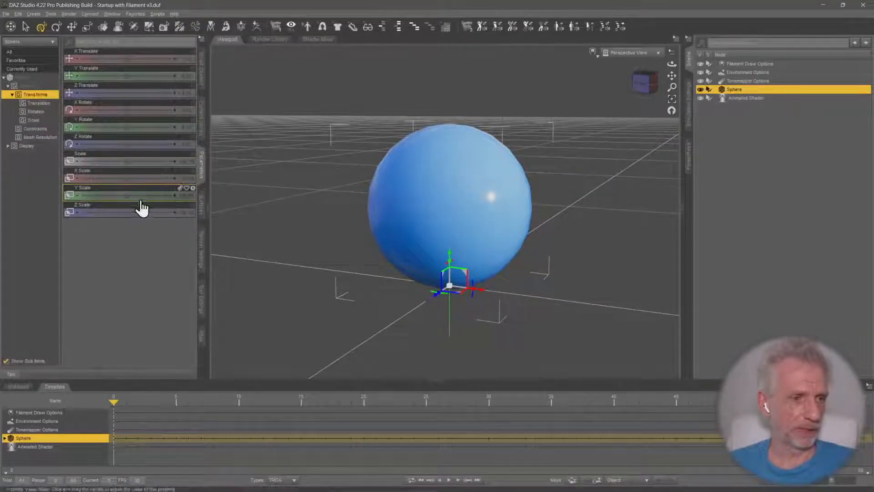
click(756, 99)
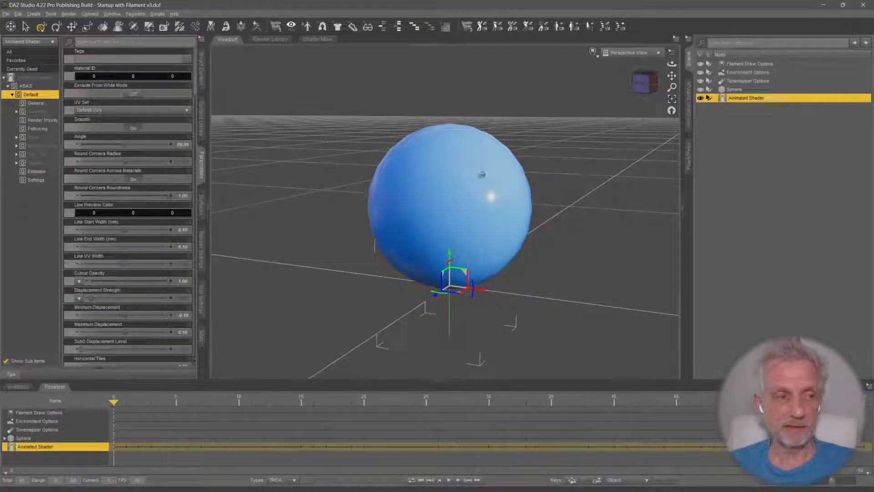
click(37, 138)
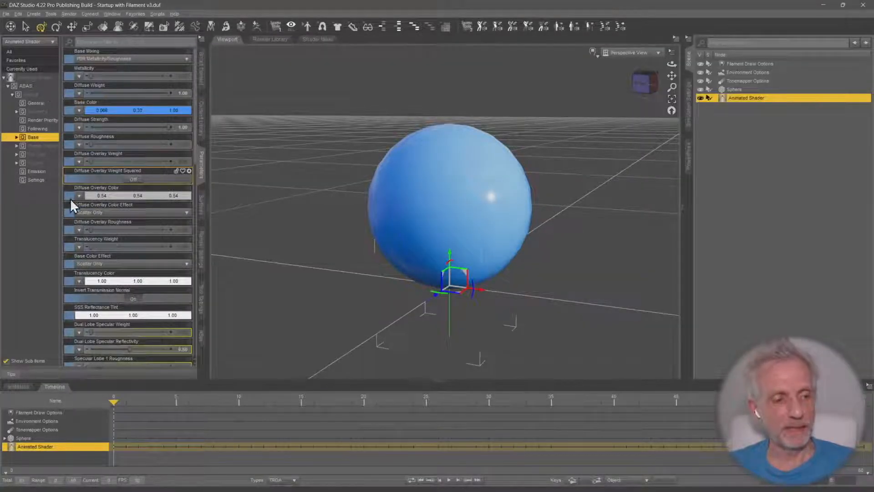
Enlarge the timeline area beneath the viewport to give its animation tracks more height
scroll(137, 357, down, 1)
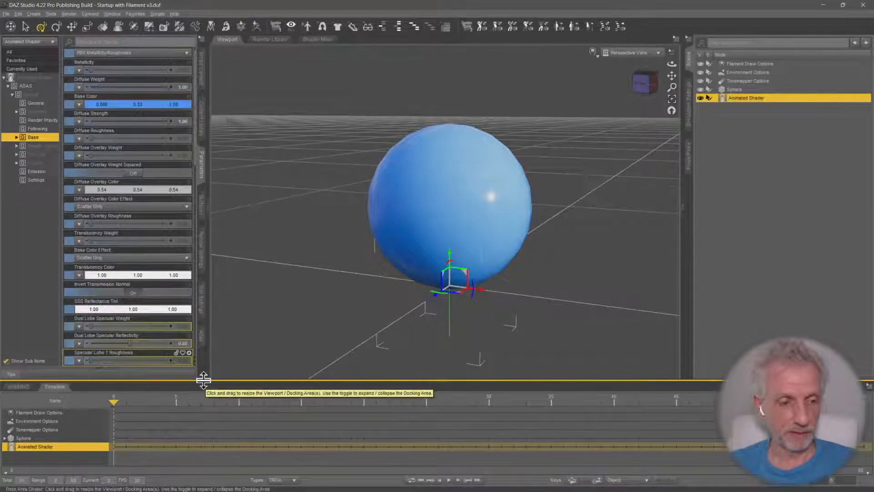
drag(203, 380, 206, 310)
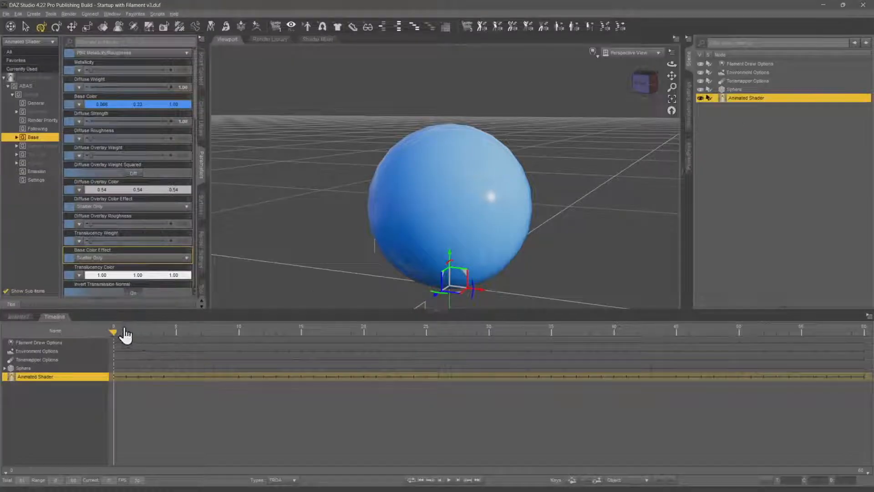
drag(115, 329, 117, 373)
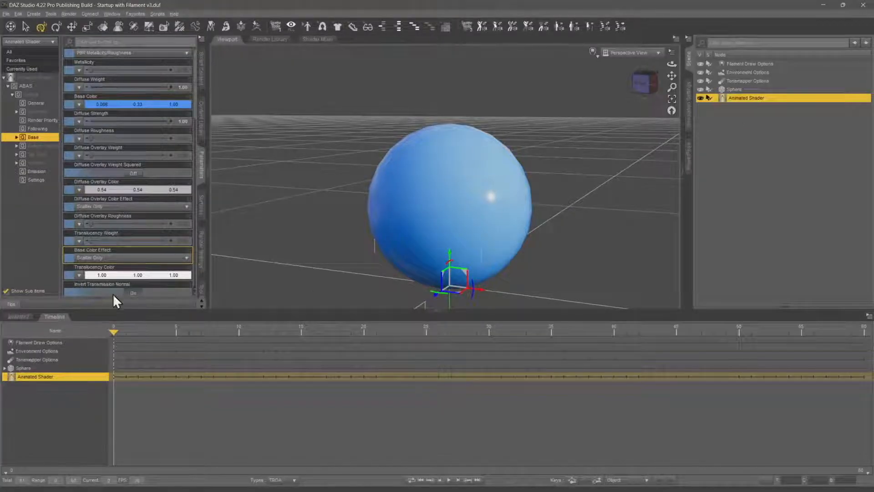
scroll(113, 299, down, 1)
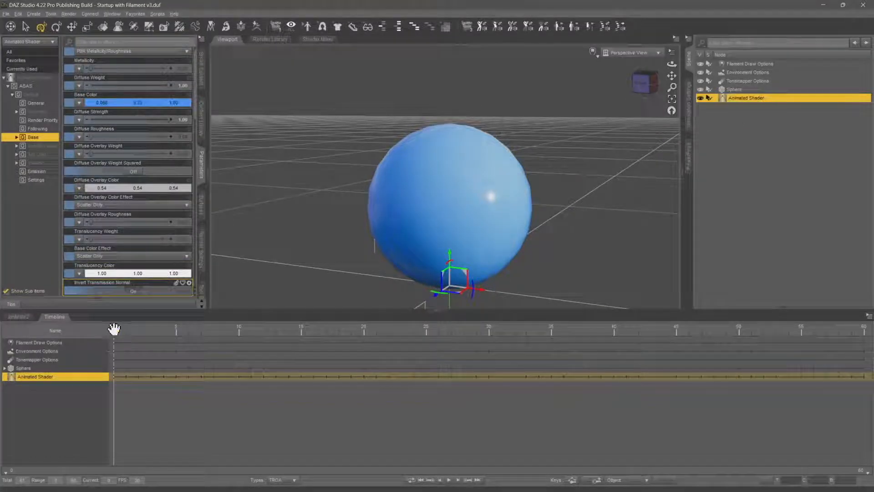
drag(114, 330, 487, 343)
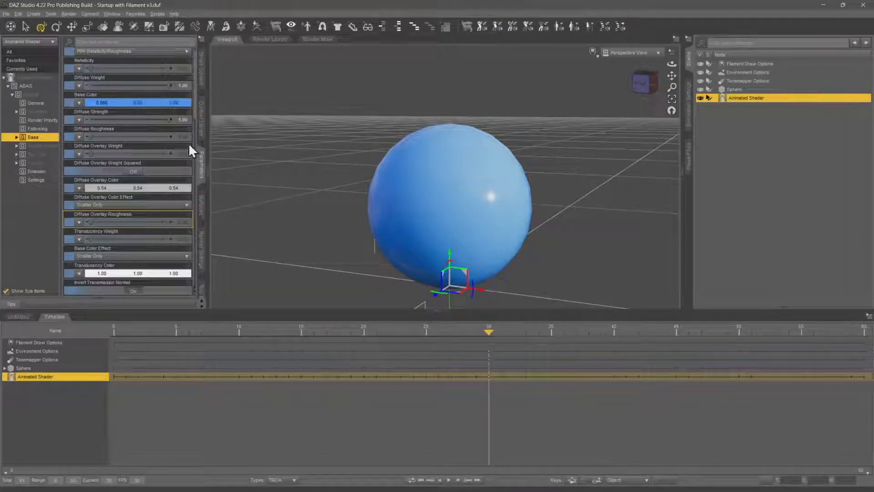
click(160, 105)
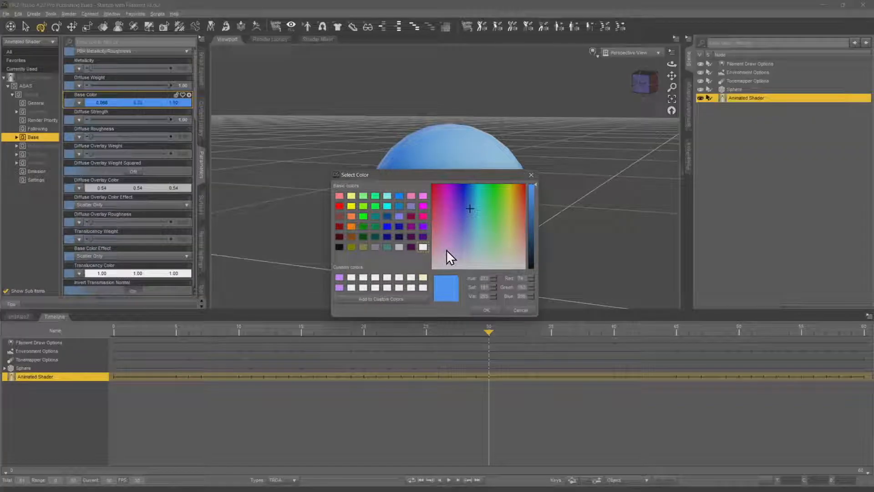
click(521, 311)
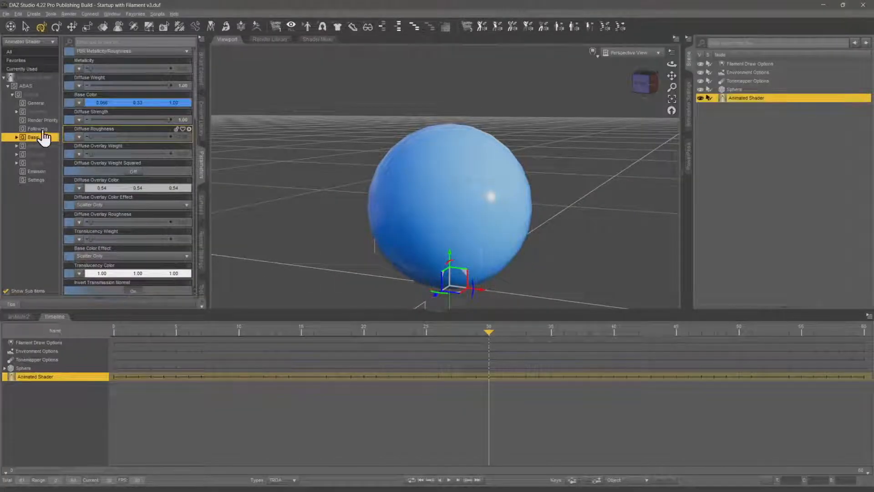
Turn on Enable in the Animated Shader's ABAS group and return the playhead to frame 0
click(36, 86)
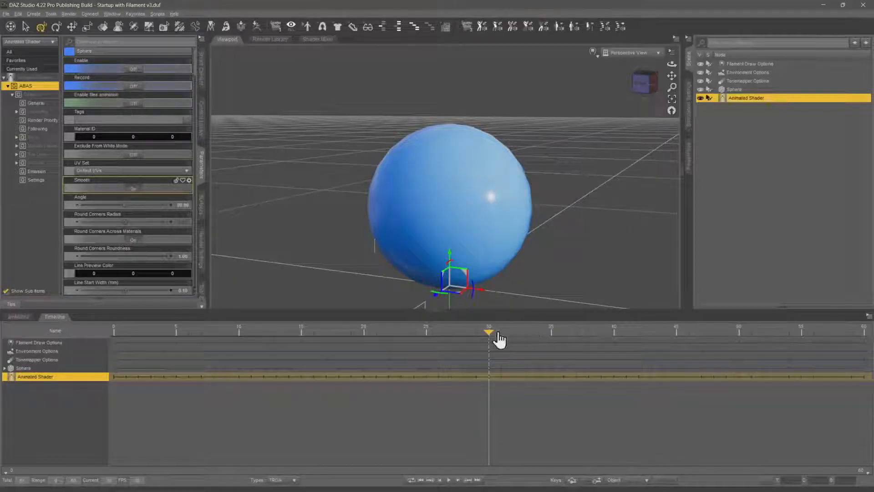
drag(491, 333, 77, 346)
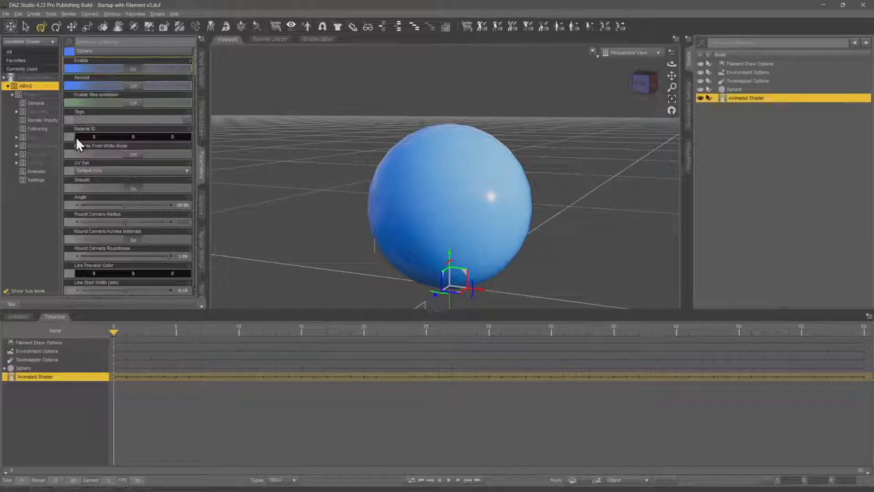
Display the shader's Base properties and include the Hidden property type in the timeline
click(39, 138)
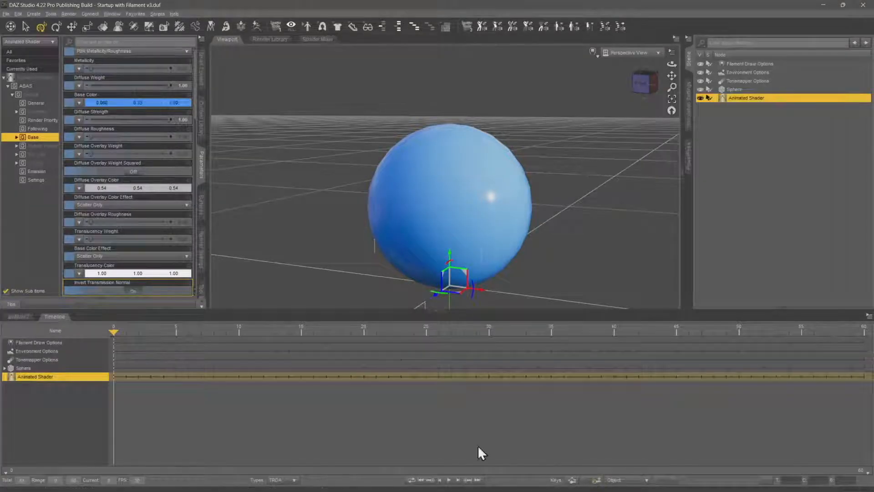
click(294, 480)
click(297, 471)
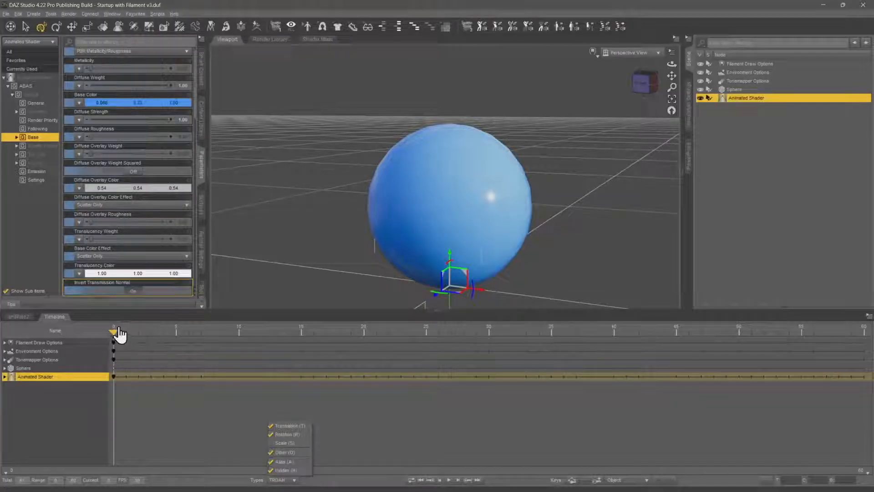
Key the Animated Shader's Base Color as magenta (1.00, 0.00, 0.22) at frame 30
drag(112, 334, 482, 328)
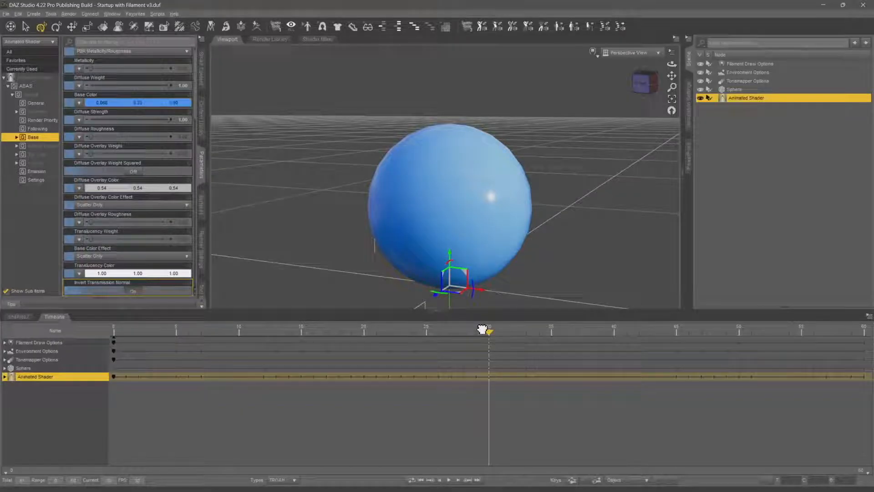
click(153, 103)
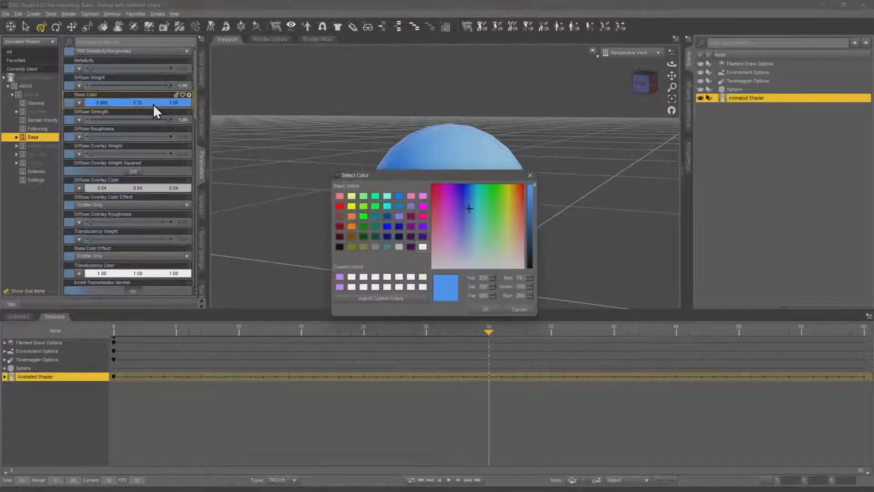
click(424, 217)
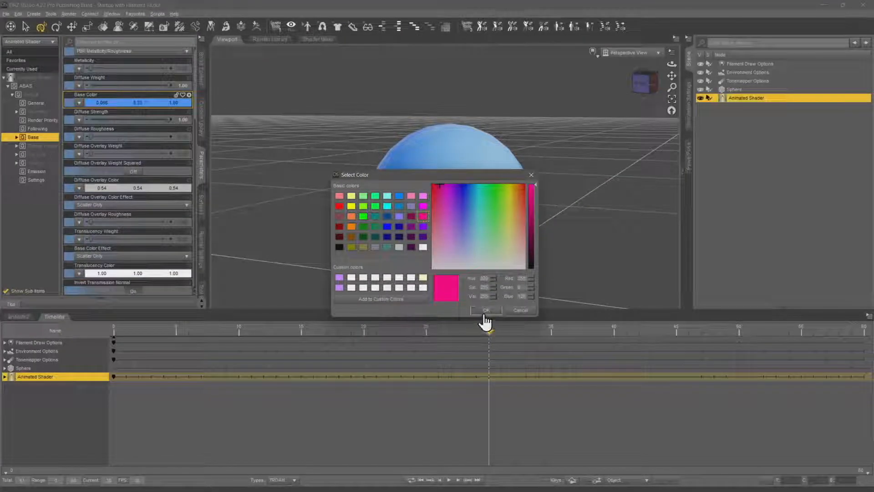
click(485, 311)
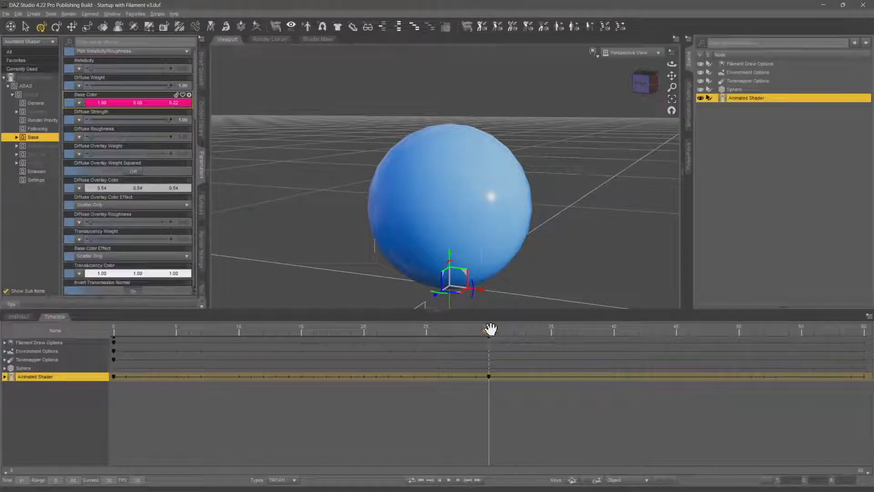
Key the Animated Shader's Base Color as yellow (1.00, 1.00, 0.00) at frame 60
drag(488, 328, 865, 331)
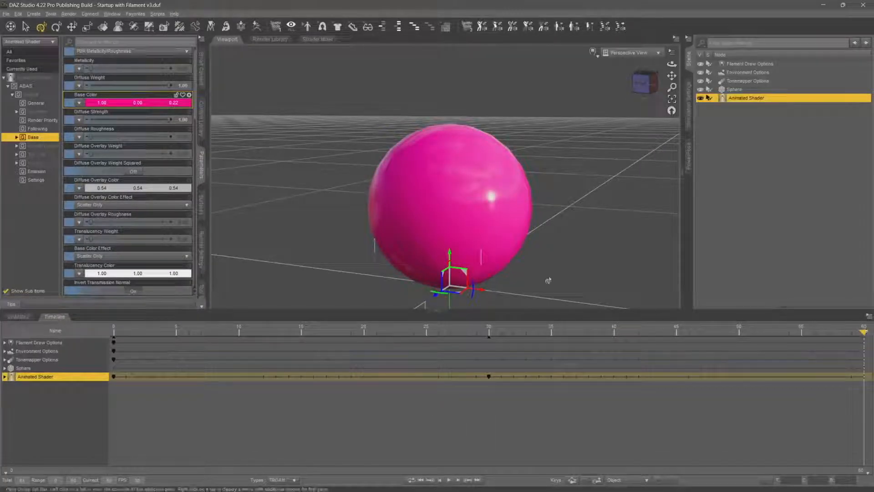
click(153, 104)
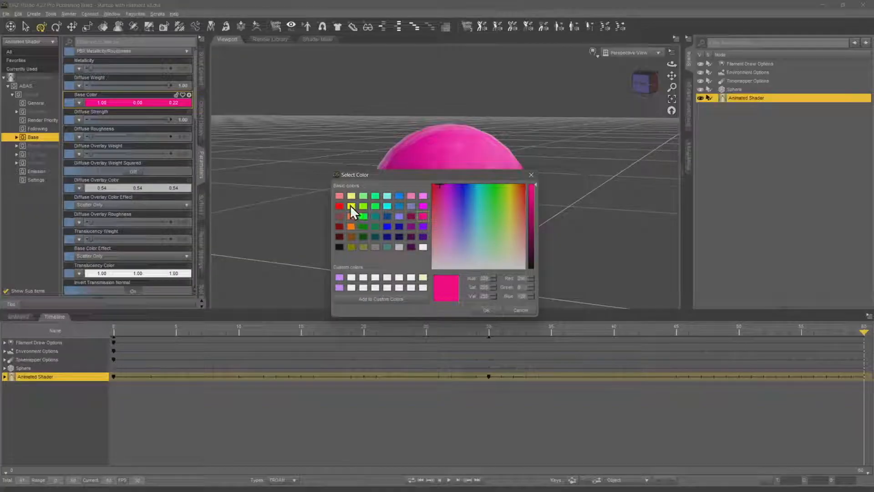
click(351, 206)
click(487, 310)
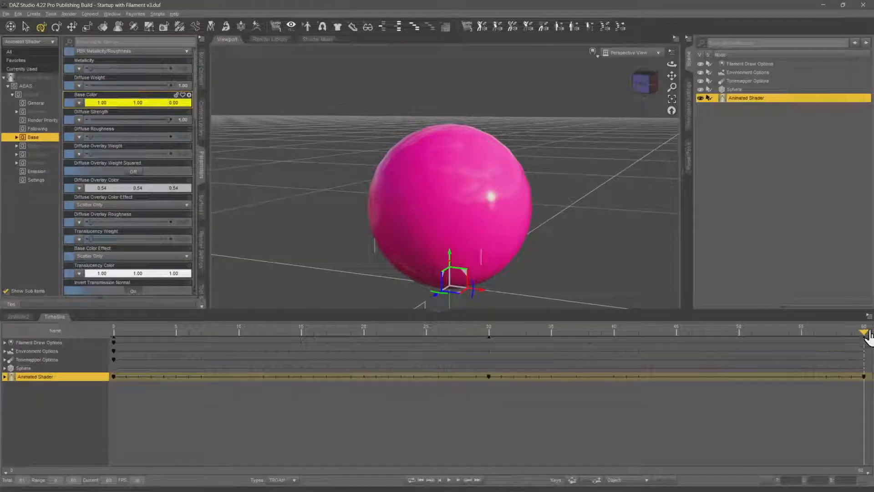
Play back and scrub the animation from frame 0 to 60 to check the sphere's color transitions
drag(864, 331, 99, 332)
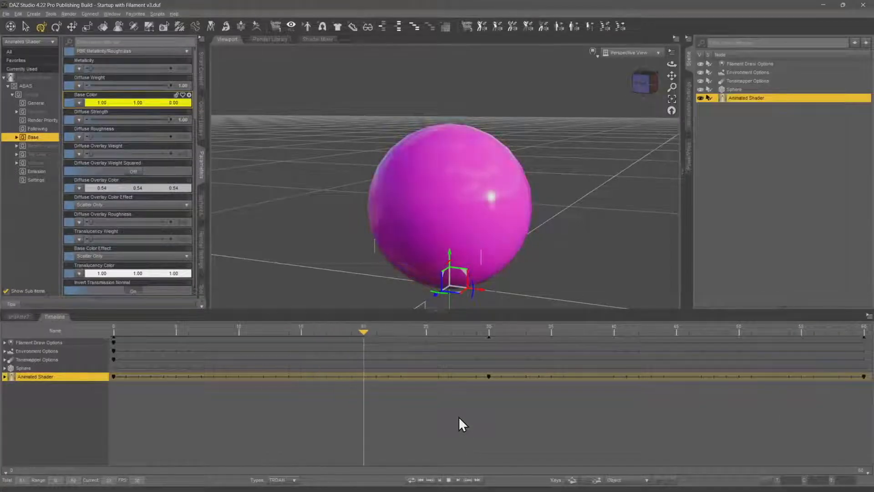
click(449, 480)
drag(448, 330, 47, 342)
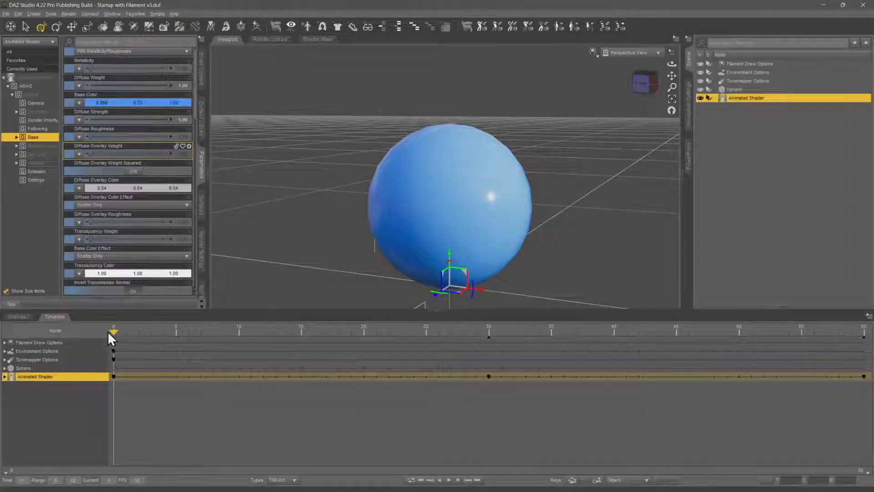
drag(112, 330, 870, 336)
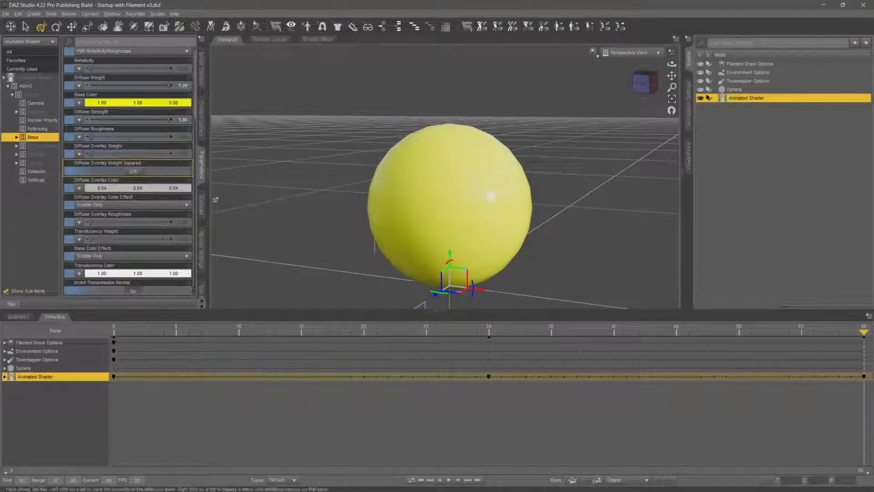
Set Cutout Opacity in the Geometry group's Cutout settings to 0 at frame 60 so the sphere fades out
click(41, 112)
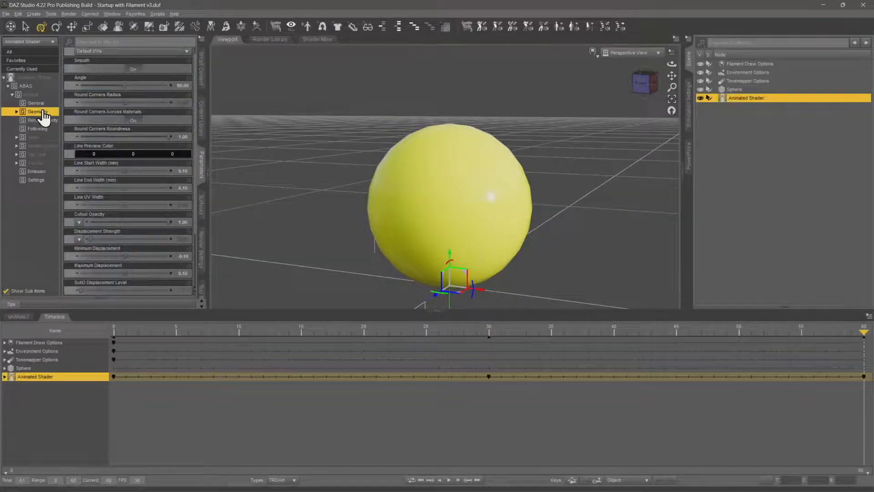
click(17, 112)
click(39, 145)
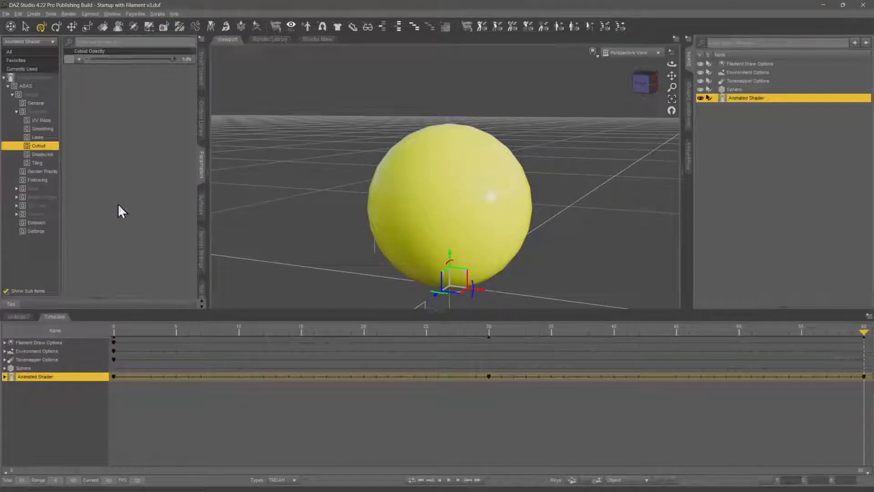
drag(864, 331, 79, 325)
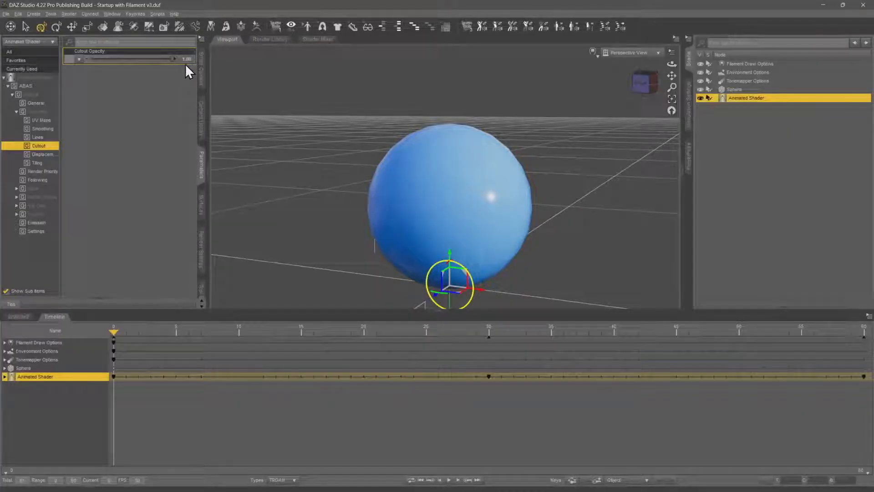
drag(117, 331, 865, 343)
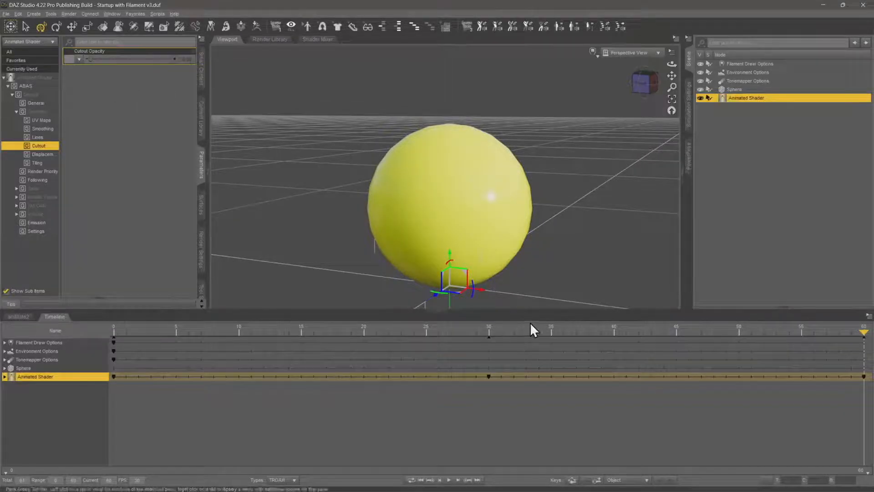
Play the animation from the start to check the combined color and cutout opacity changes, then rewind to frame 0
drag(864, 332, 100, 373)
click(449, 480)
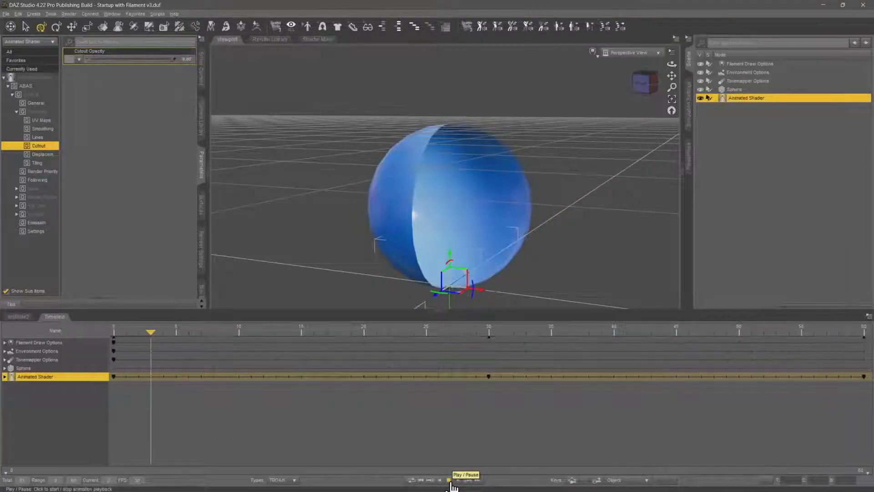
click(451, 482)
drag(638, 332, 91, 335)
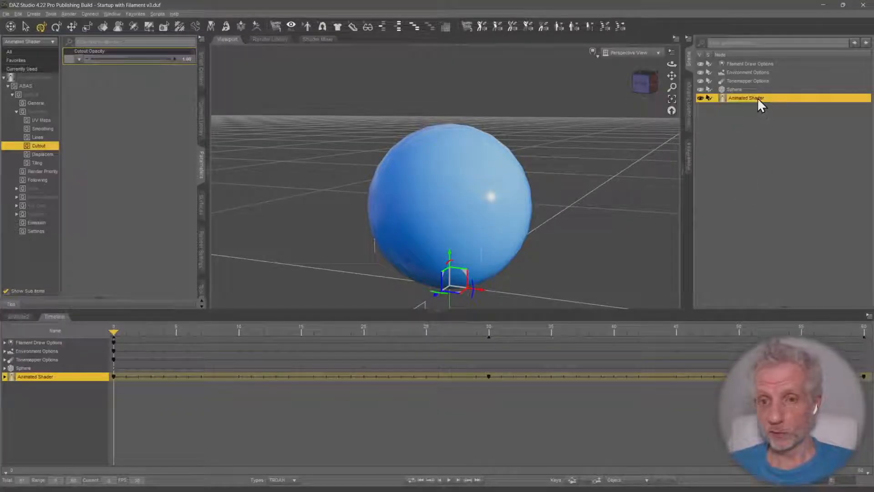
Parent the Animated Shader node to the Sphere and collapse the Sphere's hierarchy in the scene
drag(749, 99, 742, 90)
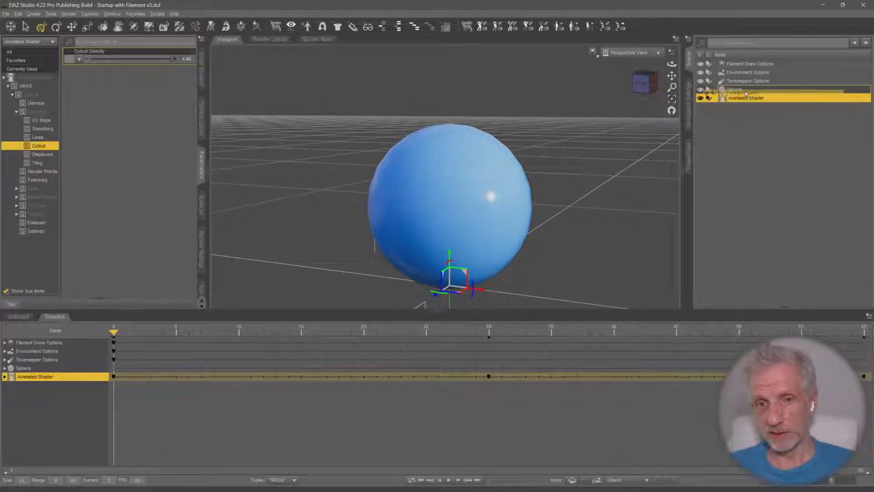
click(715, 89)
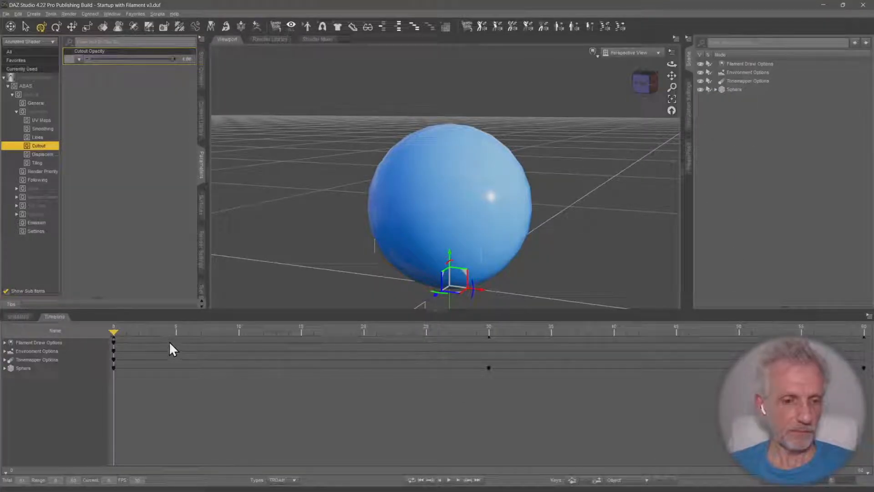
Scrub the timeline between frames 0 and 60 to check the animation with the shader node parented to the sphere
drag(117, 327, 16, 337)
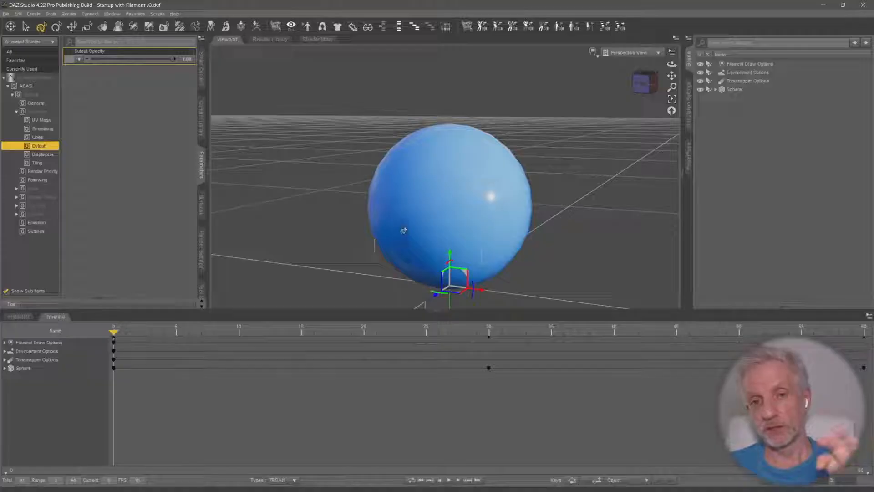
drag(112, 328, 65, 361)
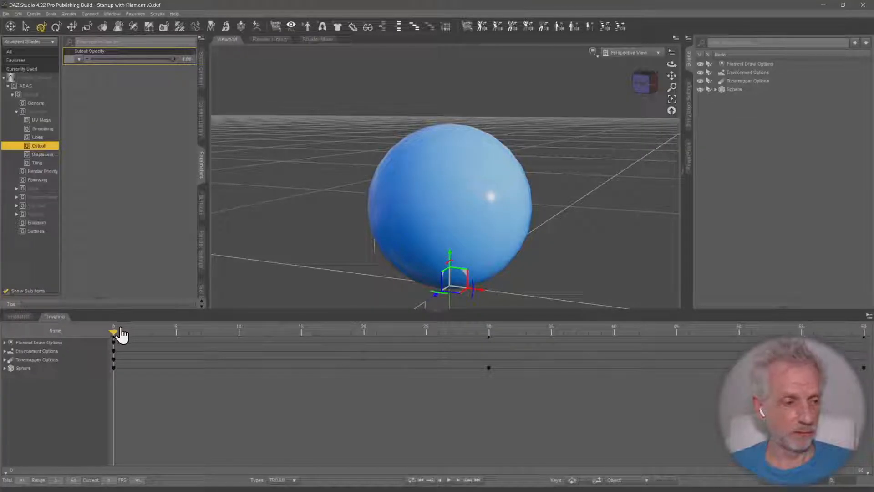
drag(113, 332, 871, 345)
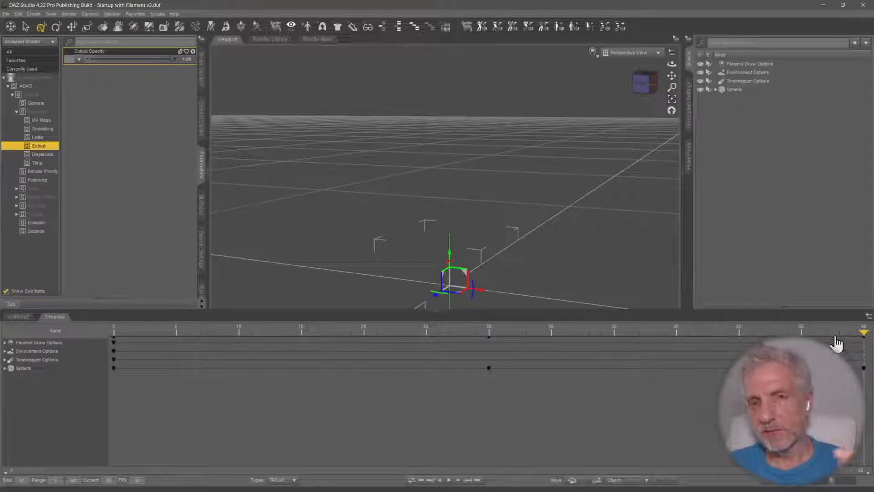
drag(861, 329, 67, 318)
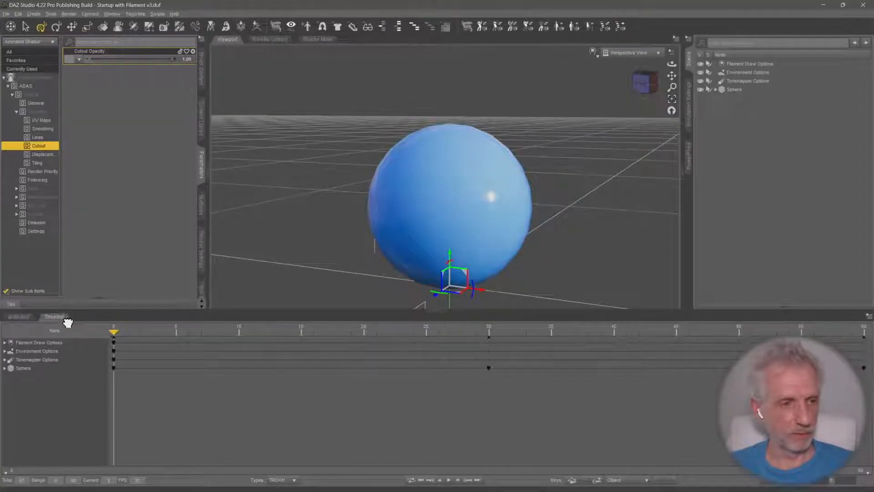
Inspect the Metallic Flakes properties and the full Default surface group of the Animated Shader
click(50, 198)
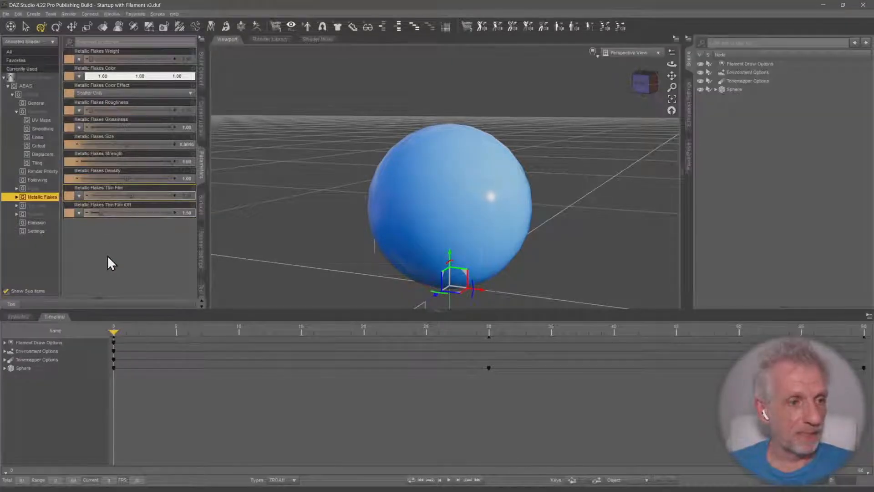
click(39, 95)
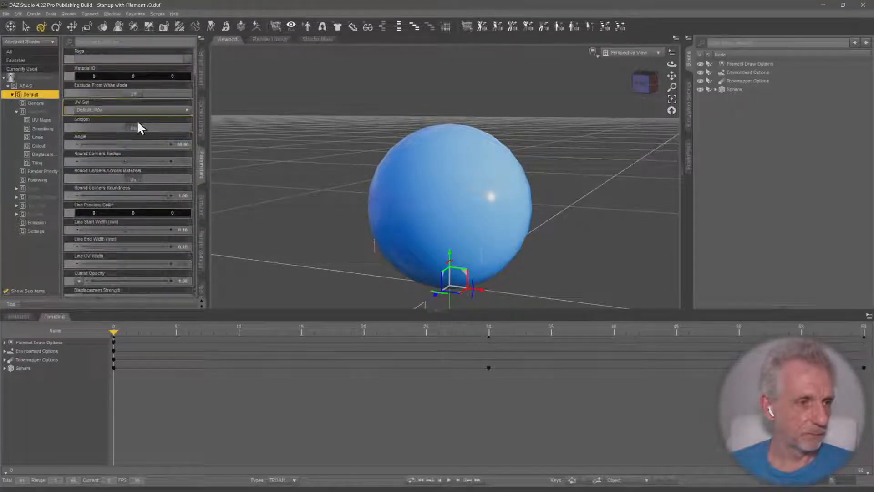
Filter the Animated Shader's properties by "met" and scrub the timeline between frames 0 and 60 to check how Metallicity animates
click(128, 42)
text(me)
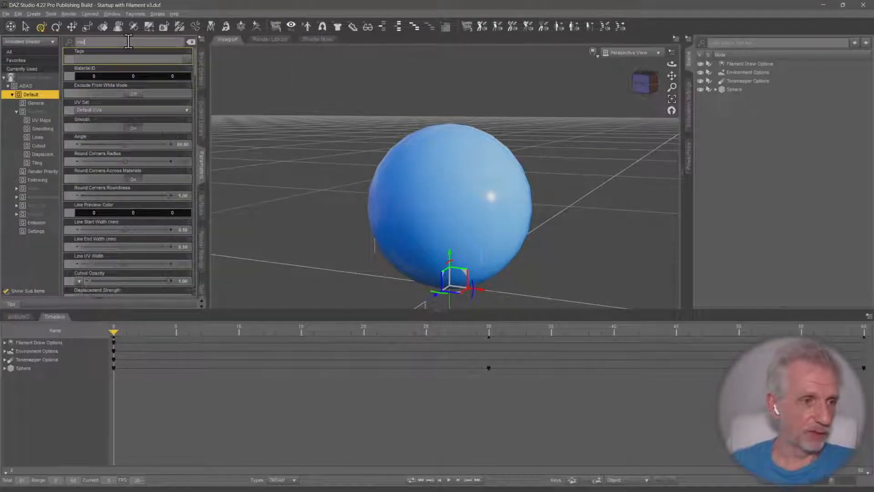
text(t)
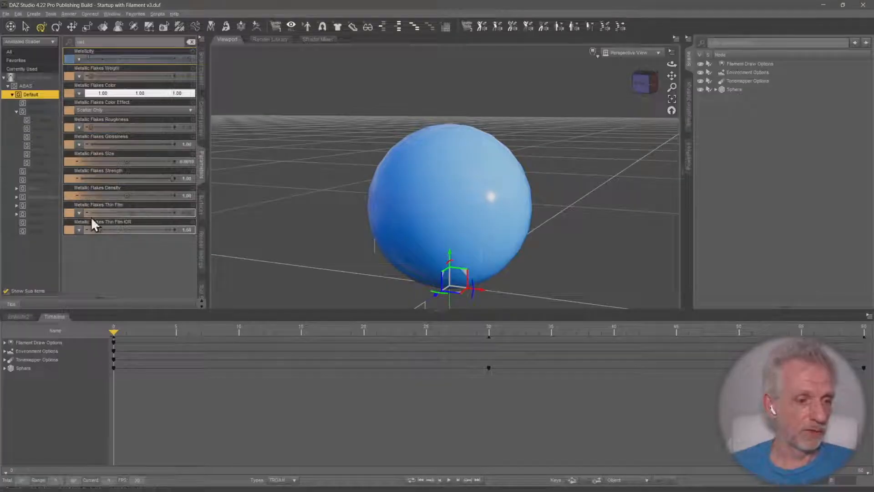
drag(113, 332, 456, 345)
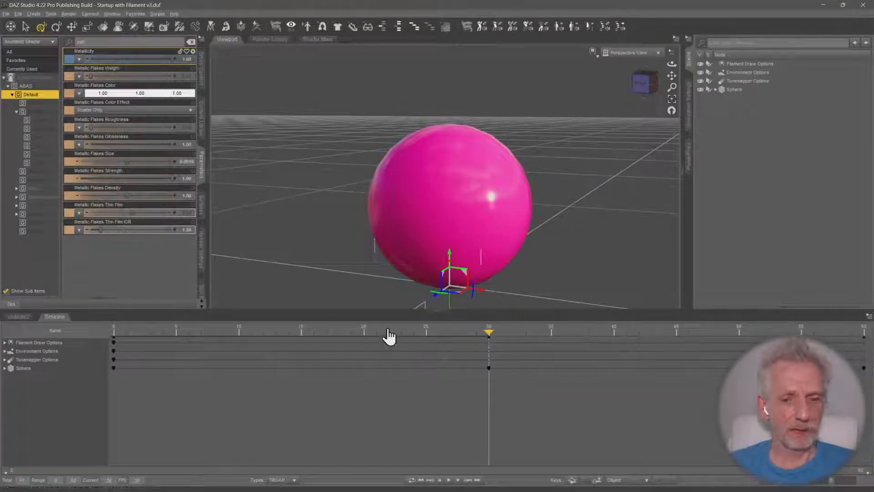
drag(488, 332, 871, 347)
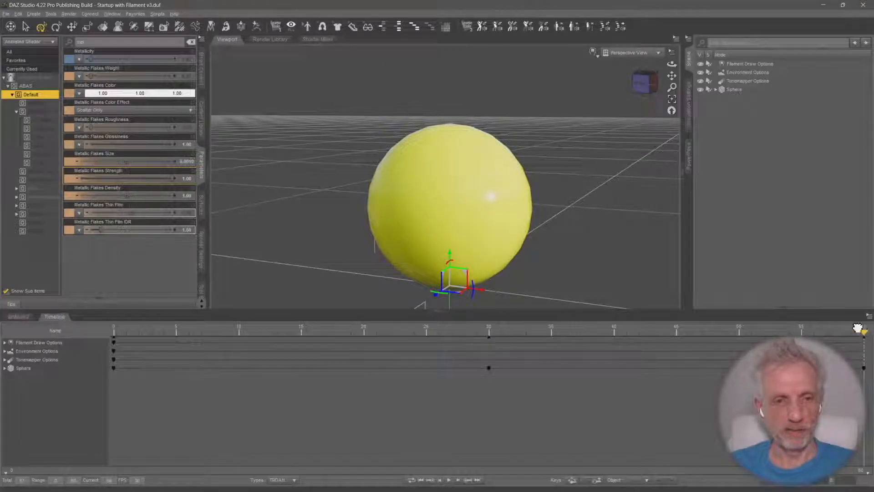
drag(860, 331, 207, 347)
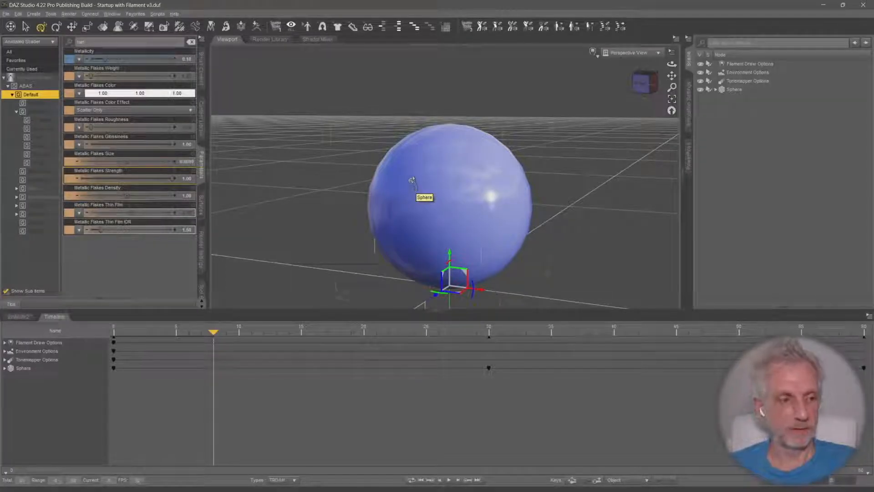
drag(213, 332, 100, 333)
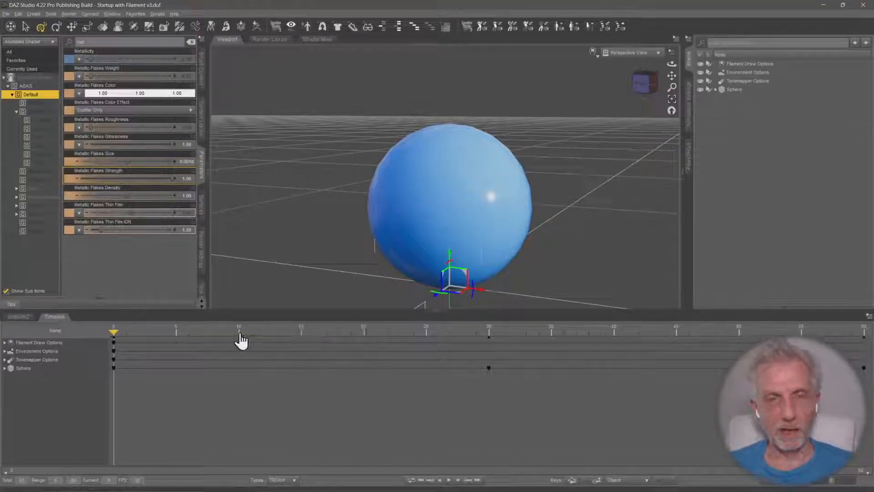
Collapse the timeline and create a new scene based on Startup with Filament v3
click(58, 321)
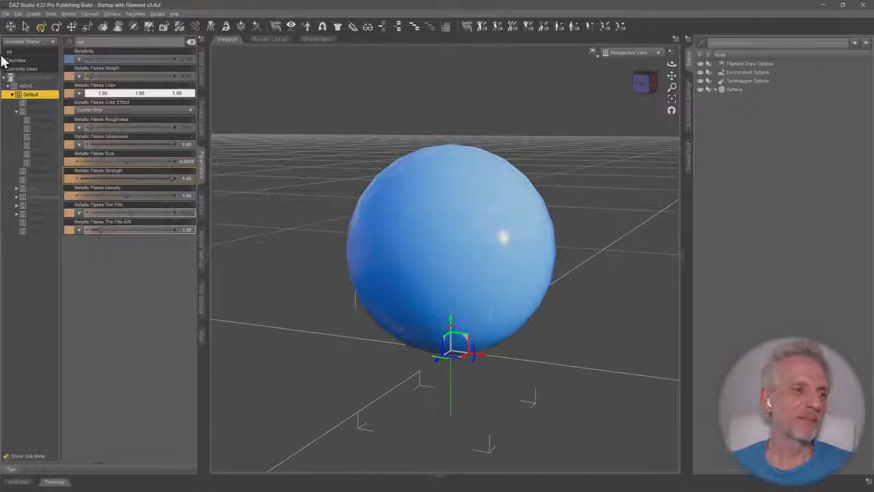
click(7, 14)
click(27, 23)
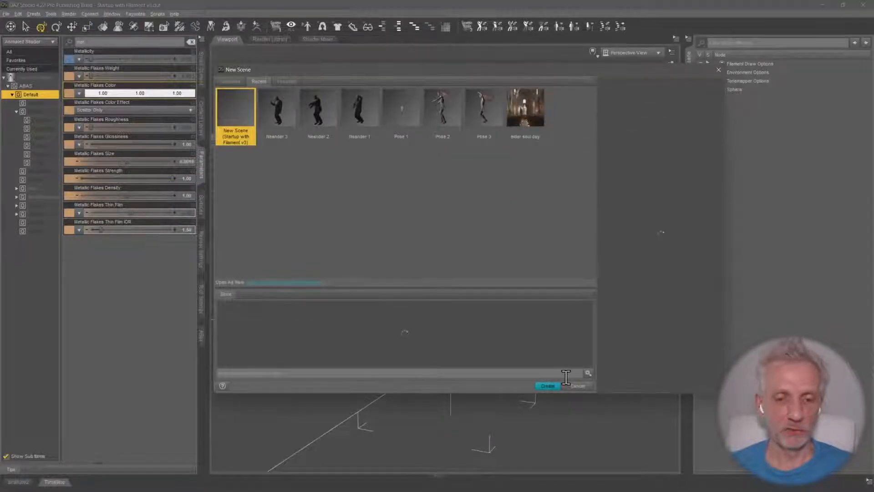
click(548, 386)
click(430, 263)
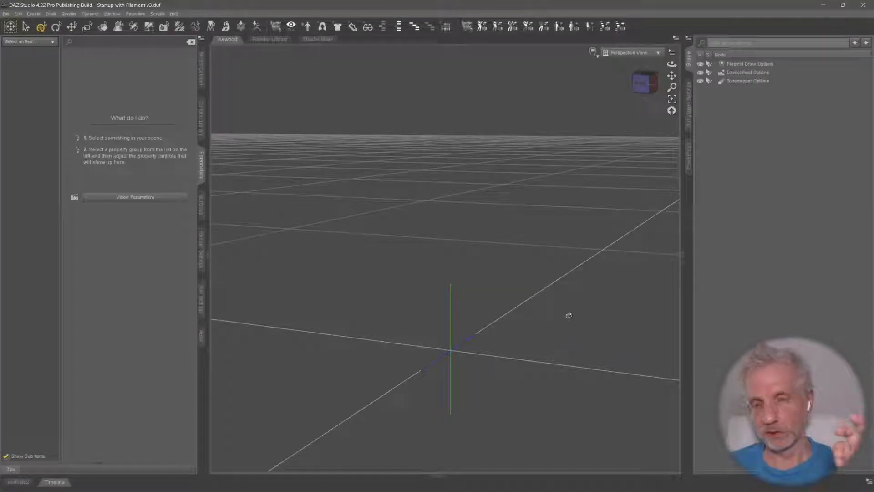
scroll(554, 314, down, 5)
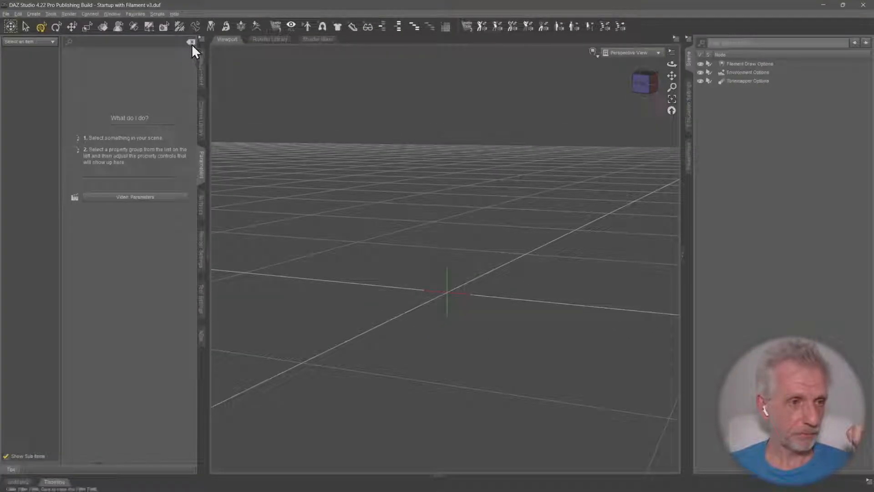
Find the Japanese Alley product among the environments and load its Japan Alley Nights Sample Scene
click(201, 73)
click(10, 53)
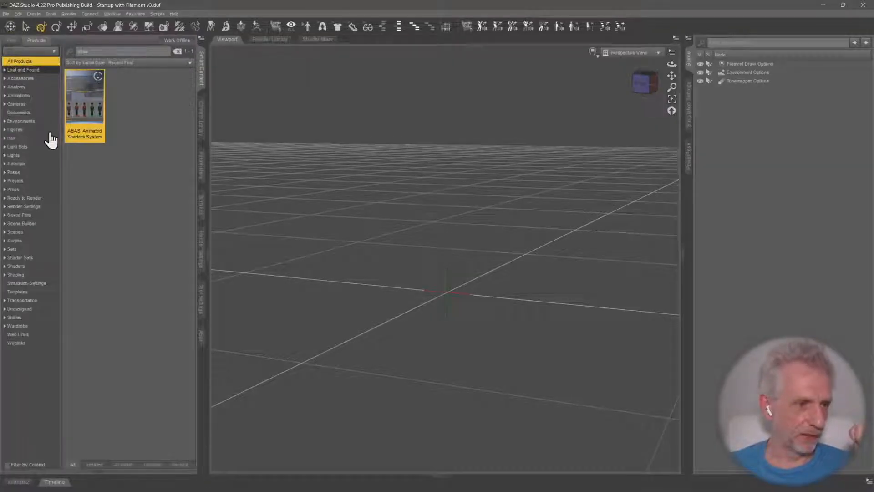
click(40, 122)
click(177, 51)
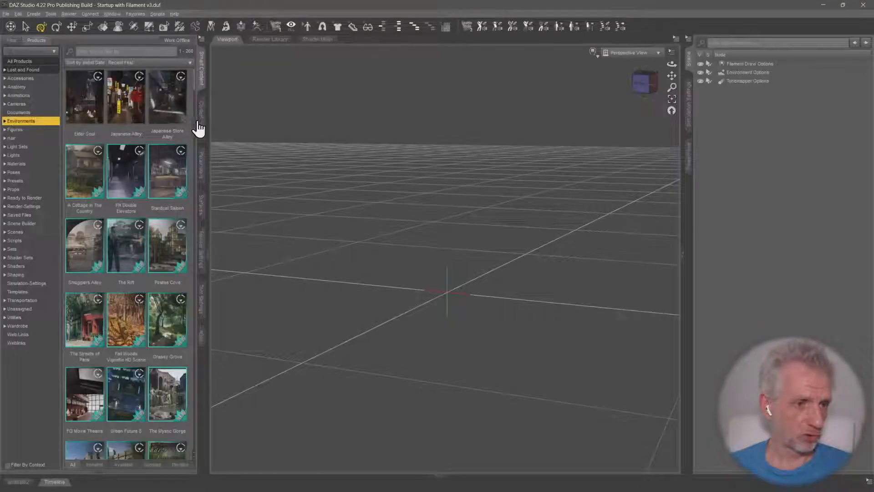
click(136, 111)
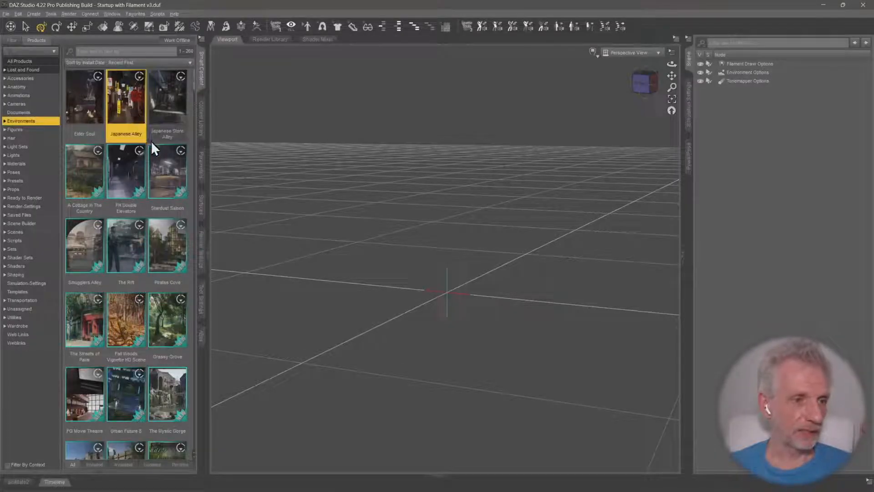
double_click(126, 105)
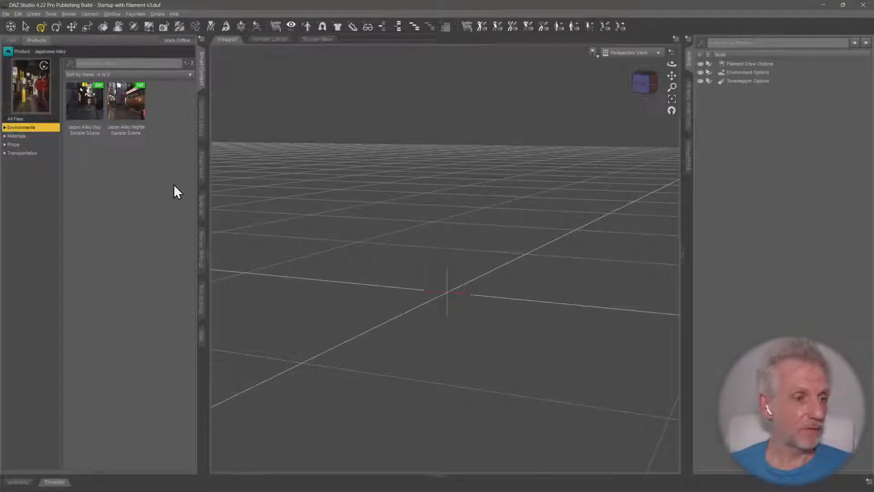
double_click(131, 99)
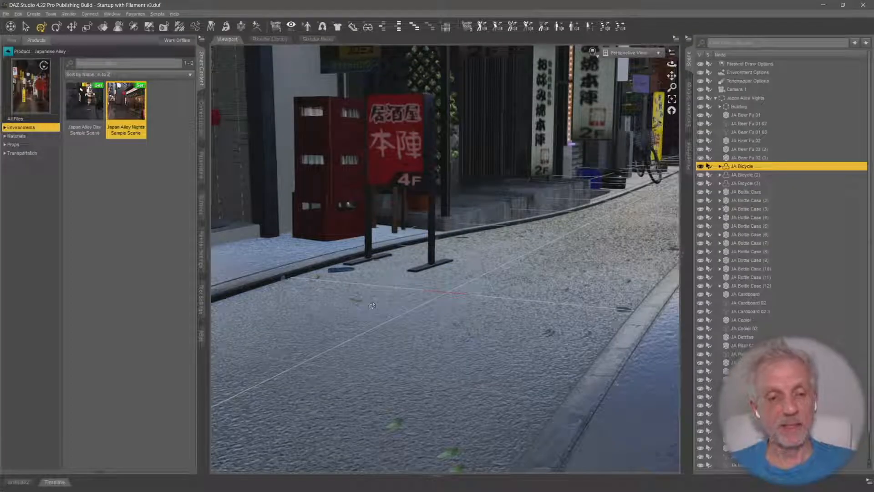
Preview the alley through Camera 1, return to the Perspective View and delete Camera 1
middle_drag(466, 275, 423, 281)
middle_drag(432, 246, 611, 221)
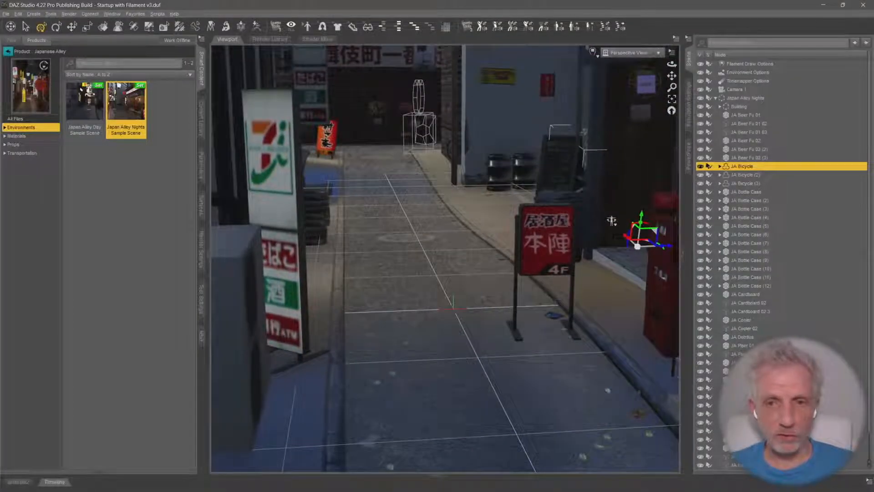
click(715, 98)
click(738, 89)
click(631, 52)
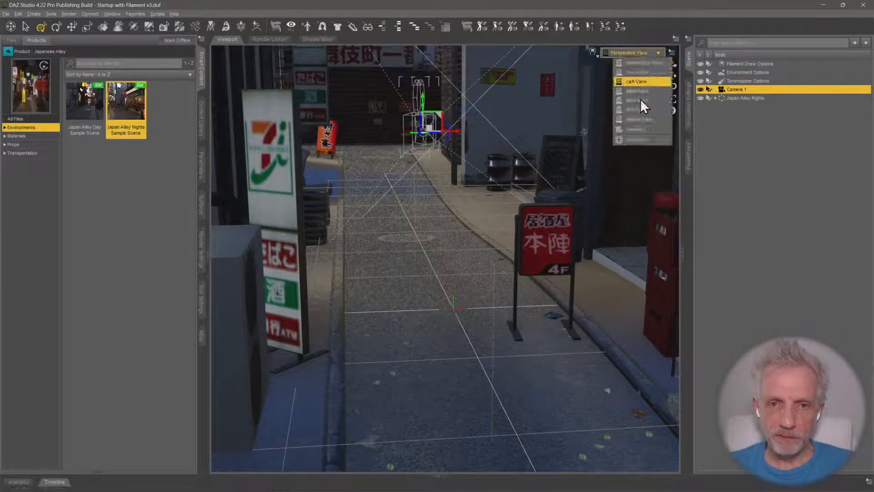
click(637, 129)
click(638, 52)
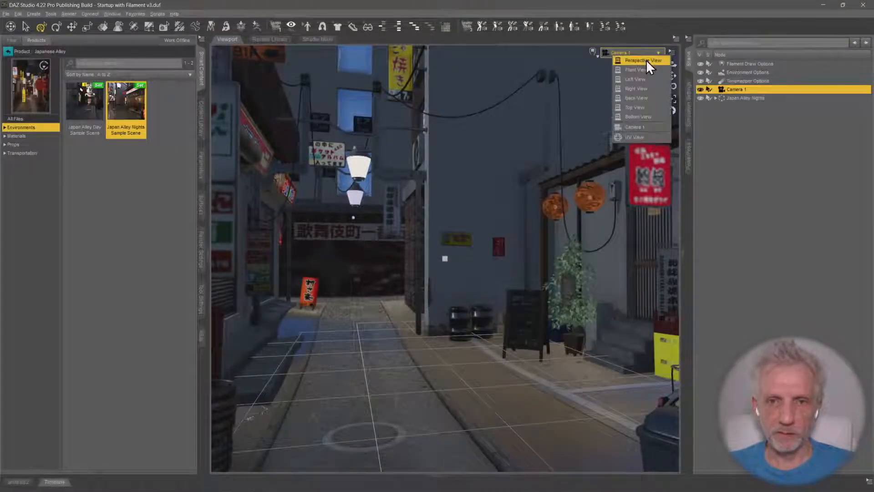
click(646, 59)
key(Delete)
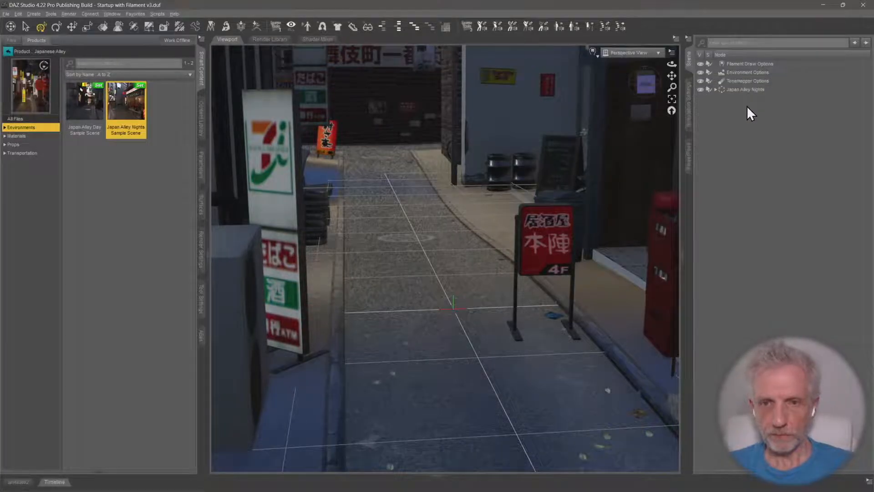
Select the Japan Alley Nights group and look through the objects it contains
click(729, 90)
click(715, 89)
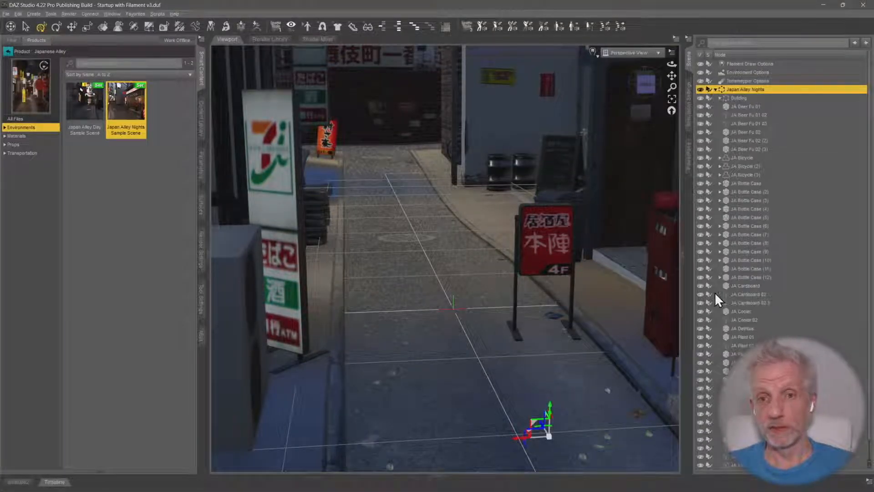
click(715, 89)
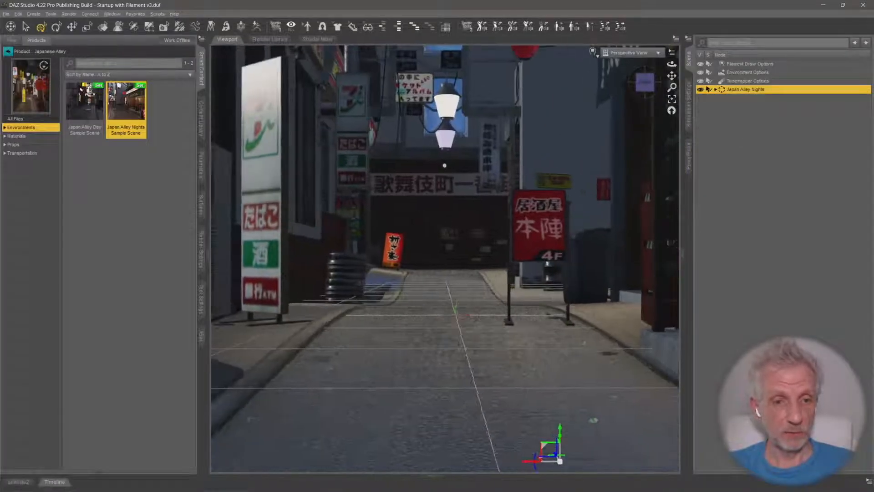
Explore the alley and frame the Perspective View down its length, with the hanging signs and lanterns on both sides
drag(672, 64, 682, 91)
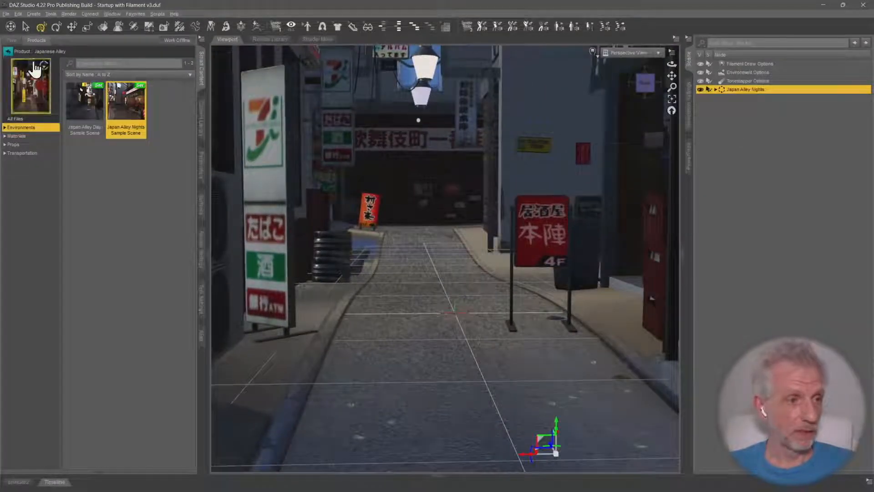
click(10, 30)
middle_drag(342, 274, 348, 437)
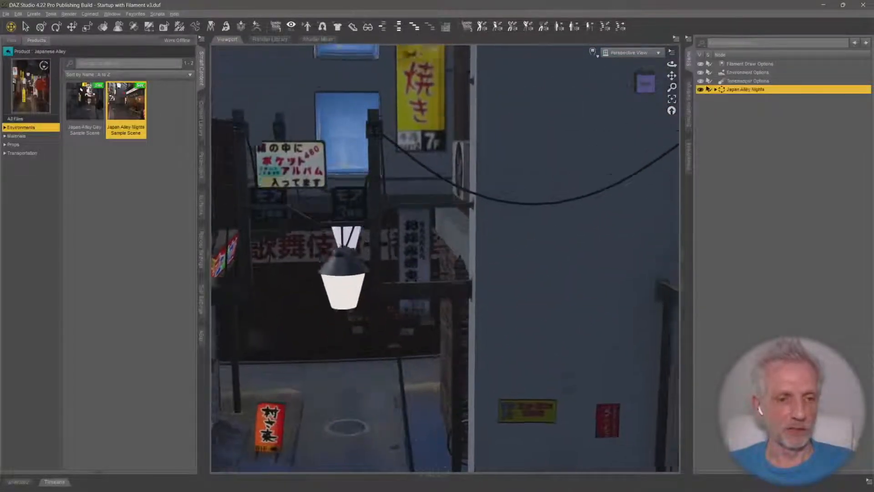
drag(348, 273, 387, 341)
middle_drag(387, 296, 546, 383)
middle_drag(524, 337, 319, 337)
middle_drag(437, 228, 440, 249)
key(w)
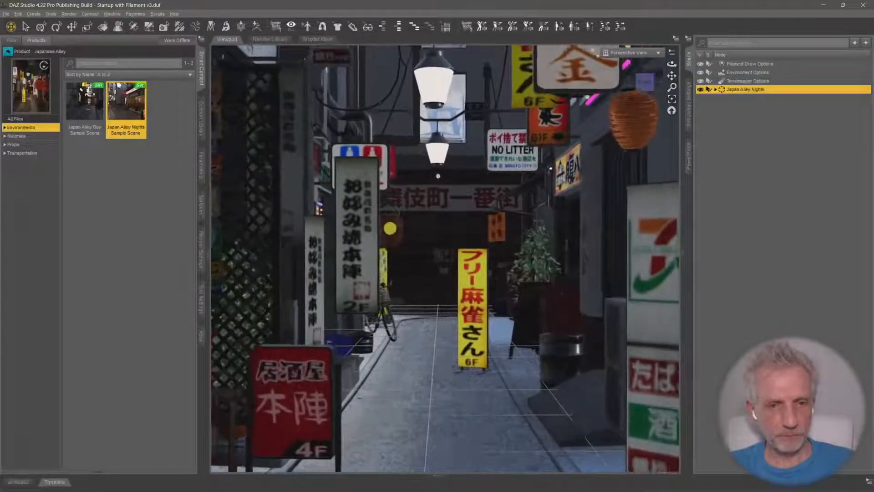
key(w)
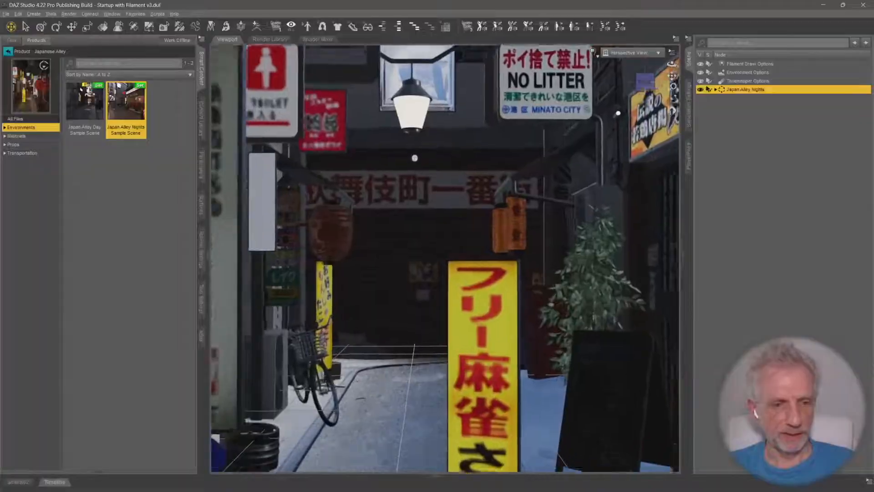
key(w)
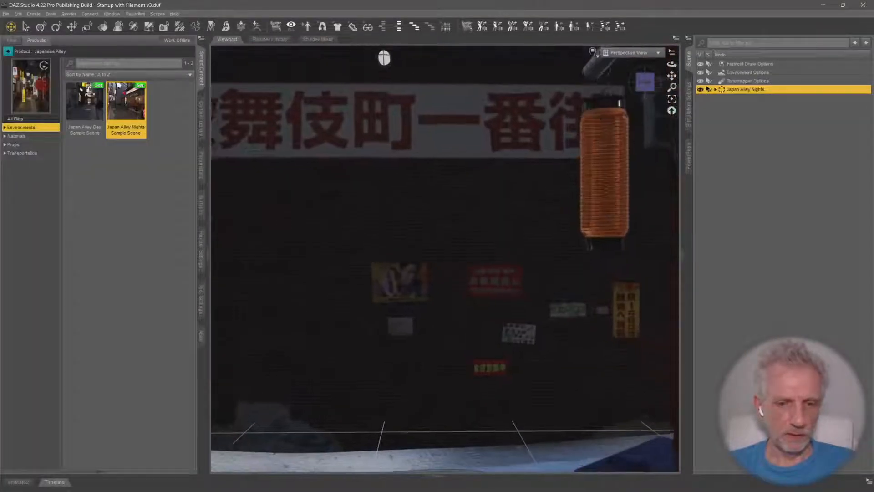
key(s)
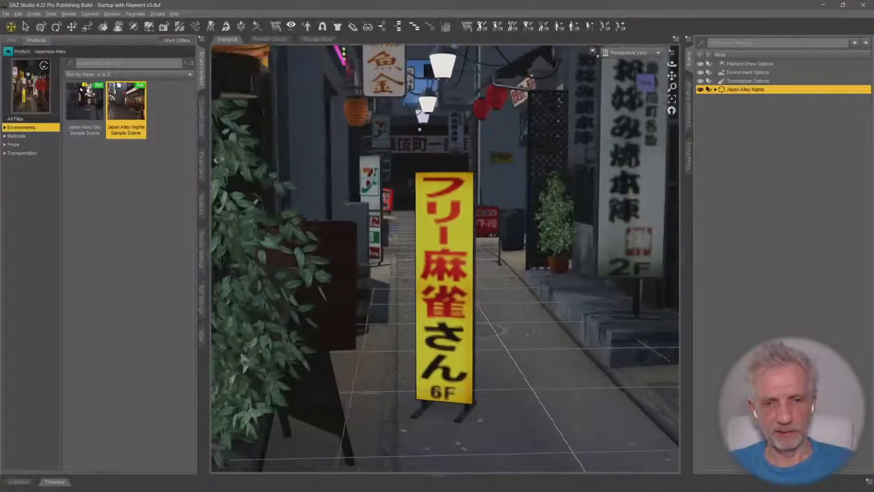
key(s)
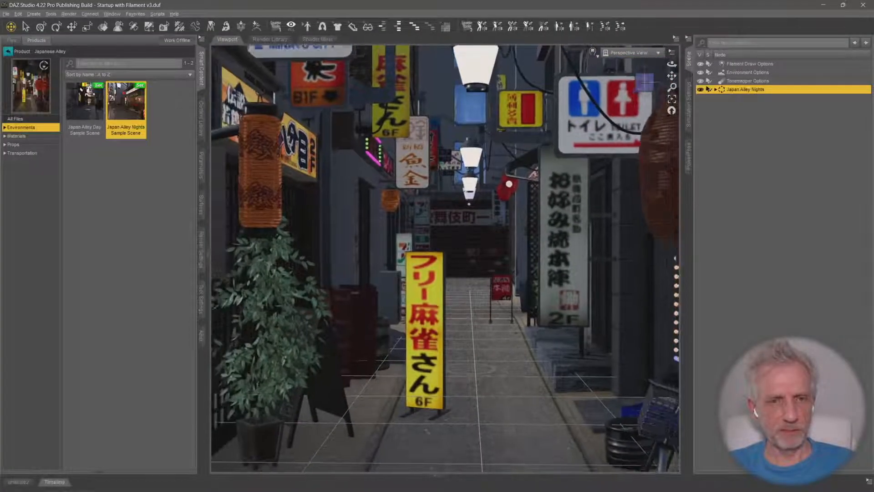
key(w)
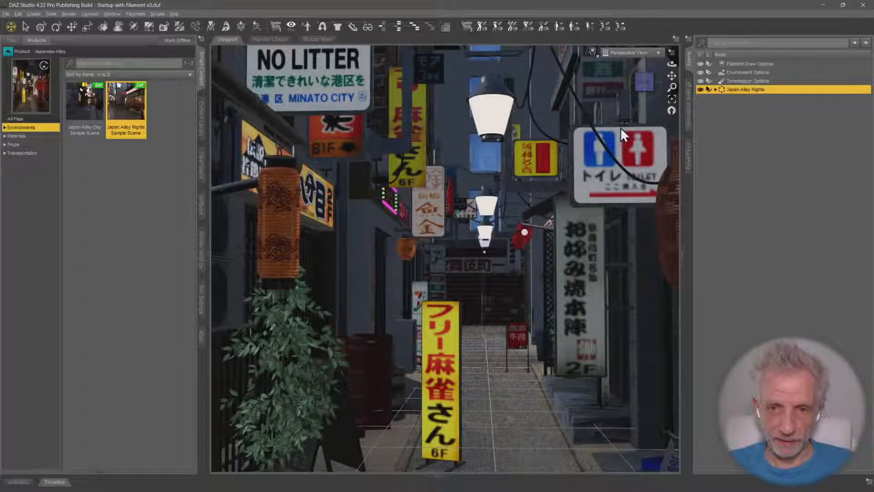
drag(672, 87, 671, 114)
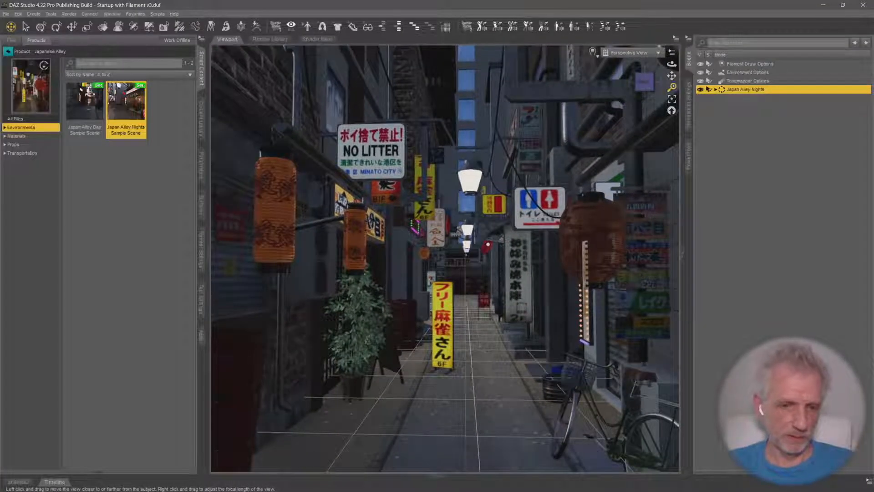
mouse_move(551, 226)
mouse_down()
mouse_move(554, 207)
mouse_move(575, 222)
mouse_move(575, 207)
mouse_move(537, 229)
mouse_move(542, 239)
mouse_up()
Create a new camera that copies the active Perspective View and hide it in the scene
click(33, 14)
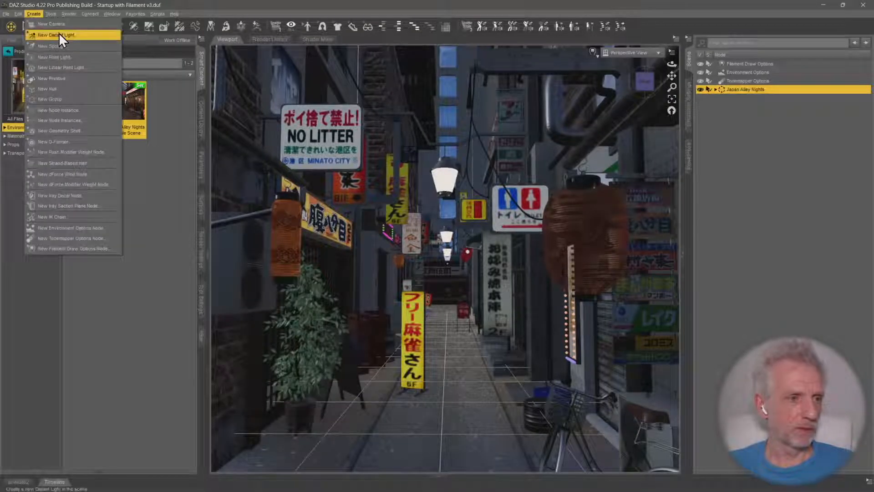
click(58, 32)
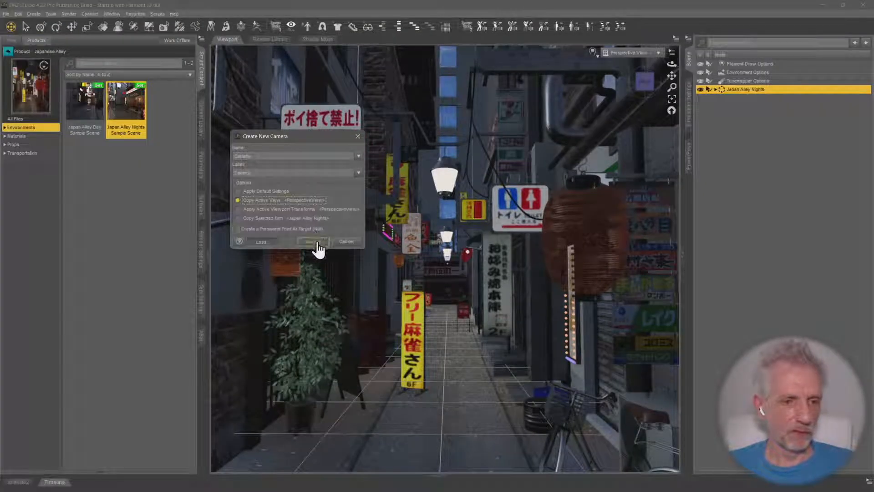
click(315, 242)
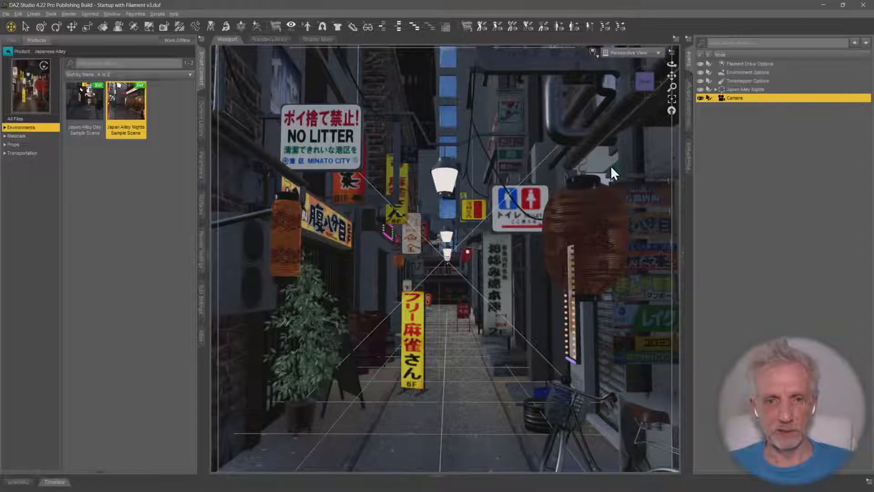
click(705, 97)
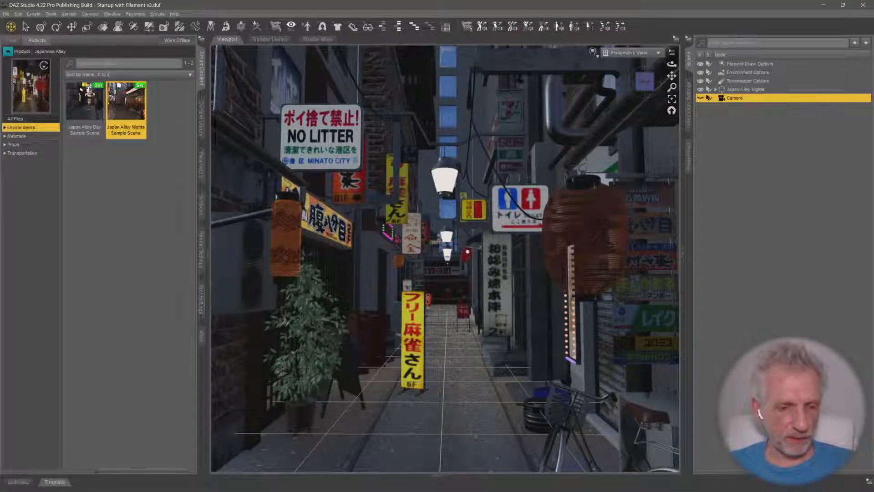
scroll(443, 222, up, 1)
middle_drag(443, 222, 444, 223)
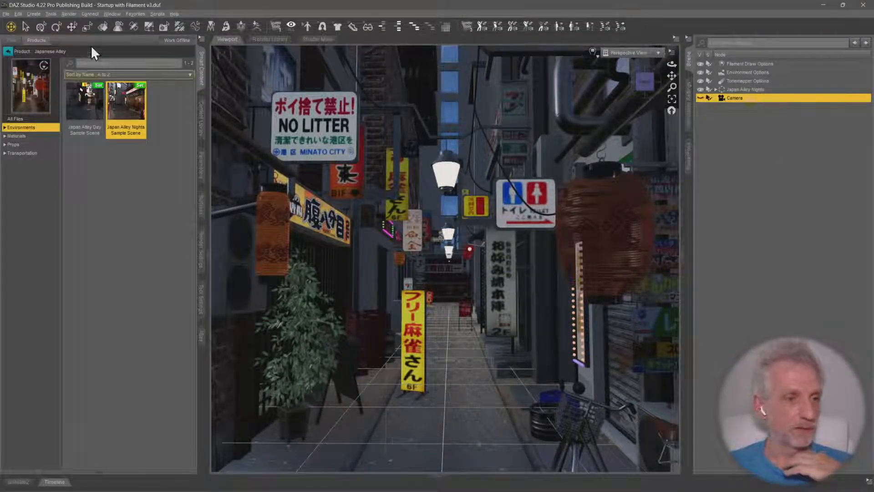
Select the yellow standing sign with the Surface Selection tool and show the Emission settings of its JA_Decals_04 surface
click(103, 28)
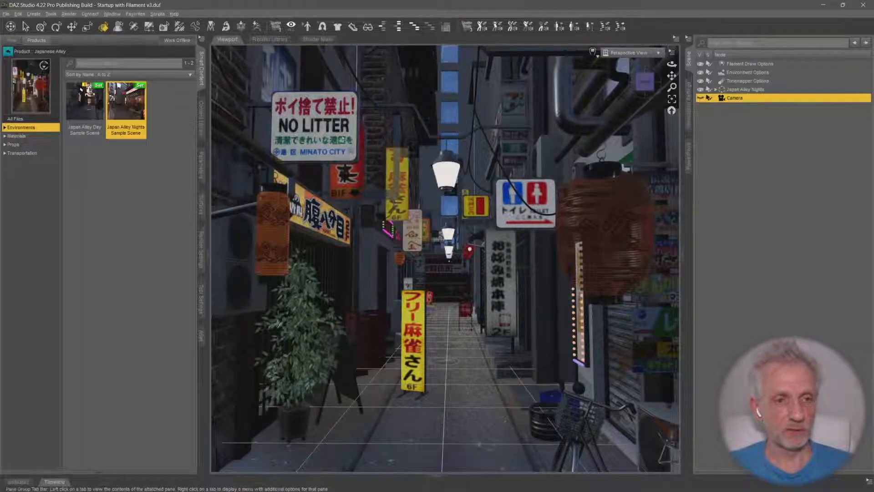
click(414, 325)
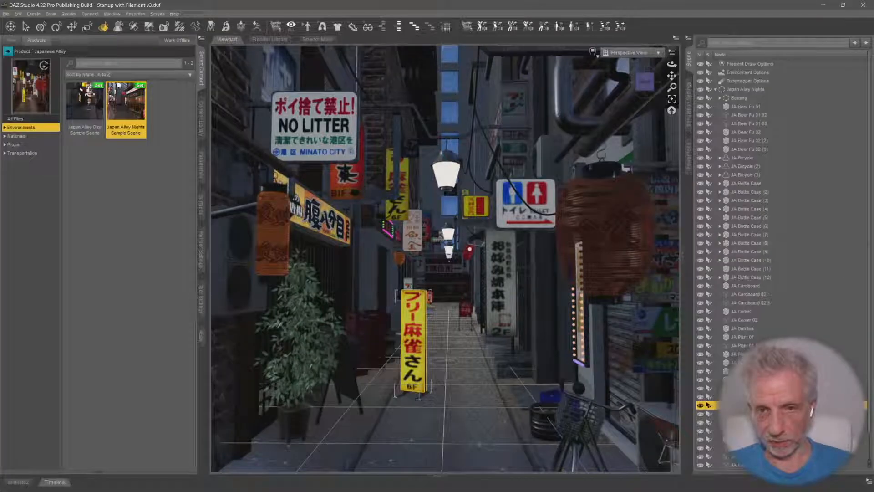
click(200, 214)
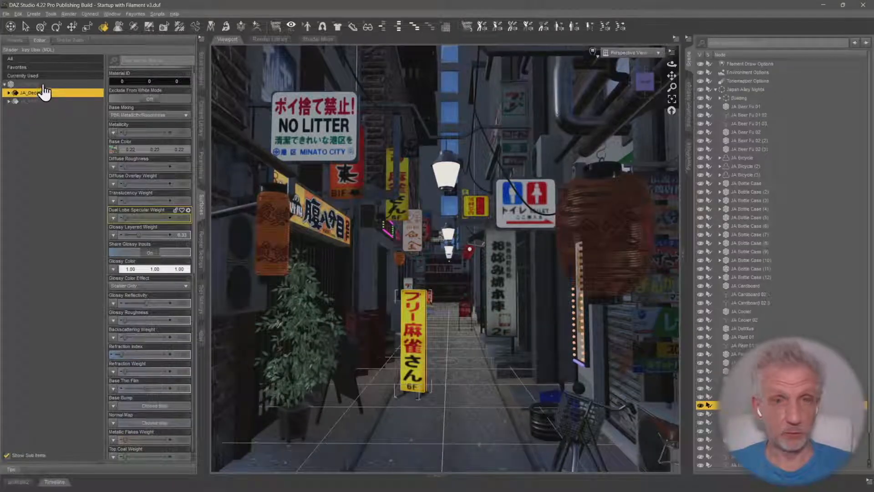
click(8, 92)
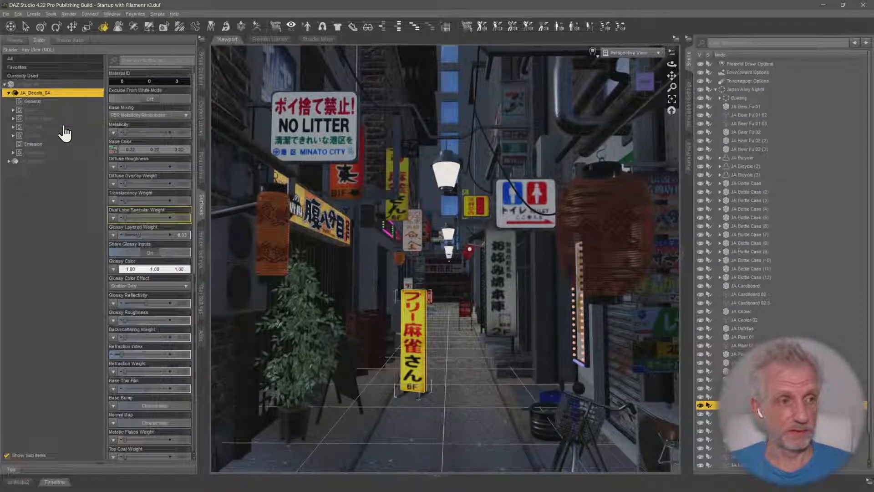
click(54, 144)
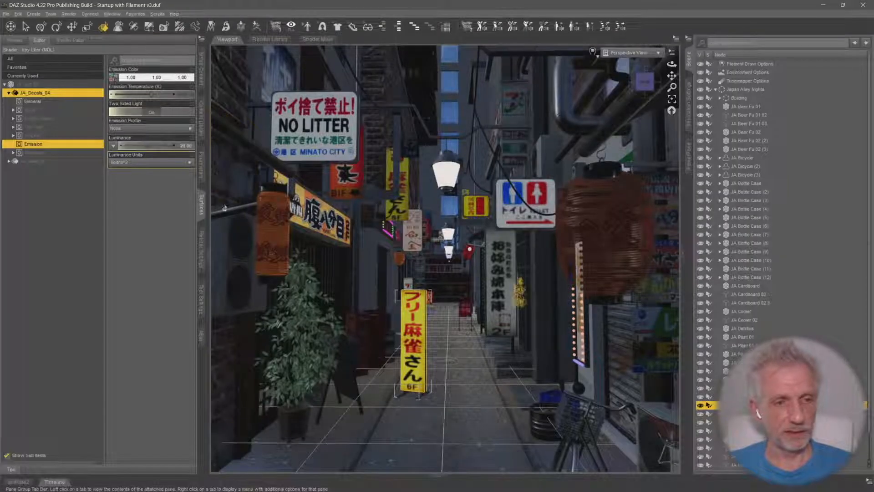
Test the standing sign's glow by varying its emission Luminance between zero and several hundred
mouse_move(147, 145)
mouse_down()
mouse_move(157, 145)
mouse_move(137, 145)
mouse_move(162, 146)
mouse_up()
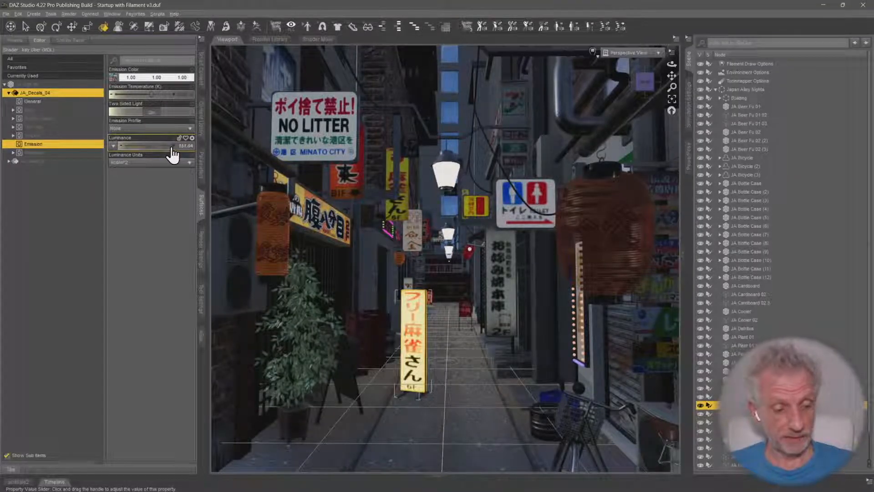
text(50)
key(Return)
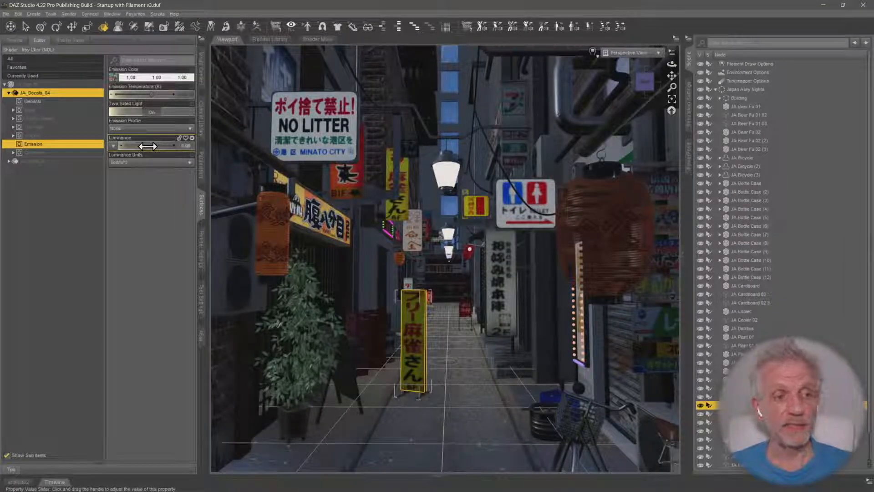
mouse_move(148, 146)
mouse_down()
mouse_move(179, 146)
mouse_move(154, 146)
mouse_up()
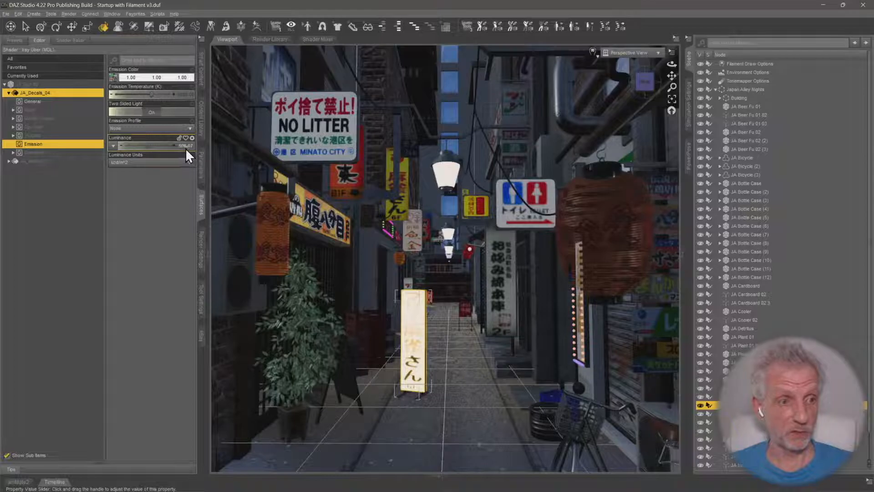
click(185, 147)
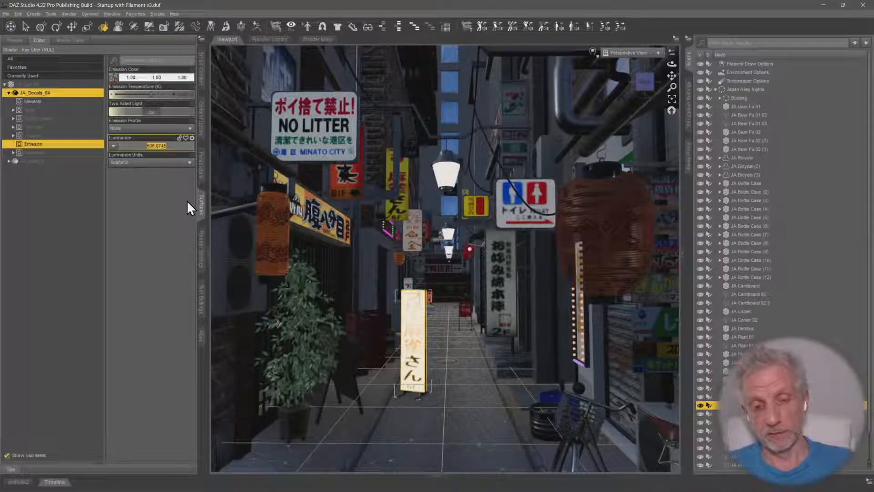
text(20)
key(Return)
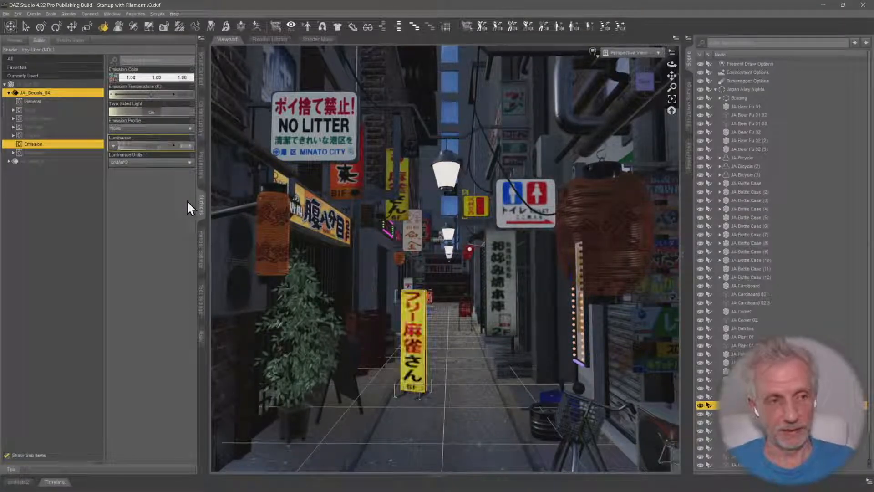
click(188, 148)
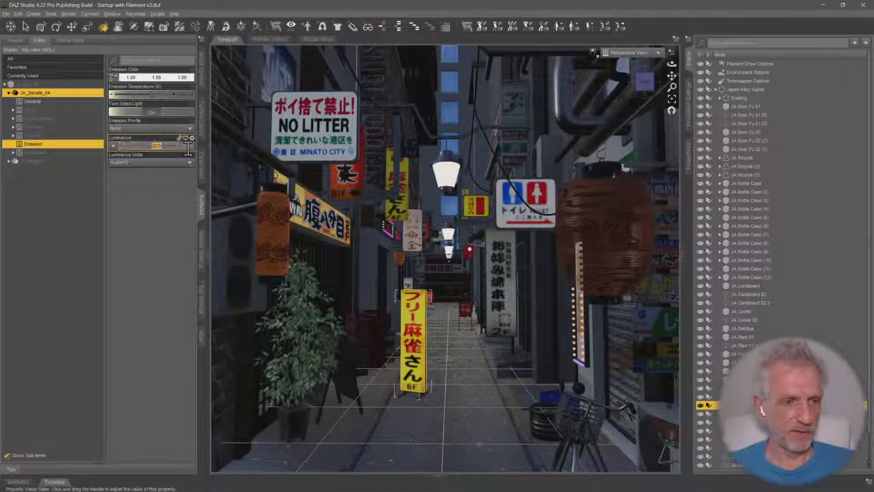
text(5)
key(Return)
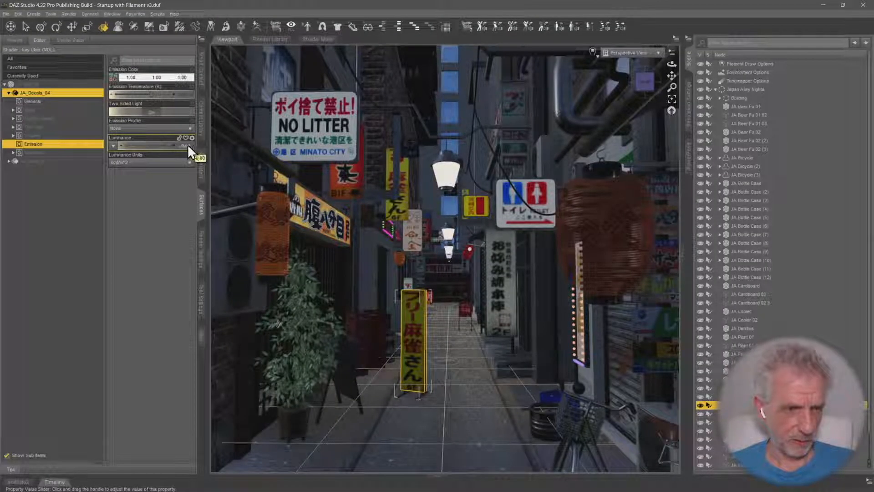
Set the Luminance of the sign's JA_Decals_04 emission to 50
click(187, 145)
text(10)
key(Return)
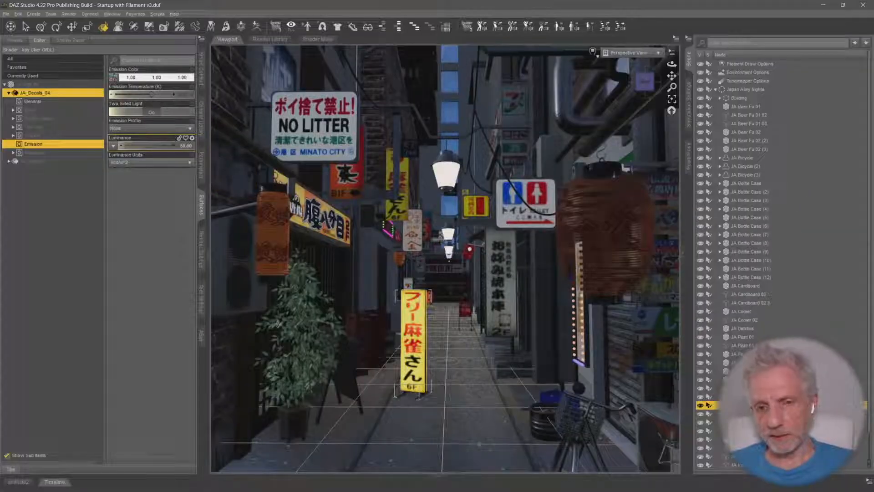
Parent the Camera and the Filament Draw, Environment and Tonemapper Options nodes to the Japan Alley Nights group and collapse it
scroll(759, 314, down, 1)
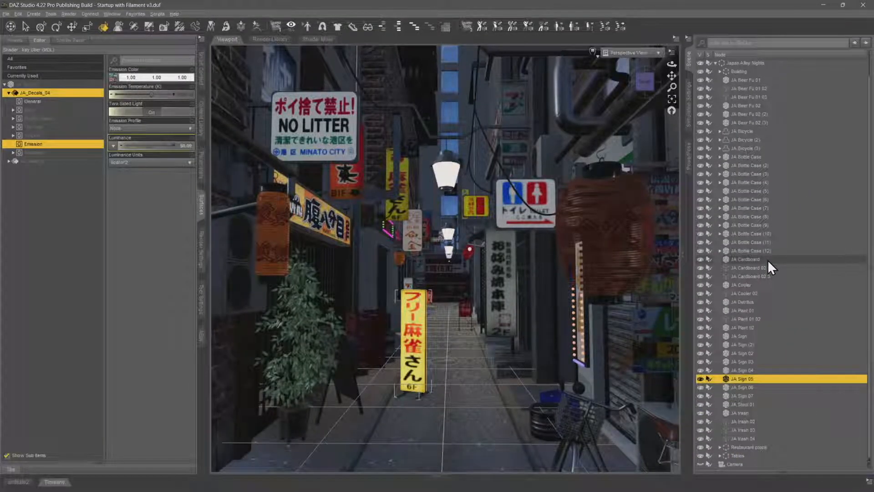
scroll(767, 259, up, 1)
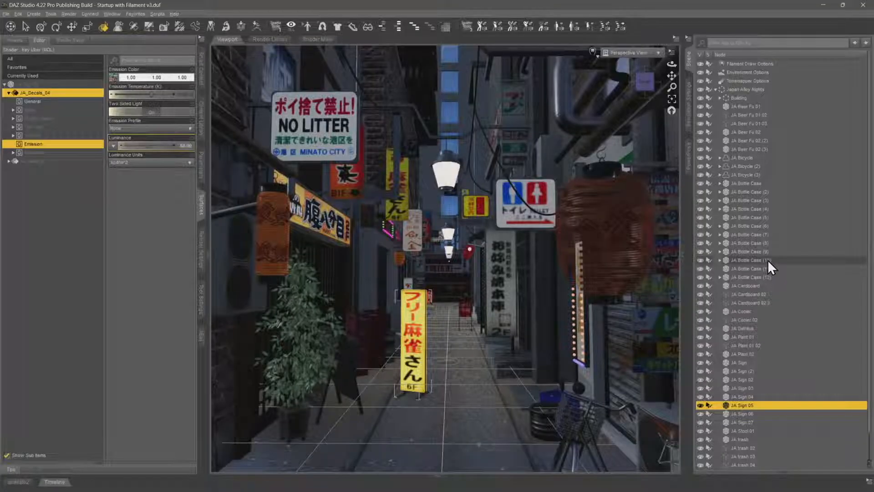
click(716, 90)
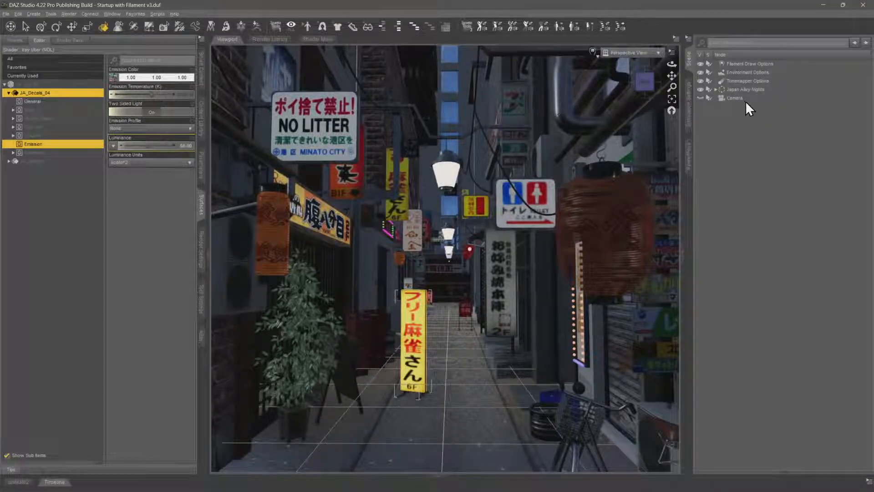
click(733, 97)
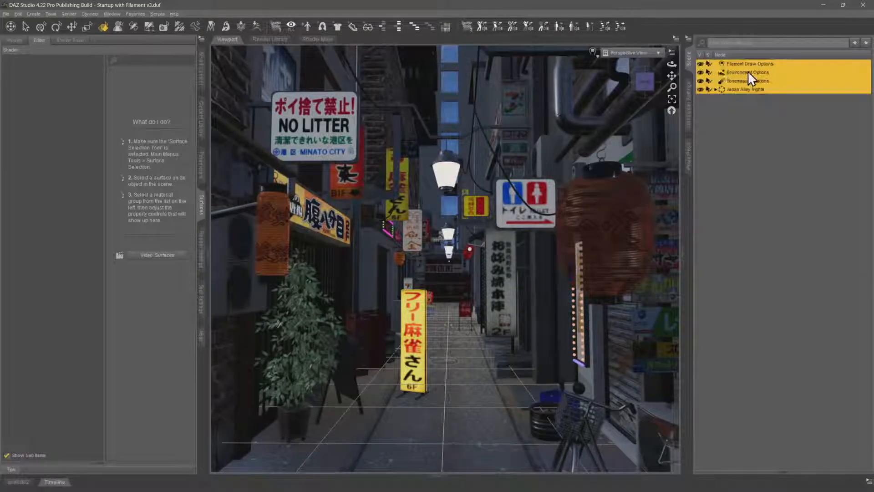
click(768, 65)
shift+click(767, 81)
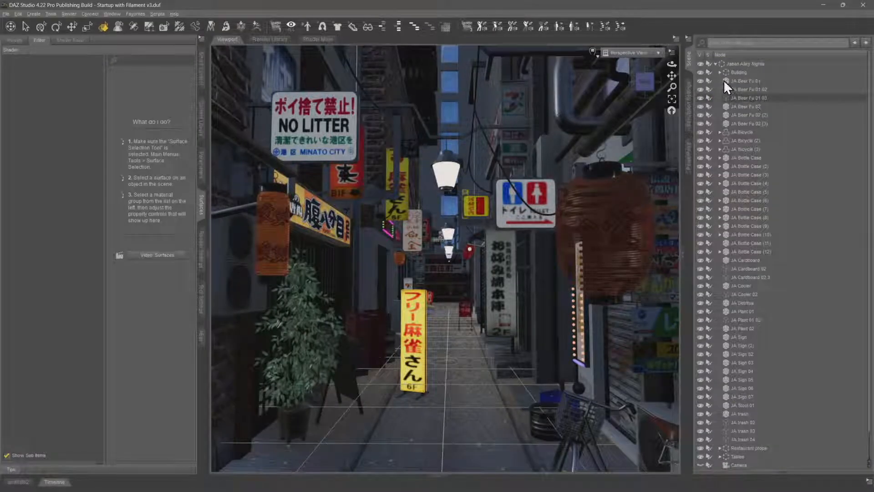
click(716, 64)
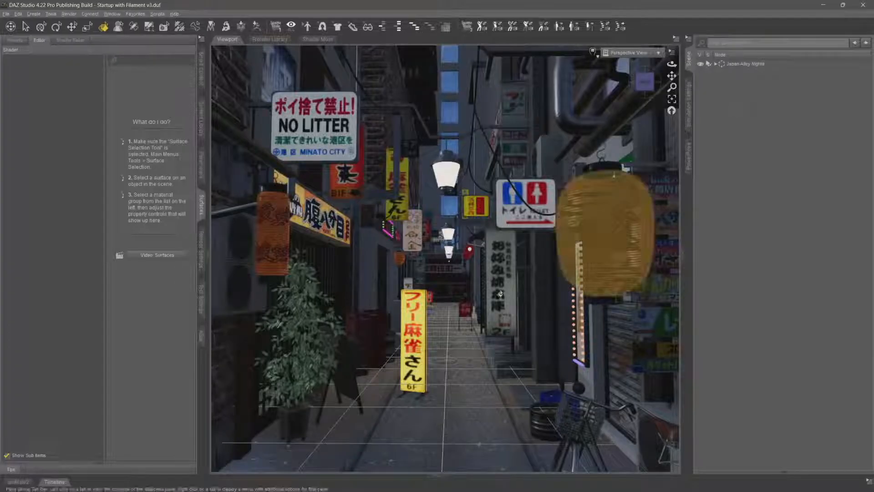
Move the yellow standing sign JA Sign 05 out of the Japan Alley Nights group to the scene root and select it
click(412, 329)
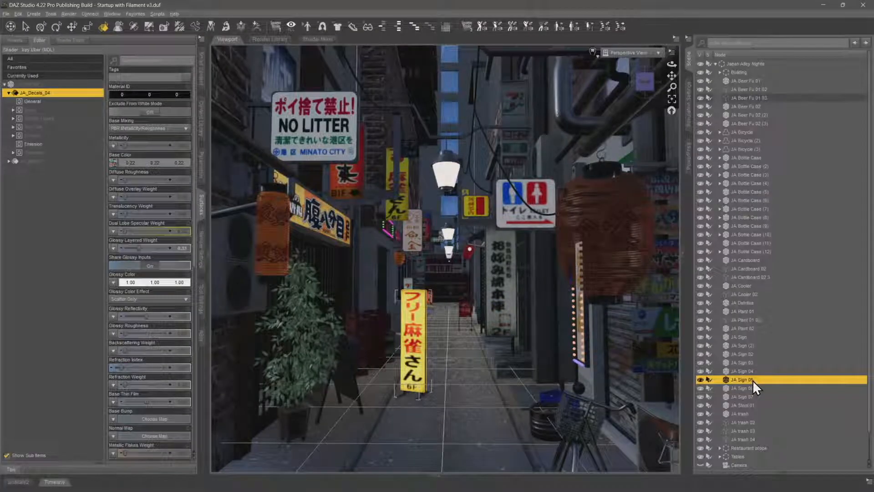
drag(752, 380, 747, 61)
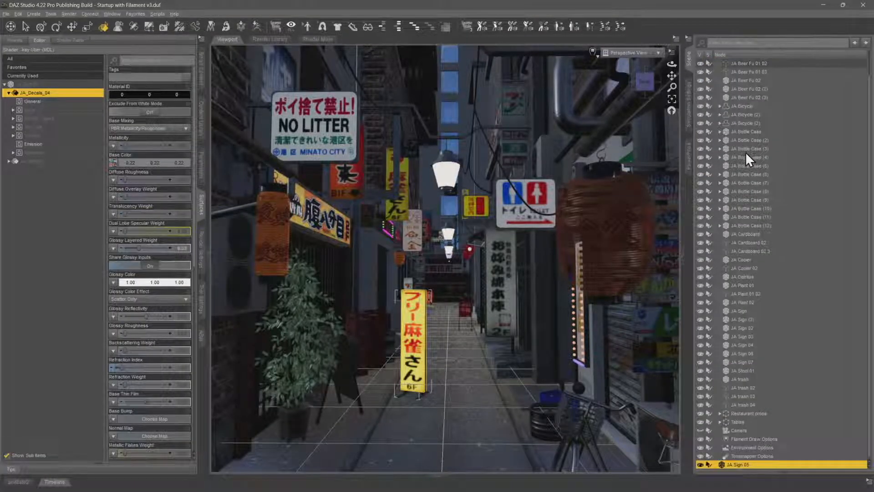
click(715, 64)
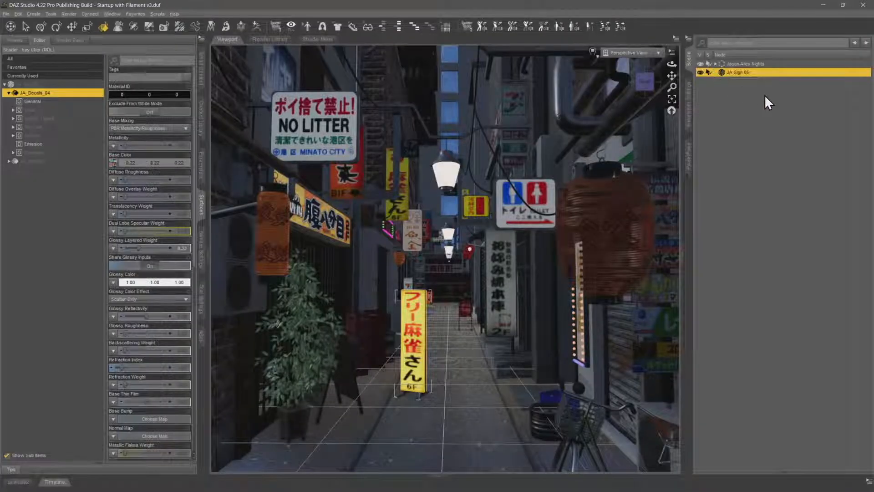
click(748, 73)
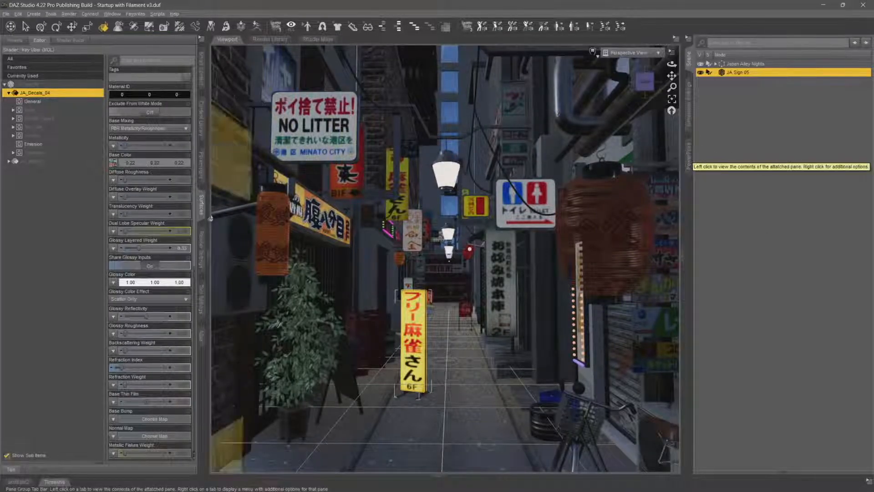
Create an ABAS animated shader for JA Sign 05 and name it Animated Shader JA05
click(201, 347)
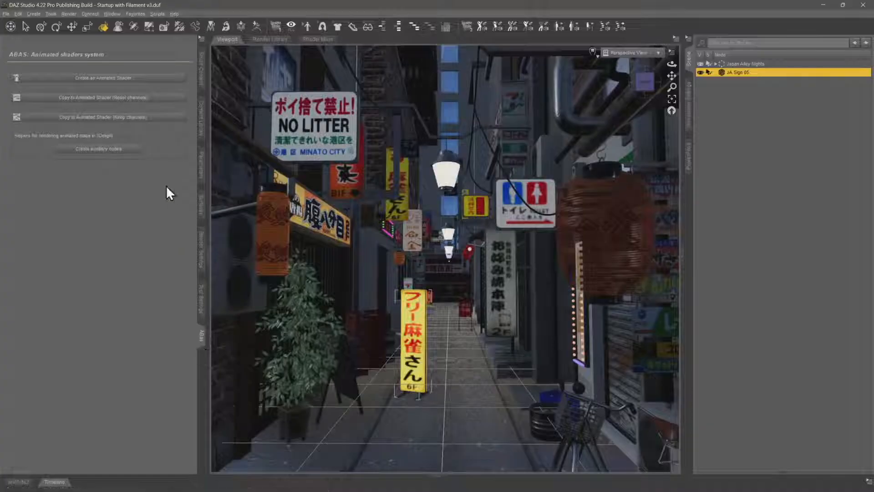
click(121, 79)
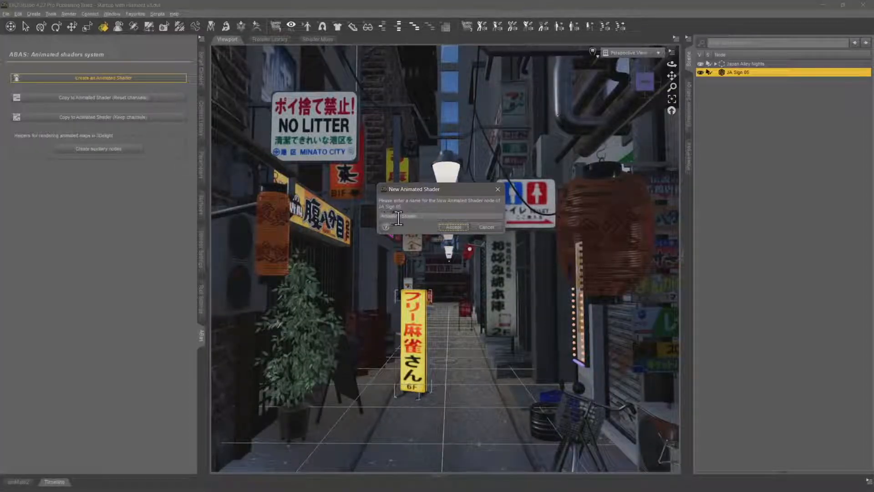
click(424, 216)
key(Return)
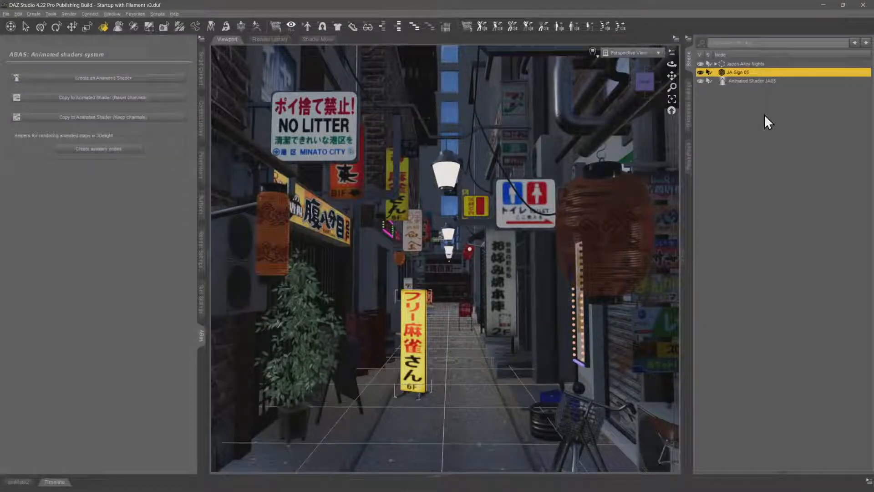
Select the Animated Shader JA05 node and set the timeline's total length to 61 frames
click(755, 81)
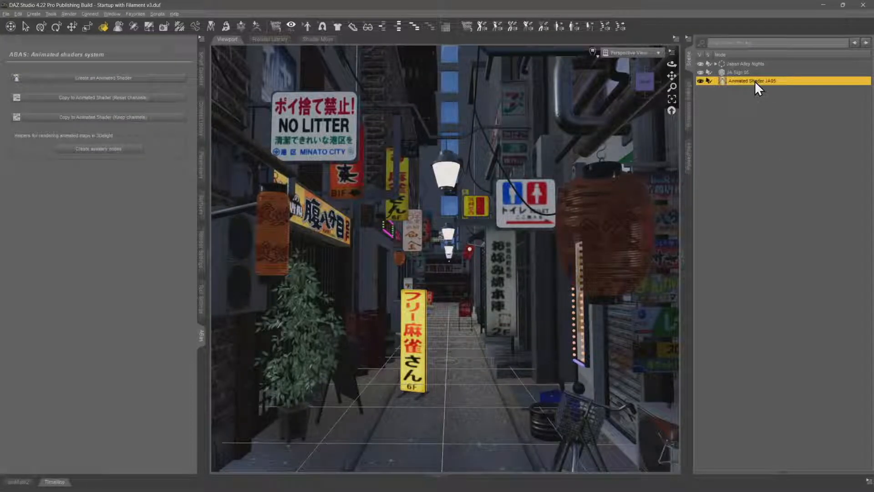
click(55, 482)
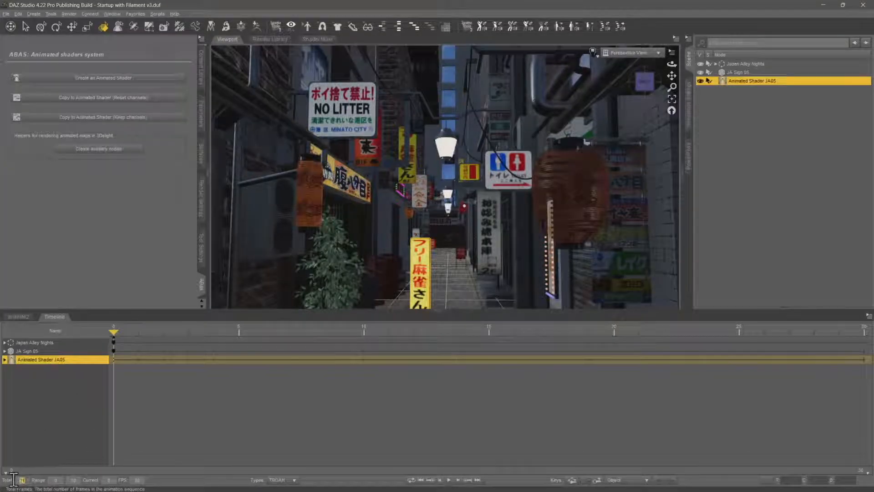
text(61)
key(Return)
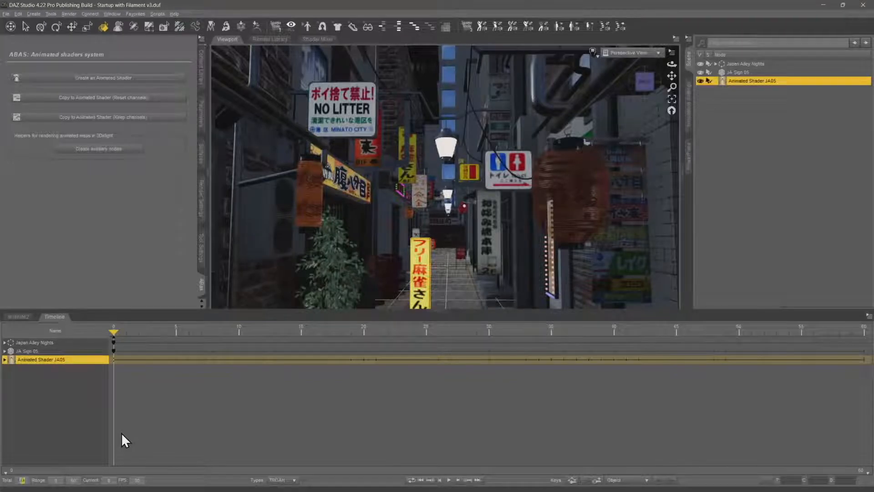
Show the unfiltered ABAS parameters of Animated Shader JA05 and frame the whole standing sign in the view
click(201, 119)
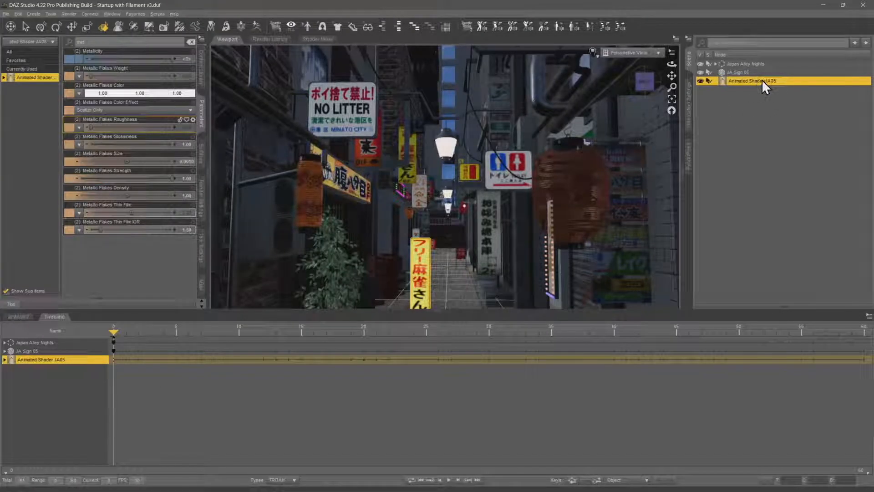
click(41, 27)
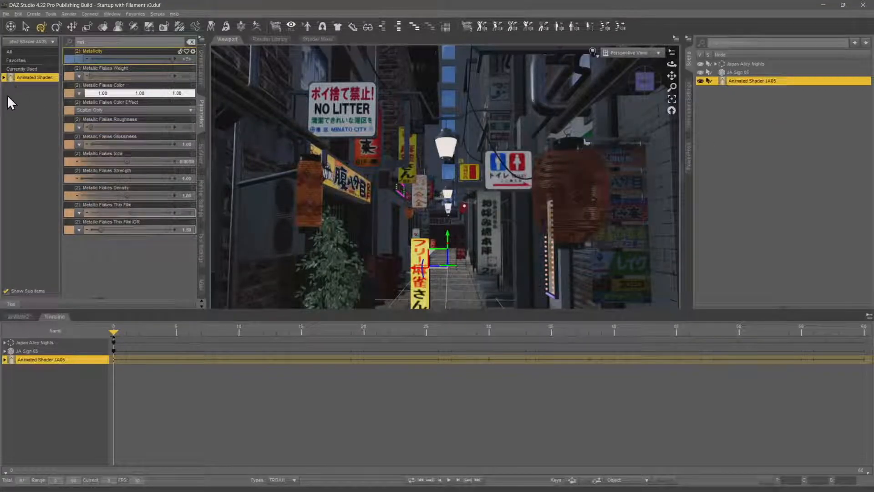
click(5, 78)
click(25, 86)
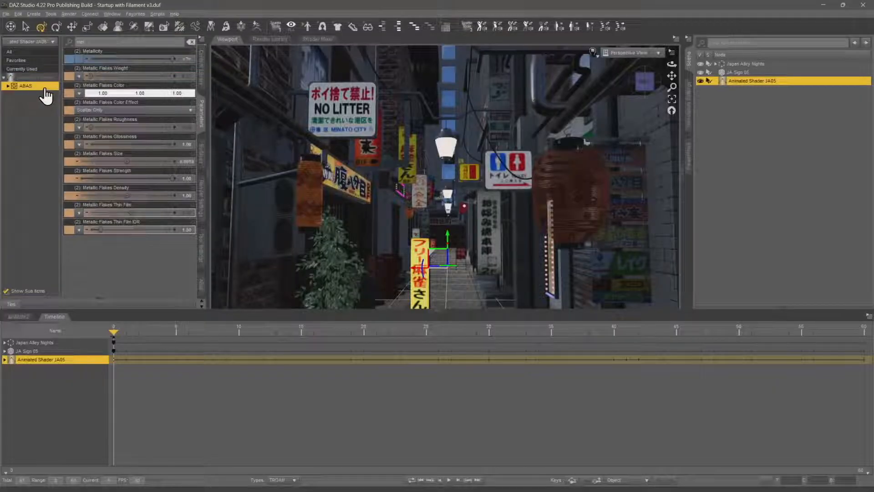
click(190, 41)
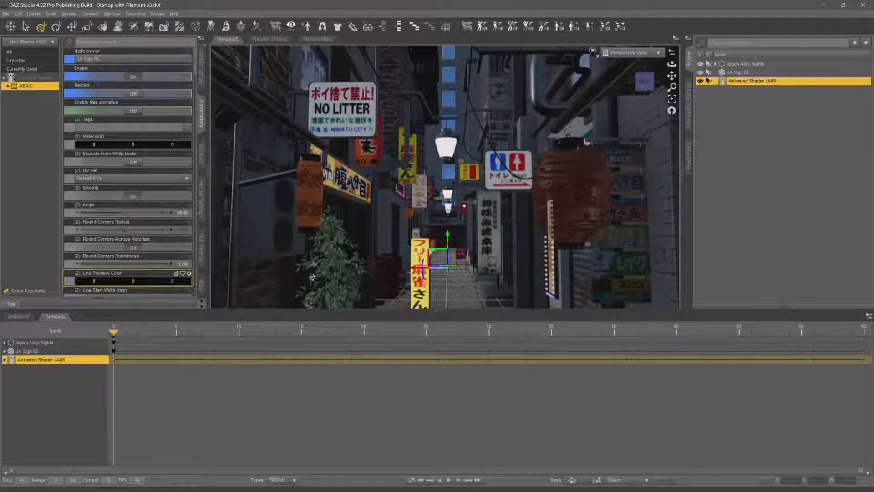
scroll(333, 248, up, 5)
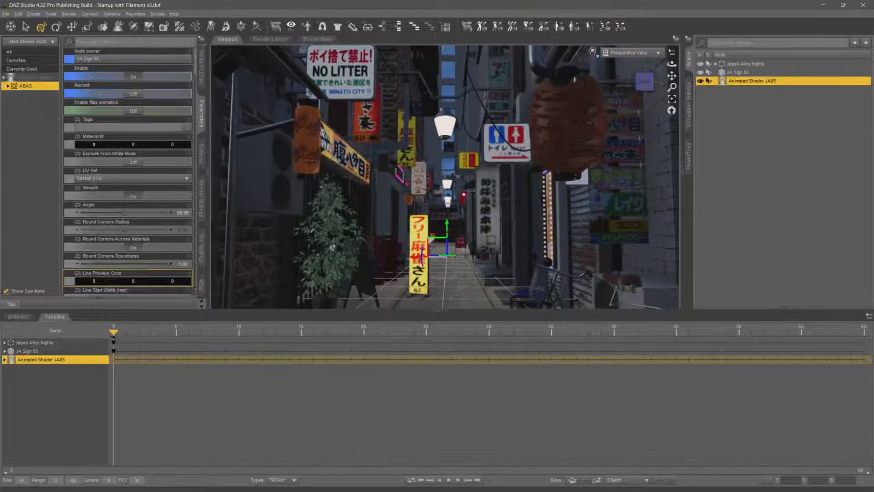
drag(672, 64, 677, 80)
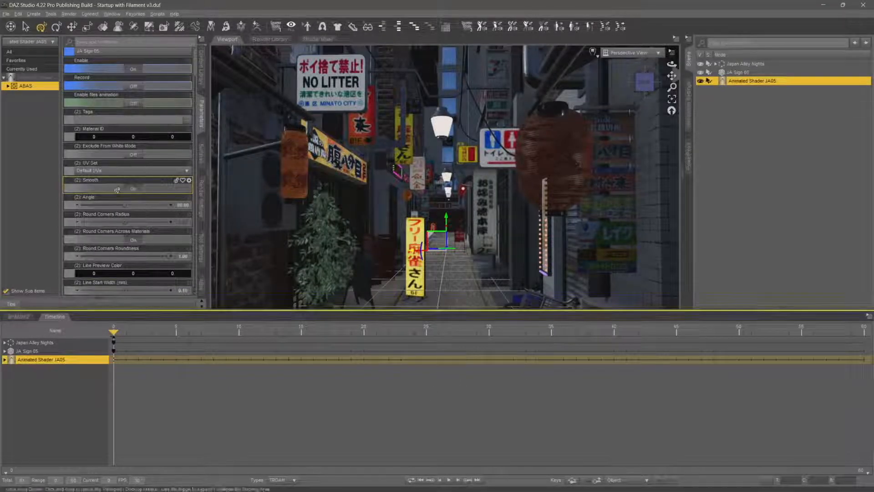
Open the Emission properties of the sign's JA_Decals_04 surface and create keys for the animated shader at frame 0
click(7, 85)
click(31, 103)
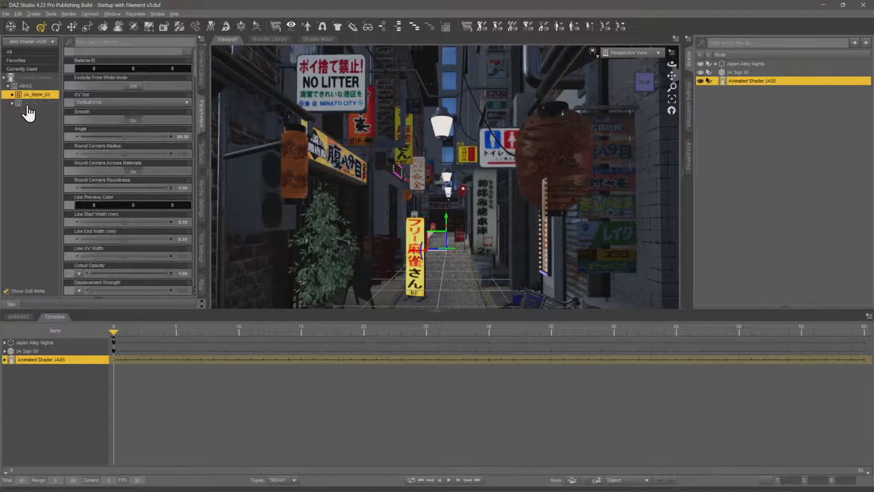
click(12, 103)
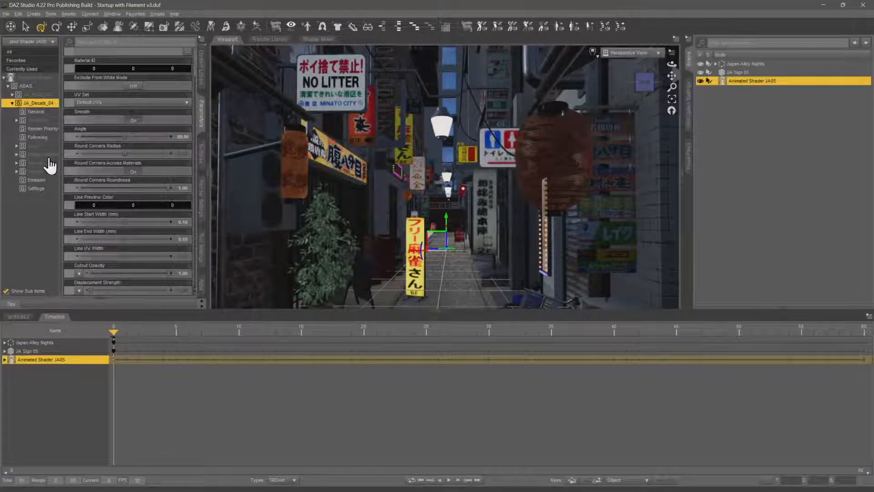
click(37, 179)
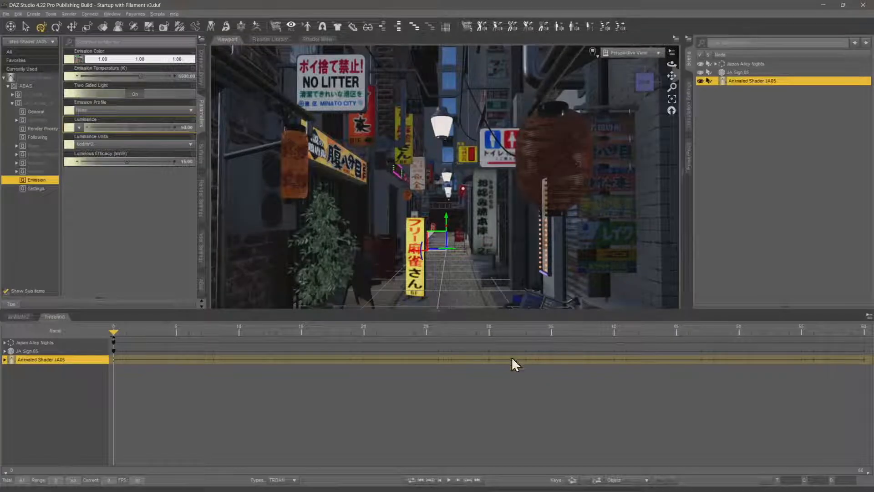
click(599, 486)
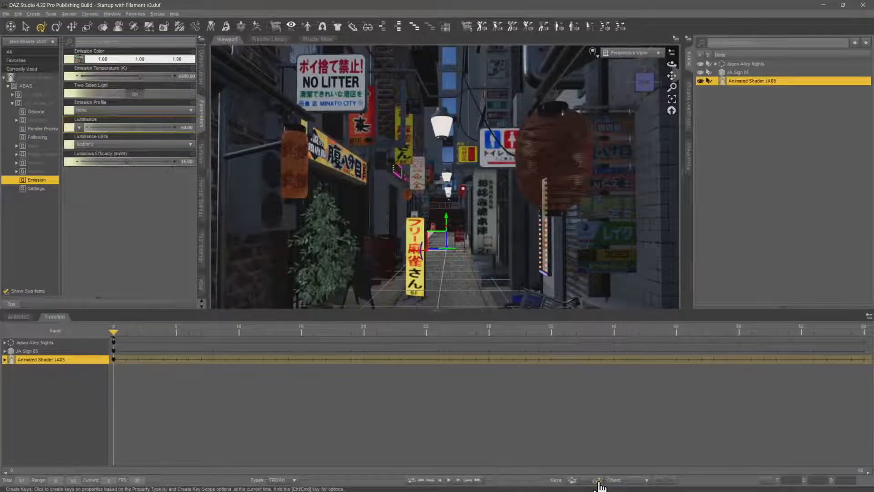
Key the Emission Luminance of the JA_Decals_04 surface at 0 on frame 20
drag(116, 331, 364, 346)
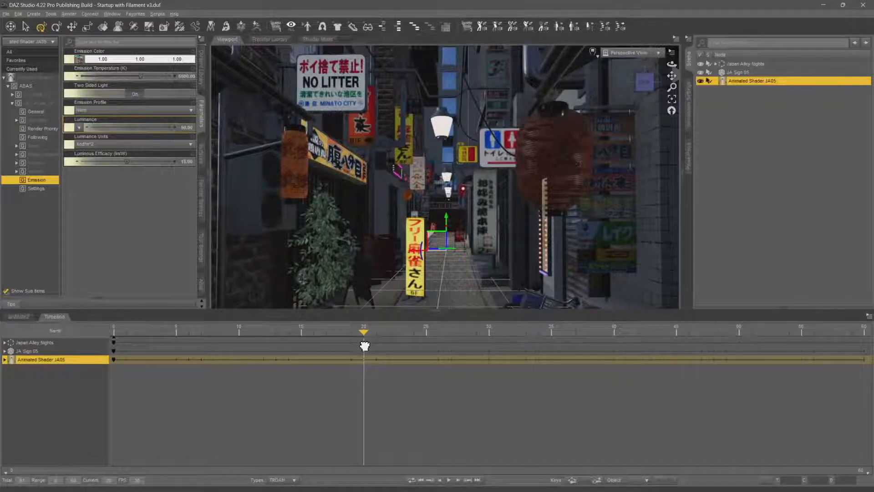
mouse_move(364, 346)
mouse_down()
mouse_move(370, 340)
mouse_move(359, 346)
mouse_up()
mouse_move(361, 335)
mouse_down()
mouse_move(132, 343)
mouse_move(363, 343)
mouse_up()
click(189, 153)
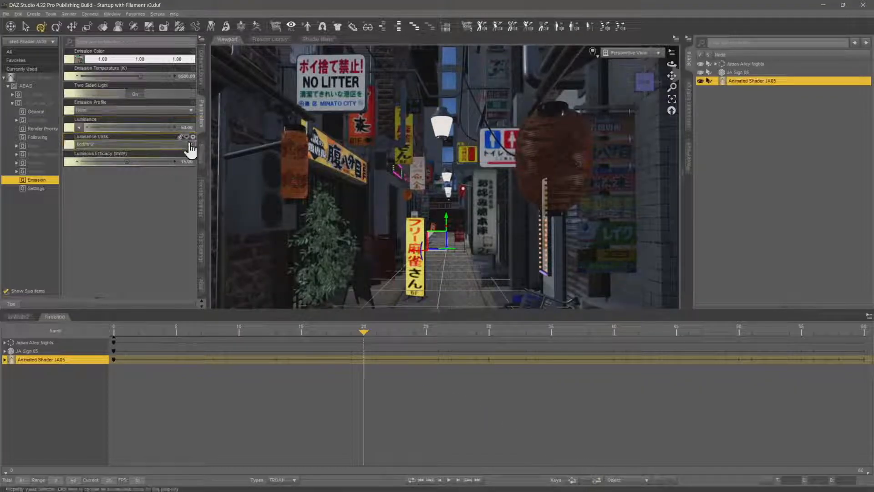
drag(362, 330, 376, 332)
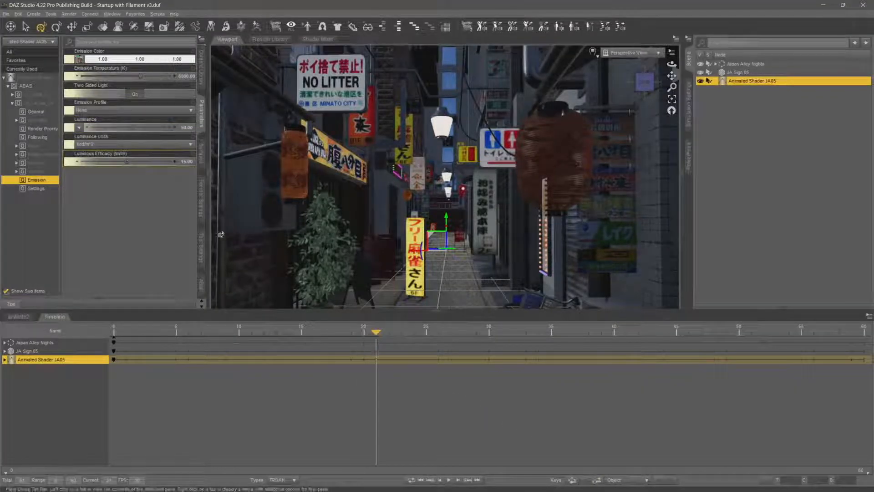
click(193, 131)
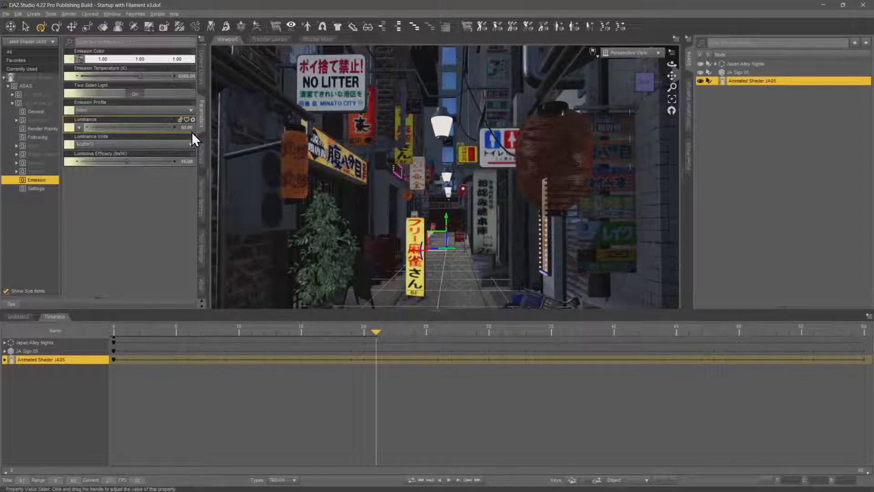
mouse_move(374, 329)
mouse_down()
mouse_move(394, 330)
mouse_move(365, 332)
mouse_up()
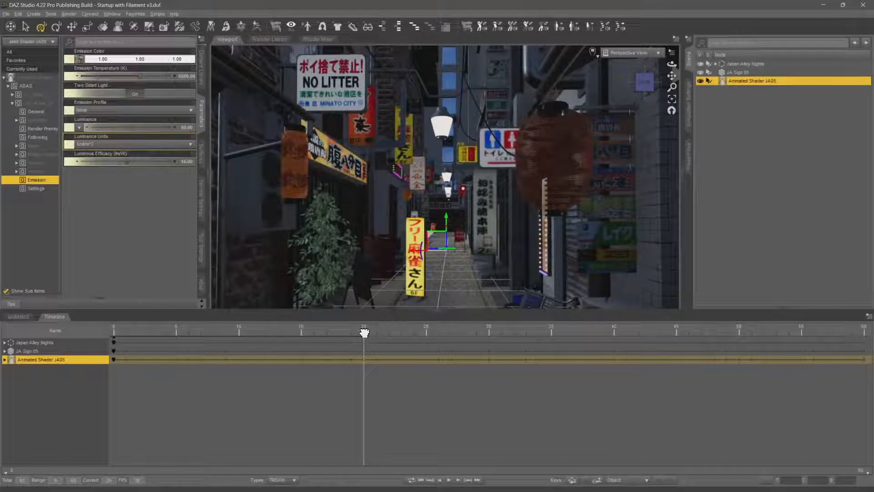
click(185, 128)
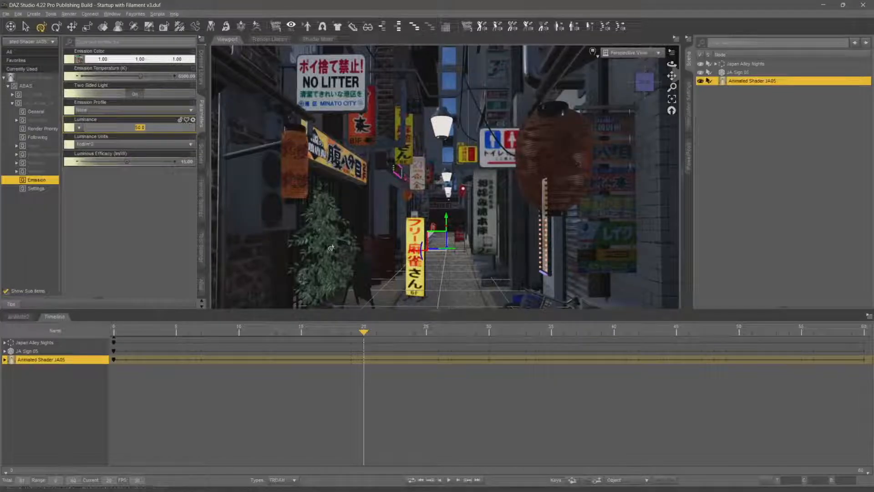
text(0)
key(Return)
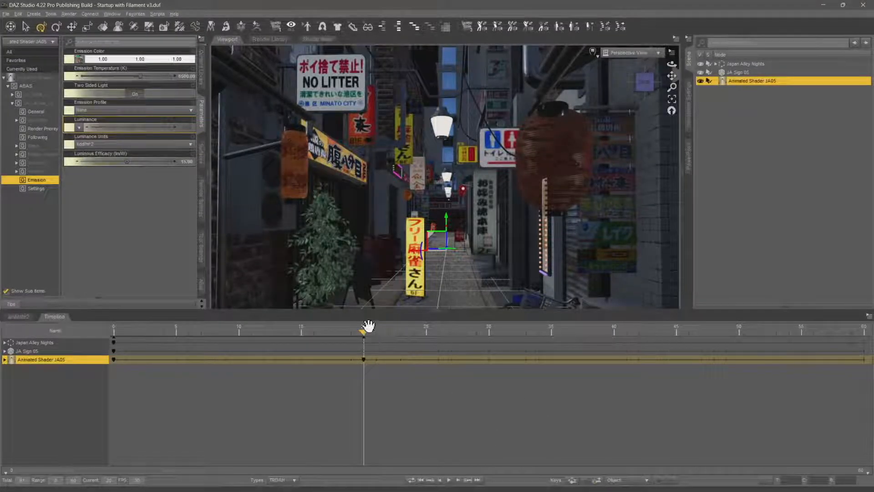
Key the sign's Emission Luminance at 50 on frame 21 and at 0 on frame 24
drag(368, 325, 371, 355)
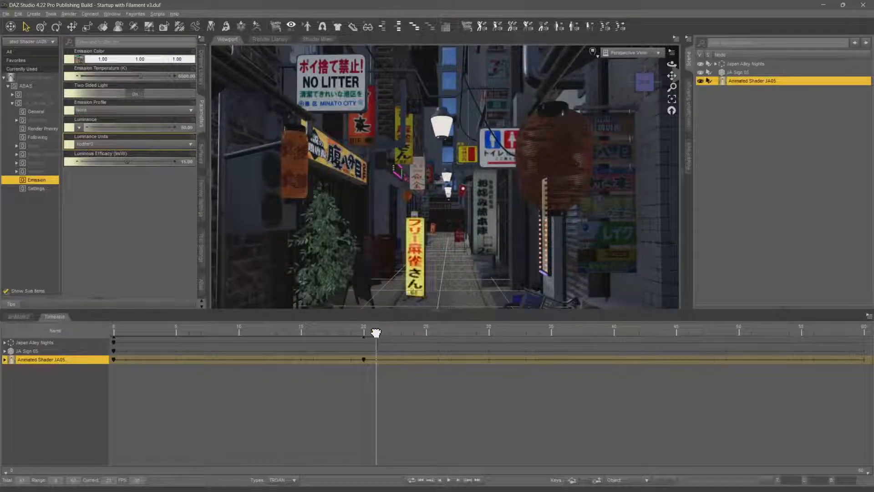
drag(376, 332, 352, 334)
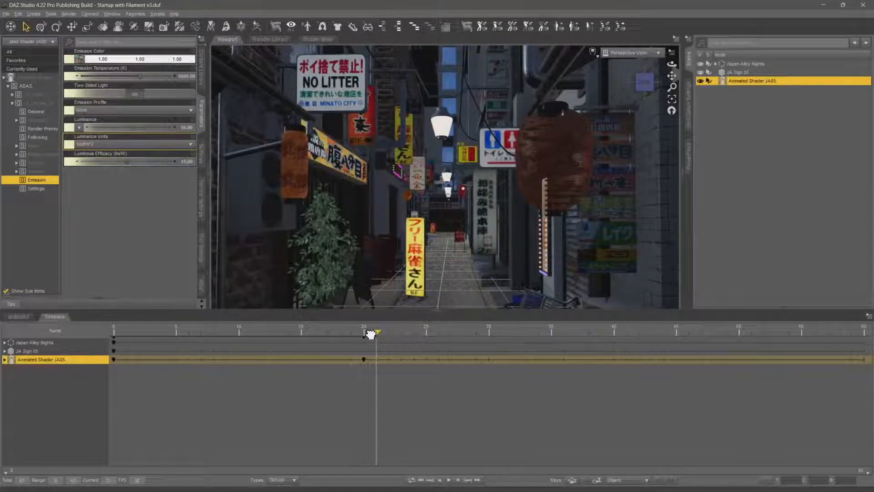
drag(371, 335, 408, 336)
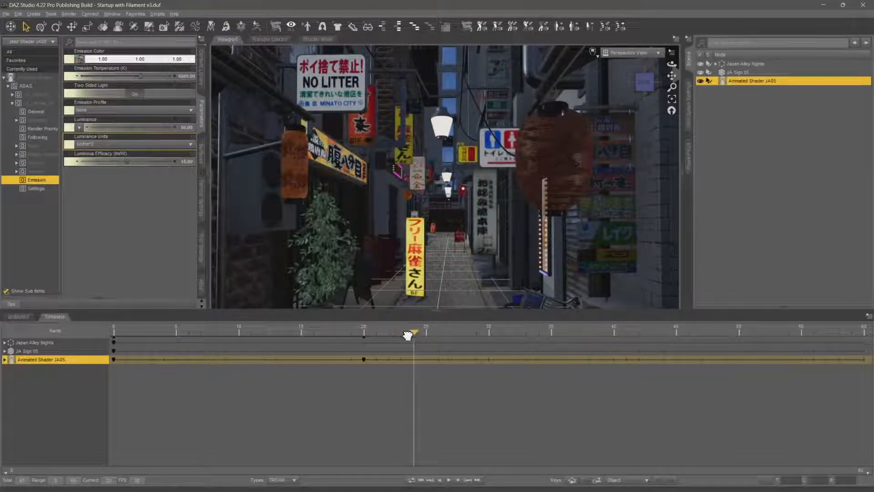
click(192, 129)
text(0)
key(Return)
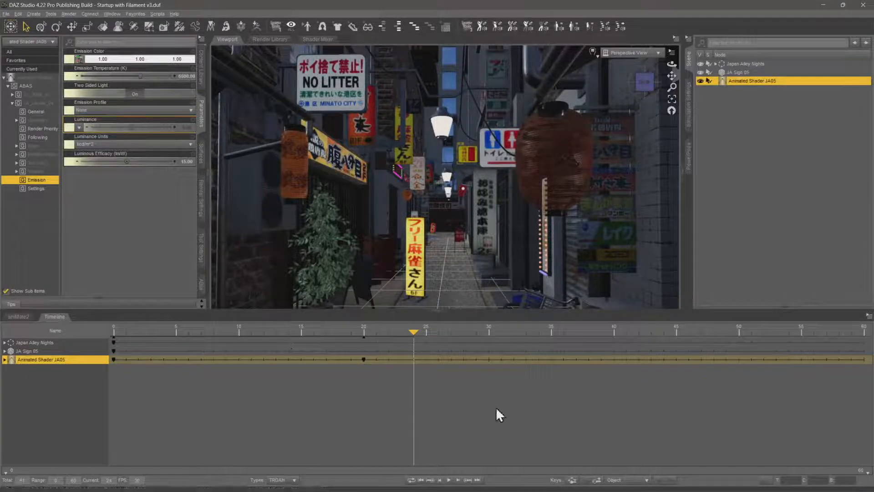
Expand the Animated Shader JA05 track and switch the Hidden property type off and on again to refresh its displayed keys
mouse_move(413, 326)
mouse_down()
mouse_move(434, 327)
mouse_move(401, 328)
mouse_up()
click(5, 360)
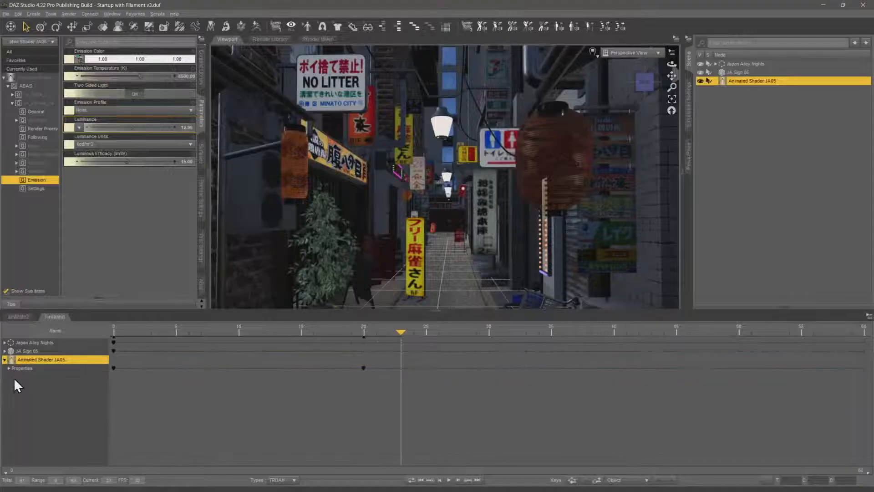
drag(403, 332, 383, 363)
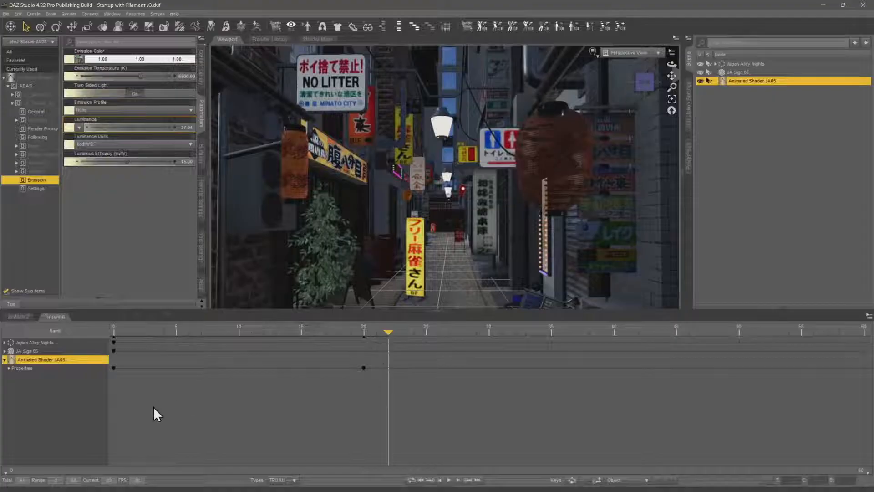
click(283, 480)
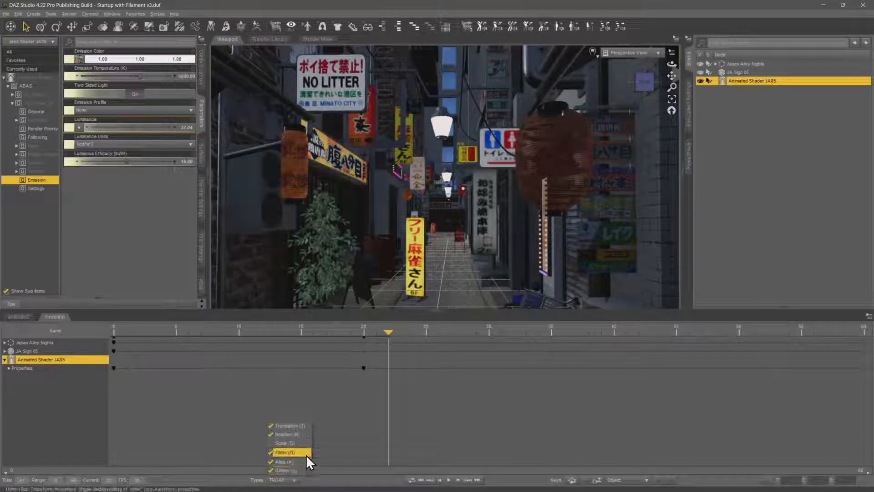
click(304, 443)
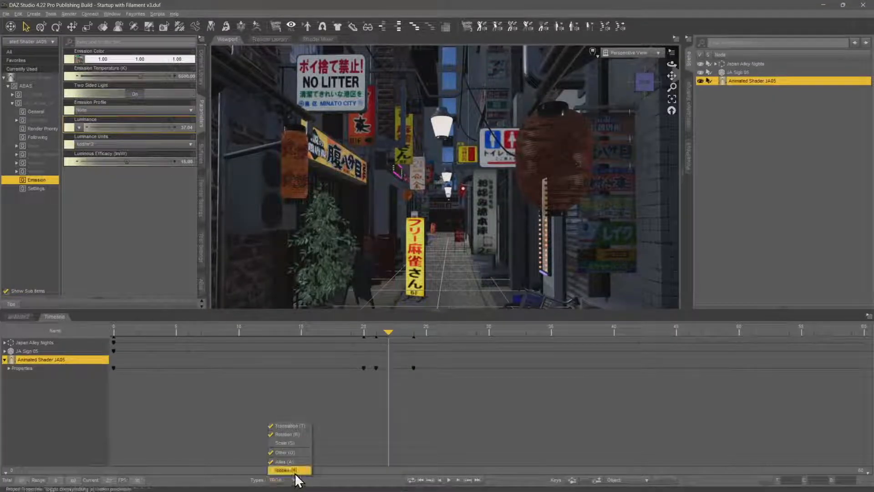
click(346, 418)
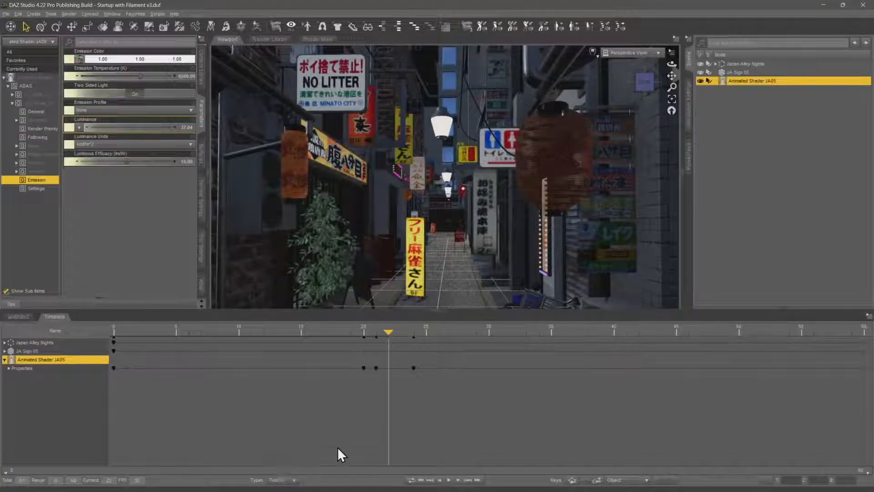
click(294, 480)
click(294, 471)
click(294, 472)
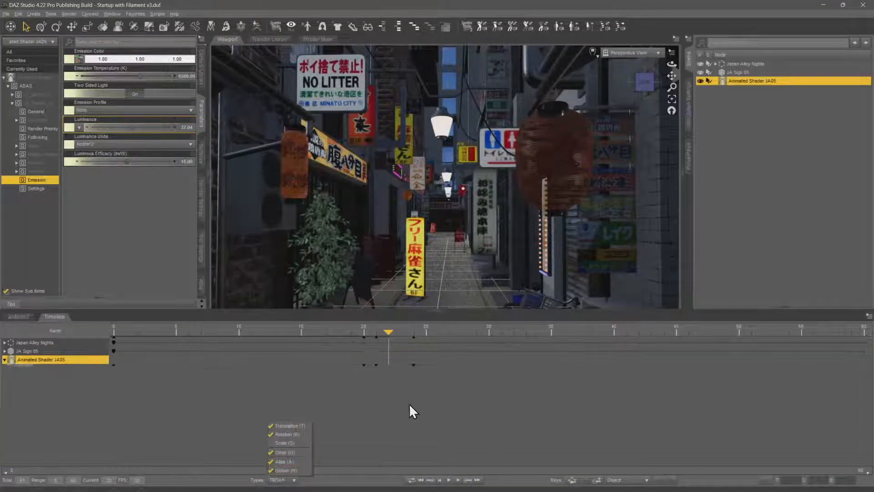
Select all Properties keys of Animated Shader JA05 from frame 0 to 24 and set their interpolation to Constant
drag(395, 341, 96, 337)
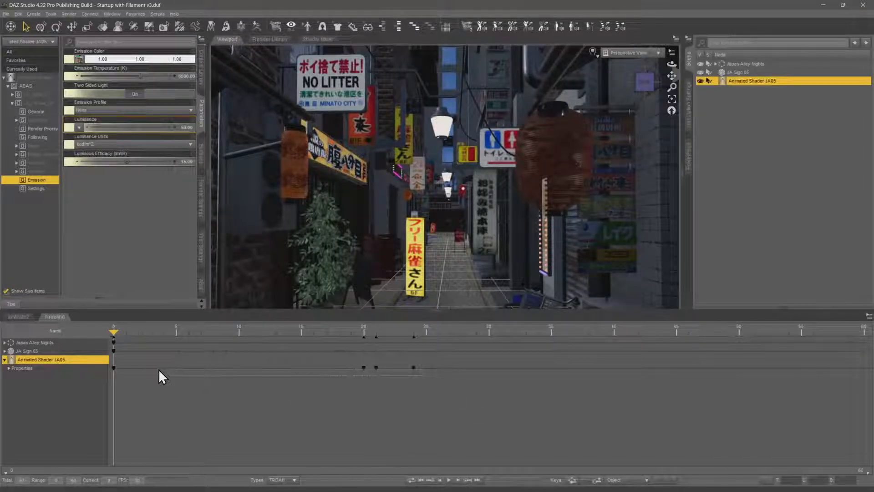
drag(108, 364, 108, 365)
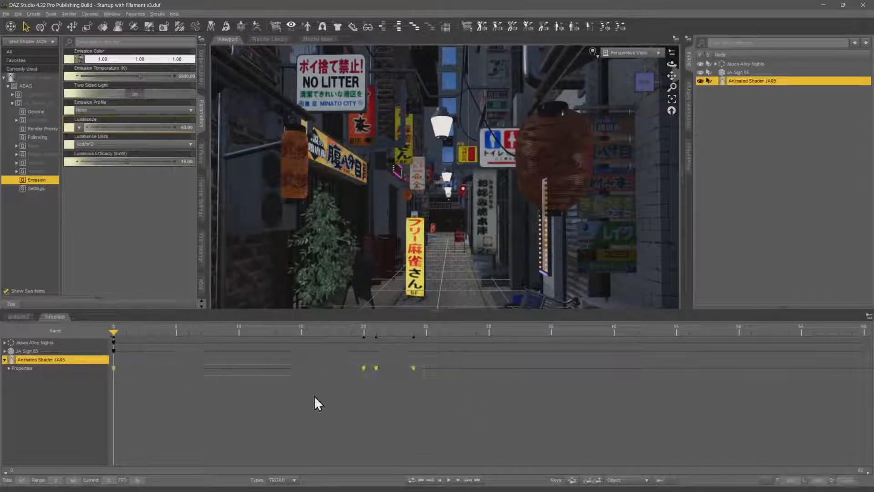
right_click(377, 371)
mouse_move(437, 300)
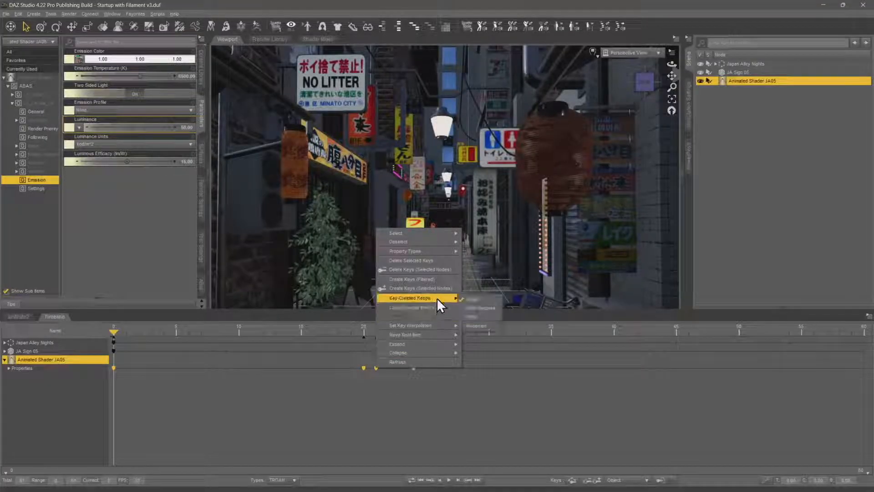
mouse_move(446, 324)
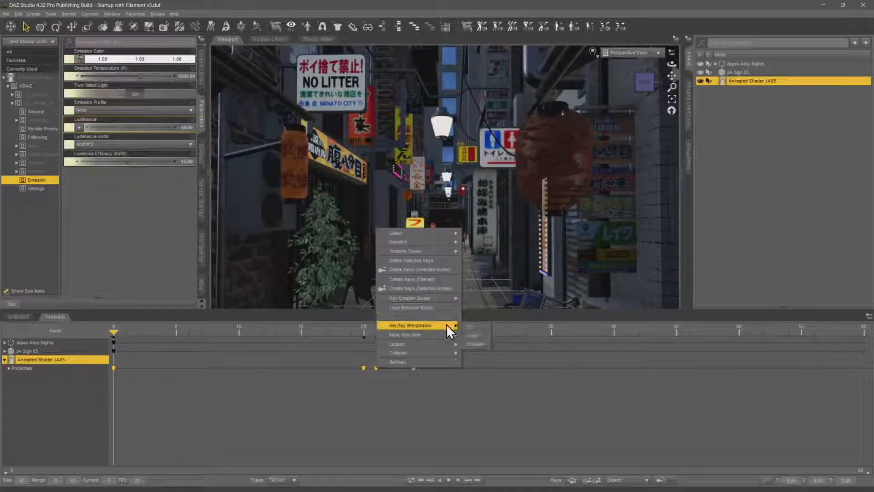
click(484, 344)
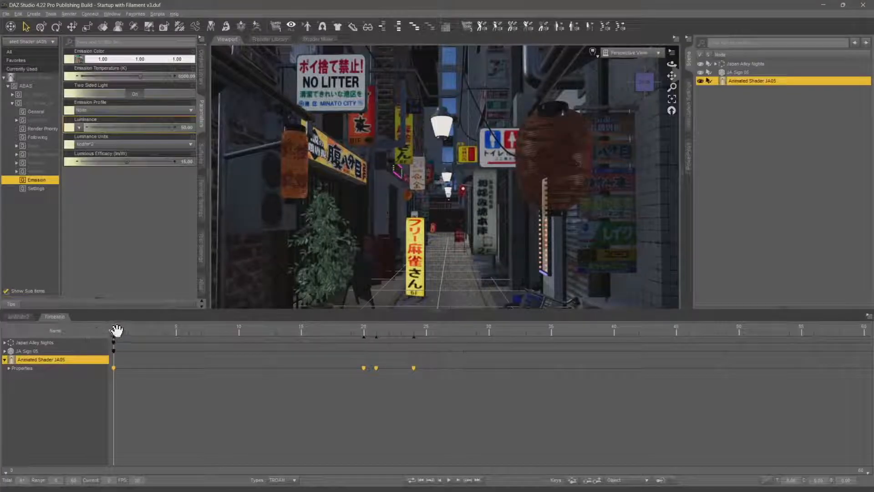
Copy the selected Animated Shader JA05 keys and paste them at frame 28
drag(117, 330, 100, 319)
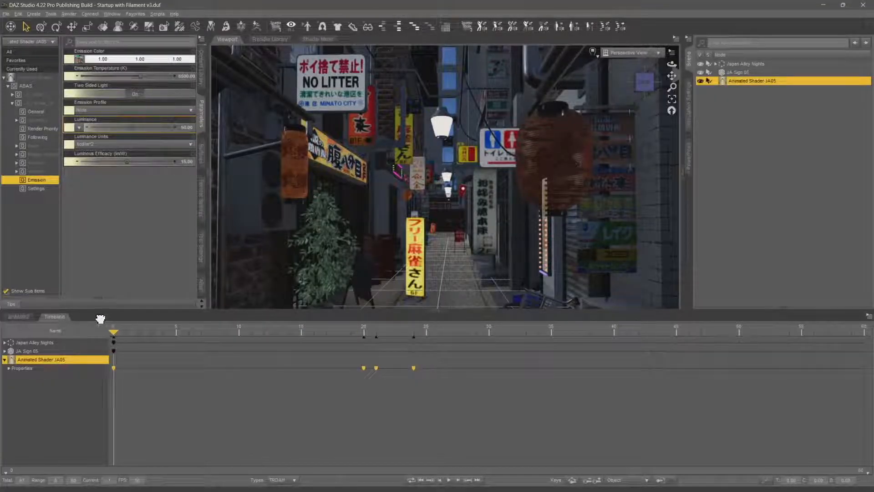
right_click(114, 368)
click(161, 314)
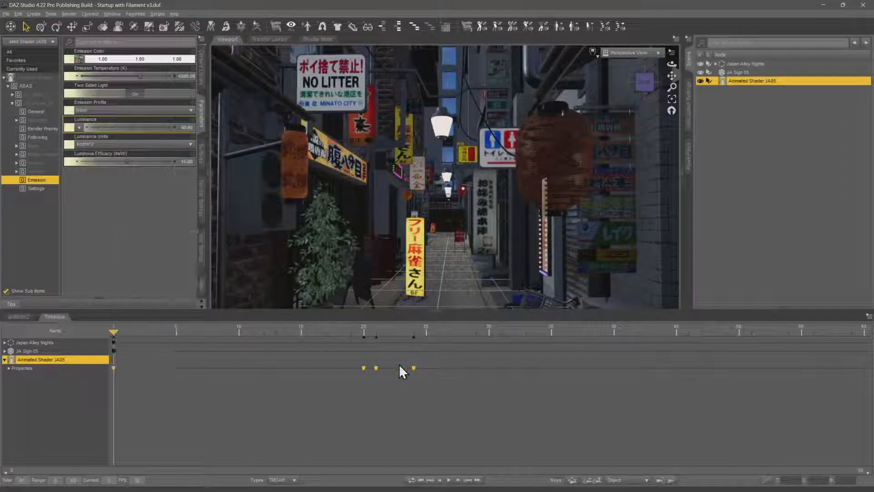
drag(114, 333, 453, 344)
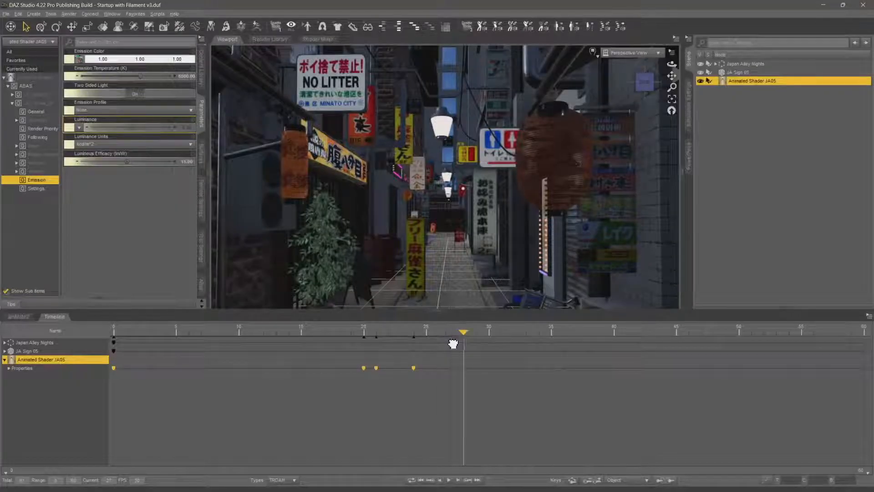
right_click(463, 364)
click(523, 315)
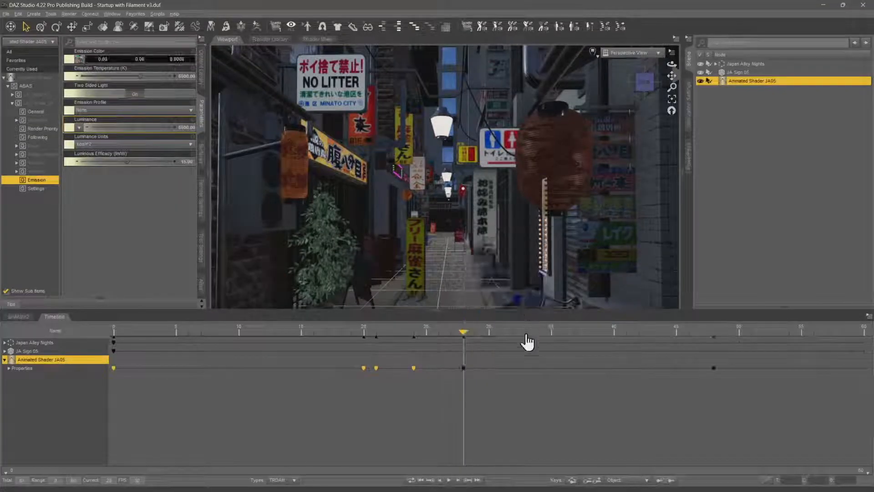
Set the sign's Emission Luminance to 50 at frame 30 and scrub the timeline to check the remaining frames
drag(463, 332, 488, 346)
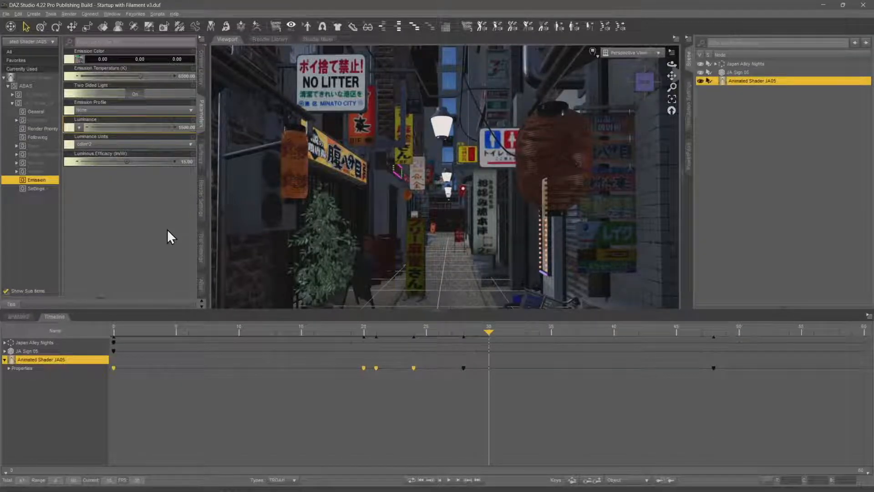
click(190, 126)
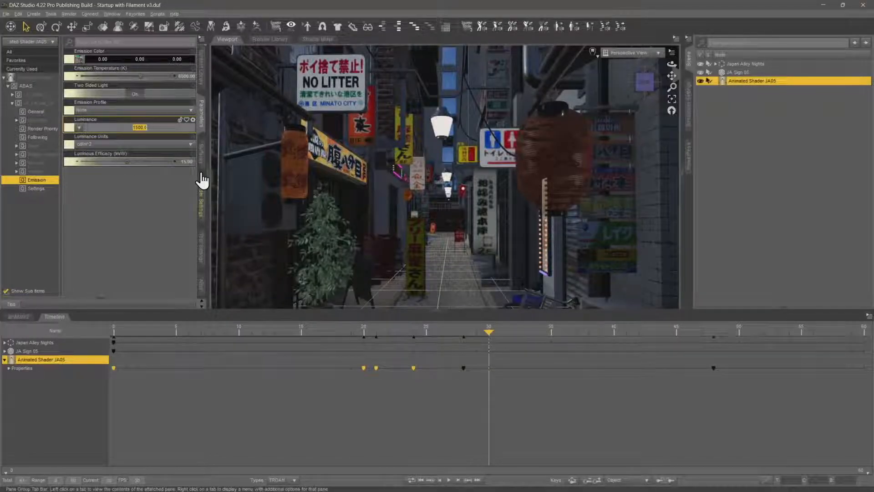
key(Return)
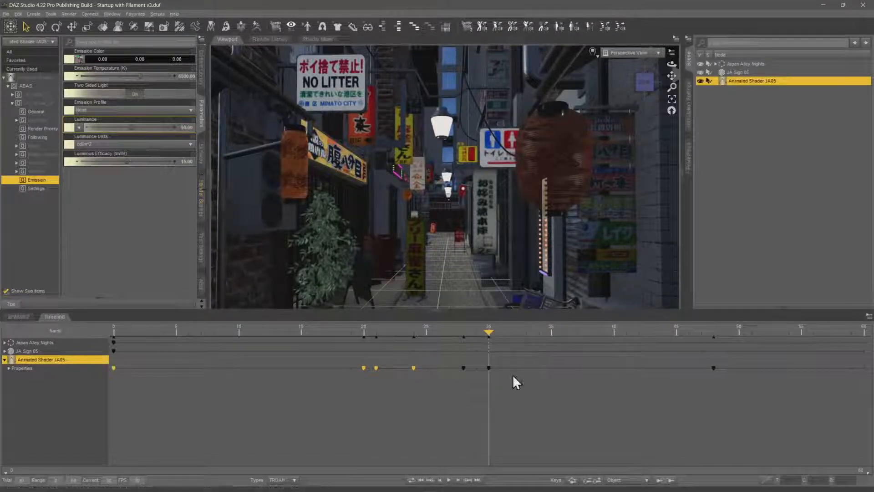
drag(486, 328, 810, 350)
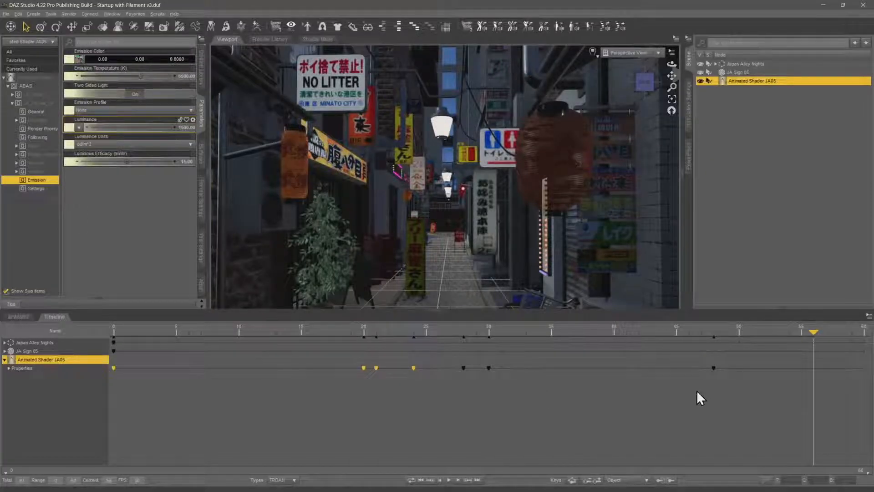
Undo the luminance key at frame 30 and the keys pasted at frame 28
key(ctrl+z)
key(ctrl+z)
key(ctrl+z)
key(ctrl+z)
key(ctrl+z)
key(ctrl+z)
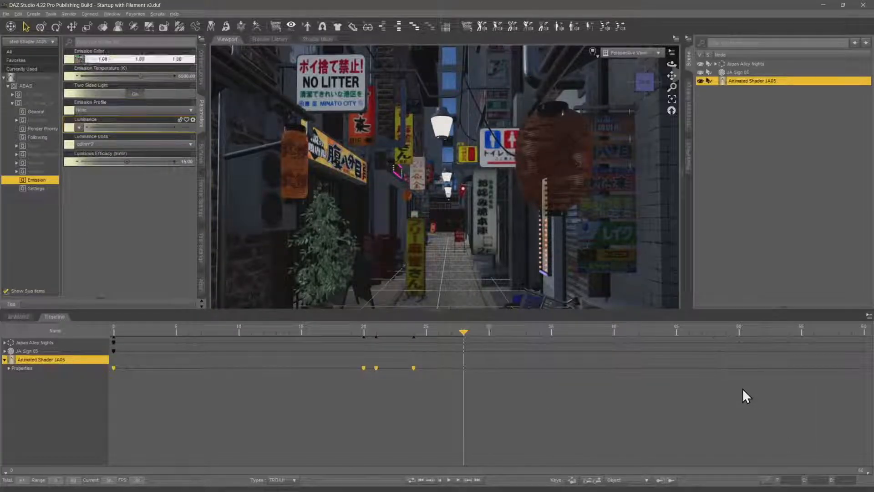
Set the Emission Luminance of Animated Shader JA05 to 50 at frame 26
drag(107, 329, 438, 342)
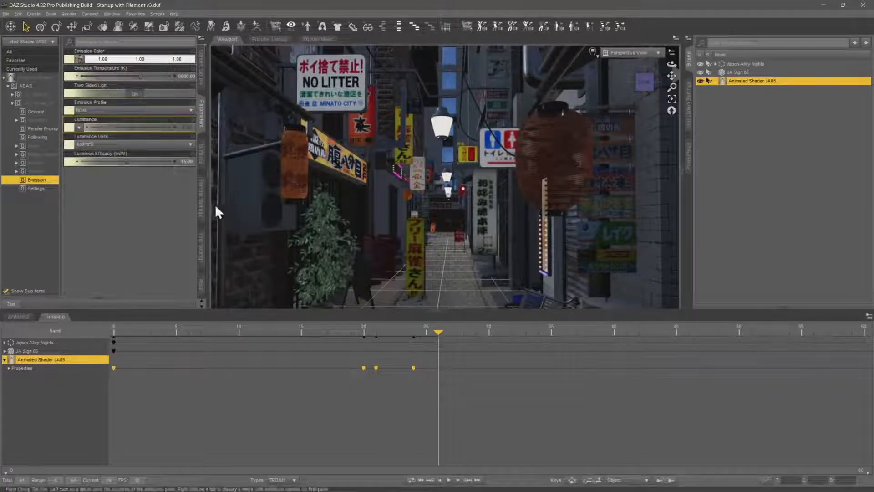
click(187, 128)
text(50)
key(Return)
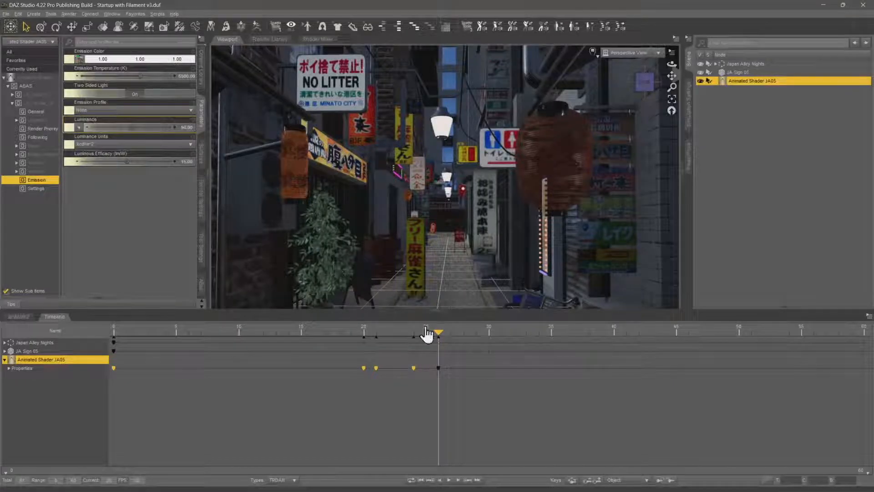
Key the Emission Luminance of Animated Shader JA05 at 0 on frame 38 and at 50 on frame 39
drag(438, 328, 588, 331)
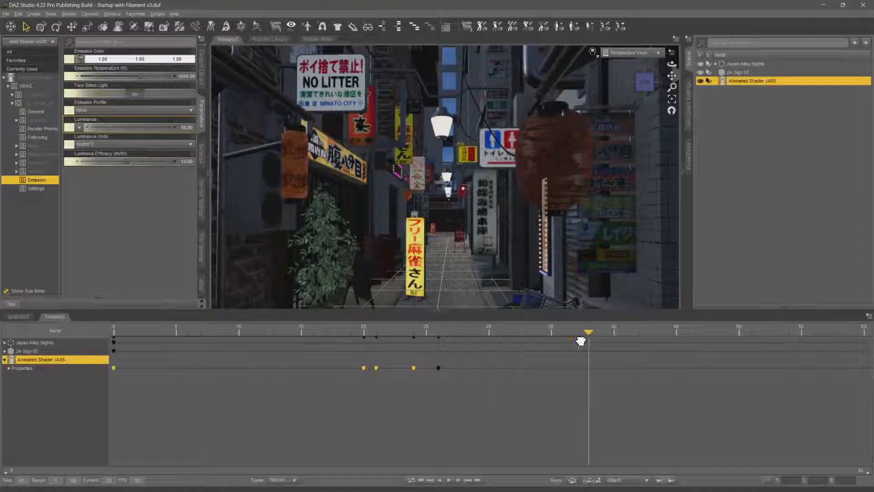
click(195, 128)
key(Return)
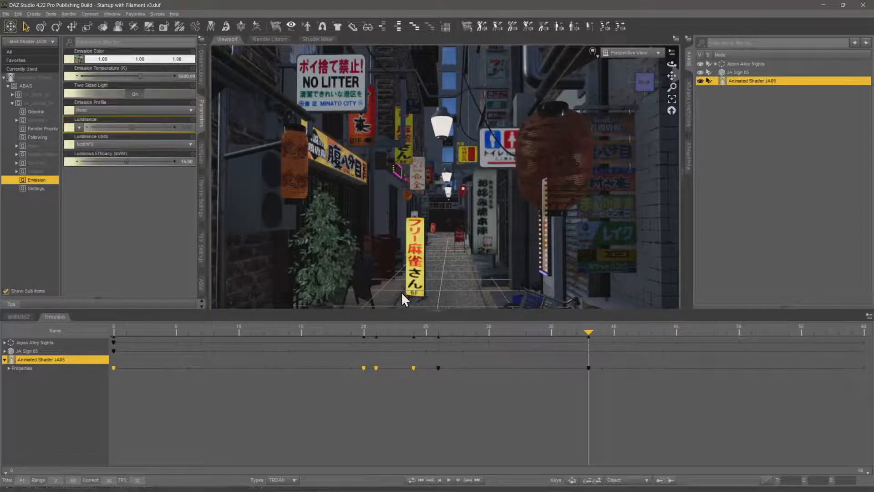
drag(588, 332, 598, 331)
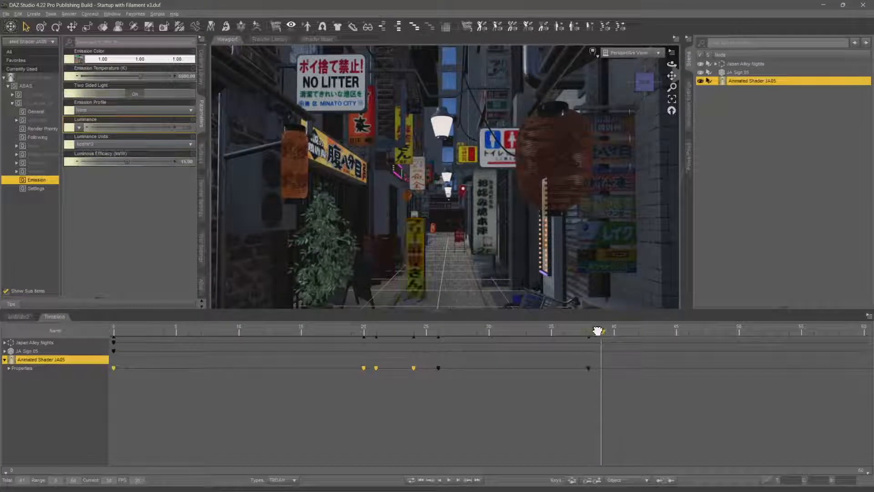
click(189, 129)
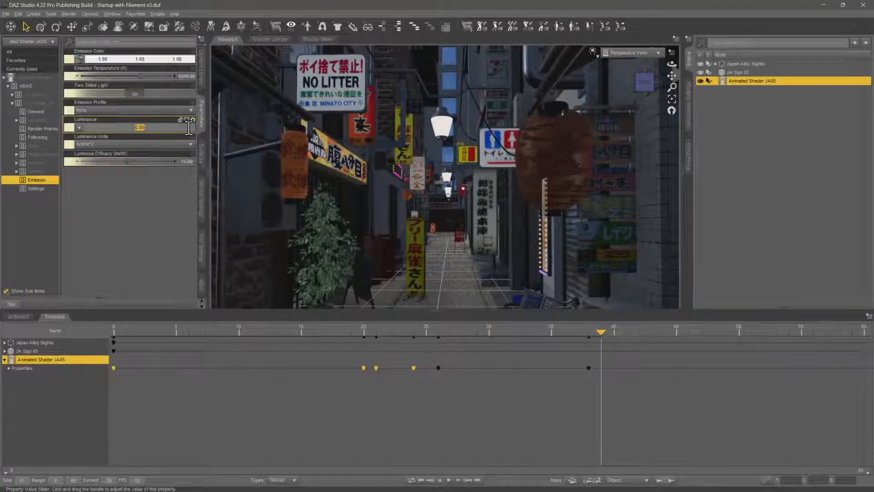
text(50)
key(Return)
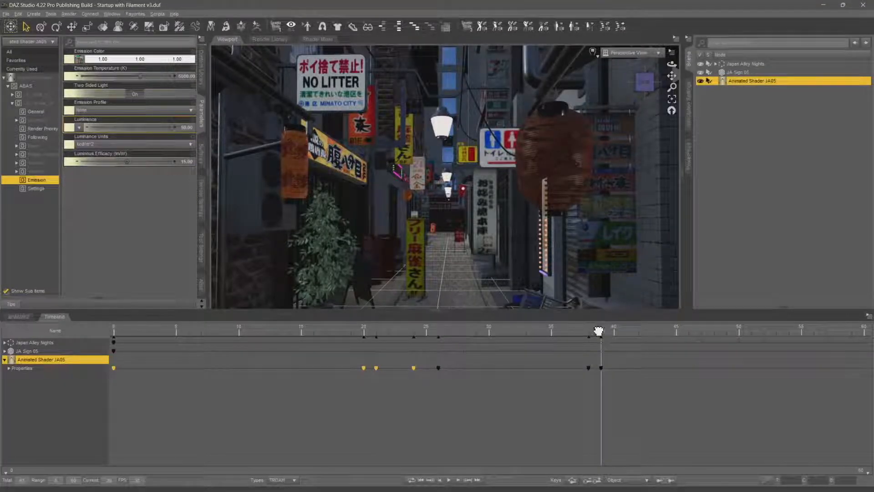
Key the Emission Luminance of Animated Shader JA05 at 0 on frame 51 and at 50 on frame 53
drag(599, 332, 744, 343)
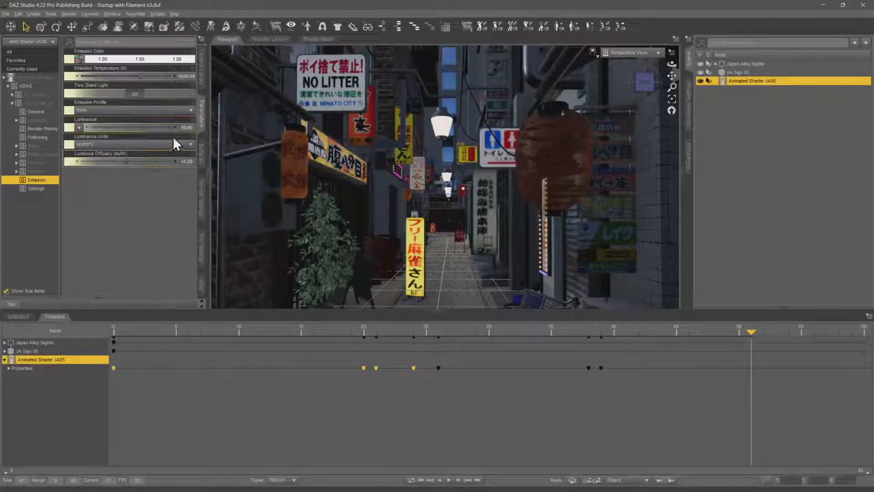
click(187, 128)
key(Return)
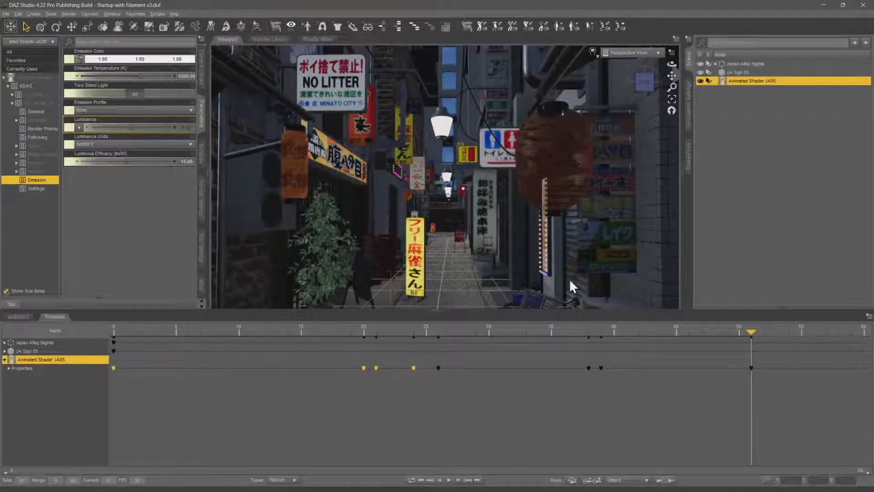
drag(754, 329, 776, 331)
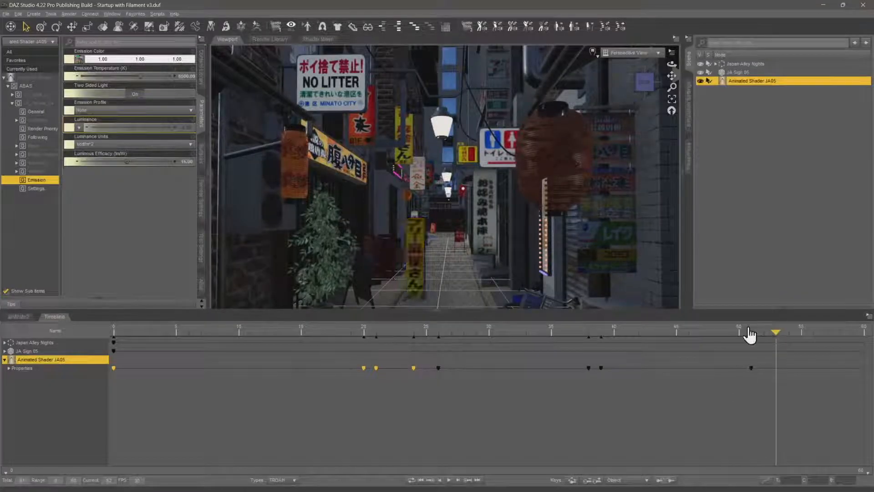
click(187, 128)
text(50)
key(Return)
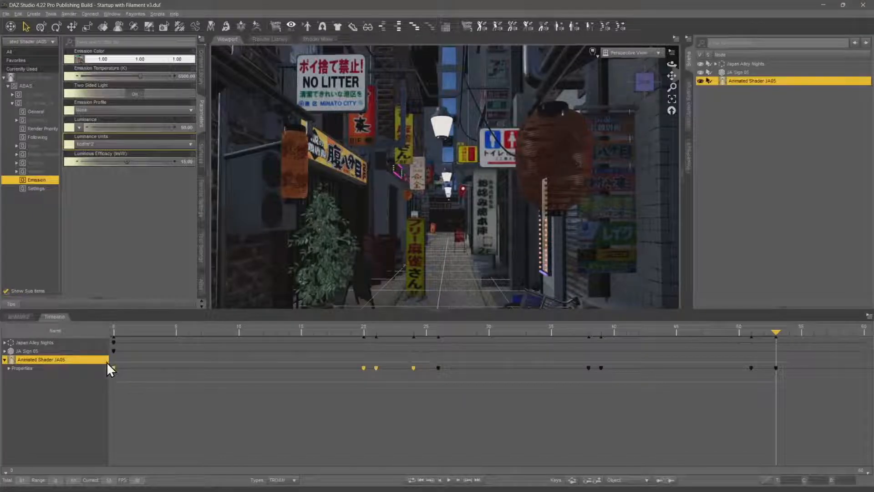
Select all Properties keys of Animated Shader JA05 through frame 53 and set their interpolation to Constant
click(107, 367)
right_click(438, 381)
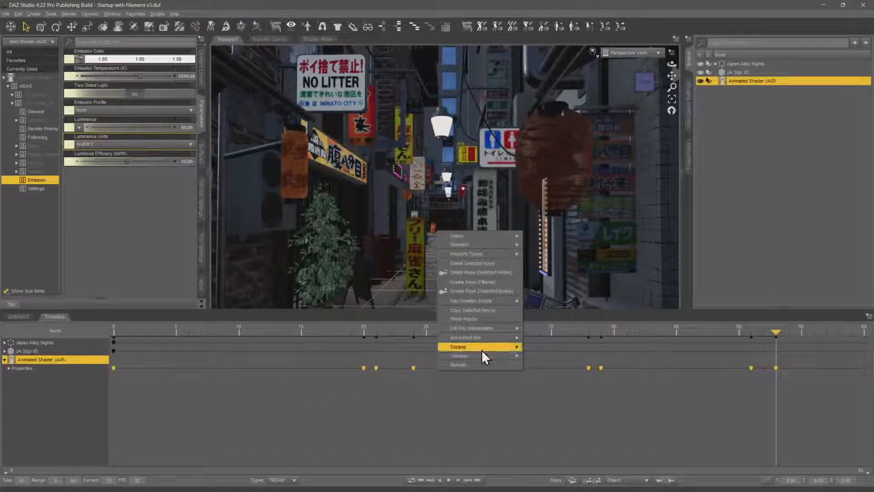
mouse_move(492, 331)
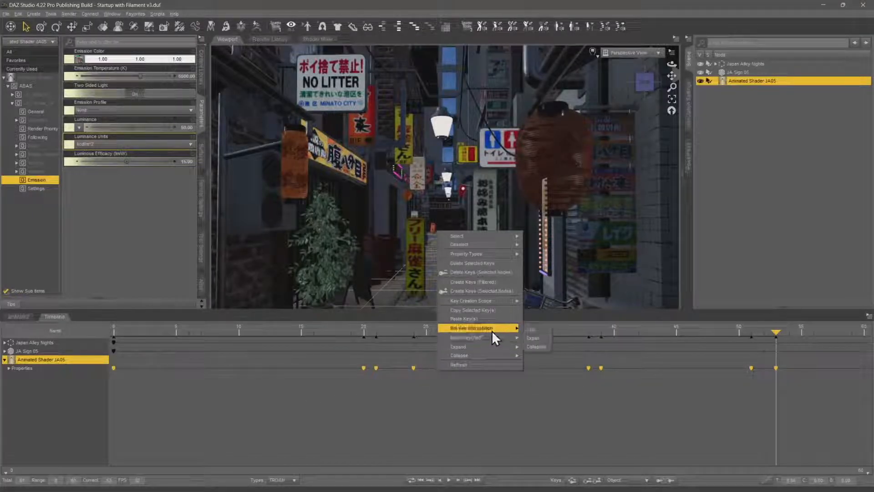
click(544, 346)
Play the animation to preview the sign's flicker, stop it and return to frame 0
click(448, 480)
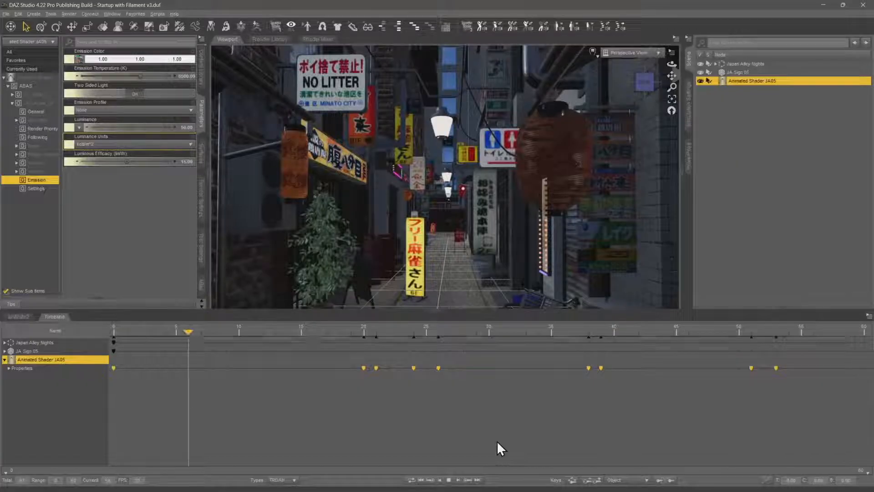
click(448, 480)
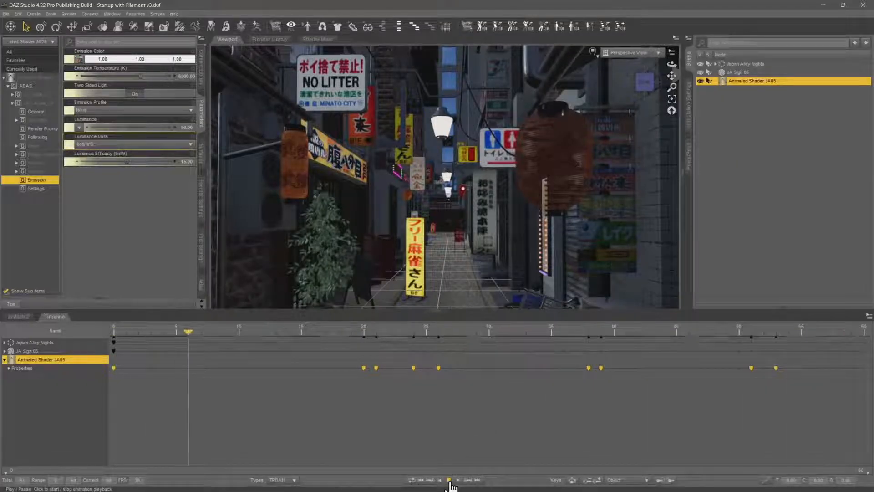
drag(194, 335, 53, 337)
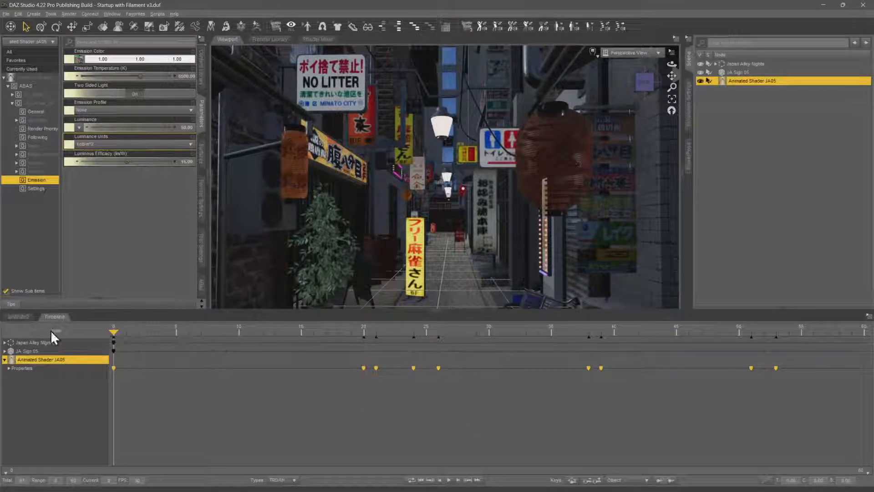
Pick the NO LITTER sign in the scene and move its B 06 object out of the Building group to the top level
click(103, 26)
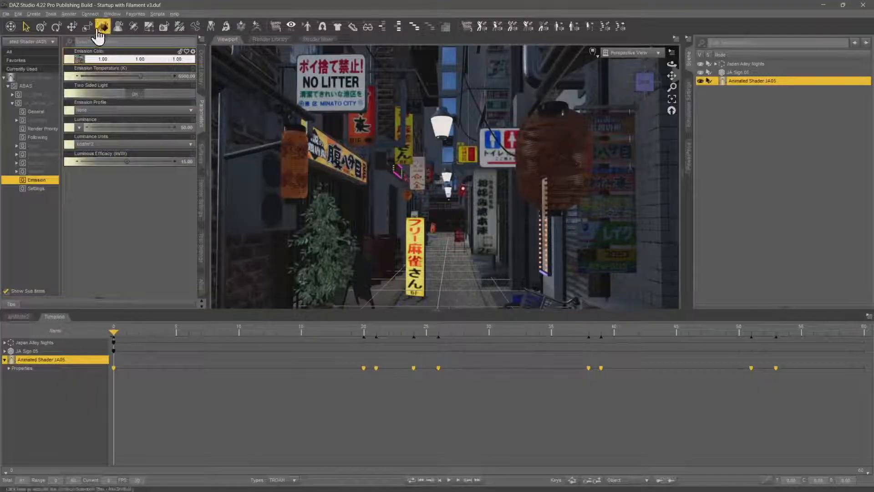
click(328, 75)
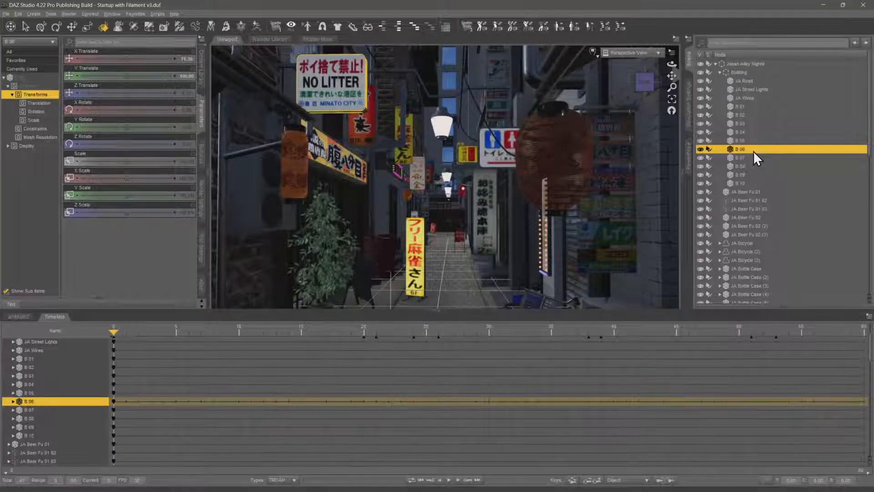
drag(748, 149, 757, 61)
scroll(744, 105, up, 10)
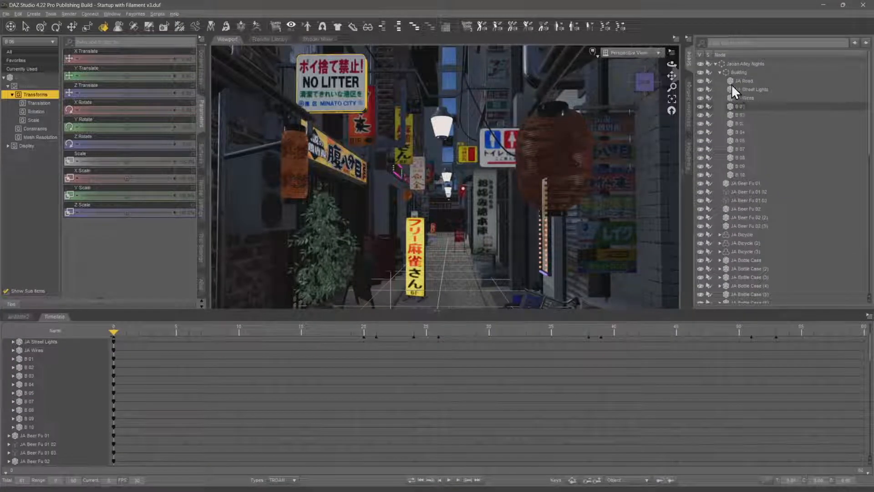
click(715, 63)
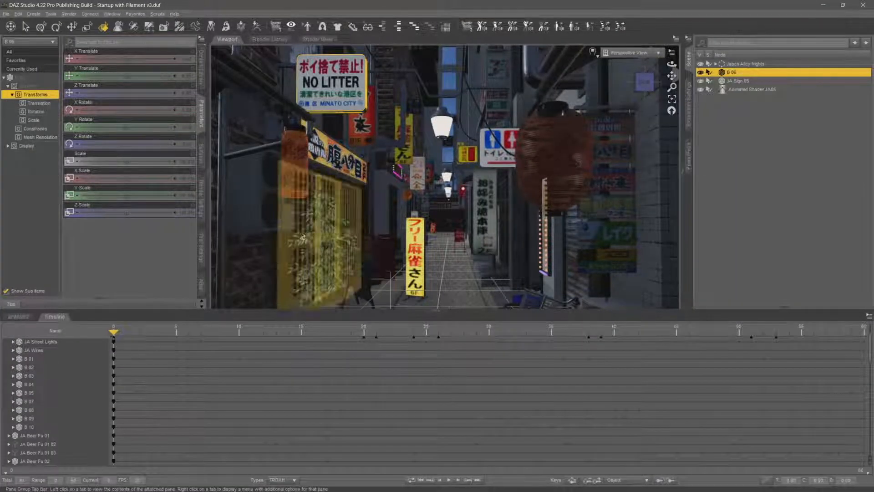
Create an ABAS animated shader for B 06 named Animated Shader B06
click(201, 286)
scroll(30, 382, up, 2)
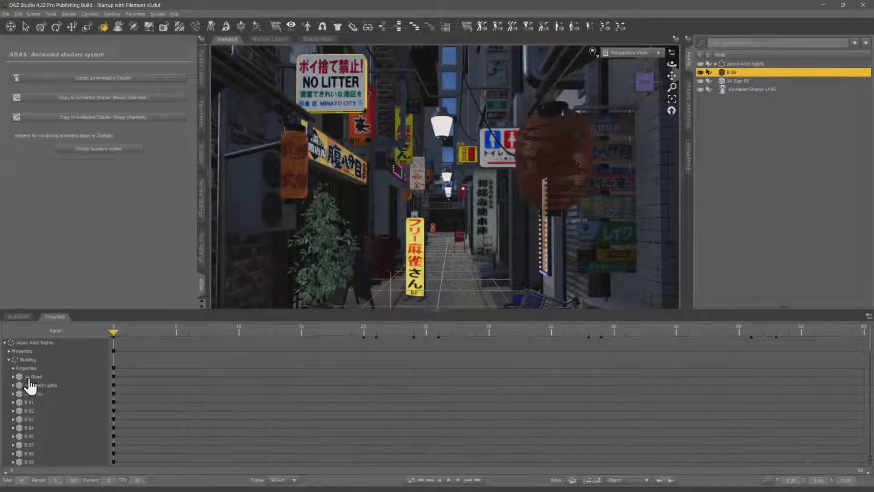
click(5, 343)
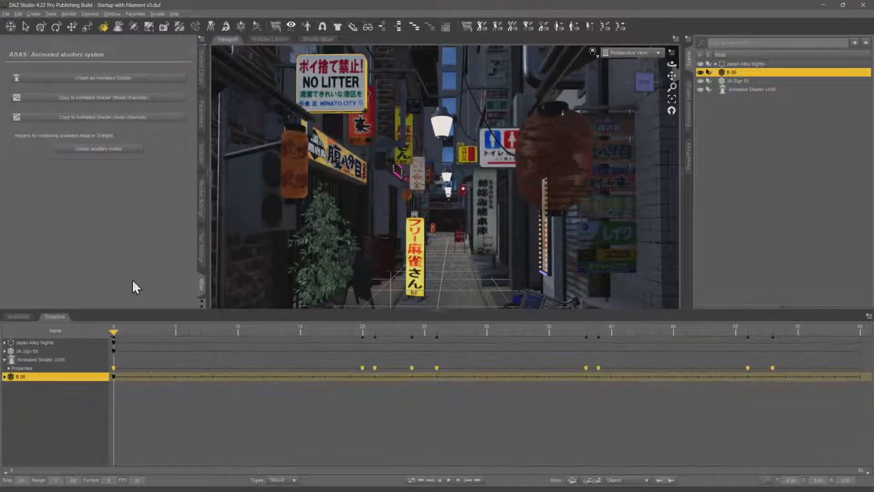
click(132, 84)
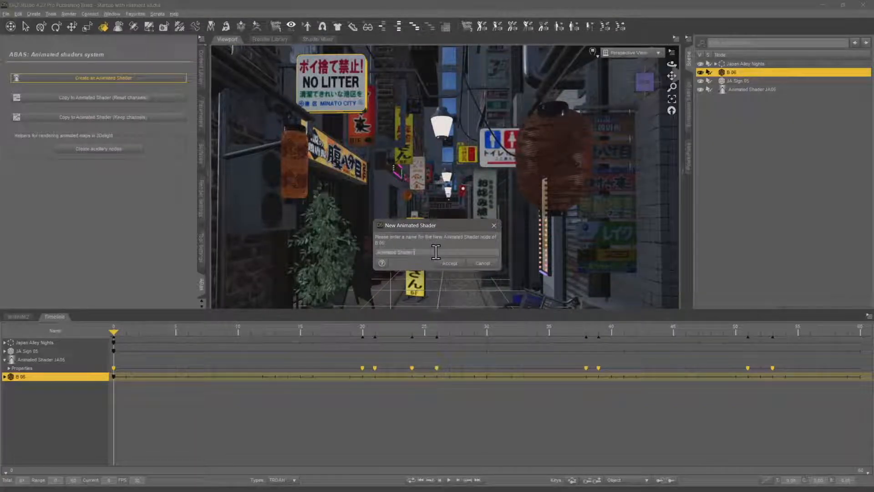
text(06)
key(Return)
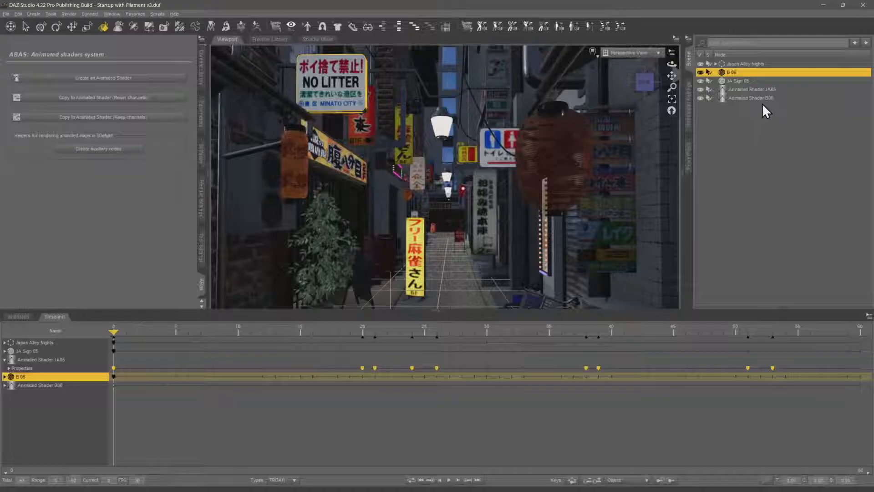
Parent Animated Shader JA05 to JA Sign 05 and select Animated Shader B06
click(760, 91)
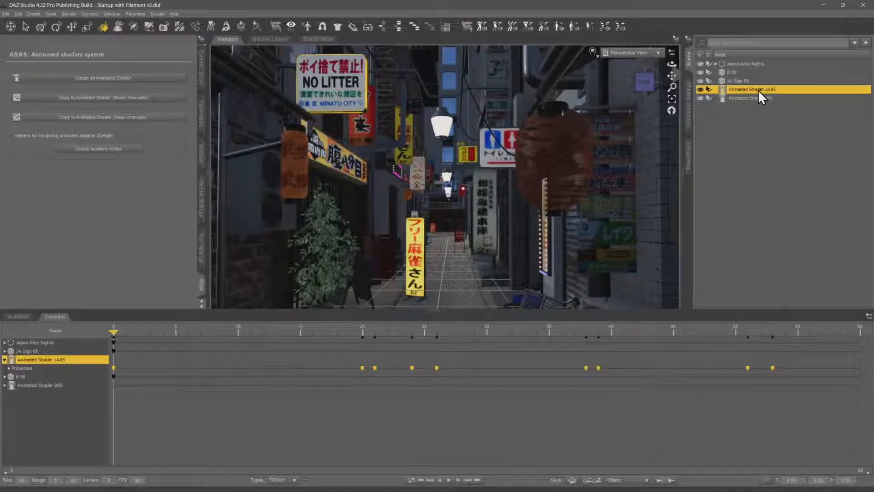
drag(757, 91, 747, 81)
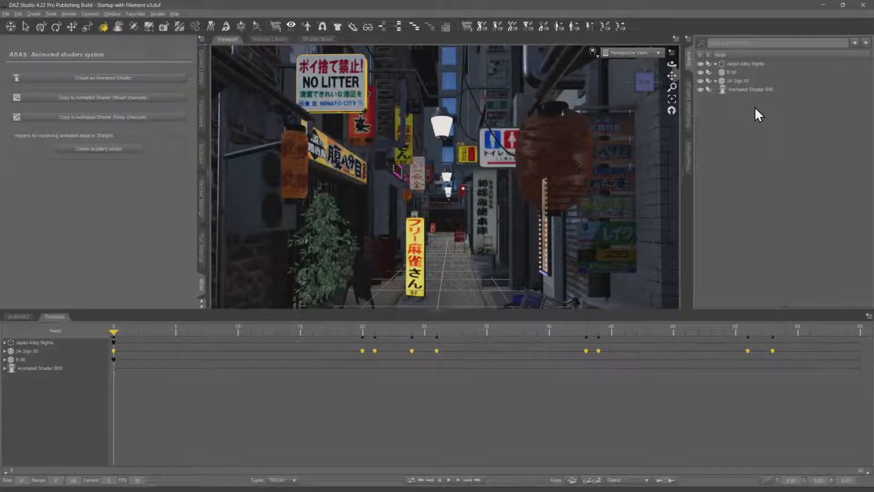
click(767, 91)
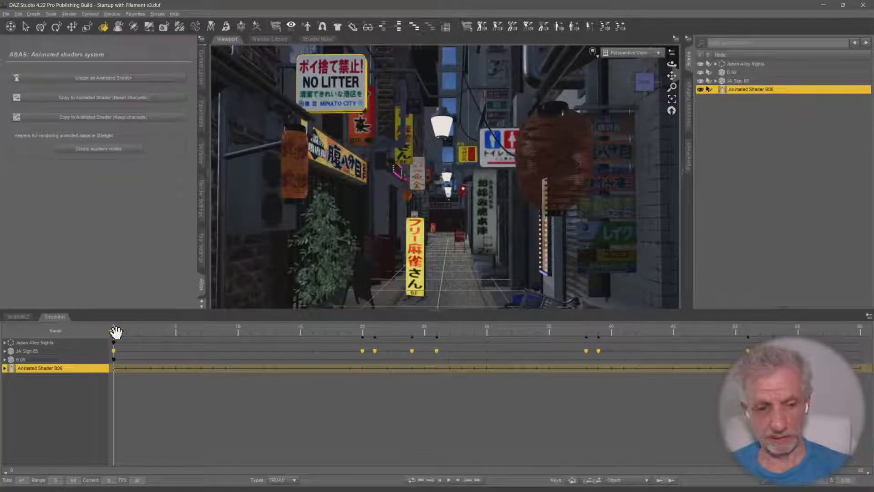
drag(116, 331, 50, 381)
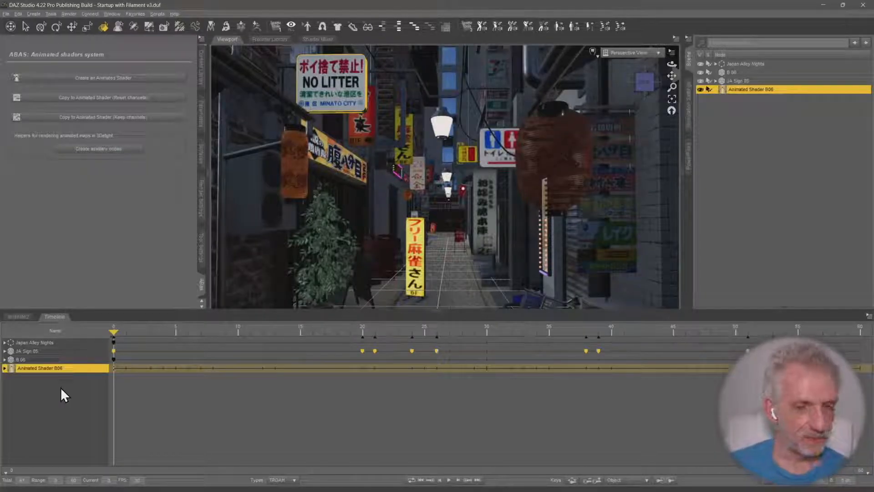
Collapse the timeline and start a new scene from Startup with Filament v3 without saving the alley scene
click(55, 316)
click(6, 13)
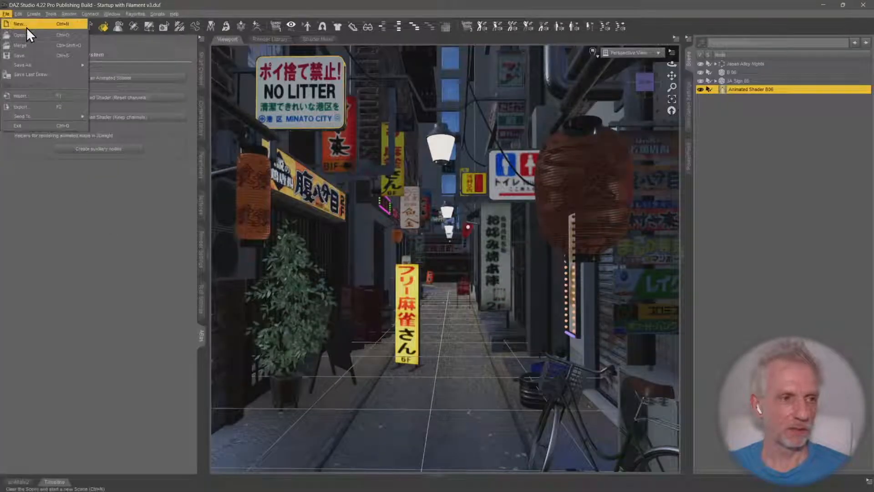
click(26, 25)
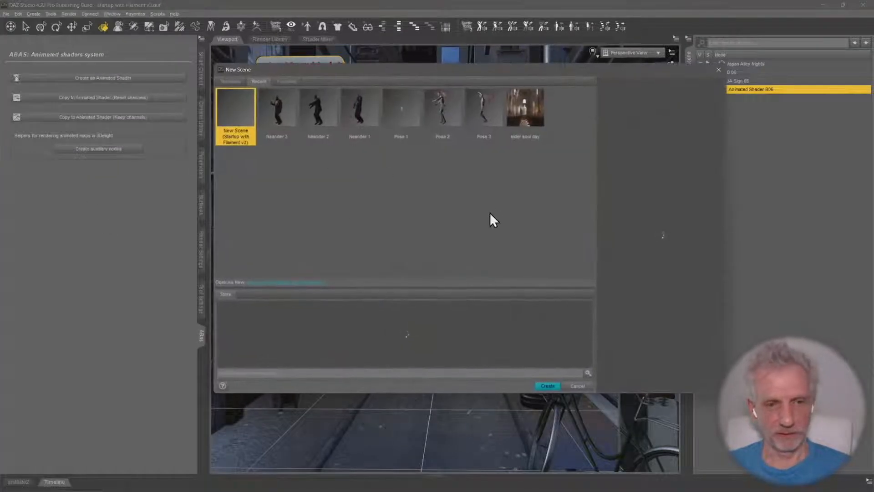
click(546, 387)
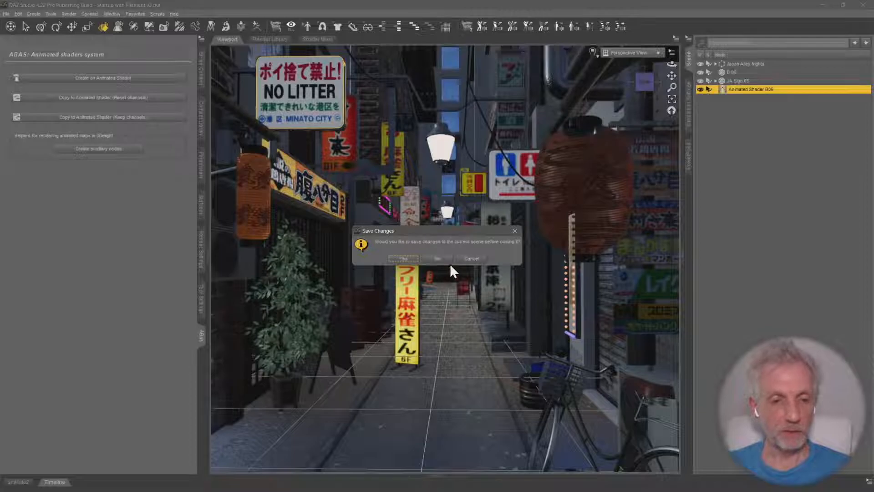
click(438, 259)
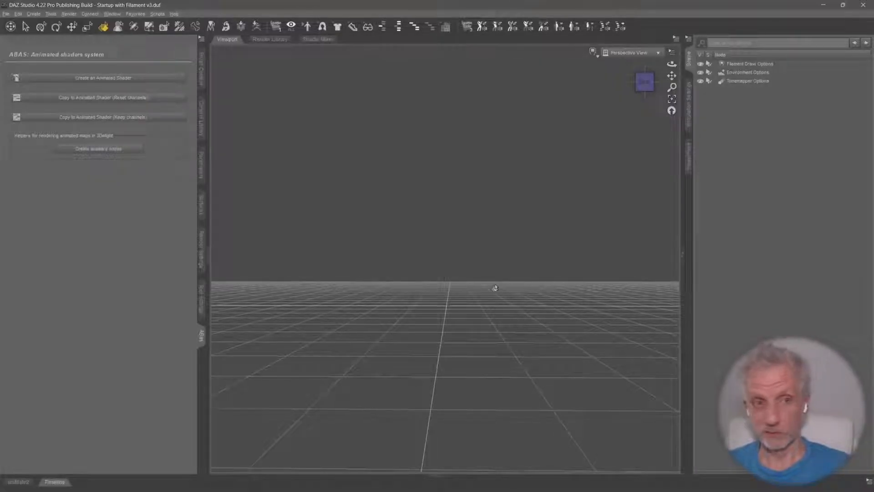
Activate the Universal tool, close the ABAS pane and bring up the Smart Content for the Japanese Alley product
click(41, 28)
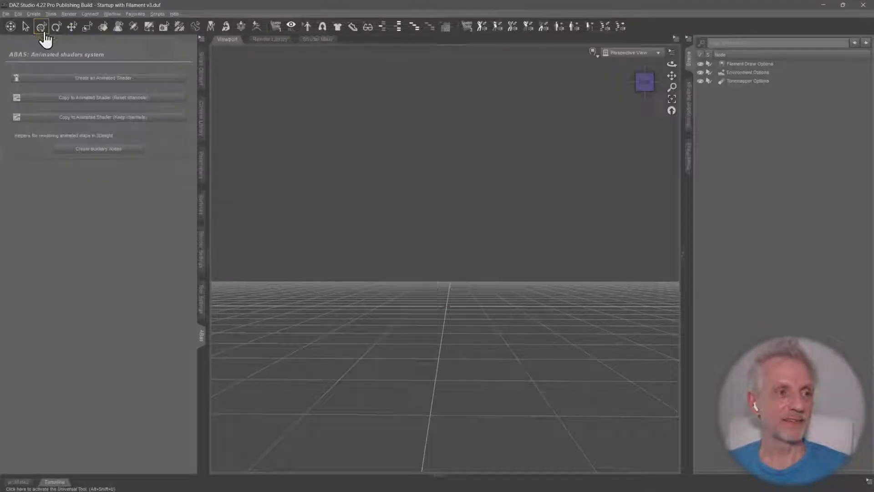
right_click(201, 340)
click(221, 359)
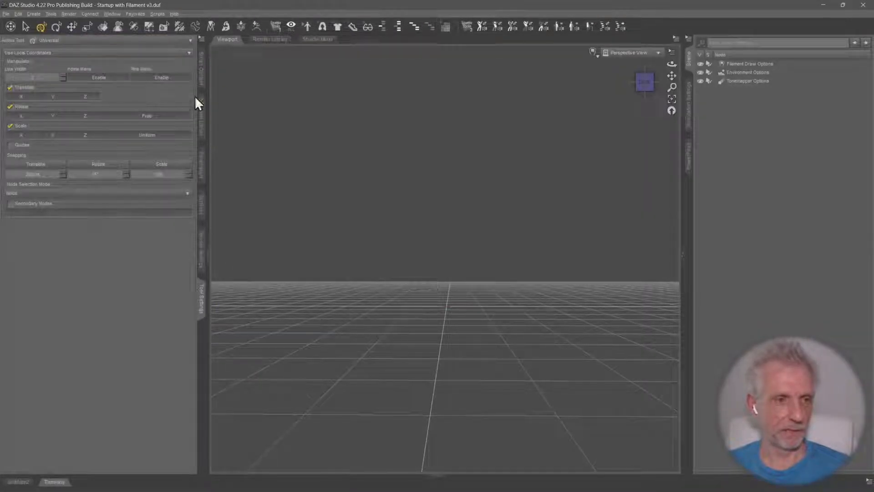
click(201, 81)
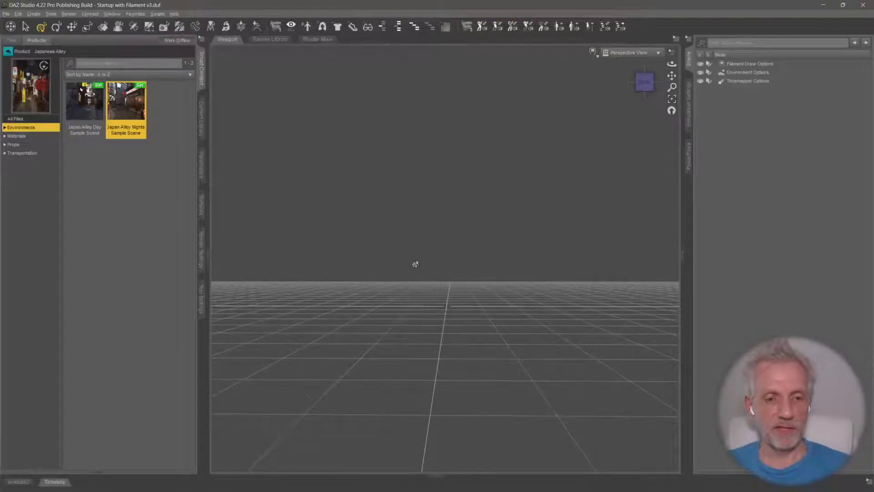
middle_drag(416, 264, 382, 277)
middle_drag(526, 250, 498, 248)
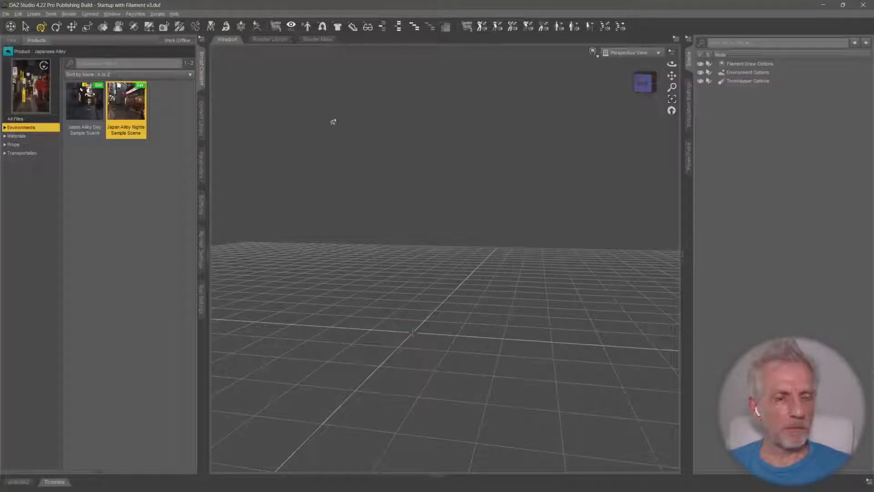
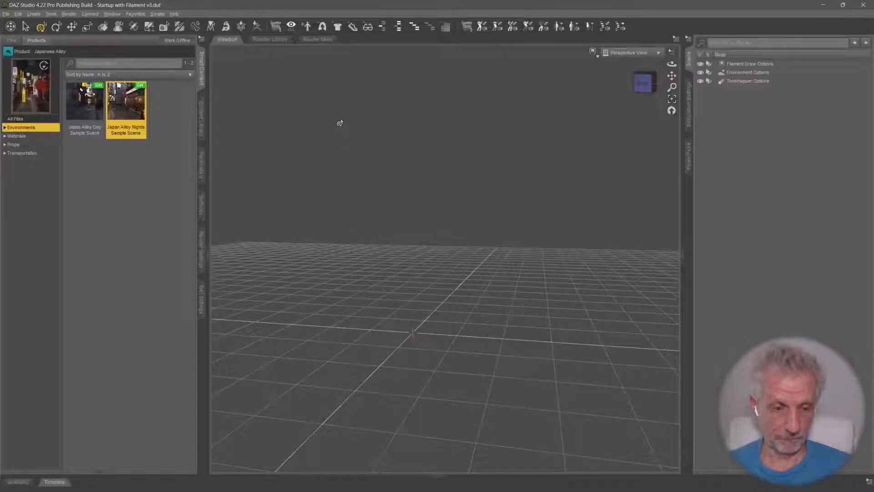
Load the Neanderthal 9 figure from the Figures products into the scene, frame it and undo the accidental bend of its body
middle_drag(344, 274, 408, 288)
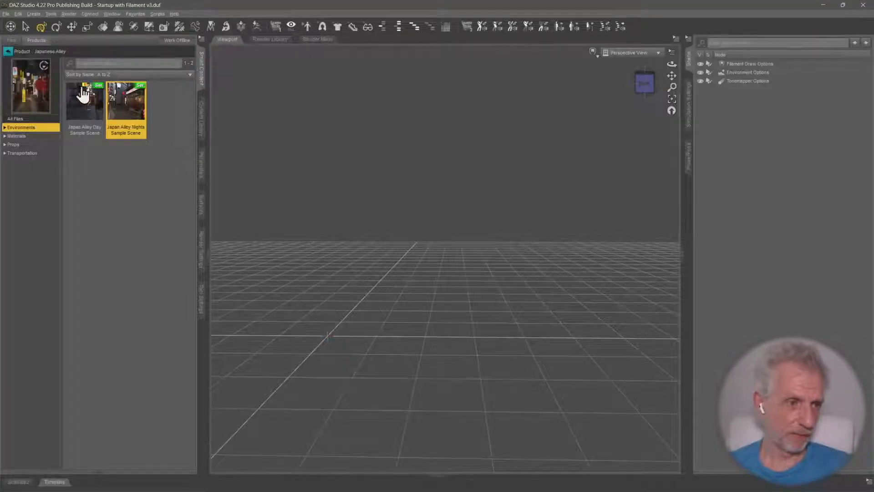
click(7, 51)
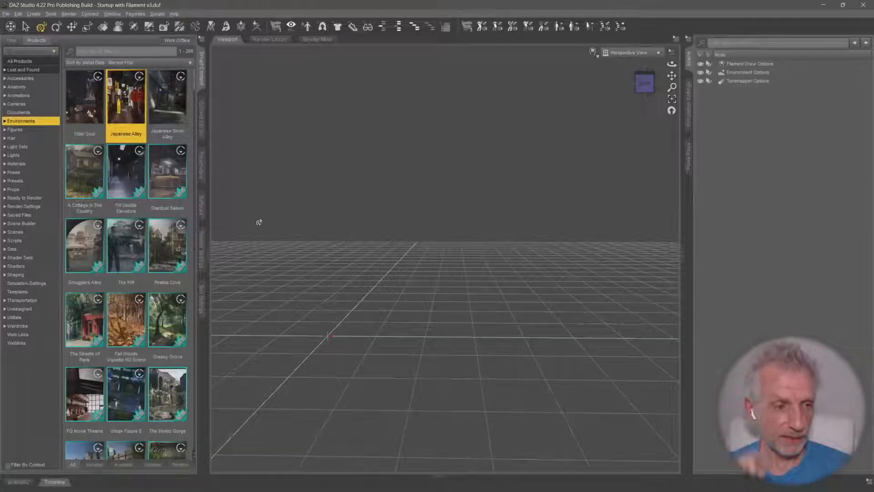
click(41, 130)
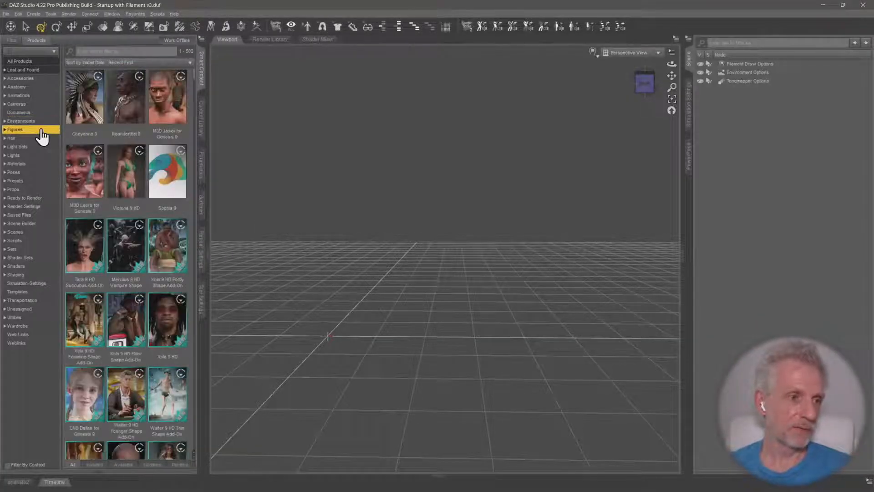
mouse_move(179, 210)
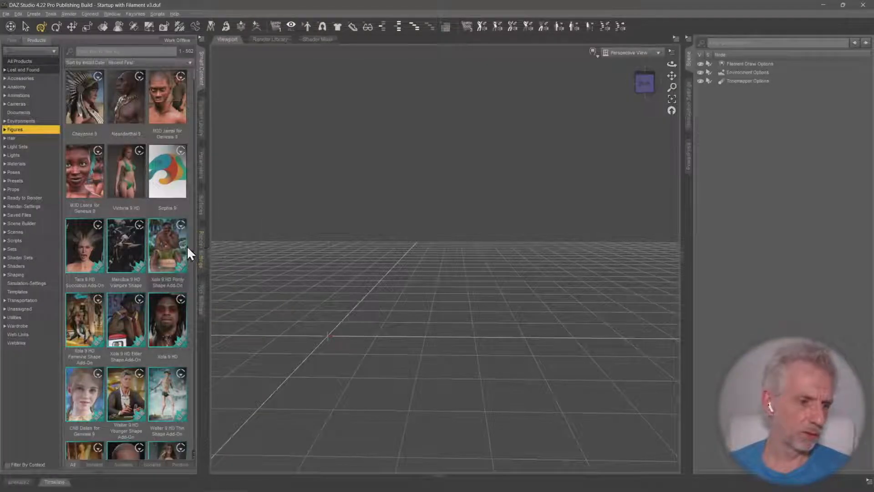
click(126, 107)
double_click(91, 111)
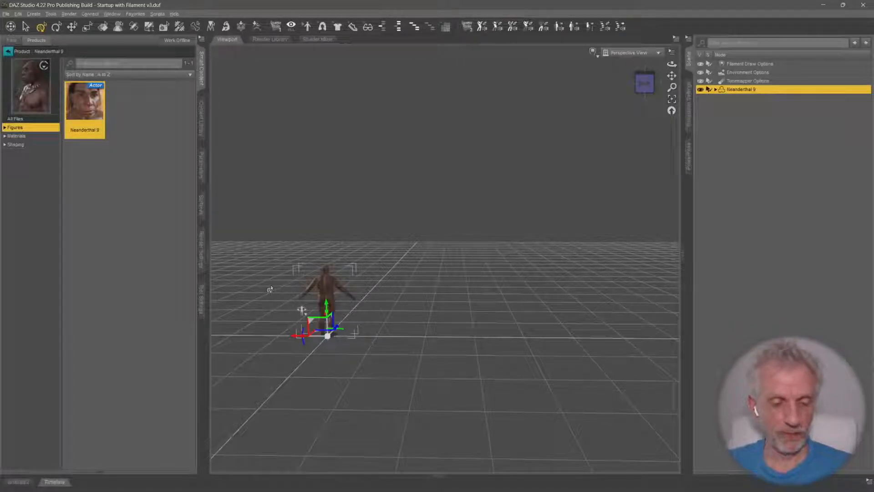
key(ctrl+f)
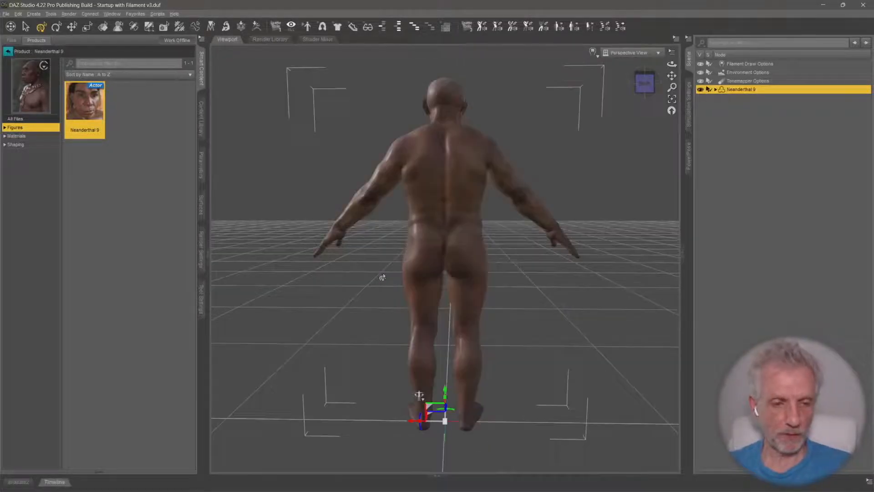
drag(381, 206, 515, 250)
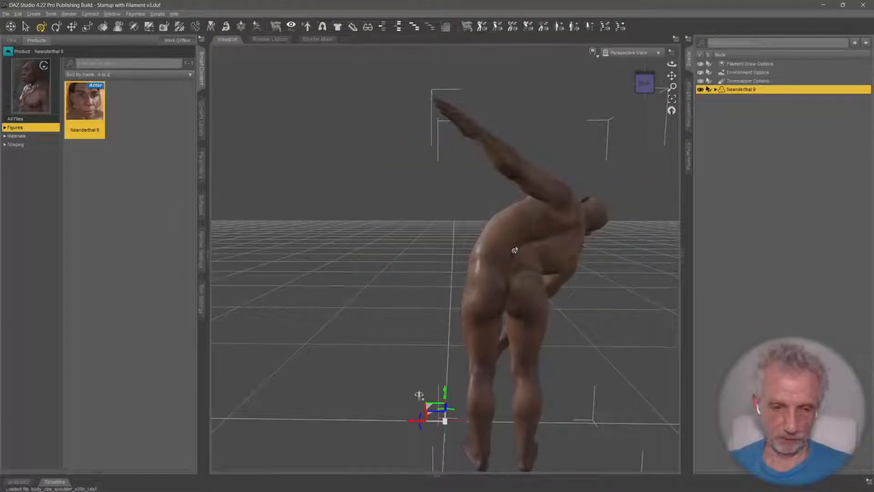
key(ctrl+z)
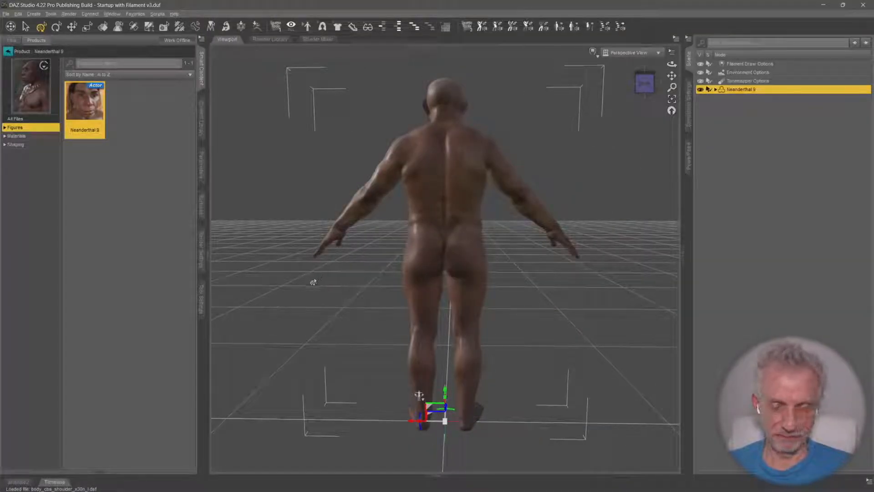
Load the CargoShorts from the Cargo Shorts and Tee for Genesis 2 Male(s) wardrobe product onto the figure
ctrl+alt+drag(337, 288, 360, 261)
ctrl+alt+right_drag(334, 288, 333, 325)
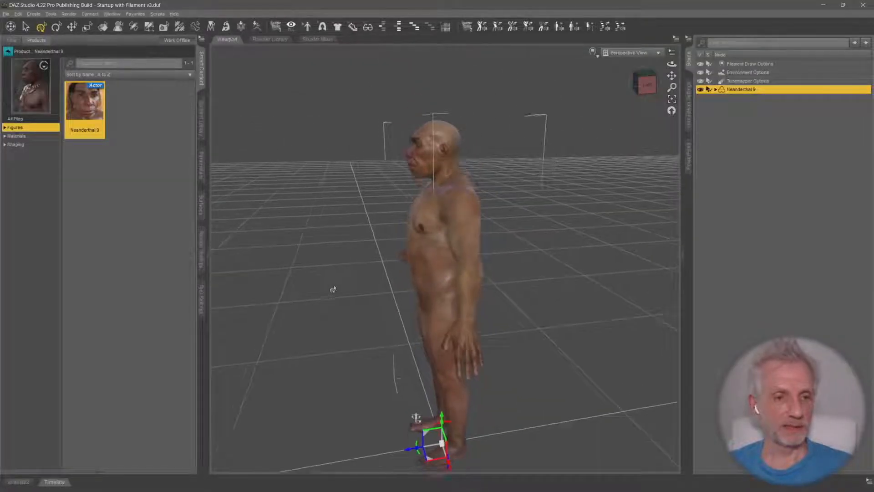
scroll(333, 289, down, 2)
ctrl+alt+drag(340, 289, 361, 274)
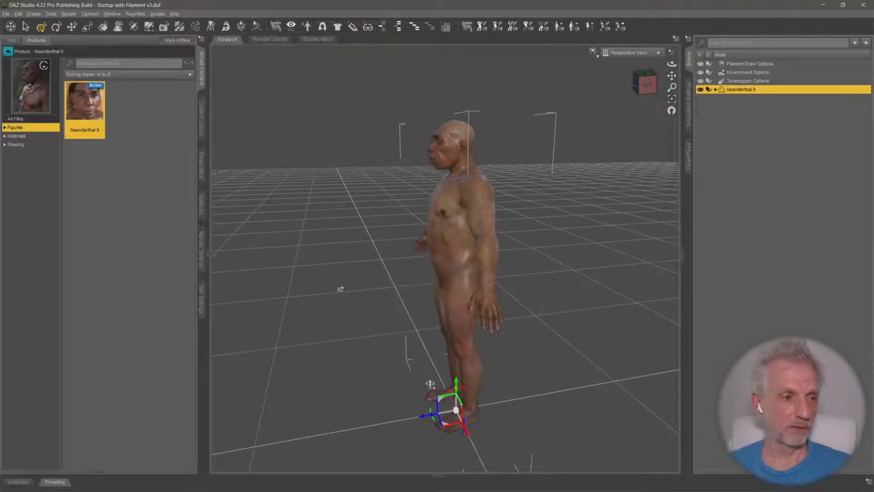
click(23, 51)
click(50, 326)
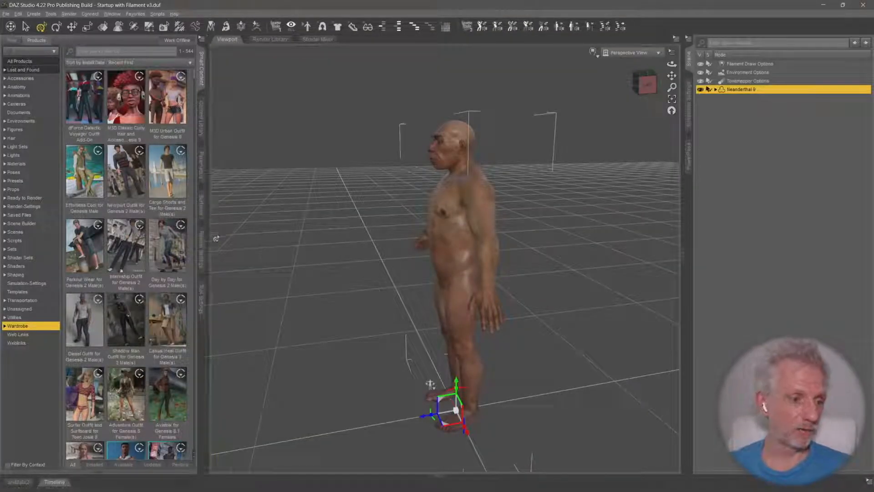
double_click(180, 179)
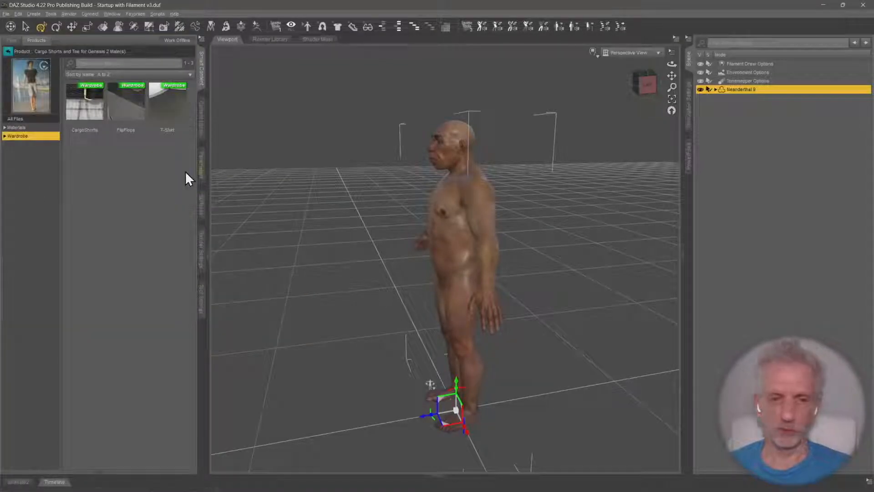
double_click(91, 111)
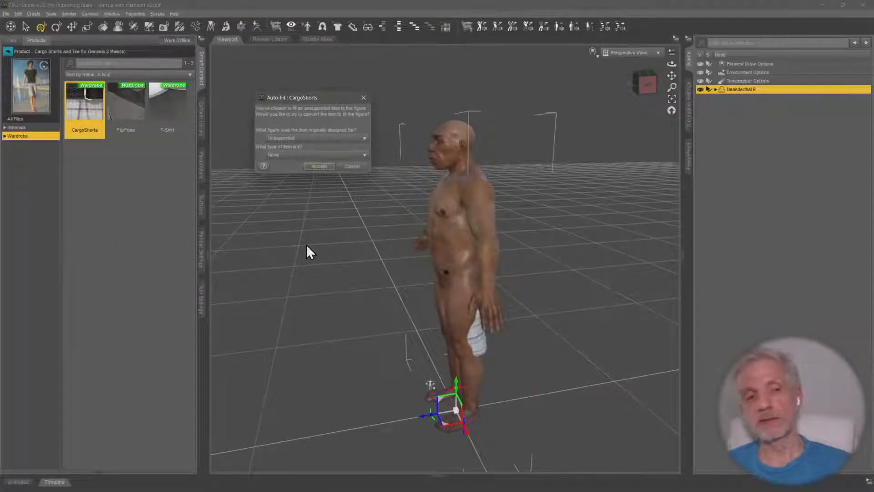
Auto-fit the CargoShorts as a Genesis 2 Male item using the Bodysuit Loose Template
click(353, 146)
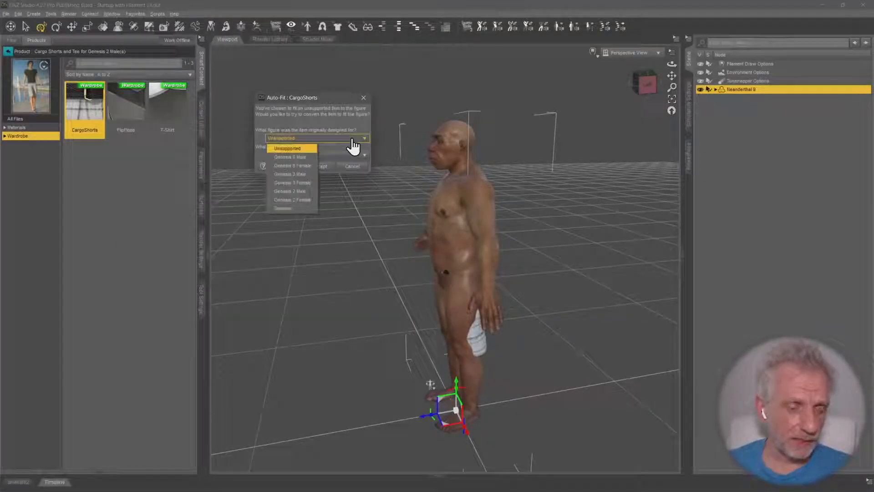
click(310, 190)
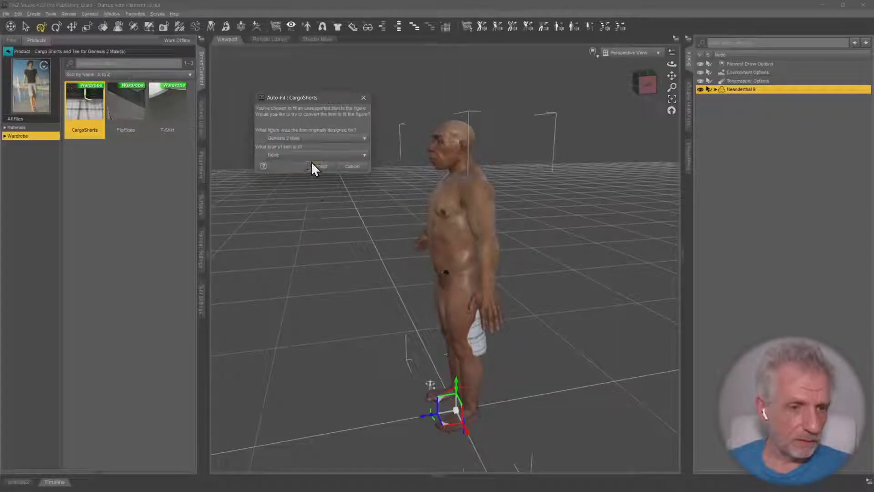
click(313, 154)
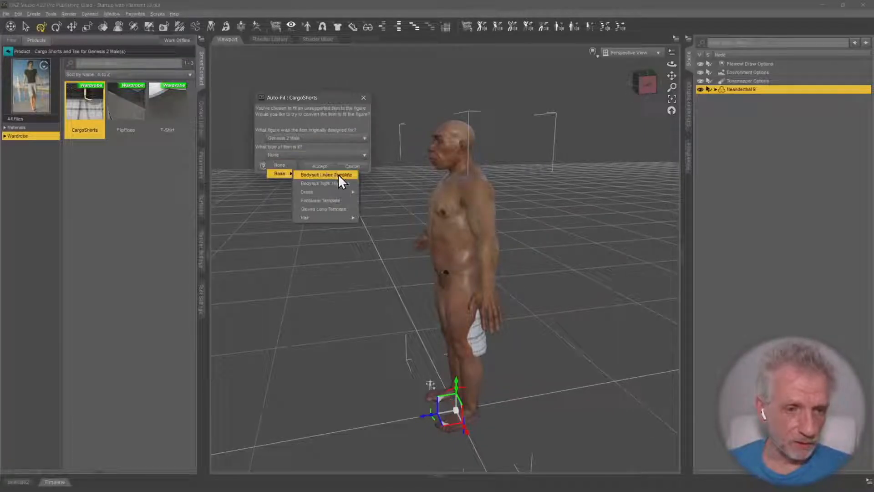
click(338, 174)
click(322, 166)
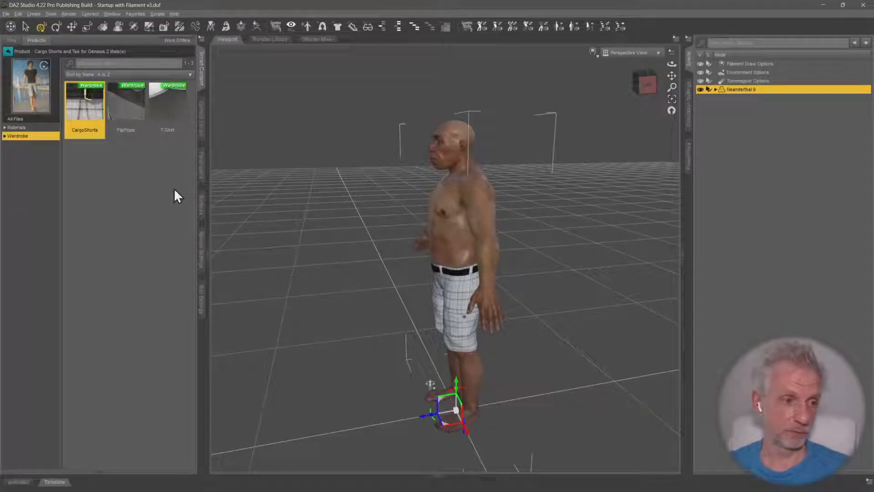
Load the T-Shirt from the same product and auto-fit it as a Genesis 2 Male item with the Bodysuit Loose Template
click(172, 119)
double_click(171, 115)
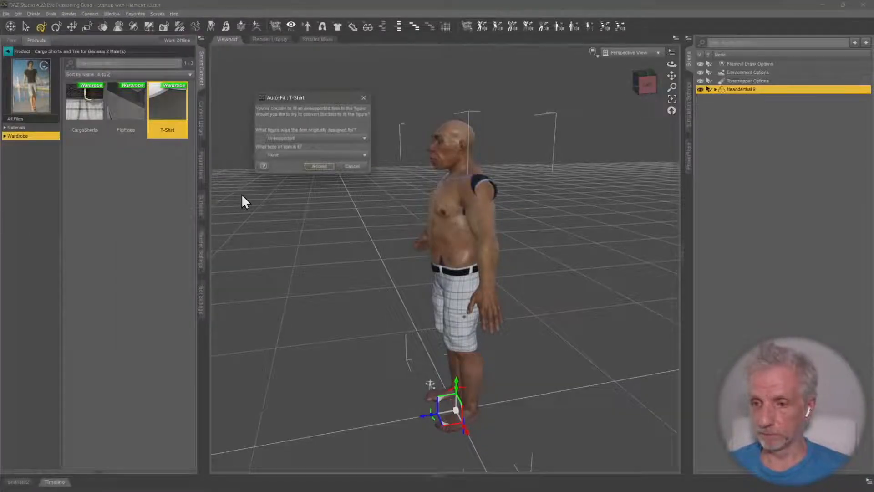
click(339, 138)
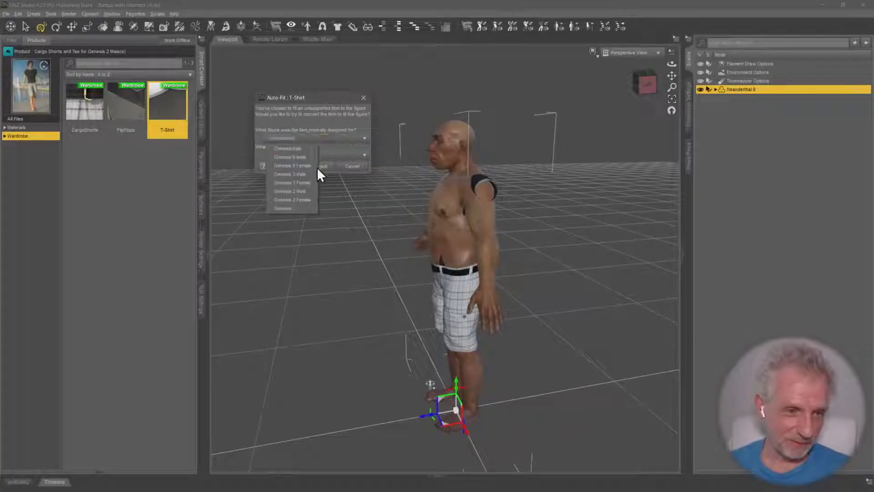
click(310, 191)
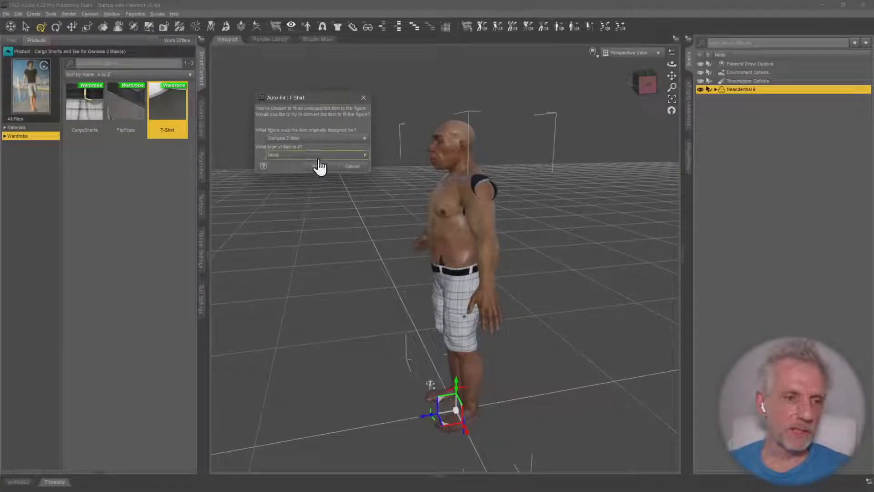
click(321, 157)
mouse_move(291, 173)
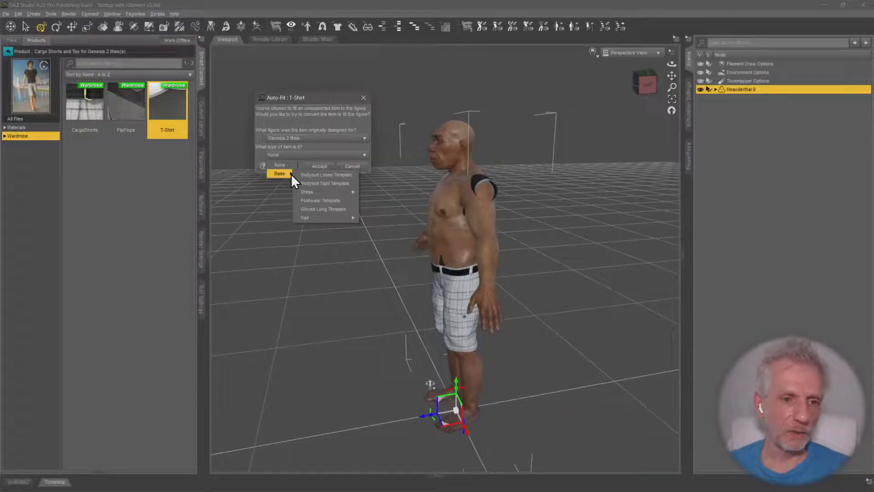
click(345, 176)
click(321, 167)
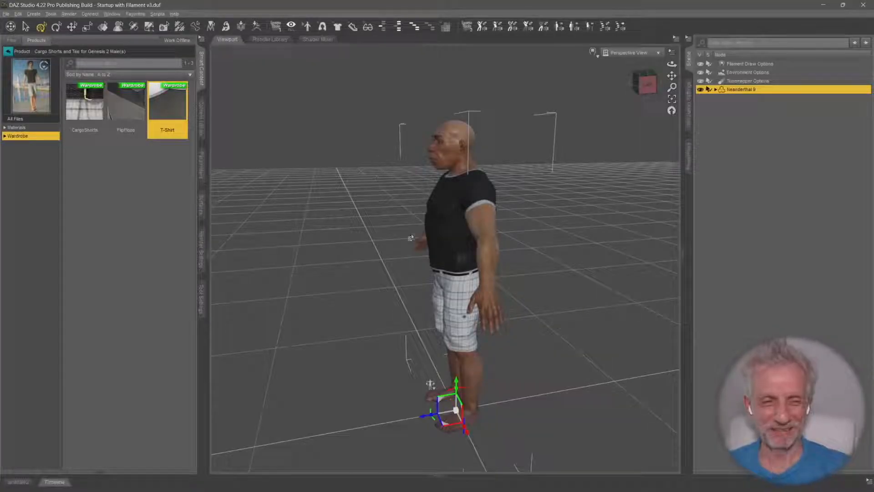
Examine from several angles and distances how the T-shirt and shorts fit the figure
mouse_move(411, 246)
middle_down()
mouse_move(460, 250)
mouse_move(401, 253)
middle_up()
scroll(392, 216, up, 5)
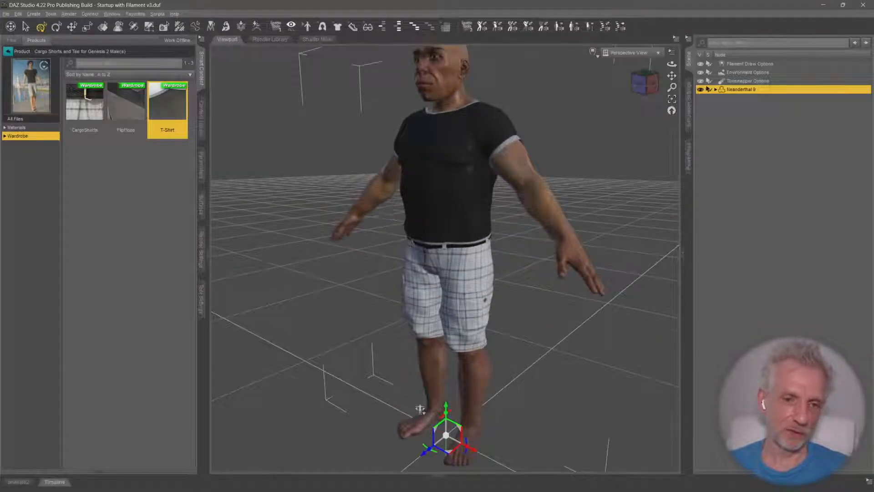
middle_drag(392, 216, 384, 273)
scroll(388, 204, down, 3)
middle_drag(387, 204, 374, 193)
middle_drag(435, 342, 436, 342)
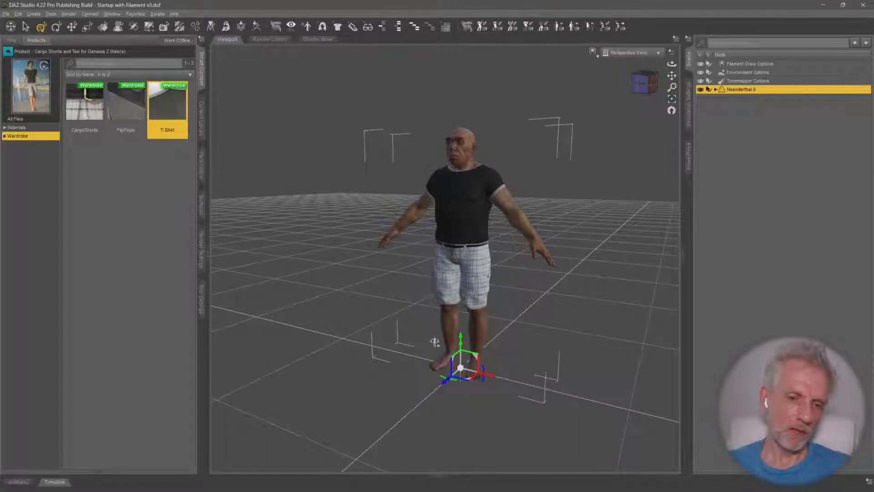
middle_drag(367, 193, 367, 195)
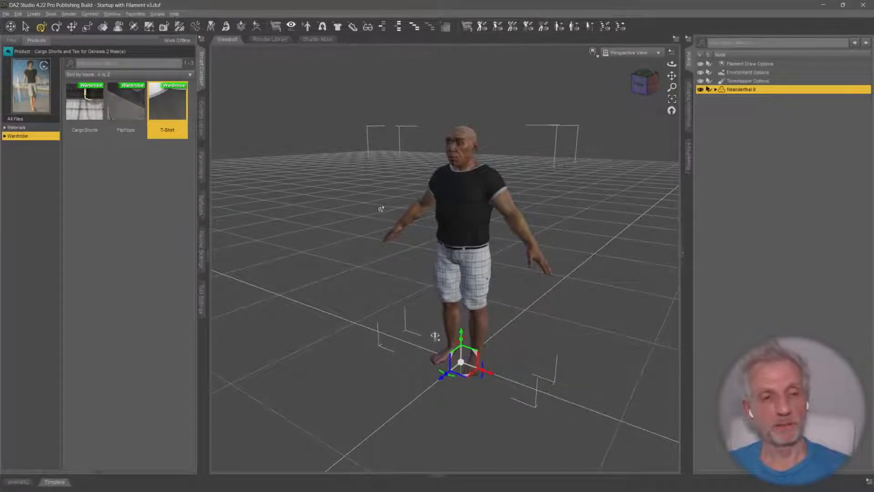
Create a sphere primitive and move it forward and up so it floats in front of the figure at about waist height
click(34, 14)
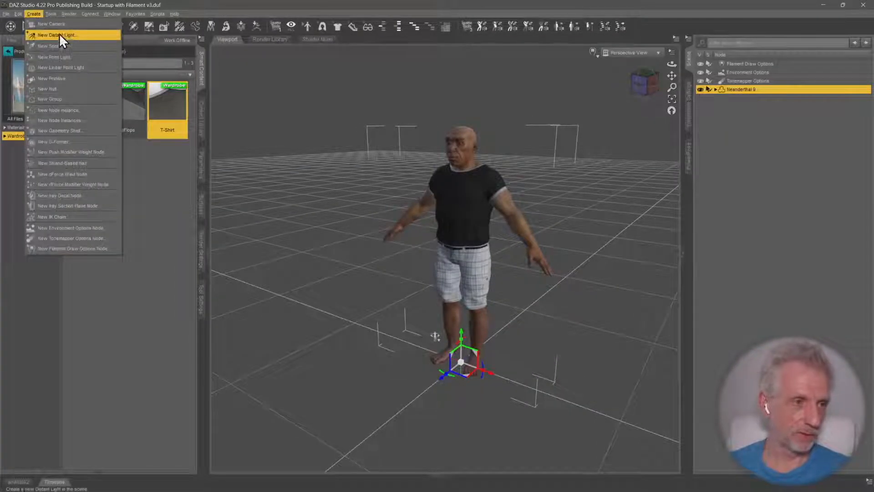
click(88, 81)
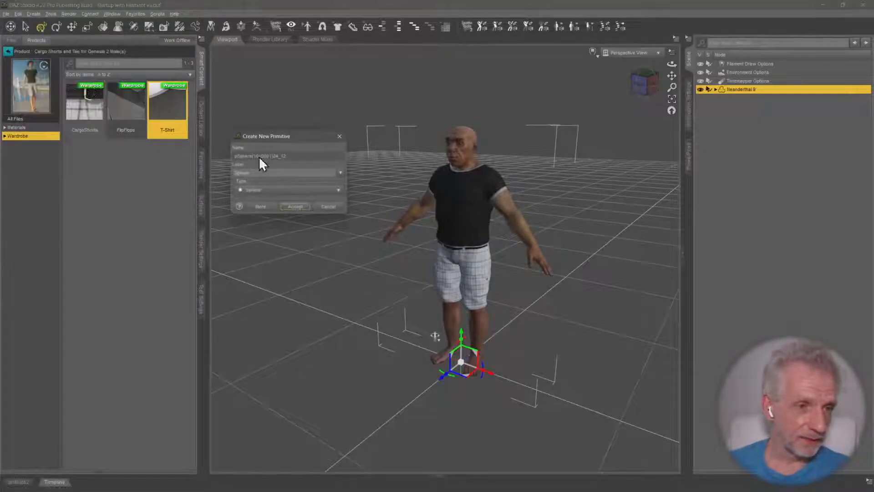
click(295, 207)
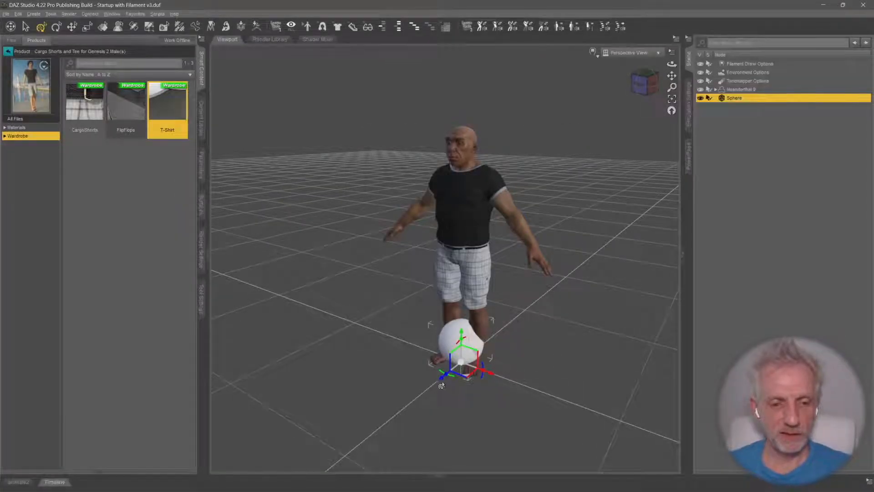
drag(441, 382, 398, 415)
middle_drag(571, 323, 492, 280)
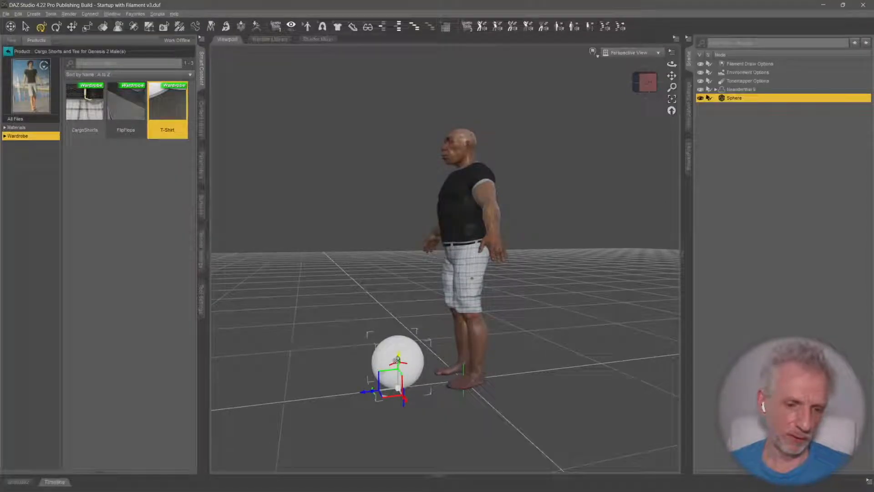
drag(397, 355, 404, 221)
Select Neanderthal 9 and bring up the PowerPose body template for it
middle_drag(405, 191, 482, 200)
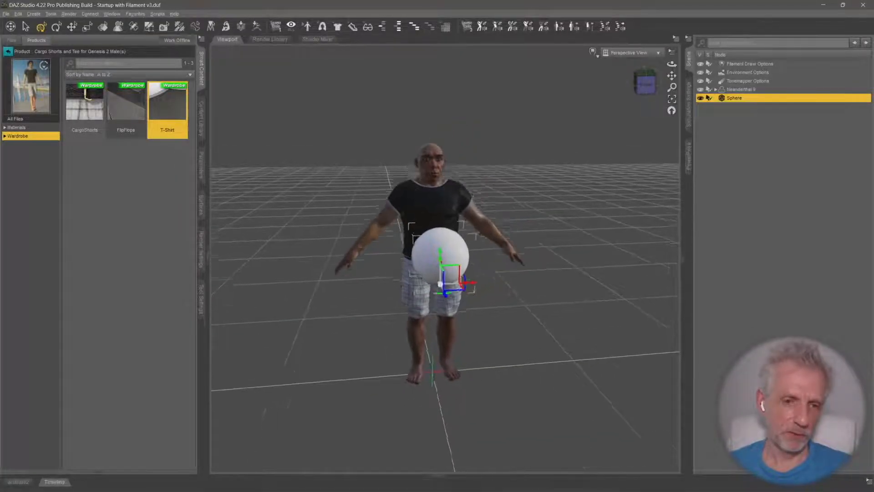
scroll(469, 173, up, 2)
middle_drag(463, 154, 517, 153)
scroll(433, 193, up, 2)
middle_drag(514, 232, 435, 228)
click(751, 89)
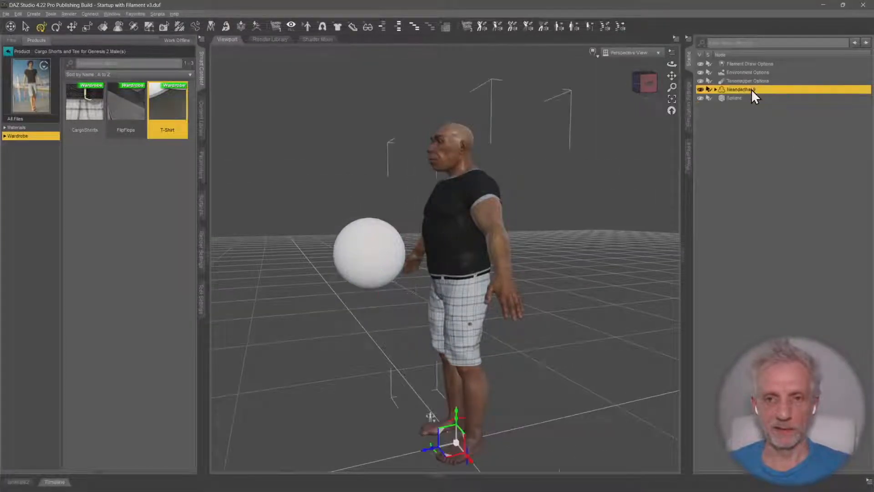
click(687, 166)
middle_drag(511, 193, 560, 198)
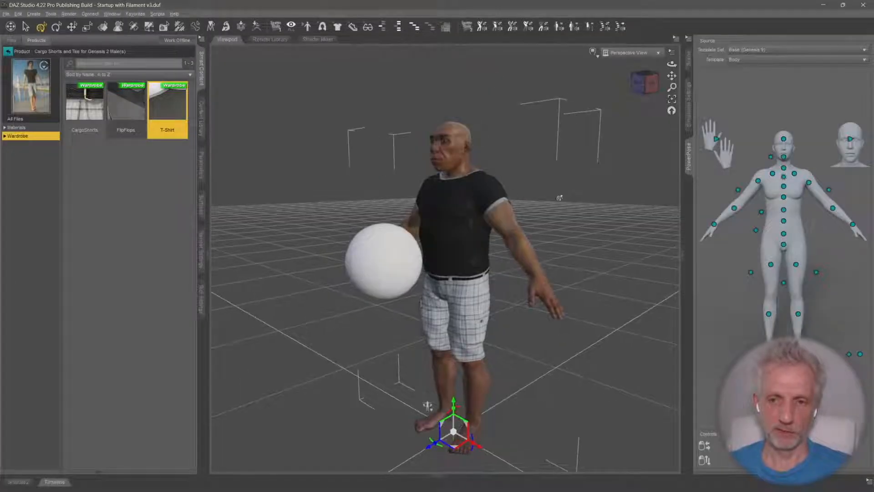
Select the figure's left upper arm in PowerPose and rotate it forward toward the sphere
click(794, 174)
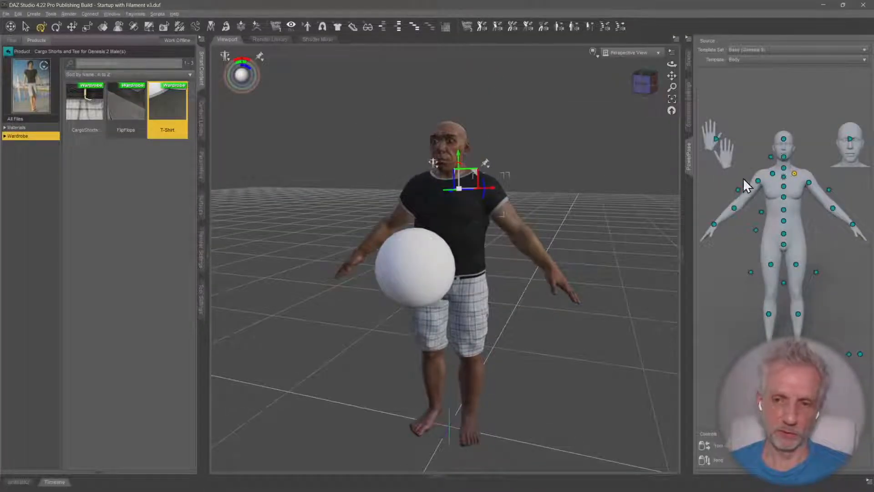
click(809, 183)
middle_drag(569, 196, 611, 195)
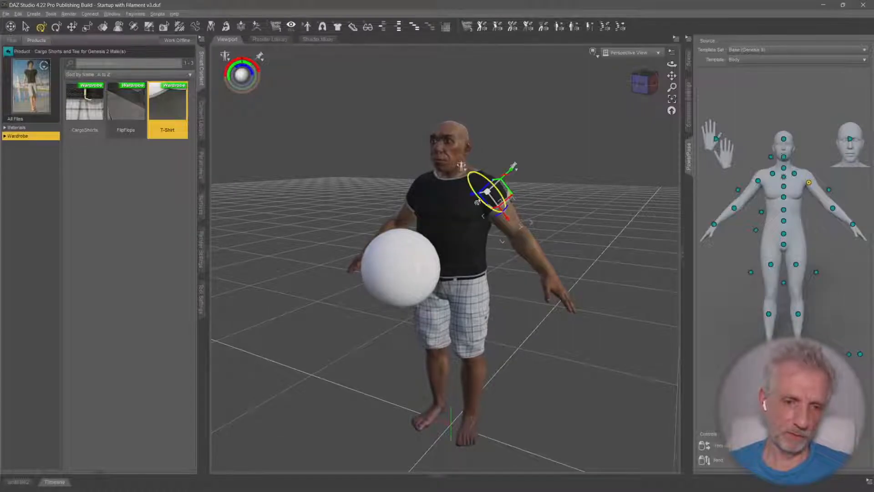
drag(477, 202, 462, 196)
middle_drag(462, 197, 505, 198)
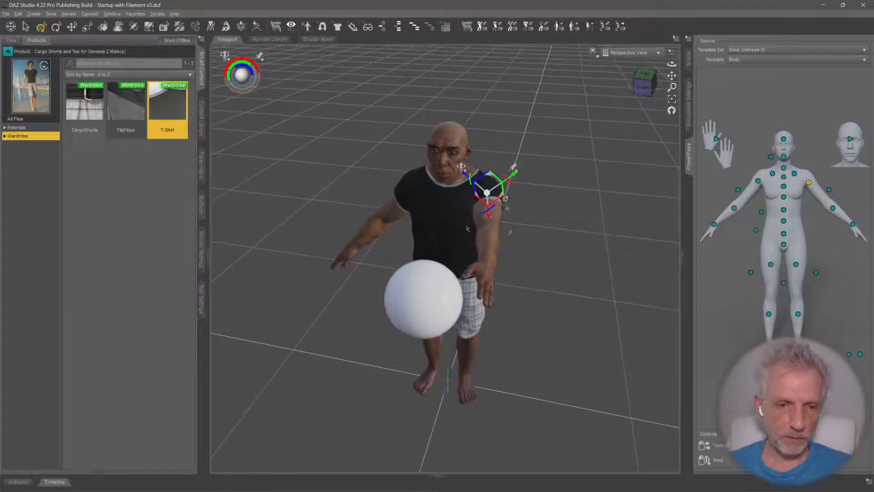
Refine the left upper arm's rotation so the arm reaches inward and forward above the sphere
drag(507, 207, 495, 209)
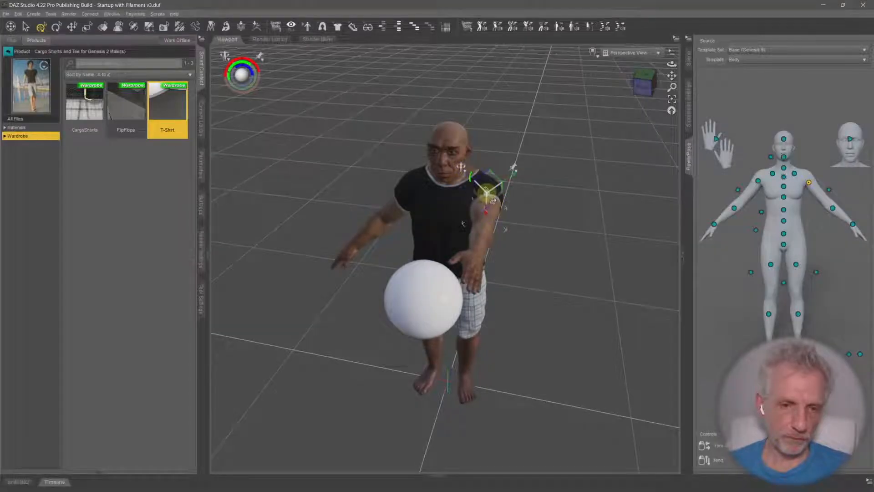
middle_drag(493, 200, 496, 202)
drag(507, 187, 501, 188)
middle_drag(501, 189, 526, 169)
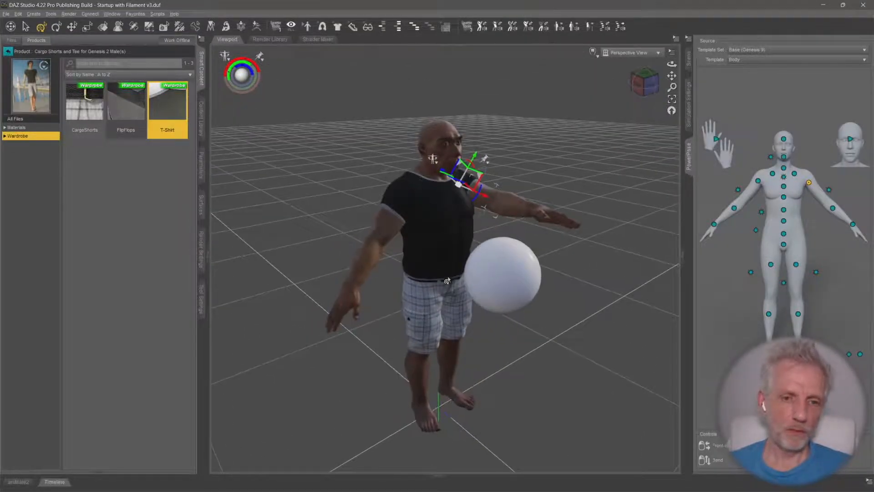
Select the figure's right upper arm in PowerPose and rotate it forward toward the sphere to match the left arm
click(759, 181)
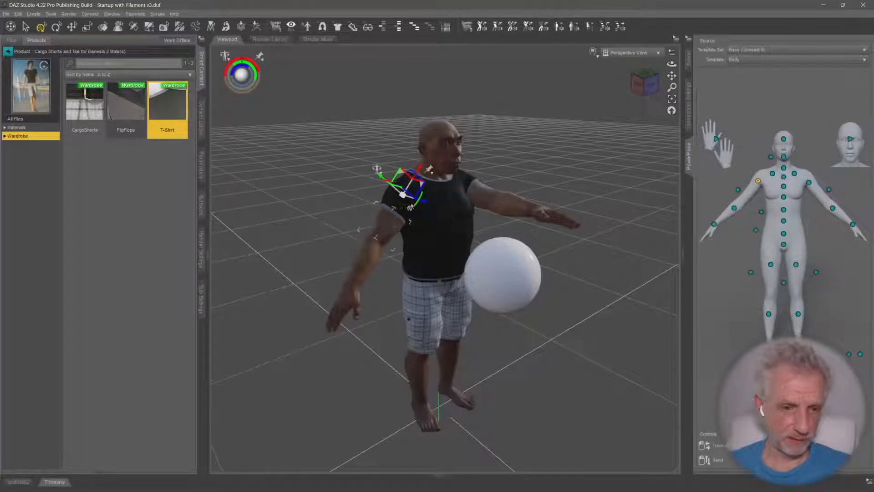
middle_drag(402, 200, 401, 211)
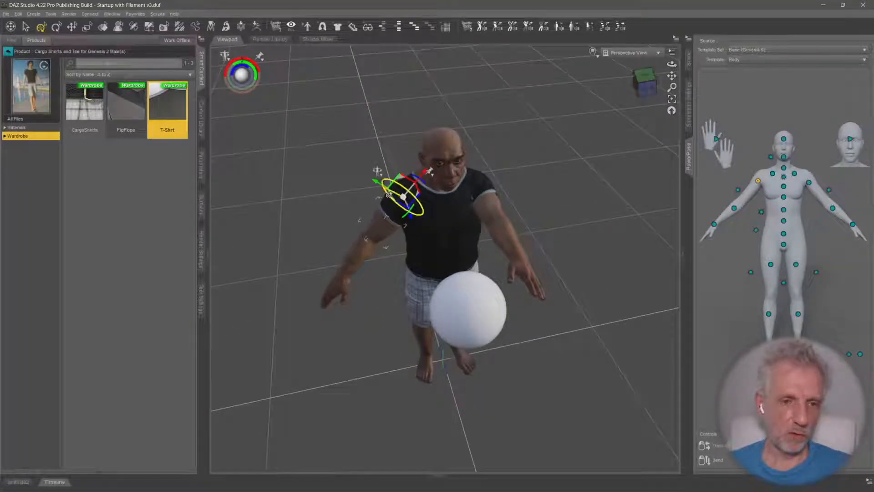
drag(385, 187, 425, 236)
key(ctrl+z)
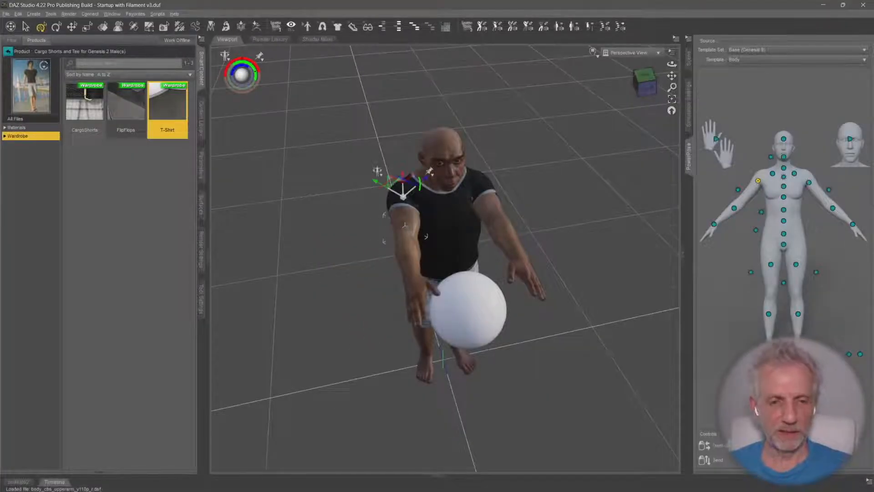
middle_drag(426, 236, 504, 301)
Select the left hand and turn it so that it faces the sphere
click(466, 235)
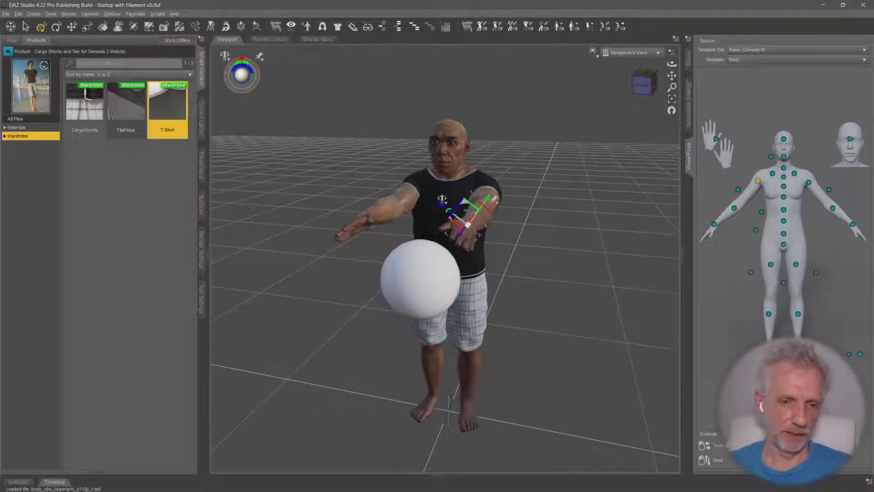
middle_drag(466, 235, 424, 211)
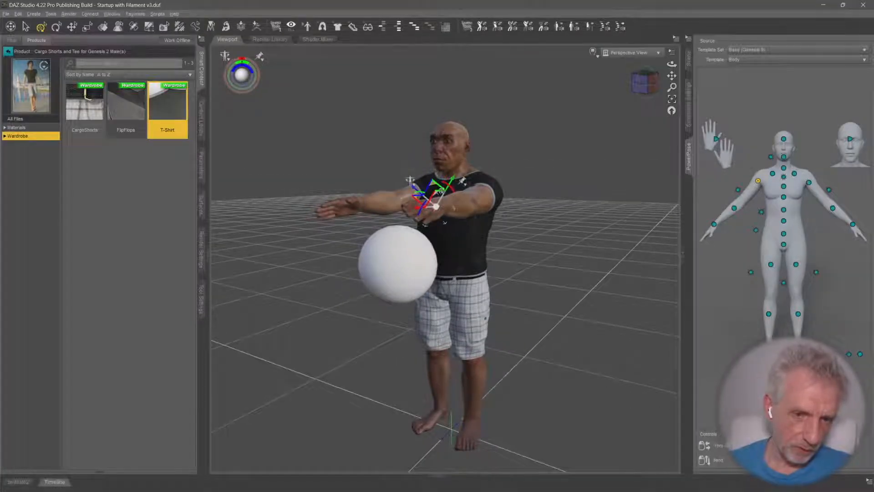
drag(429, 197, 403, 209)
Select the right hand in PowerPose and rotate it inward and down so that it rests against the sphere
middle_drag(277, 218, 332, 226)
click(387, 213)
click(387, 213)
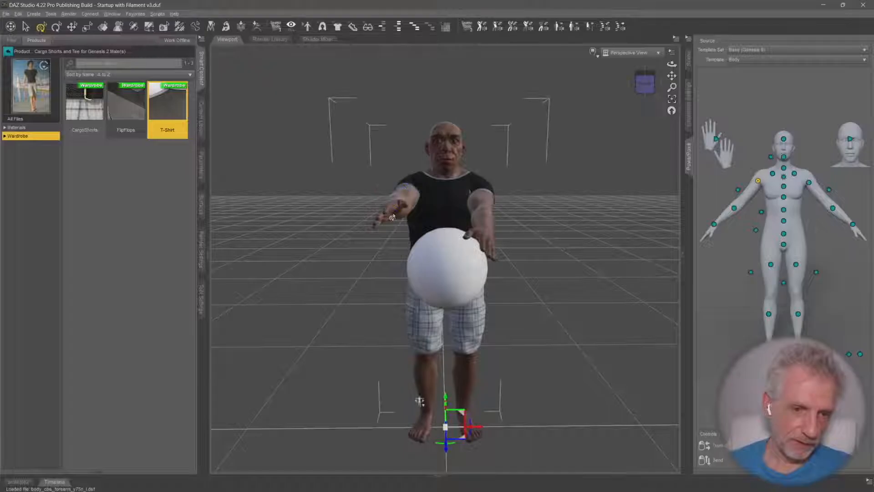
click(392, 217)
click(392, 217)
click(392, 217)
middle_drag(392, 217, 498, 249)
click(714, 223)
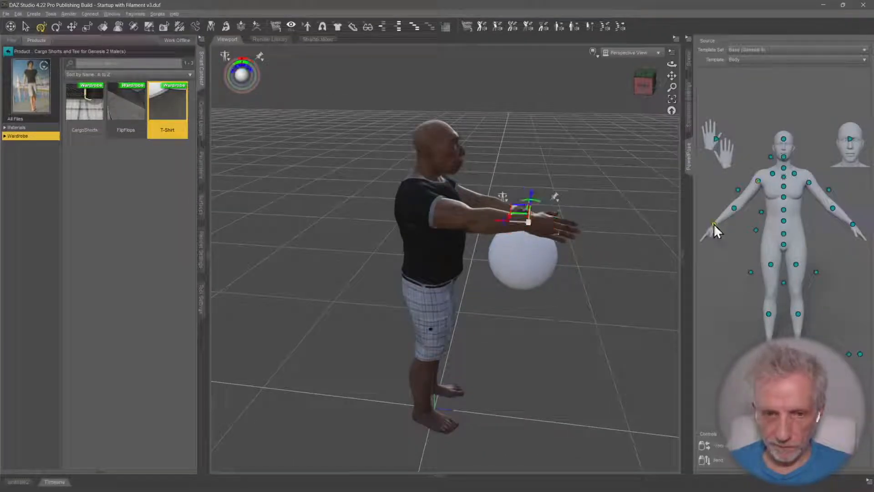
middle_drag(660, 228, 497, 240)
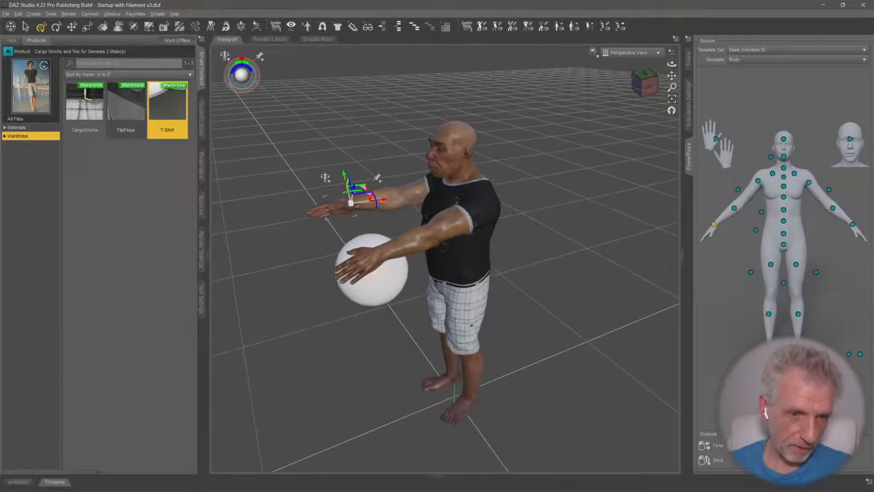
drag(366, 200, 395, 241)
middle_drag(395, 241, 390, 264)
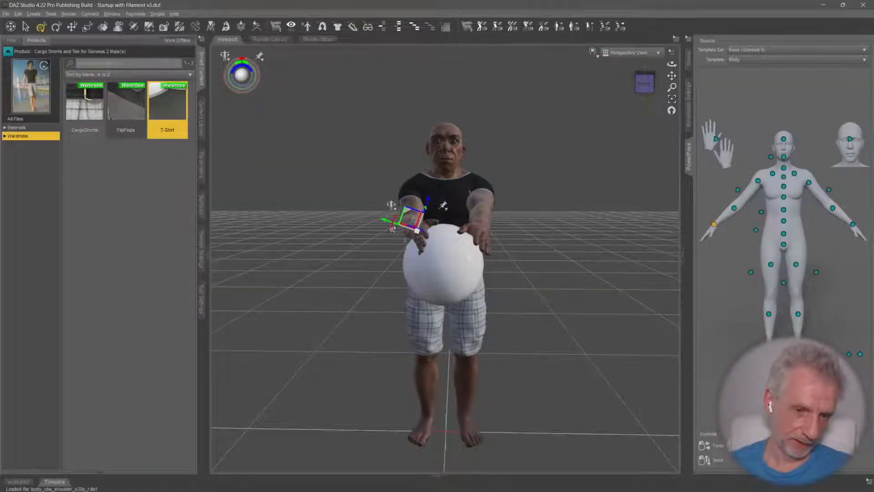
drag(393, 229, 396, 217)
middle_drag(437, 255, 469, 247)
scroll(439, 274, down, 2)
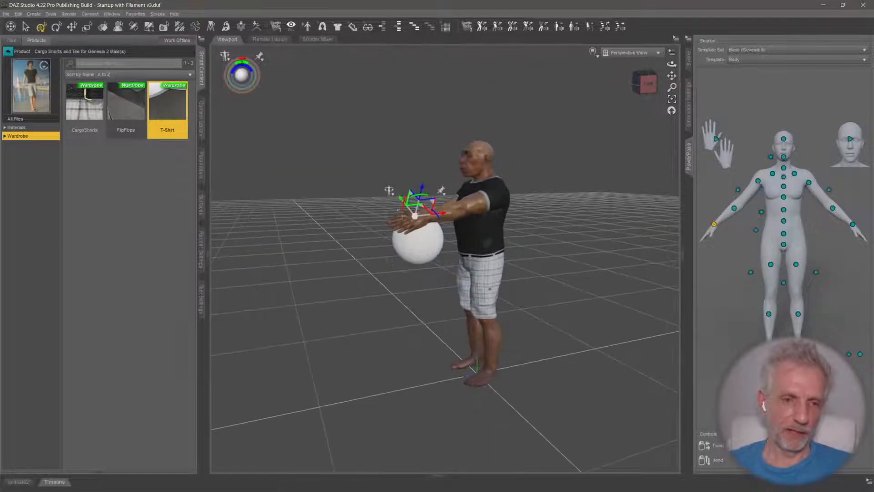
Create an IK chain with default settings for the Right Hand bone in the figure's scene hierarchy
click(689, 63)
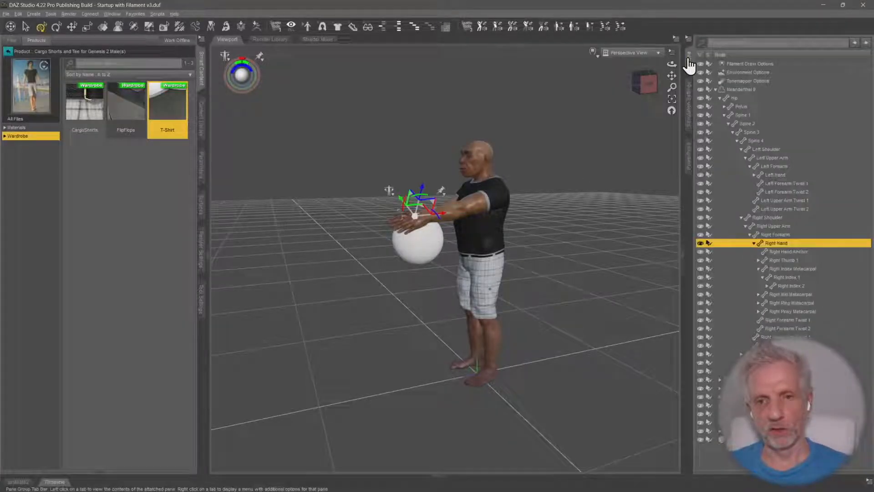
click(754, 242)
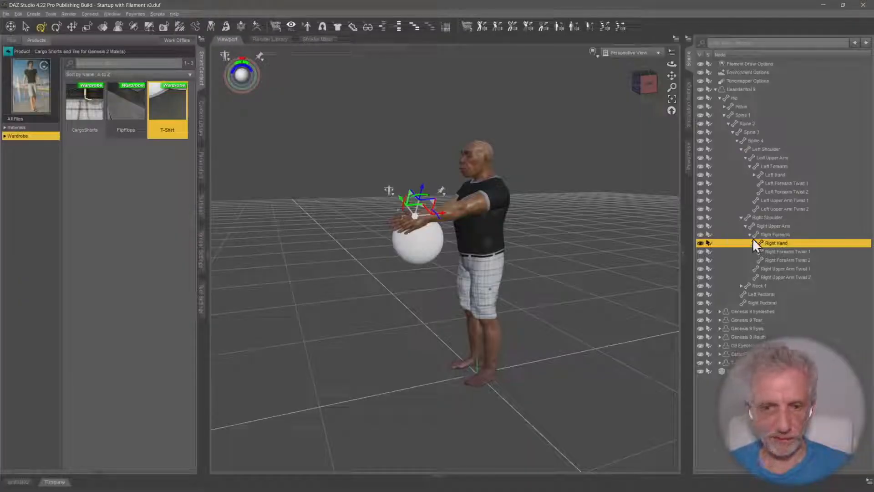
click(36, 14)
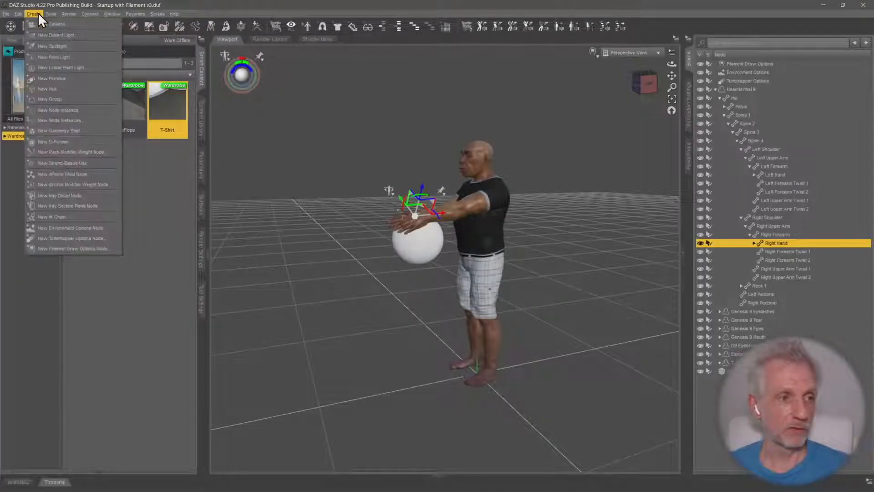
click(89, 217)
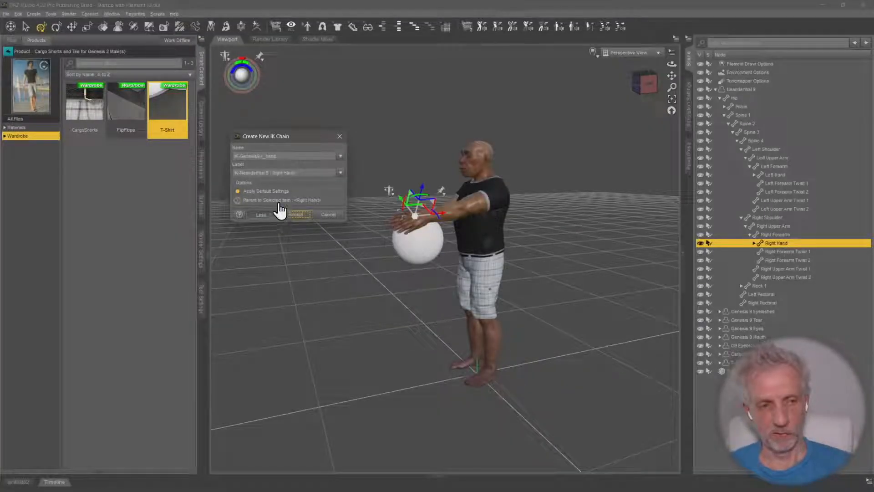
click(301, 220)
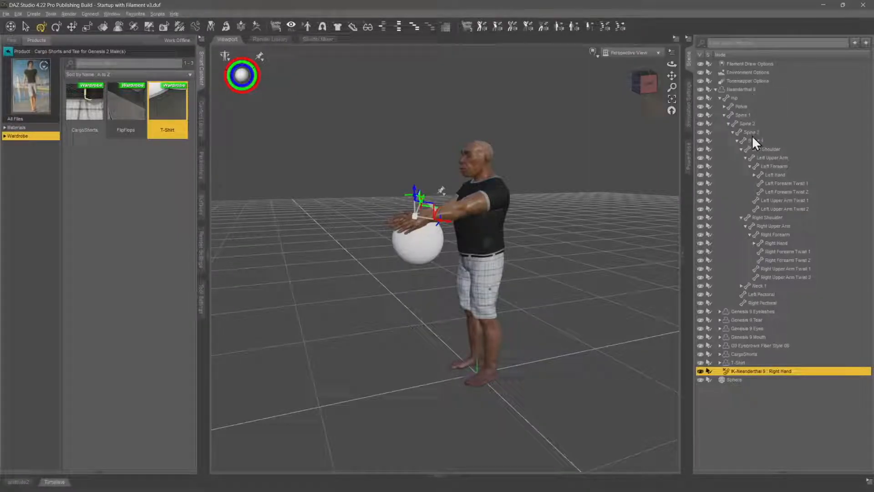
Create a second IK chain with default settings for the Left Hand bone
click(781, 175)
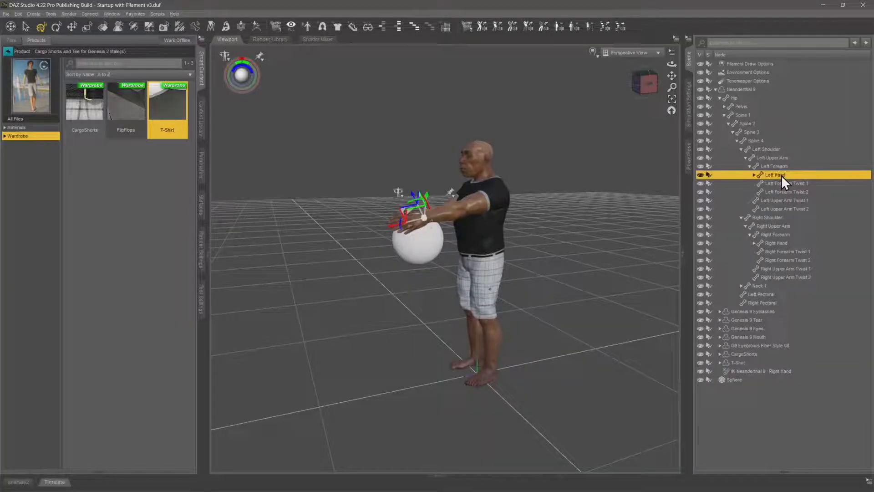
click(34, 14)
click(82, 218)
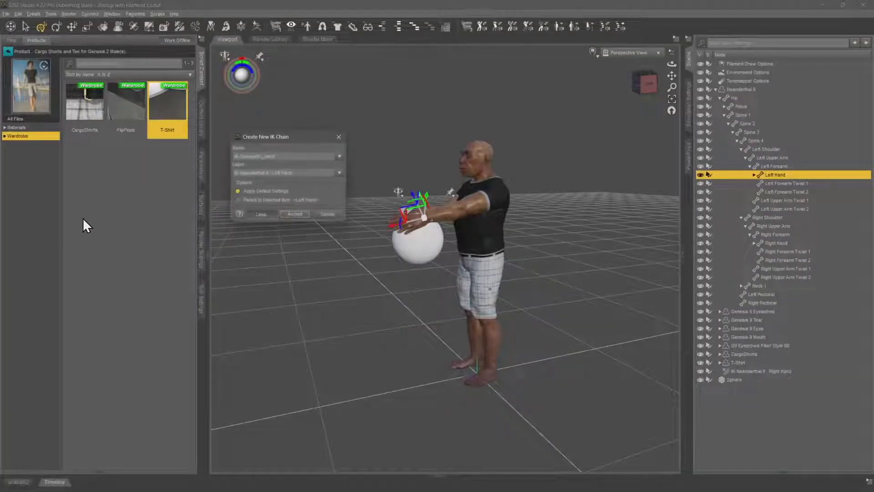
click(297, 216)
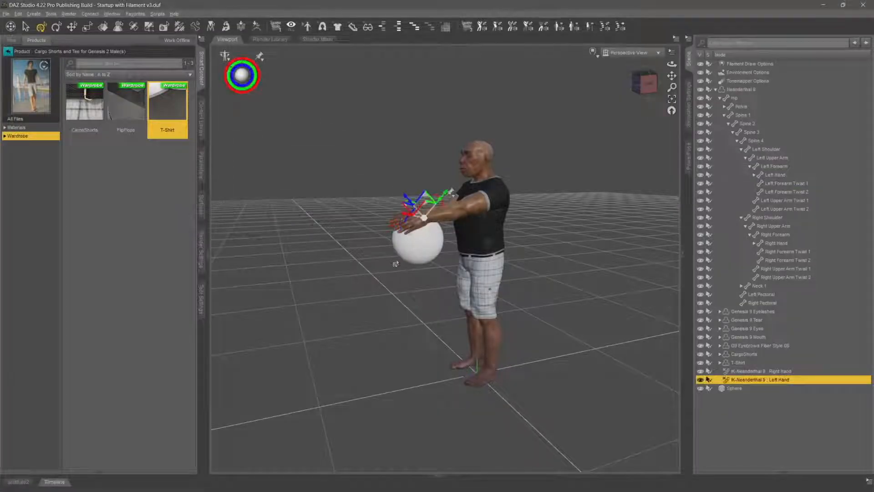
Select both the Right Hand and Left Hand IK chains and parent them to the Sphere
click(768, 371)
ctrl+click(772, 380)
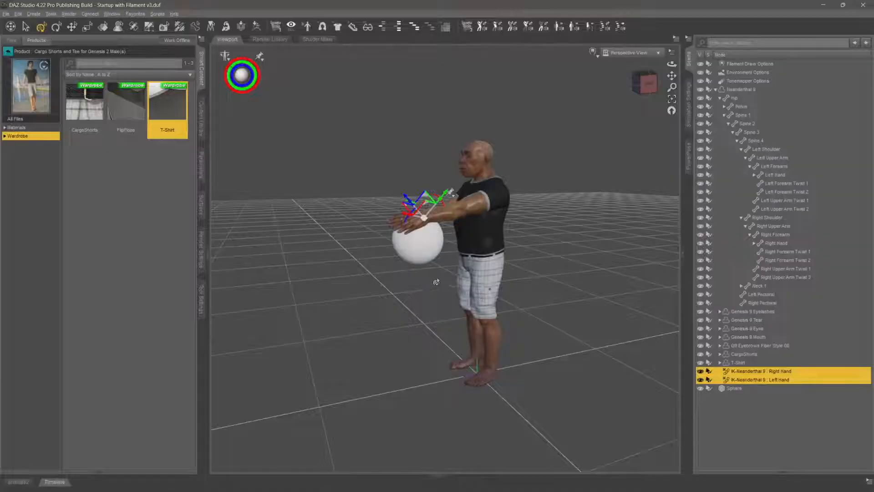
middle_drag(483, 289, 430, 279)
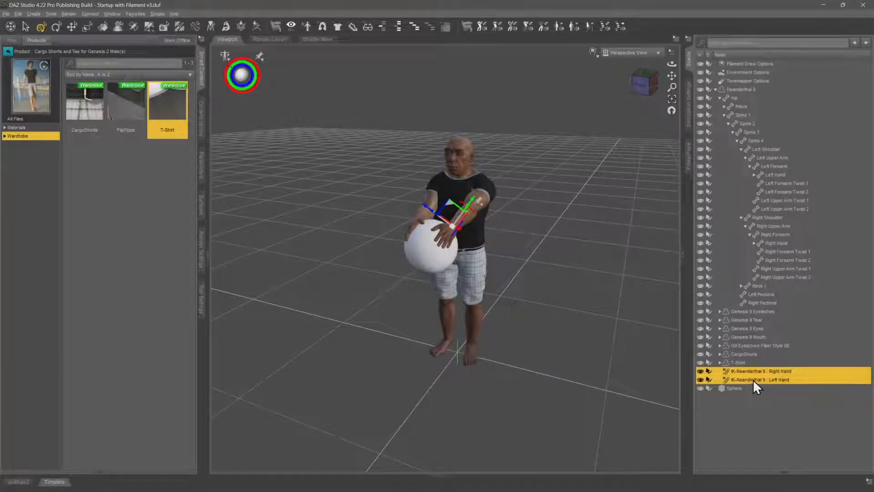
drag(754, 378, 749, 387)
Select the Sphere and raise it from waist to chest height to test how the arms follow
click(734, 374)
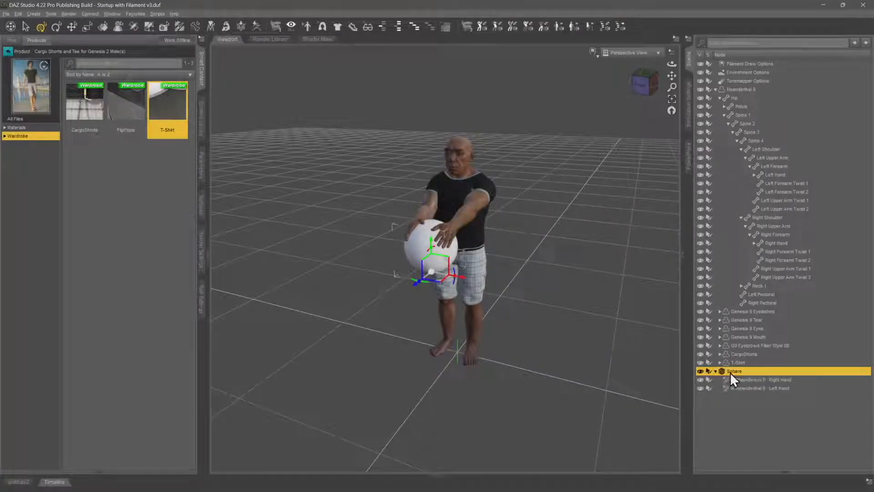
right_drag(551, 325, 542, 296)
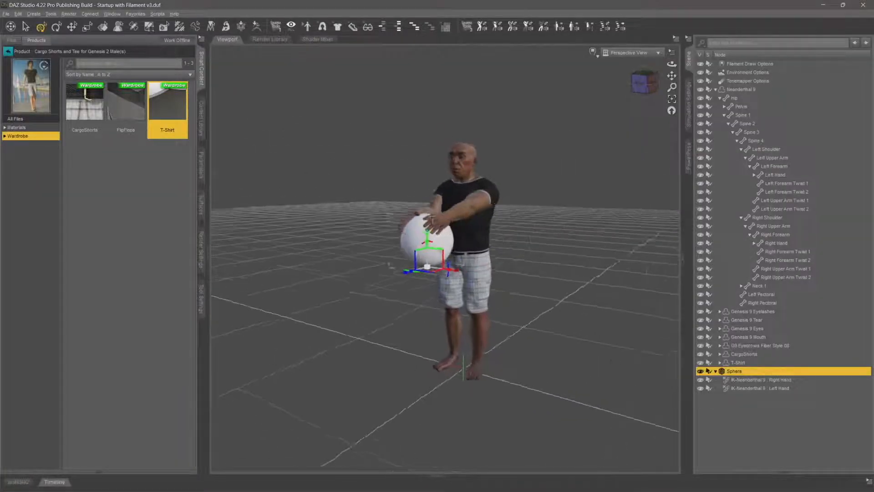
mouse_move(542, 296)
middle_down()
mouse_move(566, 338)
mouse_move(544, 306)
middle_up()
scroll(567, 338, up, 6)
right_drag(544, 306, 521, 295)
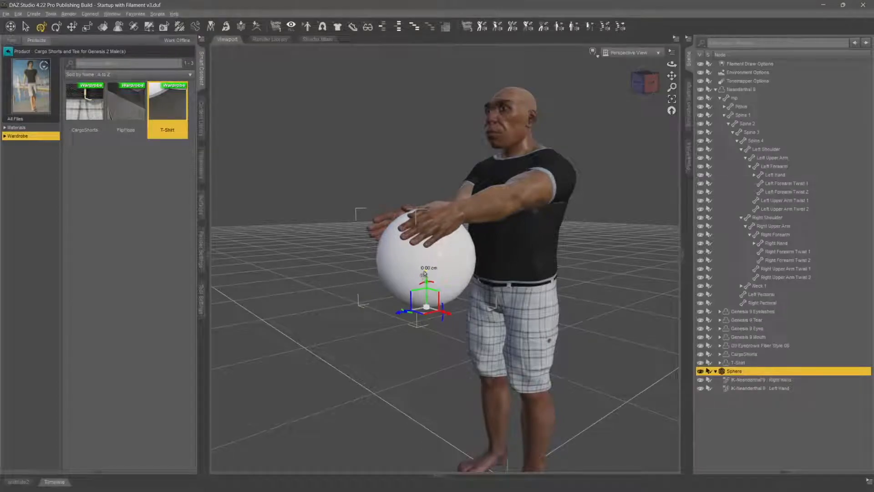
drag(423, 274, 426, 205)
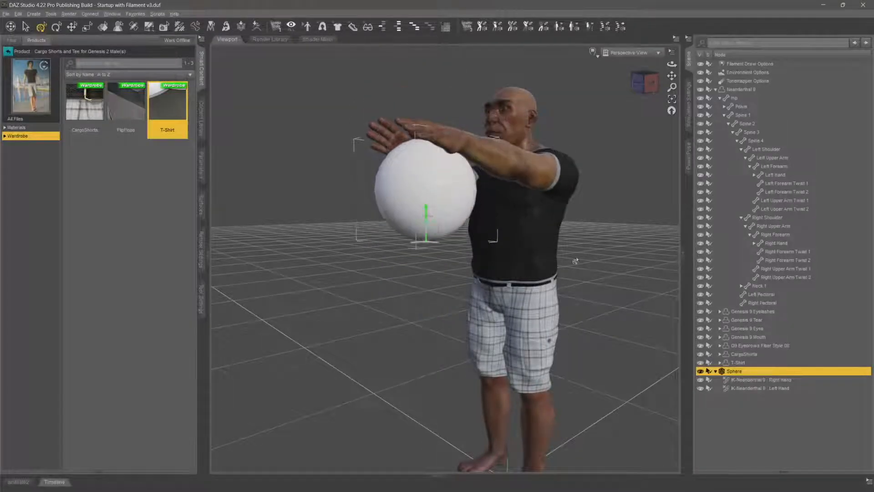
right_drag(576, 261, 464, 266)
scroll(455, 267, down, 6)
middle_drag(439, 228, 453, 263)
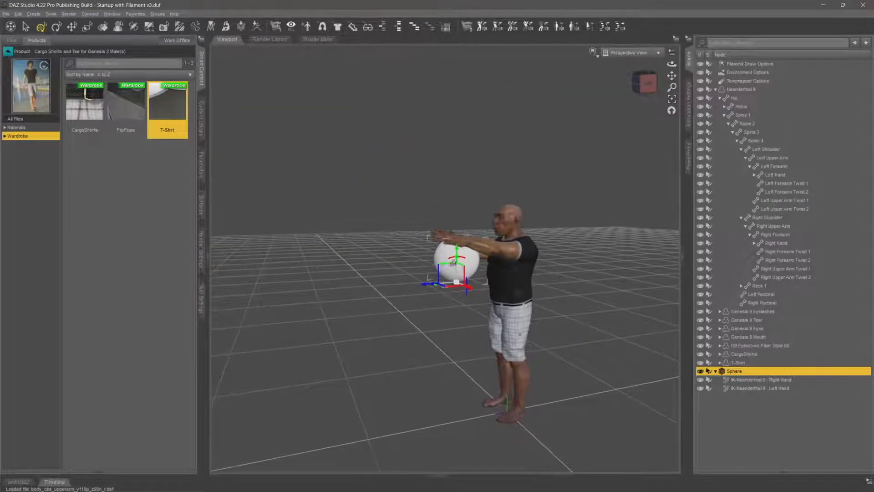
Move the sphere closer, farther, up and down to test the IK arms, leaving it in front of the chest
right_drag(453, 264, 433, 277)
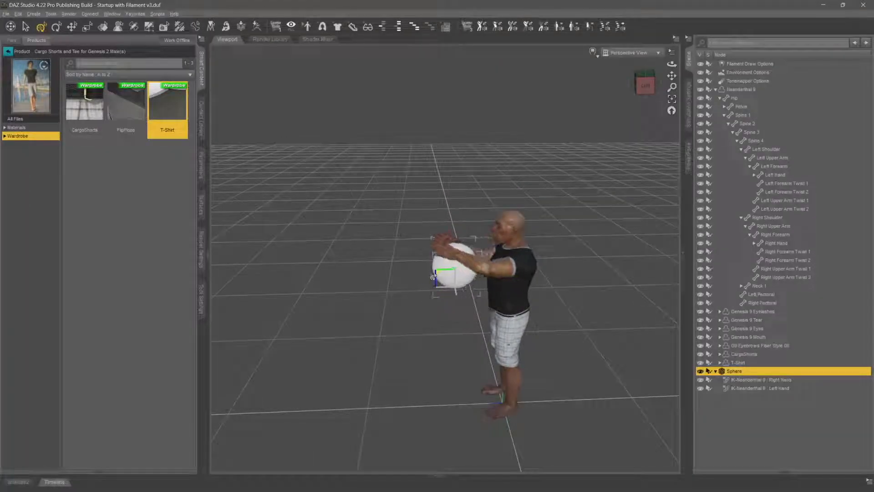
drag(405, 279, 453, 275)
drag(398, 273, 434, 256)
drag(455, 210, 450, 271)
drag(423, 226, 443, 233)
drag(672, 65, 716, 67)
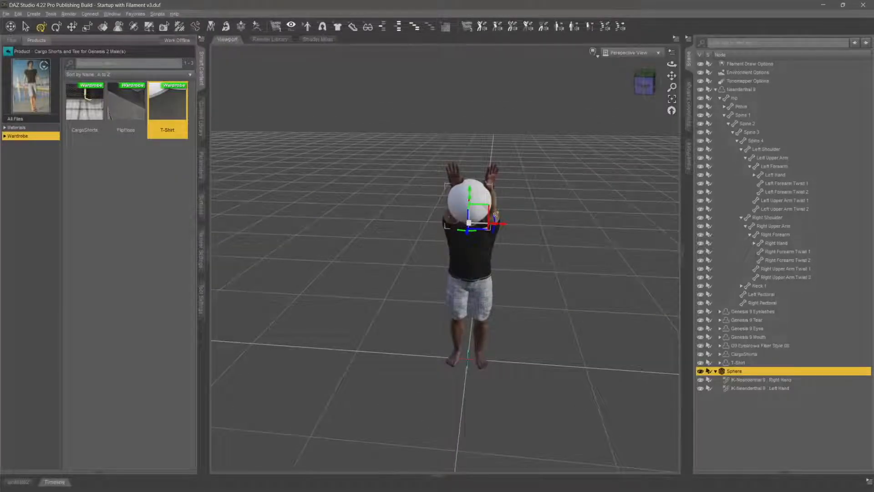
drag(489, 204, 494, 298)
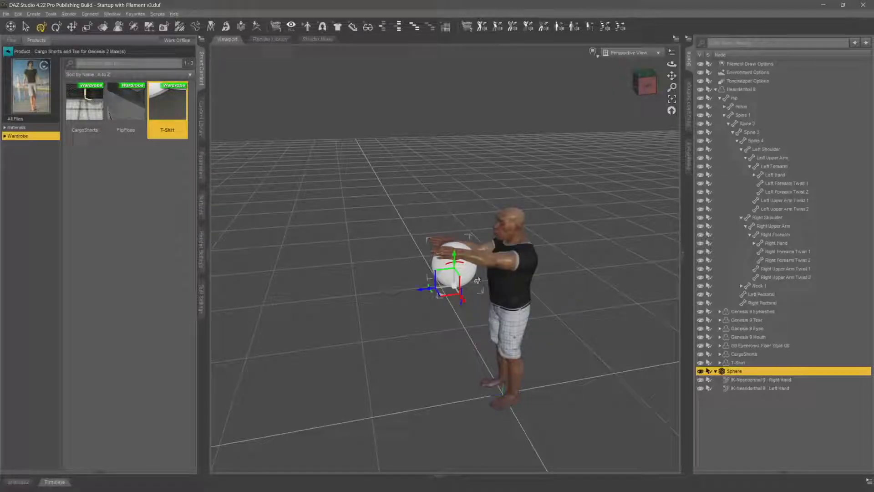
scroll(483, 277, up, 4)
middle_drag(494, 274, 504, 295)
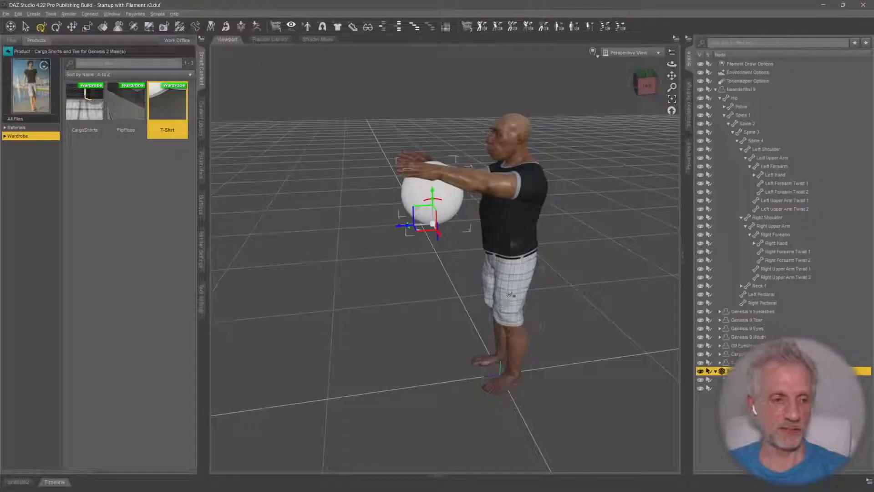
Examine the Iray hardware devices in the advanced render settings, highlight the NVIDIA GeForce RTX 3090 entry, and return to the render settings editor
click(202, 261)
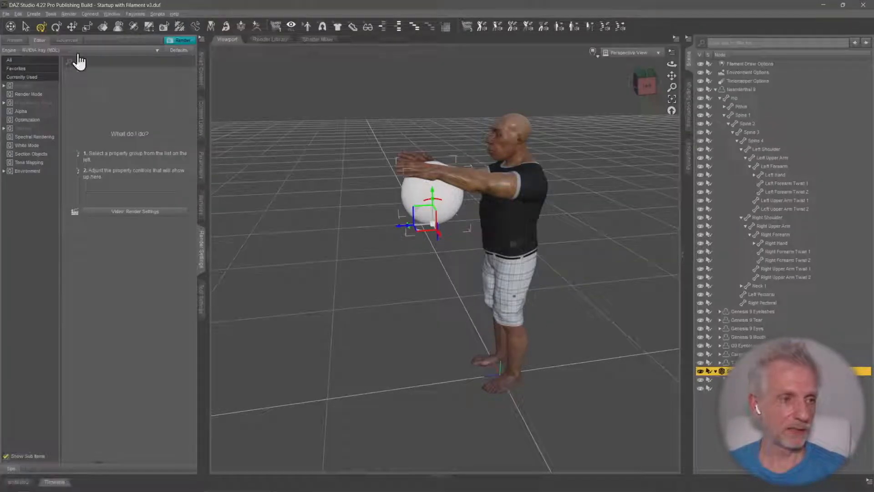
click(68, 40)
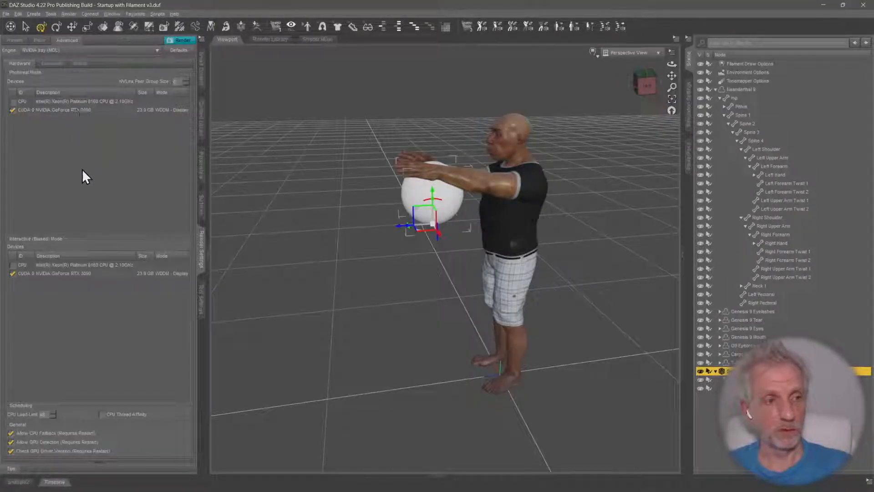
click(93, 110)
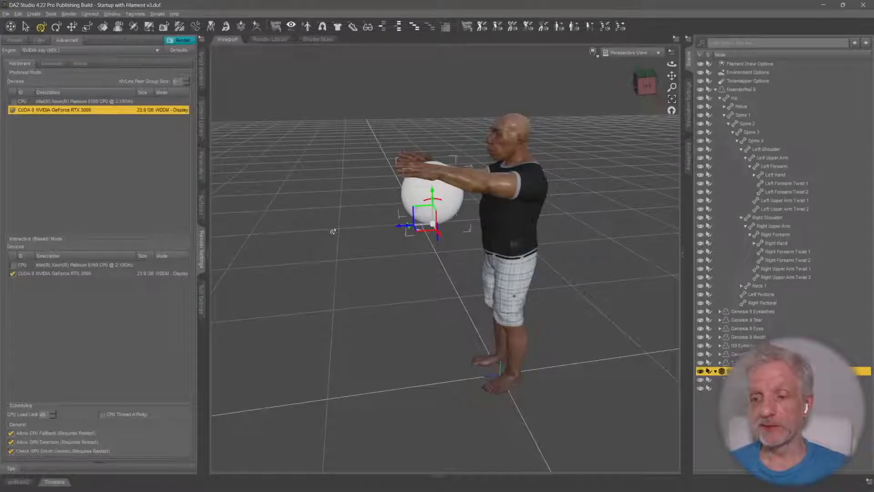
click(40, 40)
middle_drag(350, 276, 350, 313)
scroll(350, 277, up, 2)
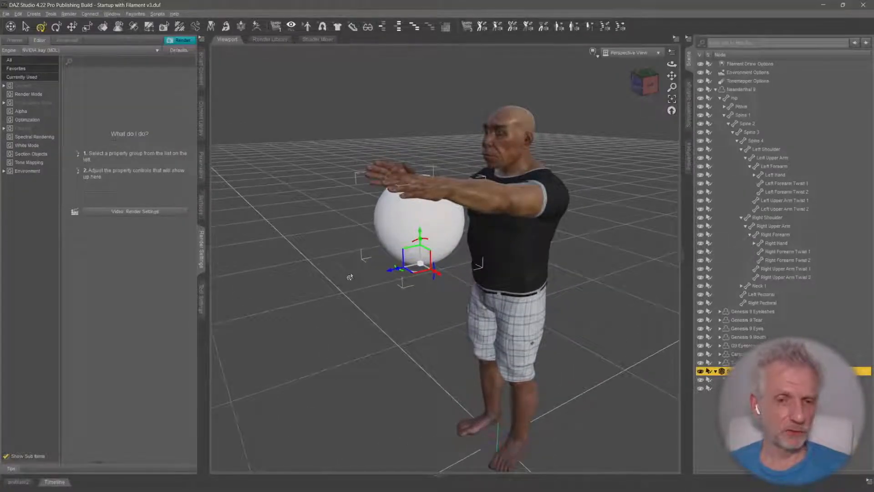
Delete the Right Hand and Left Hand IK chains and the Sphere from the scene
scroll(350, 277, down, 1)
middle_drag(350, 277, 339, 269)
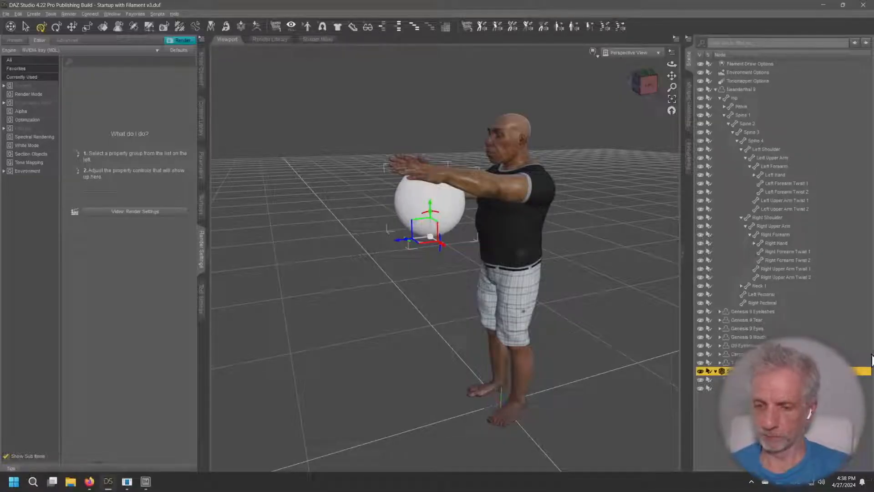
click(716, 90)
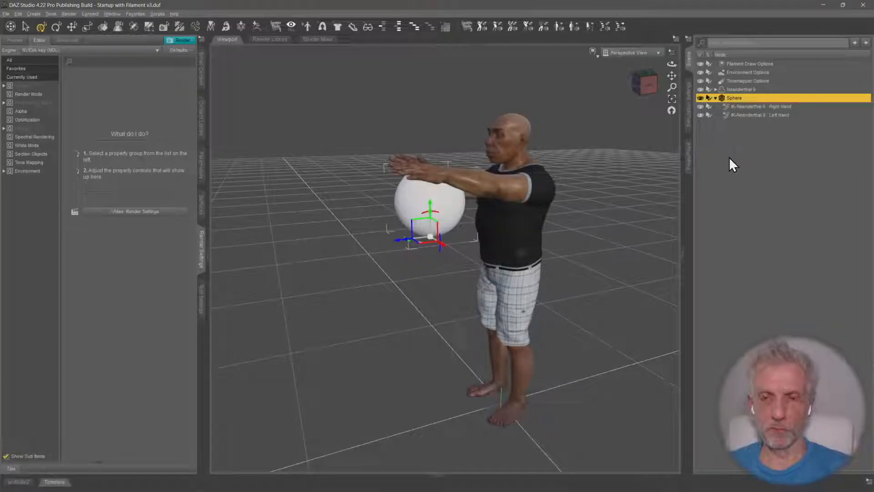
click(758, 108)
ctrl+click(763, 116)
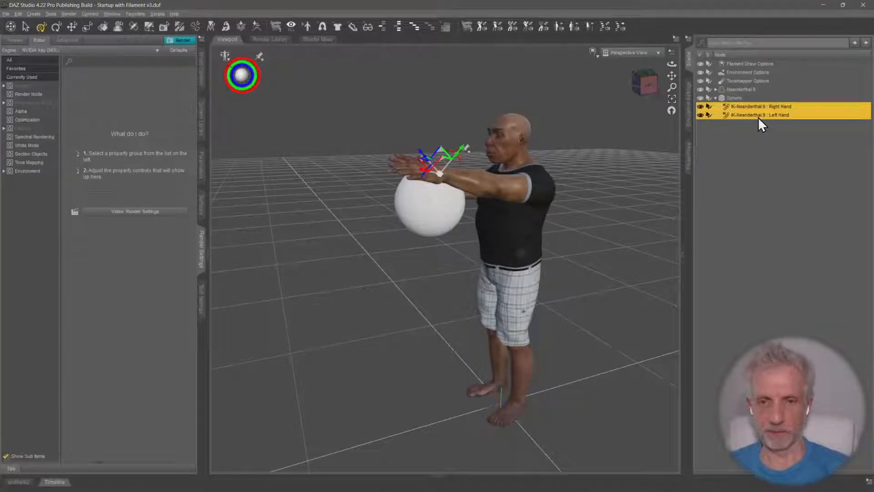
key(Delete)
key(Delete)
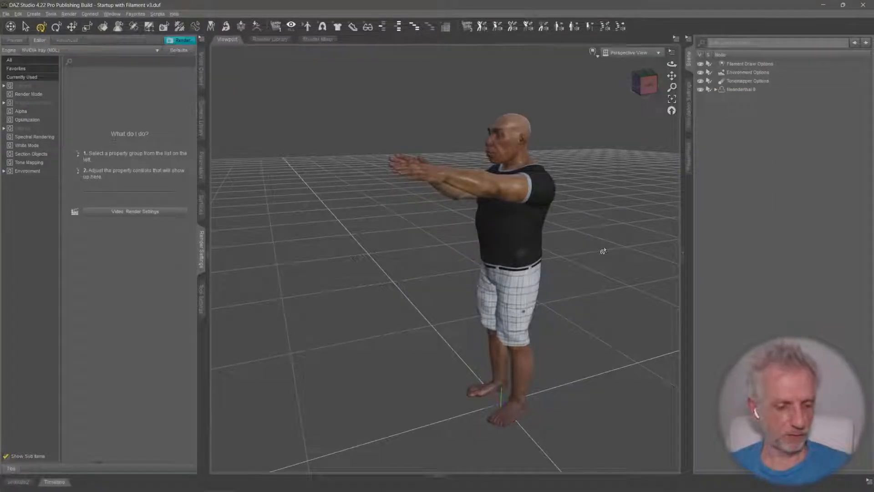
Select the Neanderthal 9 figure and restore its default pose with the arms lowered
click(740, 90)
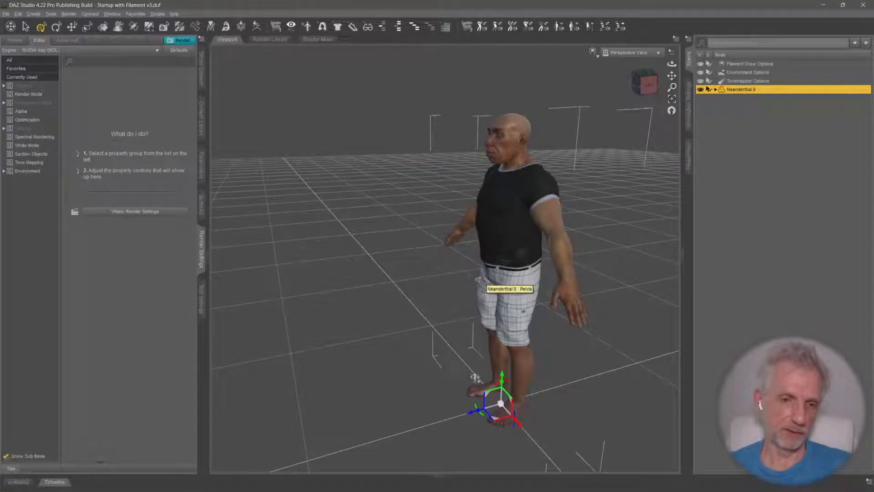
scroll(450, 283, up, 3)
scroll(450, 283, down, 6)
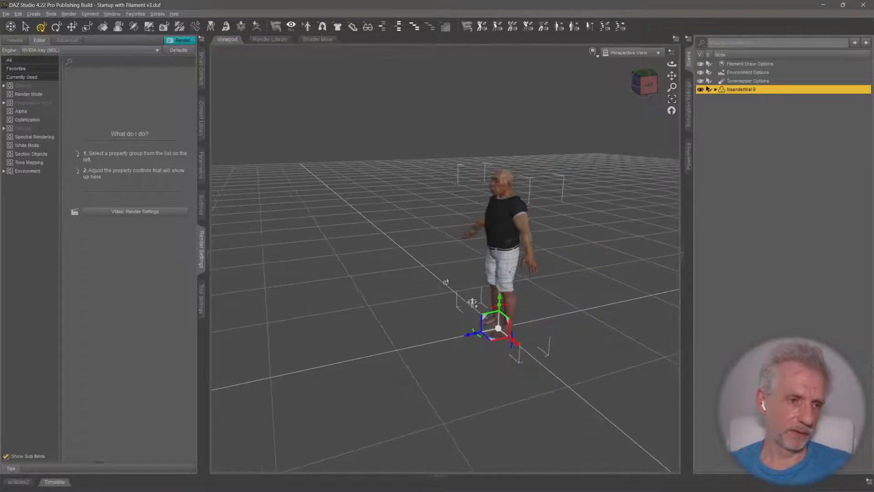
Load the Luxury Car 1950 prop from the Transportation products into the scene
click(202, 74)
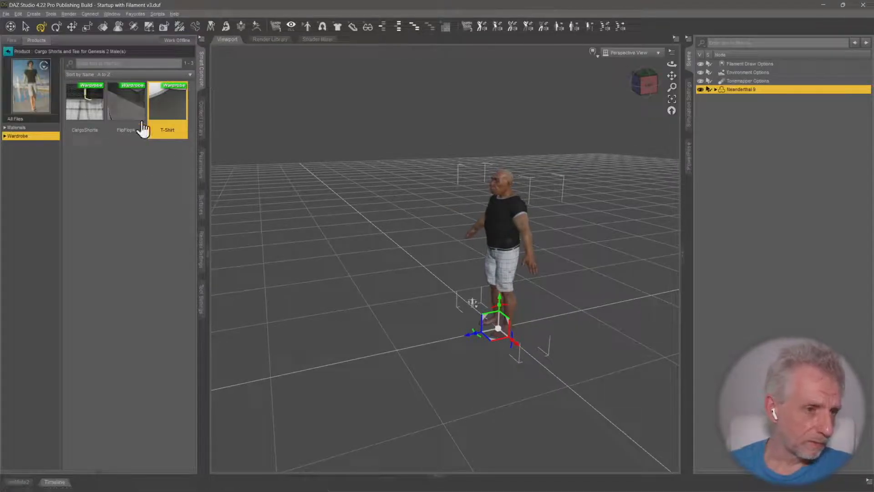
click(14, 64)
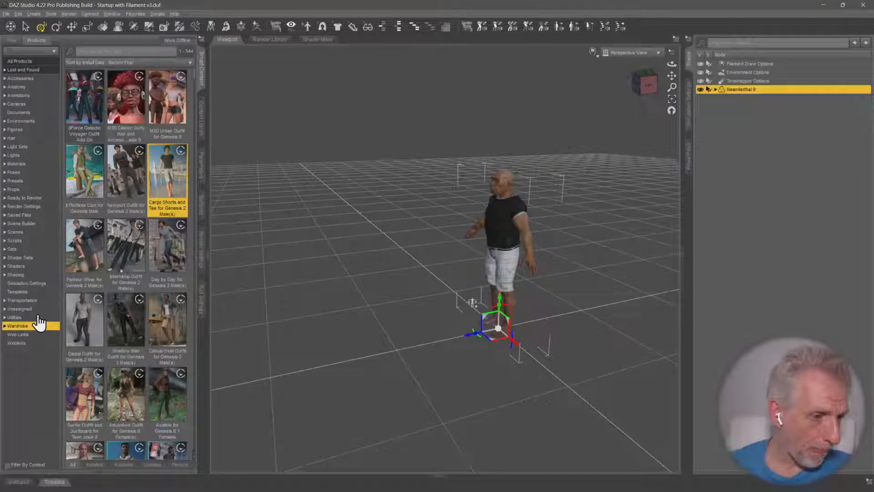
click(38, 300)
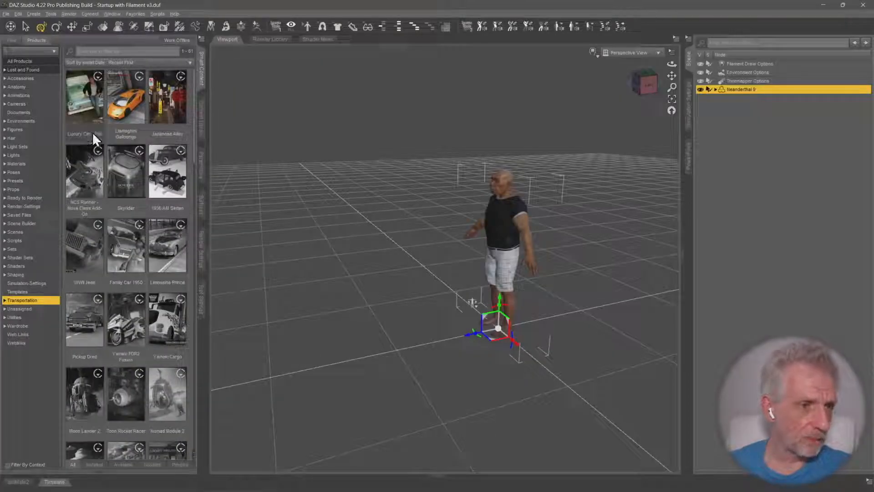
click(86, 114)
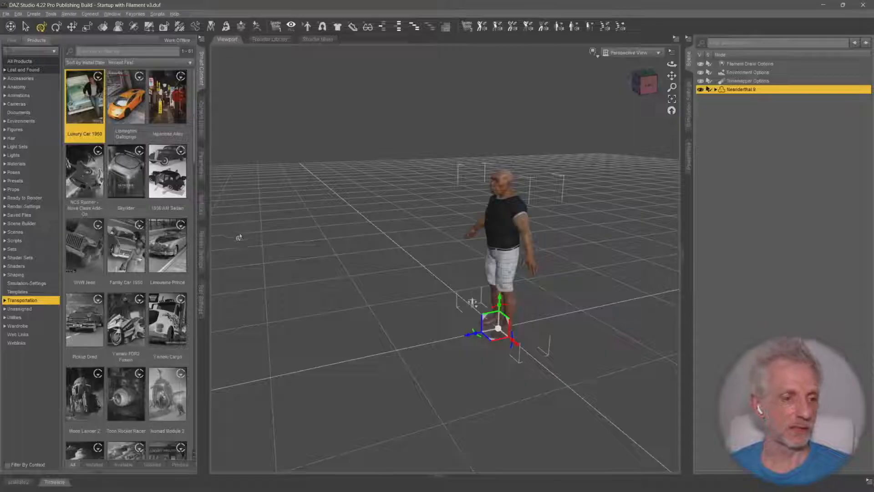
double_click(89, 113)
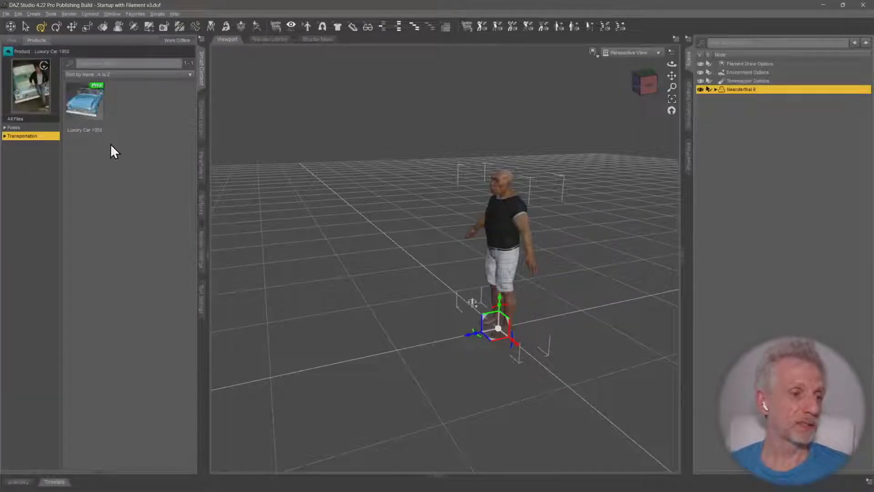
double_click(89, 115)
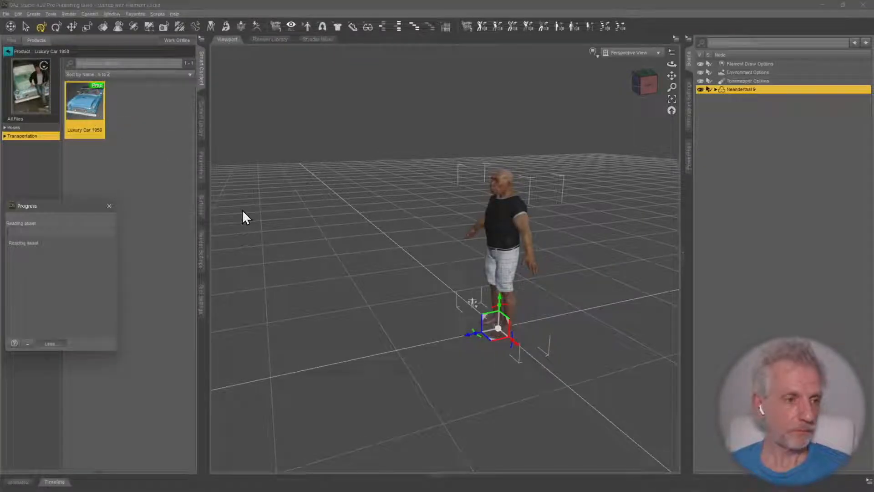
Select the roof of the Luxury Car 1950 and hide it to expose the seats
mouse_move(447, 320)
ctrl+alt+mouse_down()
mouse_move(430, 323)
mouse_move(433, 314)
mouse_move(434, 321)
ctrl+alt+mouse_up()
scroll(432, 315, down, 3)
ctrl+alt+drag(450, 278, 631, 366)
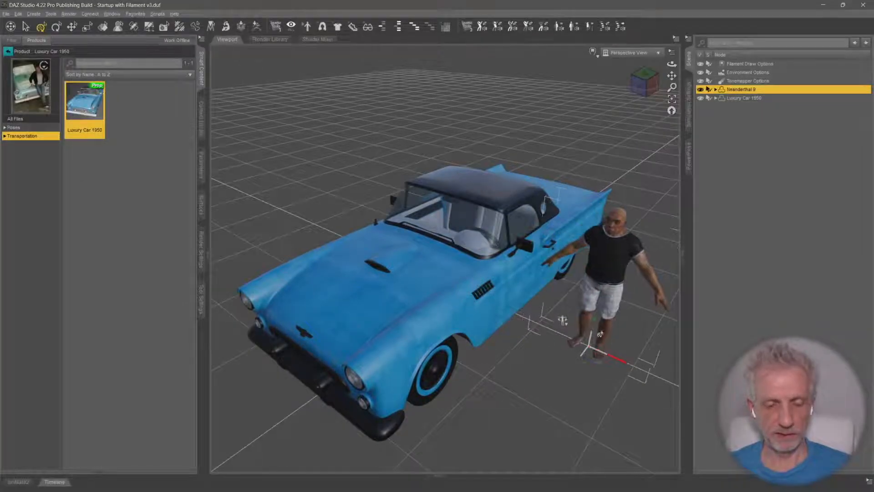
ctrl+alt+drag(597, 289, 565, 263)
ctrl+alt+right_drag(566, 262, 514, 281)
scroll(566, 260, up, 3)
ctrl+alt+drag(566, 260, 533, 262)
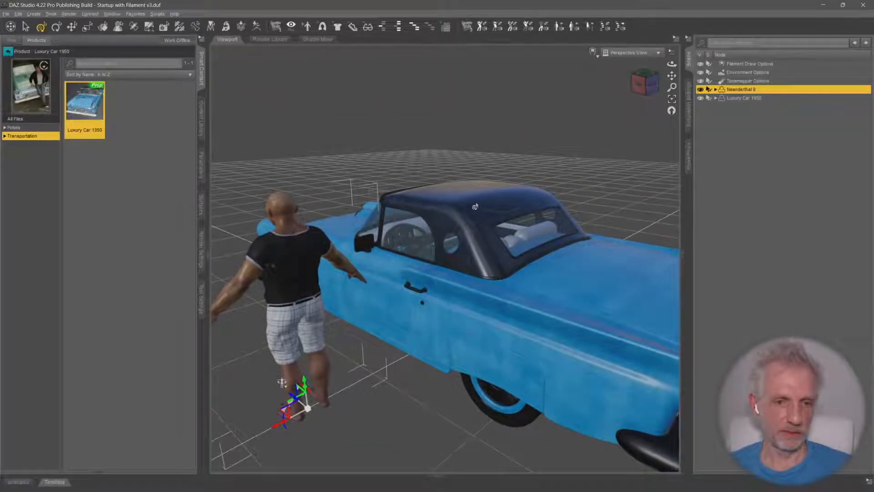
click(474, 207)
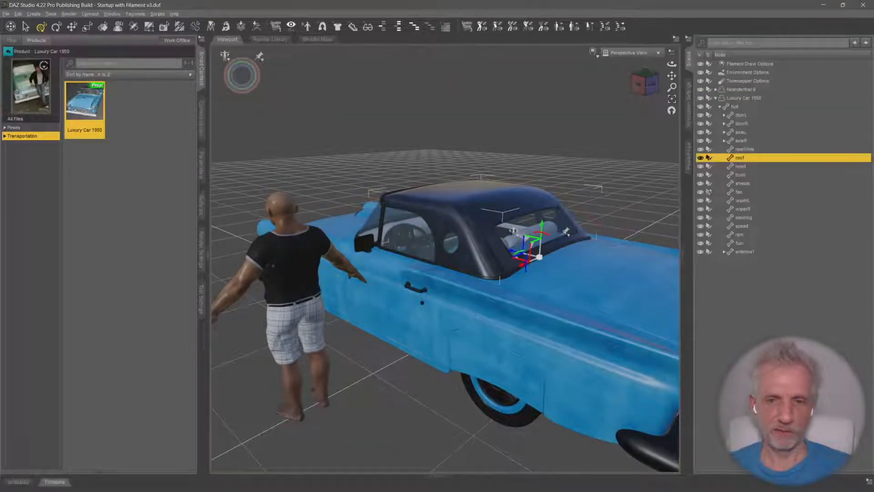
click(700, 157)
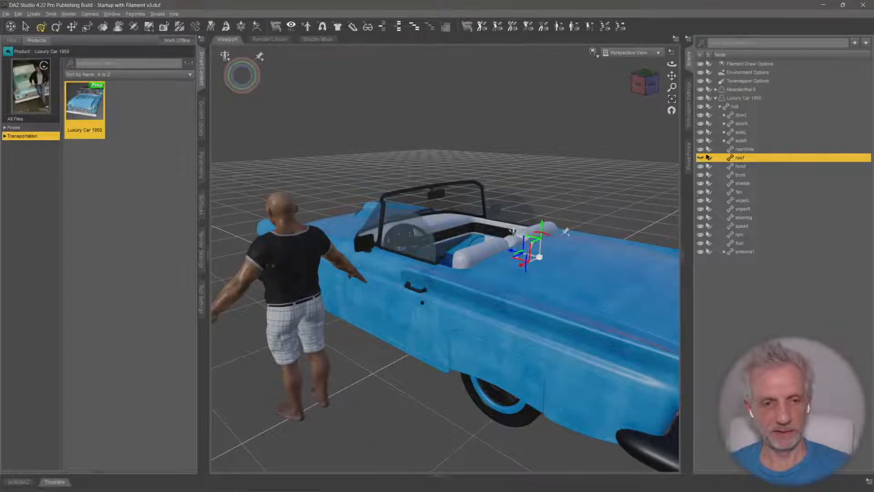
Select the car's left door beside the figure and rotate it open outward
ctrl+alt+drag(592, 191, 672, 164)
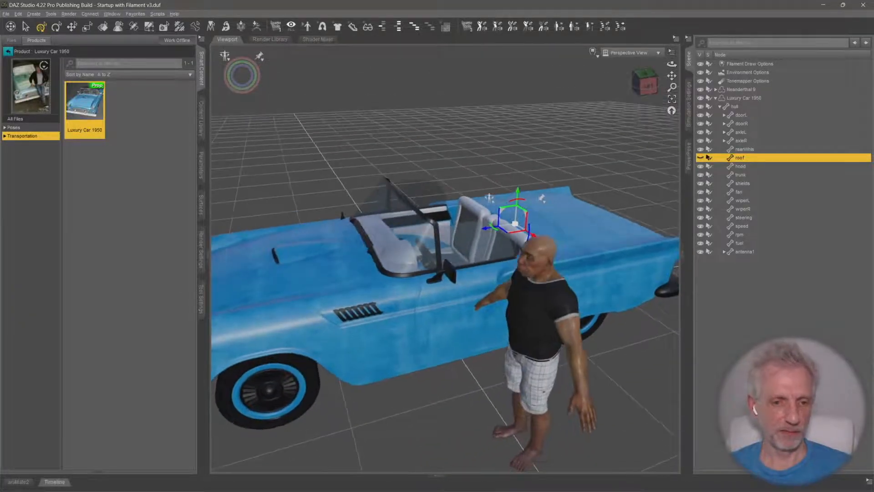
click(444, 315)
ctrl+alt+drag(474, 301, 361, 204)
drag(233, 64, 185, 65)
ctrl+alt+drag(392, 111, 392, 112)
ctrl+alt+right_drag(392, 112, 432, 110)
scroll(395, 116, down, 2)
ctrl+alt+drag(437, 218, 450, 224)
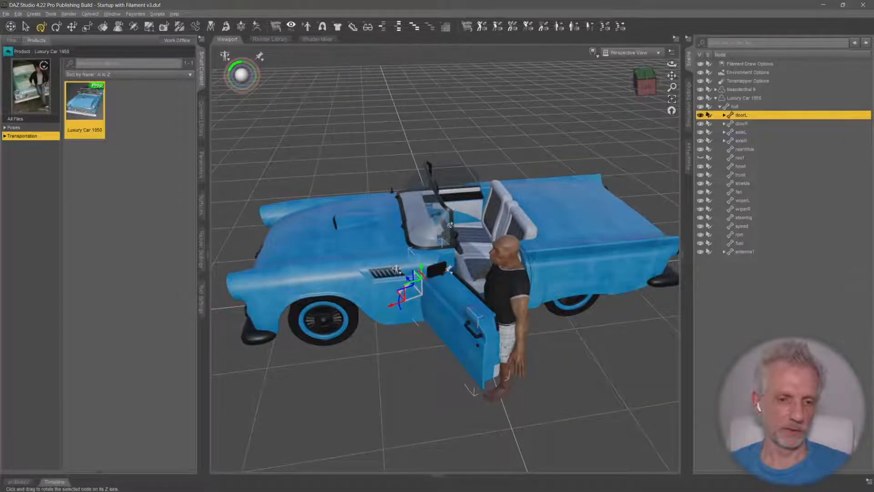
Select the car's hood, rotate it upright and examine the engine beneath it
click(383, 244)
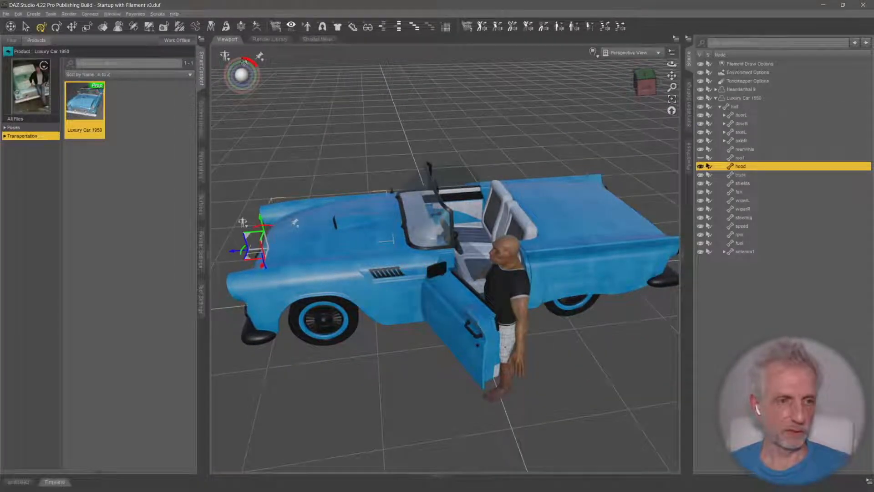
mouse_move(252, 62)
mouse_down()
mouse_move(268, 62)
mouse_move(247, 62)
mouse_move(255, 62)
mouse_up()
scroll(260, 56, up, 10)
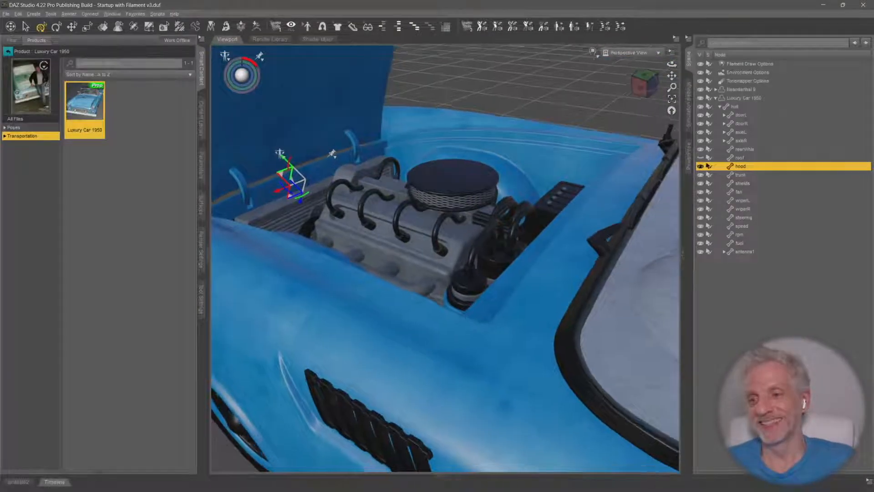
scroll(327, 147, down, 5)
scroll(326, 147, down, 6)
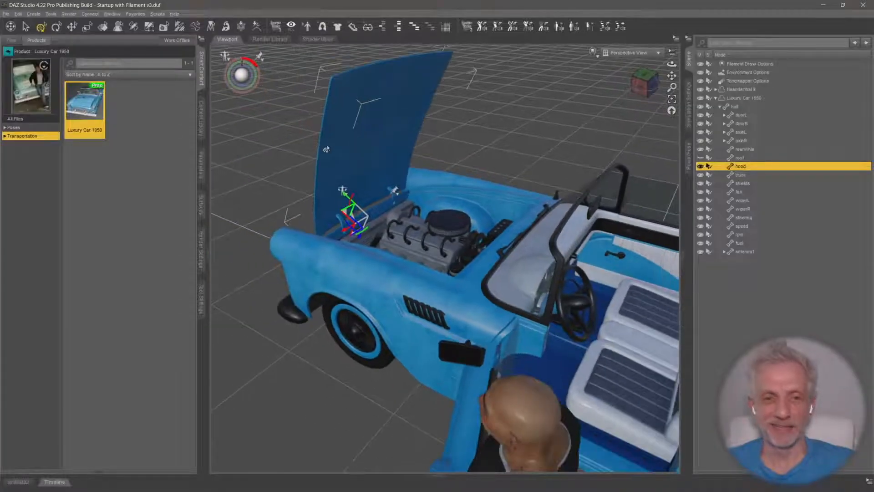
Rotate the car's hood back down until it is closed
middle_drag(277, 90, 348, 59)
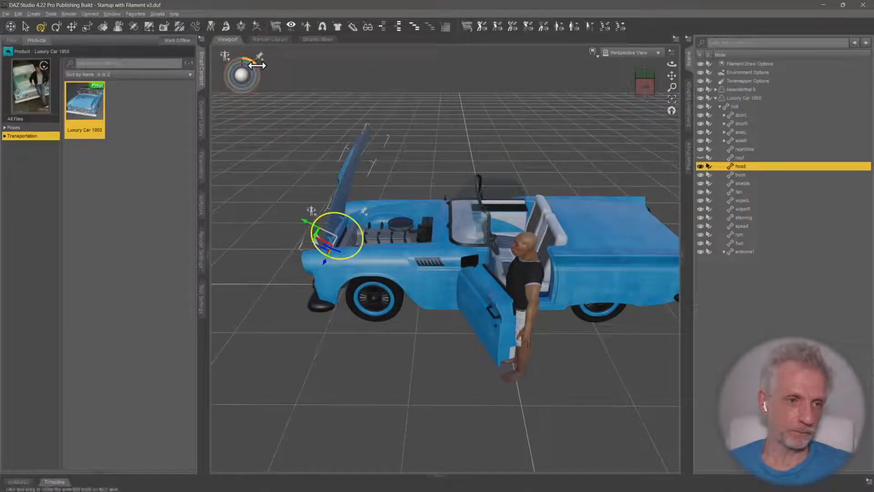
drag(242, 62, 253, 66)
middle_drag(319, 78, 268, 98)
Select the steering wheel, frame it in close-up and rotate it to test its movement
middle_drag(553, 221, 509, 219)
scroll(509, 220, up, 3)
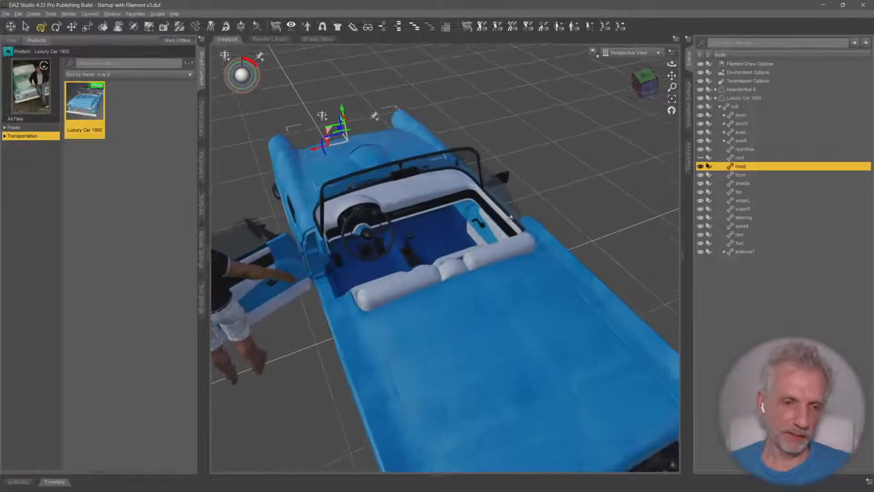
click(365, 233)
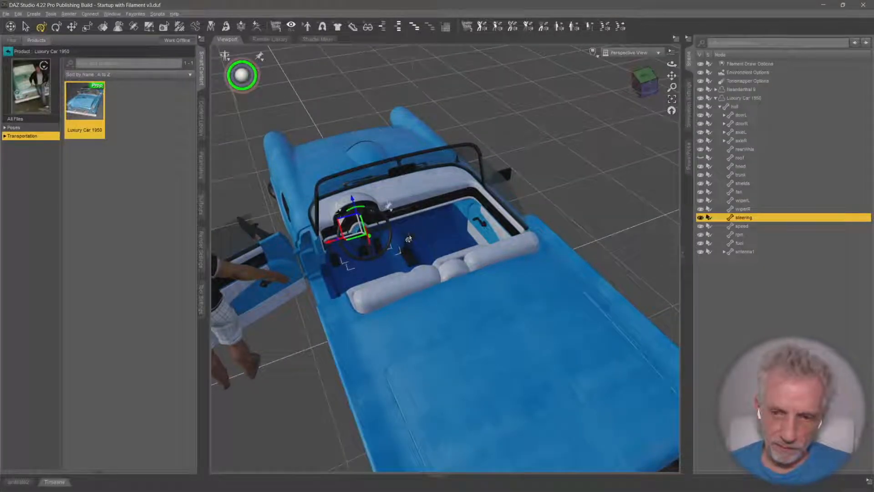
click(408, 239)
click(364, 235)
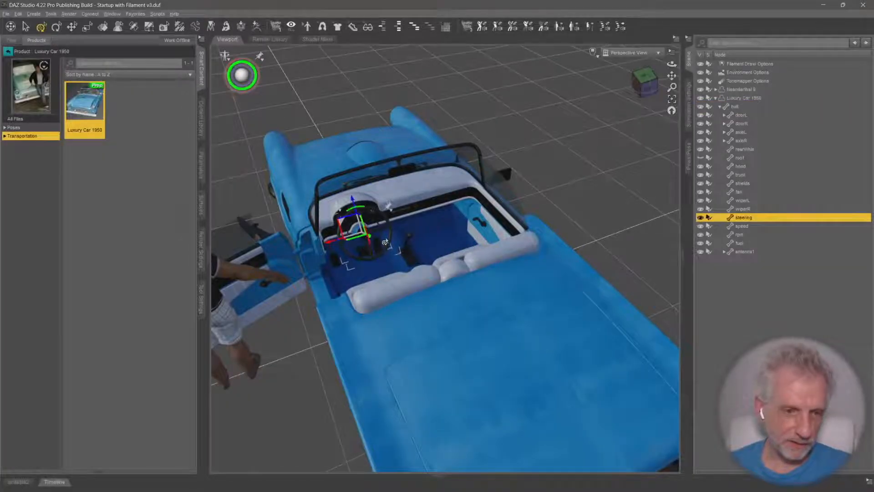
ctrl+alt+drag(387, 242, 456, 220)
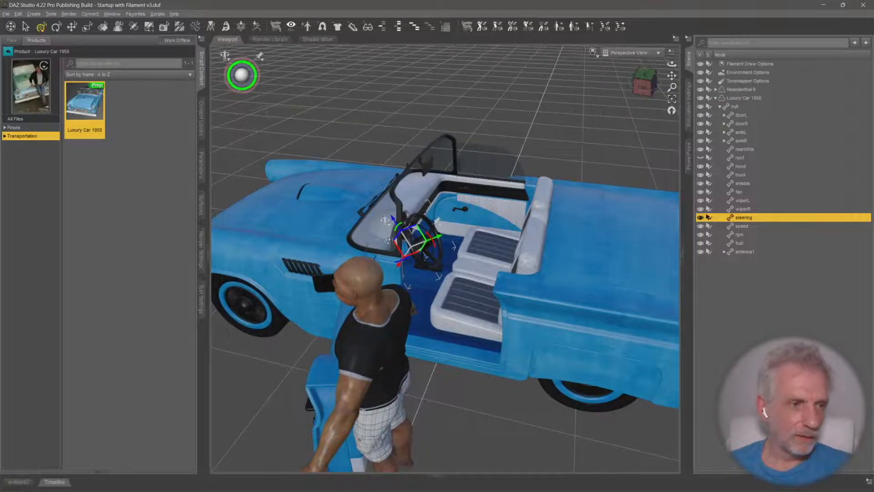
click(26, 27)
key(f)
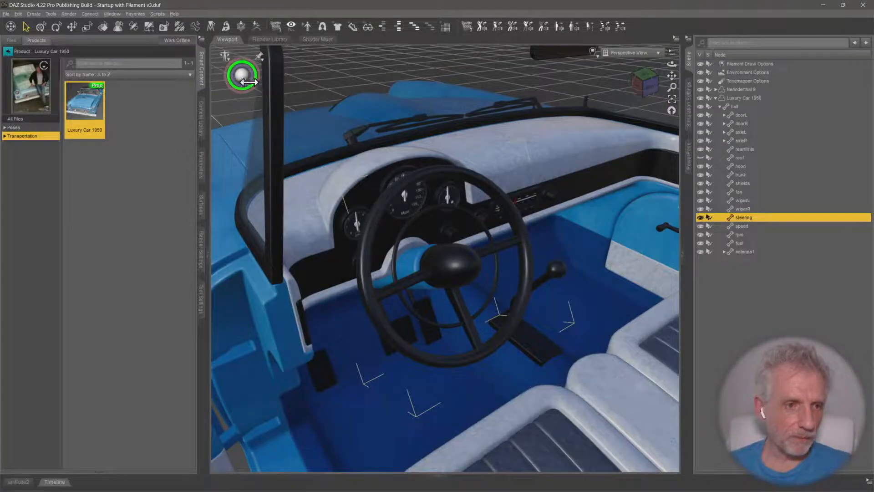
mouse_move(248, 82)
mouse_down()
mouse_move(278, 82)
mouse_move(259, 82)
mouse_up()
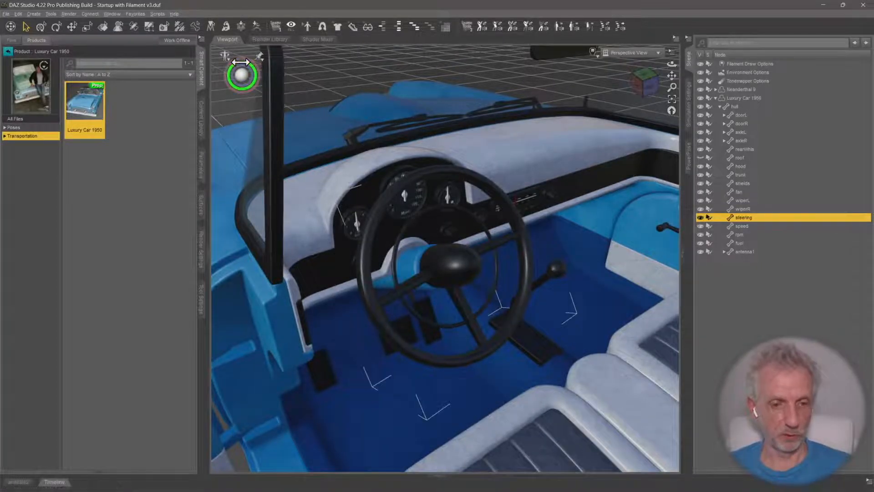
middle_drag(336, 135, 412, 197)
Select the Neanderthal 9 figure and move it backward toward the car's rear, clear of the open door
scroll(385, 134, down, 5)
scroll(385, 136, down, 3)
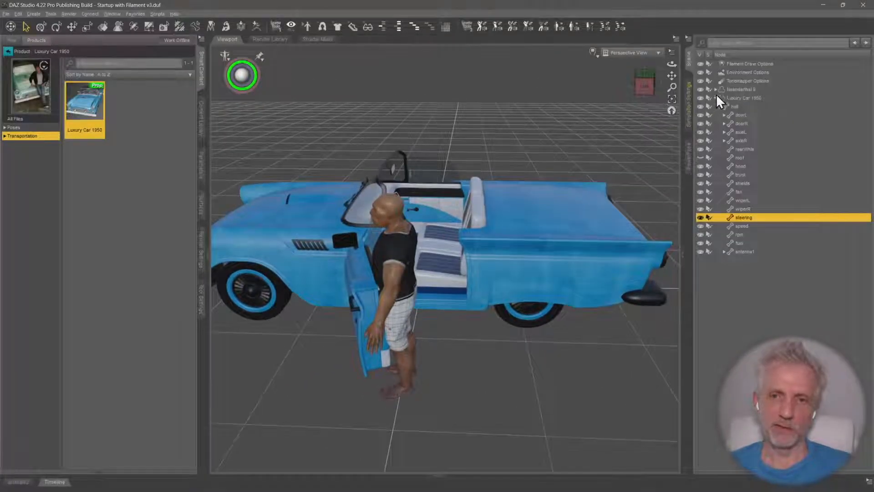
click(716, 98)
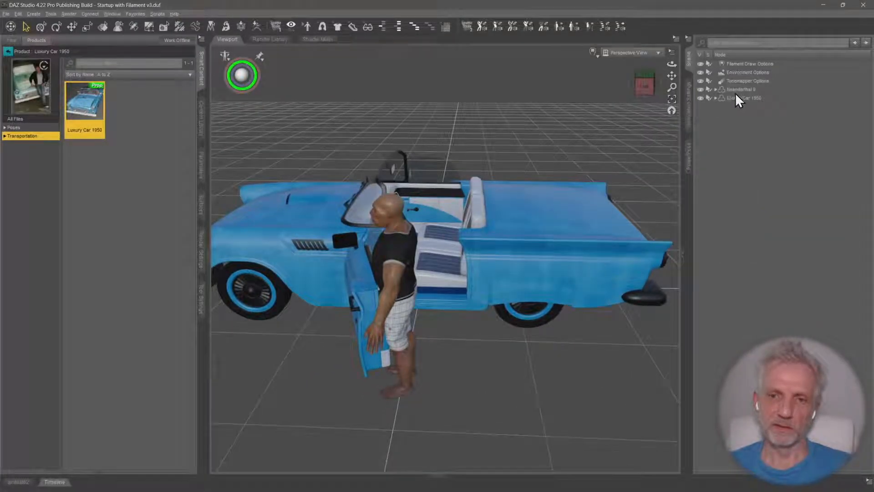
click(738, 90)
scroll(486, 253, up, 3)
middle_drag(498, 252, 490, 251)
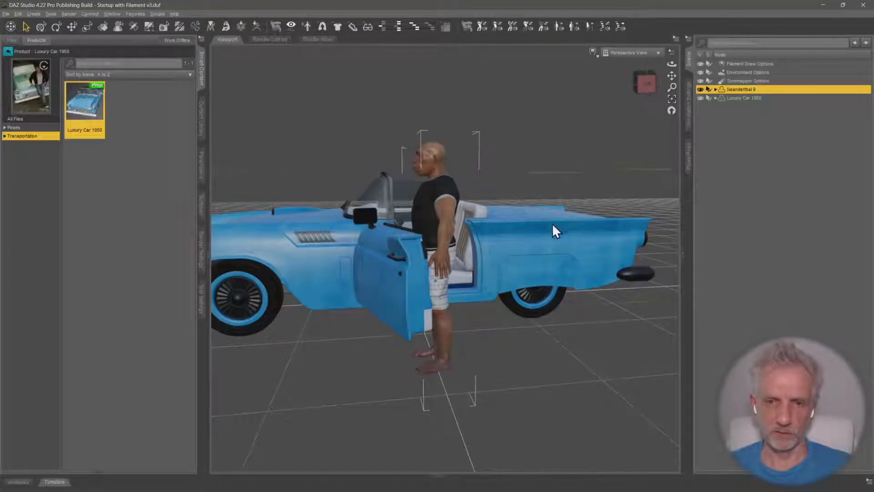
click(41, 27)
drag(401, 368, 445, 369)
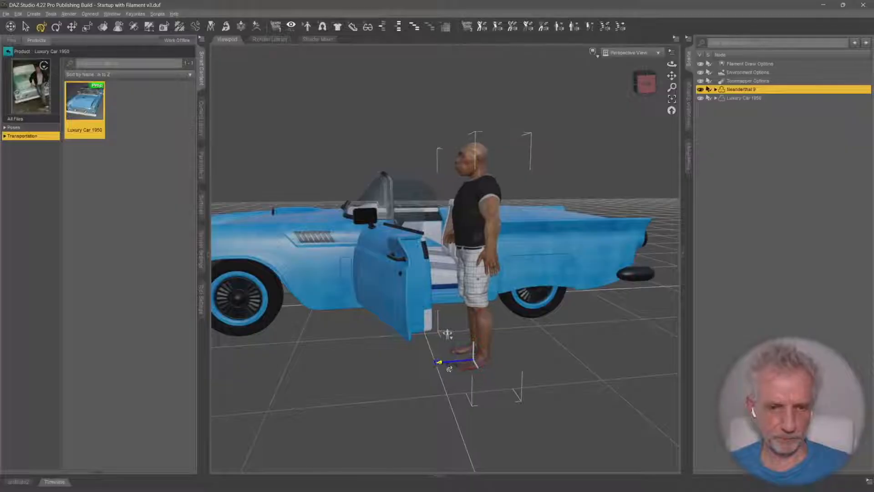
middle_drag(473, 334, 450, 353)
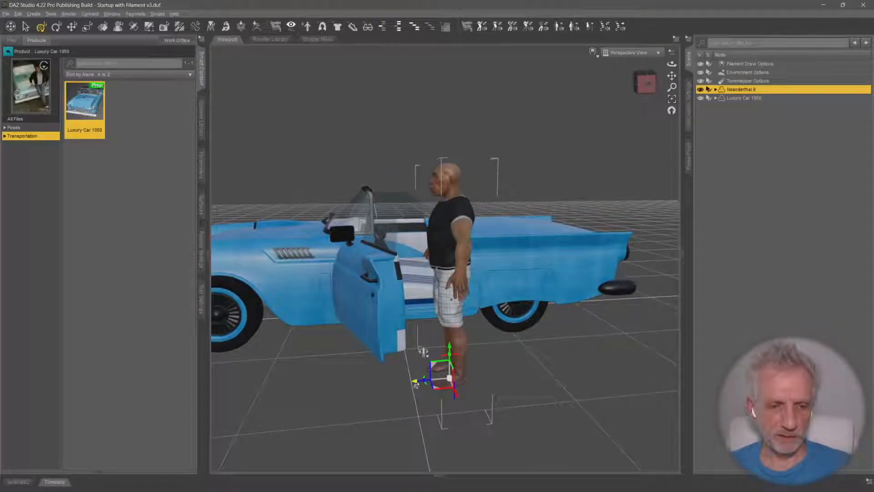
drag(416, 385, 457, 384)
Pose the Neanderthal 9 figure's legs for sitting with PowerPose, raising both thighs forward and bending both shins down
click(689, 155)
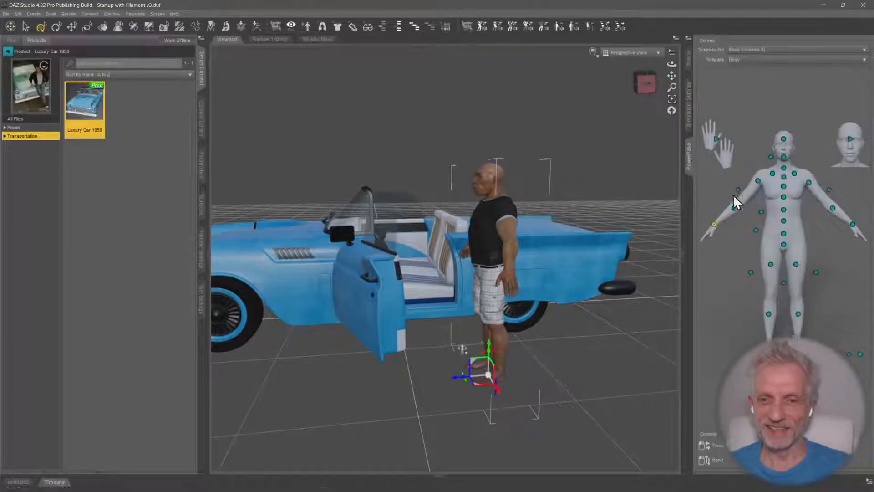
drag(771, 268, 771, 186)
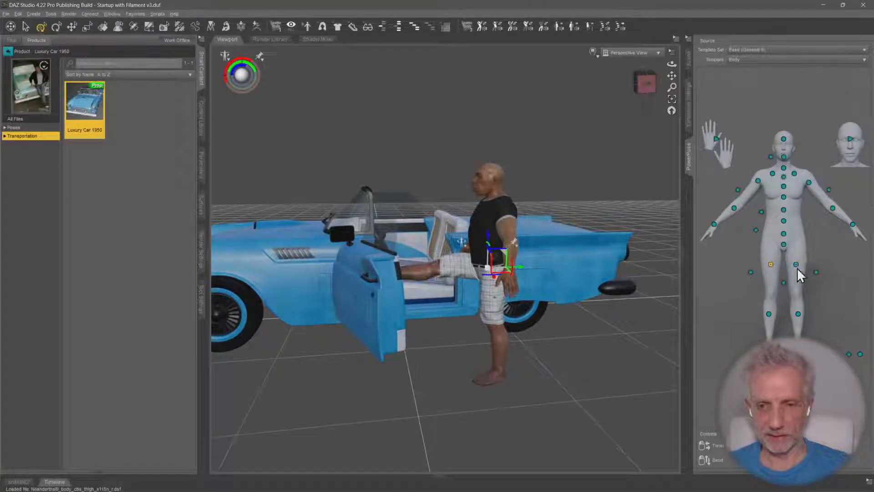
drag(795, 265, 792, 189)
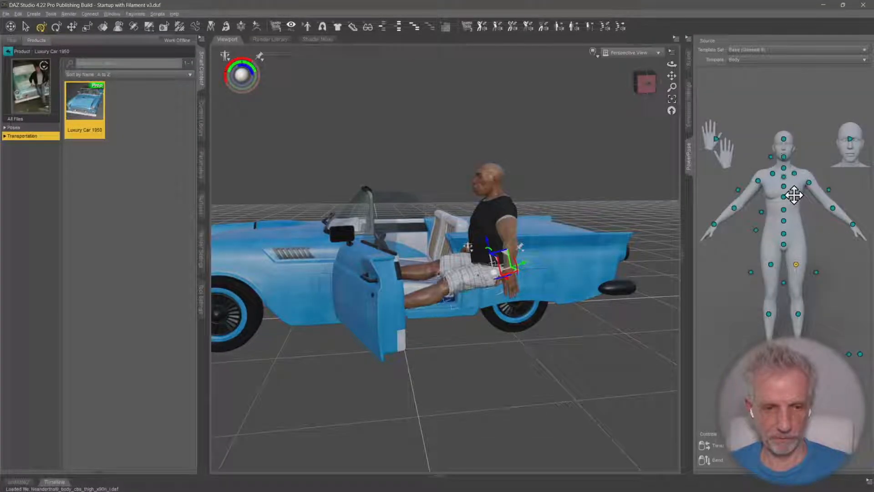
click(768, 314)
drag(766, 329, 766, 387)
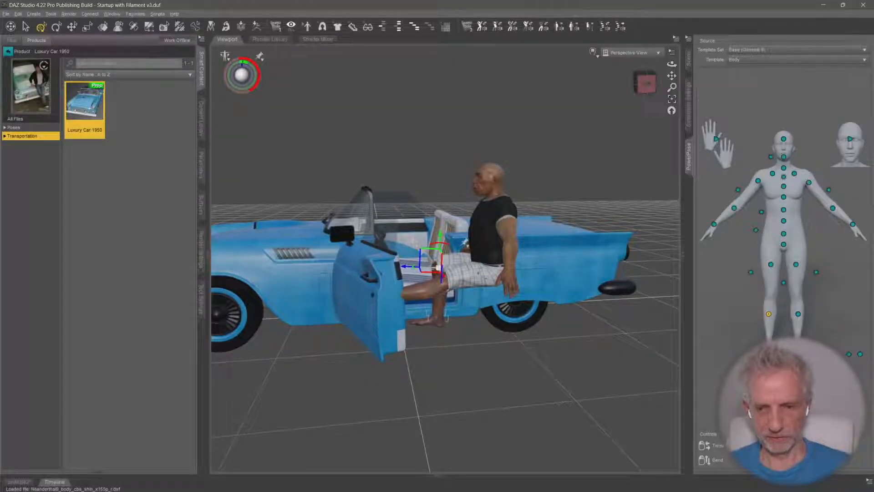
drag(799, 318, 798, 383)
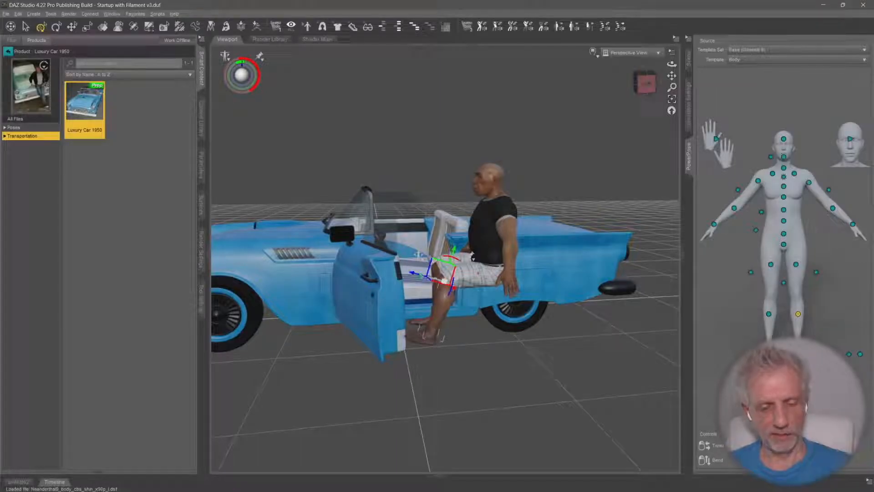
Select the figure's hip and move it sideways into the car, then forward and down onto the driver's seat
mouse_move(672, 64)
mouse_down()
mouse_move(620, 107)
mouse_move(674, 59)
mouse_up()
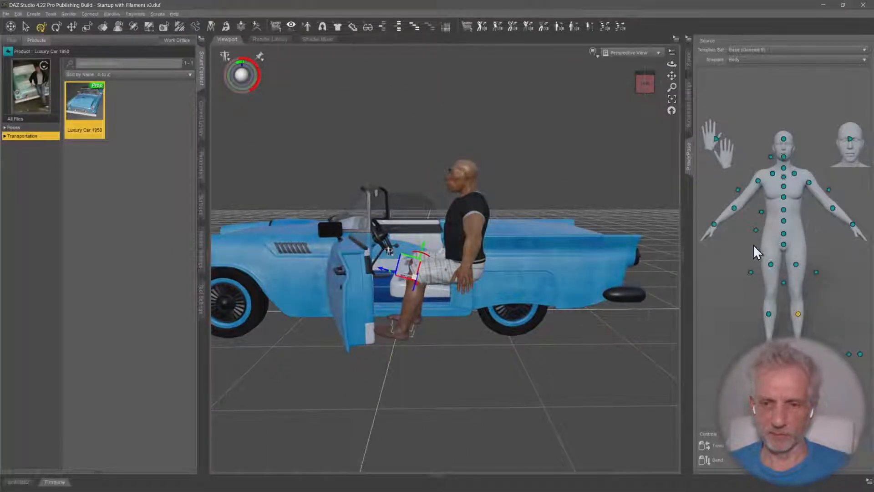
click(783, 235)
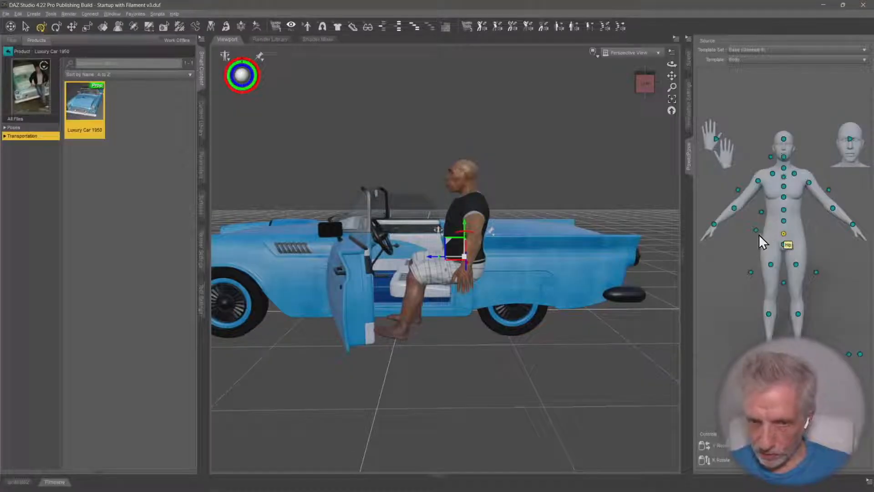
drag(469, 236, 472, 236)
middle_drag(472, 236, 376, 321)
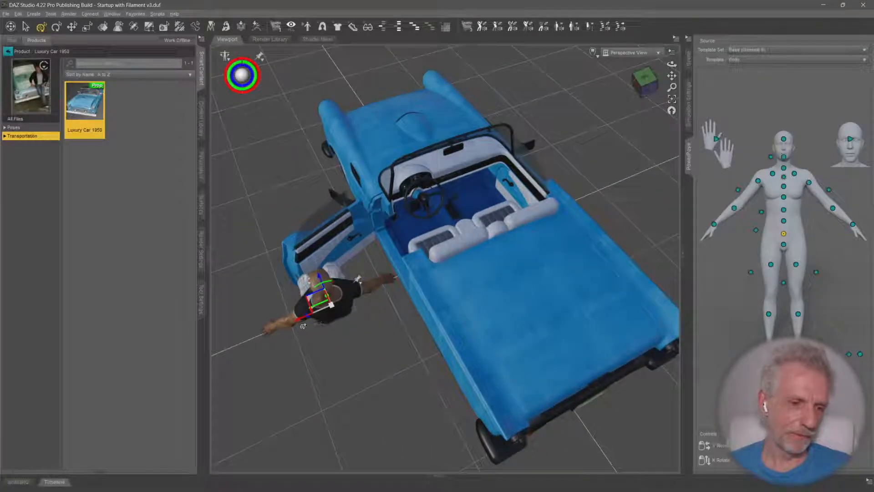
drag(297, 324, 399, 281)
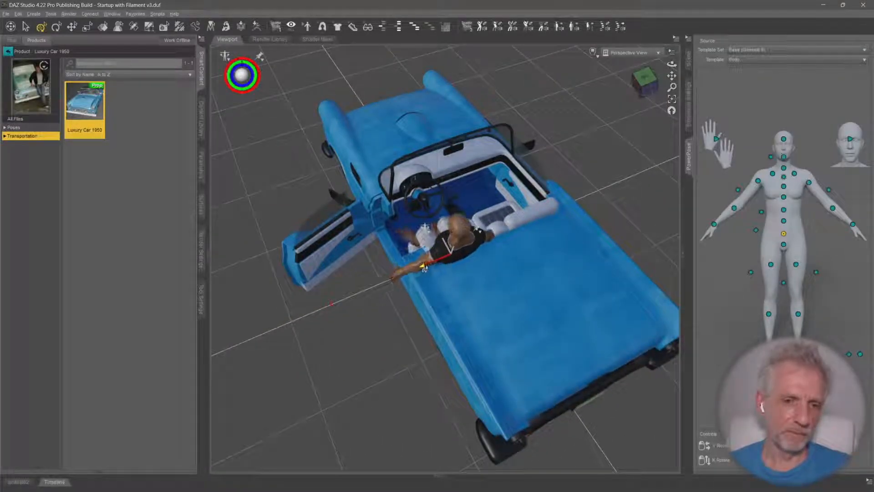
middle_drag(391, 292, 476, 241)
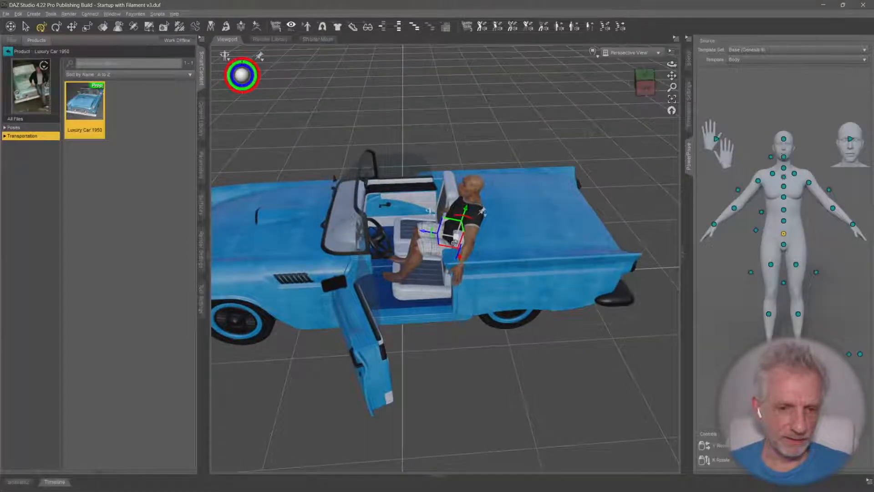
mouse_move(419, 233)
mouse_down()
mouse_move(403, 241)
mouse_move(419, 241)
mouse_up()
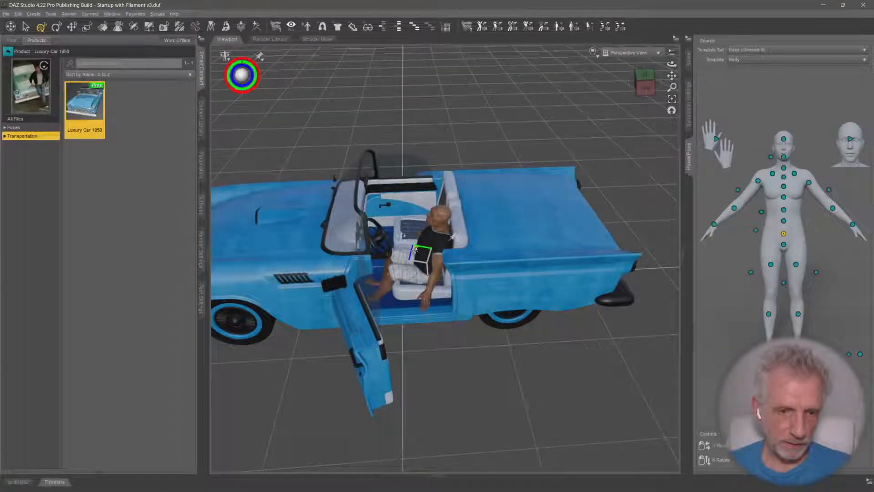
Frame the seated figure and fine-tune the hip position so the body rests on the seat cushion
key(f)
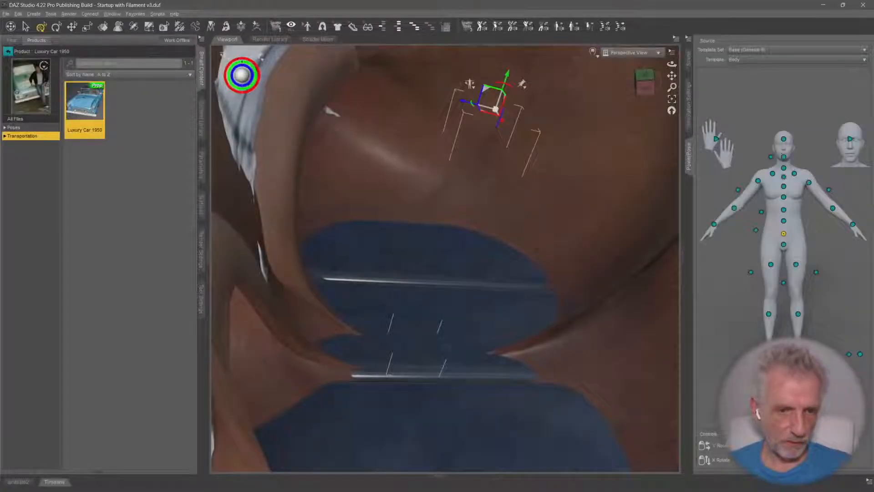
scroll(428, 242, down, 2)
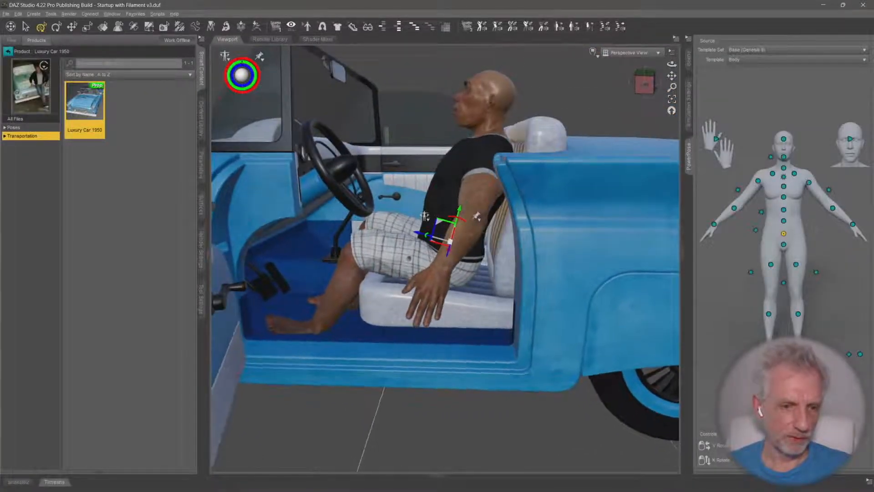
middle_drag(441, 228, 471, 269)
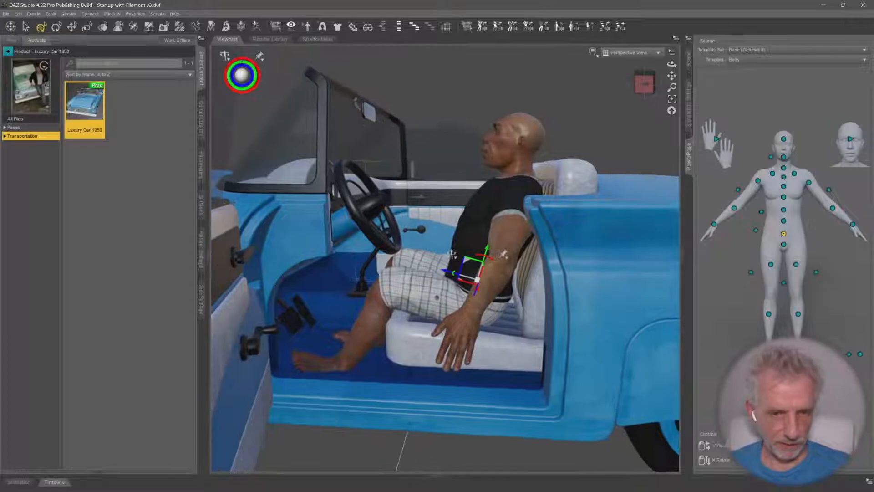
middle_drag(409, 249, 412, 263)
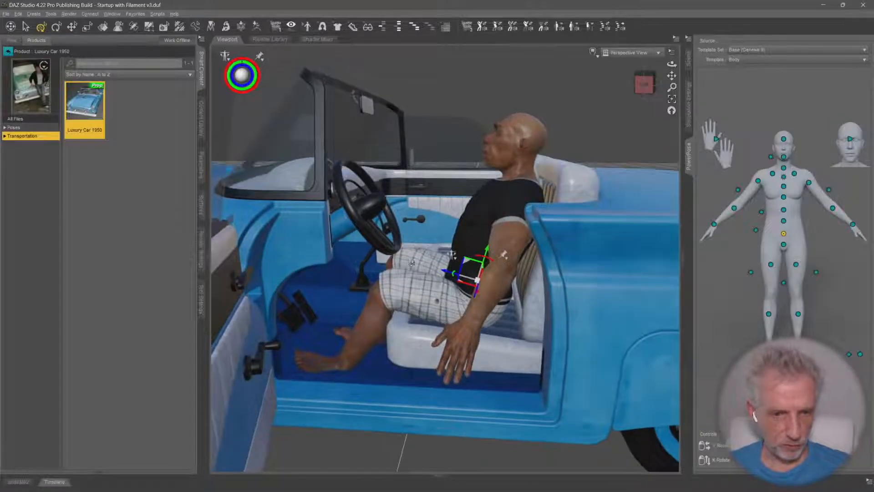
drag(442, 273, 481, 266)
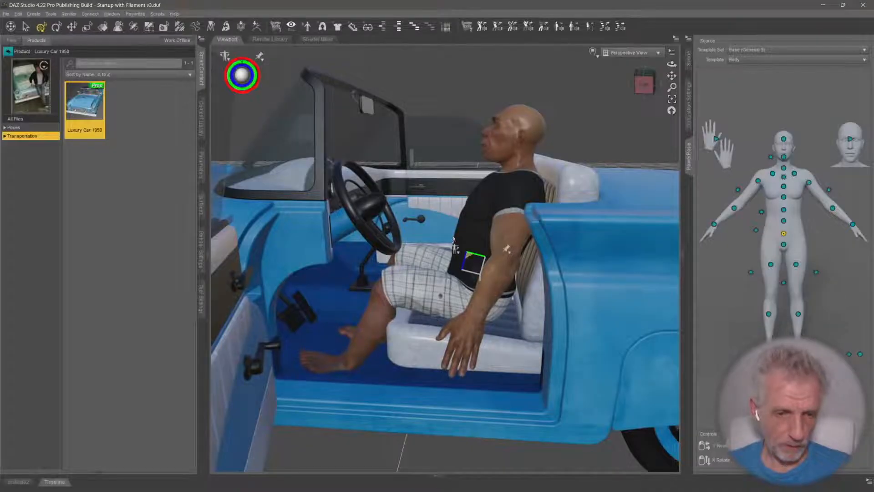
Rotate the figure's right upper arm forward so that the hand reaches toward the steering wheel
middle_drag(454, 240, 392, 265)
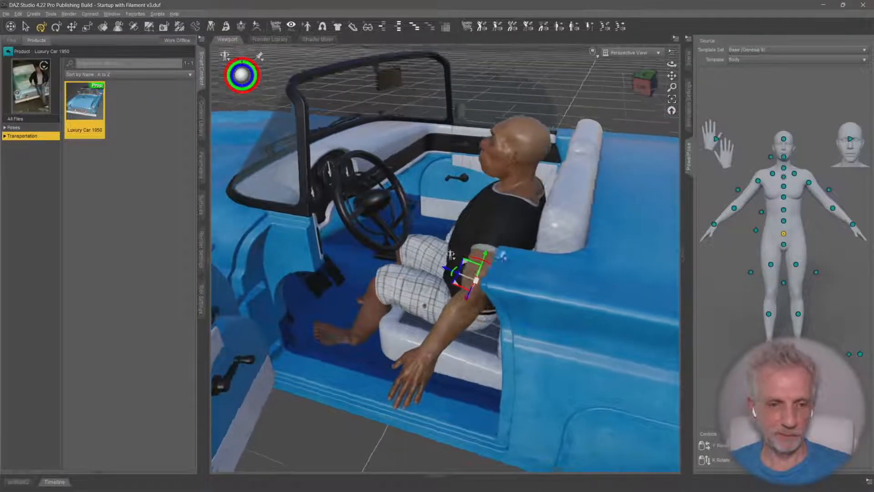
middle_drag(673, 194, 598, 210)
click(762, 184)
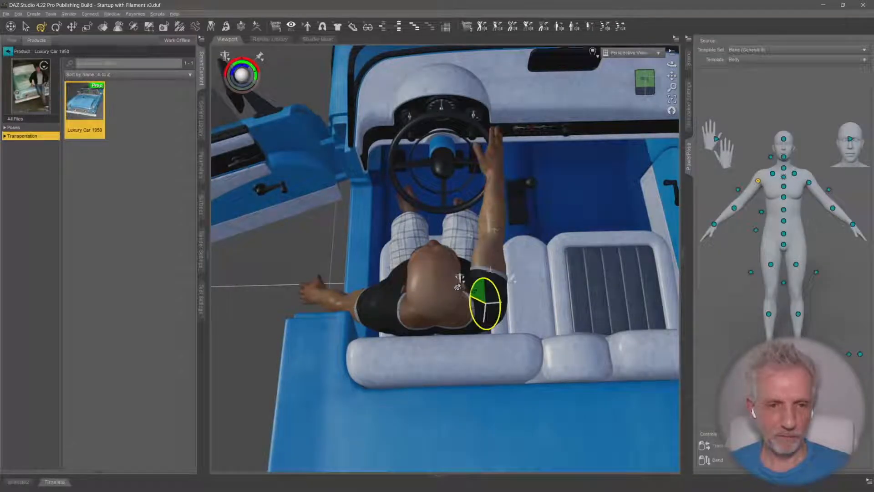
middle_drag(460, 278, 495, 163)
middle_drag(477, 215, 470, 216)
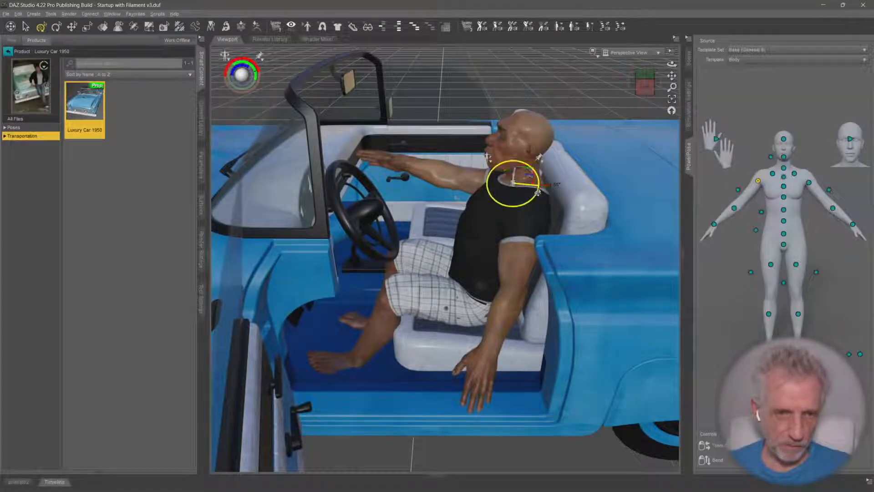
middle_drag(537, 195, 508, 239)
Rotate the figure's left upper arm up and forward so that the hand reaches the near side of the steering wheel
middle_drag(471, 131, 564, 154)
click(808, 183)
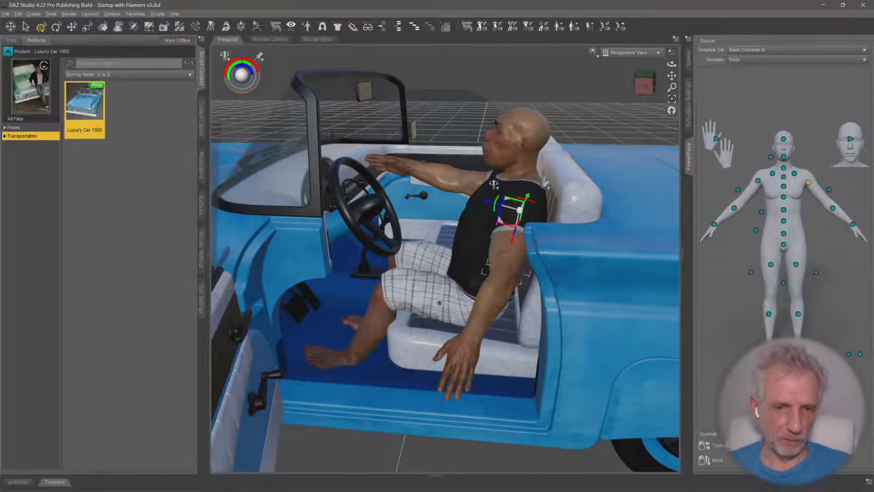
middle_drag(535, 240, 511, 256)
drag(449, 238, 465, 229)
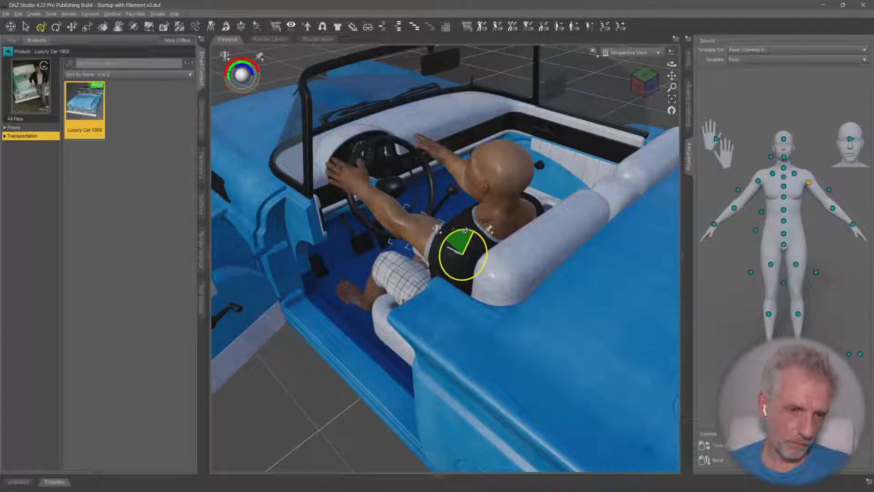
middle_drag(395, 196, 430, 178)
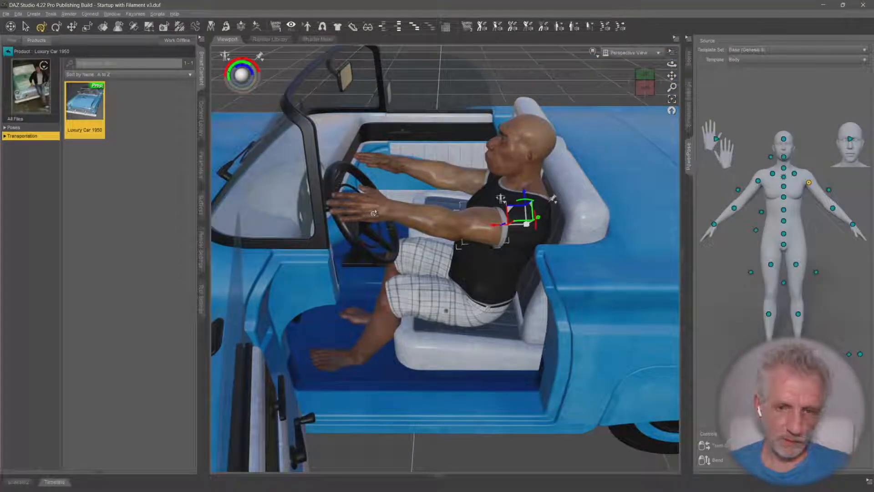
Pull the figure's left hand further forward at the steering wheel and adjust the bend of the torso
click(853, 224)
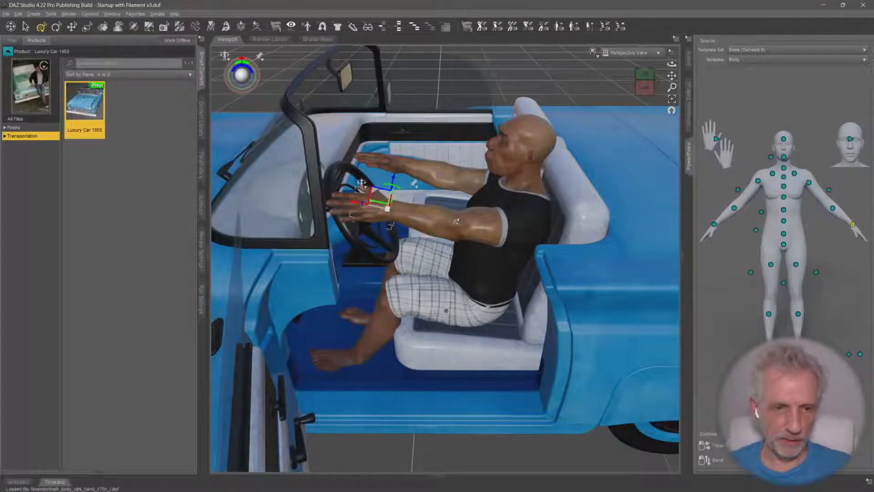
middle_drag(385, 197, 369, 220)
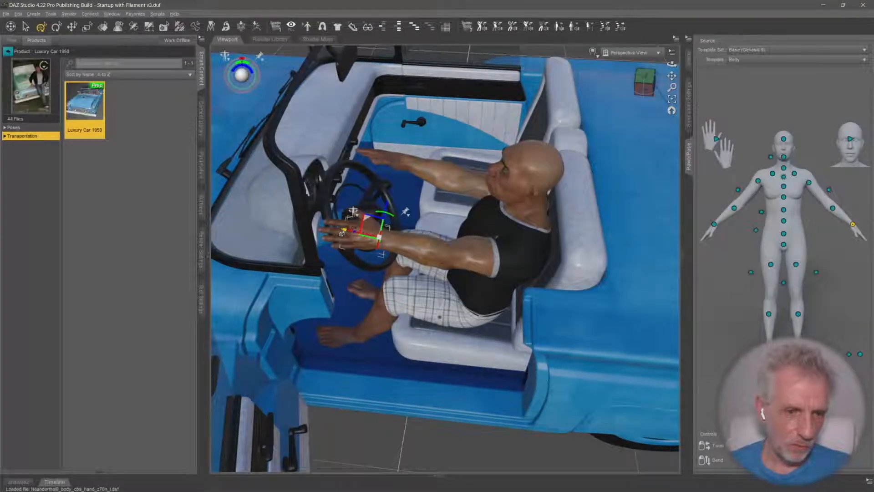
drag(334, 233, 322, 229)
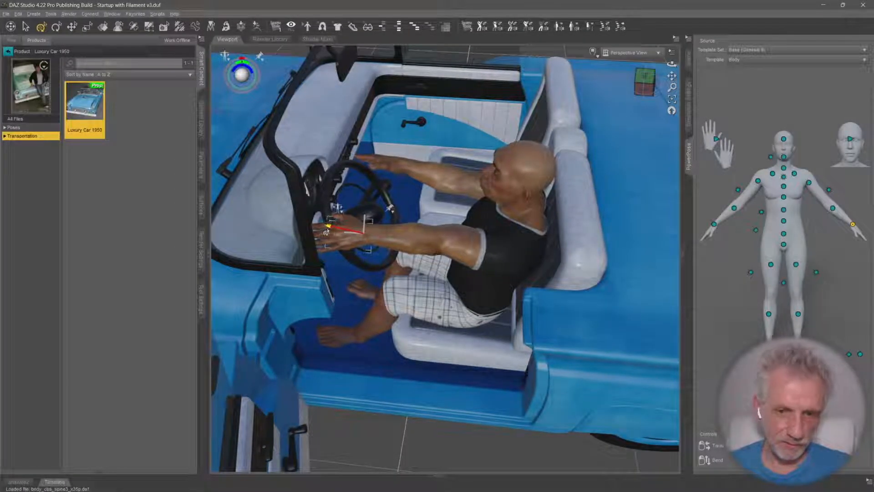
drag(762, 212, 763, 220)
Viewing from above, rotate the right upper arm outward until the hand lines up with the steering wheel rim
middle_drag(456, 219, 356, 269)
middle_drag(624, 184, 524, 328)
scroll(565, 192, up, 5)
mouse_move(564, 162)
middle_down()
mouse_move(567, 175)
mouse_move(565, 160)
mouse_move(559, 170)
middle_up()
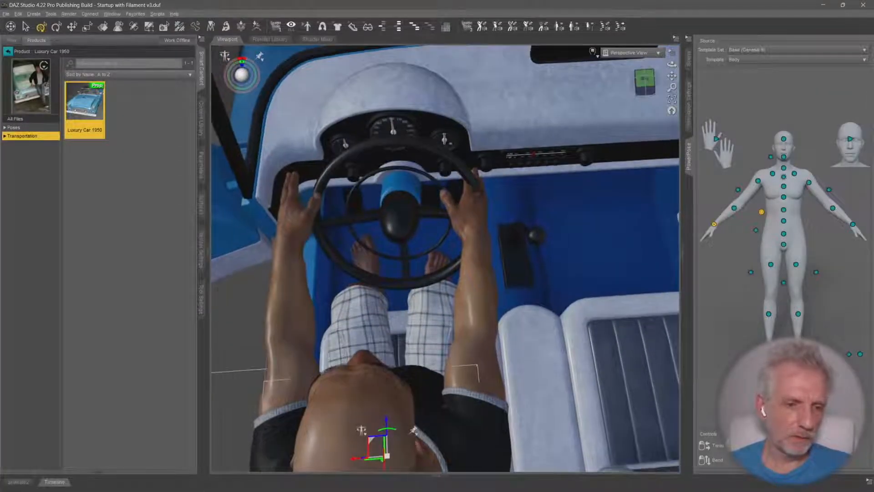
click(809, 182)
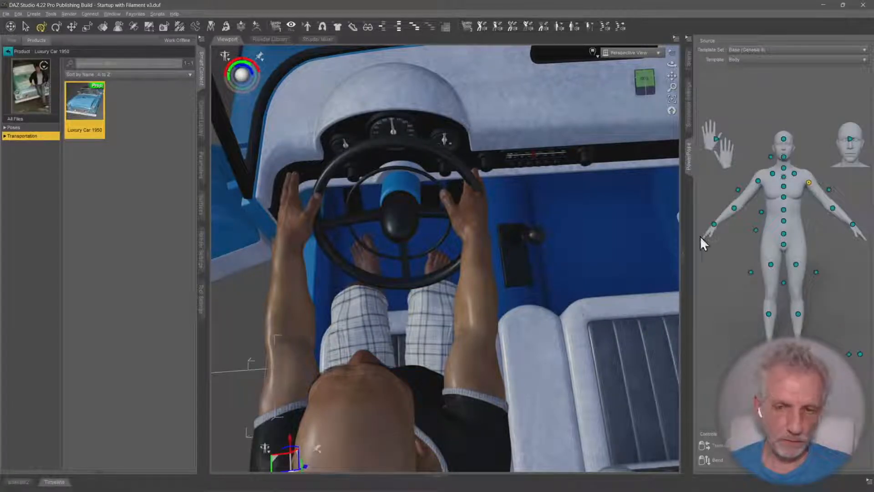
click(759, 180)
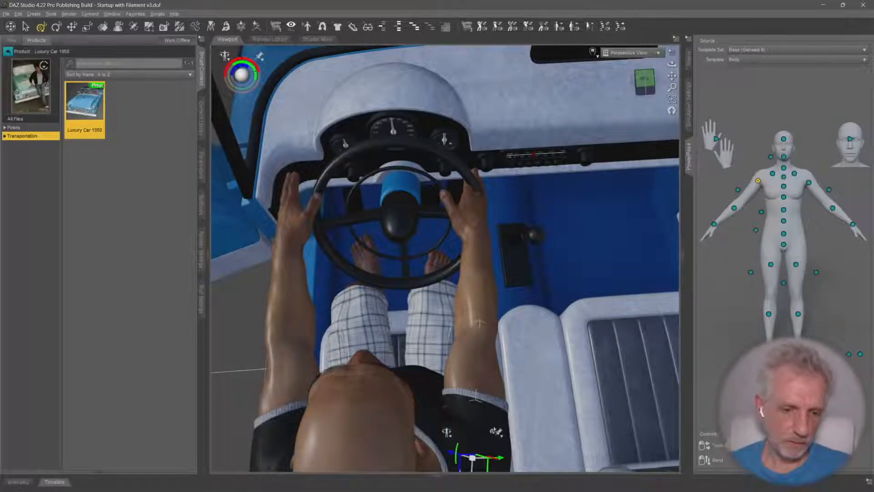
middle_drag(491, 432, 488, 444)
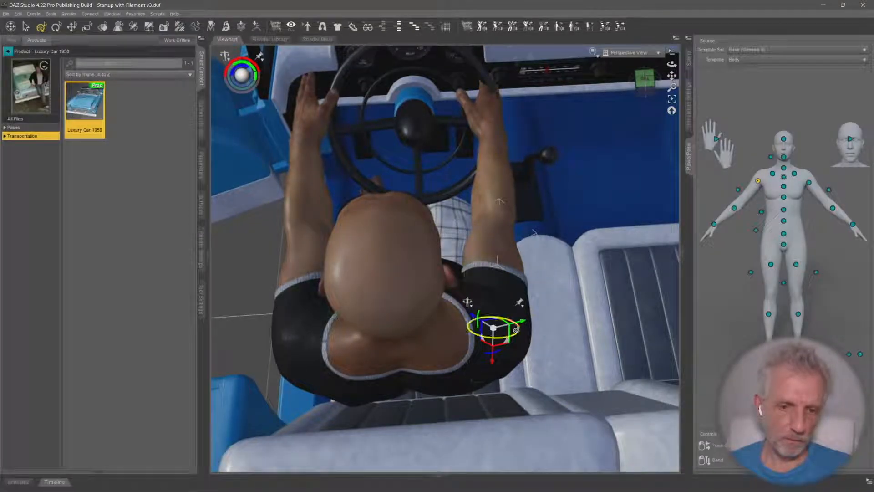
drag(518, 332, 522, 332)
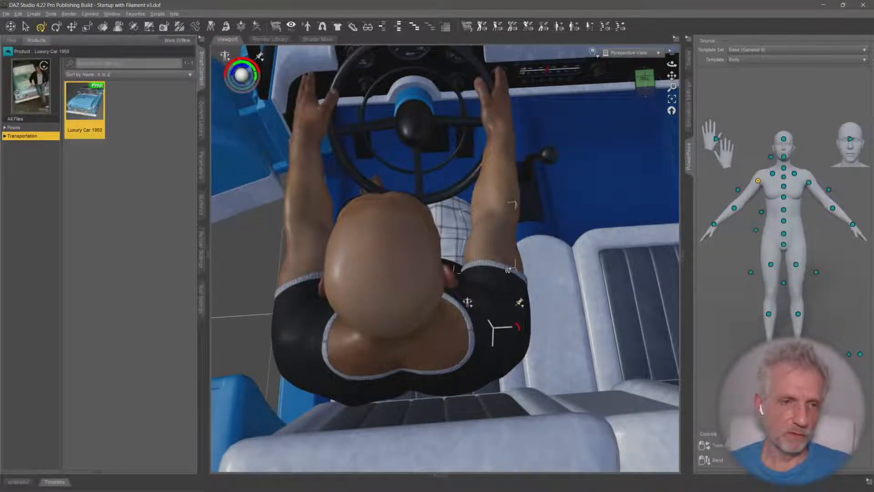
middle_drag(521, 333, 549, 344)
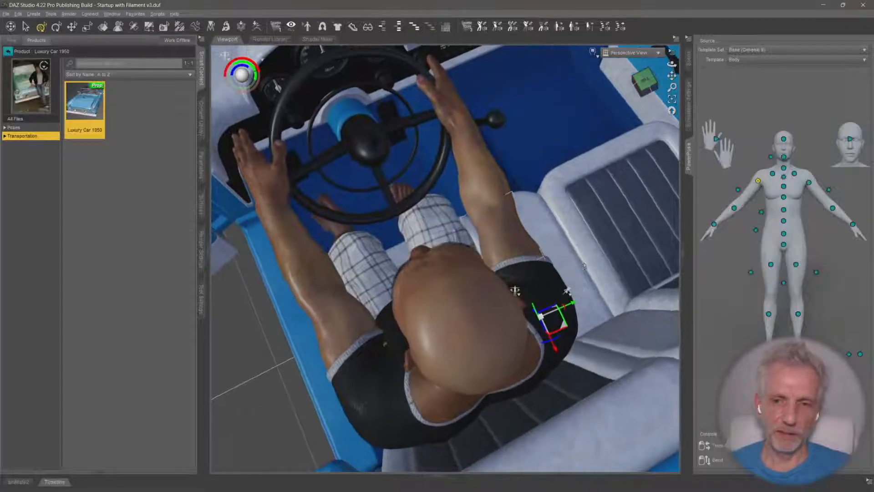
Rotate the left upper arm slightly inward so that the hand meets the steering wheel rim
click(808, 183)
middle_drag(394, 382, 372, 389)
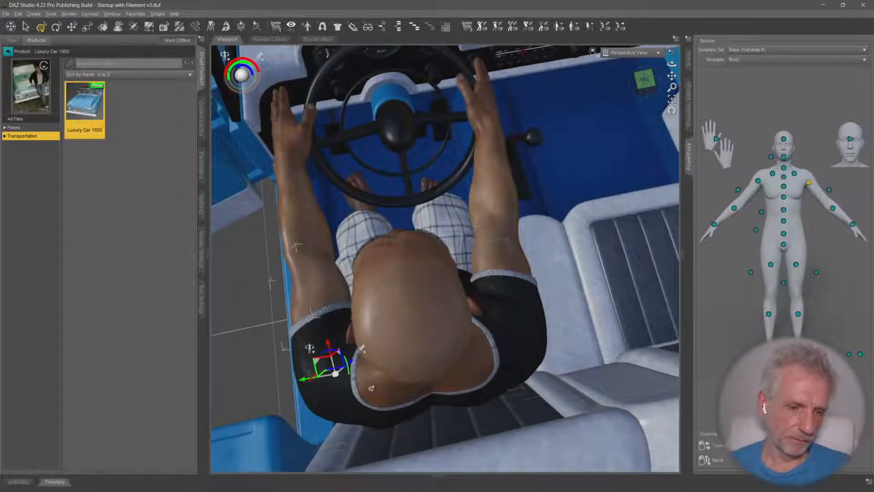
drag(326, 353, 328, 351)
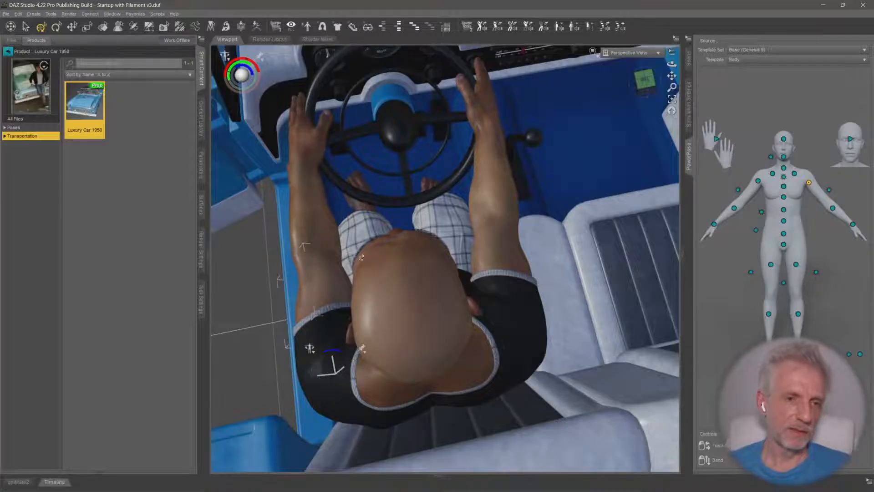
Switch PowerPose to the Hands template and curl the left hand's fingers into a grip on the steering wheel
middle_drag(361, 258, 472, 378)
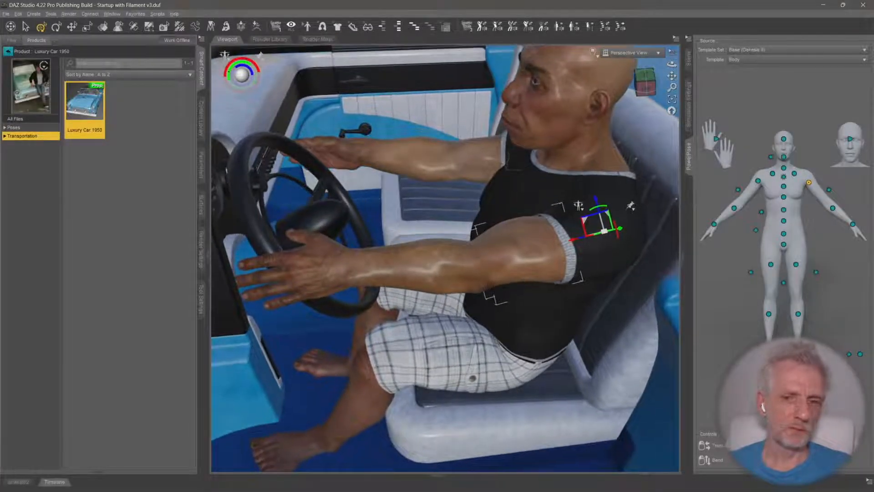
click(719, 145)
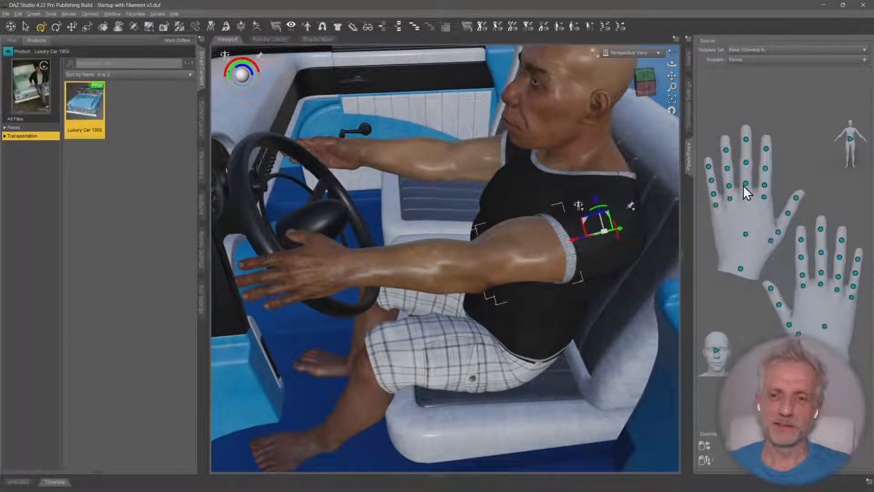
drag(746, 234, 733, 296)
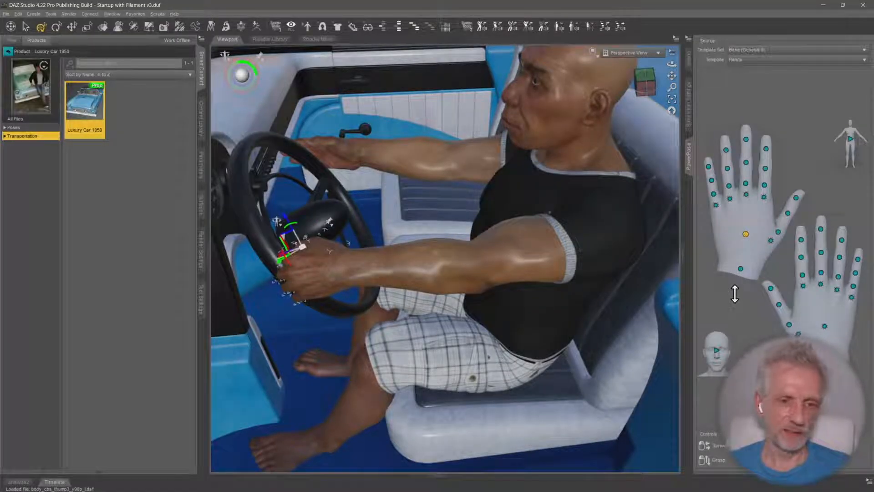
Curl the right hand's fingers into a grip on the steering wheel and return PowerPose to the Body template
drag(825, 328, 825, 414)
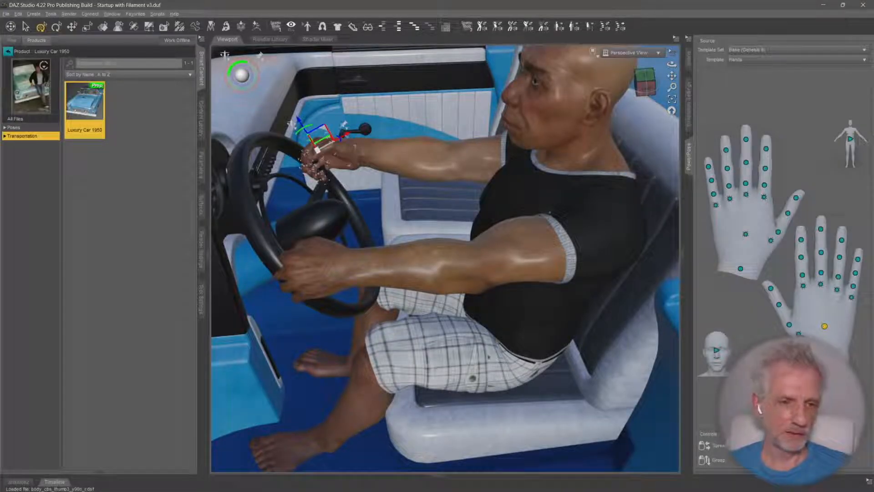
click(852, 141)
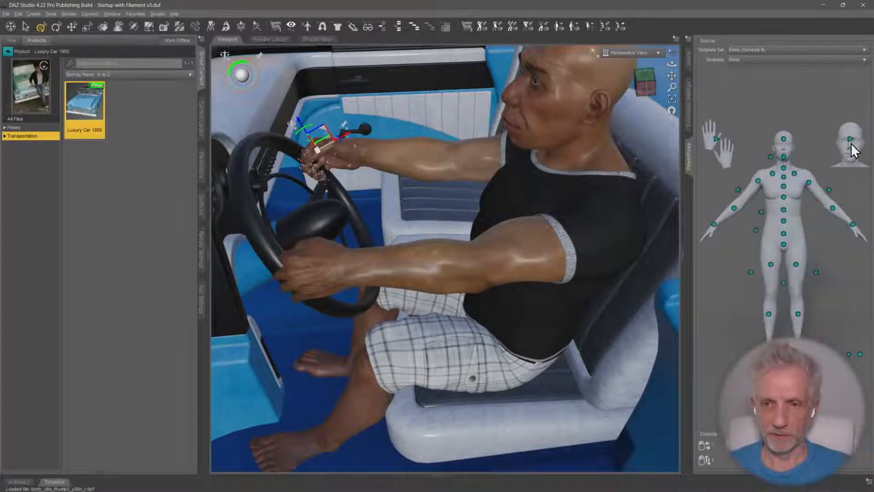
Viewing from above, fine-tune the right arm so that its hand meets the steering wheel rim
drag(760, 213, 759, 216)
middle_drag(500, 225, 553, 230)
click(758, 182)
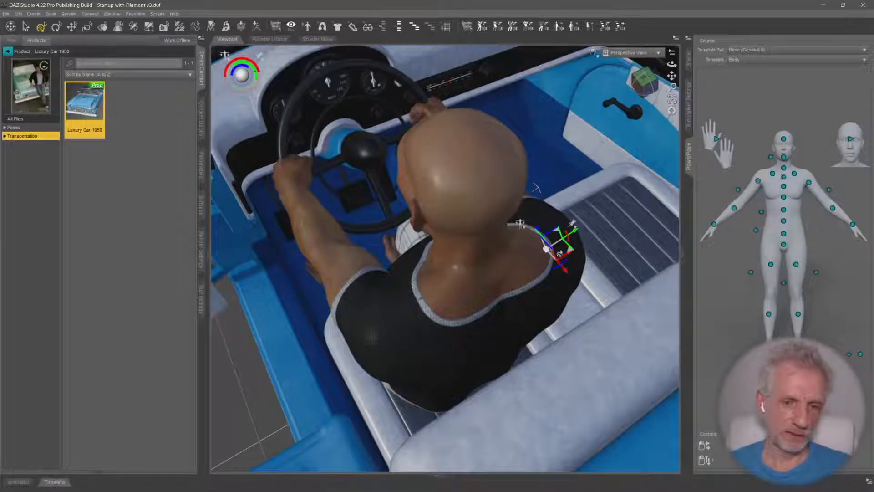
middle_drag(588, 218, 523, 189)
Fine-tune the rotation of the left upper arm so that its hand lines up with the steering wheel rim
click(808, 183)
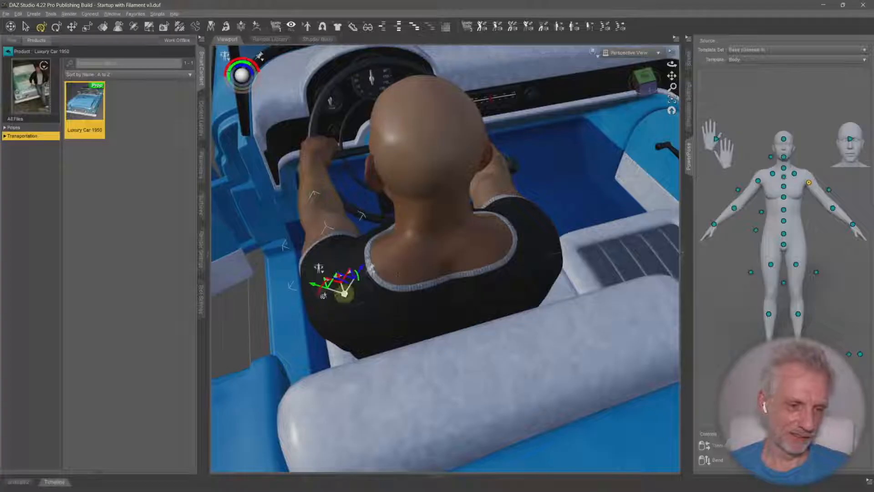
middle_drag(331, 300, 305, 325)
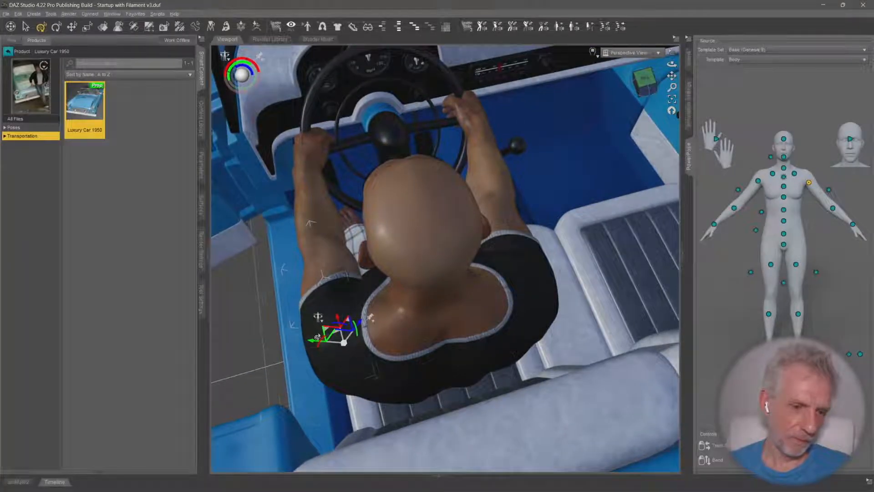
drag(330, 330, 353, 347)
middle_drag(352, 347, 381, 318)
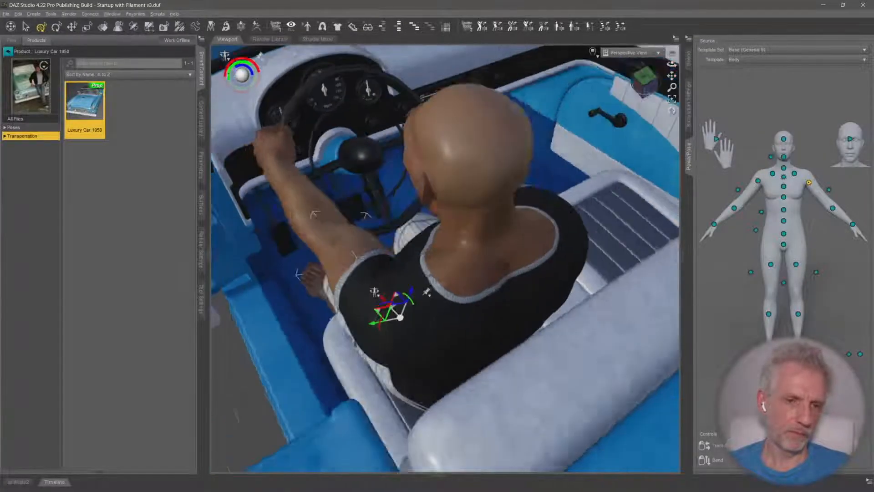
Locate the Left Hand and Right Hand bones in the figure's scene hierarchy and collapse their finger bones
middle_drag(277, 273, 327, 363)
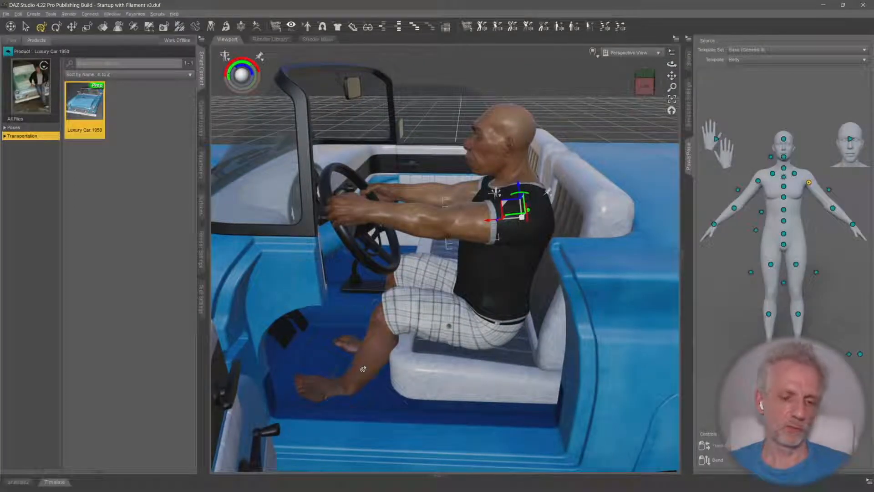
middle_drag(374, 301, 331, 360)
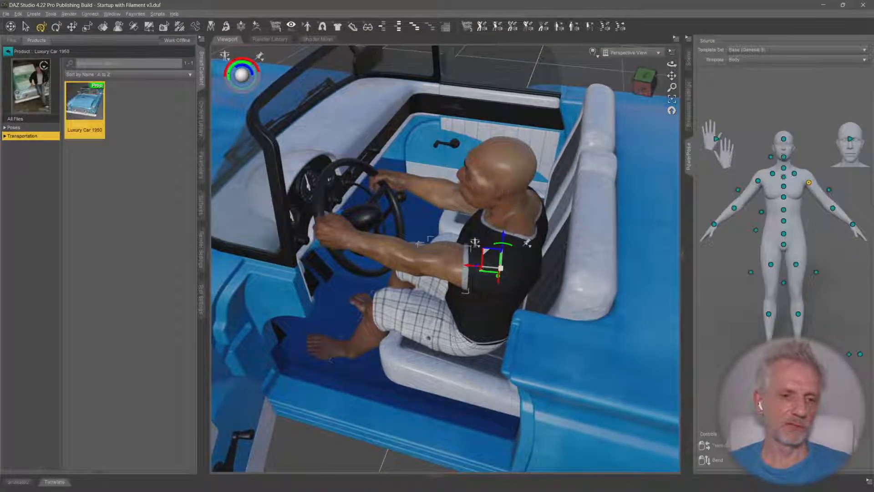
scroll(380, 316, up, 1)
middle_drag(380, 315, 382, 313)
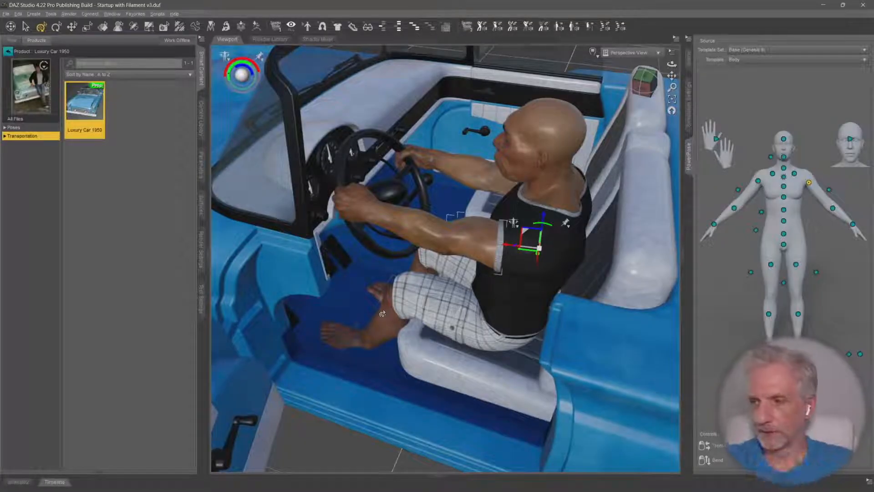
click(688, 61)
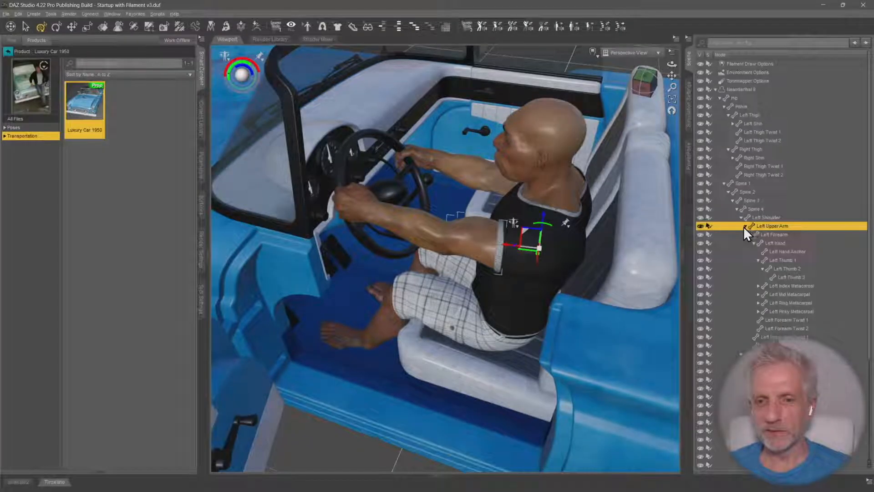
click(779, 245)
click(754, 243)
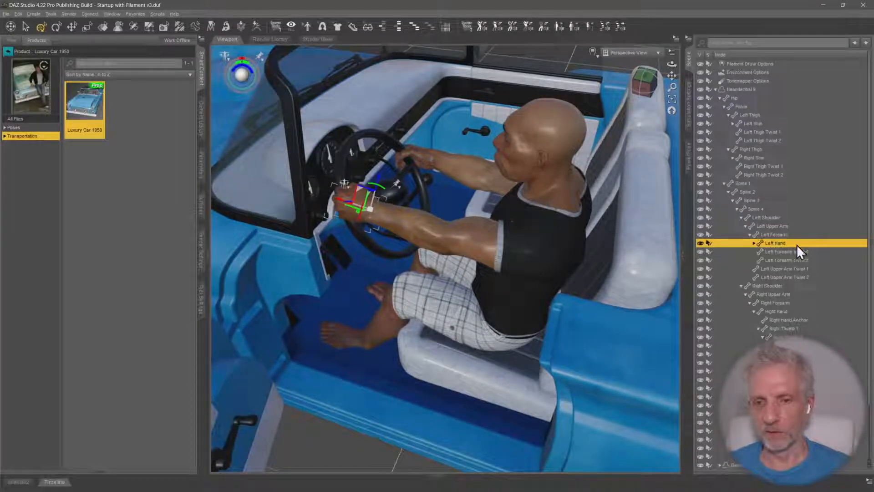
scroll(799, 255, down, 1)
scroll(800, 258, down, 1)
click(763, 250)
click(753, 250)
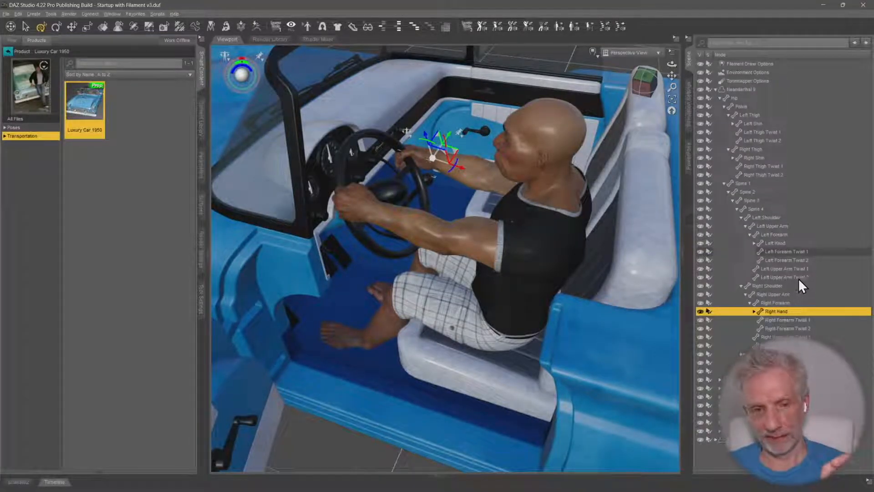
Create a new IK chain for the figure's Right Hand bone with the default settings applied
click(387, 191)
scroll(733, 314, down, 2)
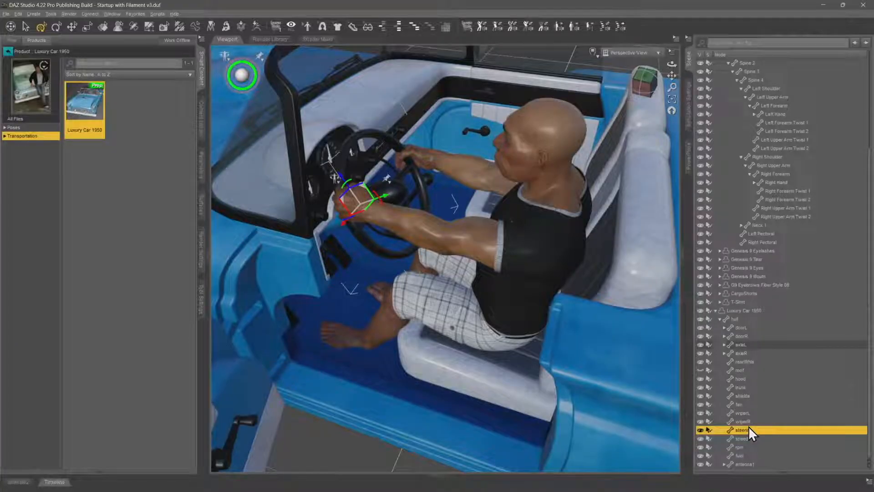
click(26, 27)
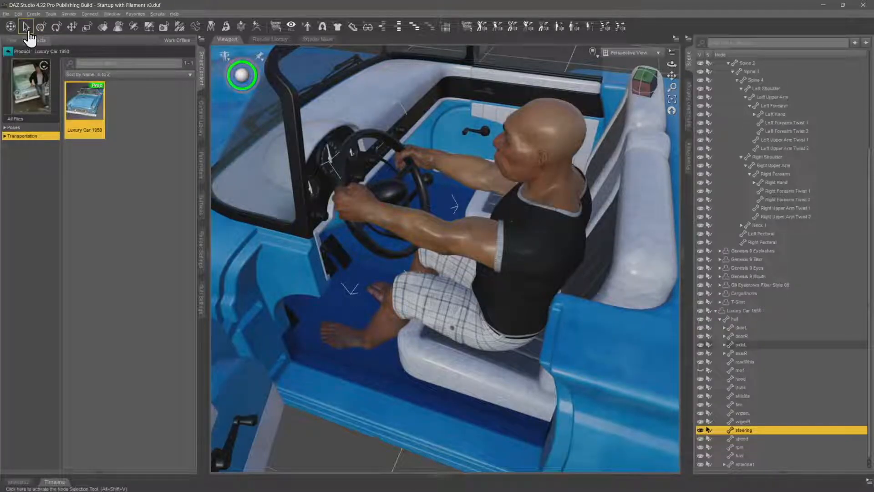
click(786, 183)
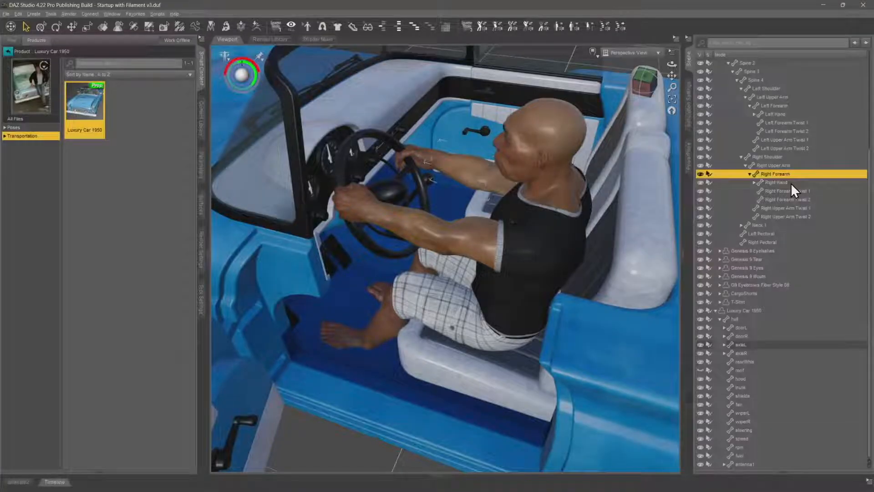
click(33, 14)
click(71, 215)
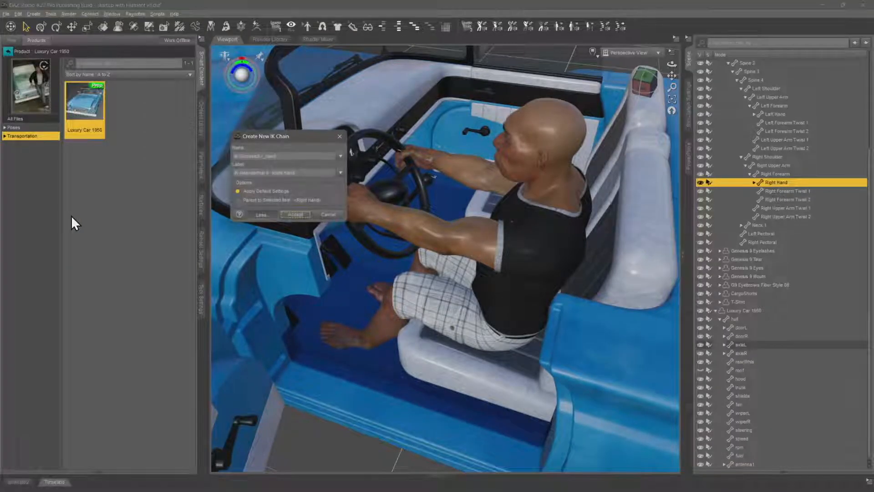
click(296, 215)
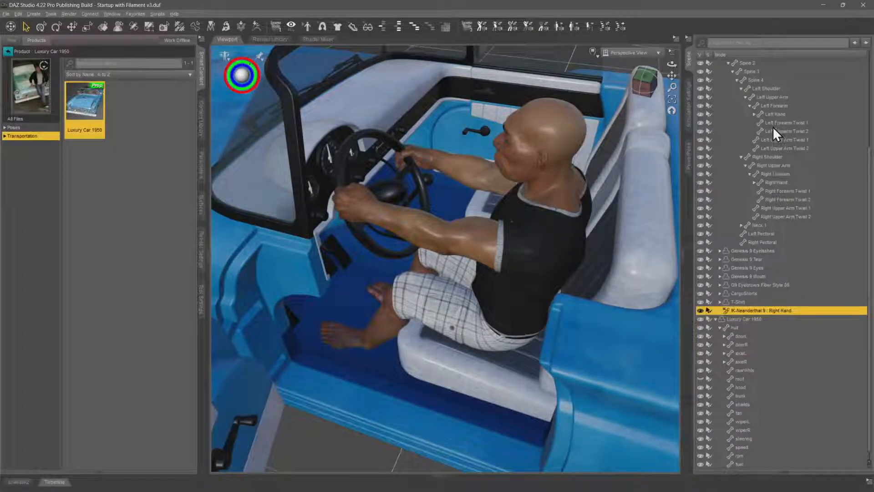
Create a new IK chain for the figure's Left Hand bone with the default settings applied
click(741, 157)
click(789, 165)
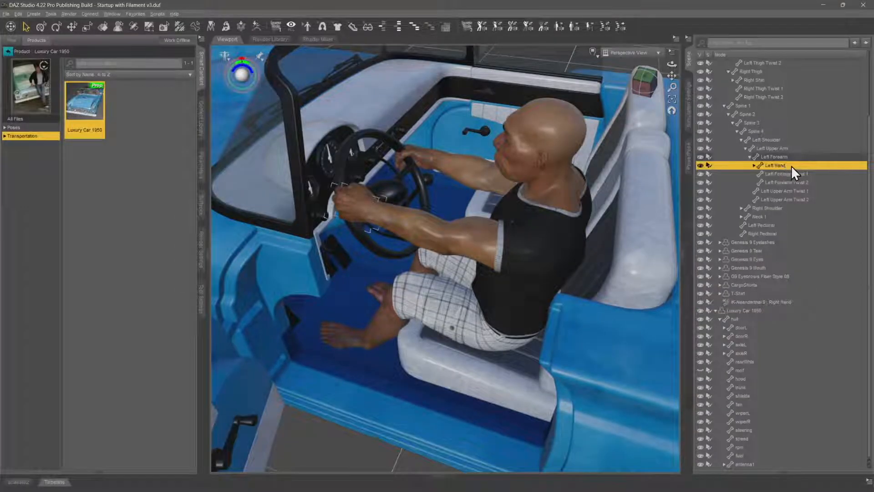
click(31, 14)
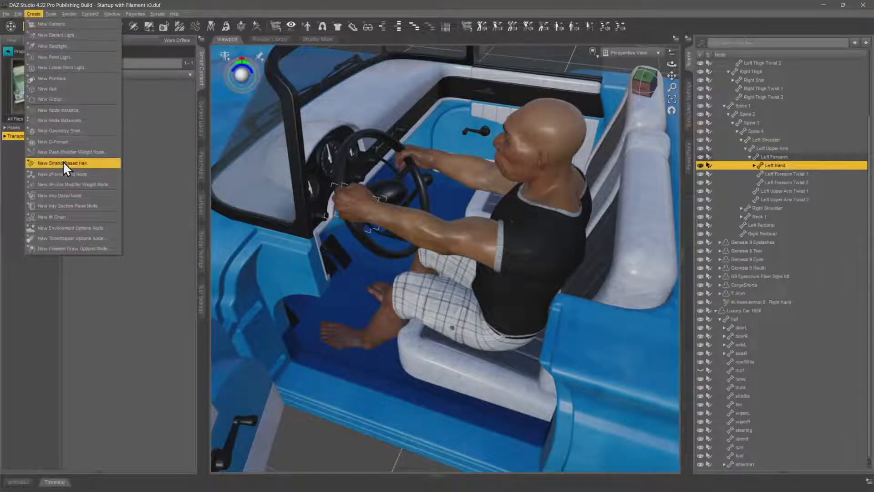
click(75, 215)
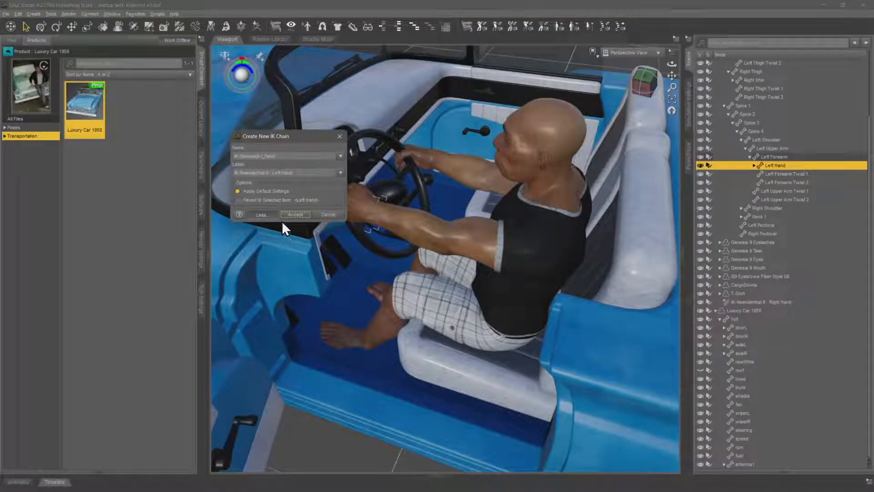
click(297, 214)
Collapse the figure's bone hierarchy and parent both hand IK chains to the car's steering bone
click(724, 107)
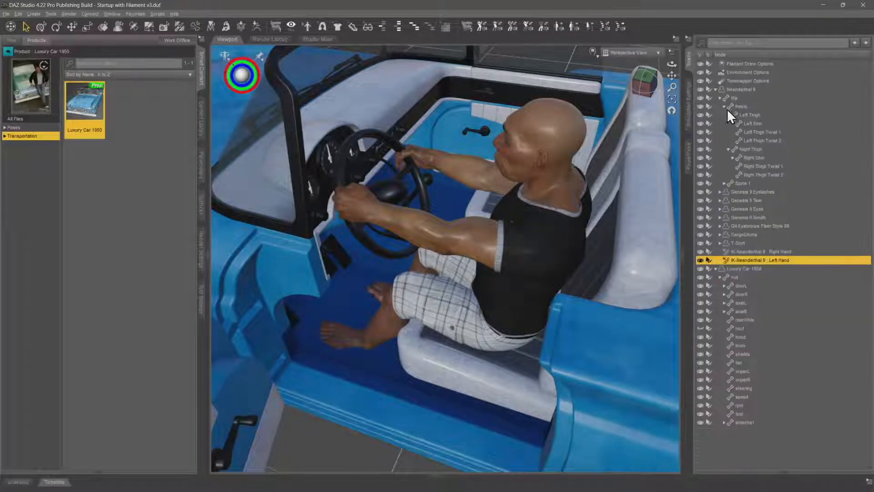
click(720, 97)
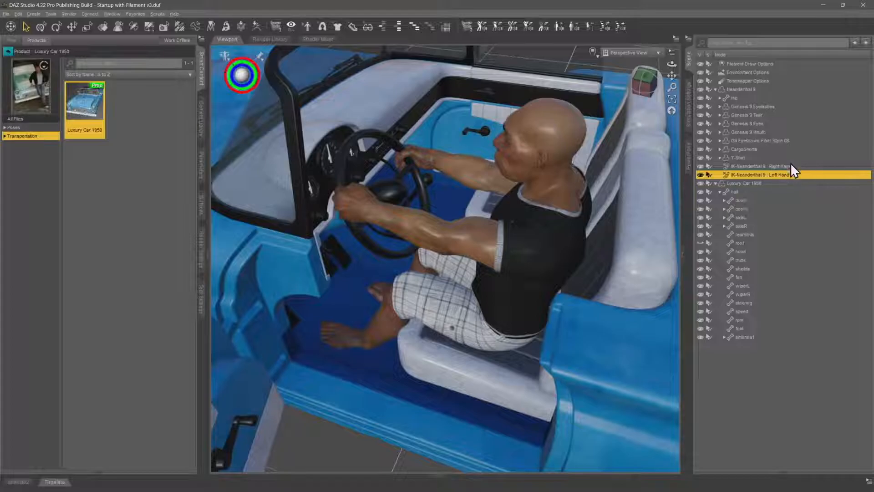
ctrl+click(780, 167)
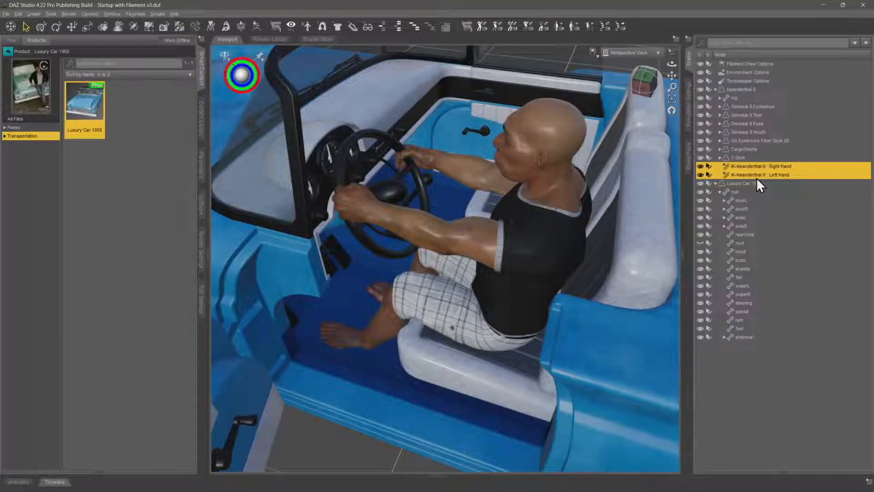
drag(760, 174, 748, 303)
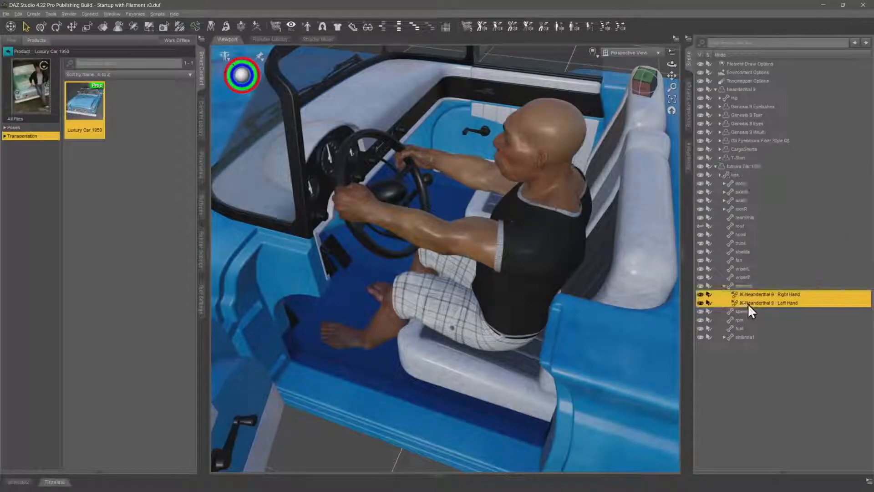
Turn the car's steering bone in both directions to test that the hands and arms follow the wheel
click(749, 285)
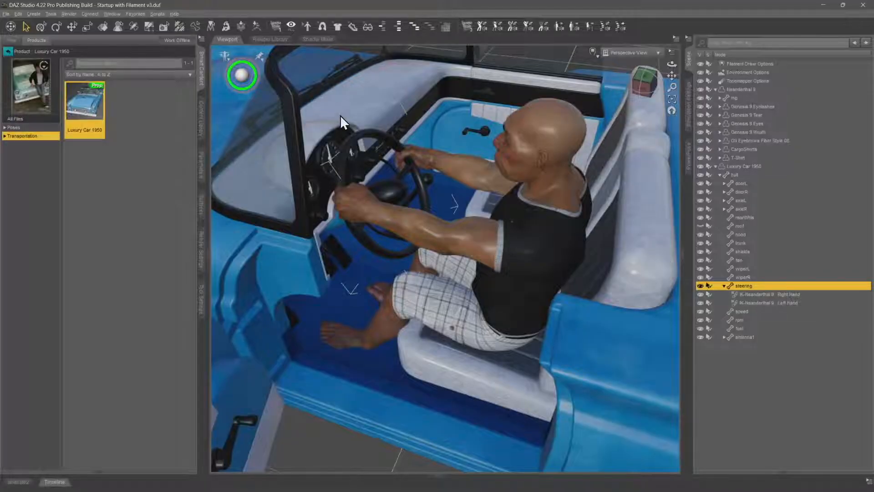
scroll(342, 114, down, 2)
middle_drag(342, 114, 325, 129)
scroll(342, 114, up, 2)
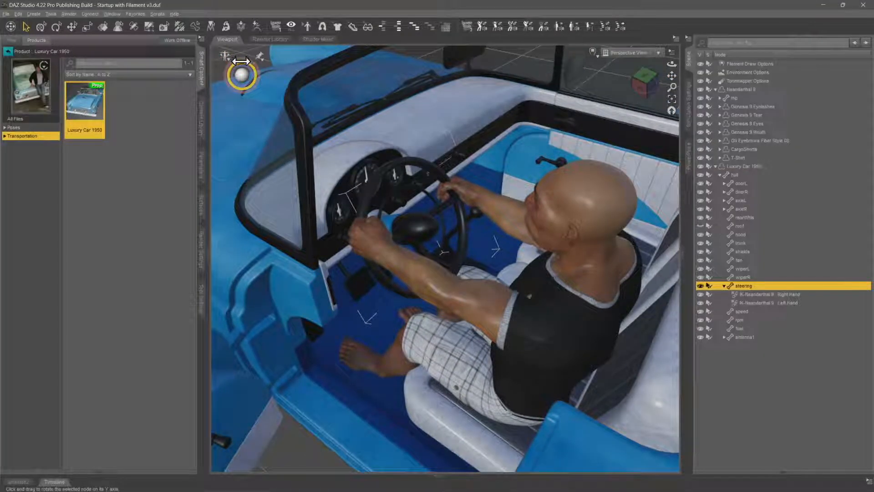
drag(241, 61, 267, 61)
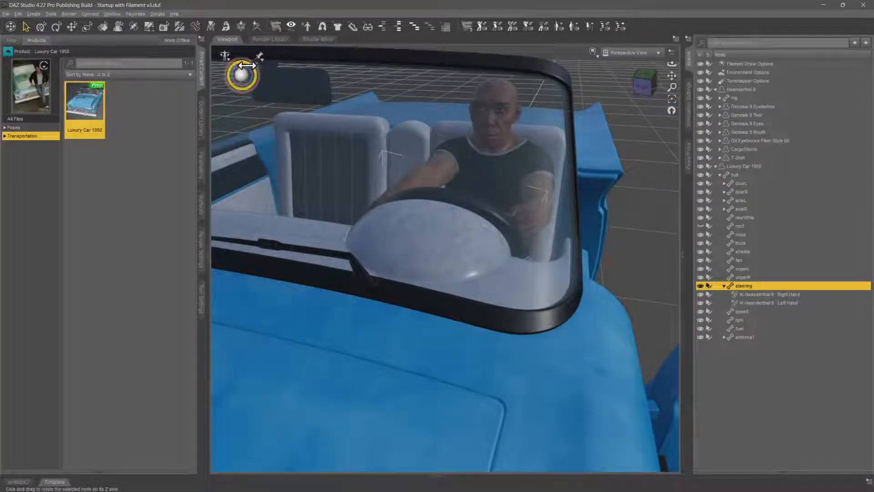
drag(256, 72, 239, 72)
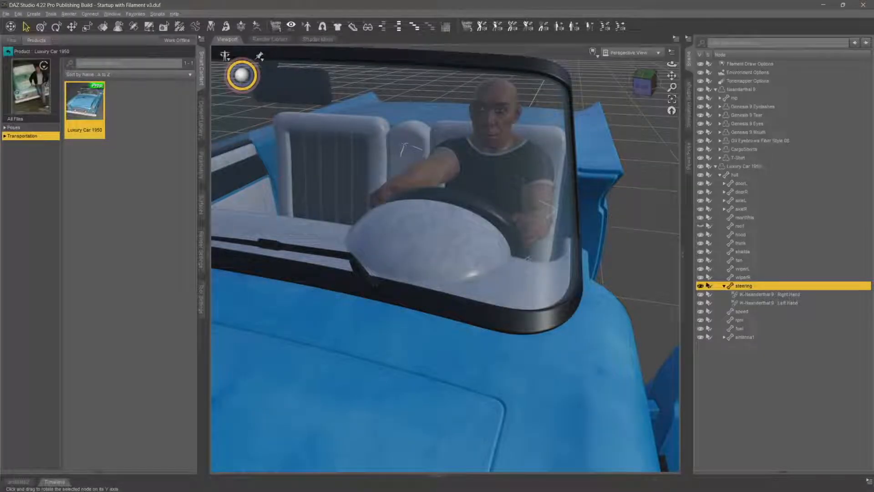
drag(239, 72, 332, 97)
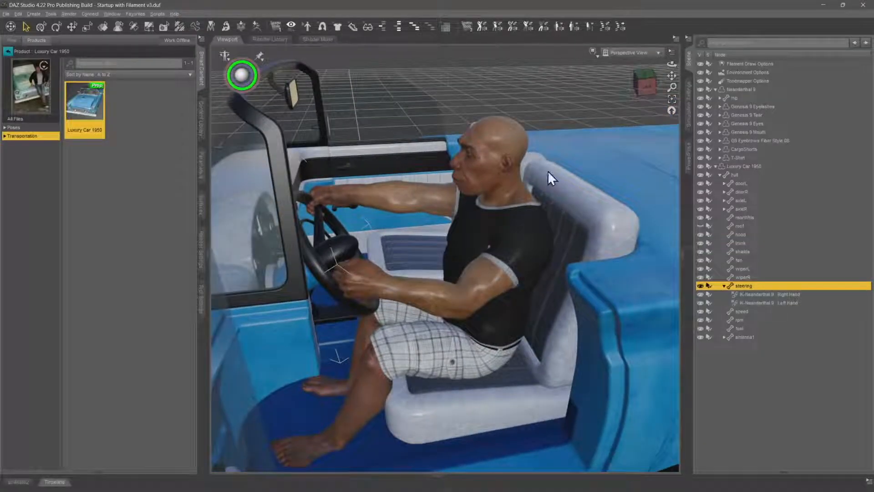
Select Neanderthal 9 for PowerPose and adjust the pose of the neck and head together
click(689, 156)
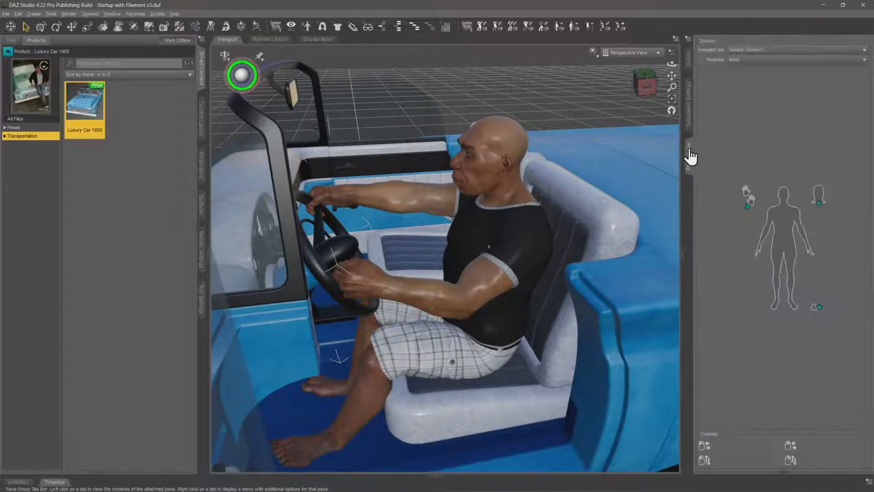
right_click(504, 180)
click(531, 195)
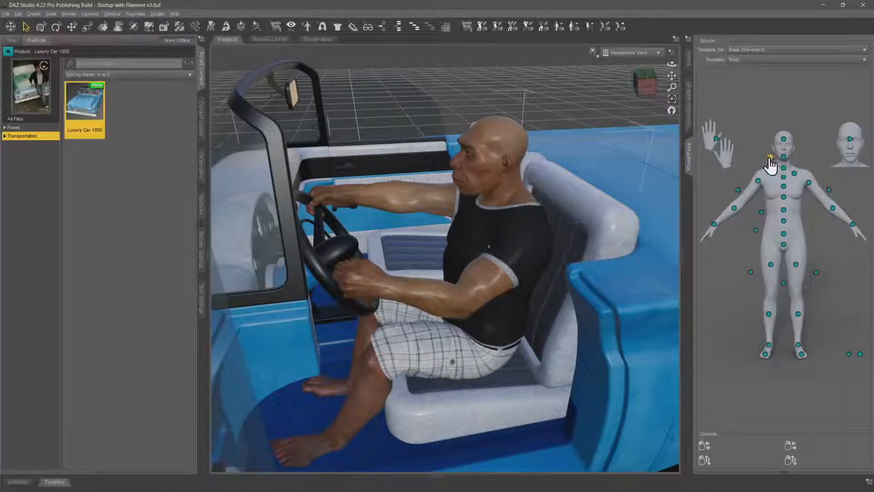
drag(771, 157, 787, 170)
ctrl+alt+drag(474, 193, 438, 235)
ctrl+alt+drag(432, 292, 397, 273)
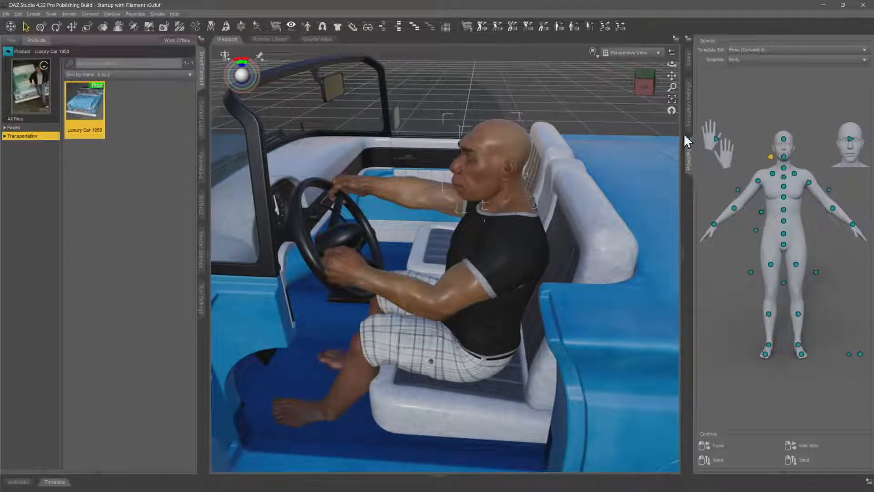
Select the car's steering bone again and rotate the wheel with the figure's hands attached
click(688, 62)
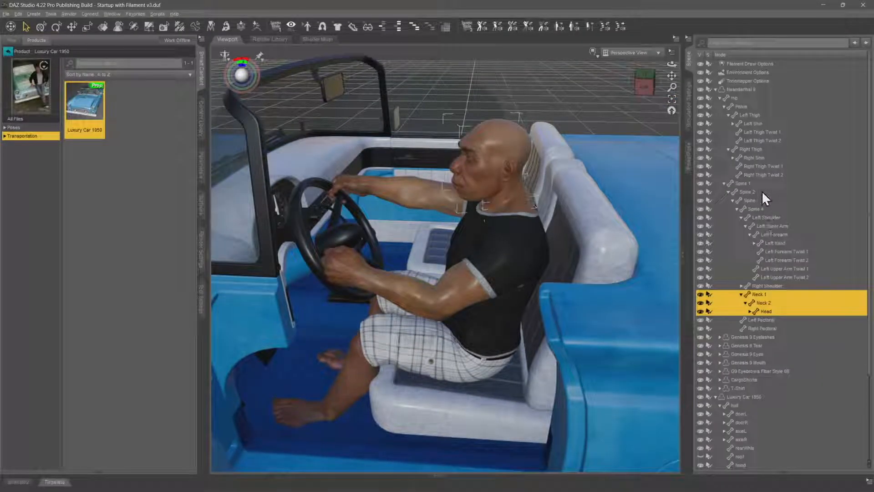
click(716, 90)
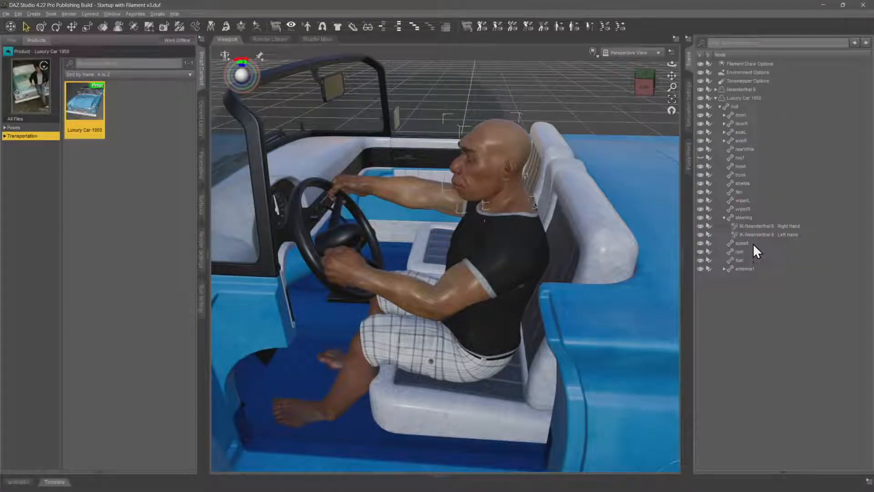
click(748, 217)
middle_drag(346, 249, 315, 291)
mouse_move(240, 63)
mouse_down()
mouse_move(269, 63)
mouse_move(242, 63)
mouse_up()
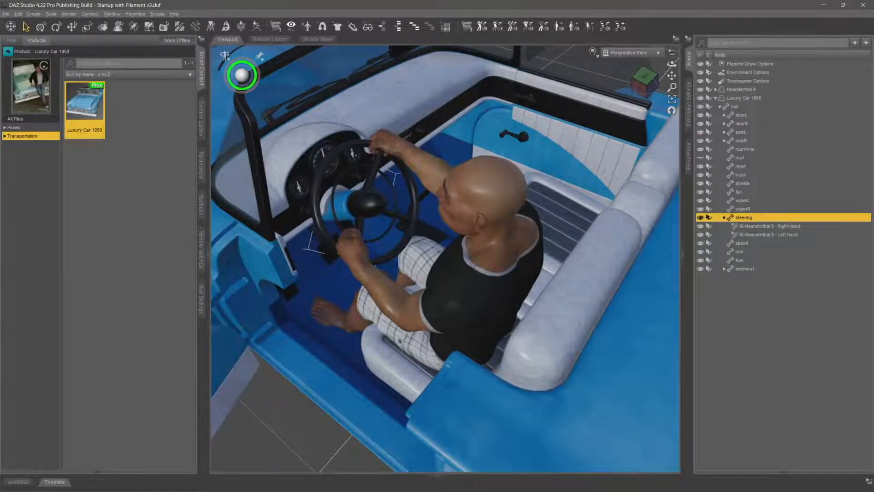
Select Neanderthal 9 for PowerPose and adjust the whole spine together while the hands stay attached to the wheel
middle_drag(426, 218, 467, 193)
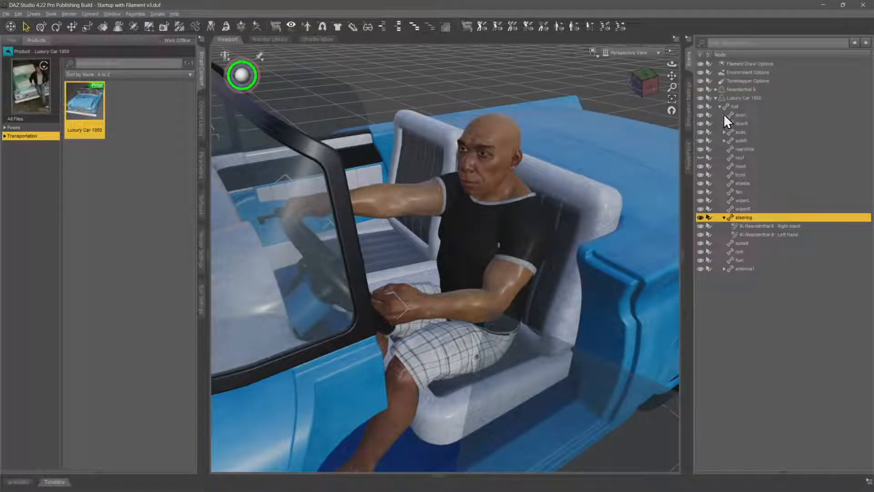
click(689, 155)
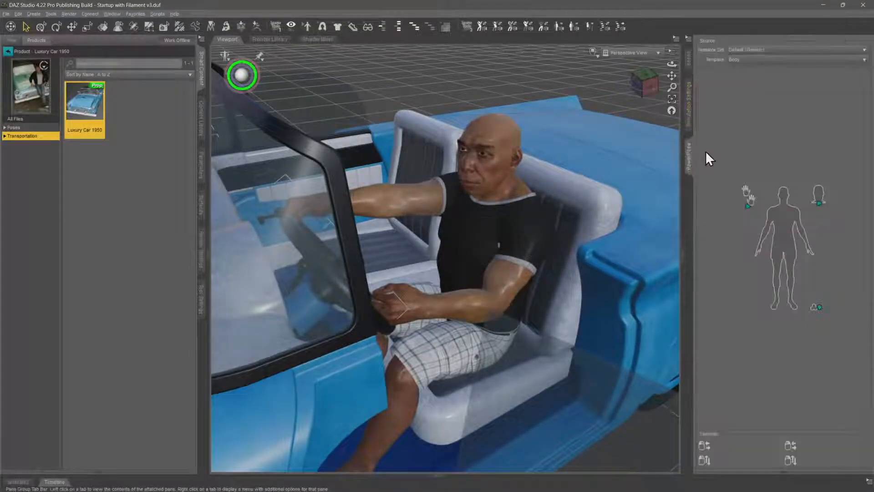
right_click(465, 164)
click(531, 195)
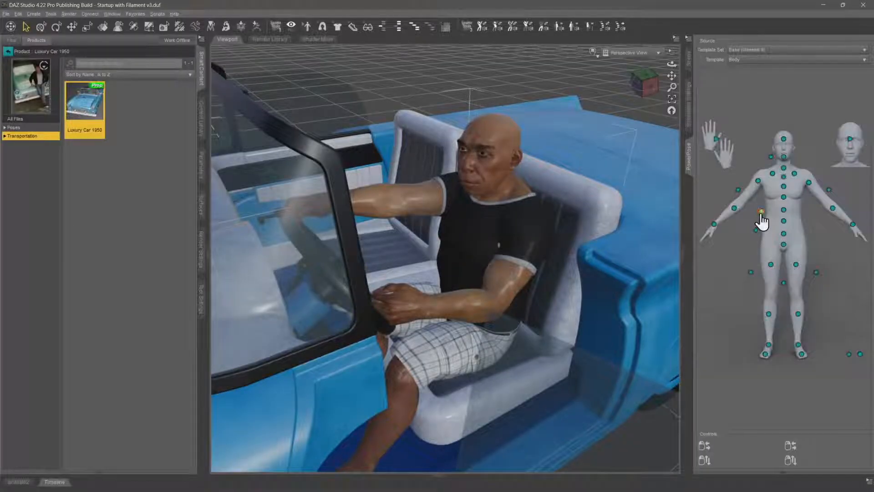
mouse_move(762, 212)
right_down()
mouse_move(783, 221)
mouse_move(749, 214)
mouse_move(768, 219)
right_up()
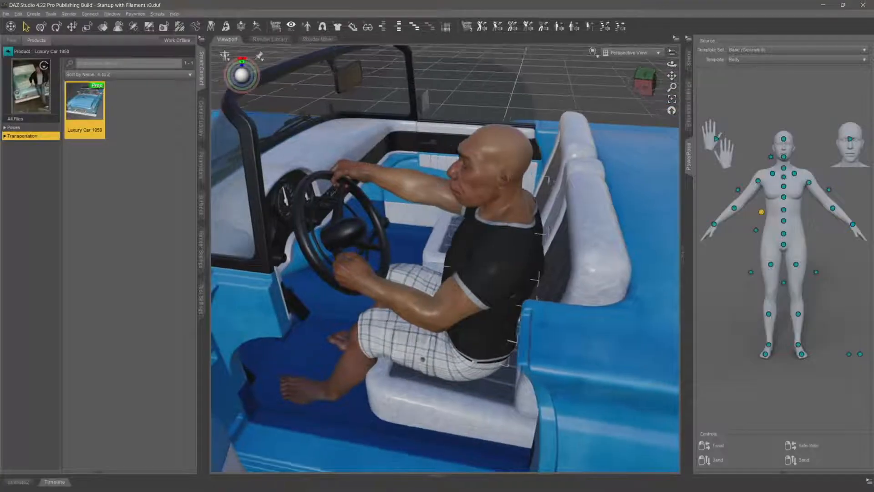
Examine the seated driver's spine pose and hand placement on the steering wheel from several angles
middle_drag(558, 246, 602, 233)
scroll(602, 233, down, 2)
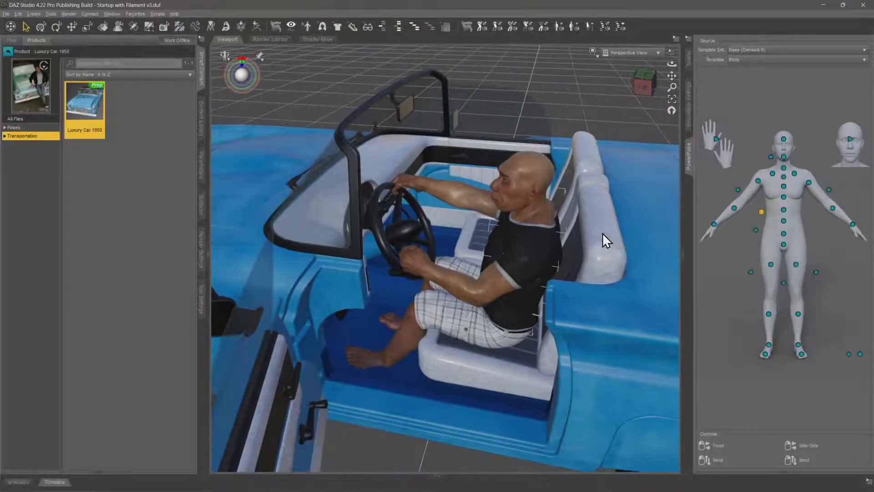
middle_drag(496, 248, 615, 217)
middle_drag(495, 246, 479, 285)
scroll(495, 246, down, 2)
scroll(495, 246, up, 2)
middle_drag(495, 247, 462, 247)
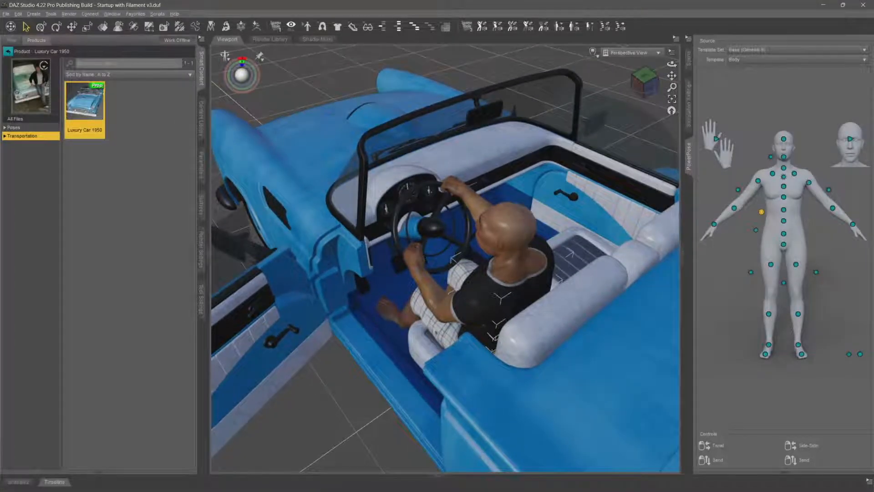
middle_drag(409, 248, 424, 235)
Collapse the hip hierarchy of Neanderthal 9 and the whole Luxury Car 1950 hierarchy in the scene tree
click(689, 58)
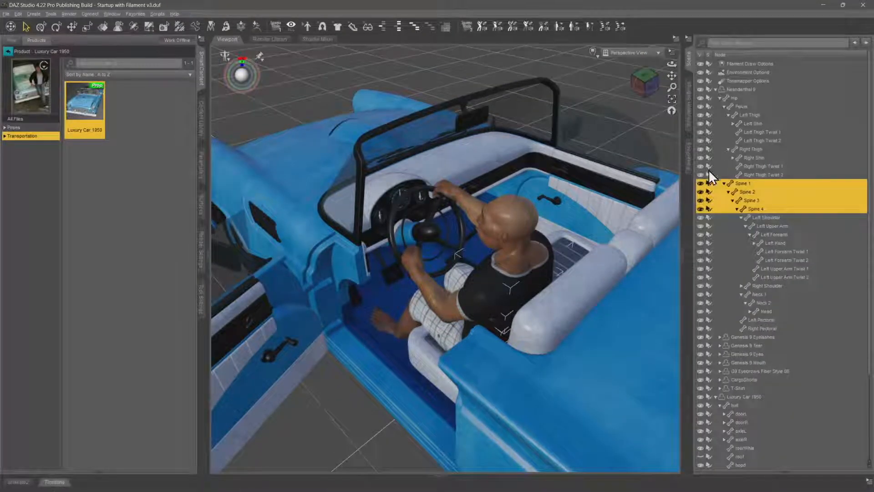
click(720, 98)
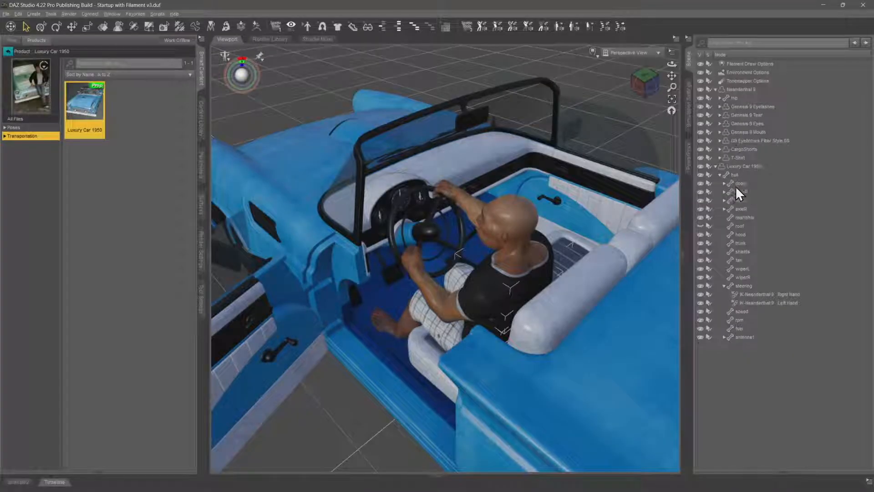
click(716, 167)
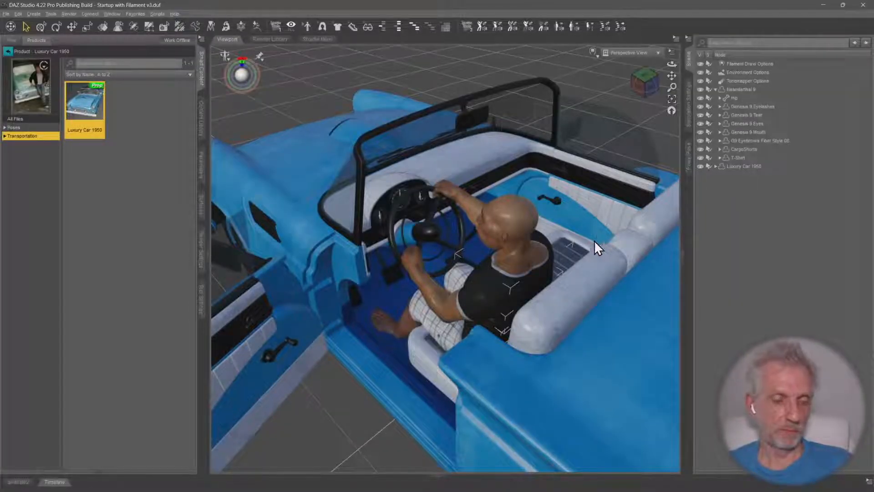
Create a new scene from the Startup with Filament v3 template, discarding the changes to the car scene
alt+drag(595, 246, 535, 241)
scroll(510, 231, down, 4)
scroll(427, 230, down, 5)
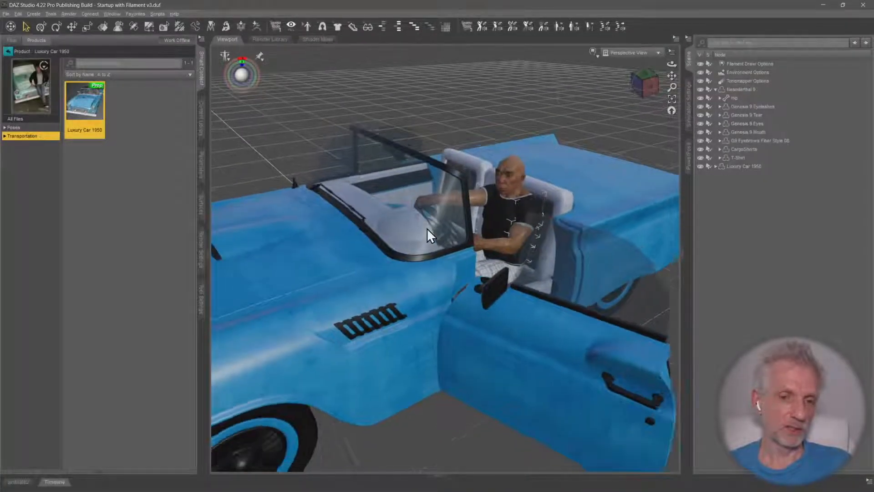
alt+drag(388, 220, 417, 223)
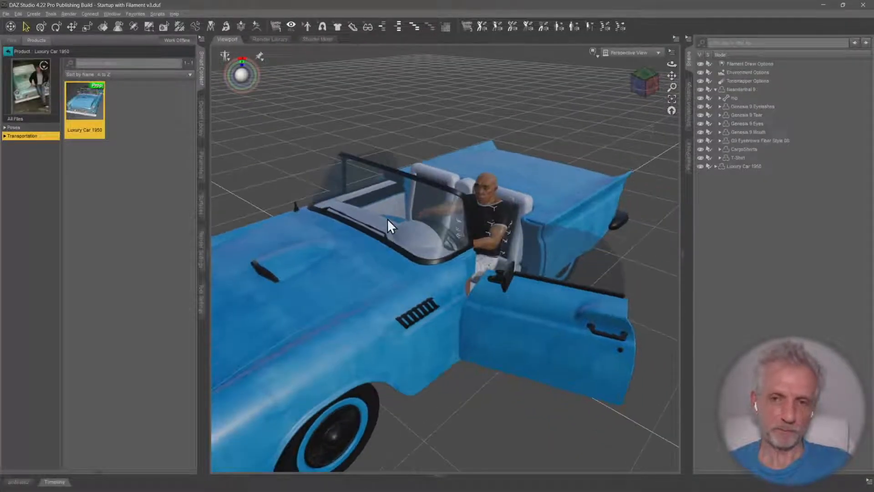
click(6, 13)
click(21, 24)
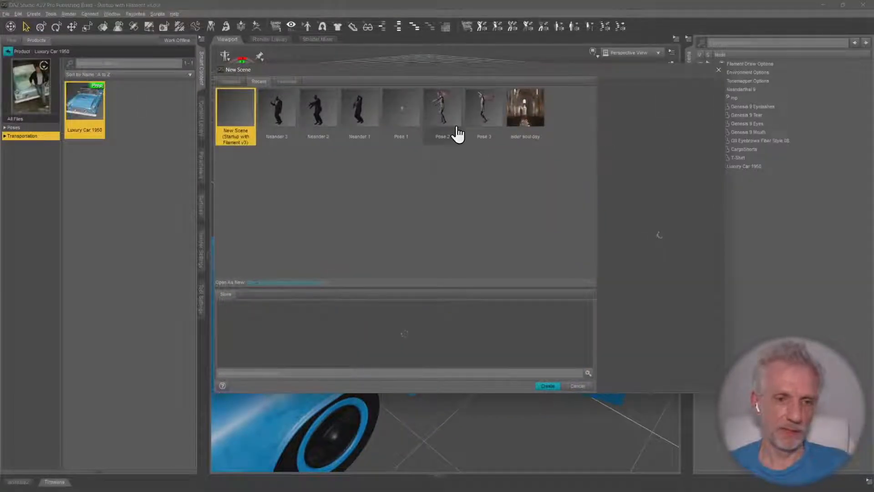
click(548, 386)
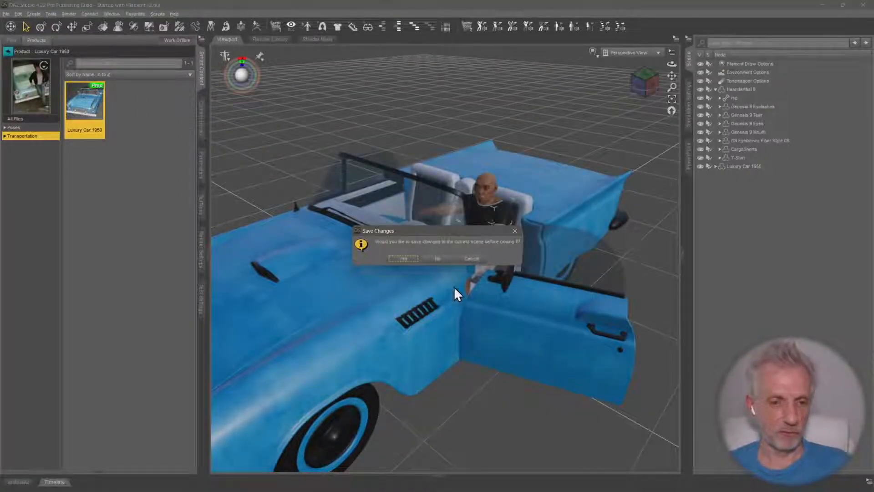
click(440, 265)
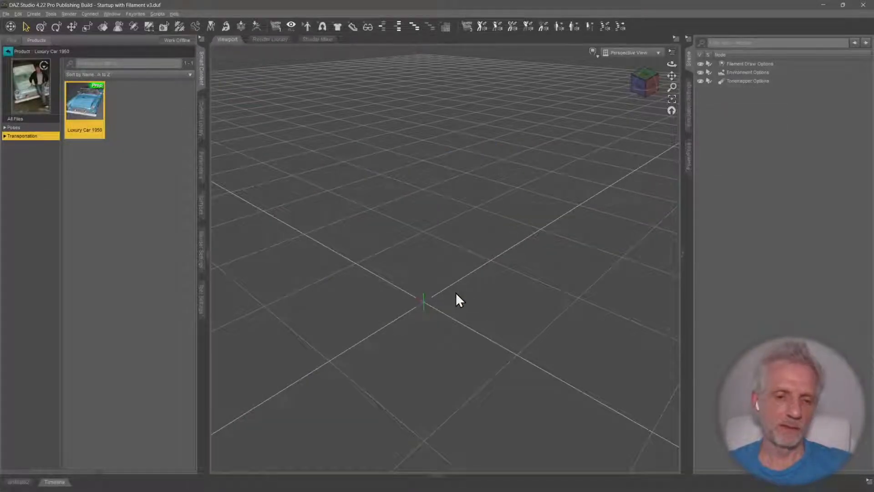
Find Neanderthal 9 among the Figures products and load the figure into the empty scene
middle_drag(456, 293, 480, 246)
click(41, 26)
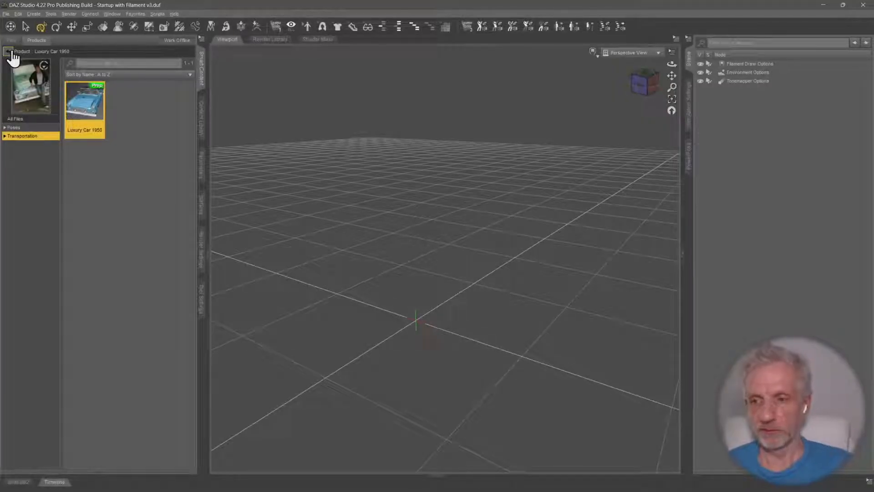
click(10, 52)
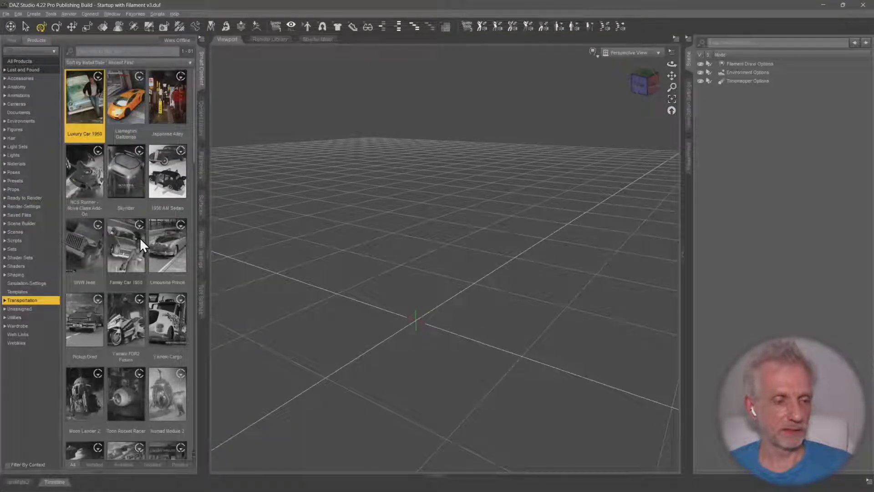
click(39, 131)
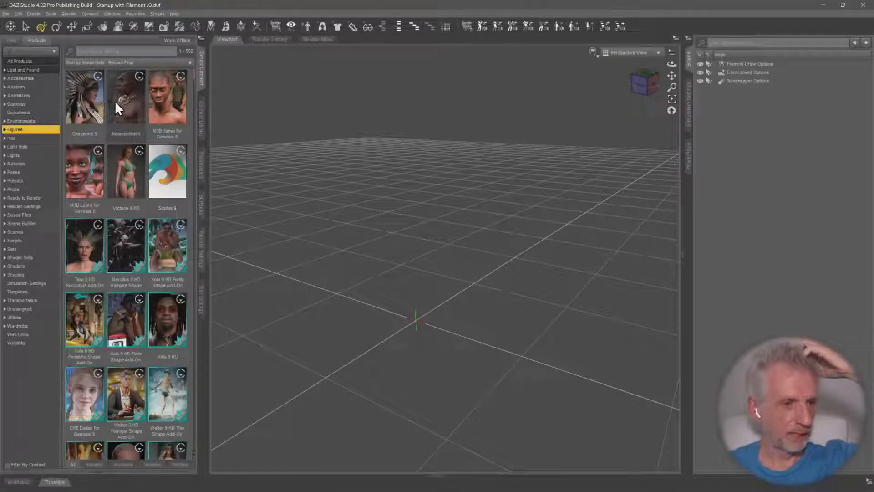
mouse_move(116, 102)
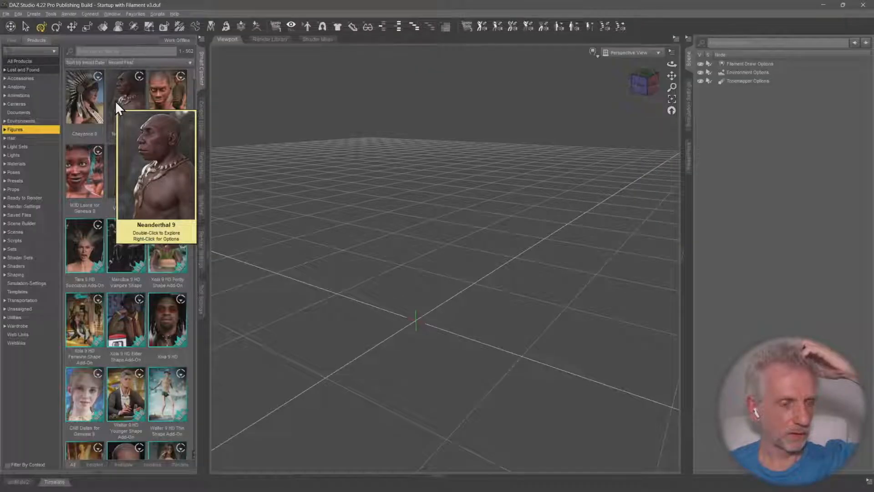
double_click(115, 100)
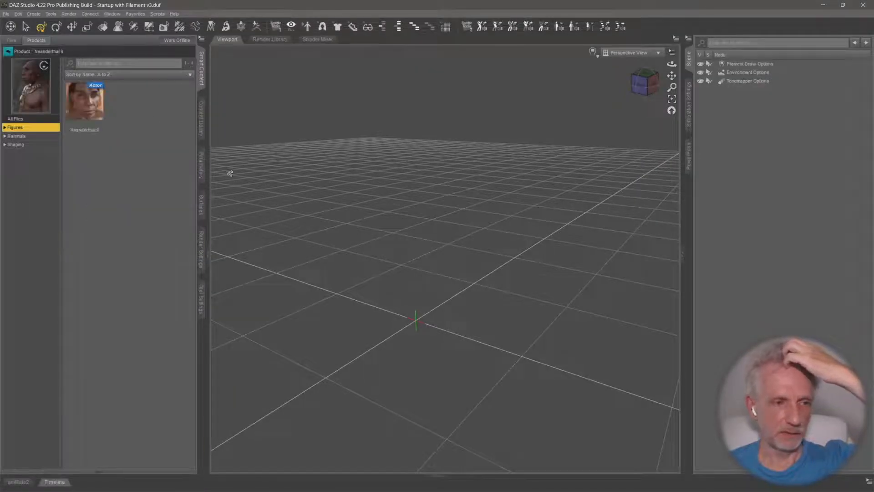
double_click(85, 103)
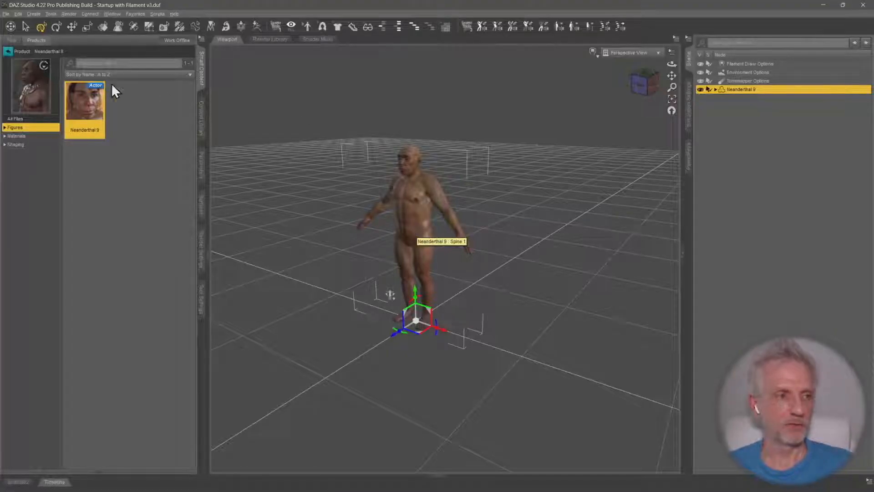
Add the CargoShorts from Cargo Shorts and Tee to Neanderthal 9, auto-fitting them from Genesis 2 Male with a Base bodysuit template
click(8, 51)
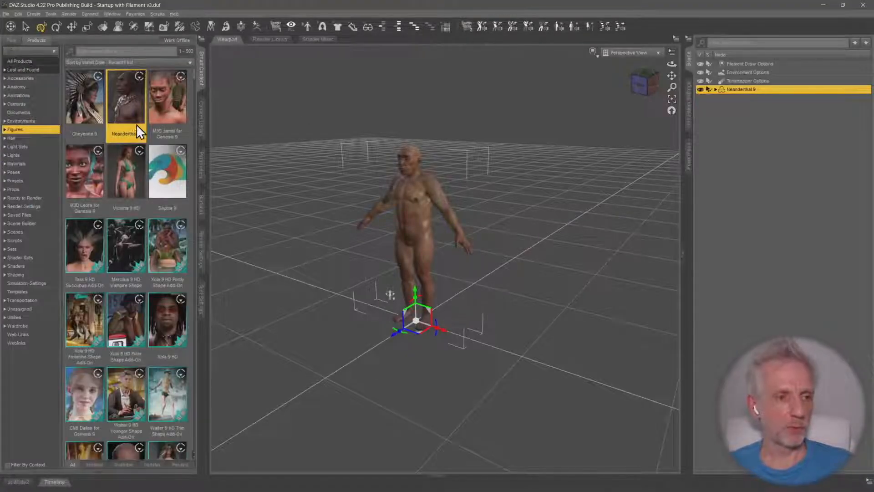
click(35, 326)
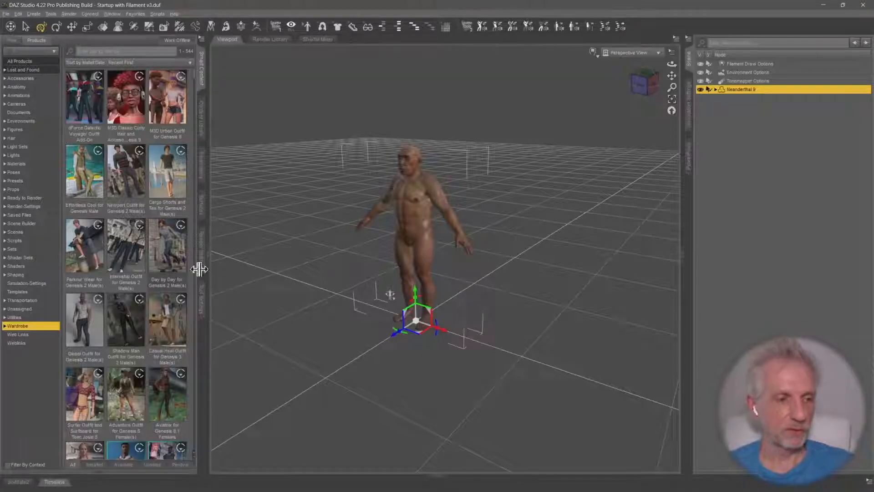
click(168, 169)
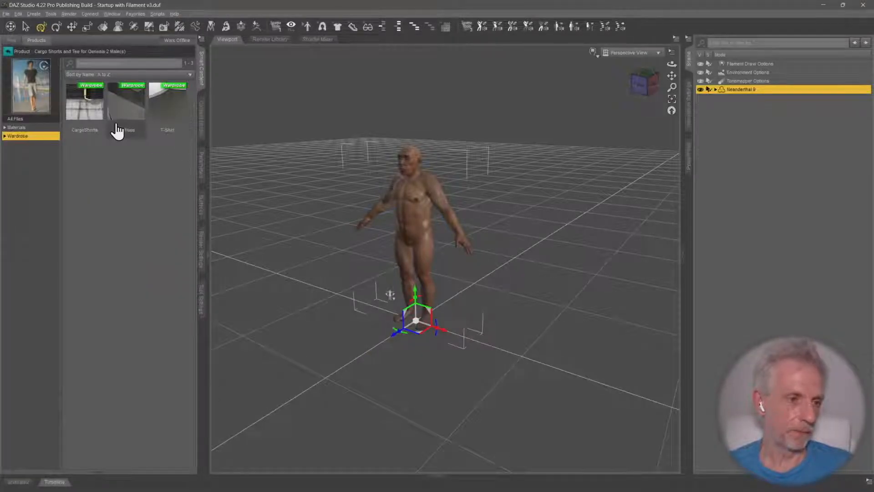
double_click(86, 110)
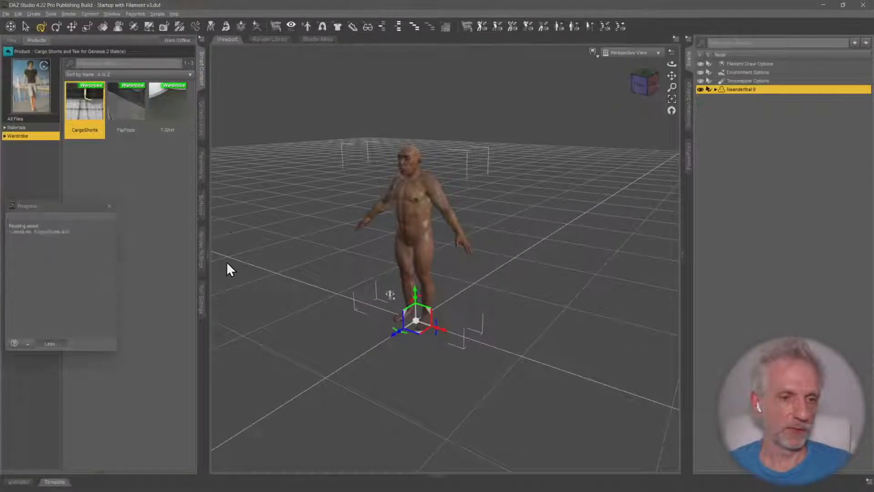
click(320, 138)
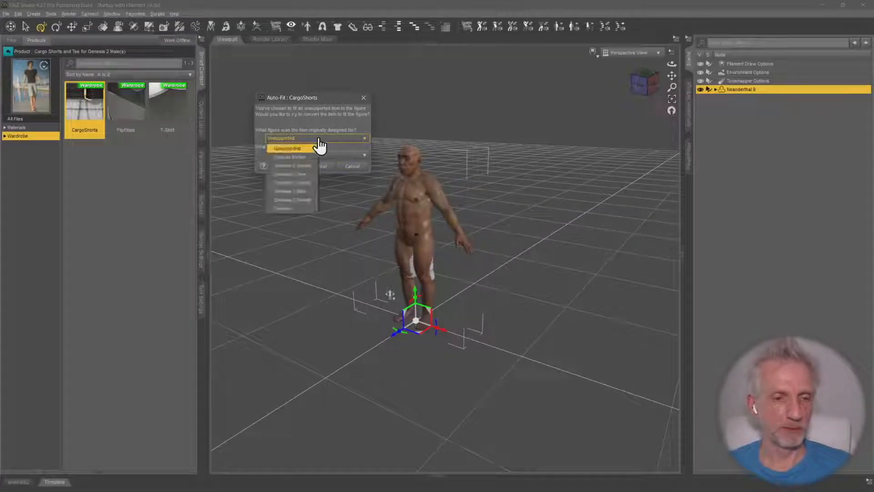
click(306, 190)
mouse_move(290, 174)
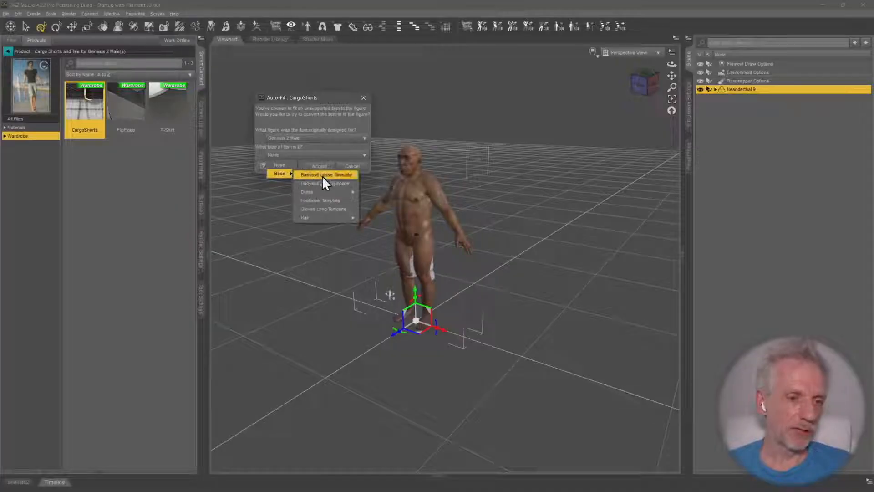
click(332, 181)
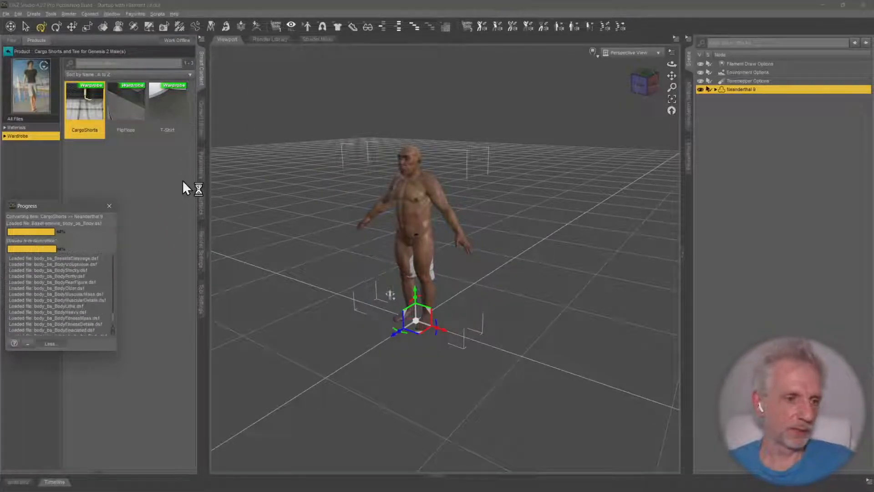
Add the T-Shirt to Neanderthal 9, auto-fitting it from Genesis 2 Male with a Base bodysuit template
double_click(174, 106)
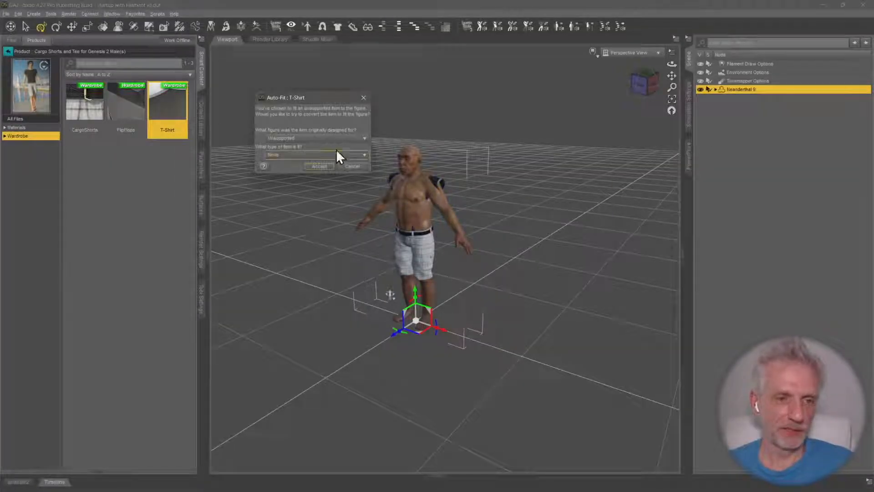
click(332, 139)
click(303, 191)
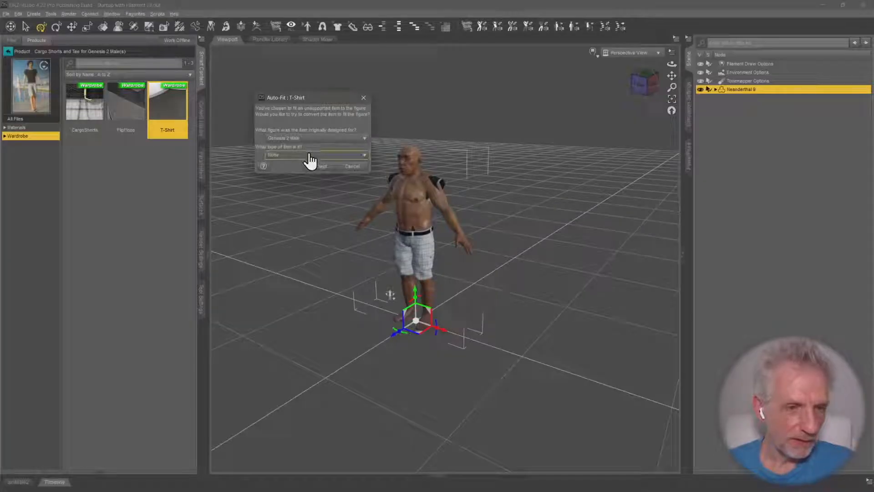
click(308, 176)
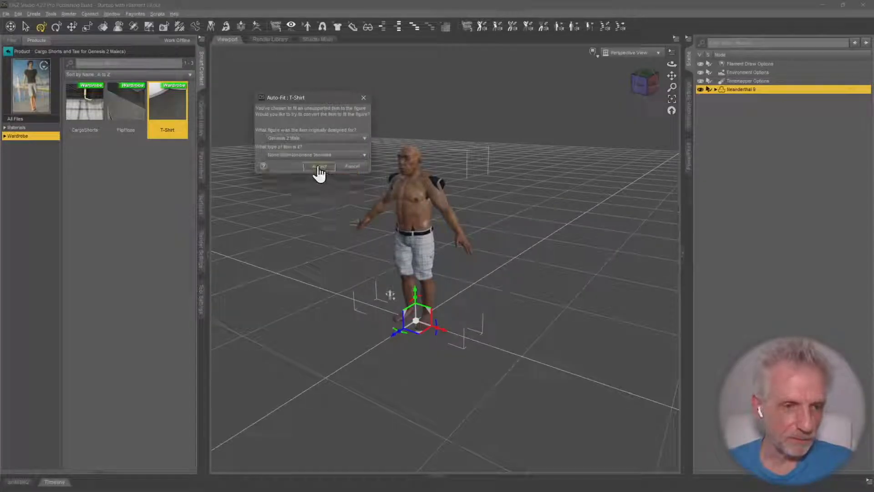
click(318, 168)
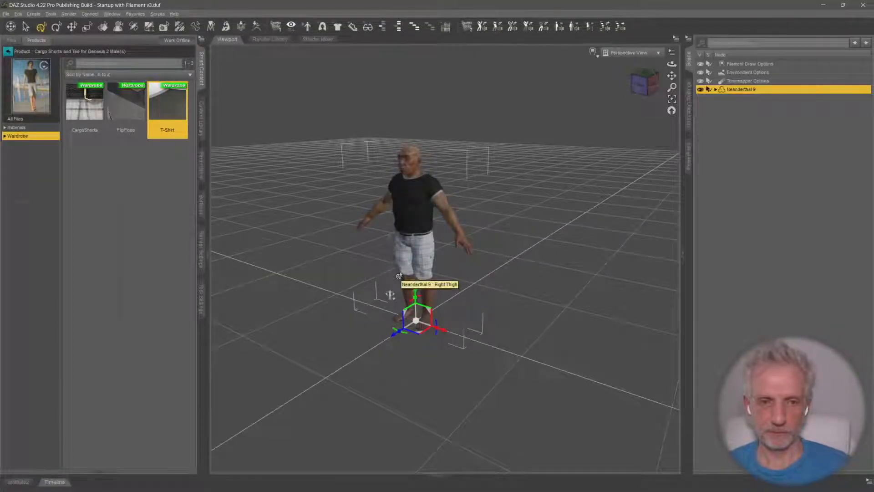
key(ctrl+r)
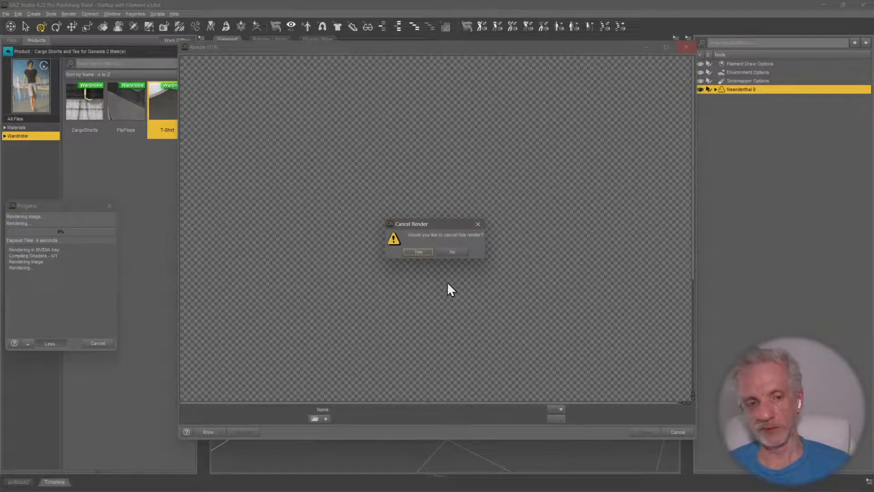
click(427, 252)
click(687, 47)
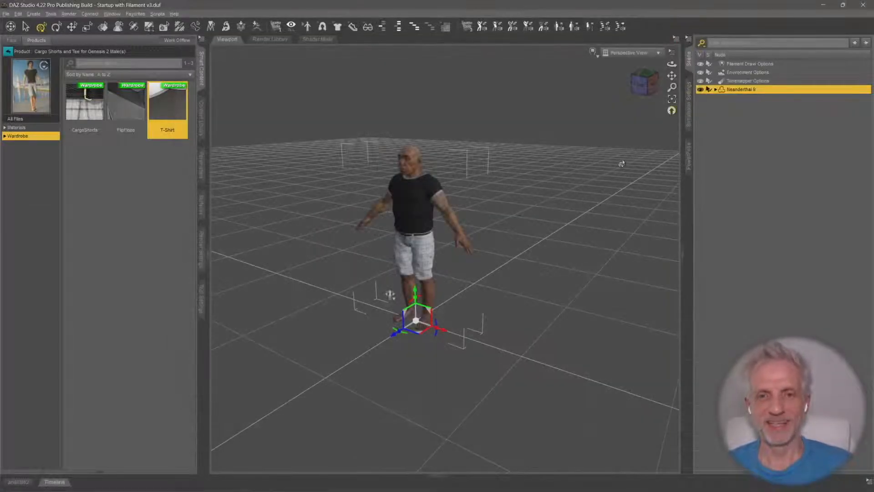
Expand the Neanderthal 9 hierarchy in the scene tree to list its bones and fitted items
mouse_move(454, 201)
middle_down()
mouse_move(486, 191)
mouse_move(435, 198)
mouse_move(461, 198)
middle_up()
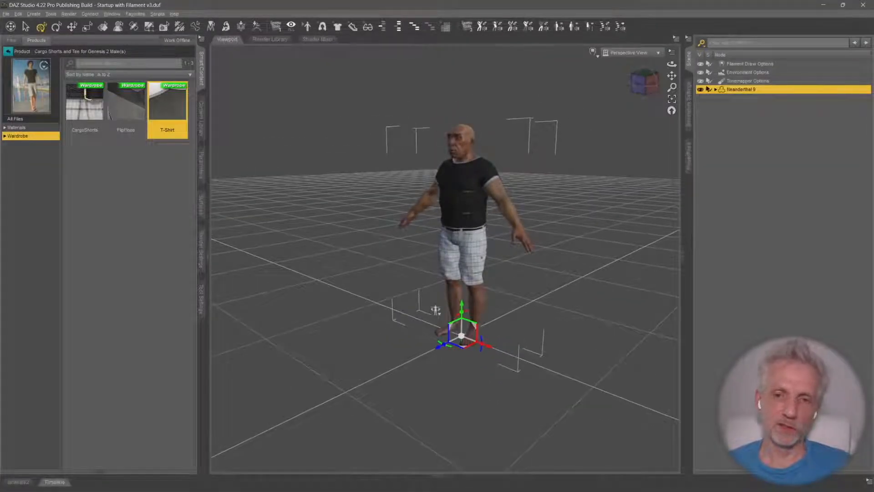
click(715, 90)
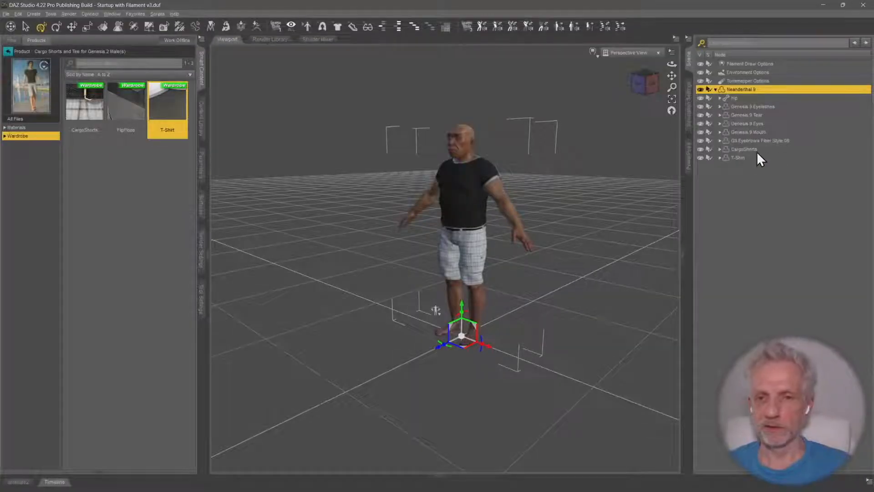
Delete the T-Shirt from Neanderthal 9, keeping only the CargoShorts
click(757, 150)
click(745, 158)
key(Delete)
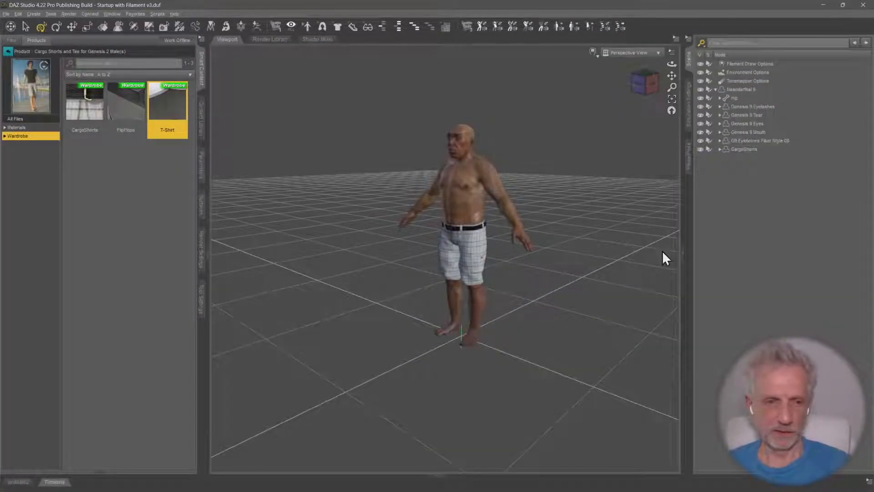
middle_drag(501, 218, 516, 227)
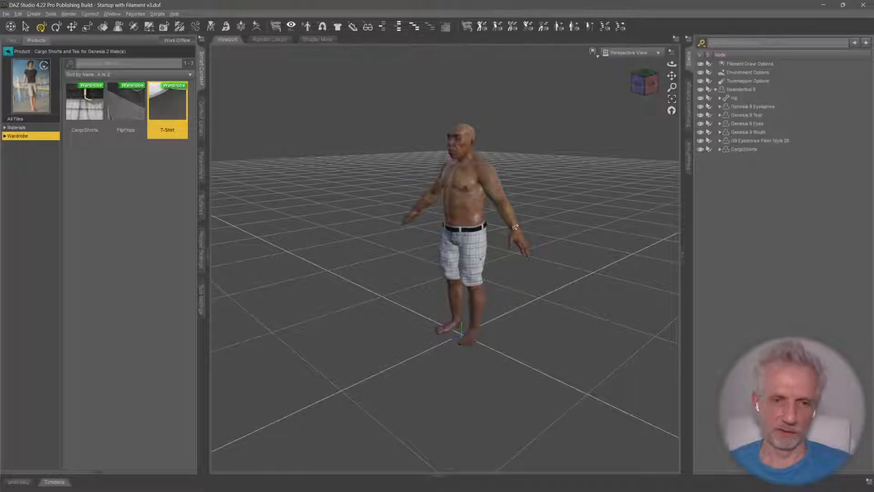
Load the Surfer Outfit Surfboard prop from Surfer Outfit and Surfboard for Teen Josie 8 into the scene
click(740, 90)
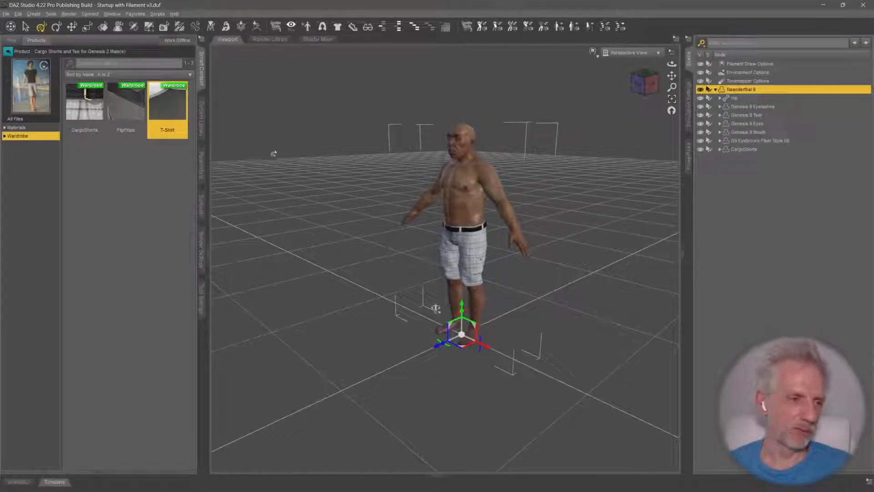
click(7, 52)
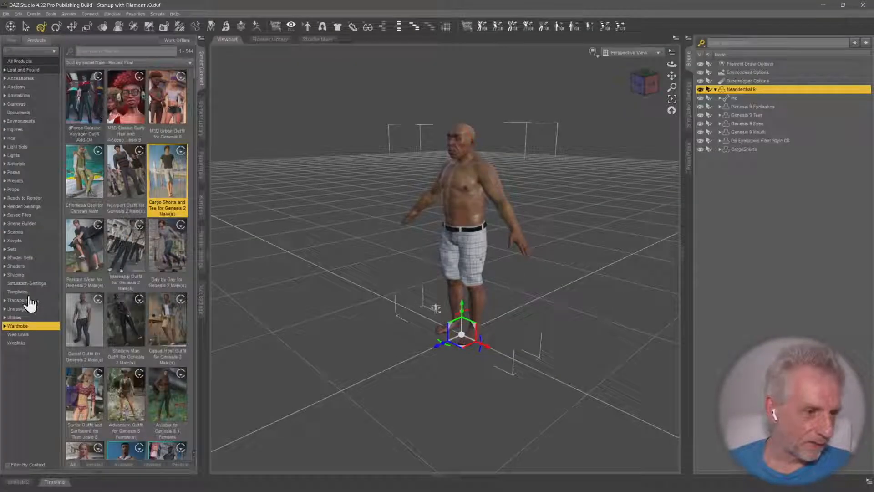
click(78, 395)
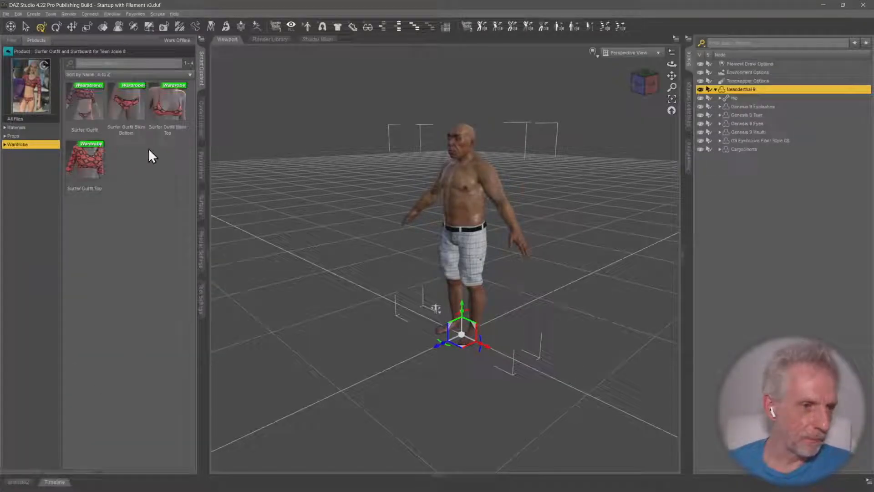
click(37, 136)
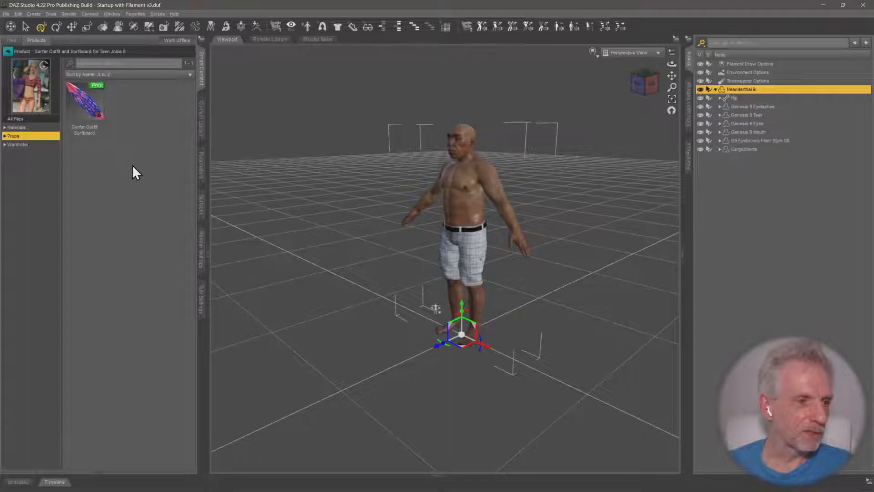
double_click(93, 105)
middle_drag(407, 267, 417, 282)
scroll(407, 267, up, 3)
scroll(405, 261, down, 1)
scroll(408, 268, down, 1)
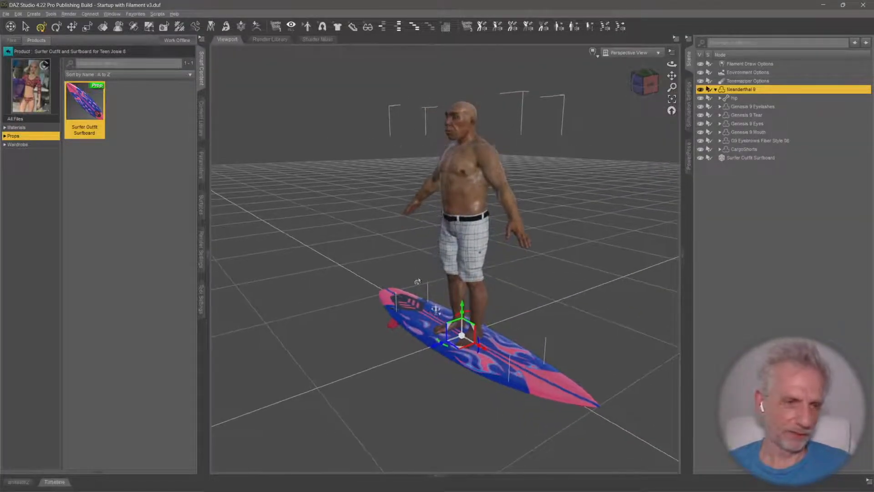
Filter the pose files by context for Neanderthal 9 and list the Standing poses under By Function
click(7, 51)
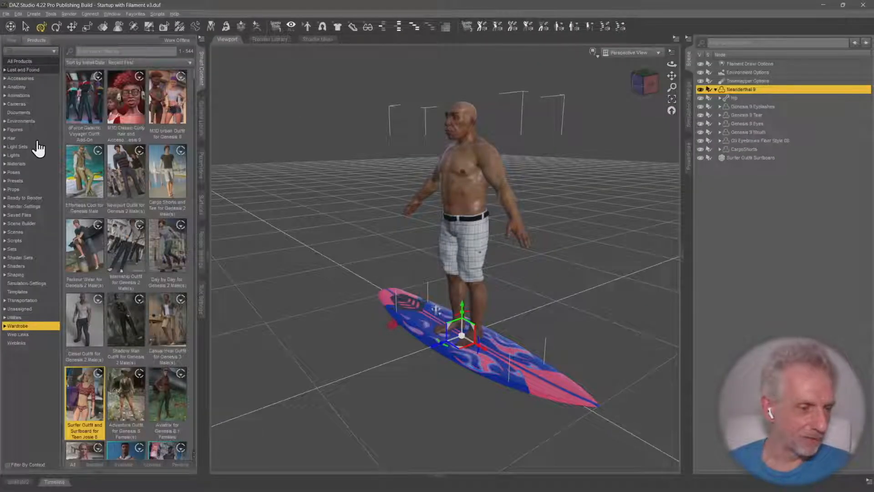
click(47, 175)
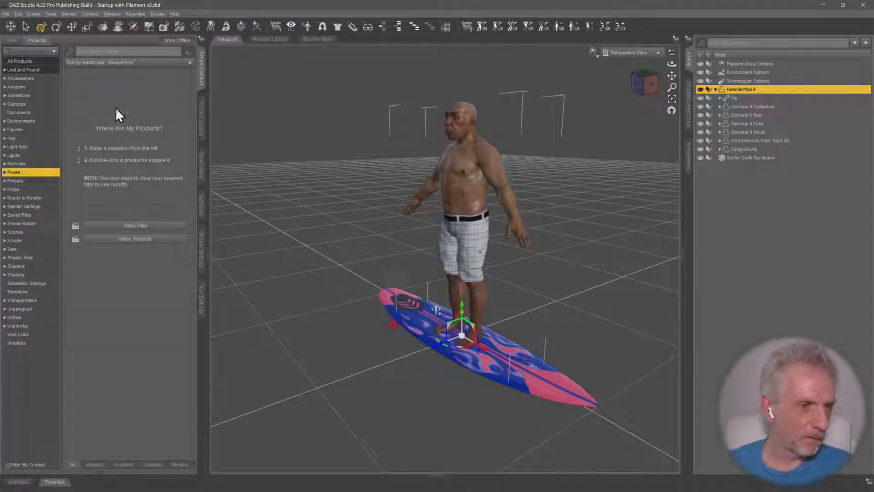
click(10, 42)
click(51, 164)
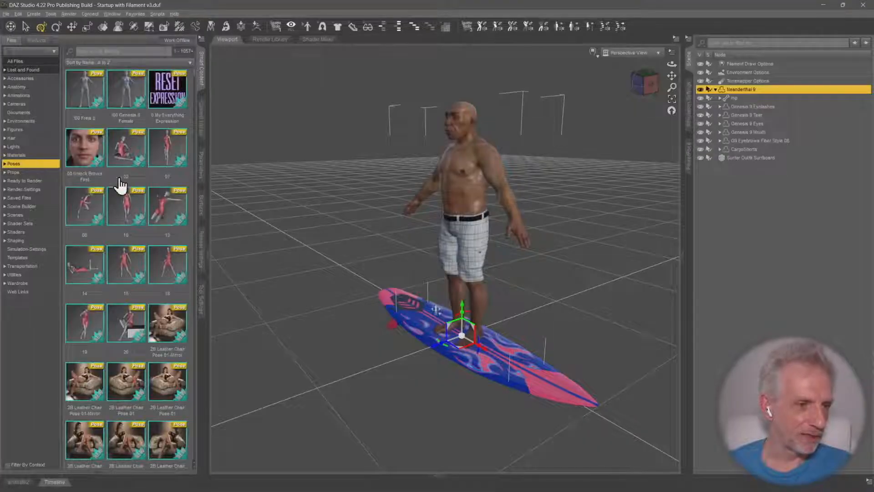
click(7, 464)
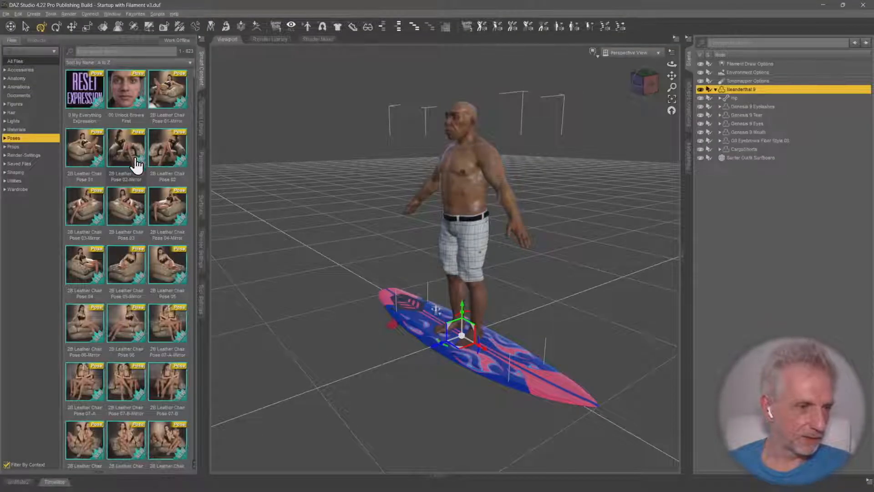
scroll(137, 165, down, 5)
click(42, 138)
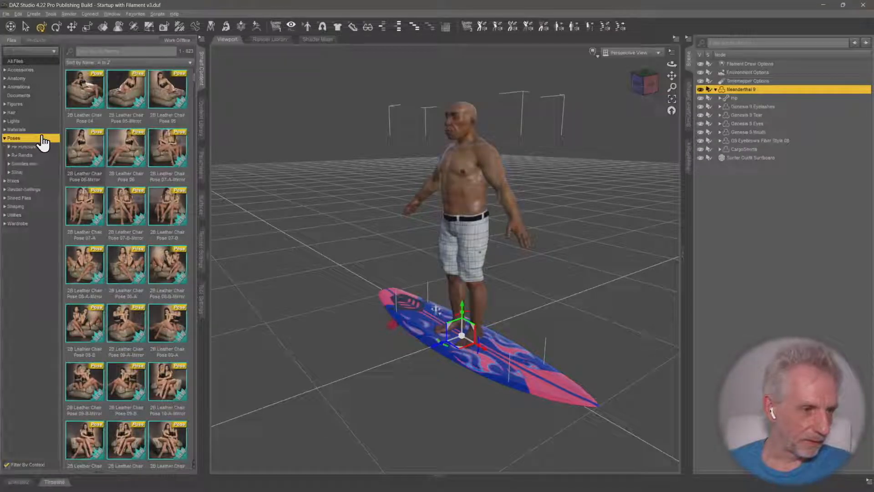
click(41, 147)
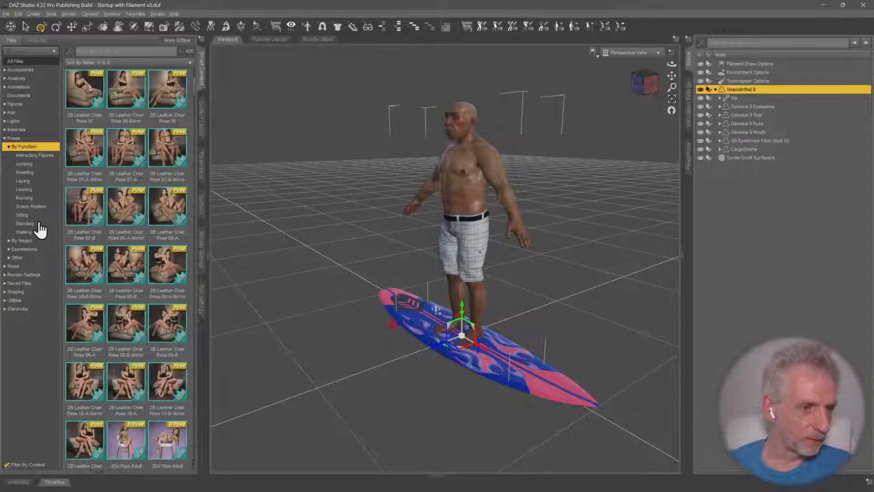
click(25, 224)
Find the MNSTSLY 16 Standing pose among the standing poses and apply it to Neanderthal 9
scroll(188, 223, down, 5)
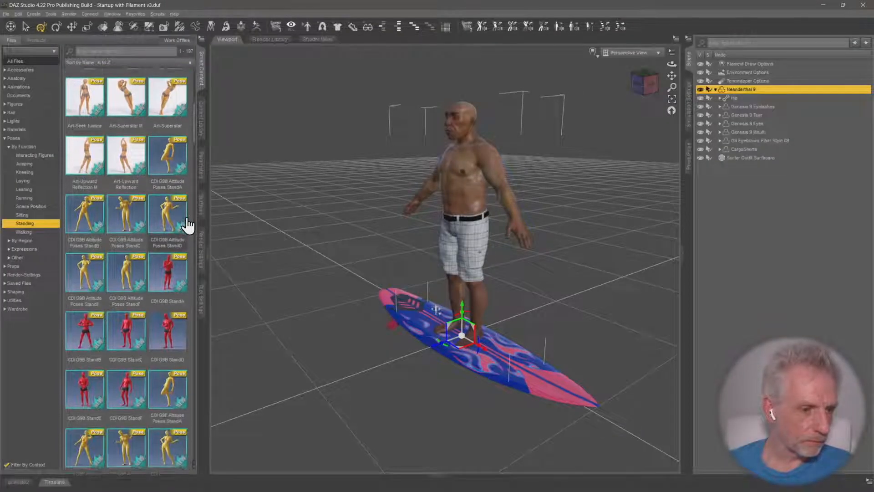
scroll(188, 224, down, 6)
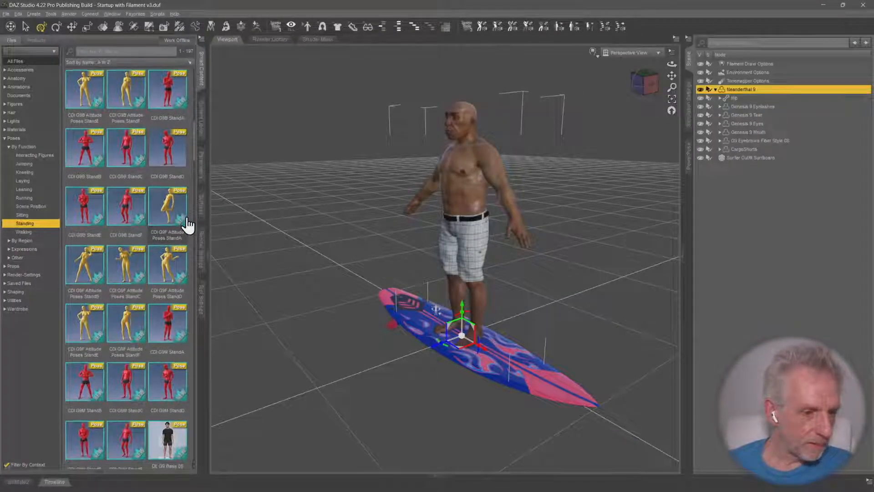
scroll(188, 224, down, 5)
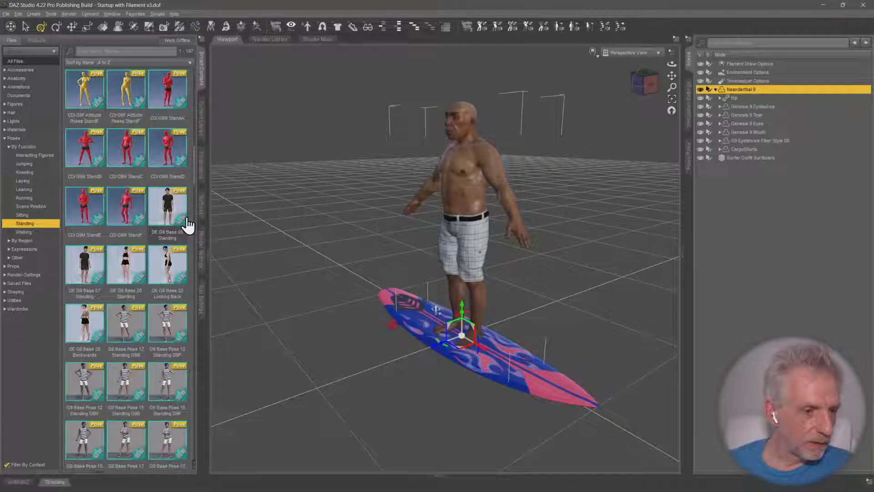
scroll(188, 224, down, 5)
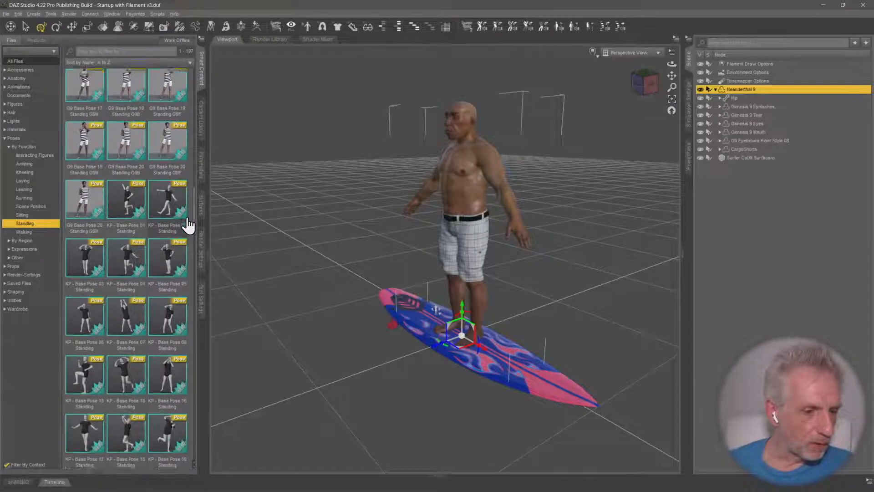
scroll(188, 224, down, 1)
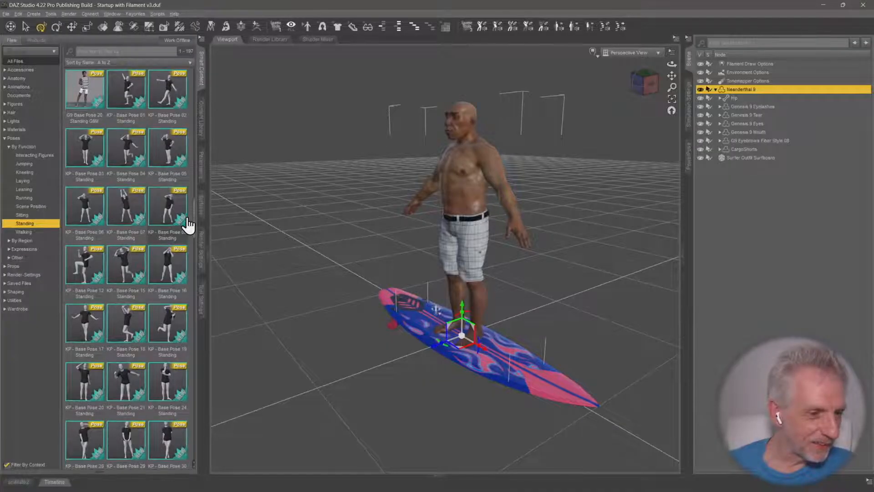
scroll(188, 224, down, 3)
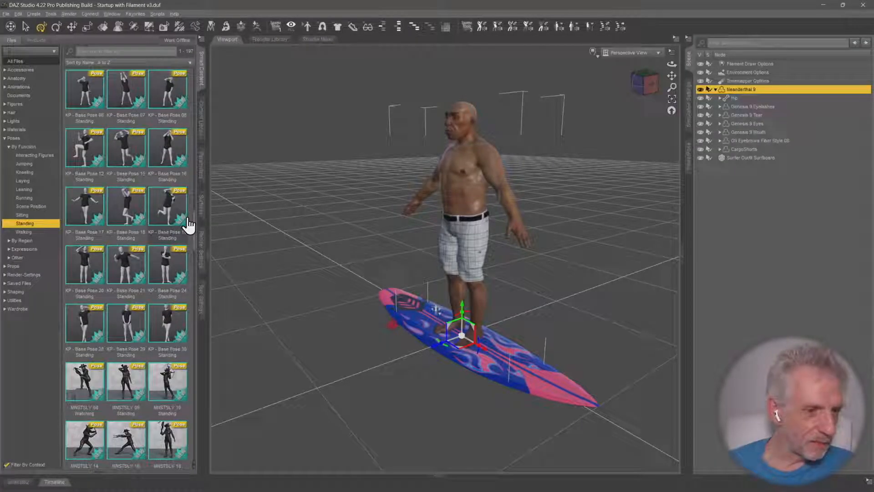
scroll(188, 224, down, 1)
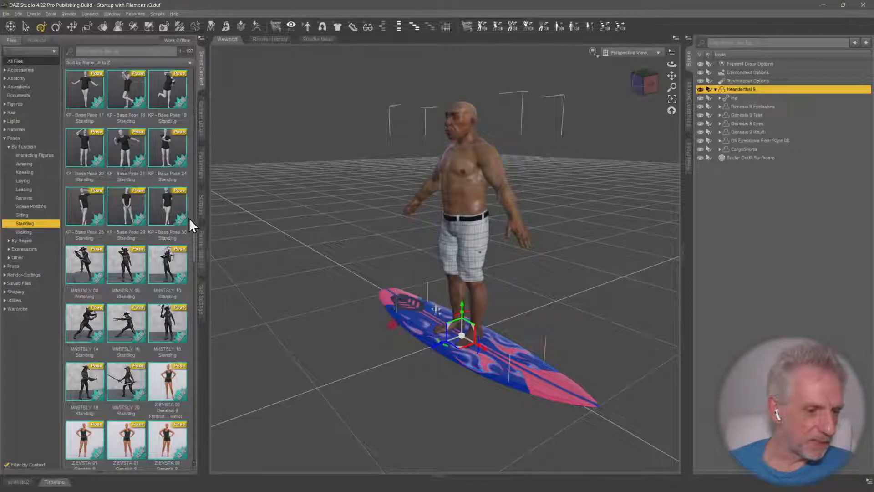
scroll(190, 225, down, 2)
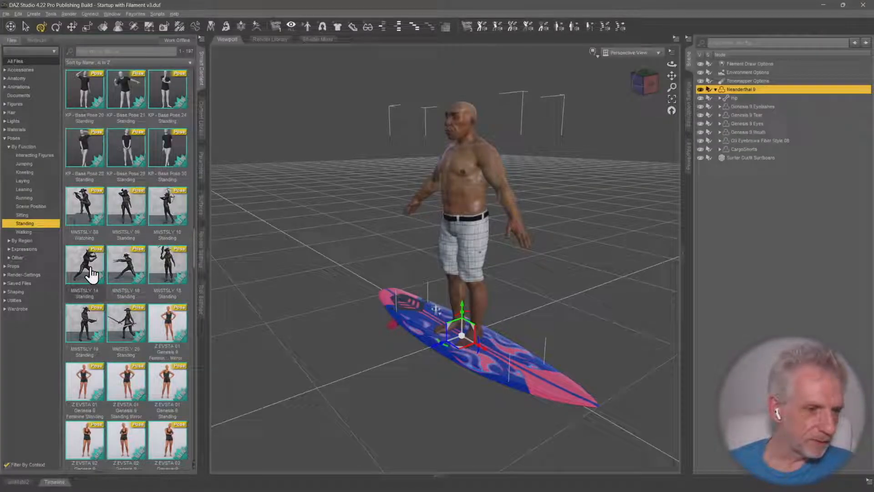
mouse_move(135, 274)
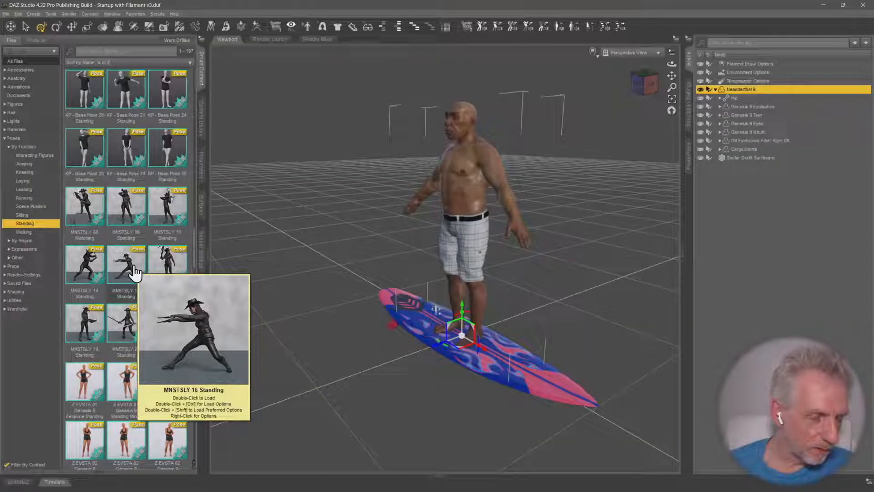
double_click(136, 272)
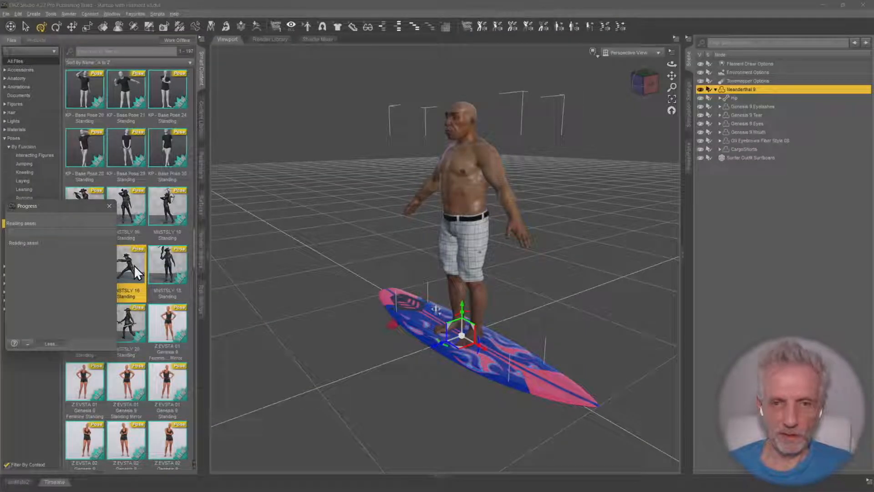
Turn Neanderthal 9 about the vertical axis and shift him so his stance runs lengthwise along the surfboard
middle_drag(362, 295, 435, 314)
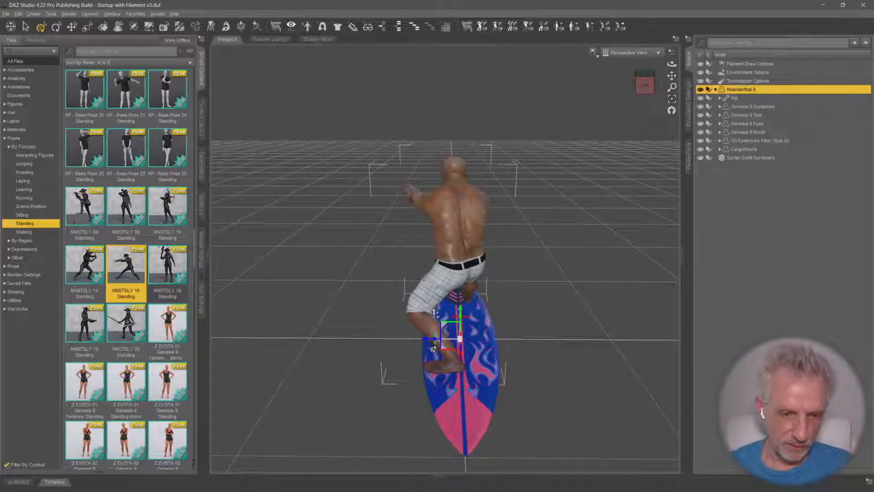
drag(432, 346, 592, 344)
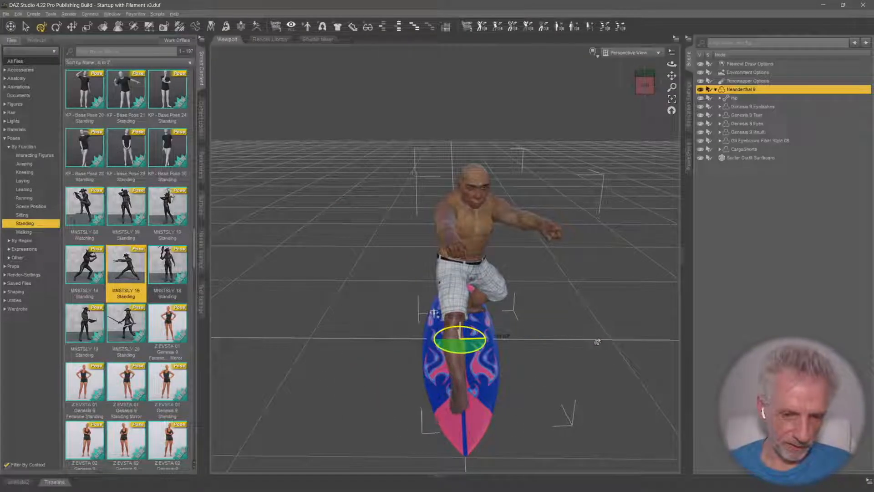
middle_drag(592, 344, 454, 347)
middle_drag(336, 320, 444, 257)
middle_drag(398, 305, 324, 291)
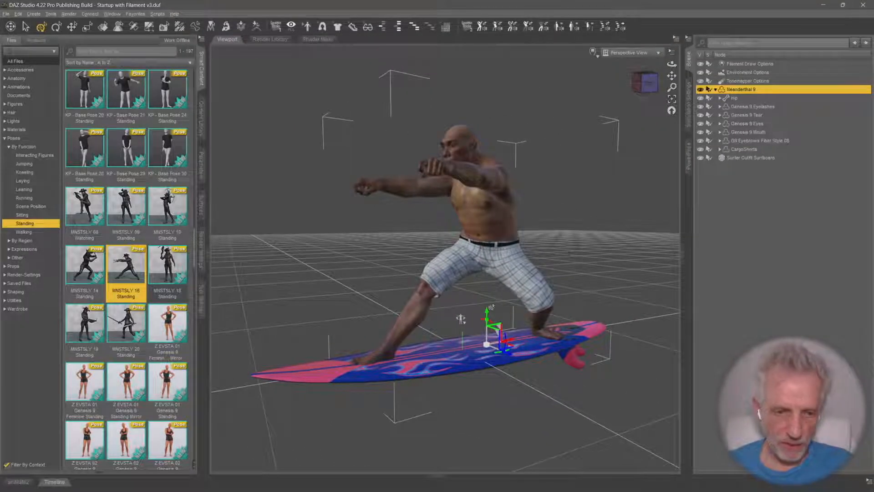
Check the right foot's placement and fine-tune the whole Neanderthal 9 figure's rotation and position on the surfboard
click(375, 360)
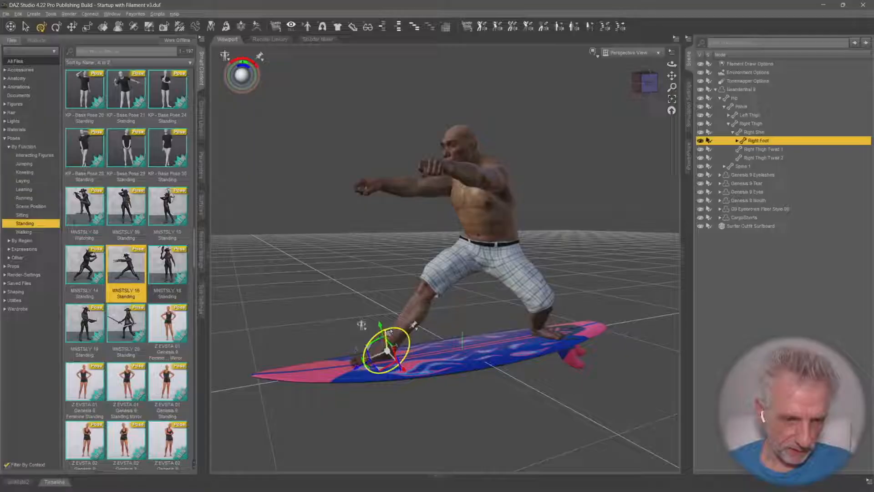
middle_drag(405, 318, 461, 352)
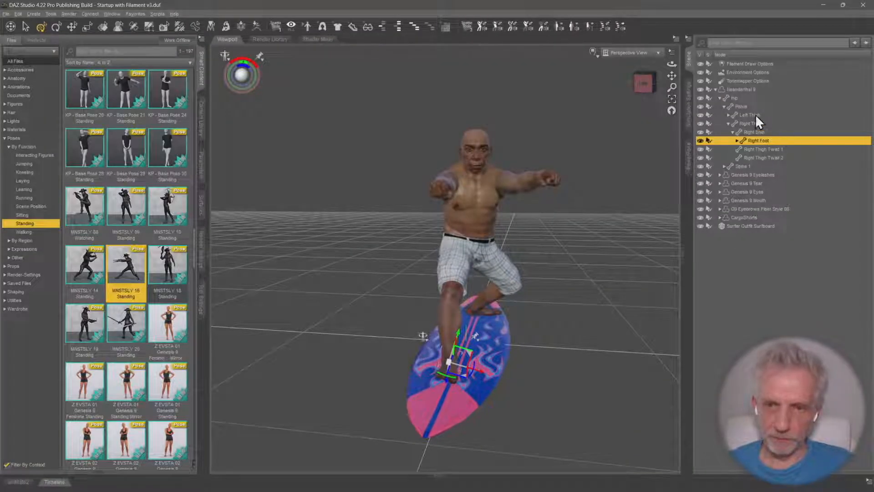
click(741, 90)
middle_drag(440, 306, 455, 305)
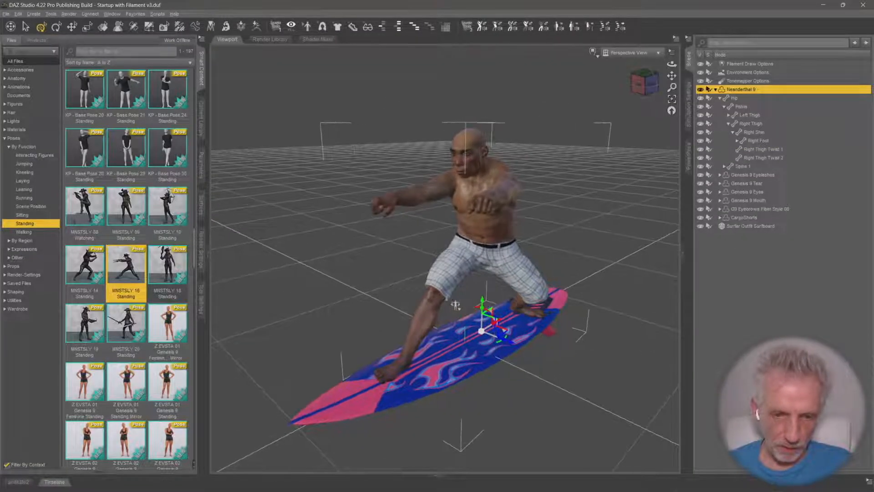
drag(496, 344, 501, 345)
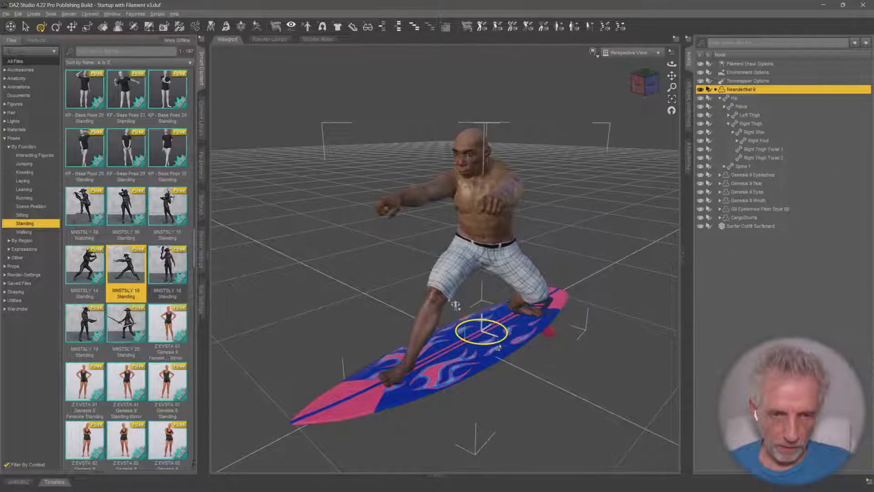
middle_drag(498, 348, 484, 332)
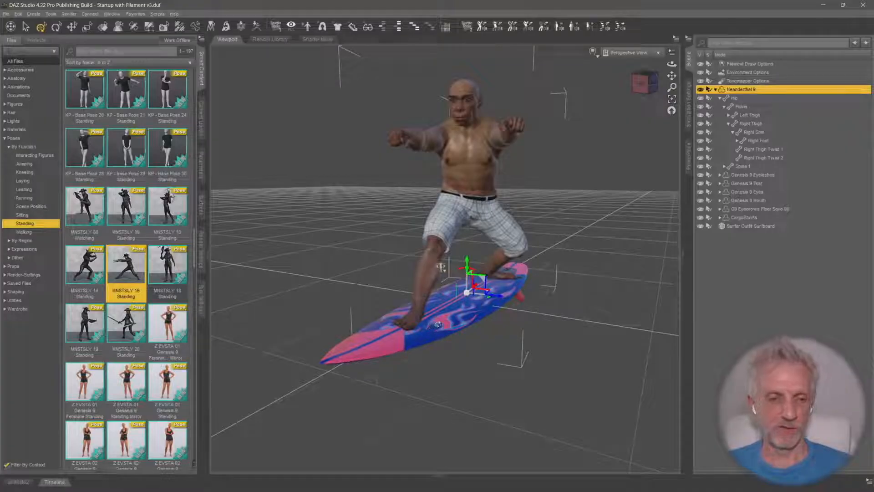
Show the animation timeline and set its total length to 61 frames, with the playhead at frame 0
click(54, 481)
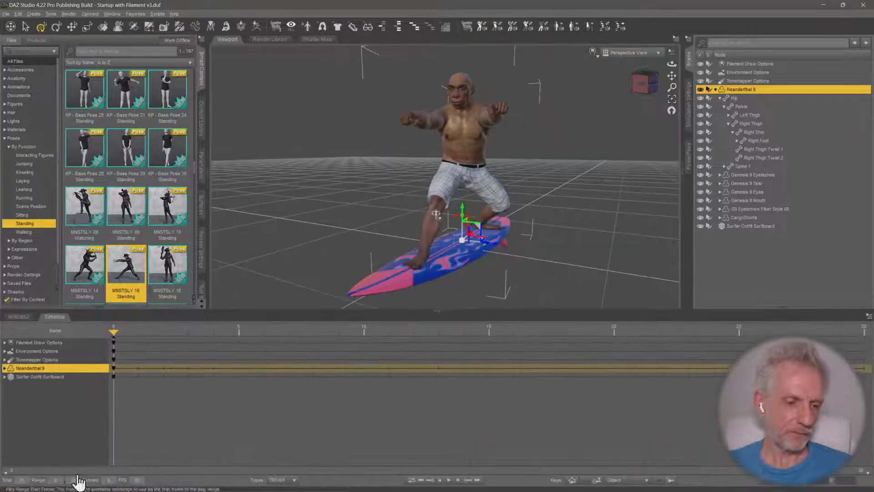
double_click(22, 480)
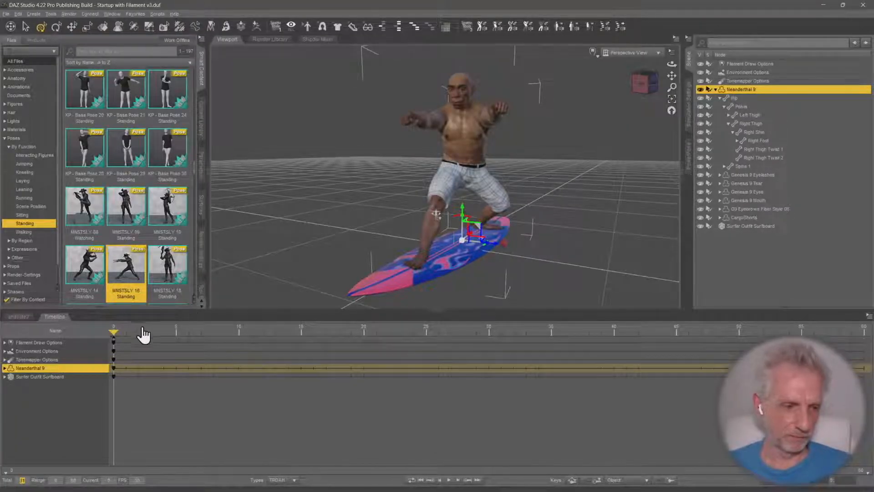
mouse_move(114, 330)
mouse_down()
mouse_move(434, 345)
mouse_move(124, 349)
mouse_move(113, 330)
mouse_up()
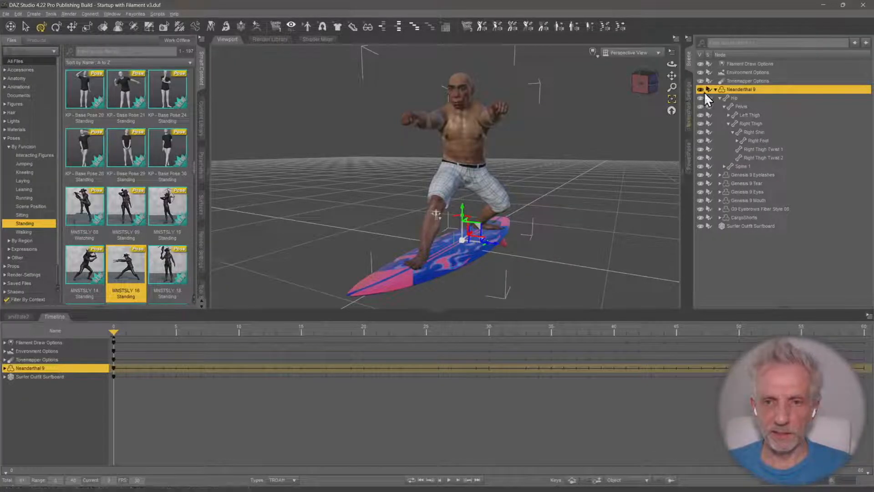
Select the Surfer Outfit Surfboard and keyframe sideways rolls about its long axis in opposite directions at frames 10 and 25
click(715, 89)
click(730, 98)
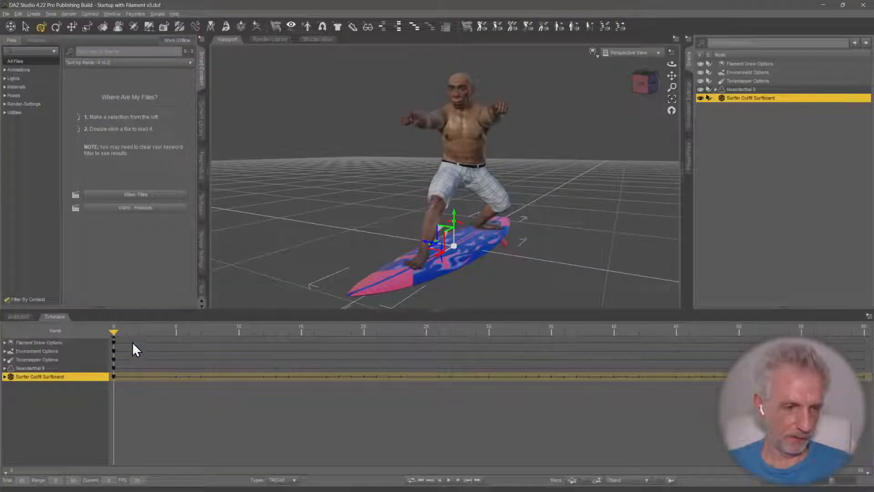
drag(114, 329, 238, 331)
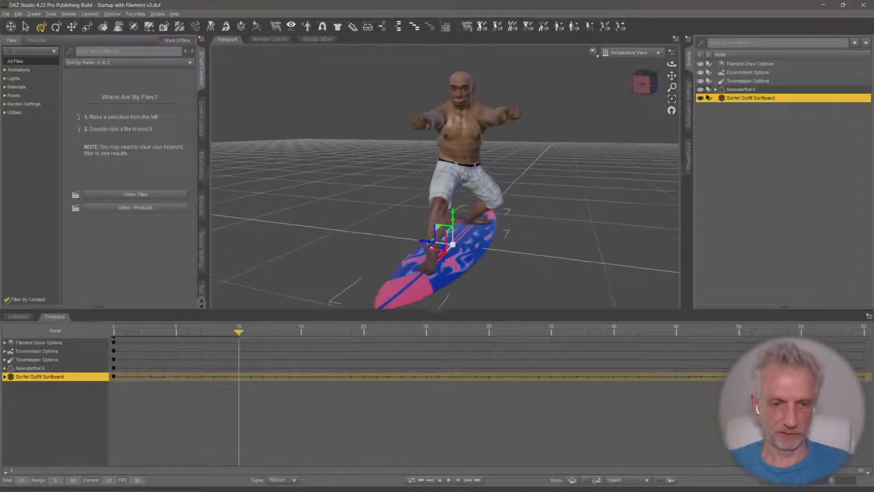
ctrl+alt+drag(450, 182, 378, 199)
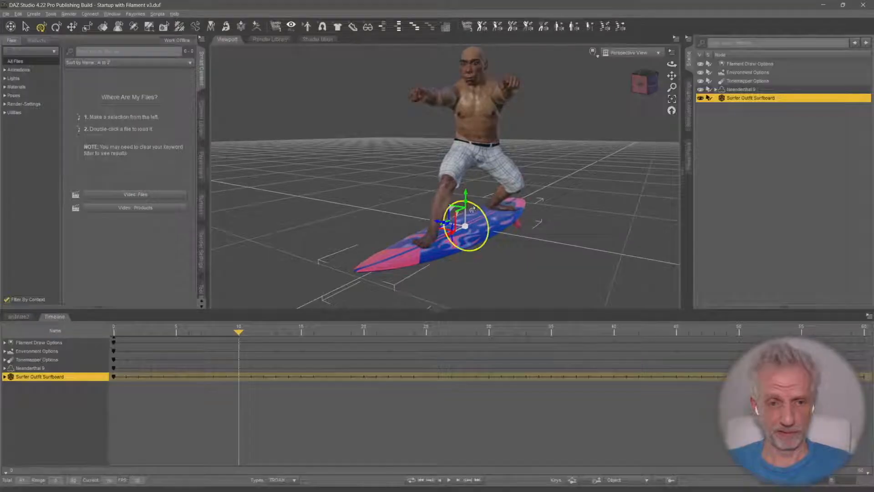
drag(474, 210, 515, 176)
drag(238, 331, 426, 329)
drag(453, 217, 450, 206)
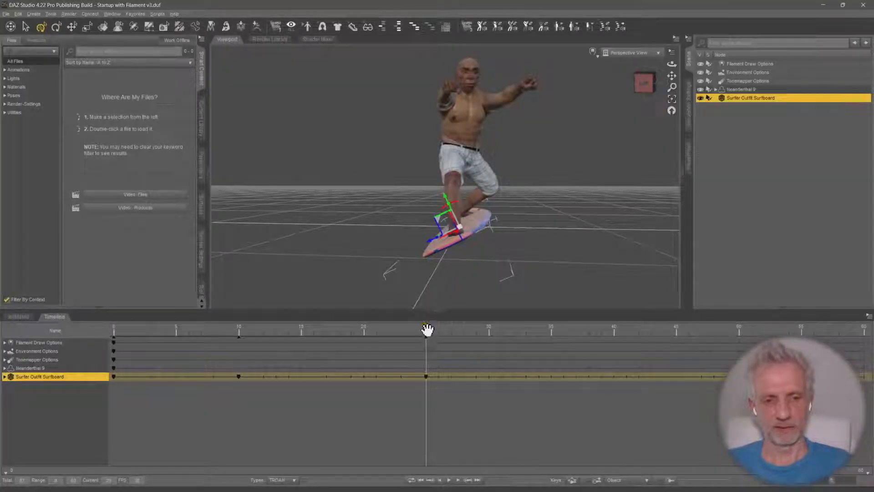
Roll the surfboard sideways again in alternating directions with rotation keyframes at frames 40 and 50
drag(427, 329, 610, 331)
alt+drag(471, 249, 535, 276)
drag(461, 204, 468, 207)
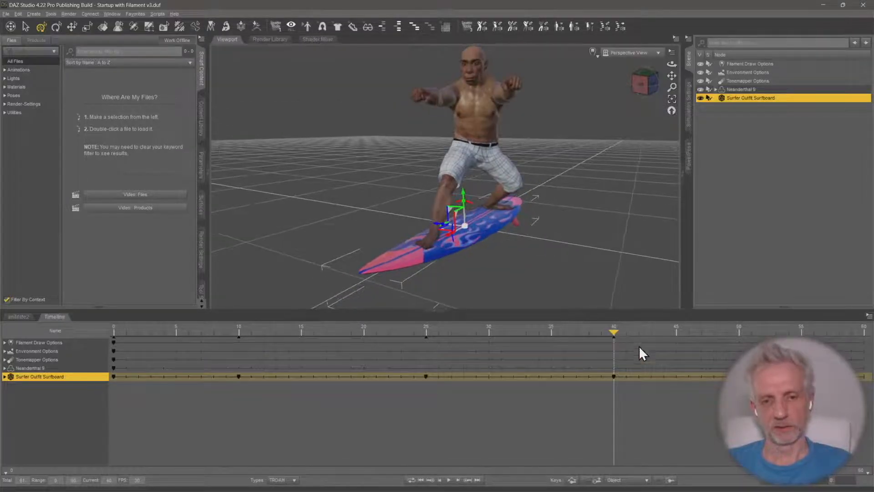
drag(614, 331, 735, 332)
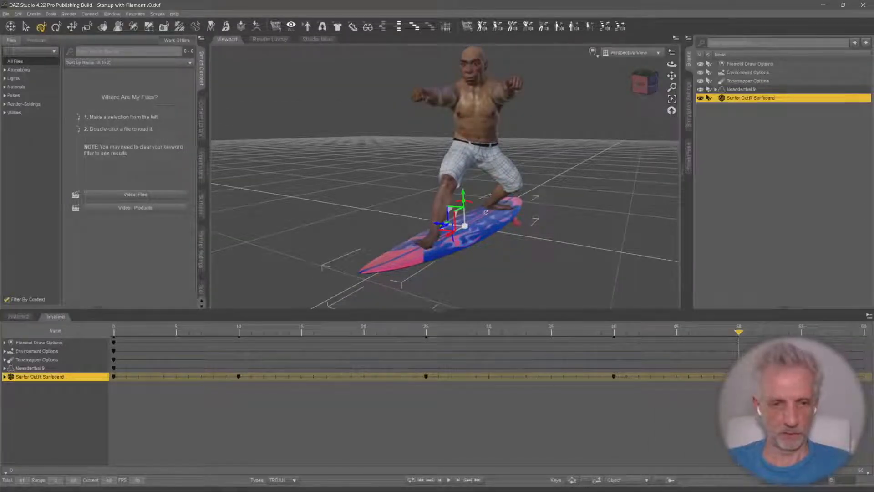
drag(470, 208, 473, 208)
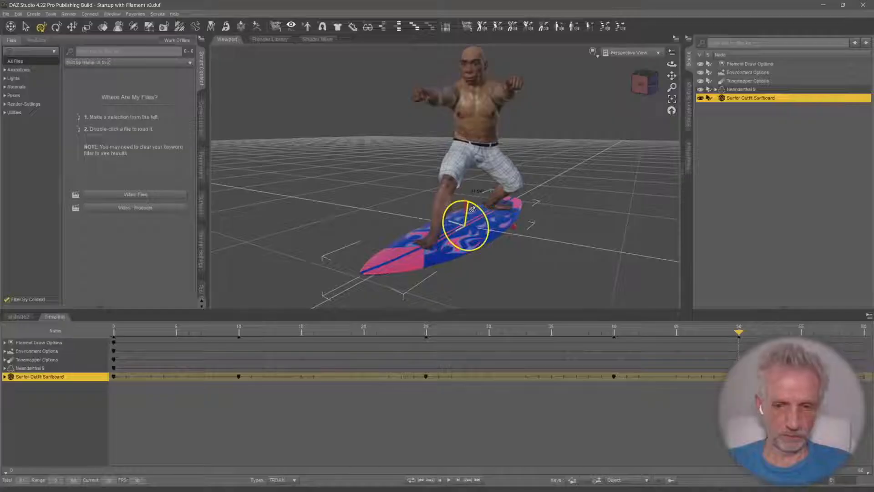
Level the surfboard's sideways roll at frame 60 by setting X Rotate to 0
drag(738, 332, 864, 332)
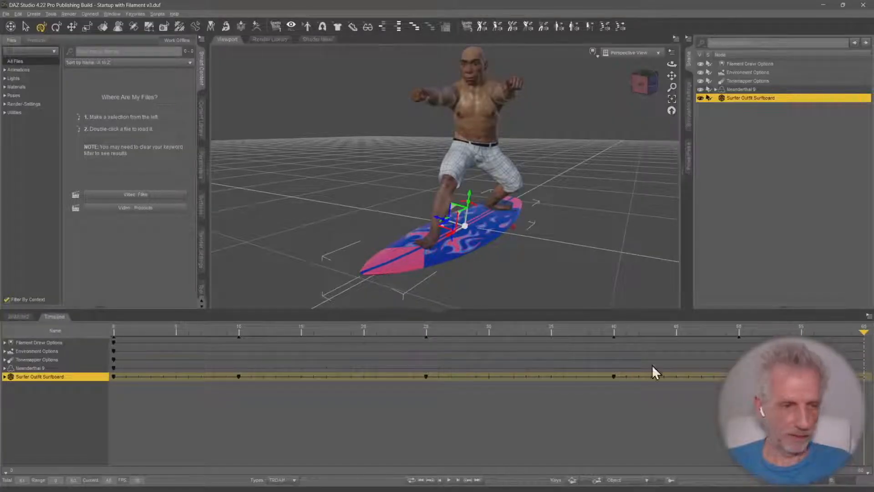
click(202, 166)
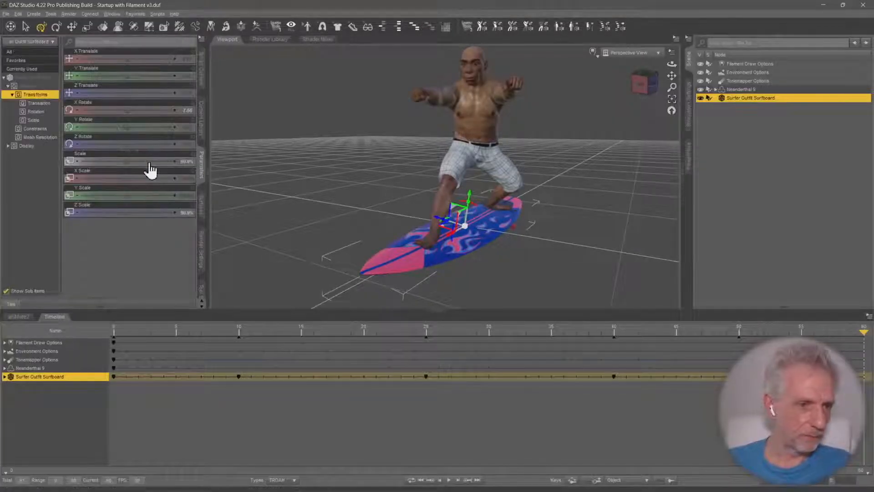
click(190, 111)
text(0)
key(Return)
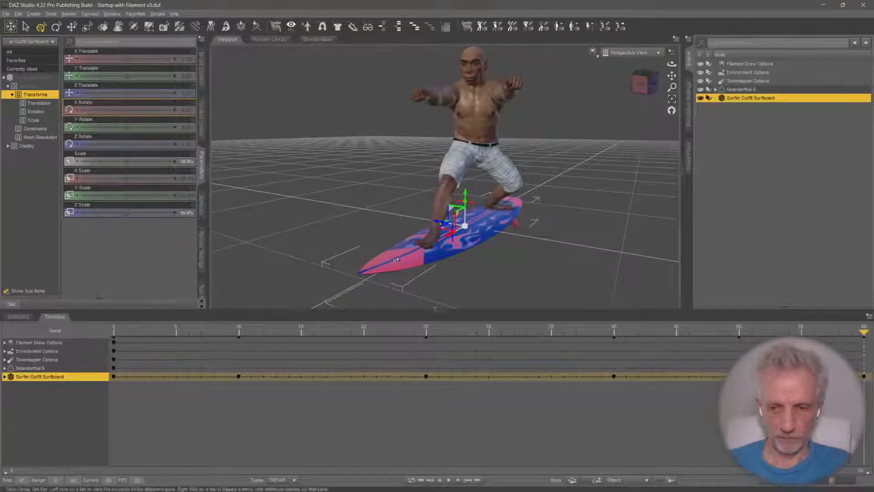
Pitch the surfboard's nose upward at frame 18, to about 7.7 degrees of Z Rotate
drag(864, 332, 335, 374)
alt+drag(485, 295, 622, 222)
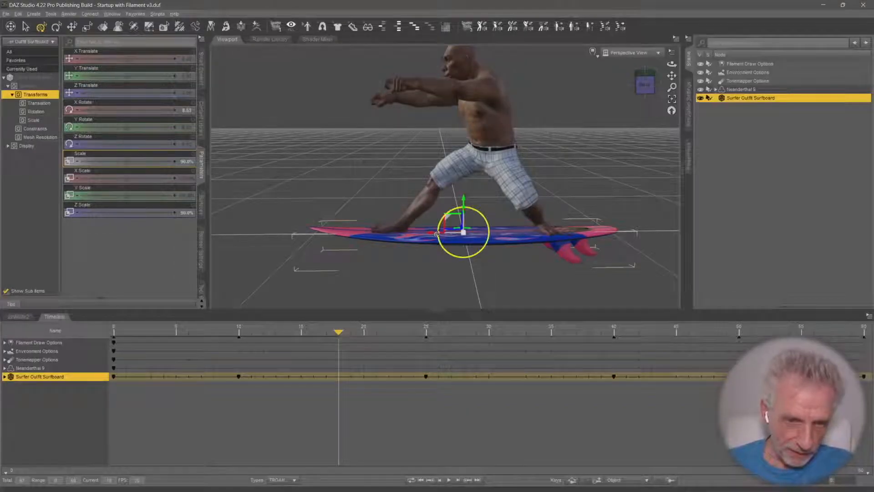
drag(435, 234, 438, 232)
alt+drag(392, 262, 411, 251)
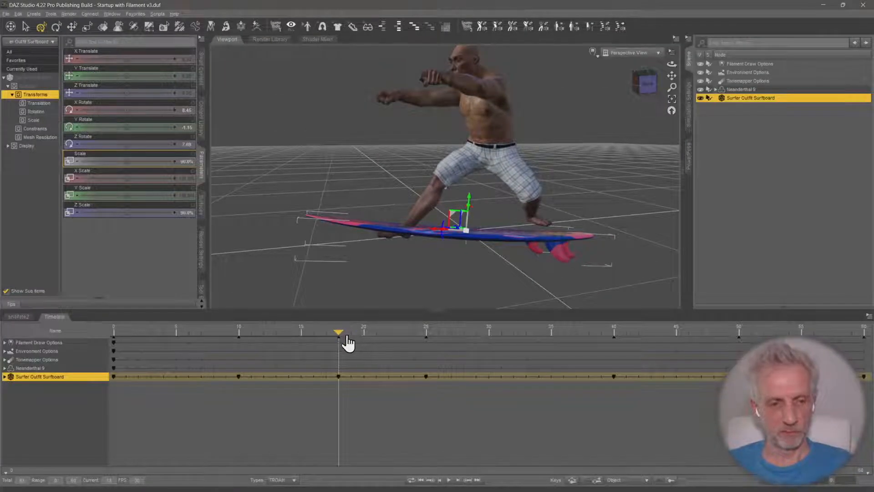
Pitch the surfboard's nose downward at frame 35 and upward at frame 46
drag(346, 335, 552, 333)
alt+drag(496, 267, 487, 283)
drag(441, 224, 440, 231)
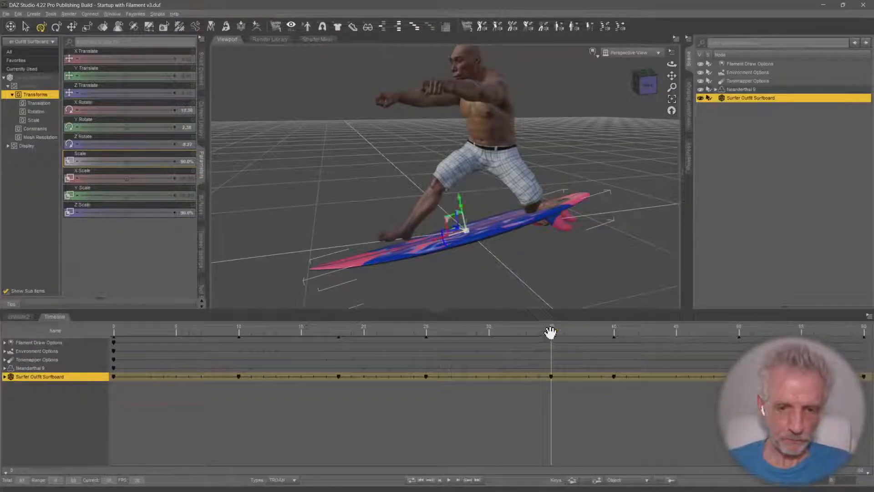
drag(551, 332, 688, 333)
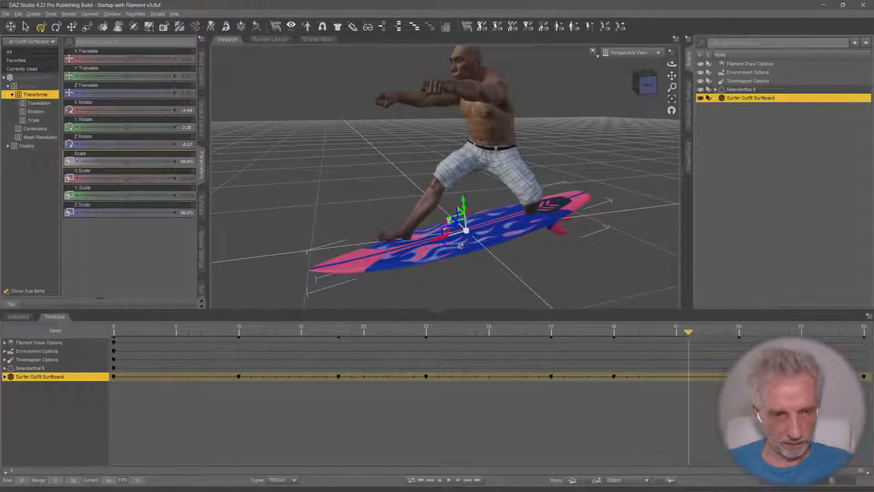
alt+drag(489, 247, 437, 229)
Set the surfboard's Z Rotate and Y Rotate to 0 at frame 60
drag(688, 332, 864, 332)
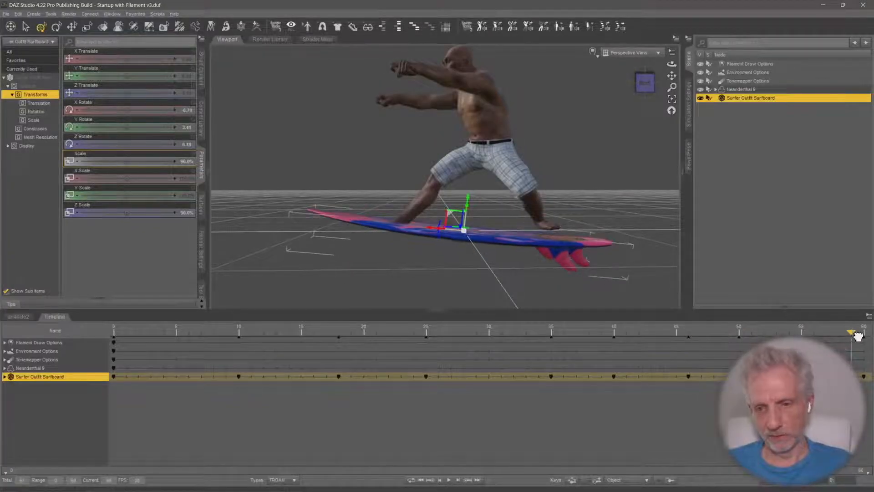
click(187, 143)
text(0)
key(Return)
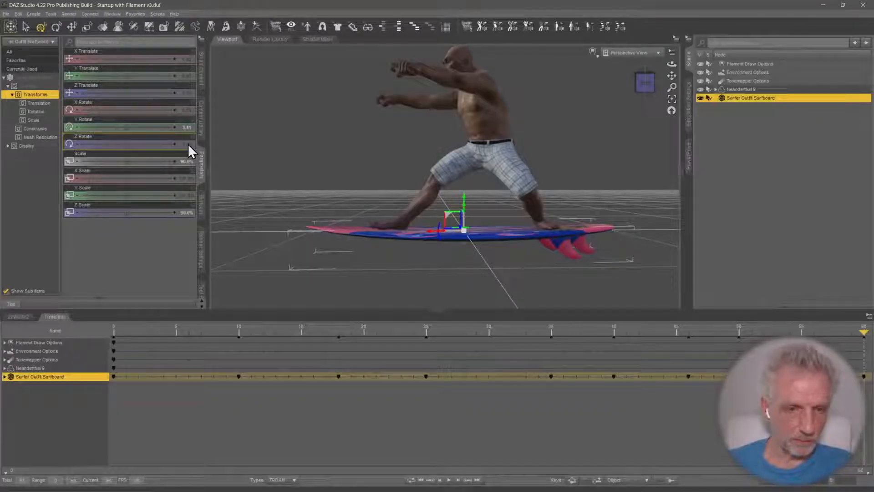
click(187, 127)
text(0)
key(Return)
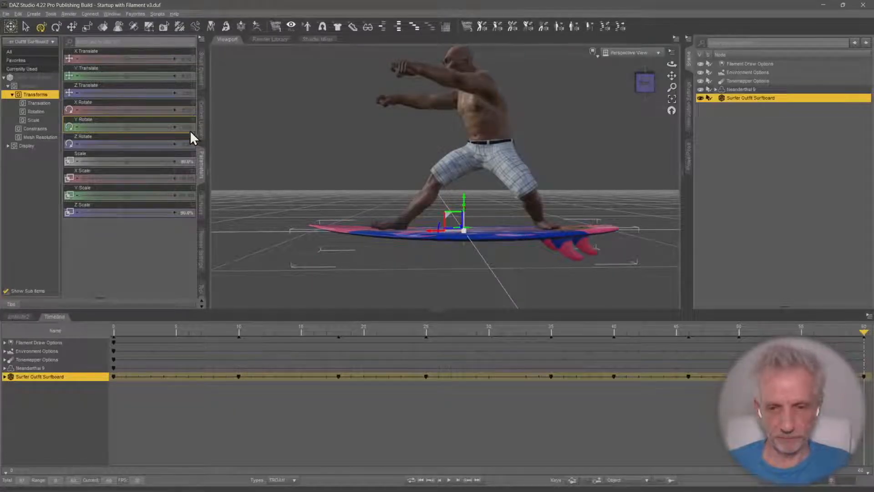
Play back the surfboard animation, examine it from the front and the side, and return the playhead to frame 0
middle_drag(216, 151, 236, 165)
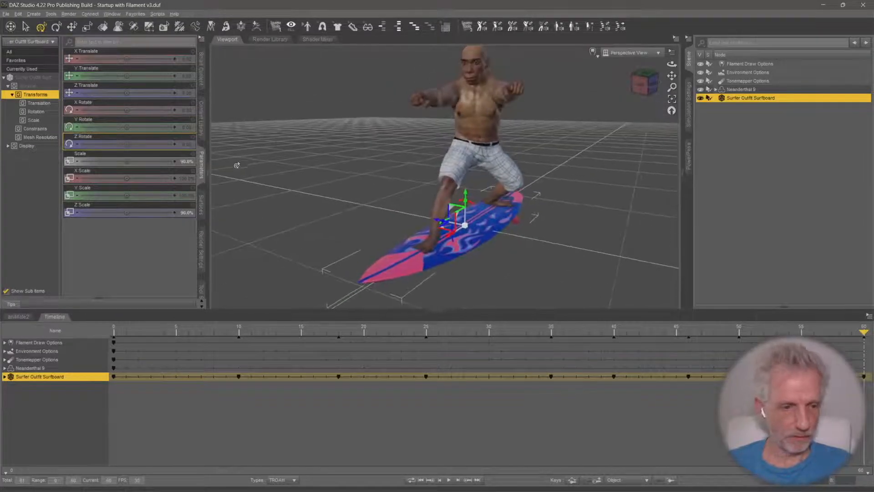
click(448, 480)
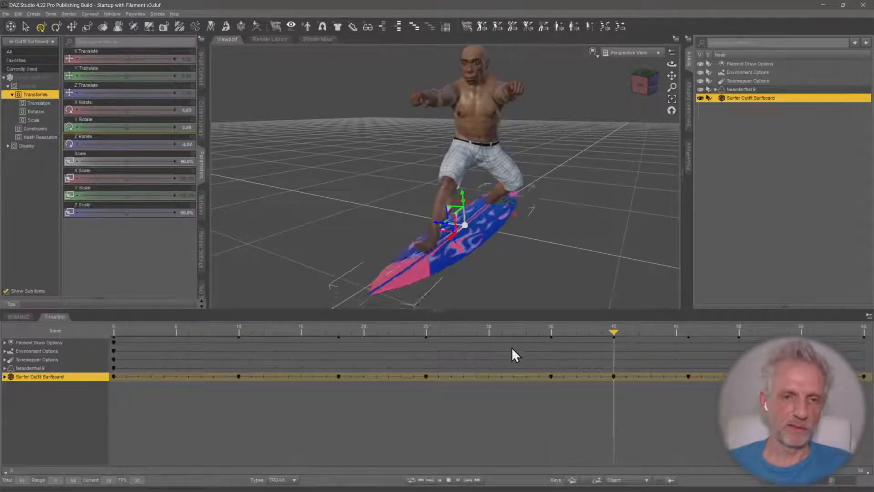
middle_drag(578, 242, 540, 216)
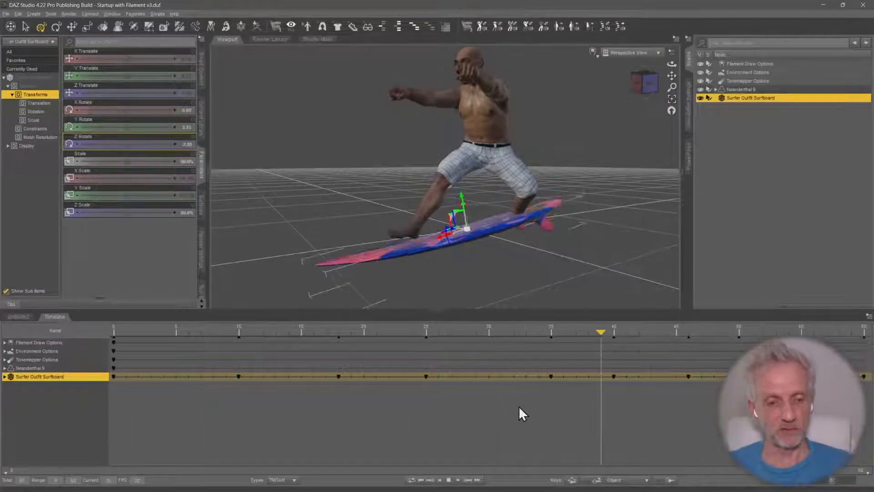
click(448, 479)
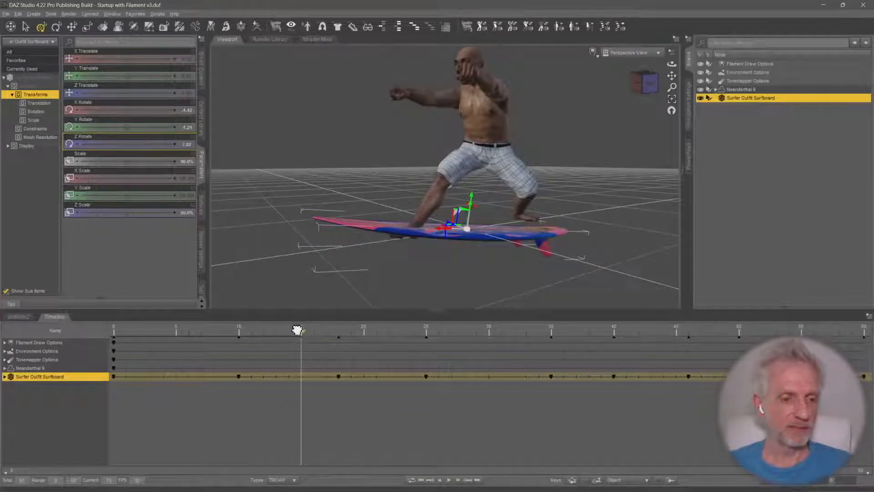
drag(301, 331, 78, 336)
Enlarge the viewport above the timeline and list all Utilities products in Smart Content without the context filter
drag(180, 310, 176, 355)
middle_drag(392, 237, 377, 221)
click(201, 75)
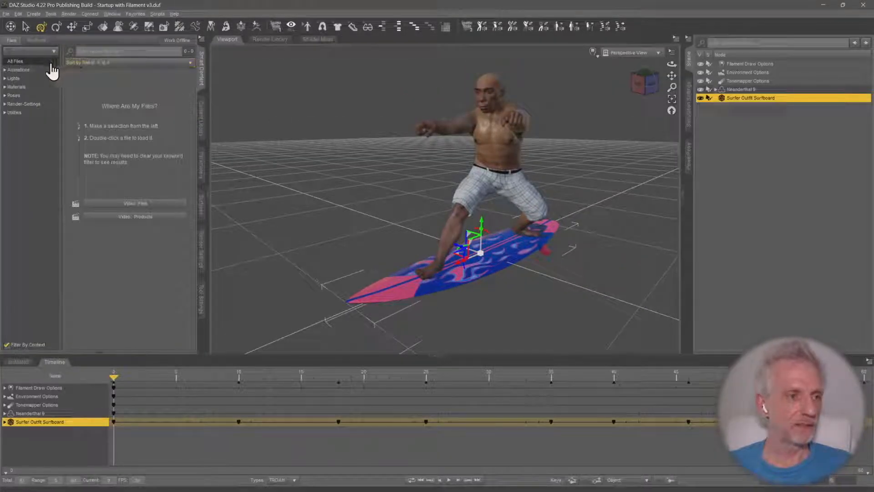
click(17, 342)
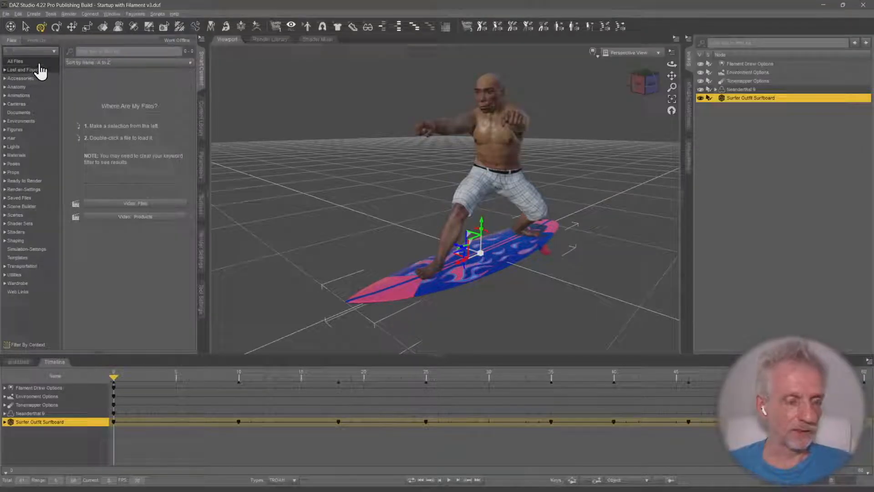
click(45, 275)
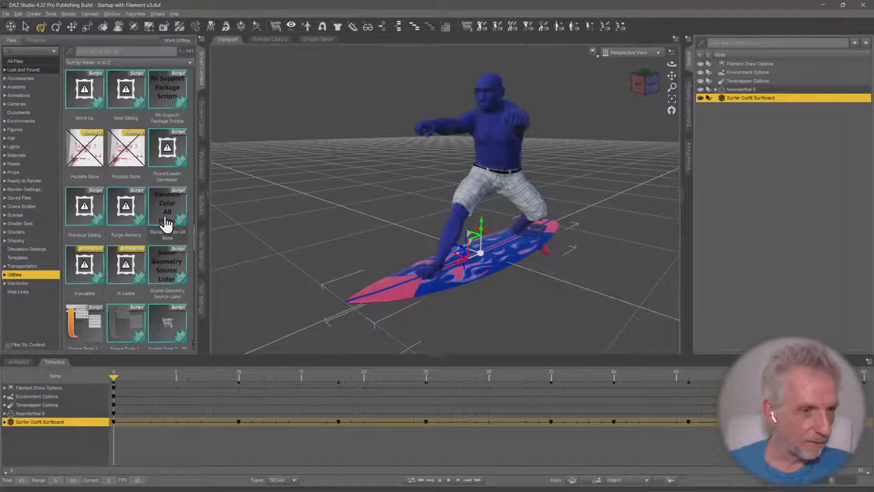
click(37, 40)
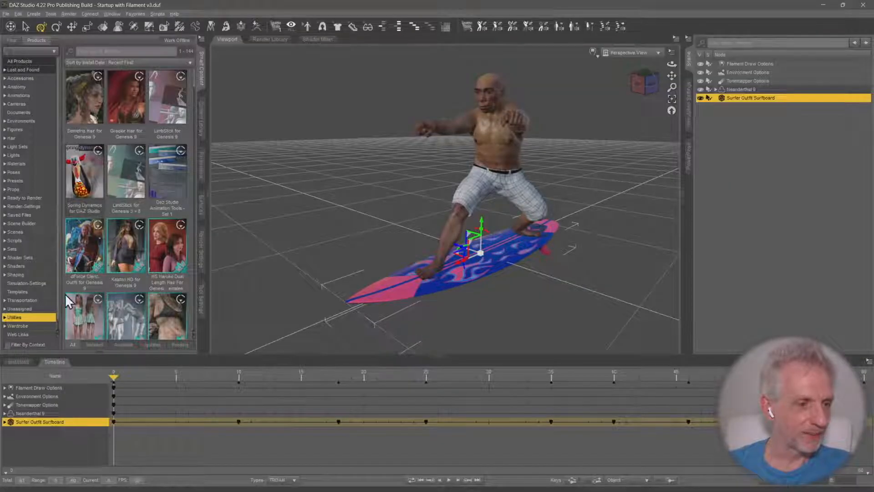
Find LimbStick for Genesis 9 among the Utilities products and open its contents
click(129, 168)
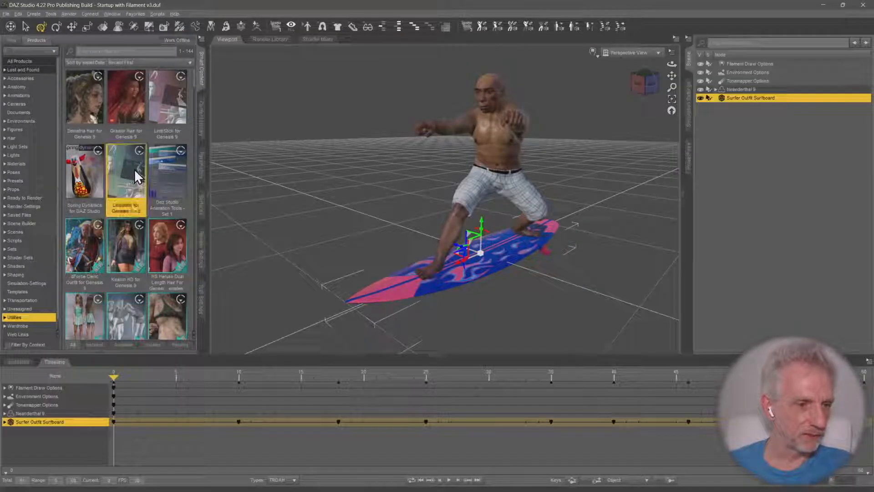
scroll(179, 218, down, 5)
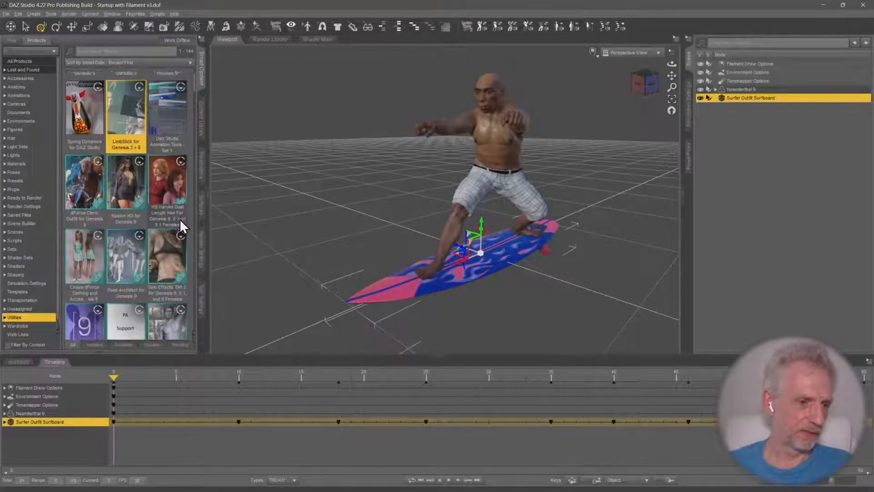
scroll(179, 219, down, 6)
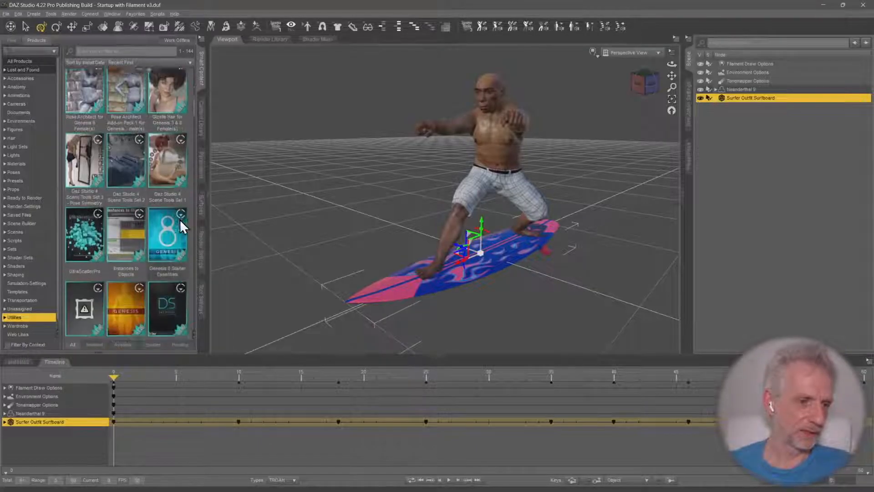
scroll(181, 220, up, 10)
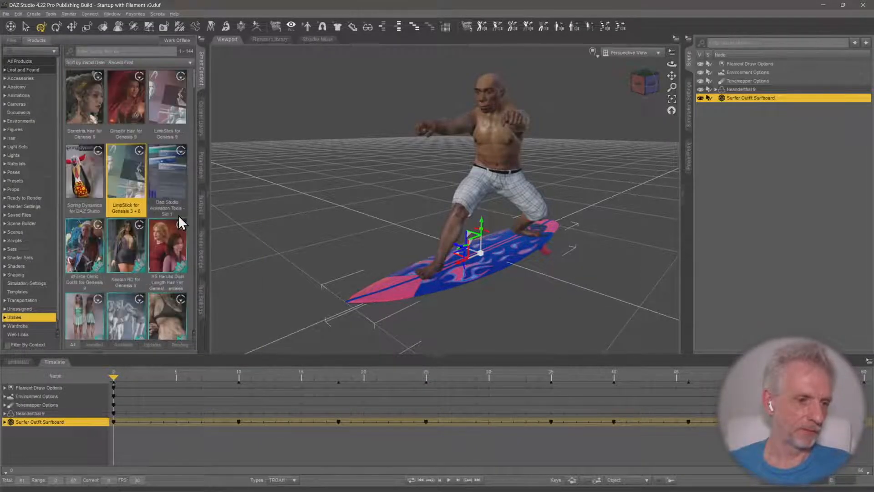
click(176, 107)
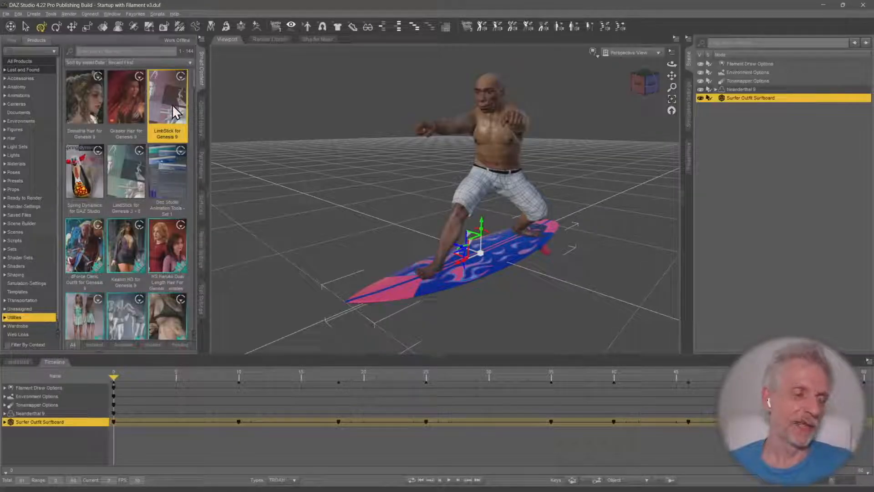
mouse_move(172, 106)
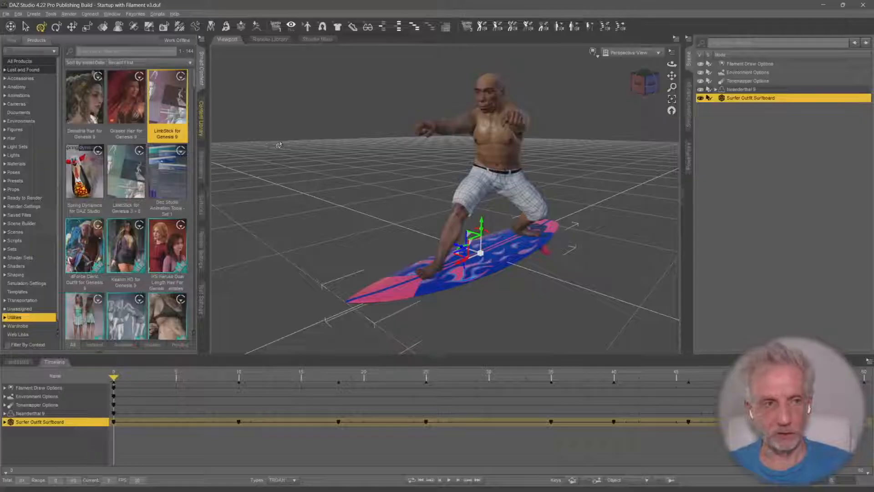
double_click(181, 112)
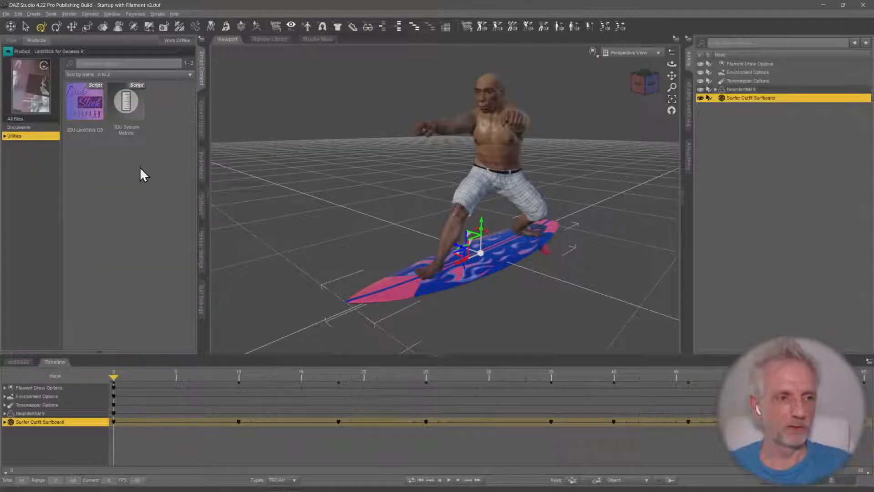
Look through the LimbStick product's documents and utilities, and select the 3DU LimbStick G9 script
click(89, 111)
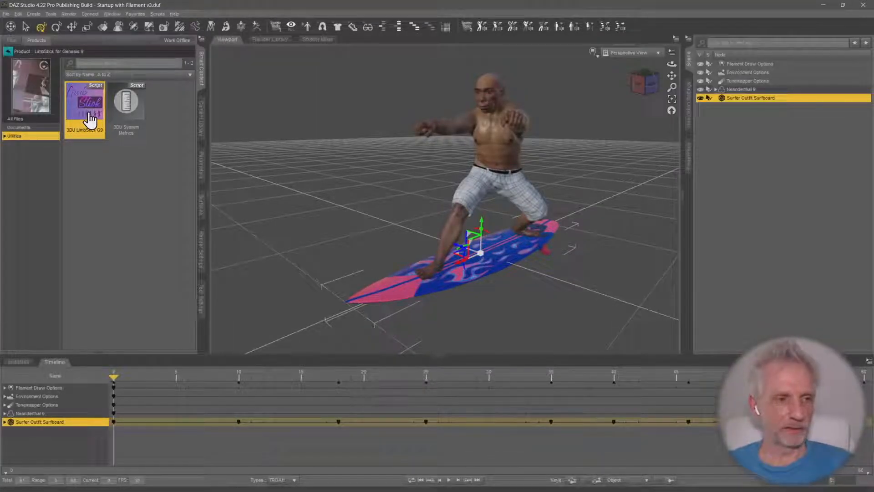
click(42, 128)
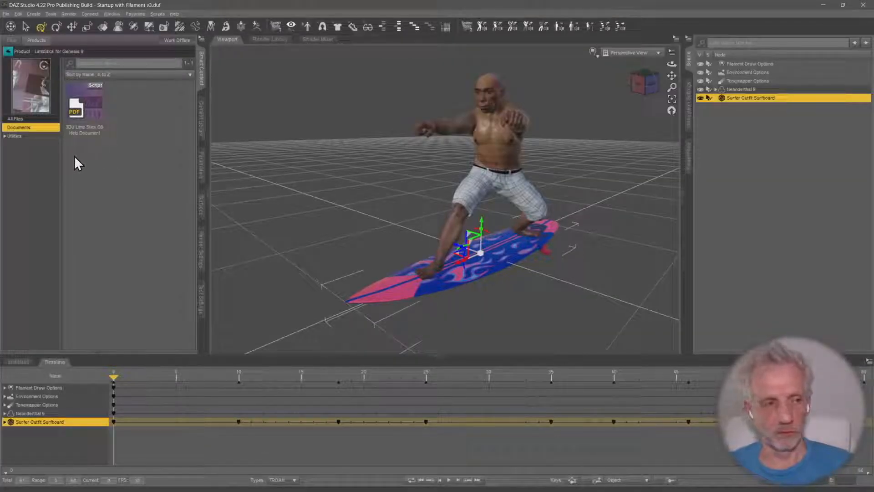
click(48, 136)
click(97, 124)
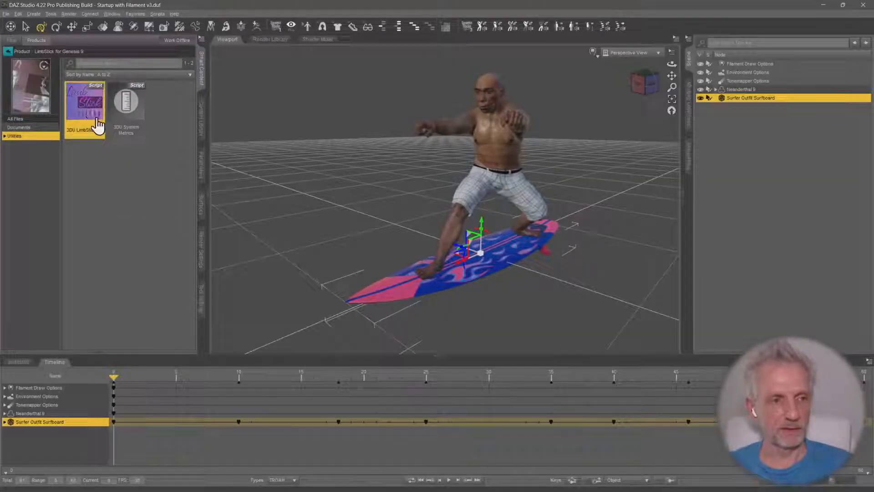
Show the 3DU LimbStick G9 script in its mapped folder in the Content Library
right_click(92, 114)
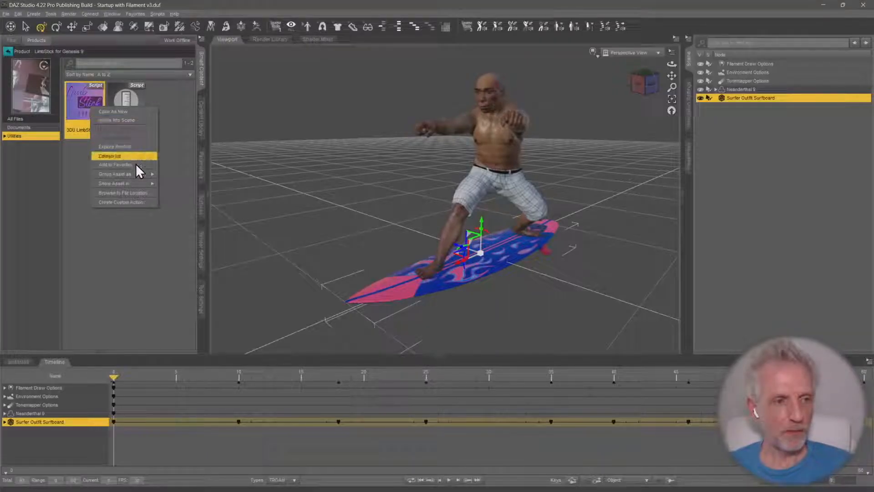
mouse_move(132, 185)
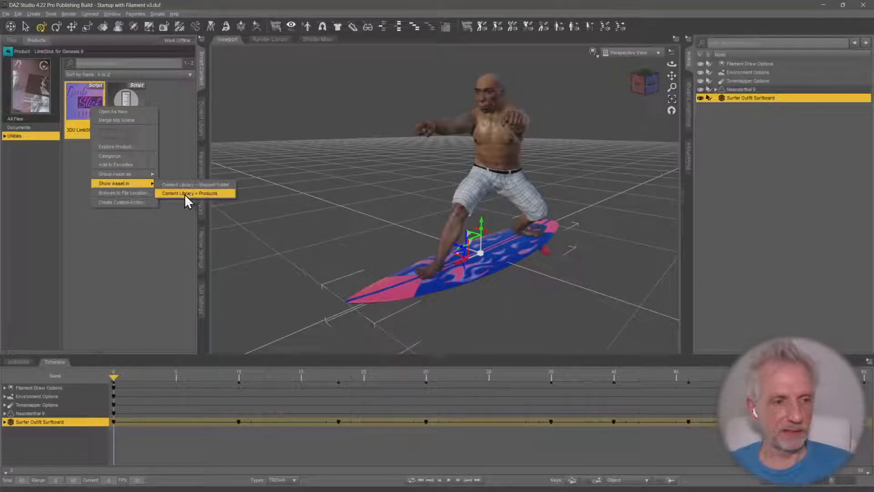
click(230, 186)
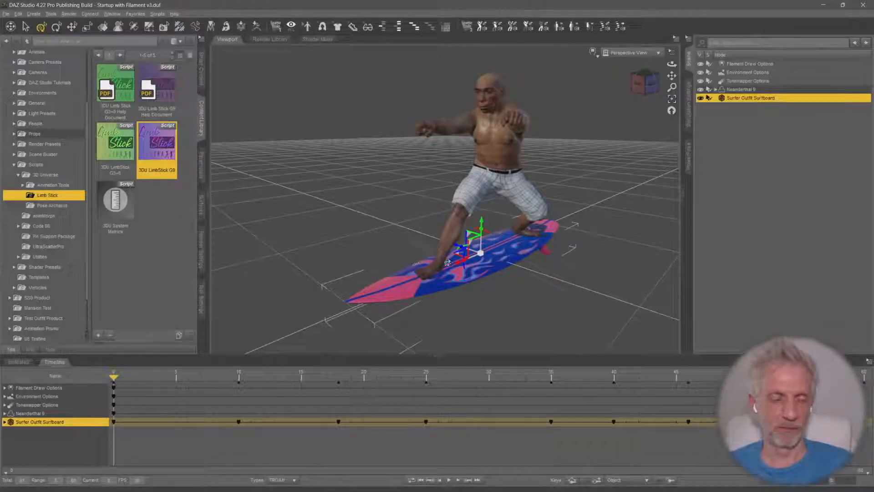
Expand Neanderthal 9's leg bones in the scene hierarchy down to the left and right foot
mouse_move(463, 258)
middle_down()
mouse_move(437, 256)
mouse_move(494, 255)
mouse_move(466, 255)
middle_up()
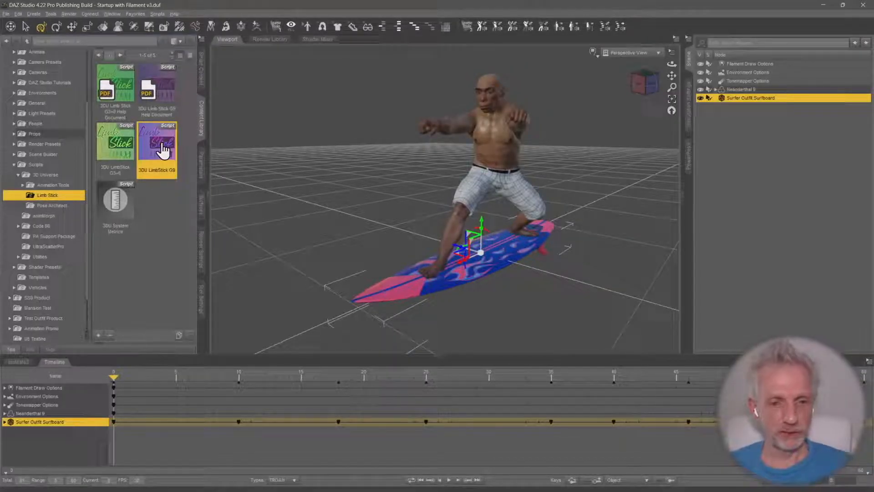
mouse_move(164, 150)
middle_drag(494, 204, 452, 199)
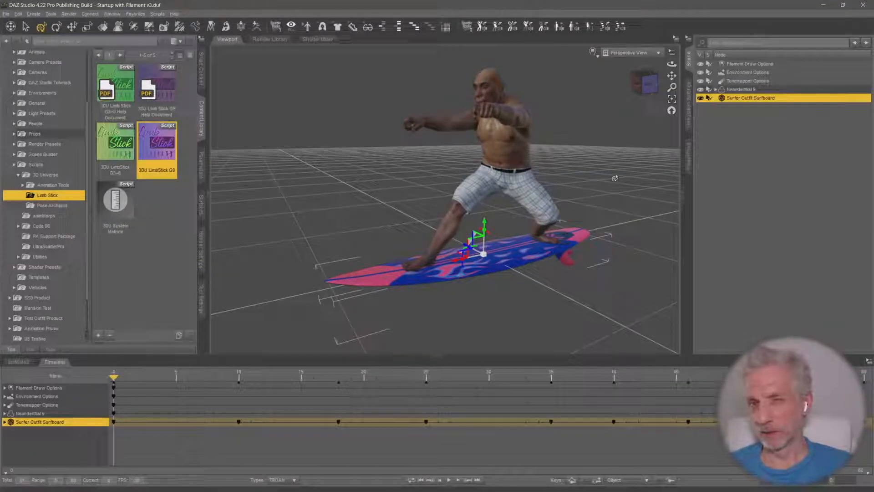
scroll(614, 178, up, 4)
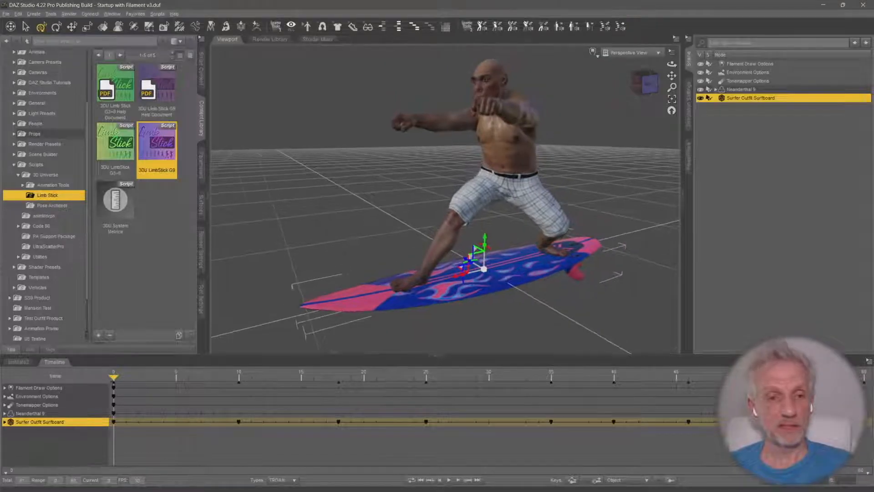
middle_drag(615, 178, 619, 179)
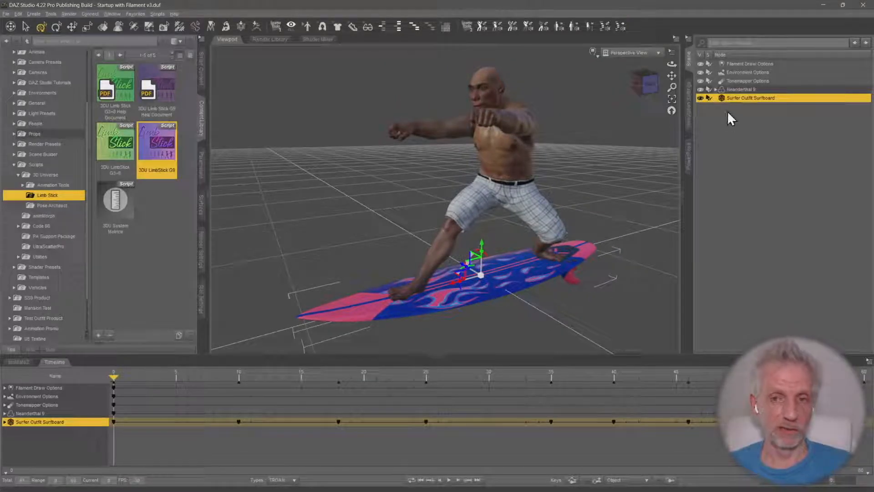
click(717, 89)
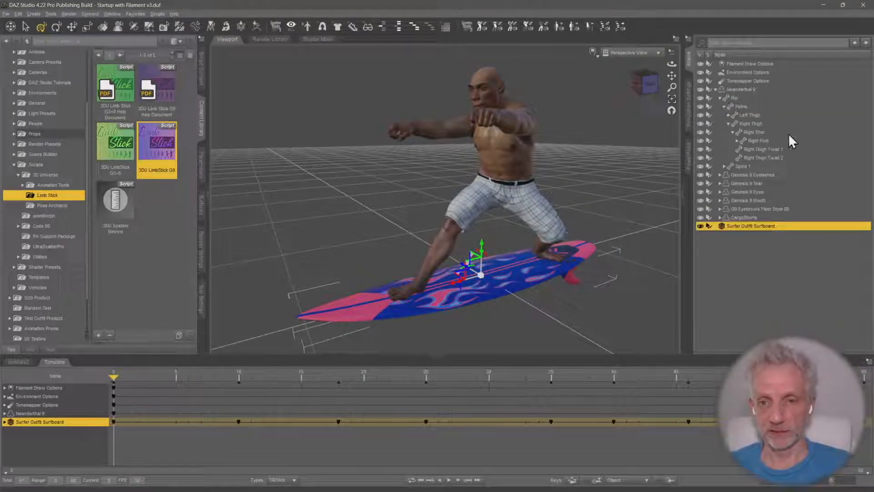
click(763, 141)
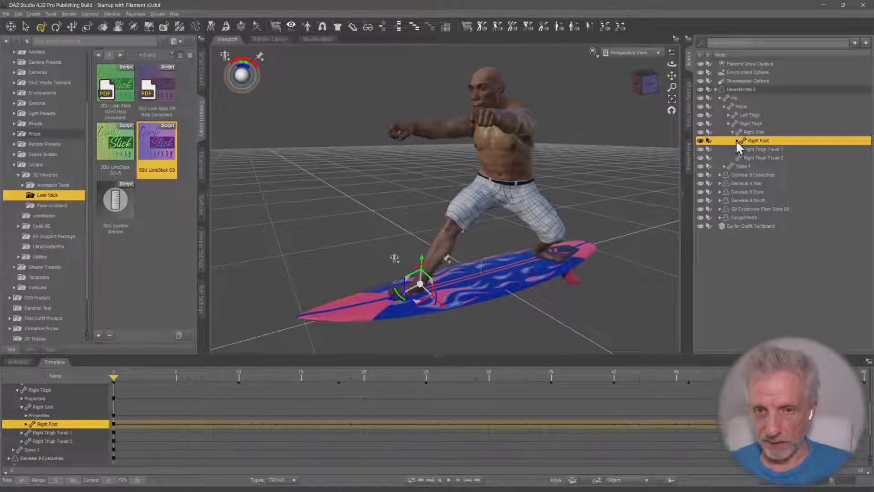
click(729, 115)
click(733, 123)
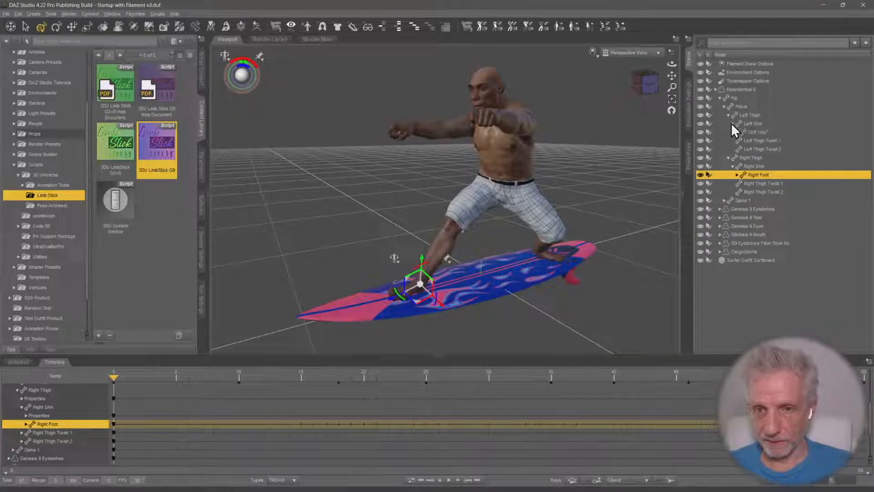
click(758, 131)
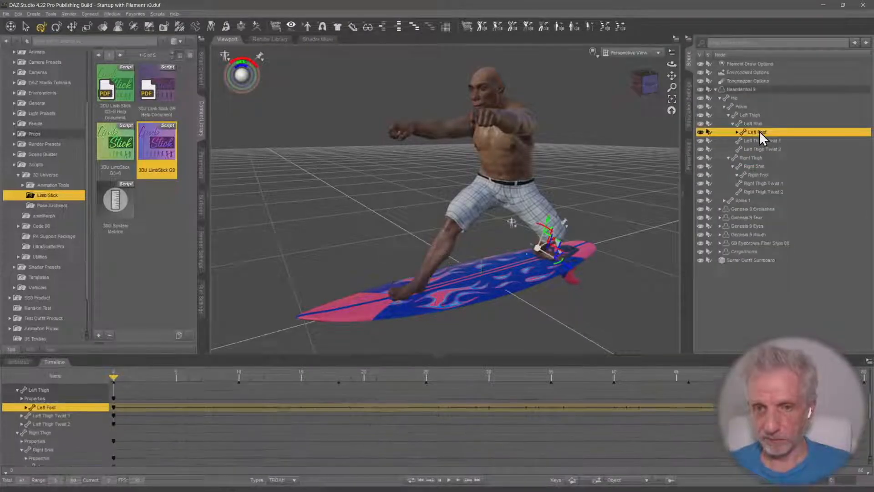
ctrl+click(767, 165)
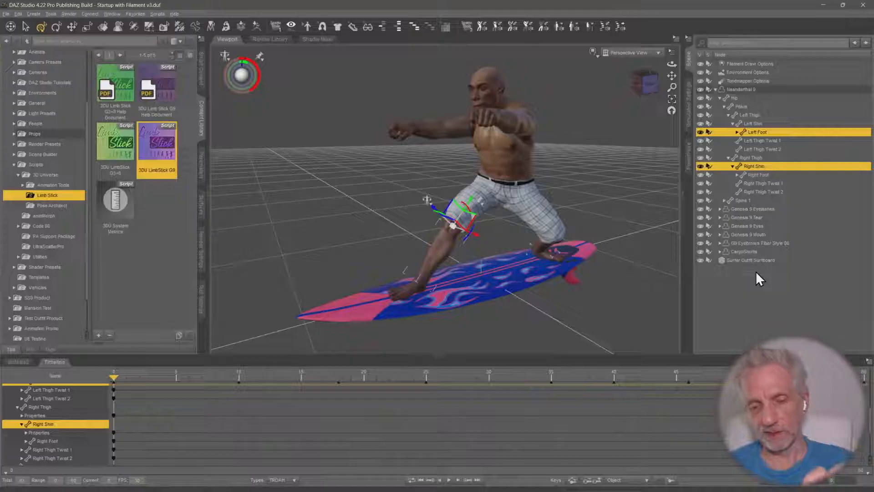
ctrl+click(761, 260)
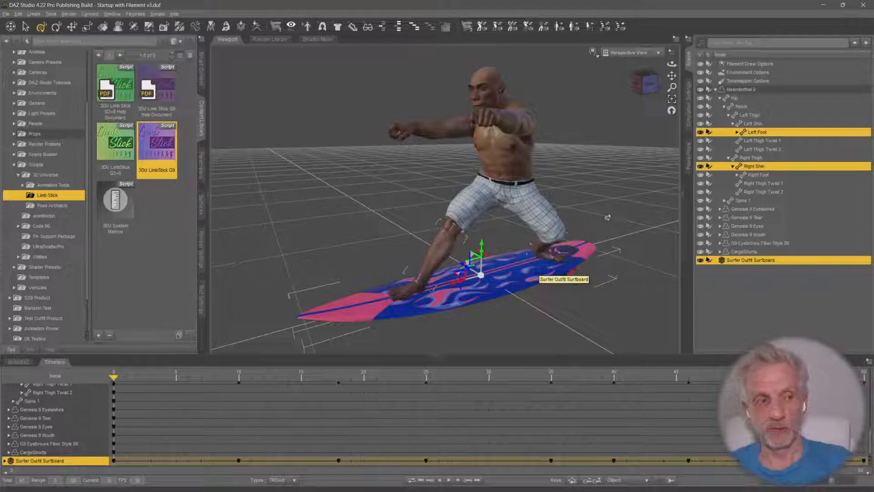
double_click(163, 153)
drag(428, 114, 295, 73)
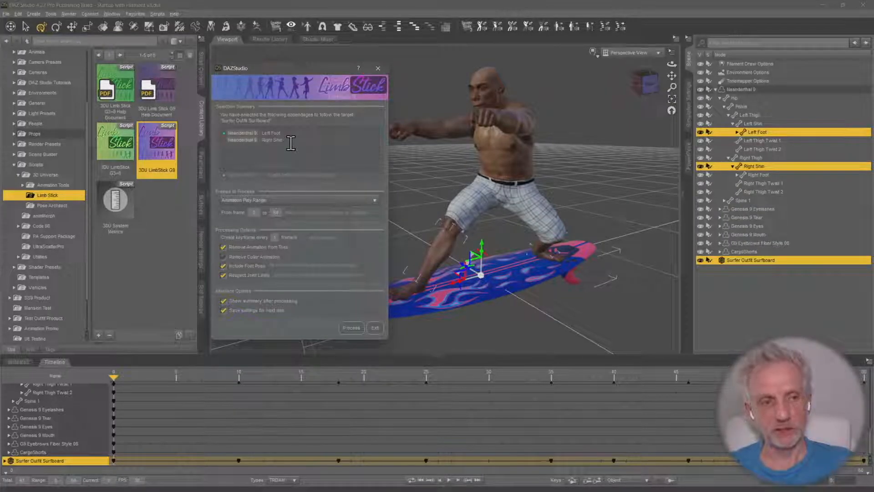
click(376, 328)
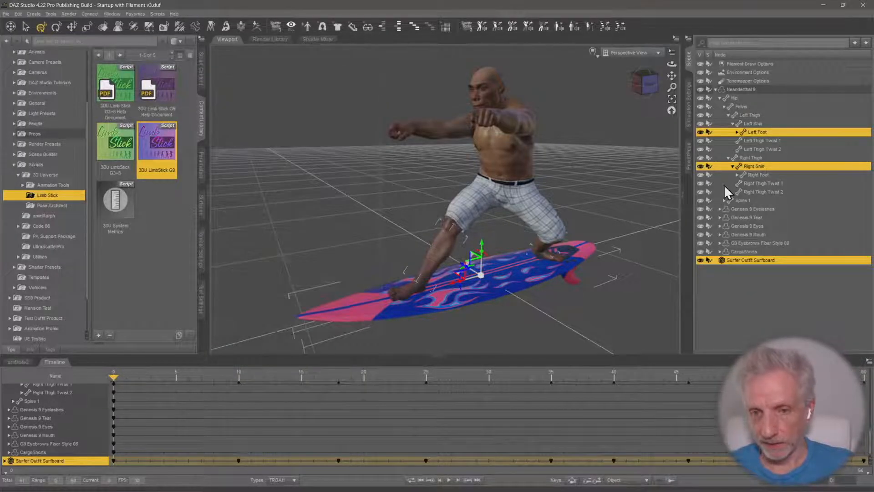
Select Neanderthal 9's right and left foot plus the Surfer Outfit Surfboard as target, and run the 3DU LimbStick G9 script
click(774, 174)
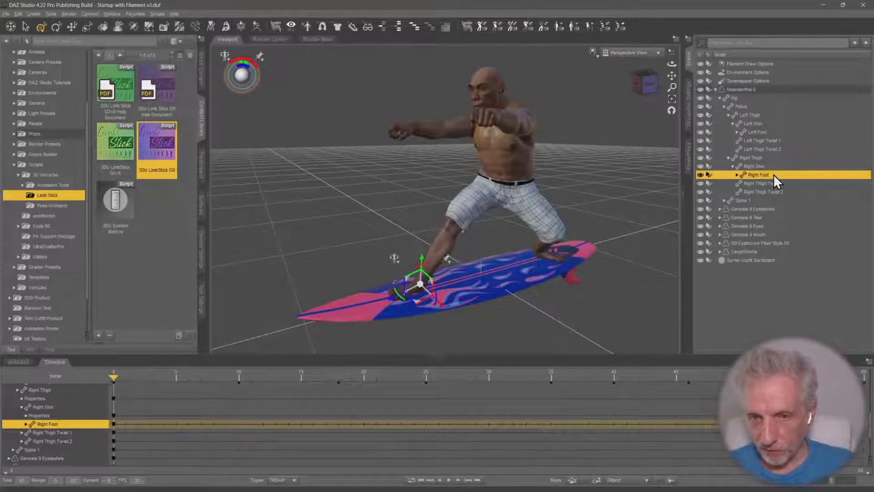
ctrl+click(776, 132)
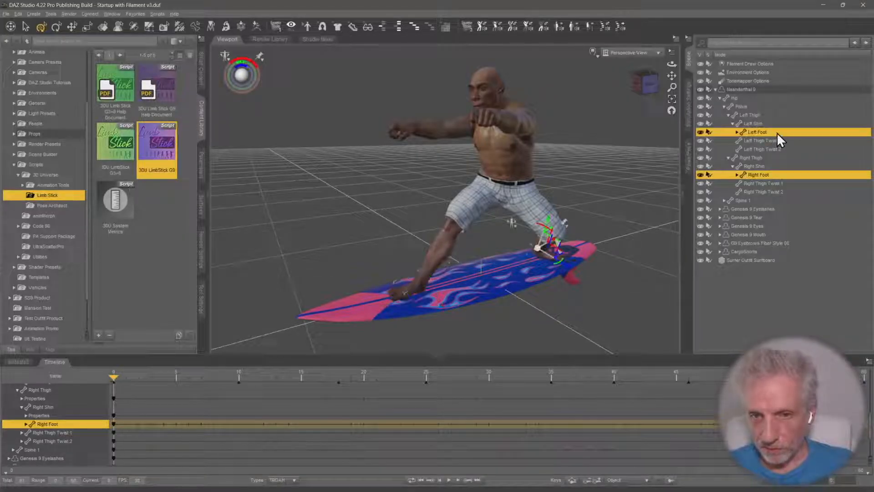
ctrl+click(775, 258)
double_click(141, 151)
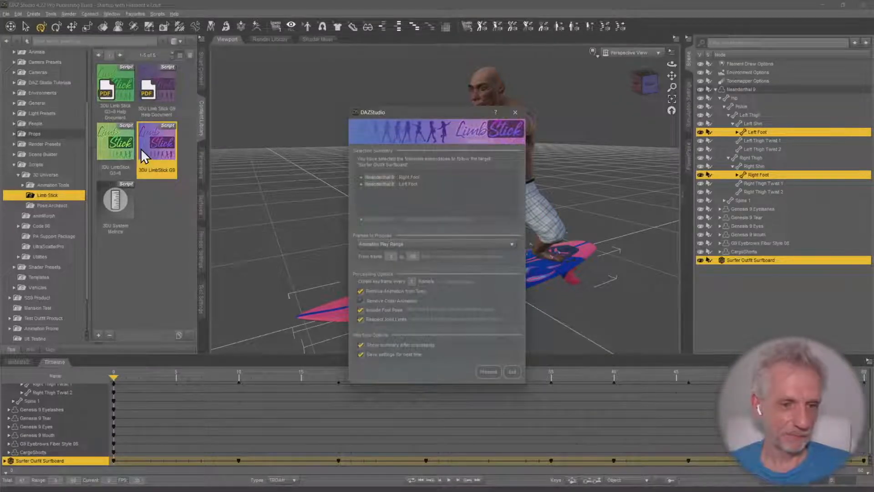
Review the LimbStick frame range choices and keep Animation Play Range as the frames to process
drag(466, 112, 360, 61)
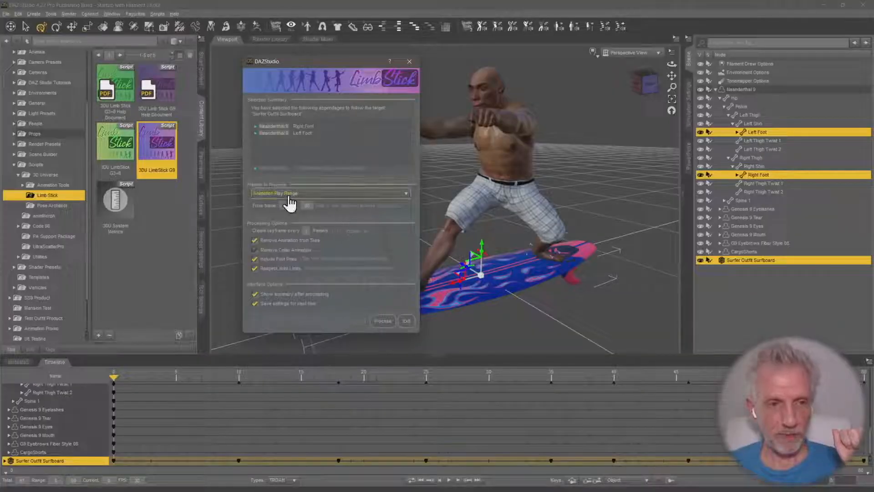
click(381, 194)
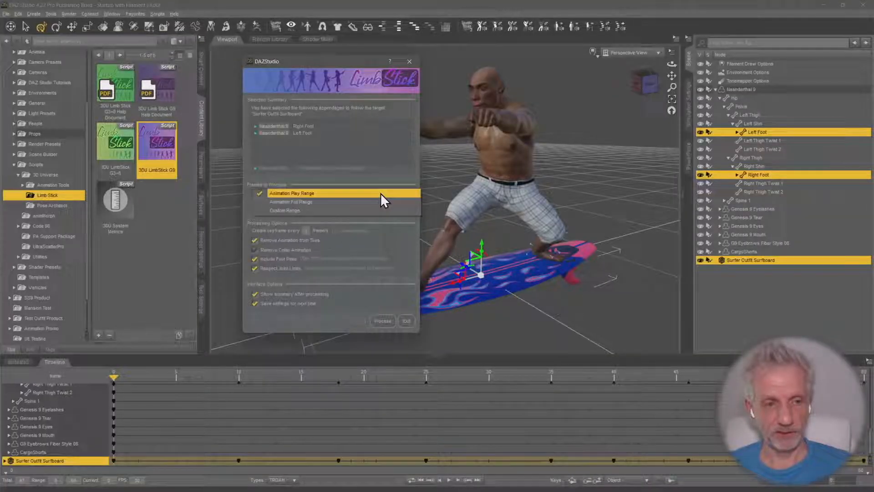
click(375, 195)
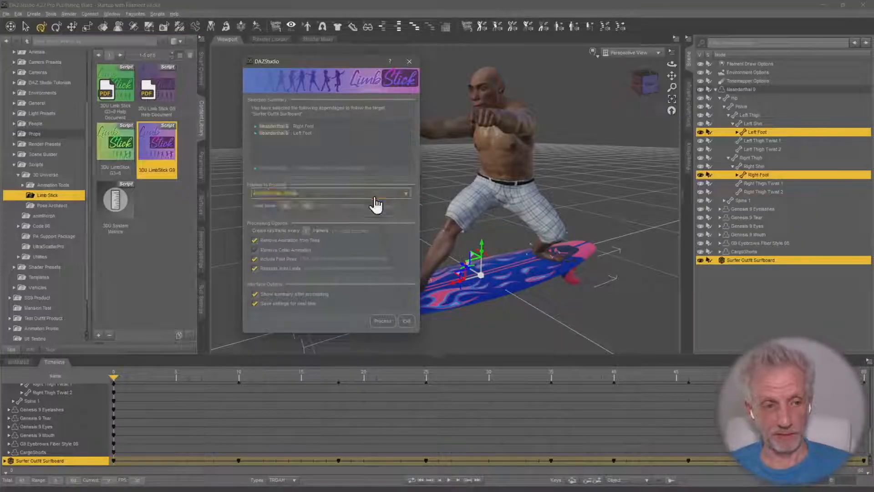
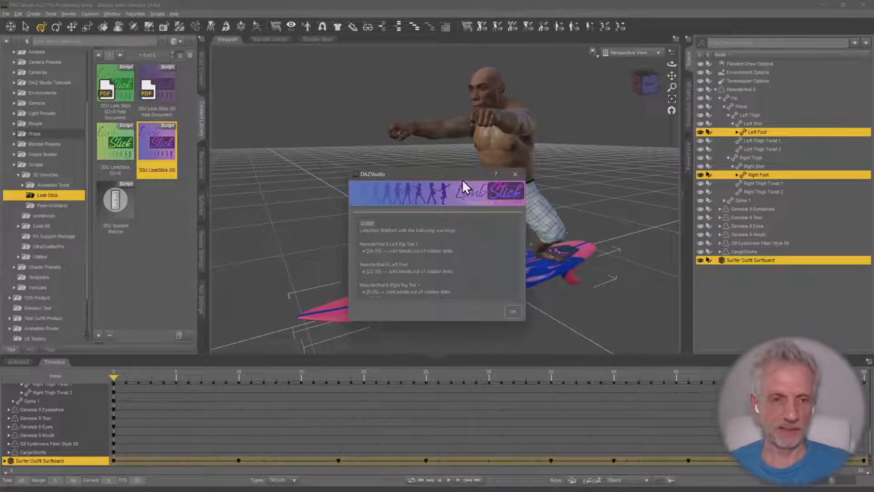
Dismiss the LimbStick summary and play the animation, examining the feet on the surfboard from several angles
drag(453, 173, 363, 126)
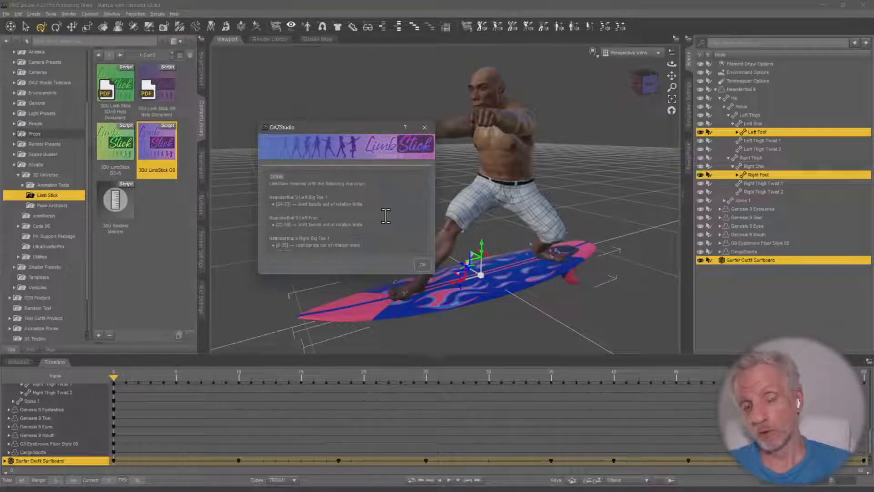
click(423, 265)
middle_drag(459, 307, 484, 318)
middle_drag(480, 353, 463, 321)
middle_drag(438, 294, 386, 351)
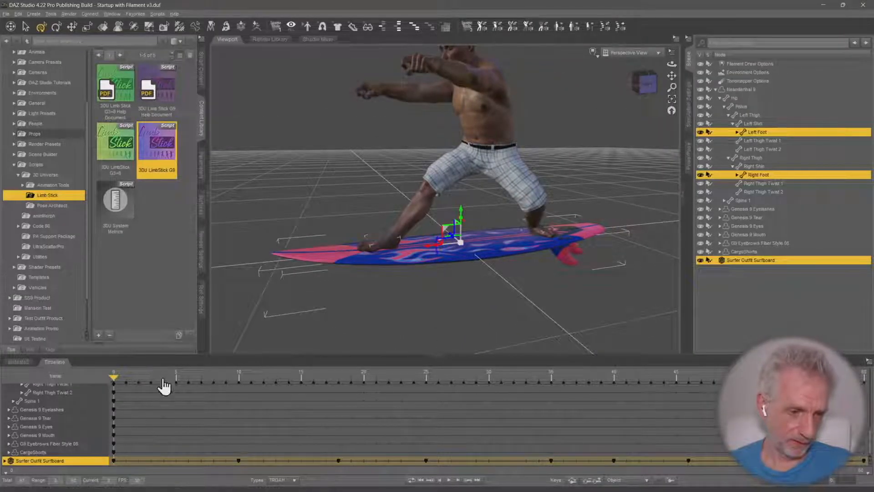
click(448, 481)
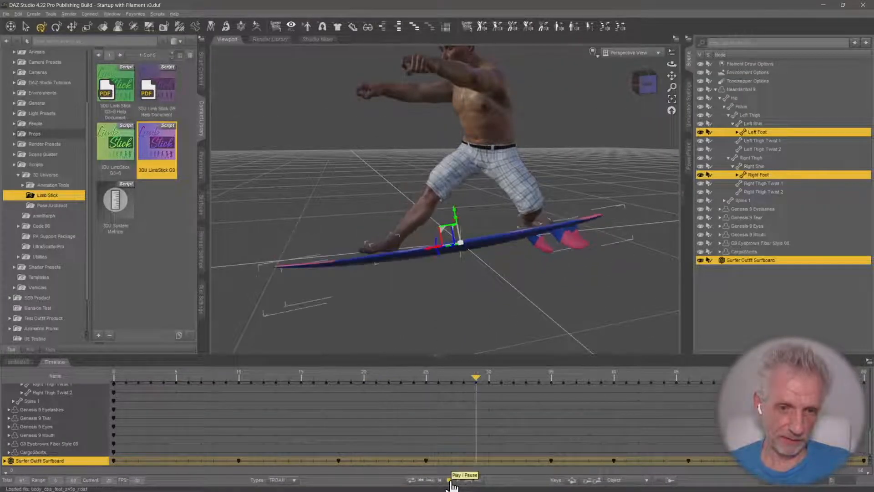
middle_drag(381, 298, 417, 314)
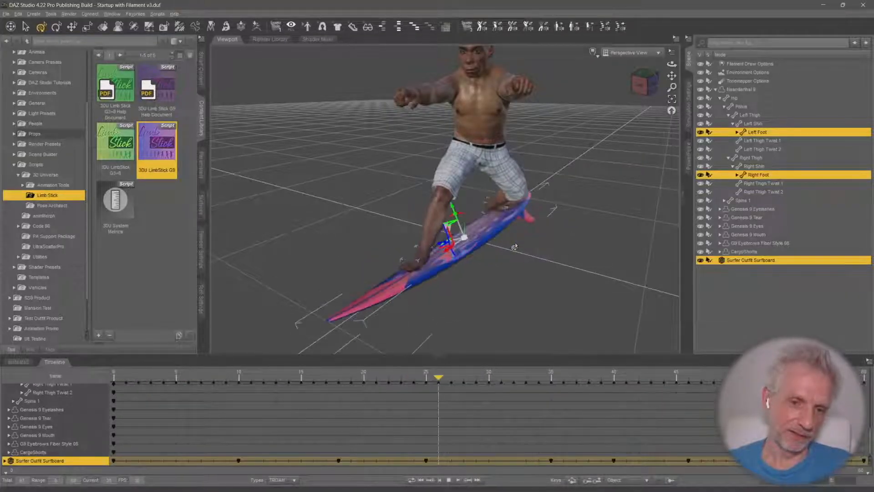
middle_drag(529, 264, 455, 240)
middle_drag(559, 259, 562, 268)
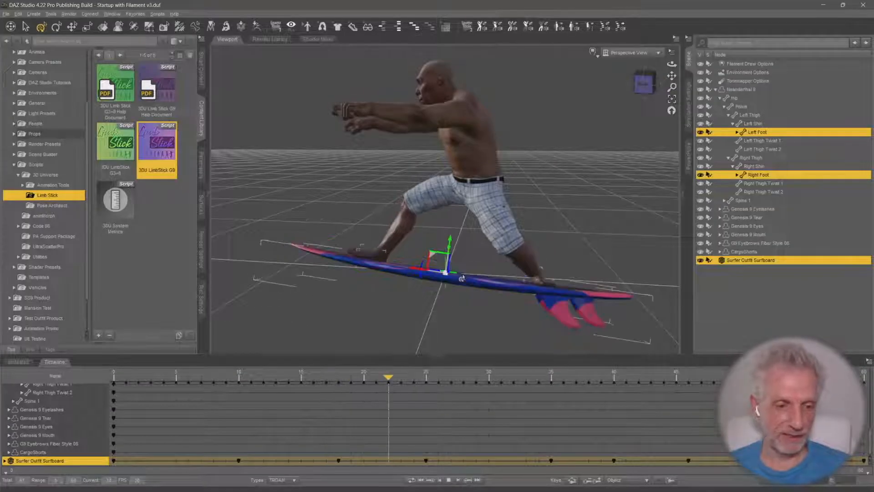
click(449, 480)
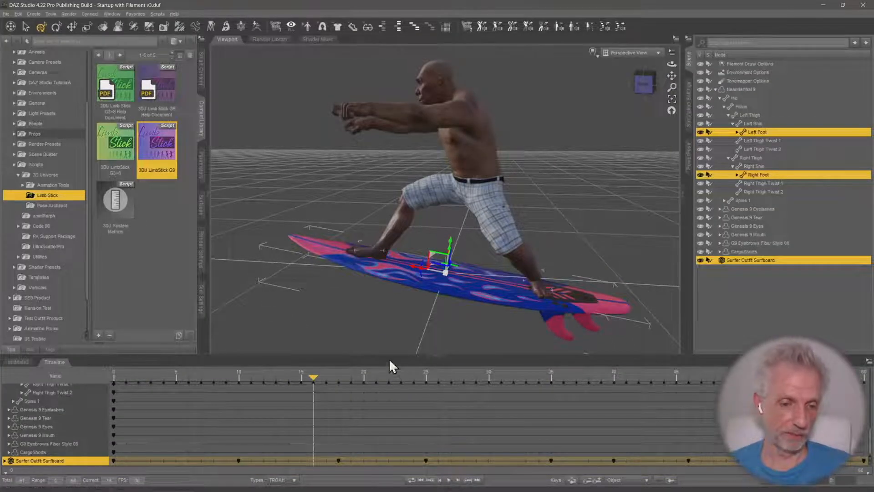
middle_drag(364, 300, 310, 358)
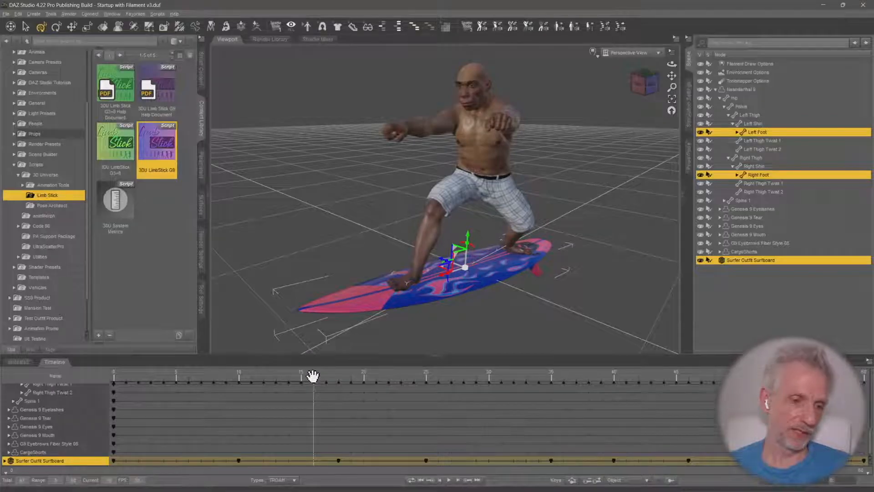
Rerun the 3DU LimbStick G9 script from frame 0 with Respect Joint Limits turned off, and dismiss its summary
drag(313, 375, 114, 376)
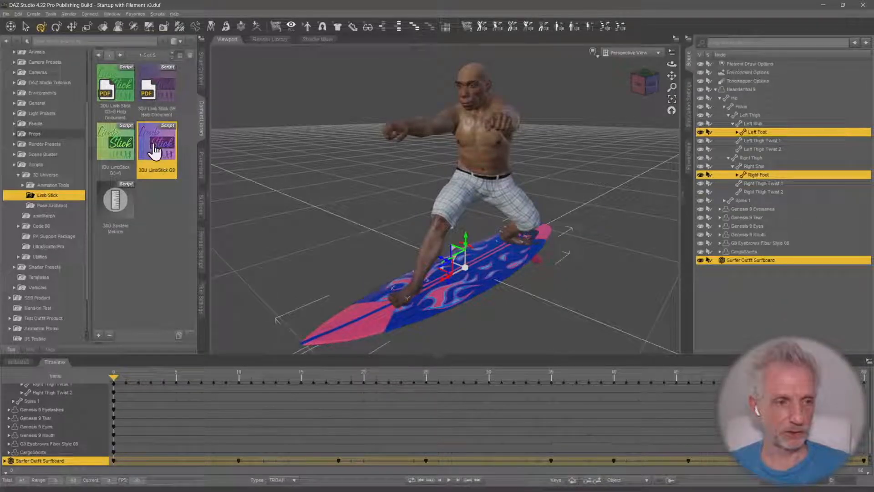
double_click(155, 150)
click(371, 320)
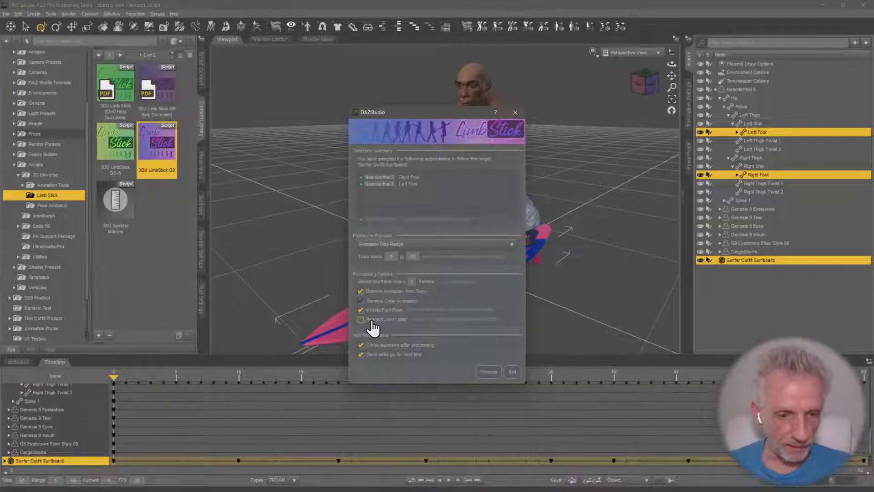
click(489, 372)
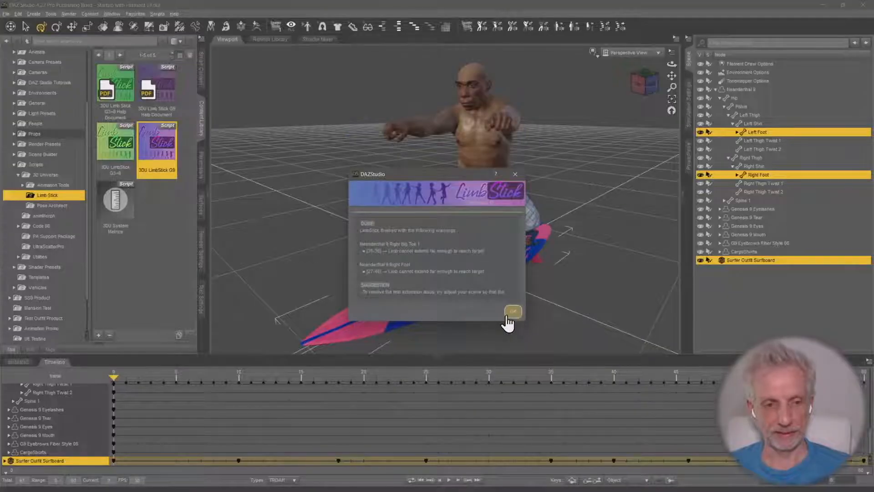
click(513, 313)
Play the reprocessed animation, examine the feet on the surfboard closely at frame 33, and return to frame 0
click(448, 480)
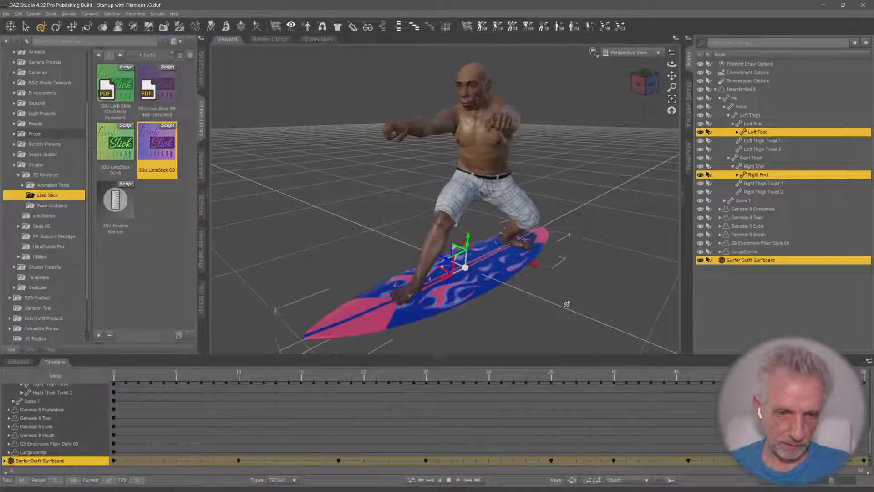
ctrl+alt+drag(566, 304, 639, 298)
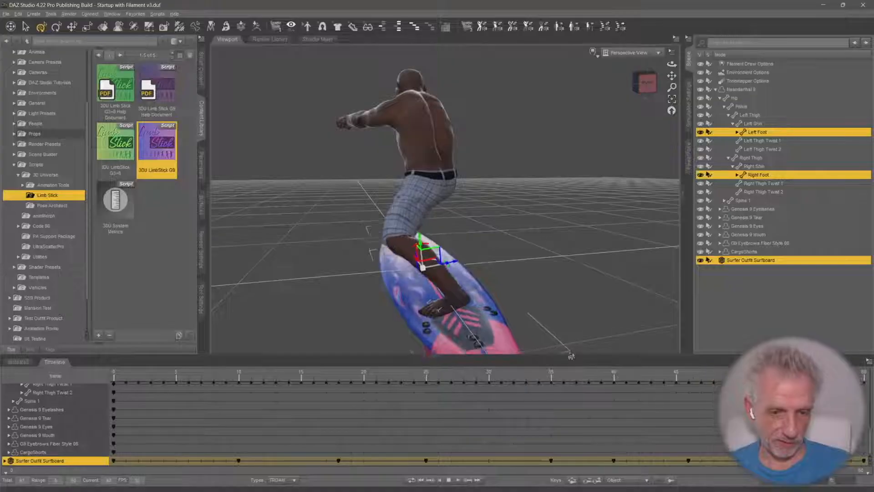
click(449, 480)
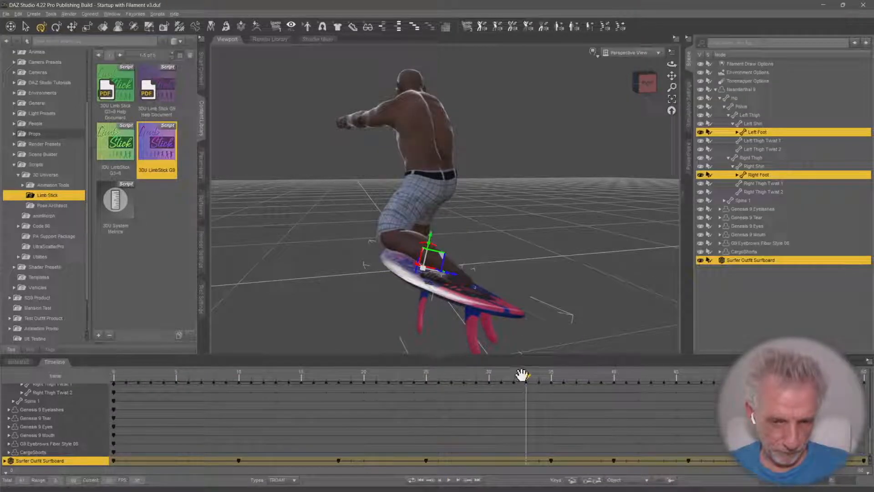
drag(522, 375, 526, 376)
ctrl+alt+drag(531, 223, 607, 175)
scroll(537, 205, up, 5)
ctrl+alt+drag(521, 248, 549, 205)
scroll(503, 213, down, 5)
scroll(502, 213, down, 2)
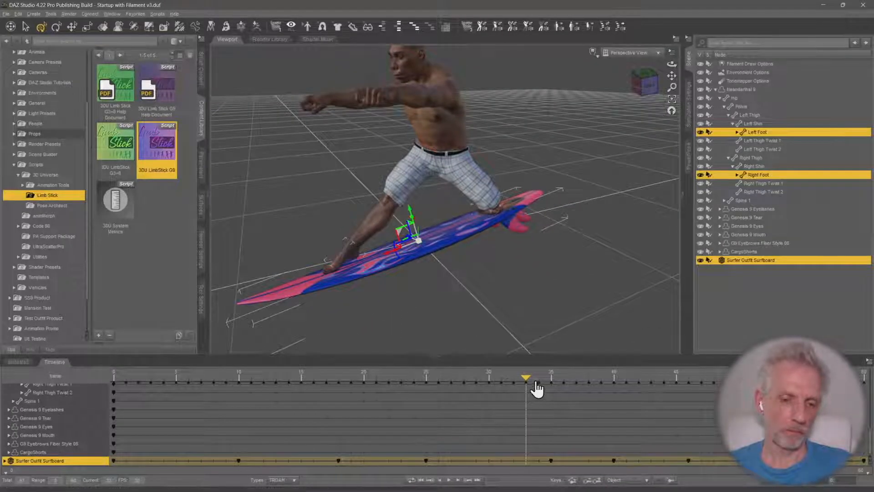
drag(527, 378, 91, 387)
ctrl+alt+drag(279, 205, 312, 210)
scroll(314, 207, up, 3)
scroll(315, 208, down, 3)
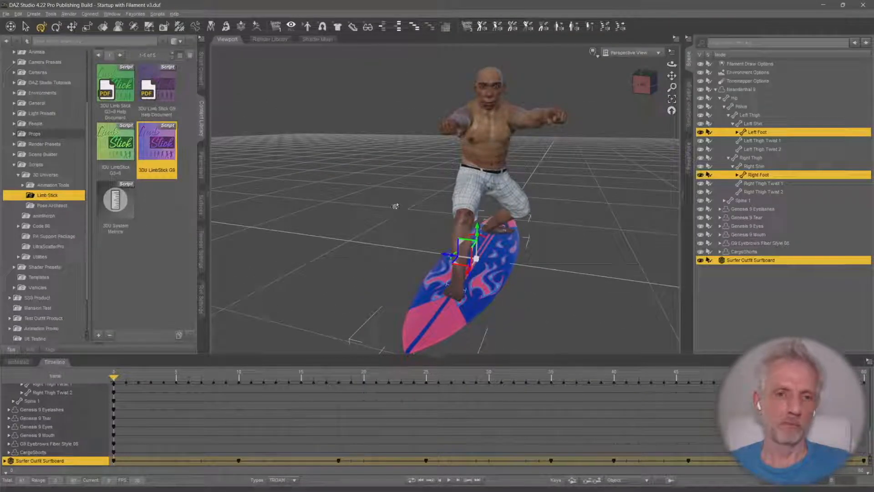
Select Neanderthal 9 as a whole figure and show its PowerPose body controls
click(747, 90)
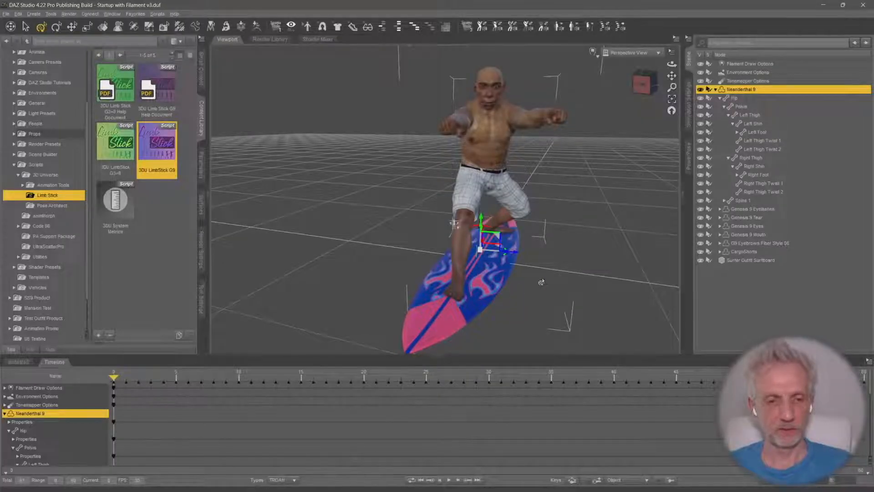
ctrl+alt+drag(542, 282, 553, 262)
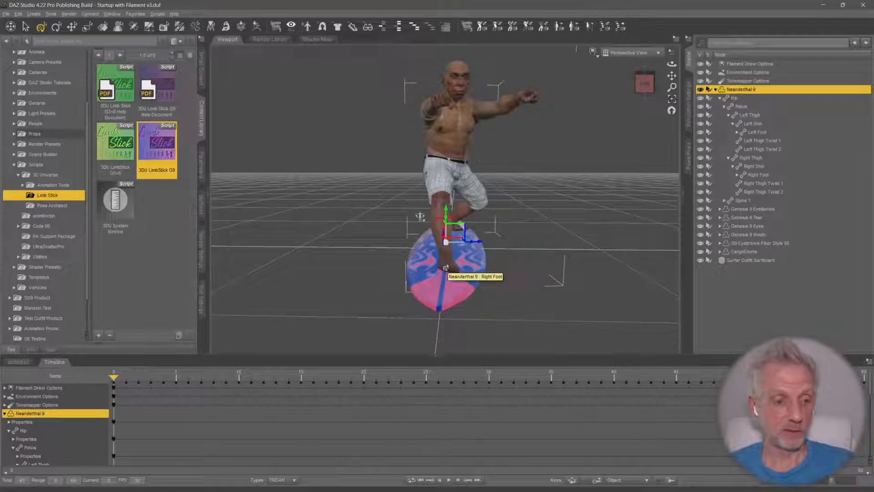
click(688, 160)
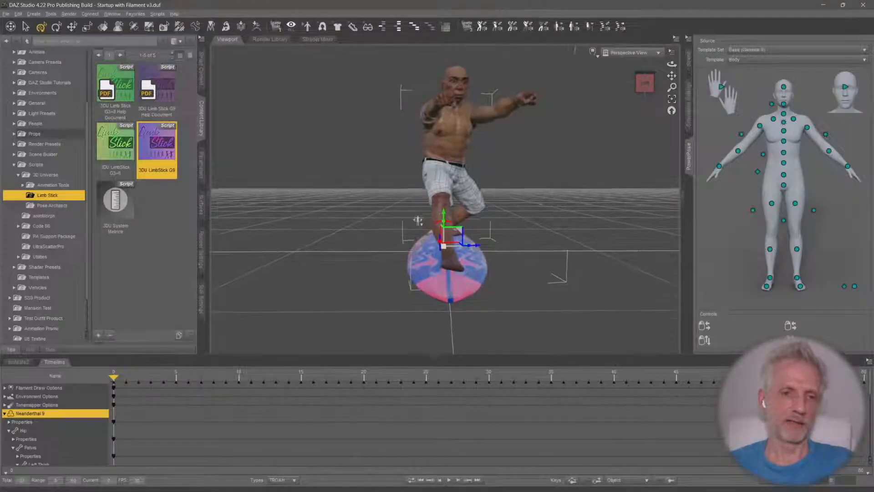
middle_drag(566, 195, 561, 201)
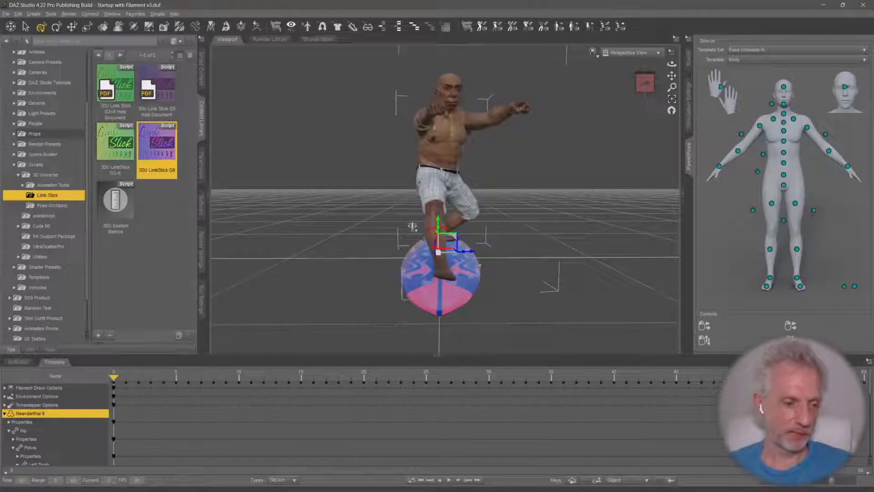
click(688, 109)
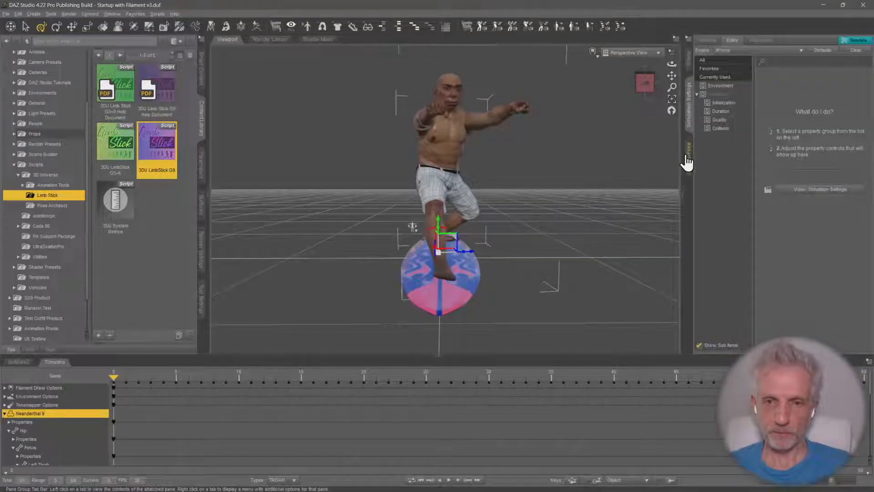
click(687, 157)
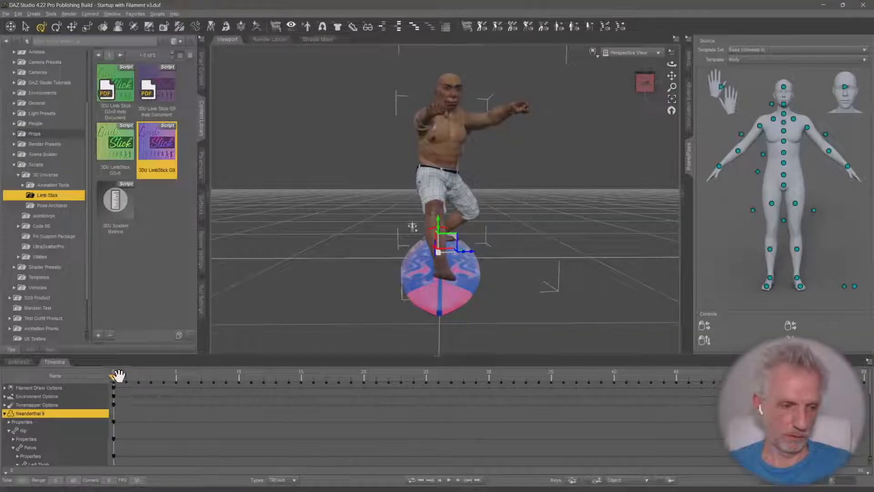
Keyframe Neanderthal 9's torso group leaning to one side at frame 10 and to the opposite side at frame 23
drag(124, 374, 234, 386)
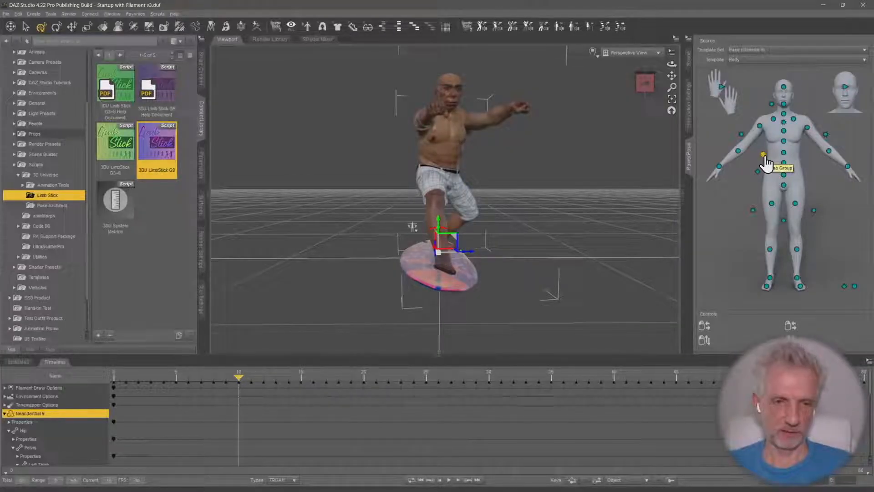
drag(765, 157, 811, 166)
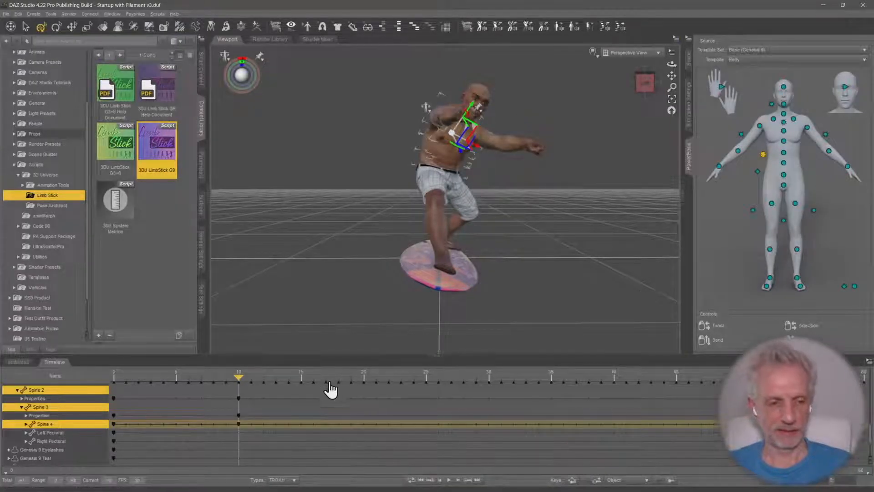
drag(217, 378, 392, 393)
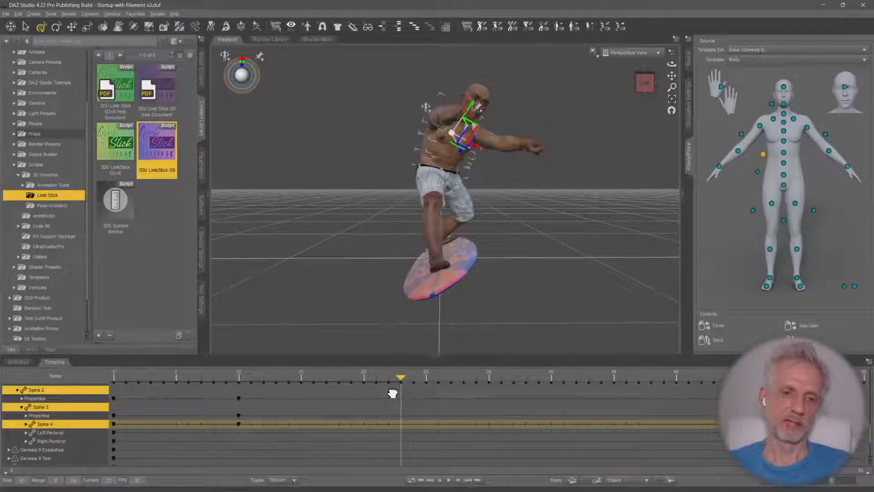
drag(761, 157, 668, 135)
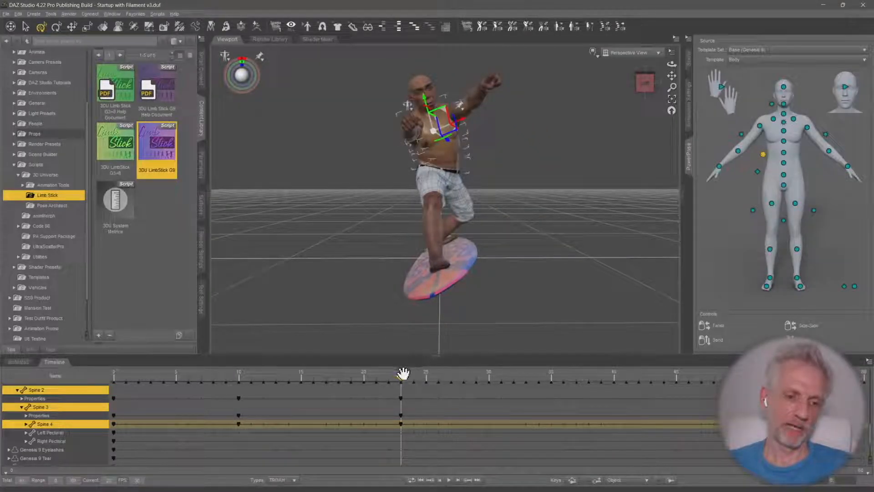
Bring Neanderthal 9's torso group back towards the centre at frame 43 and fine-tune its sideways lean on the last frame
drag(403, 374, 648, 378)
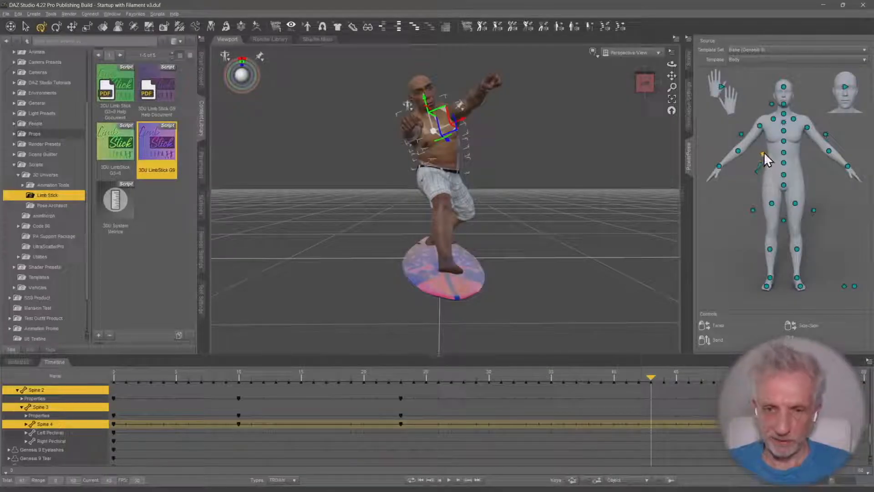
drag(764, 152, 799, 158)
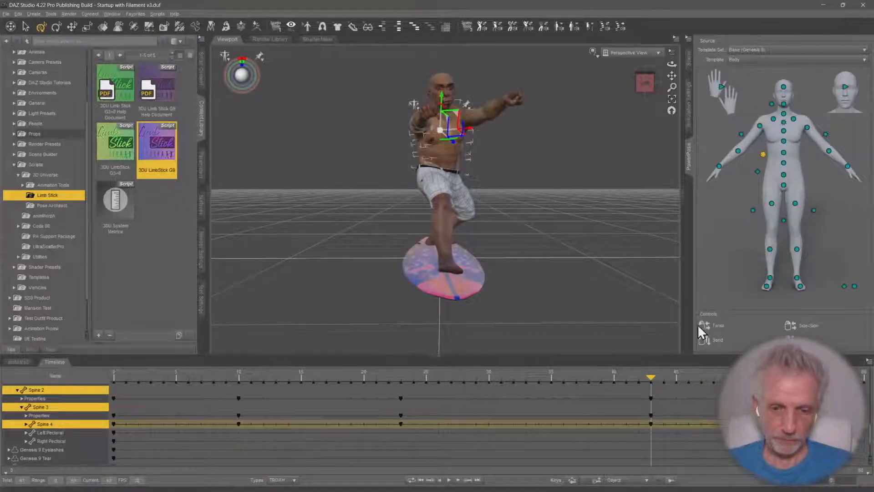
drag(647, 377, 767, 377)
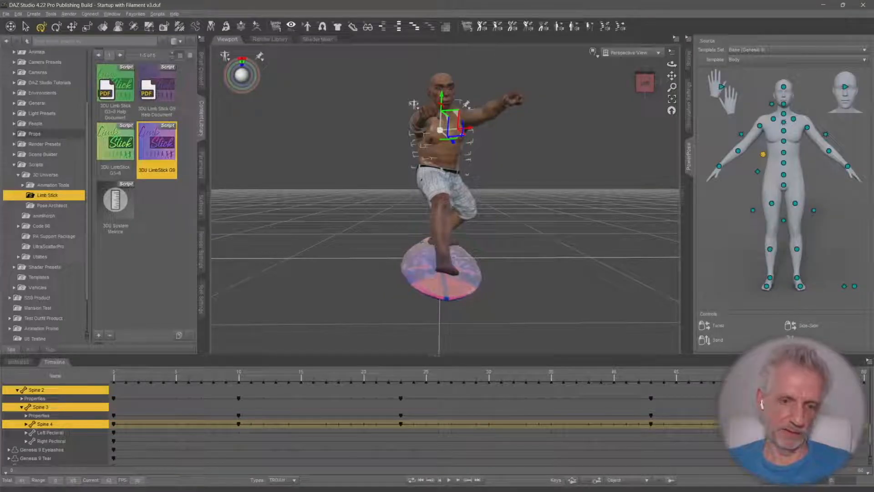
drag(868, 377, 864, 377)
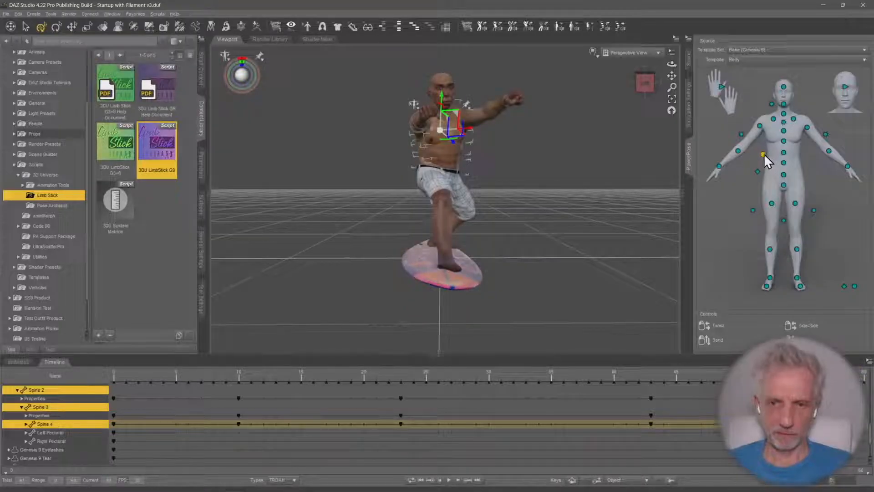
drag(764, 154, 792, 162)
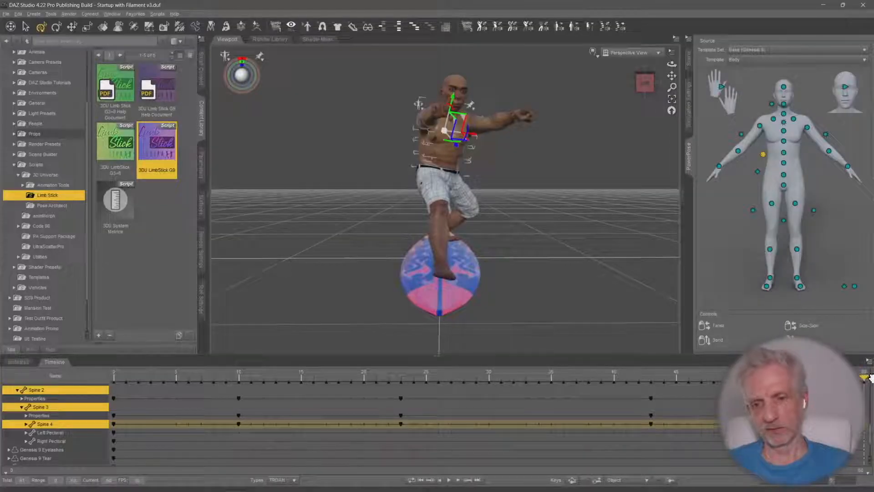
drag(762, 153, 756, 152)
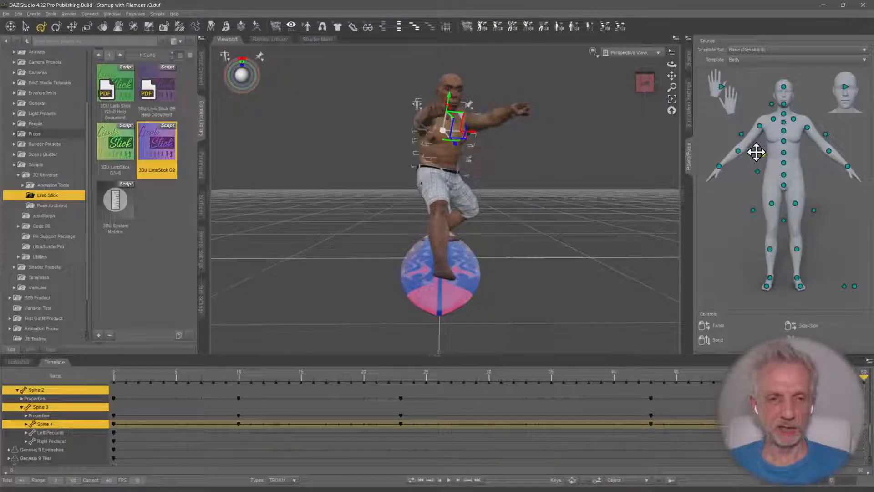
Keyframe Neanderthal 9's torso group bending backward at frame 15 and forward at frame 33, judging the pose from the side
middle_drag(528, 212, 494, 235)
drag(660, 371, 213, 375)
middle_drag(589, 258, 583, 257)
drag(159, 378, 301, 382)
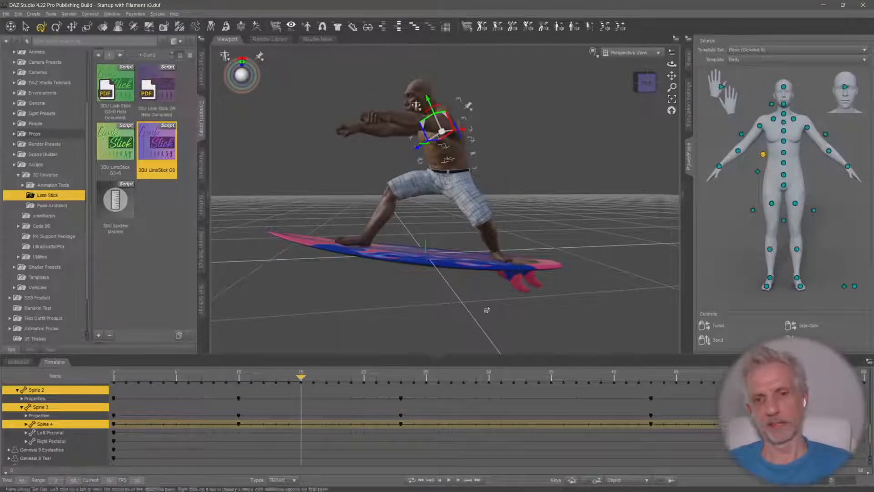
drag(764, 155, 764, 137)
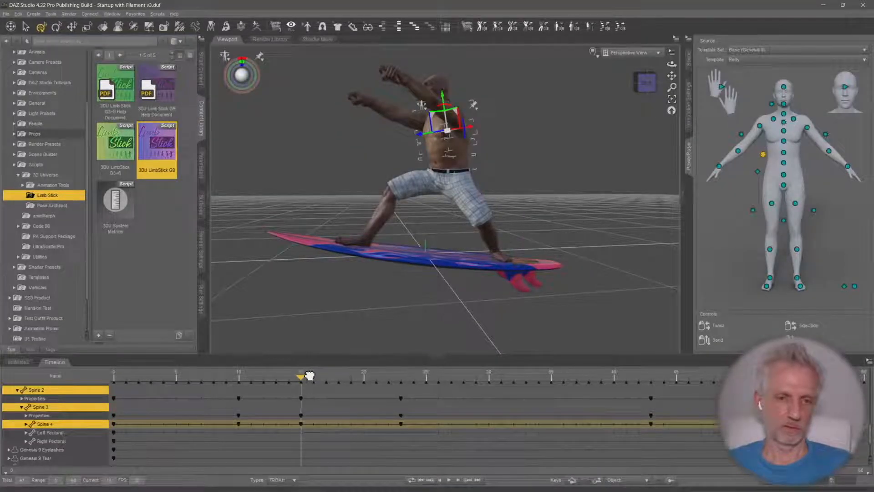
drag(310, 376, 526, 376)
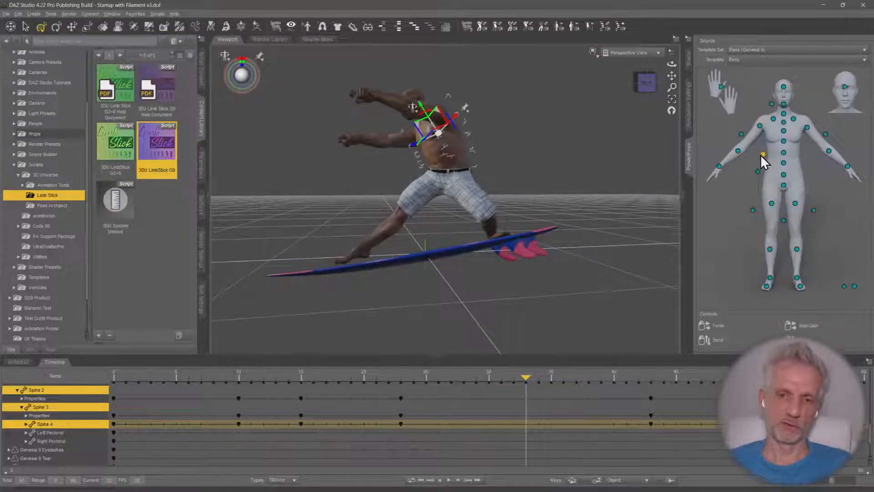
drag(763, 155, 737, 173)
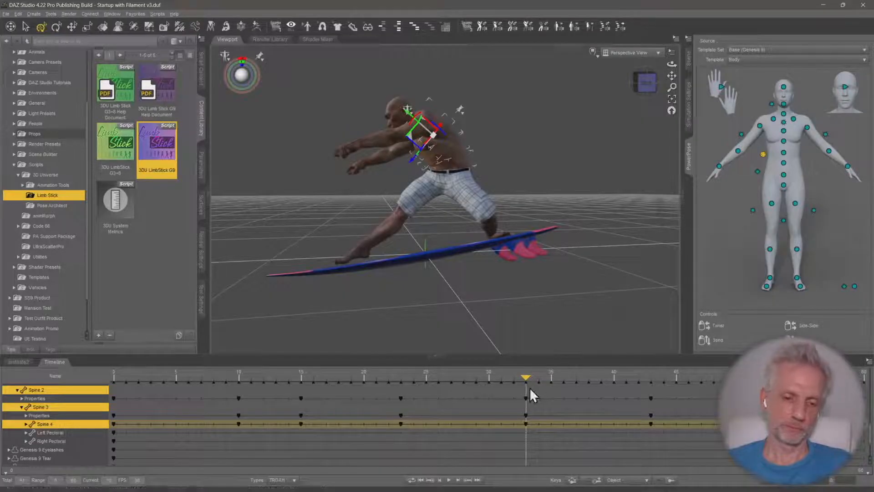
Keyframe Neanderthal 9's torso group bending backward between frame 43 and the last frame
drag(528, 376, 776, 376)
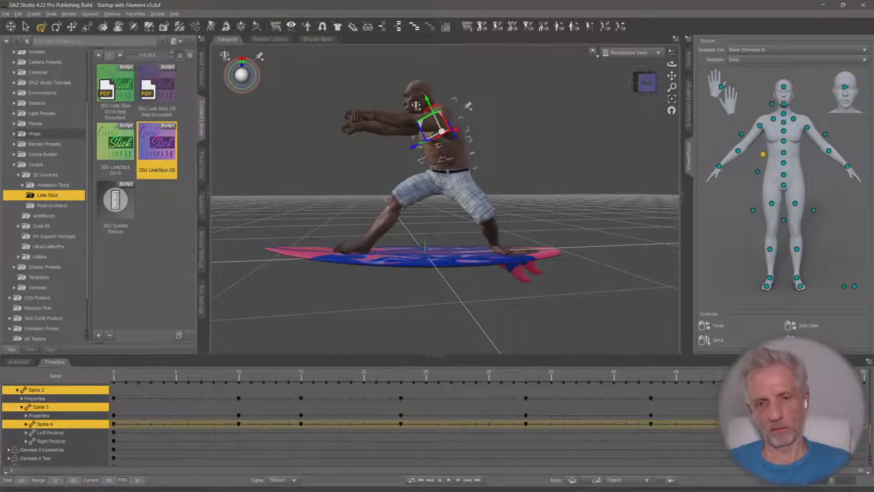
drag(837, 376, 860, 376)
mouse_move(763, 150)
mouse_down()
mouse_move(771, 146)
mouse_move(756, 148)
mouse_up()
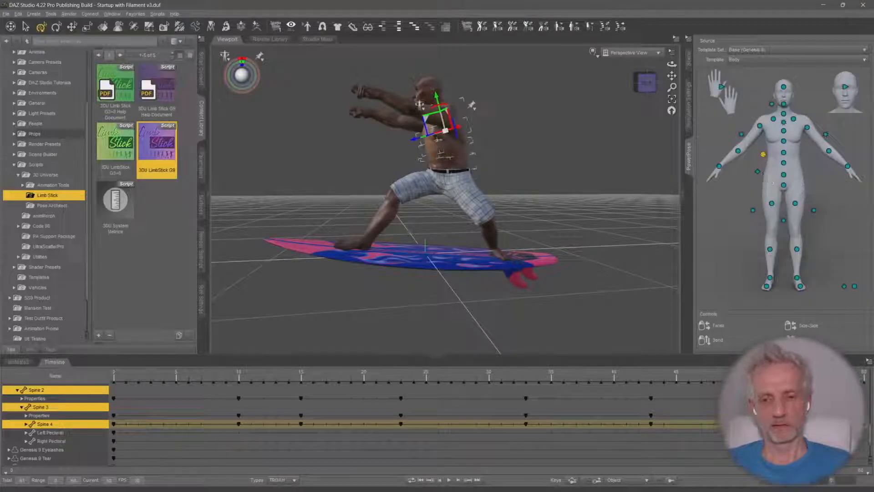
drag(781, 378, 739, 392)
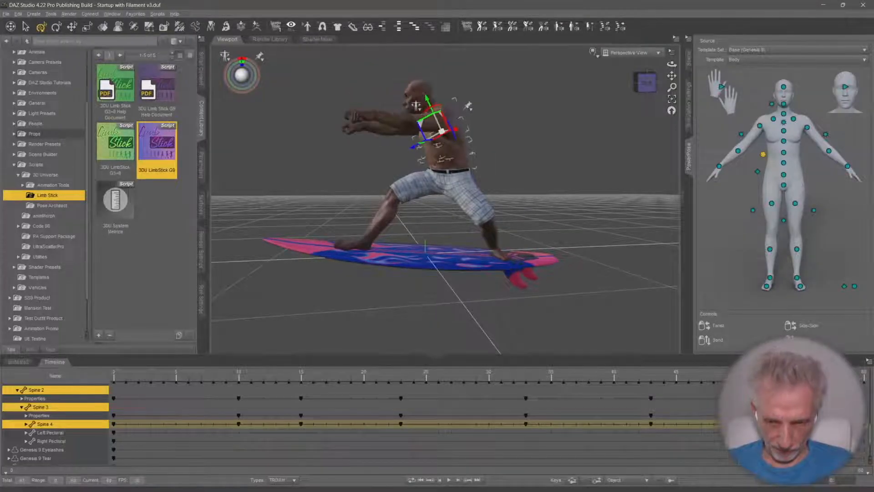
mouse_move(740, 392)
mouse_down()
mouse_move(628, 382)
mouse_move(714, 375)
mouse_move(746, 382)
mouse_up()
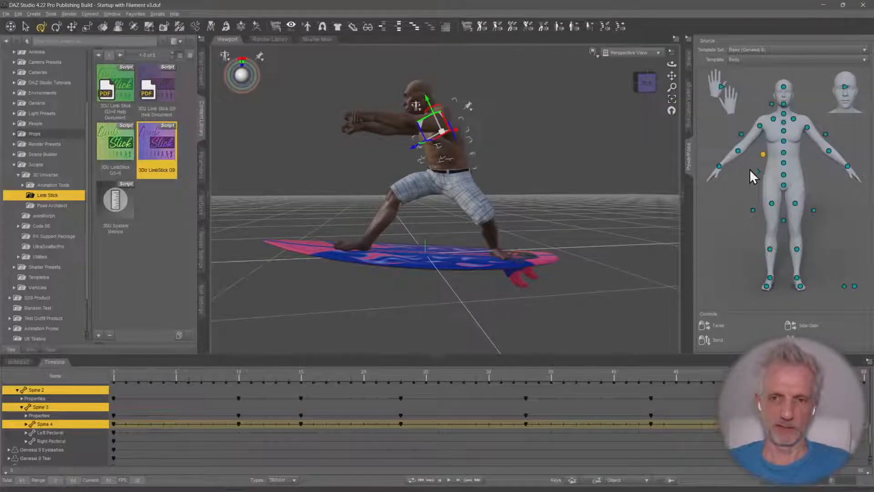
mouse_move(763, 153)
mouse_down()
mouse_move(780, 149)
mouse_move(771, 140)
mouse_up()
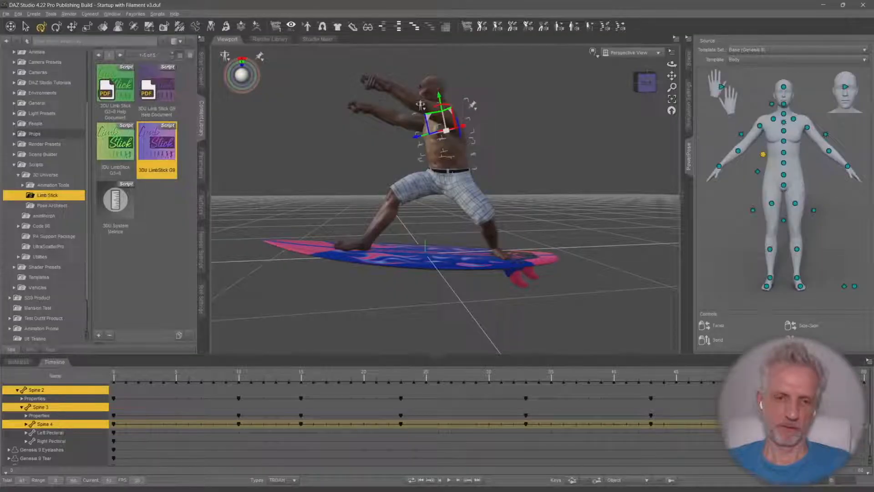
drag(770, 387, 853, 387)
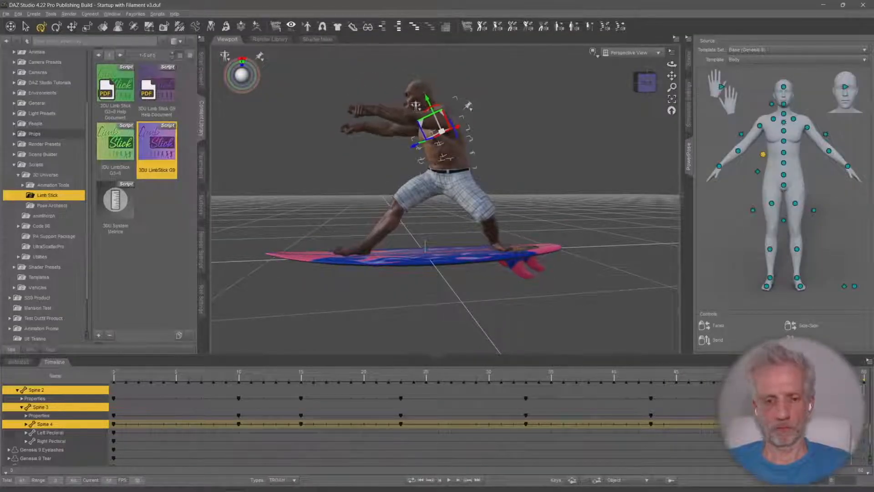
Play back the torso animation and review it with the whole Neanderthal 9 figure selected
click(450, 480)
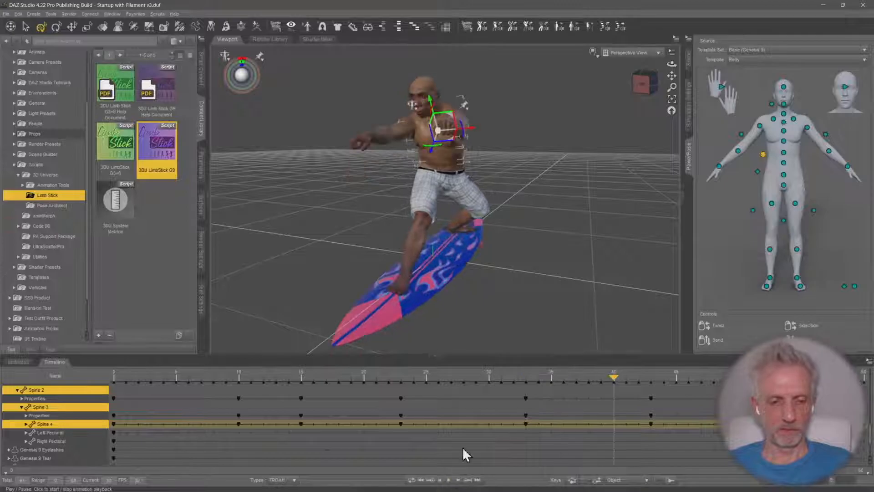
drag(614, 379, 866, 382)
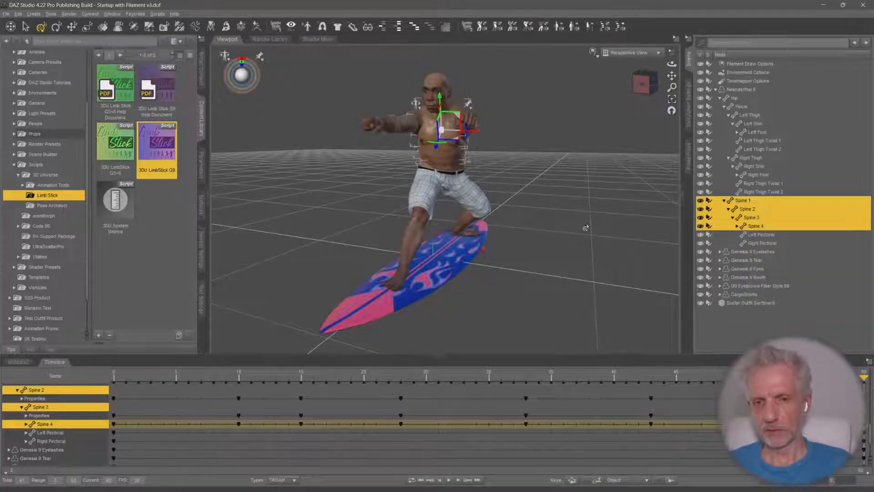
click(743, 89)
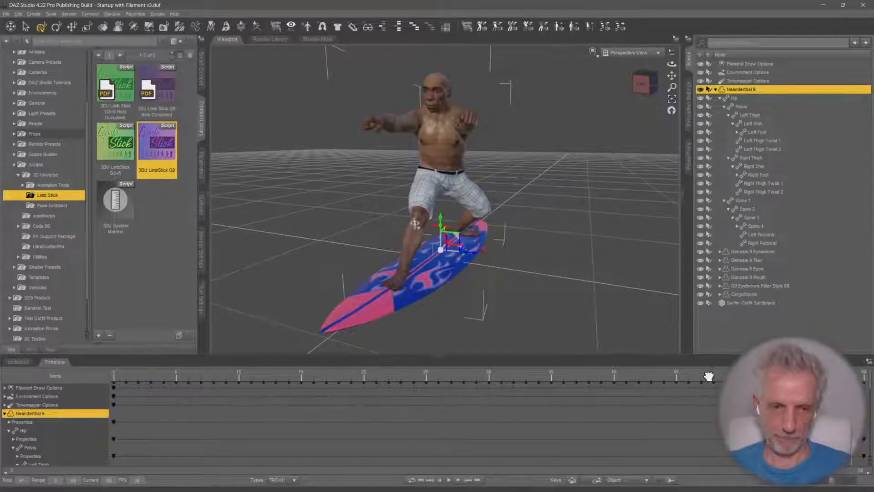
drag(709, 376, 326, 380)
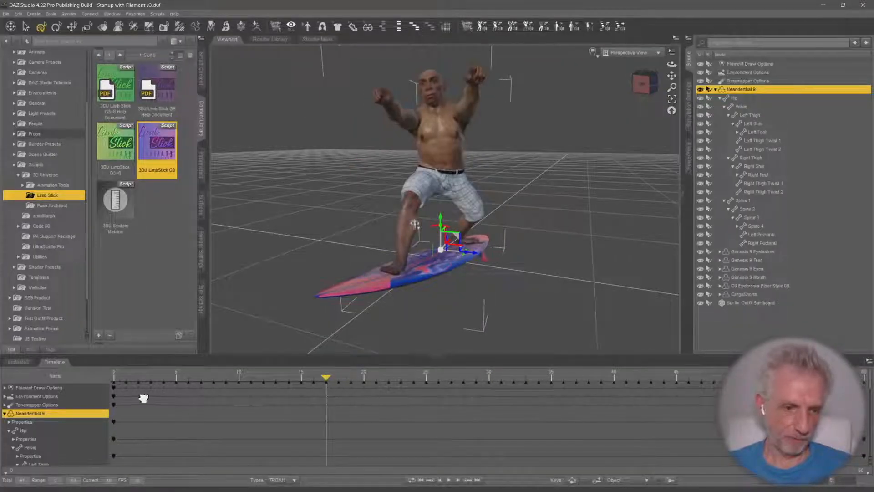
Keyframe Neanderthal 9's right upper arm swinging out to the side at frame 20 with PowerPose
drag(144, 398, 359, 392)
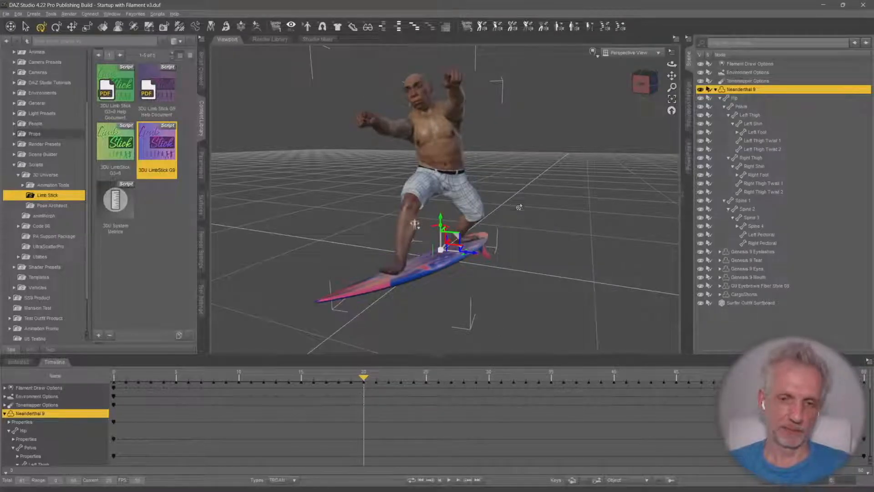
middle_drag(517, 199, 525, 193)
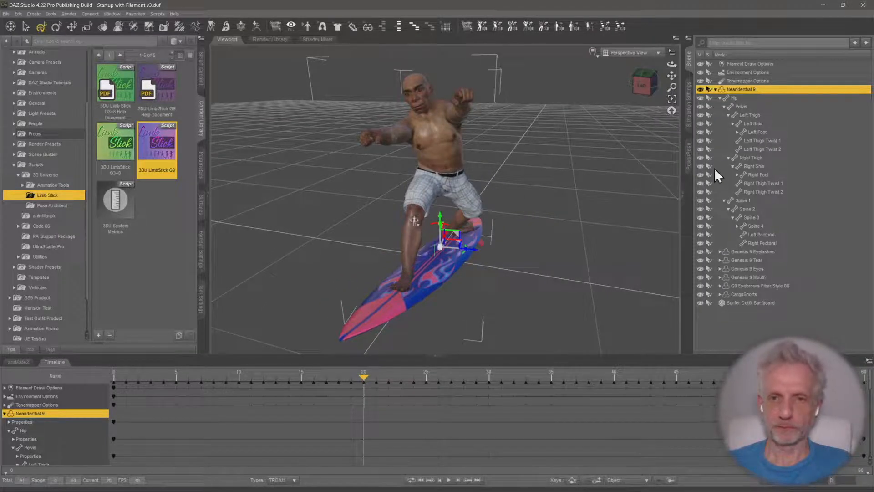
click(690, 117)
click(688, 157)
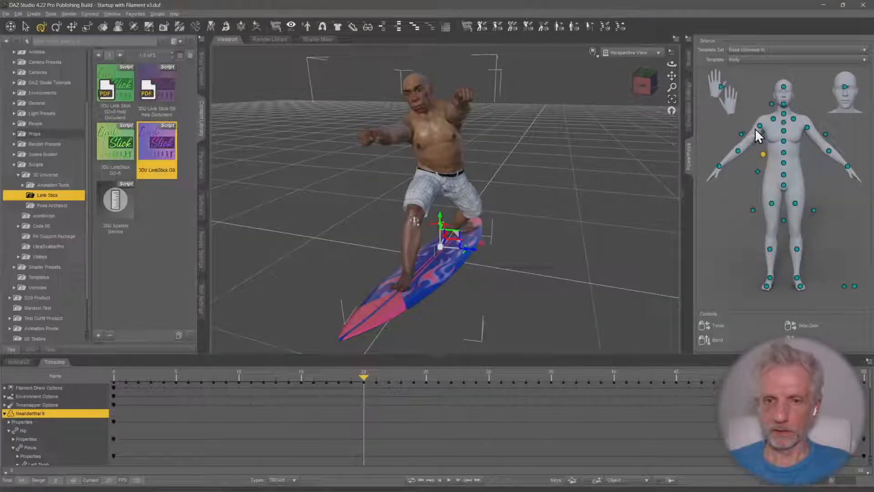
drag(760, 127, 694, 106)
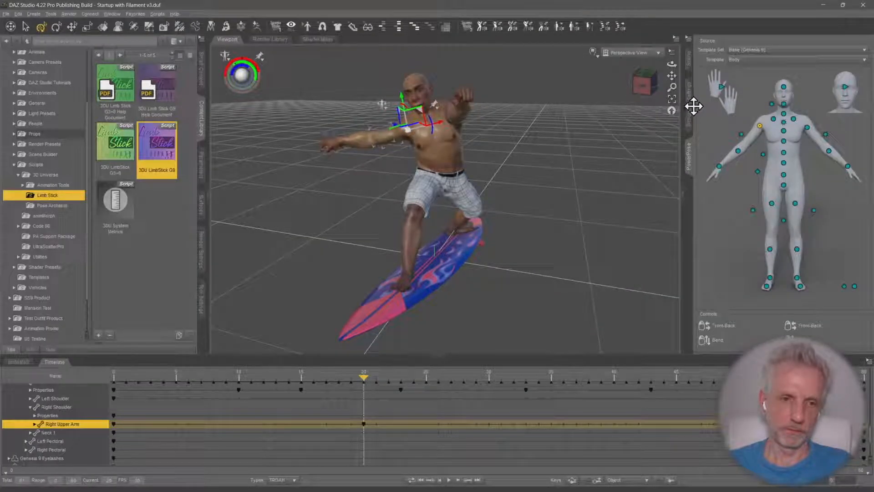
Keyframe Neanderthal 9's left upper arm raised up and out to the side at frame 26
middle_drag(583, 89, 603, 116)
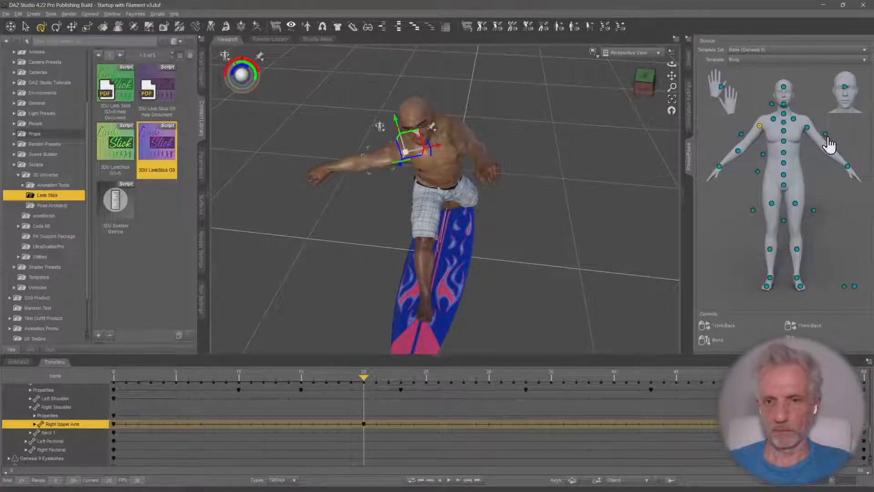
drag(366, 378, 437, 376)
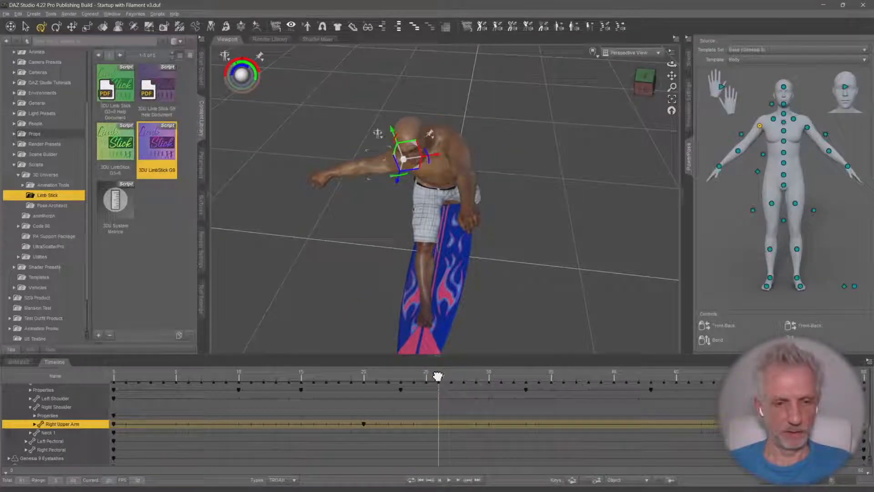
click(807, 129)
drag(807, 128, 860, 110)
middle_drag(584, 204, 584, 345)
drag(438, 376, 451, 376)
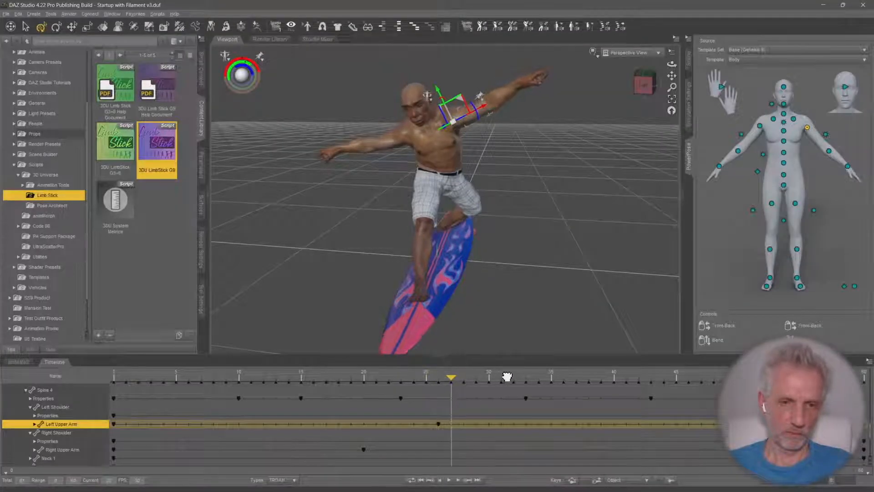
Play back the animation to review the arm movement, ending on the first frame
drag(608, 374, 777, 375)
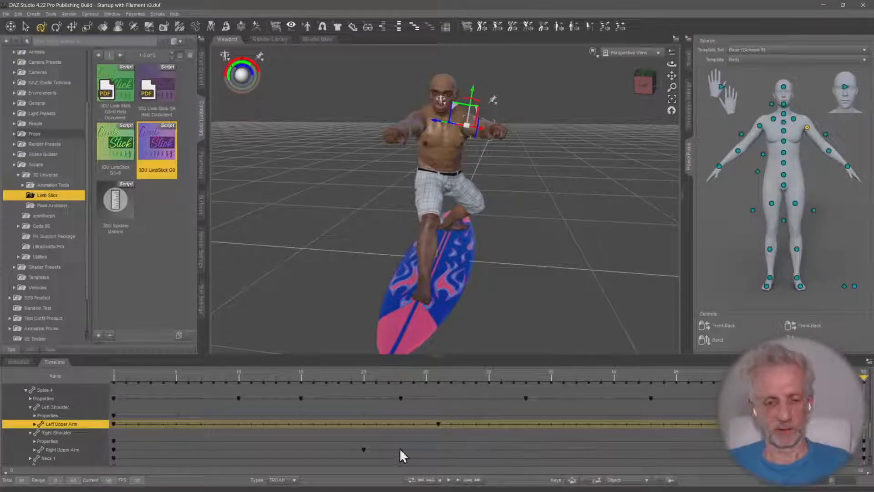
click(448, 479)
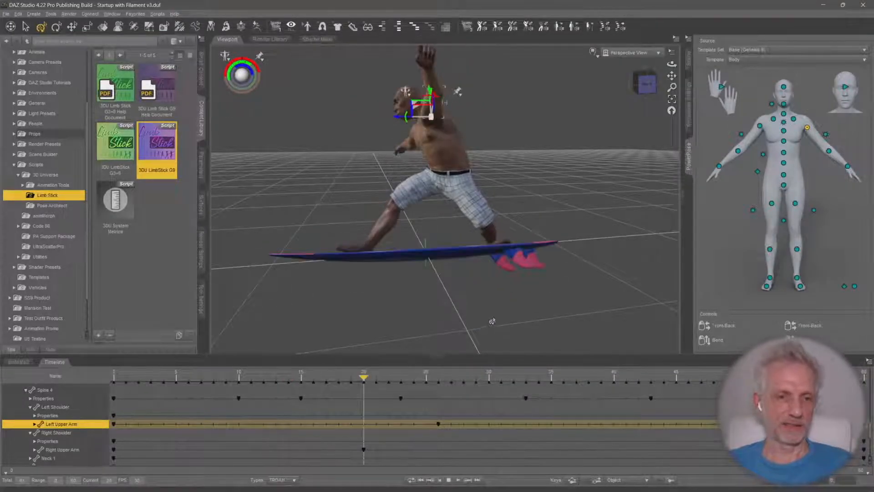
click(448, 479)
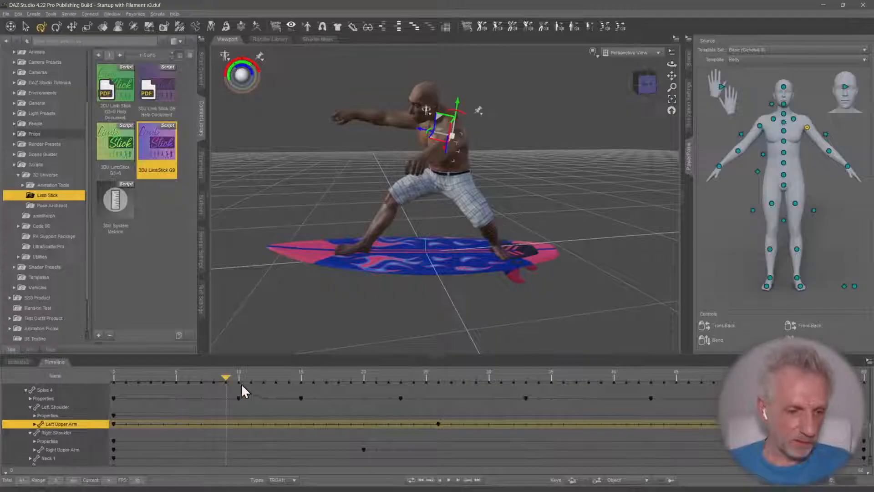
drag(213, 374, 97, 378)
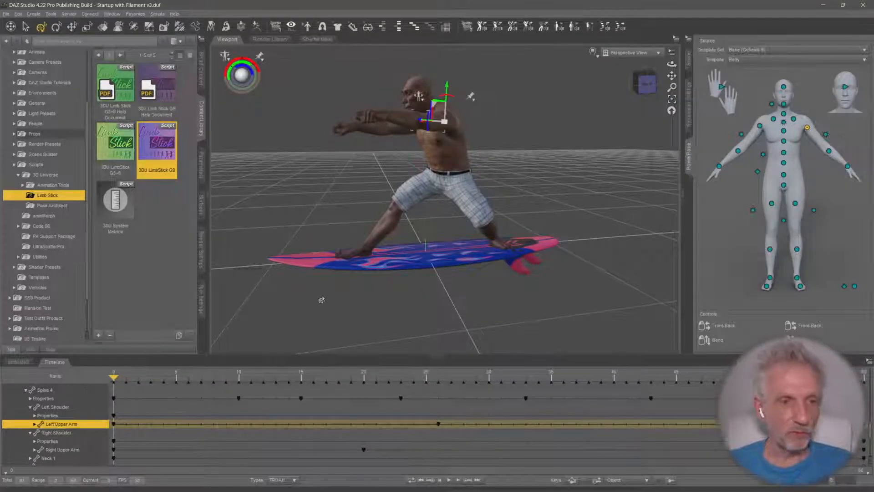
Select Neanderthal 9's hip with PowerPose and keyframe it slightly lower at frame 13
click(688, 60)
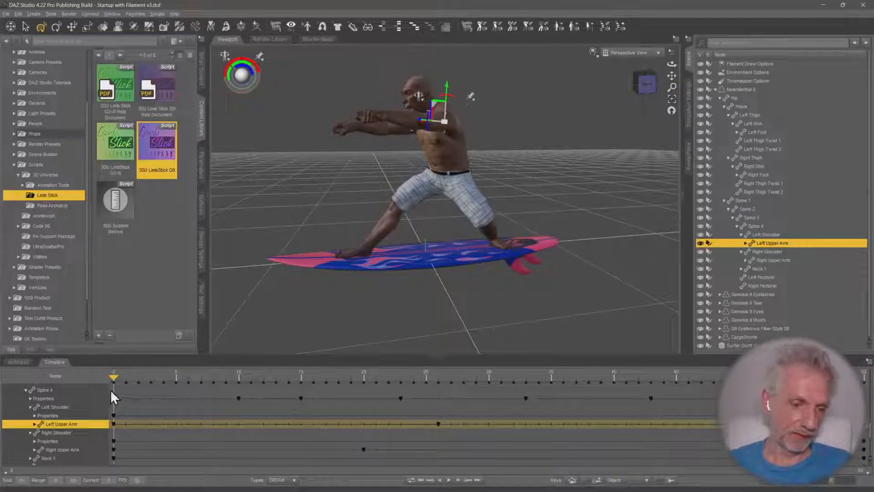
drag(211, 377, 277, 374)
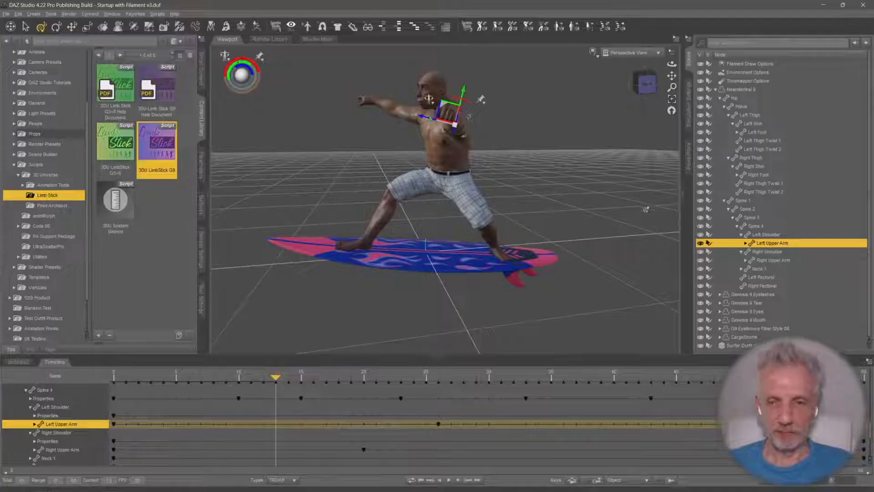
click(690, 156)
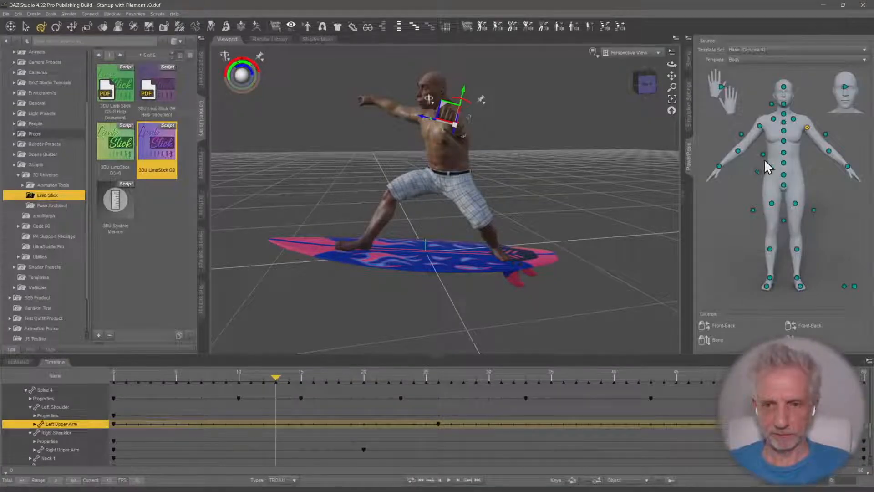
click(783, 175)
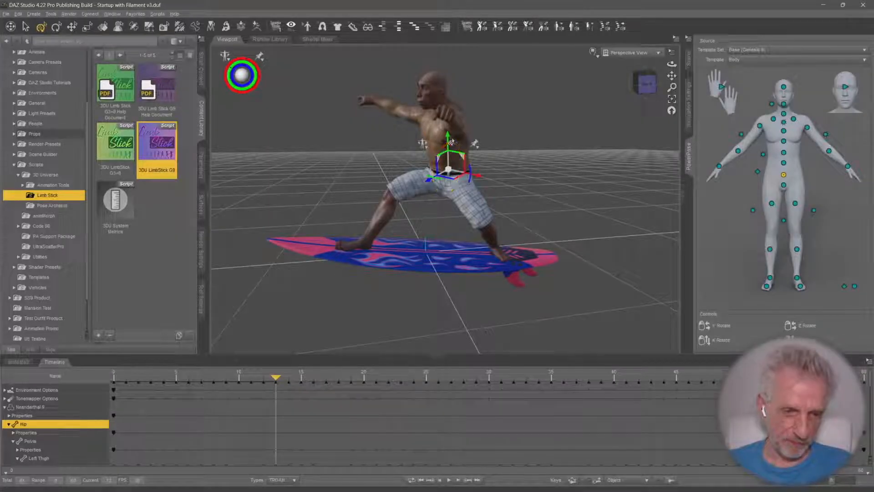
drag(447, 141, 448, 147)
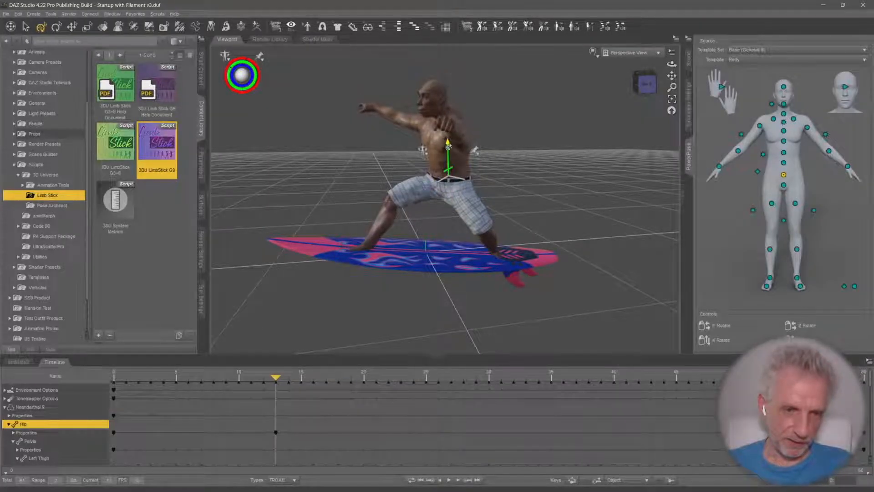
Keyframe Neanderthal 9's hip raised slightly at frame 26 and lowered into a deeper crouch at frame 42
drag(272, 378, 431, 370)
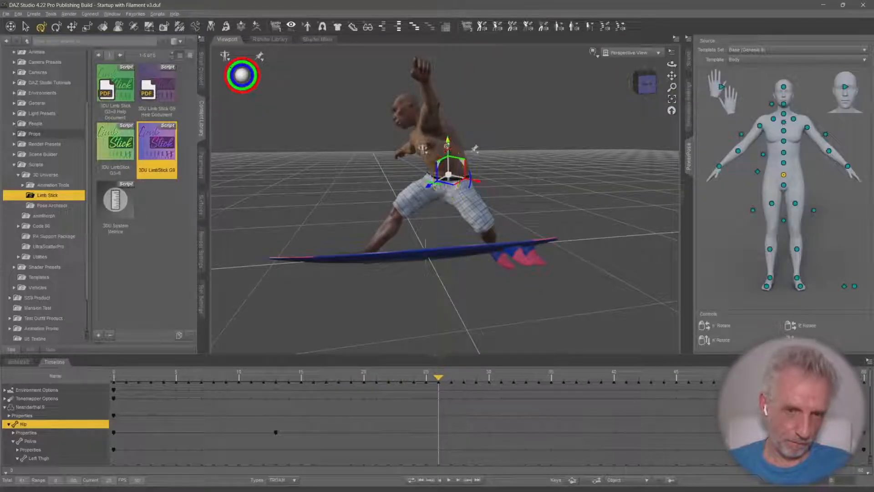
drag(447, 143, 447, 139)
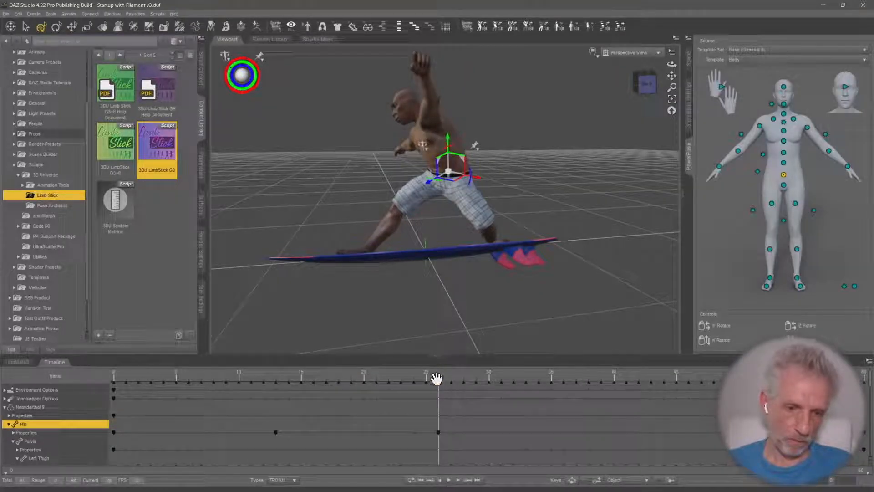
drag(437, 378, 629, 384)
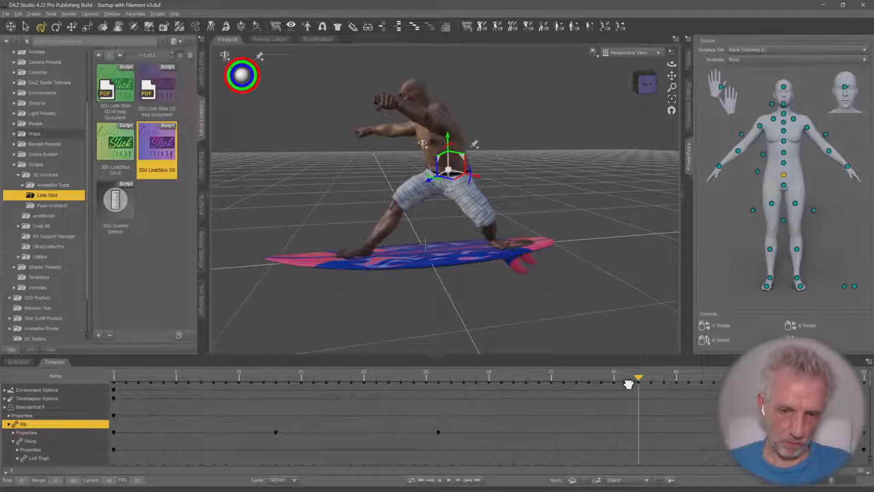
drag(446, 140, 484, 258)
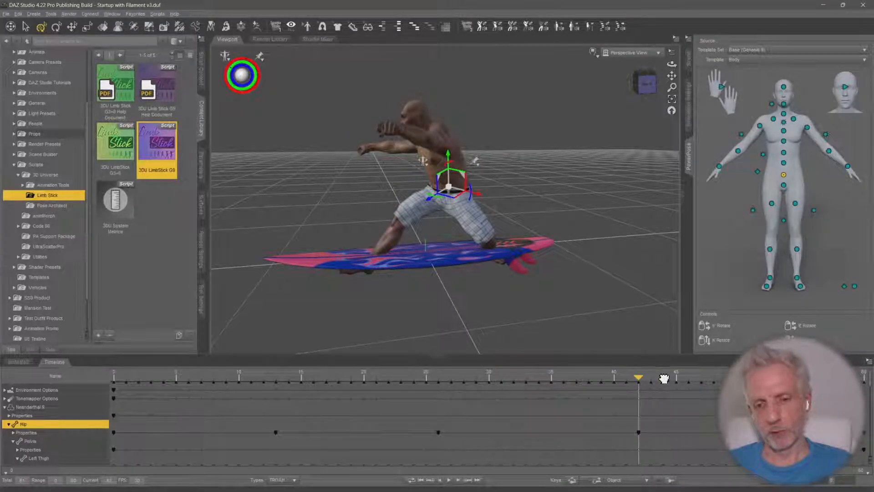
Keyframe Neanderthal 9's hip lowered between frame 42 and the last frame, and lowered at frame 8
drag(664, 378, 789, 380)
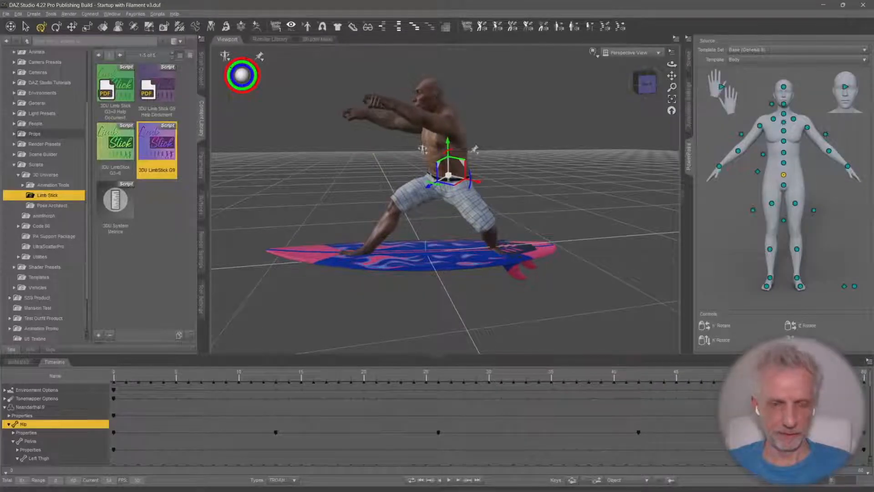
drag(447, 144, 448, 156)
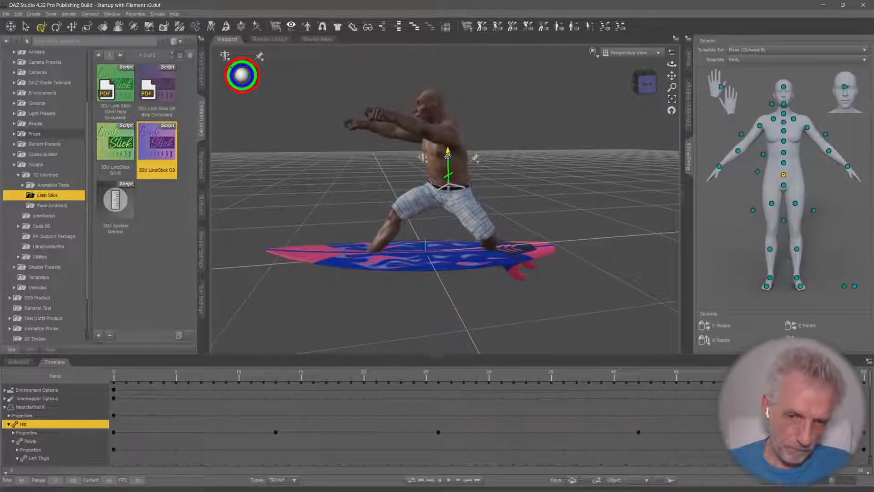
drag(789, 380, 865, 379)
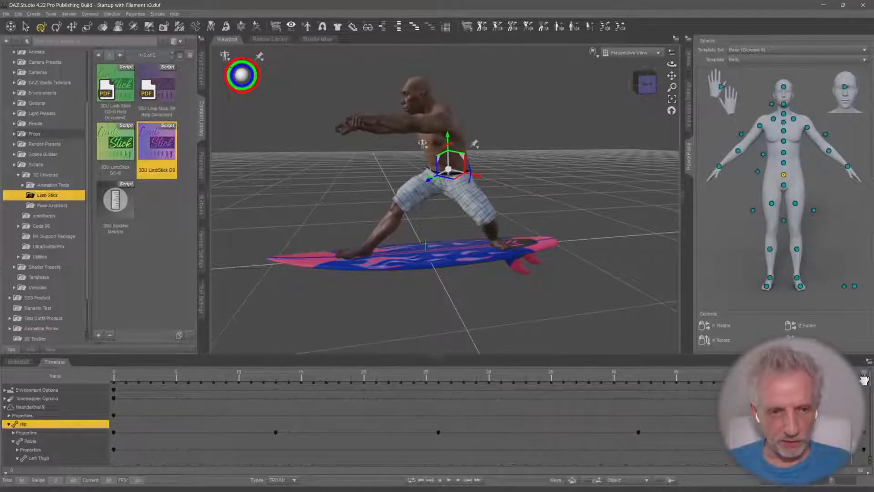
drag(611, 380, 214, 395)
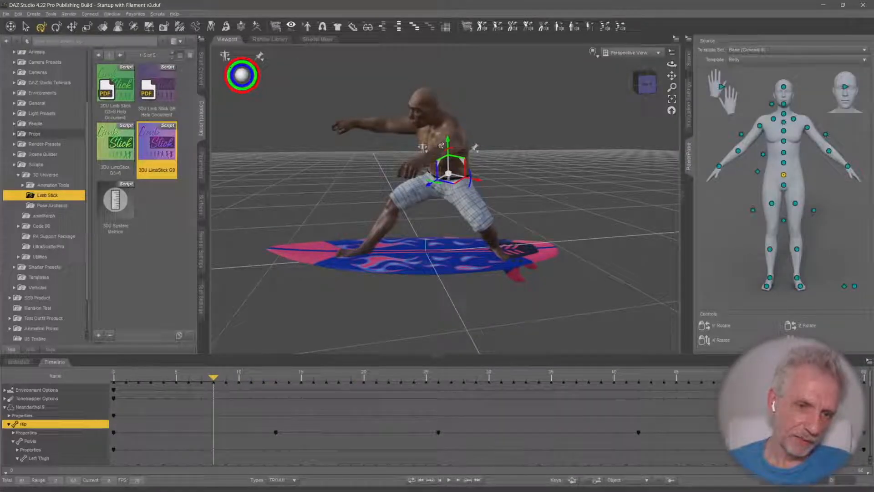
drag(446, 151, 444, 157)
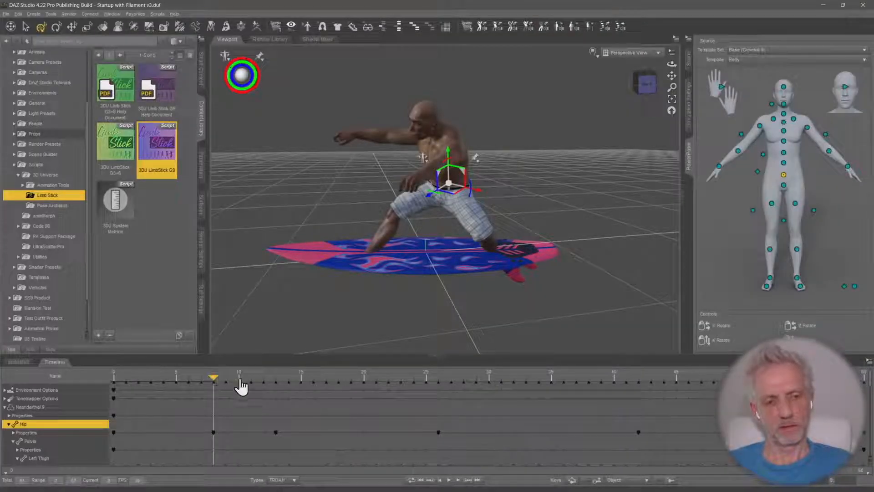
Scrub through and play back the animation to review Neanderthal 9's hip movement
drag(214, 374, 580, 377)
drag(683, 374, 454, 379)
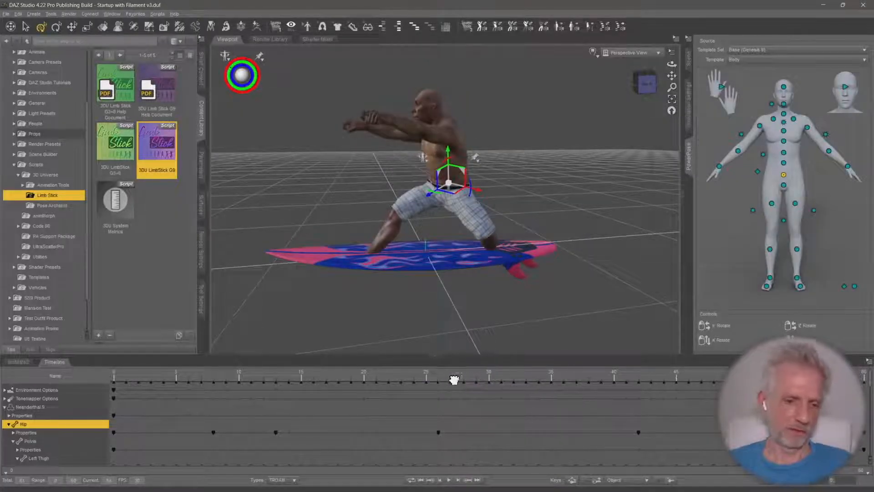
click(448, 480)
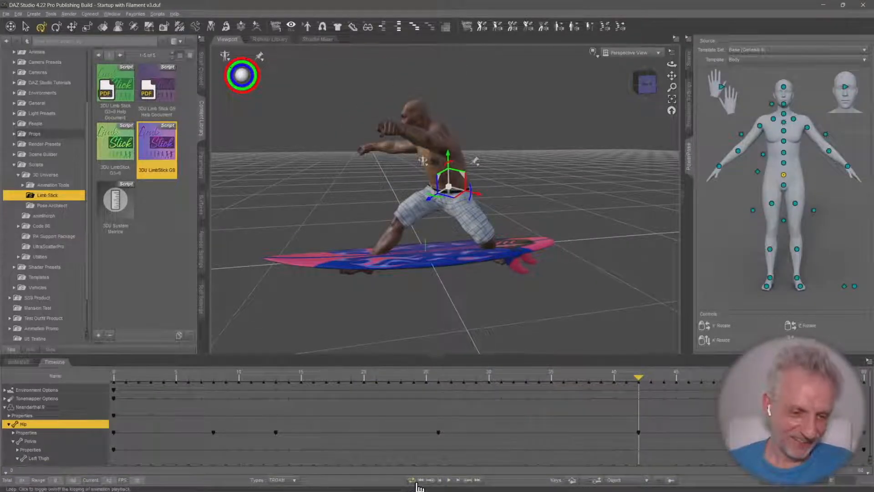
Select Neanderthal 9's Left Foot and Right Foot together with the Surfer Outfit Surfboard in the scene hierarchy
middle_drag(345, 242, 205, 336)
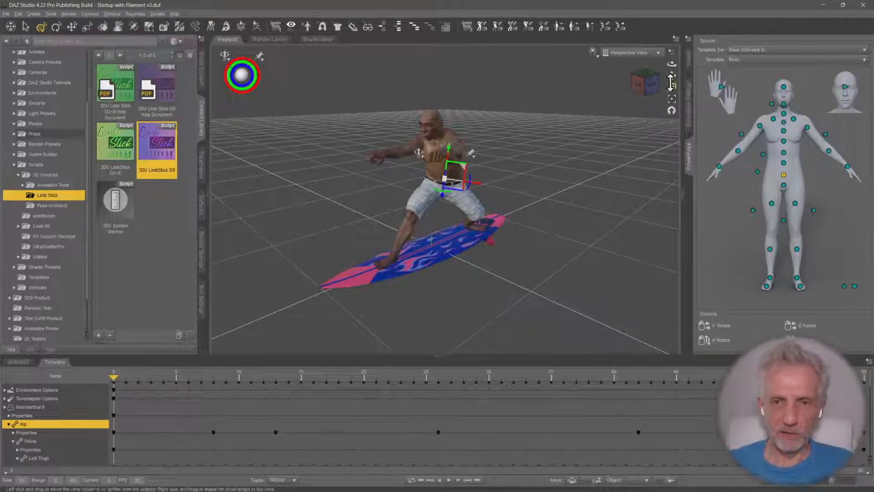
click(690, 61)
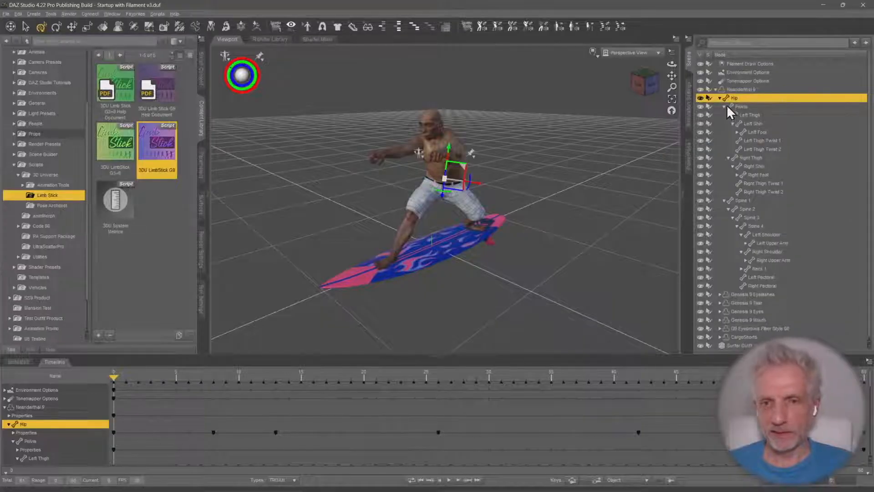
click(718, 97)
click(719, 98)
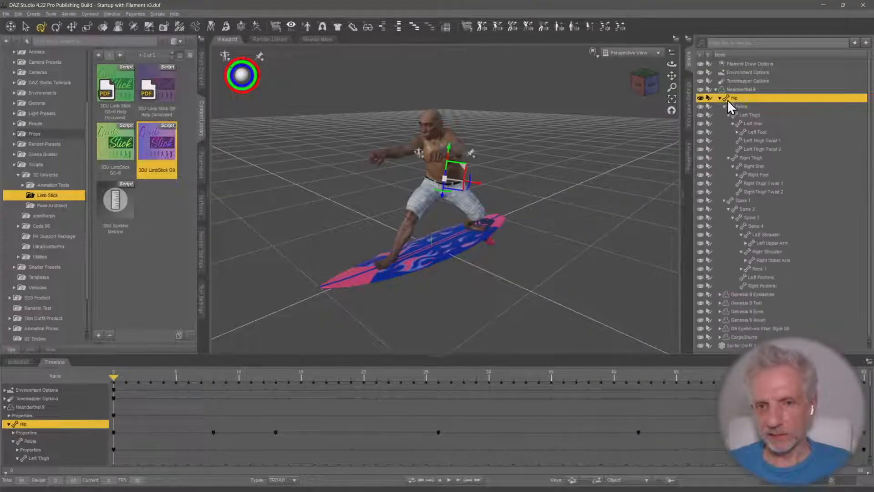
click(758, 132)
ctrl+click(775, 175)
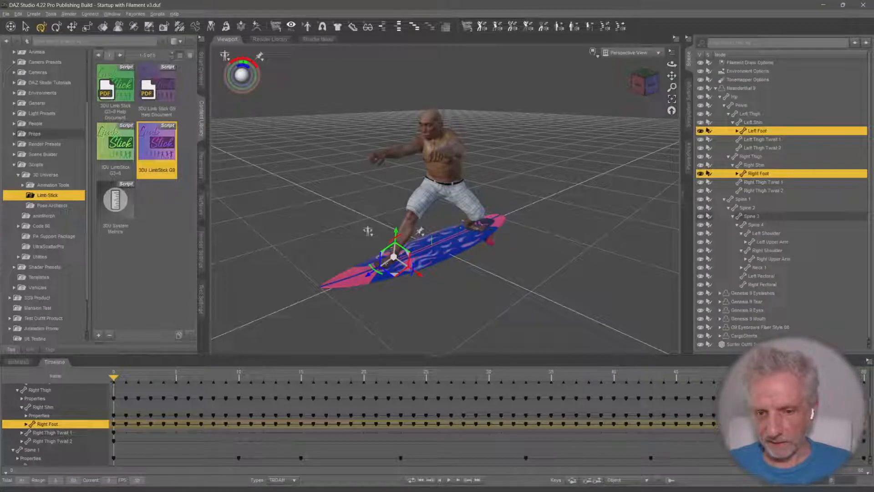
ctrl+click(755, 345)
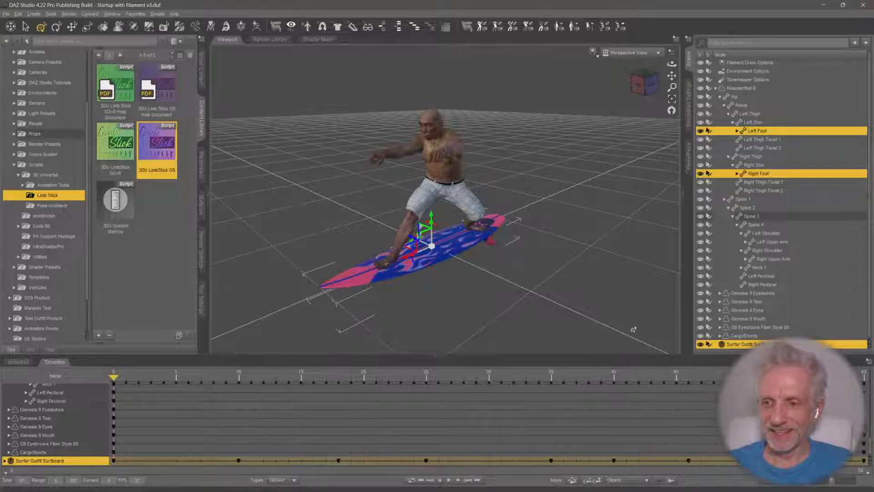
ctrl+alt+drag(584, 333, 629, 315)
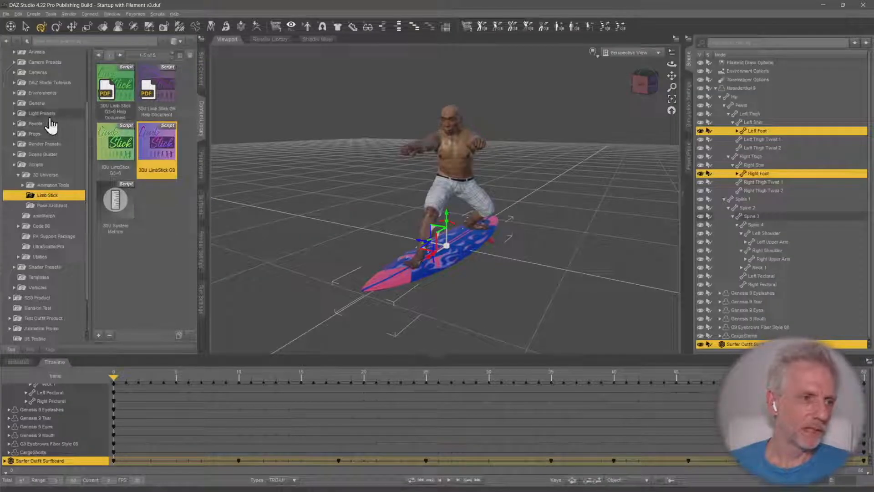
Save the scene as "Neander Surfer" in the Demos folder of Animation Promo, including backdrop color, backdrop image and render settings
scroll(57, 123, up, 3)
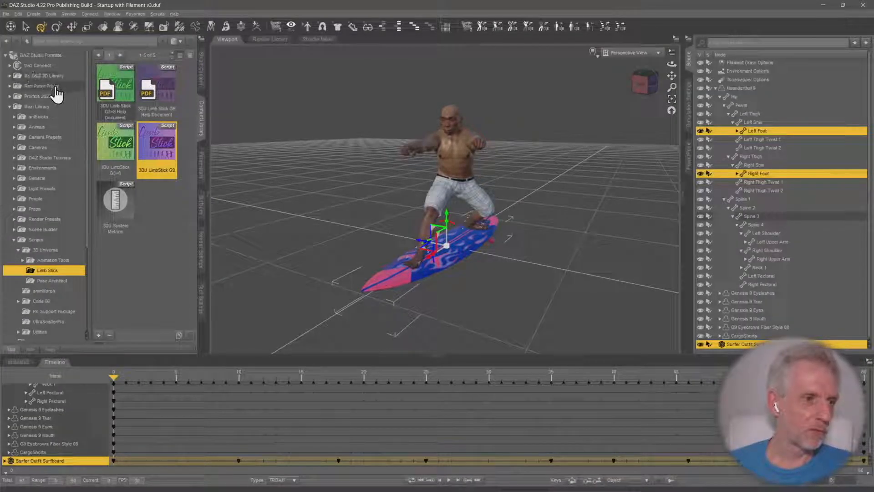
click(10, 107)
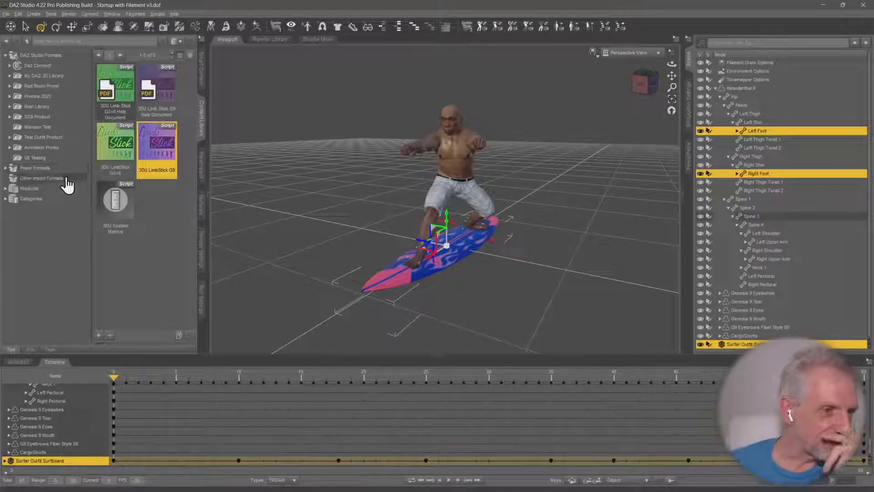
click(64, 148)
click(68, 158)
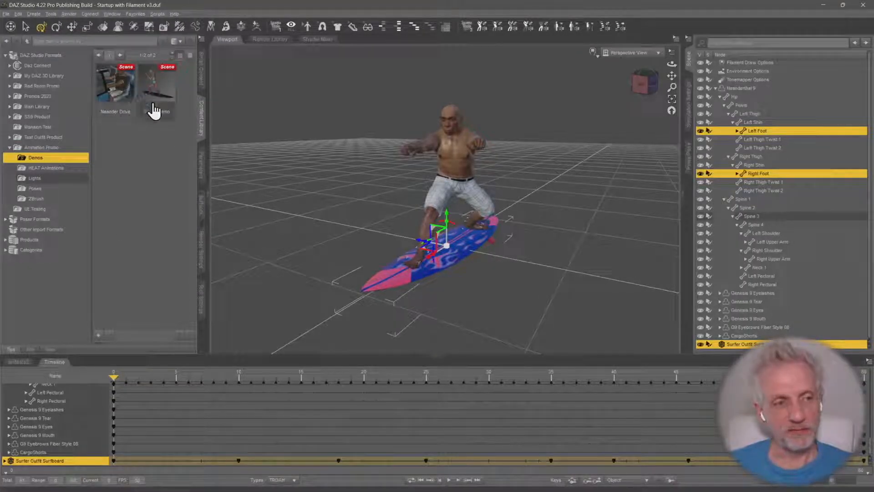
click(98, 337)
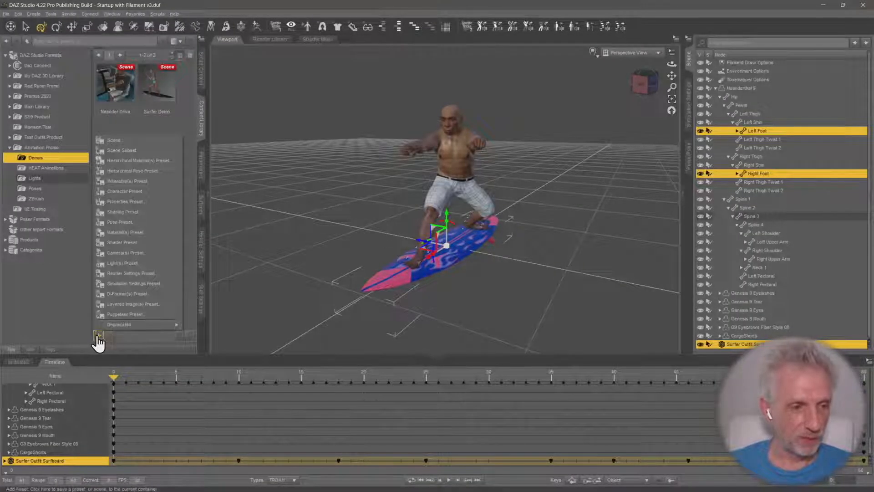
click(149, 143)
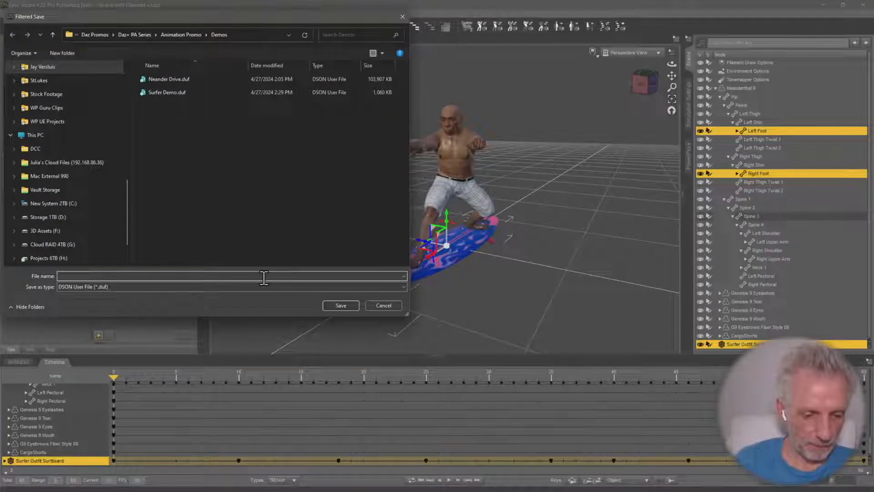
text(Neande)
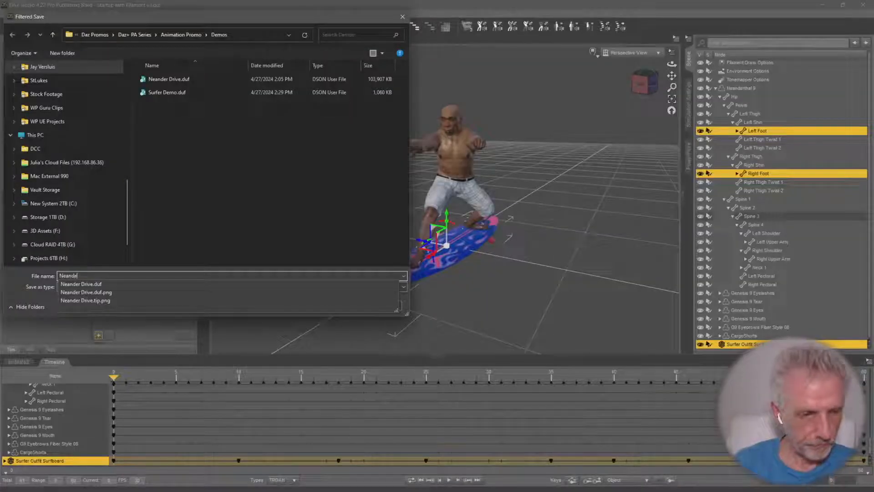
text(r Su)
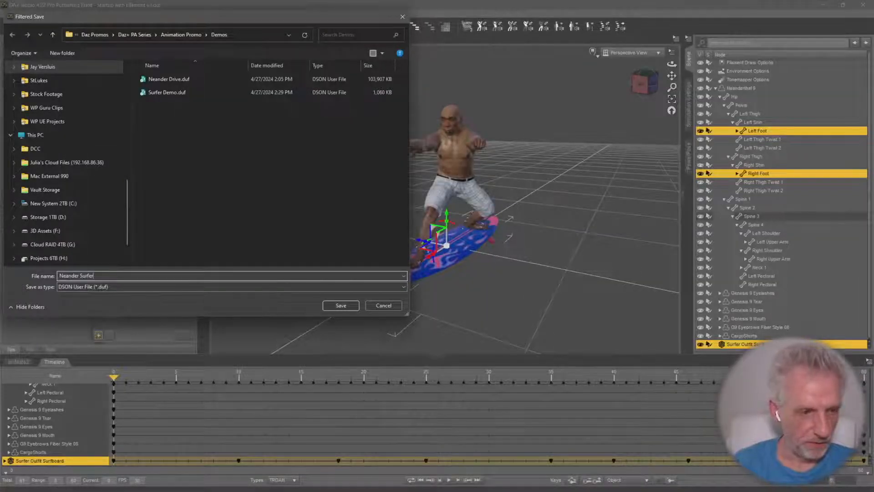
text(rfer)
key(Return)
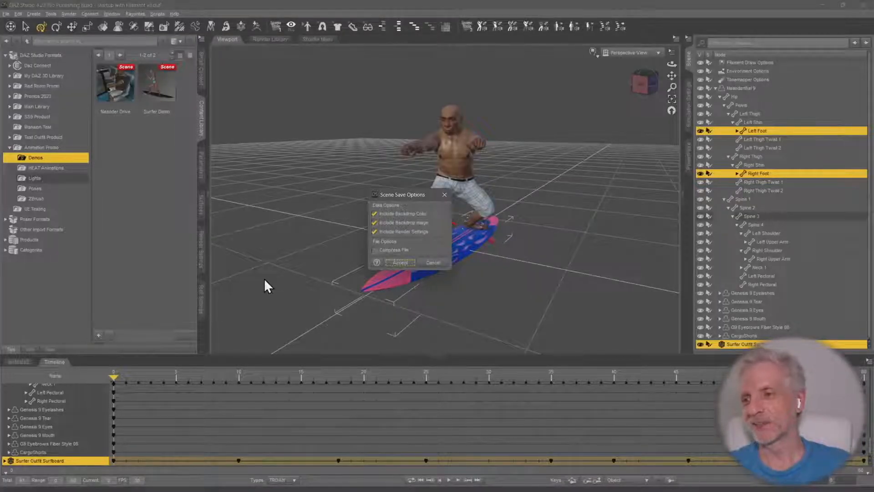
click(398, 264)
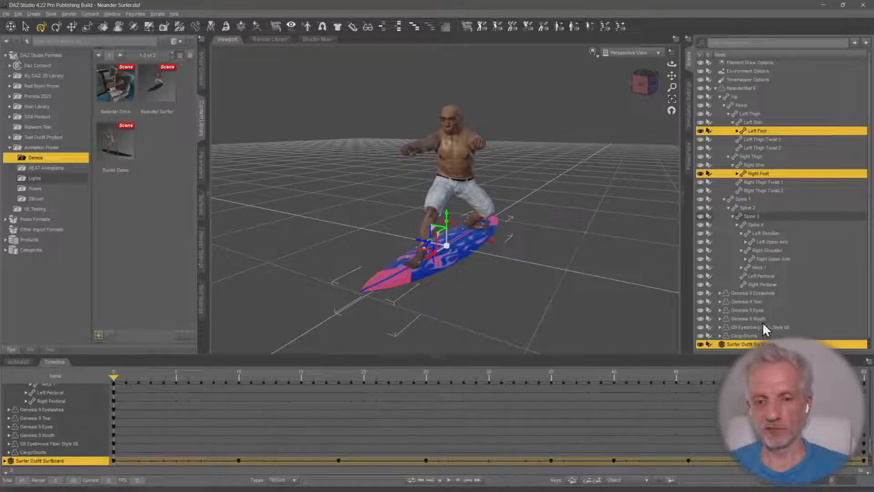
Try to run the LimbStick G9 script from its product files in Smart Content
click(201, 79)
double_click(91, 101)
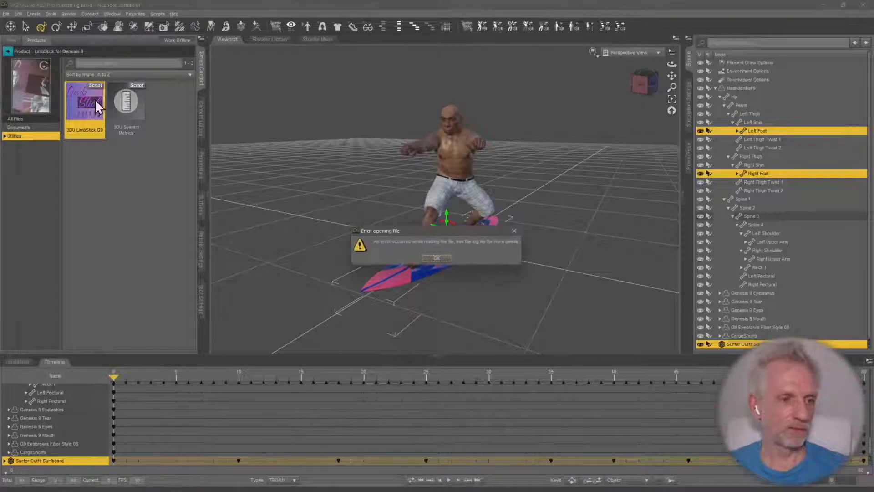
click(437, 259)
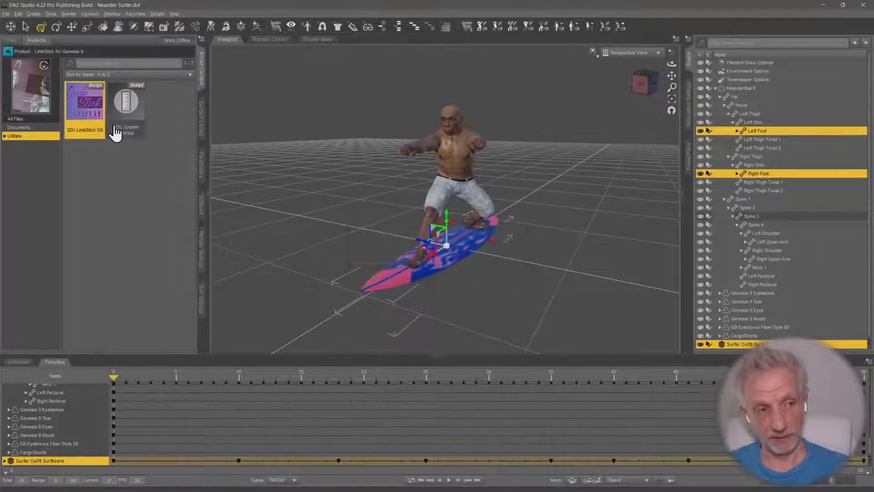
Locate LimbStick G9 in the Content Library and stick both feet to the surfboard over the animation play range, respecting joint limits
right_click(102, 102)
mouse_move(150, 179)
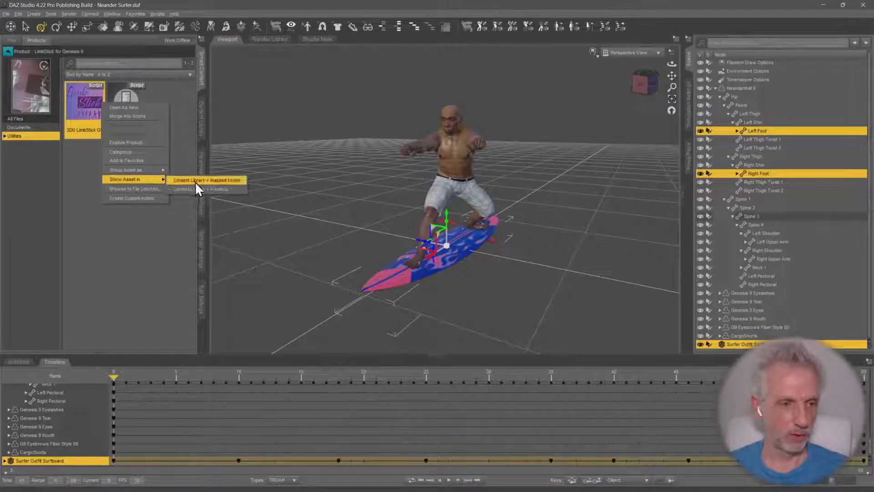
click(207, 180)
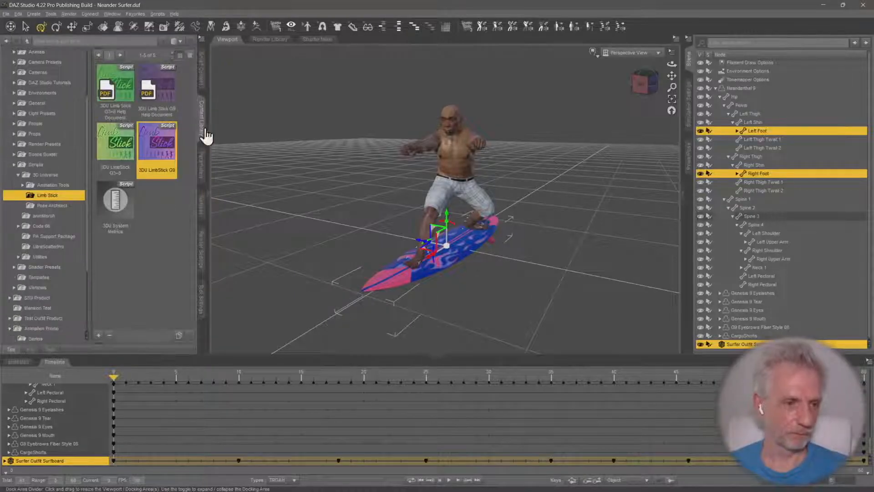
double_click(157, 145)
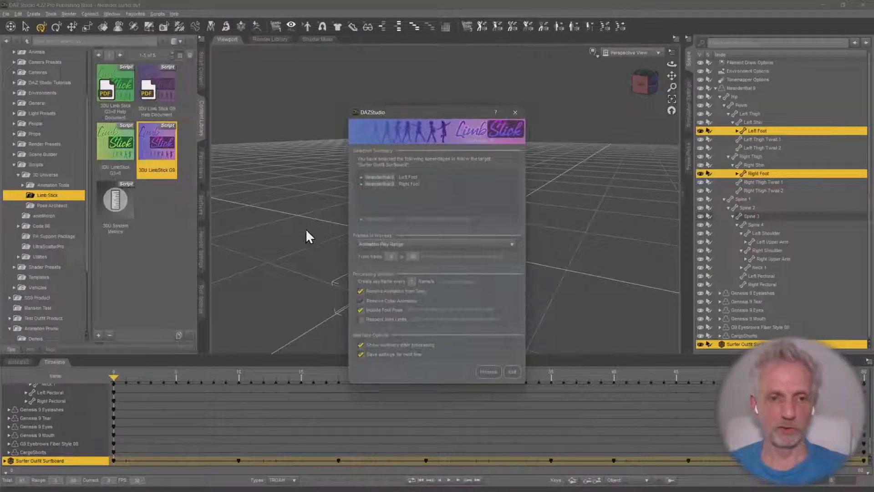
drag(461, 121, 291, 55)
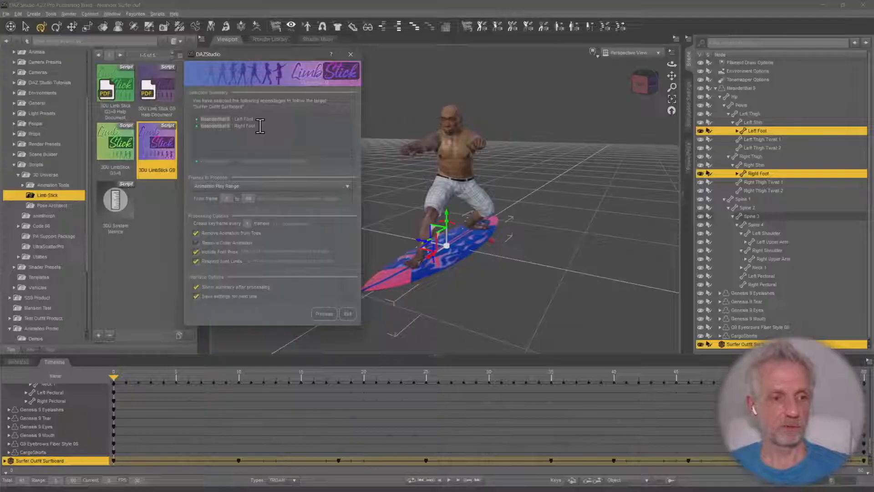
click(321, 314)
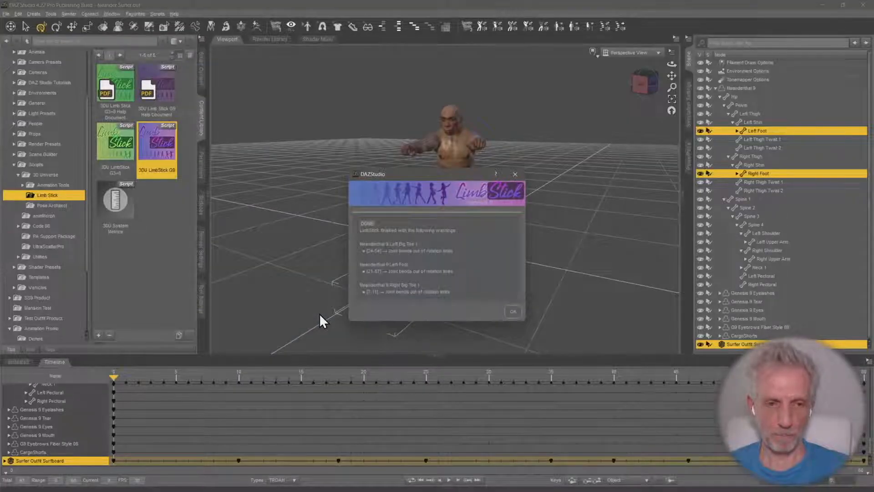
click(511, 313)
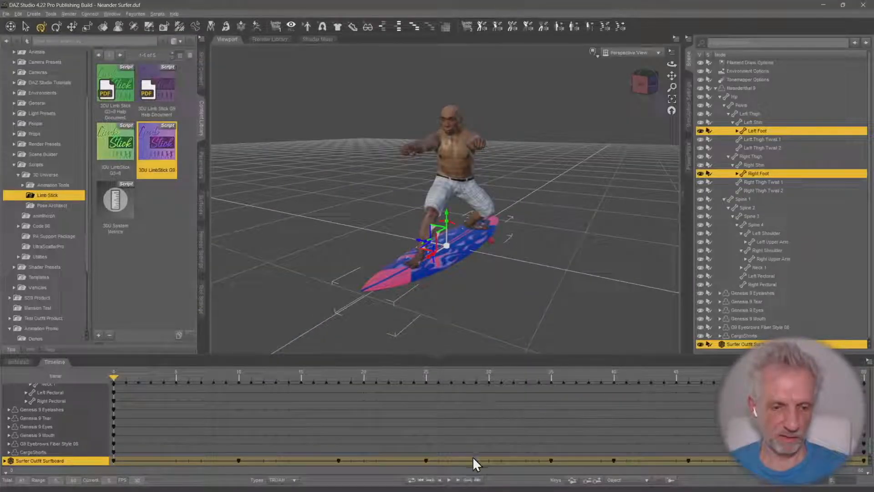
Play back the animation from a side view to review the reattached feet, ending on the first frame
middle_drag(548, 285, 547, 298)
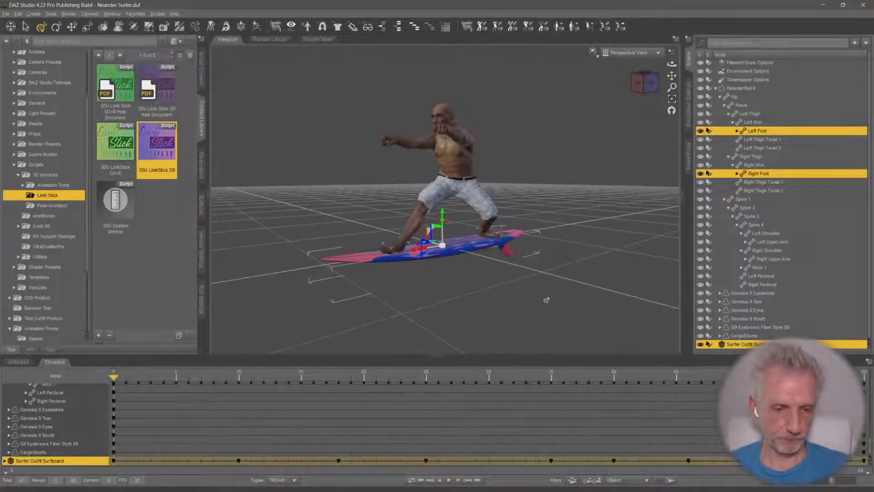
click(450, 481)
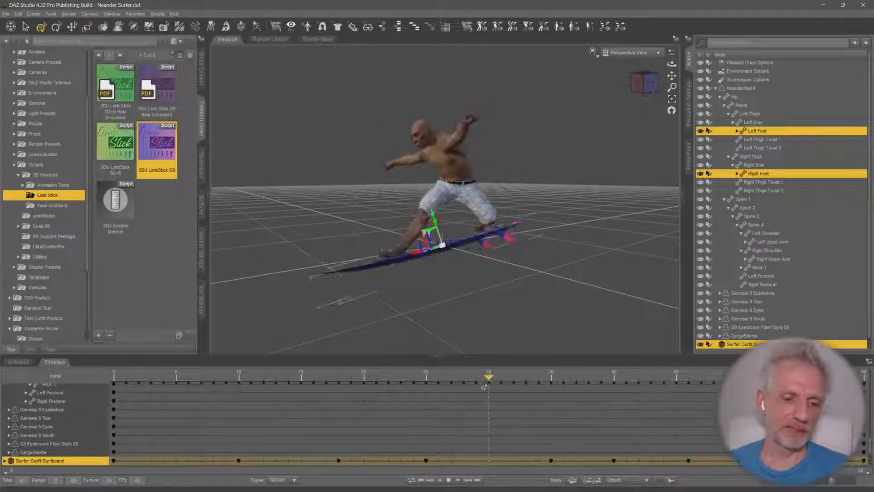
click(450, 480)
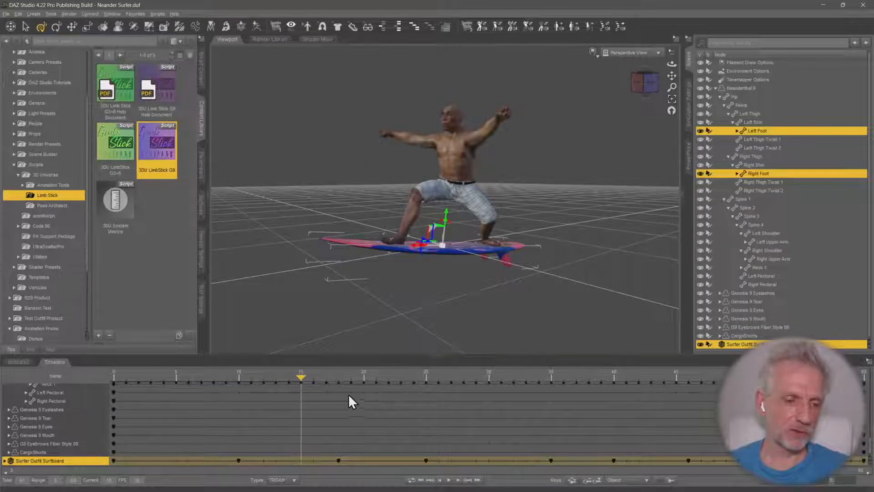
drag(300, 375, 87, 382)
Collapse Neanderthal 9's bone hierarchy in the timeline
scroll(75, 417, up, 10)
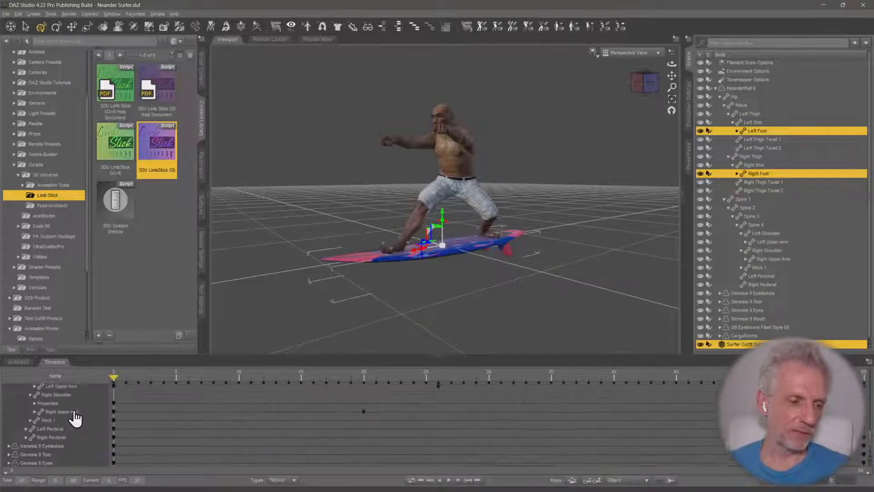
scroll(76, 418, up, 5)
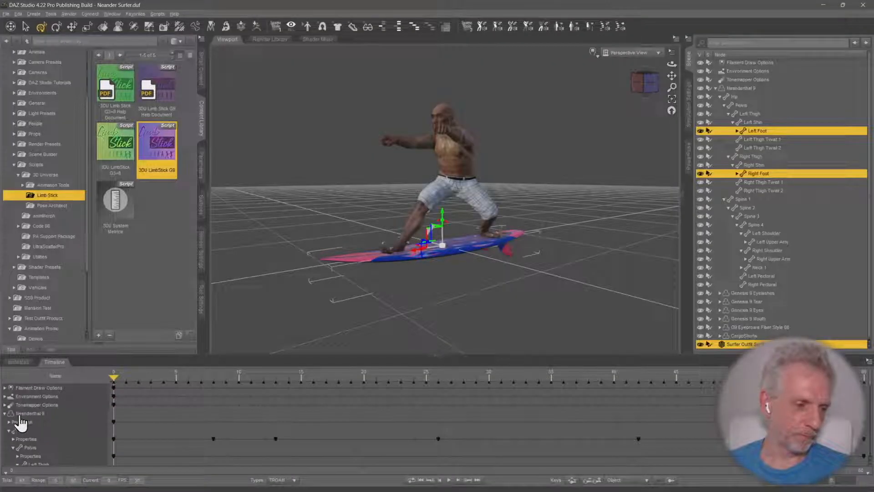
click(4, 413)
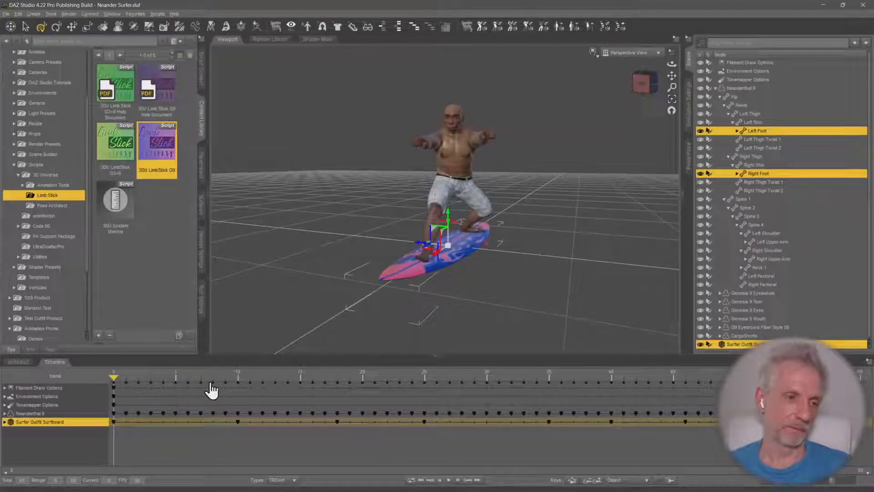
Scrub through the whole animation, return to the first frame and save the scene
drag(113, 375, 858, 373)
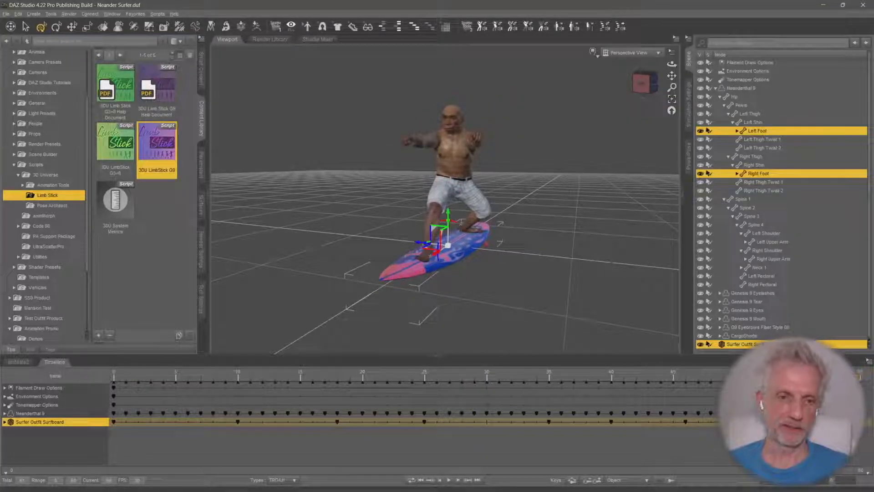
drag(666, 380, 281, 396)
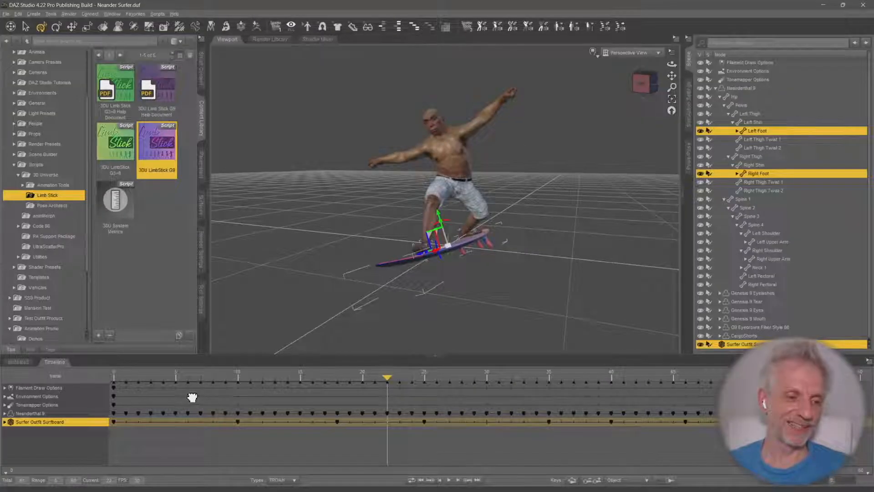
drag(192, 397, 108, 387)
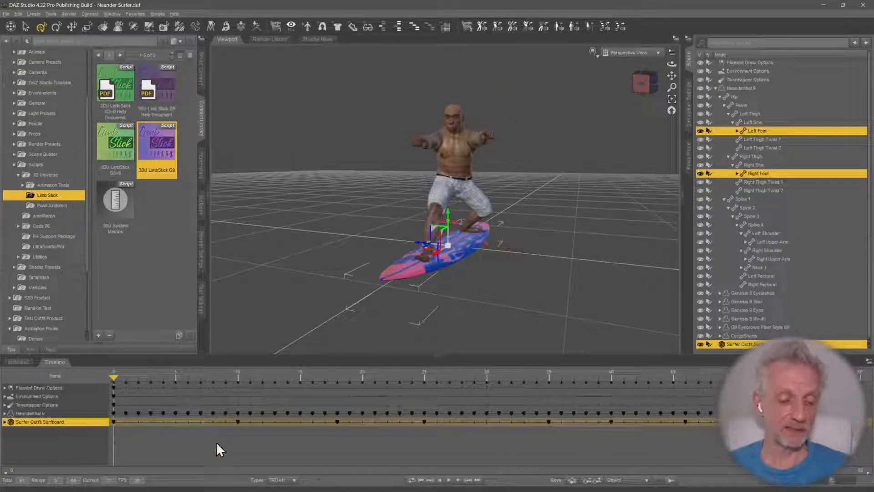
key(ctrl+s)
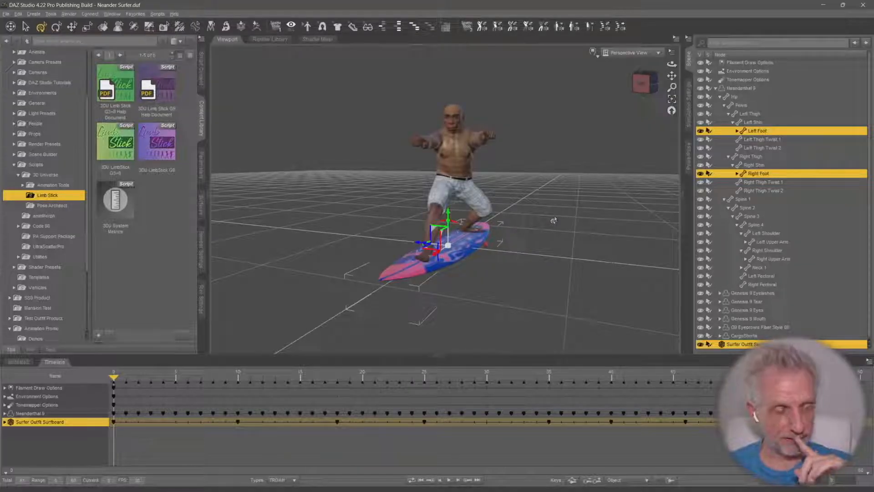
Switch to DAZ Install Manager, filter for "daz to" and review the matching installed bridge products
key(alt+Tab)
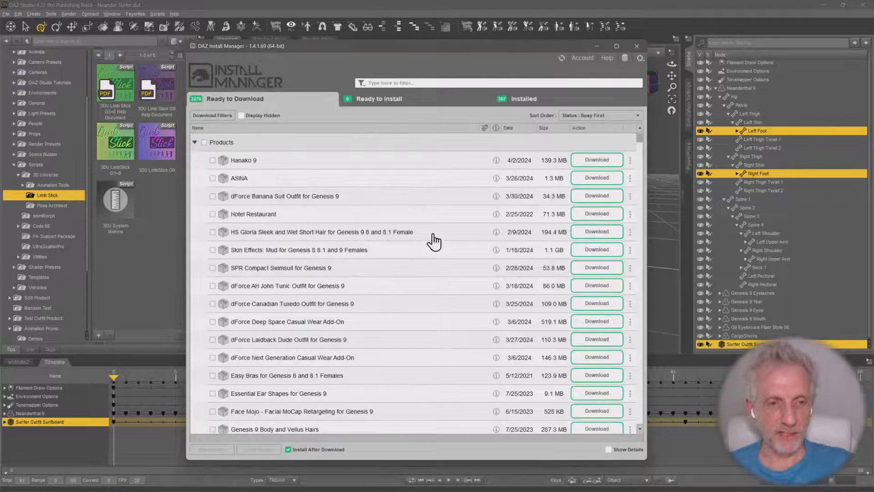
click(421, 83)
text(daz to)
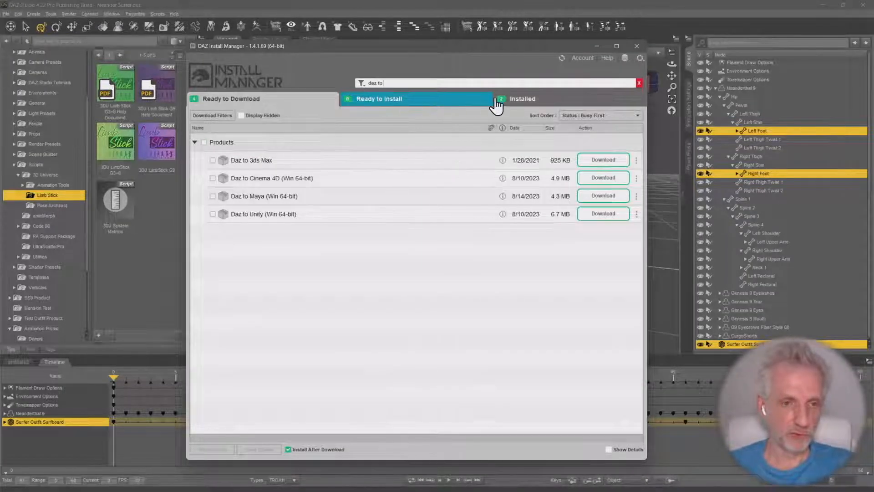
click(540, 101)
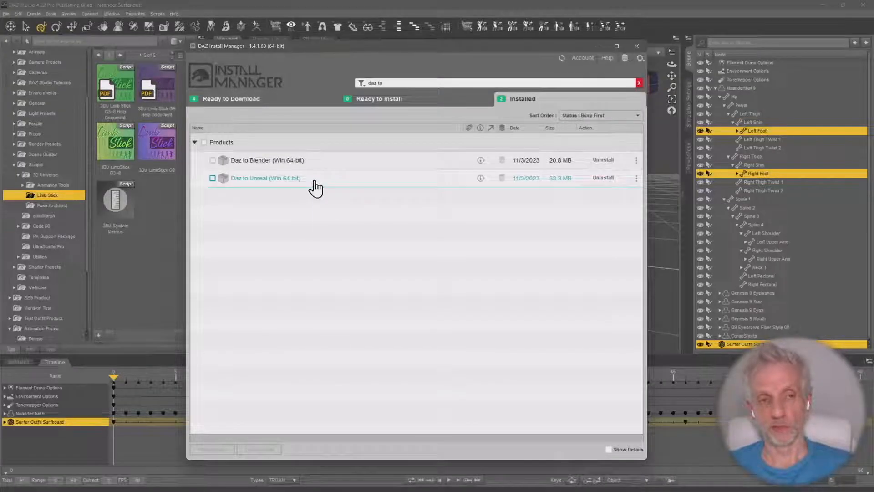
mouse_move(314, 187)
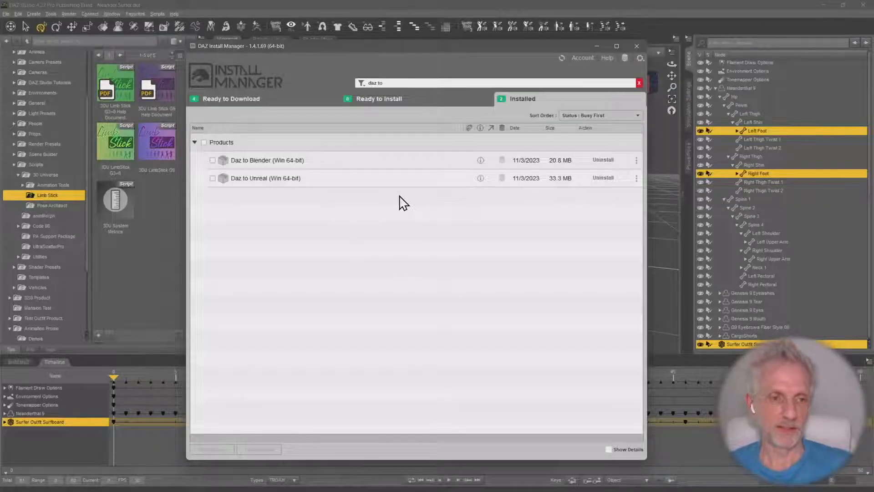
click(597, 46)
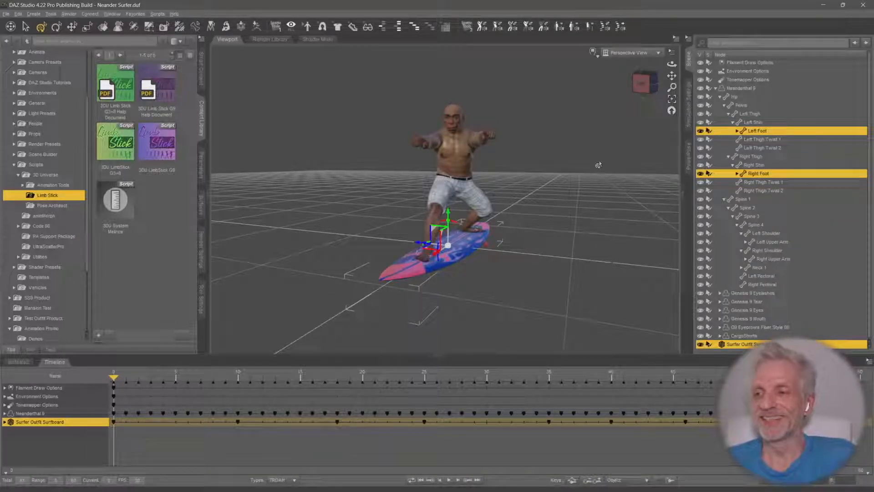
Switch to Firefox and open the GitHub profile of the DazToUnreal fork's developer in a new tab
click(824, 6)
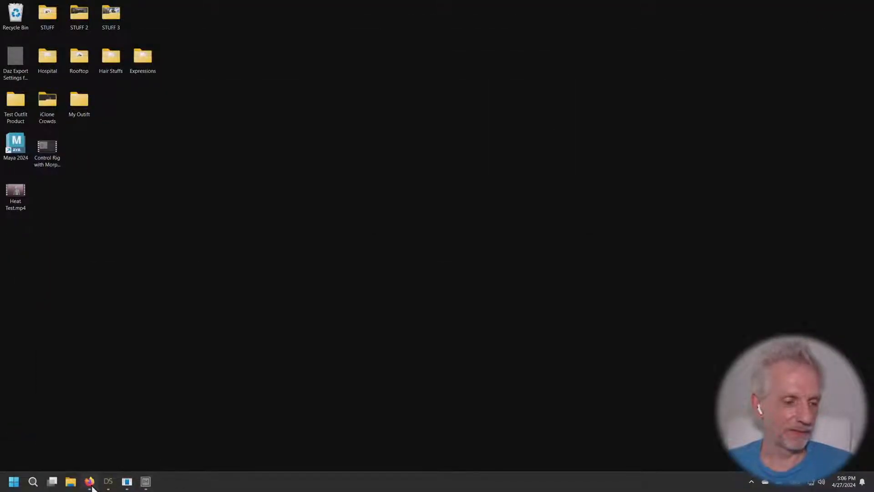
click(89, 484)
click(772, 10)
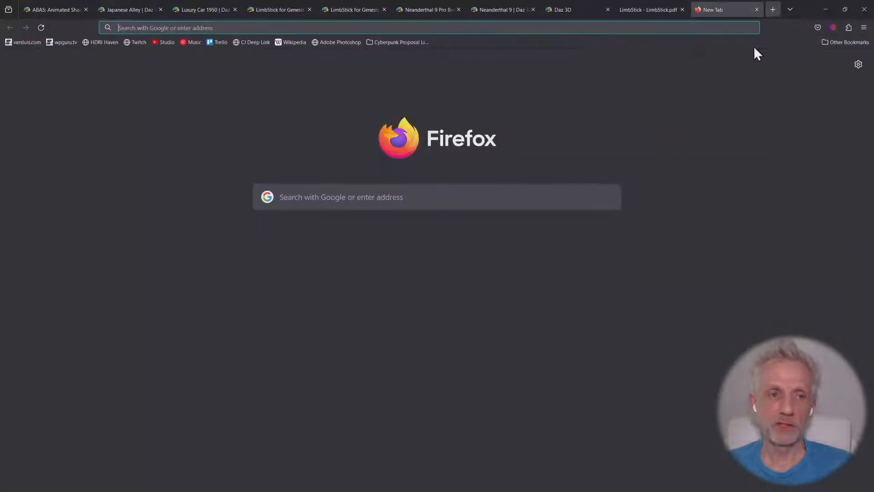
text(github.com/)
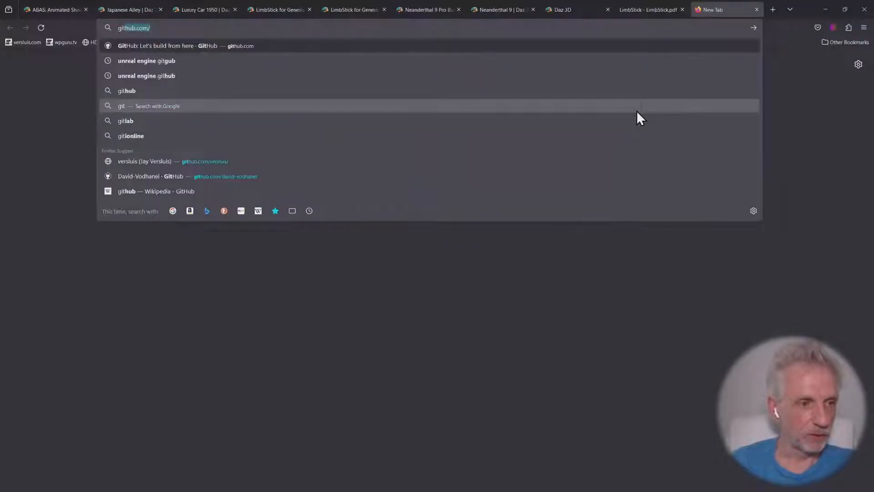
key(Right)
text(da)
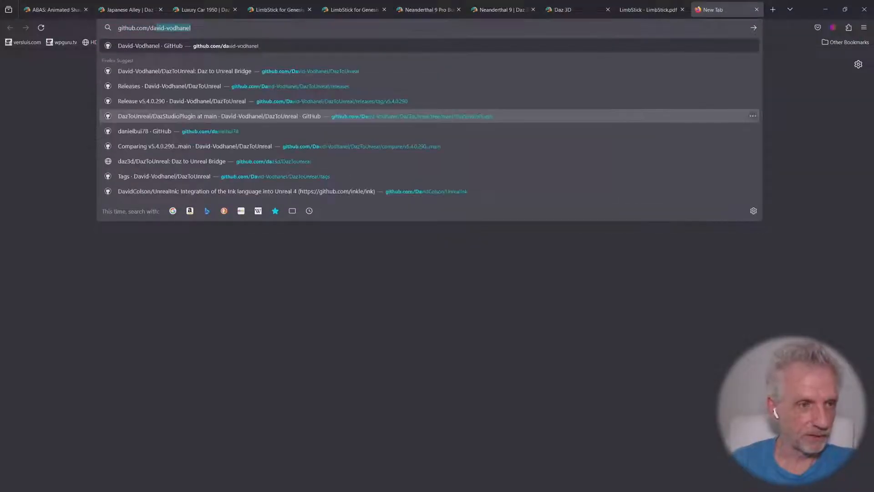
key(Return)
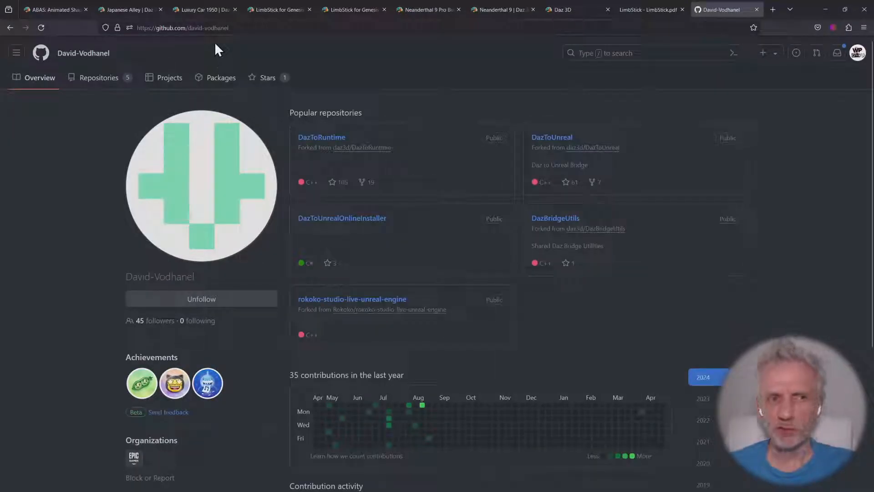
Open the developer's DazToUnreal repository, examine its Releases section, and minimize the browser
click(564, 139)
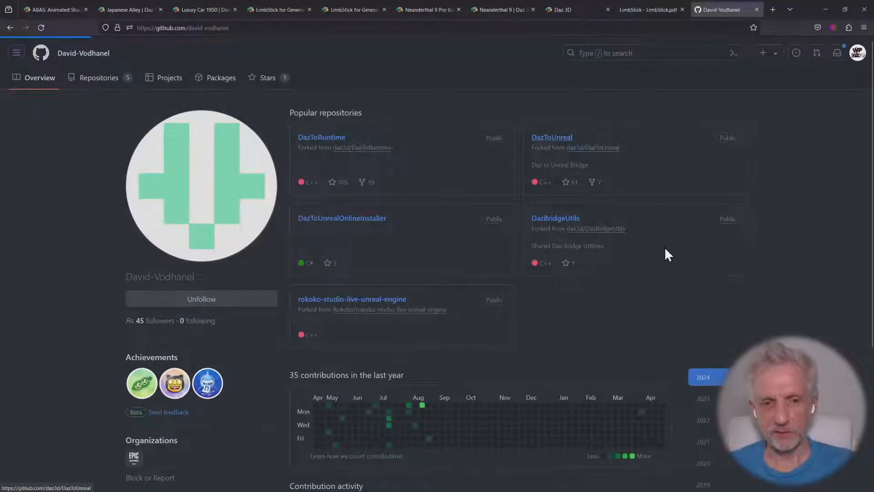
scroll(739, 276, down, 3)
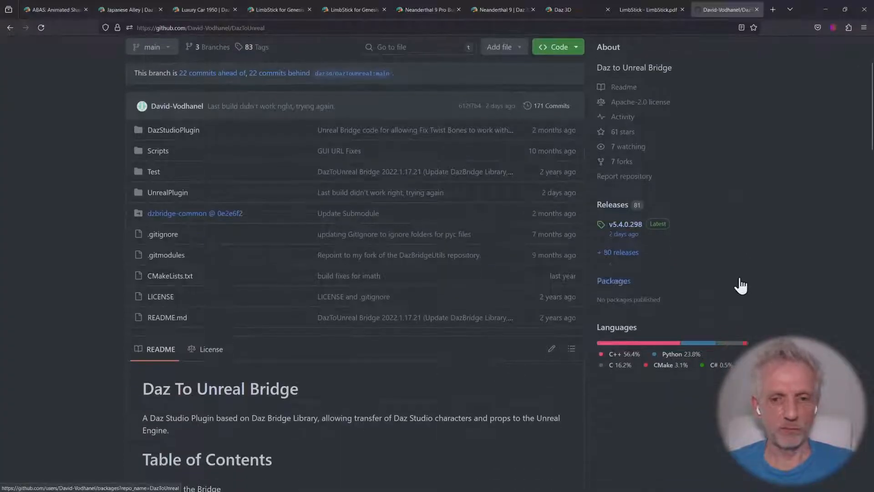
scroll(783, 268, up, 1)
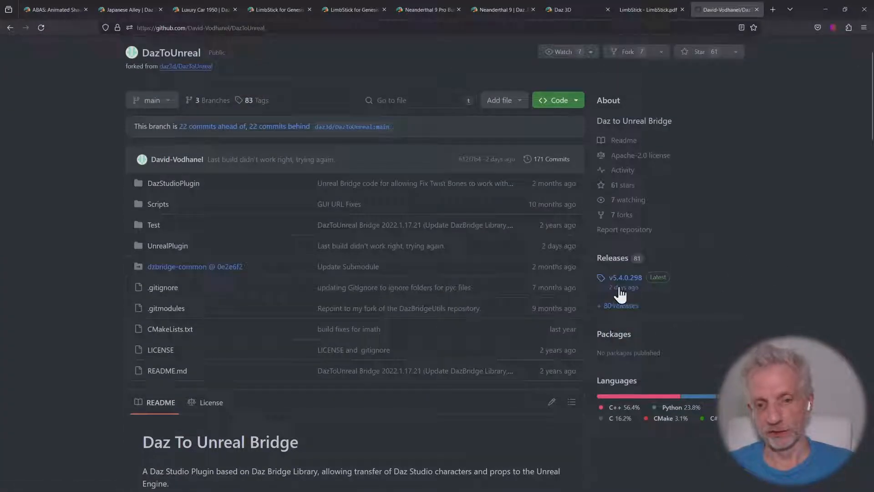
scroll(725, 306, up, 1)
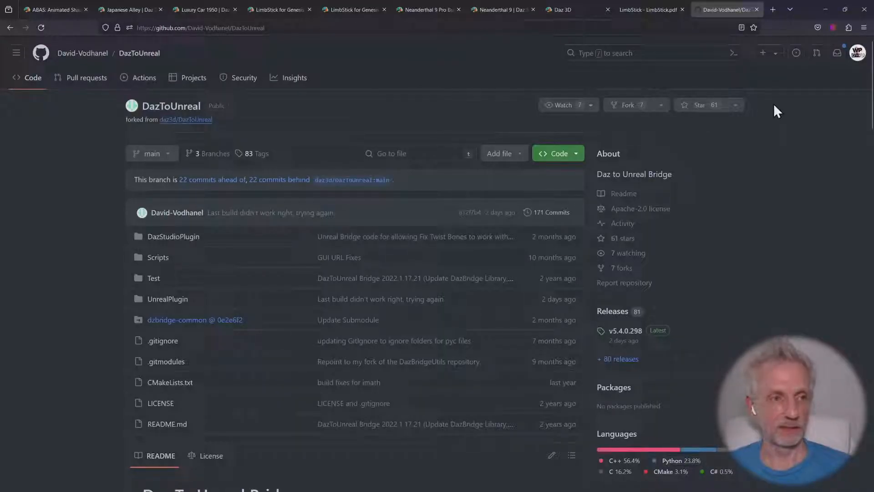
click(826, 5)
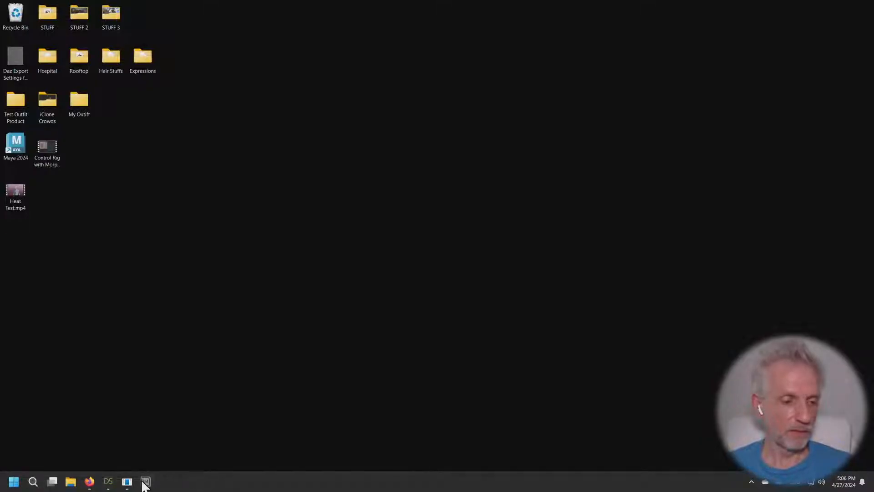
Start Epic Games Launcher, maximize it, show the Unreal Engine library with its engine versions, and minimize it
click(15, 485)
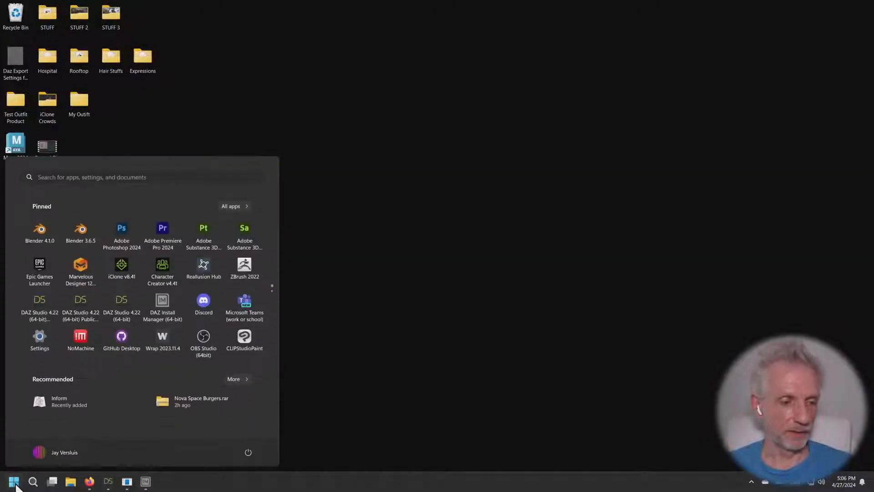
click(45, 265)
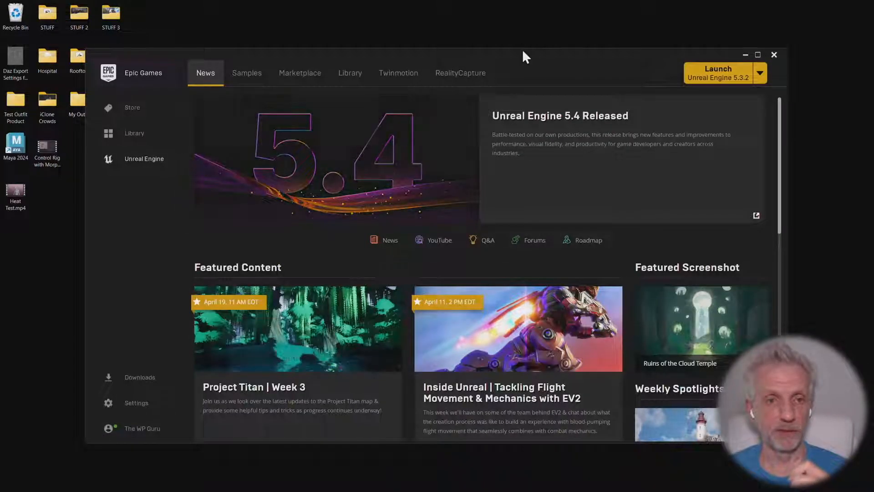
double_click(547, 53)
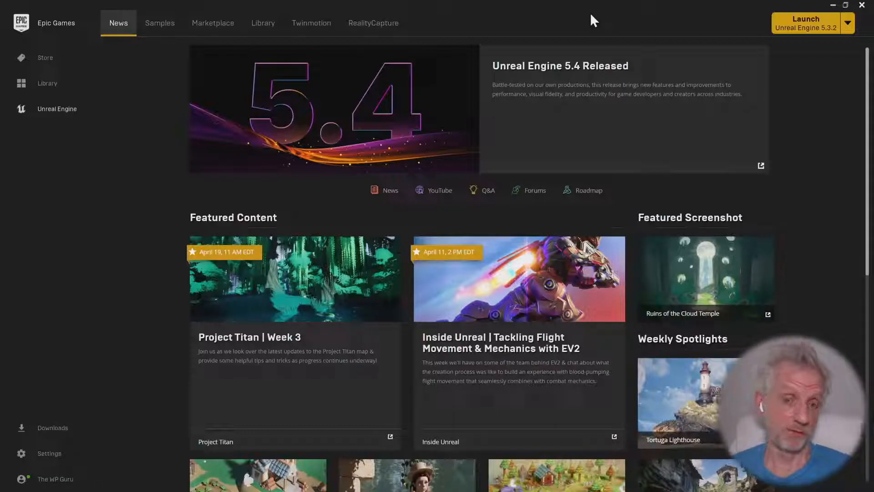
click(269, 27)
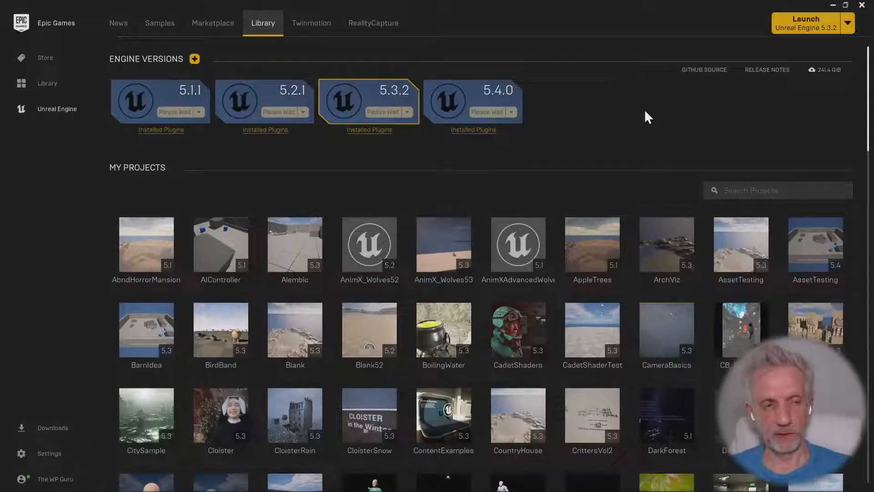
click(832, 5)
Open two File Explorer windows and arrange them side by side
mouse_move(107, 483)
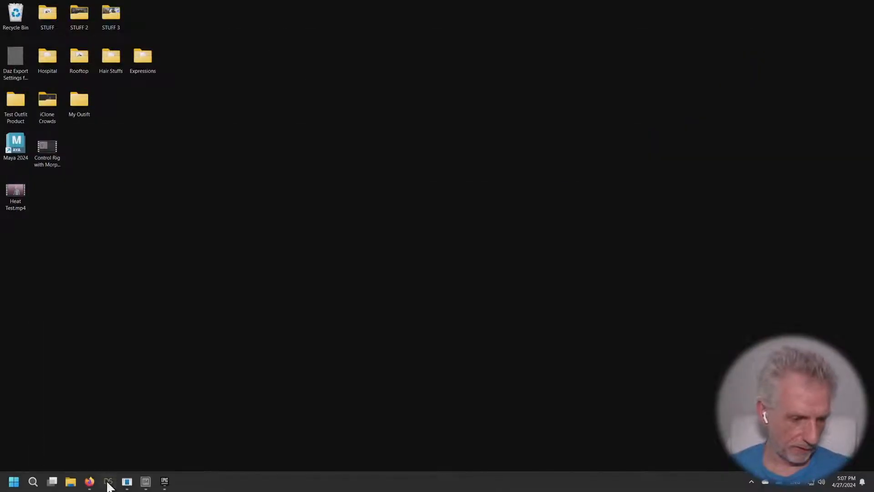
click(71, 482)
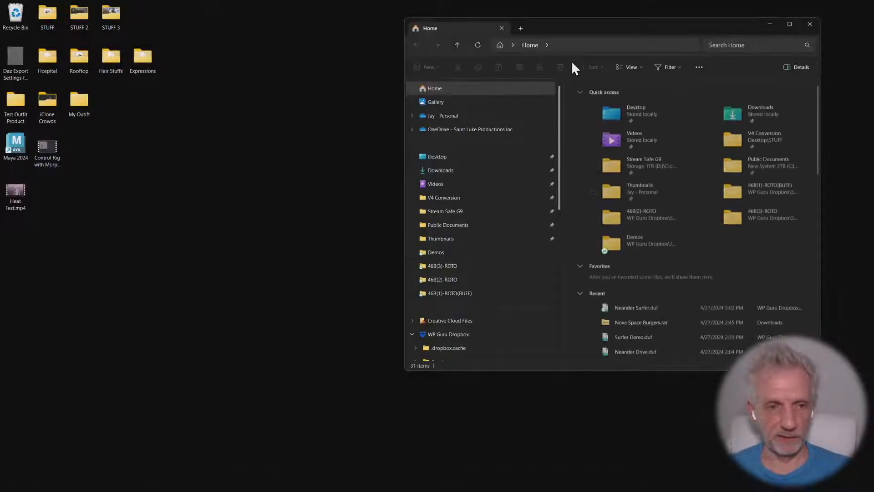
drag(575, 32, 174, 44)
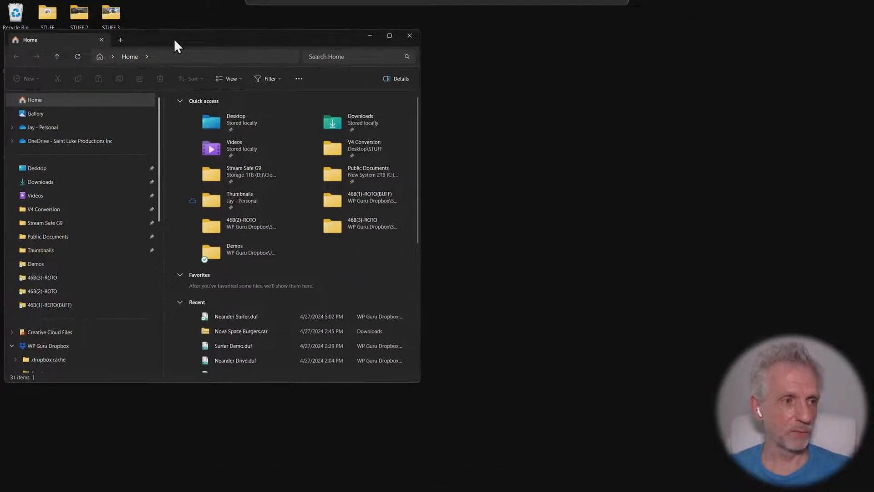
mouse_move(136, 487)
right_click(71, 482)
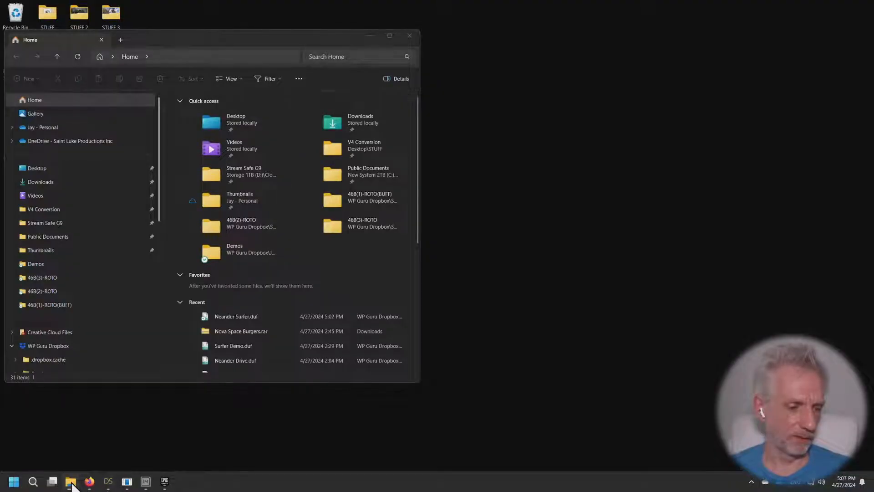
click(85, 431)
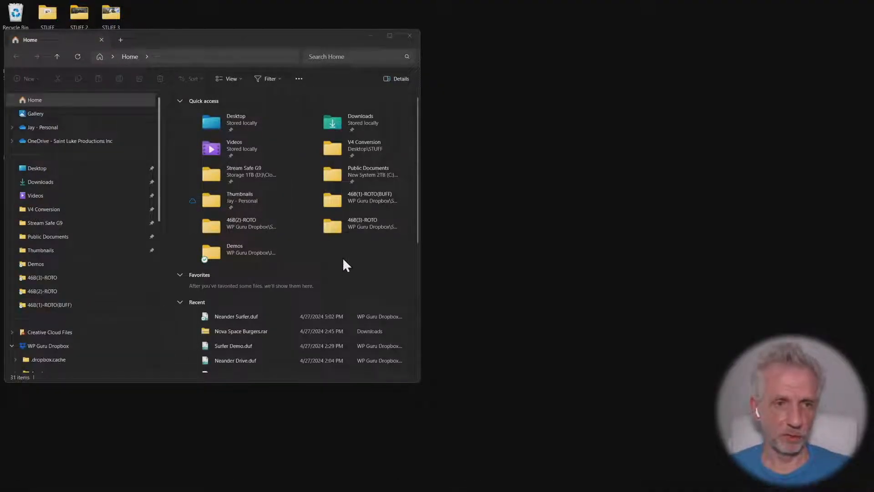
drag(281, 47, 696, 34)
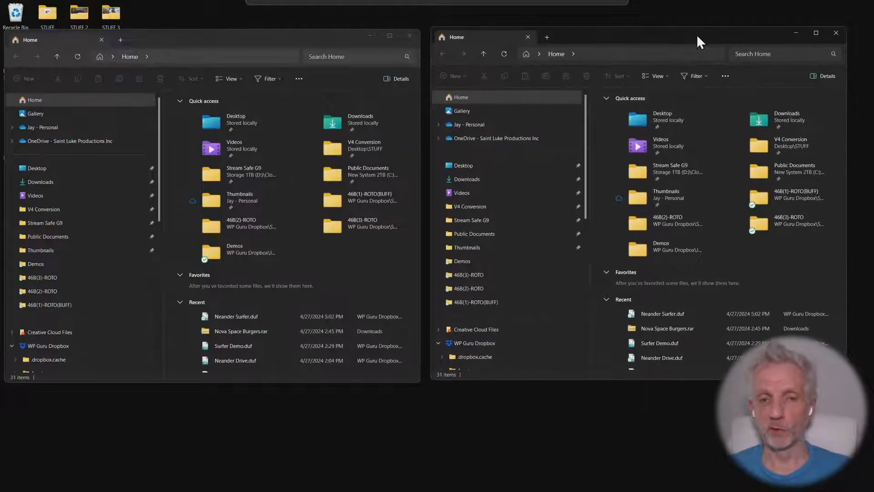
In the second File Explorer window, browse to Downloads > DazToUnreal(1) > UE_5.4 and select the DazToUnreal plugin folder
click(493, 178)
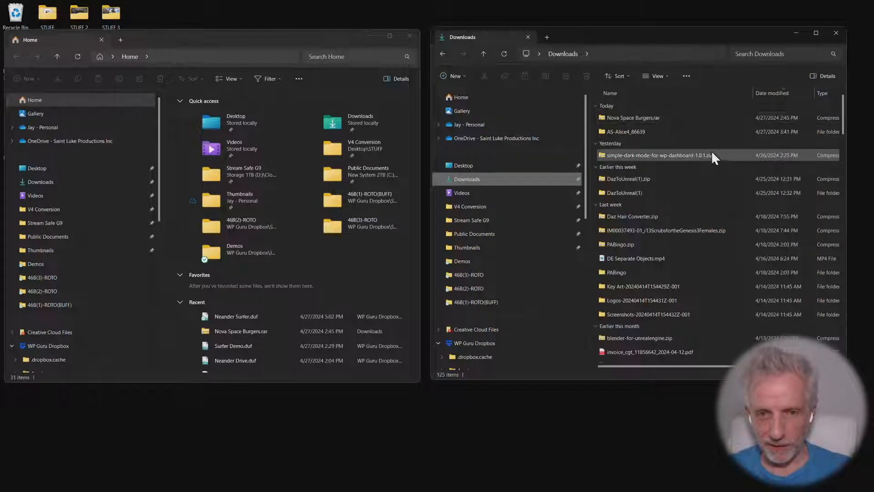
click(678, 182)
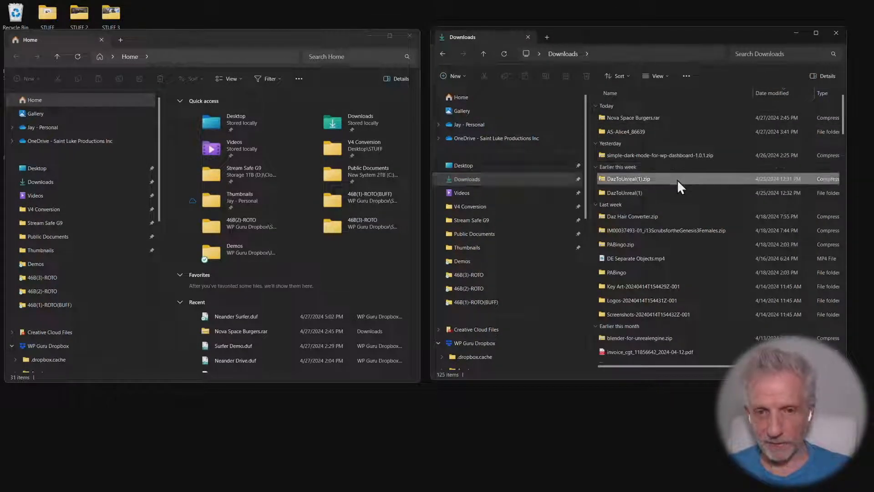
click(651, 193)
double_click(648, 195)
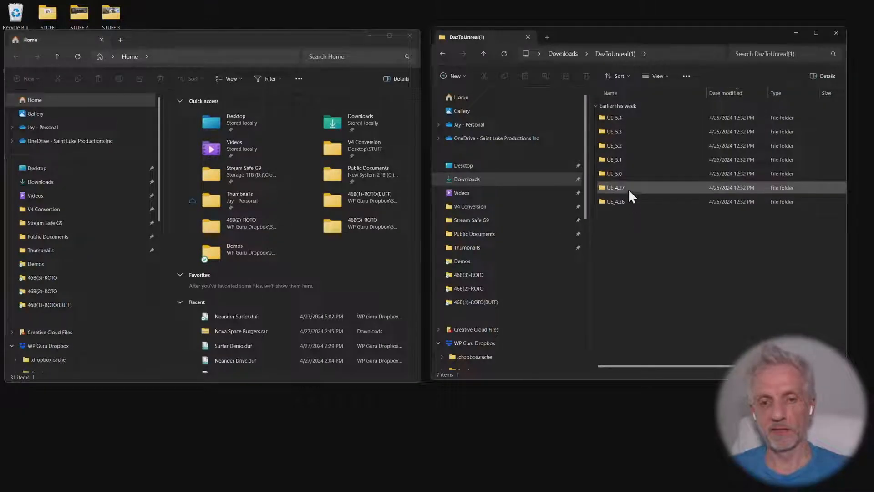
click(635, 203)
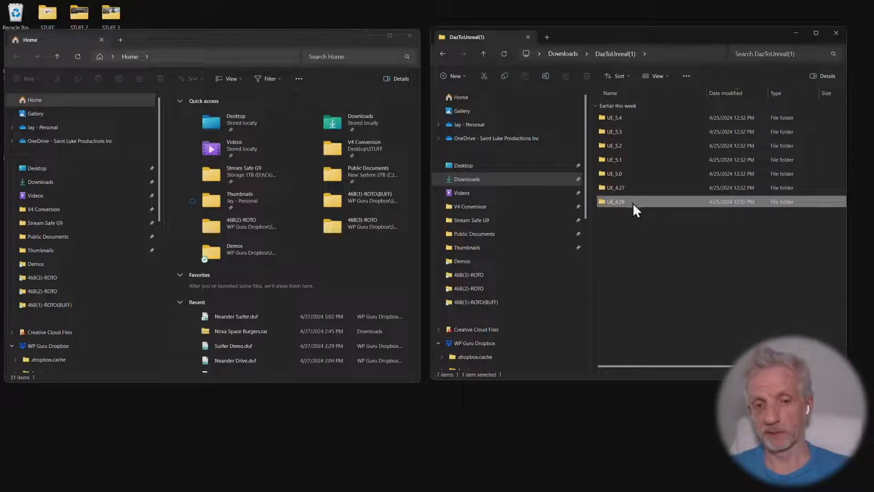
click(631, 117)
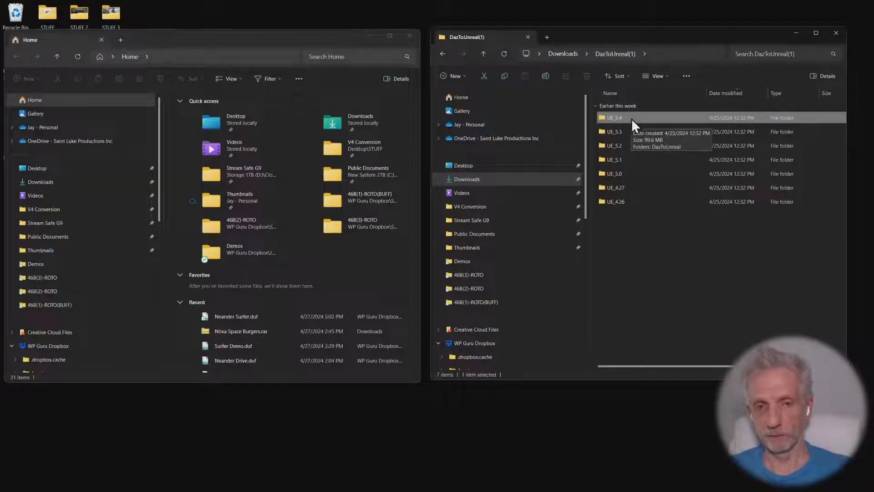
double_click(632, 119)
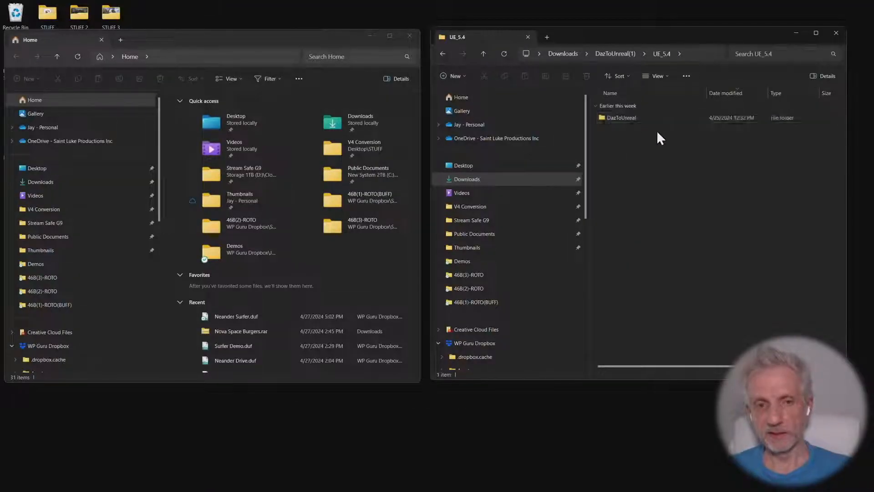
click(637, 118)
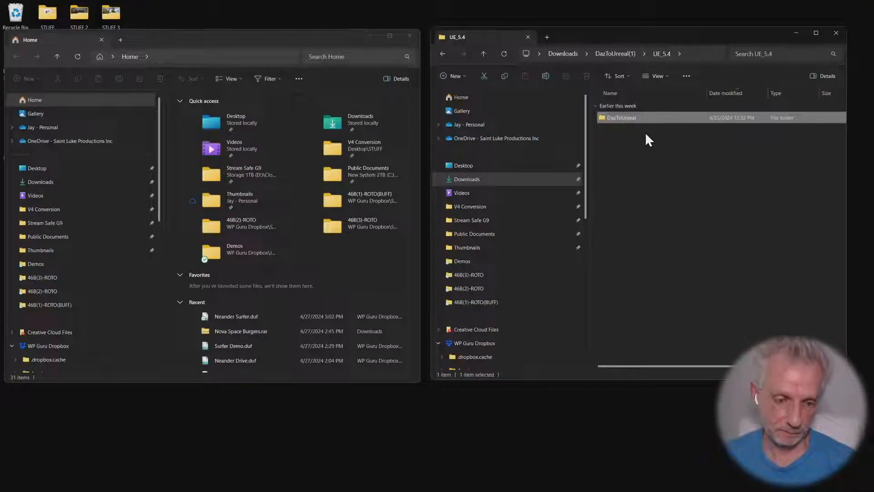
Switch to Epic Games Launcher and launch Unreal Engine 5.4.0
key(alt+Tab)
key(alt+Tab)
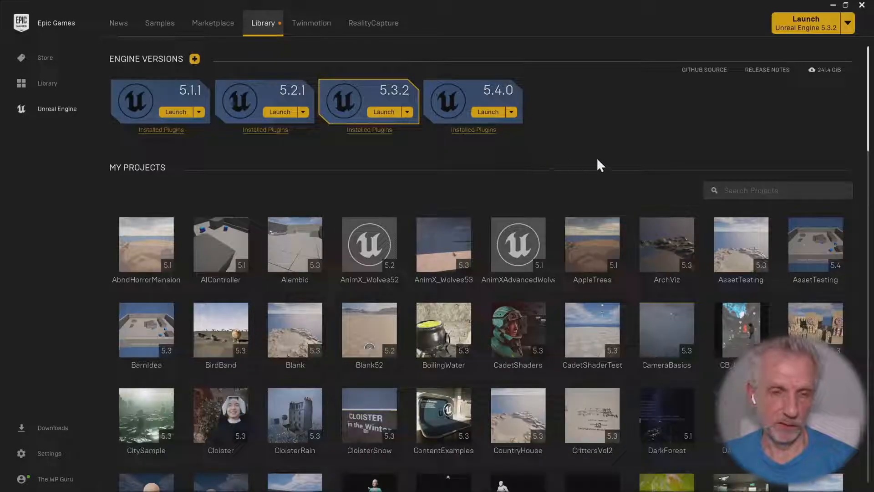
click(488, 112)
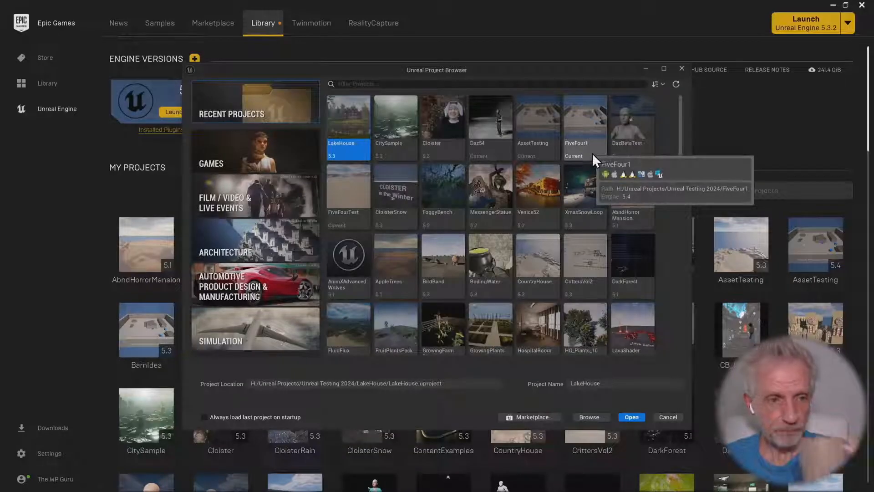
Create a Blank project from the Games category named DazAnimationStream, with the Quality Preset set to Scalable
click(310, 159)
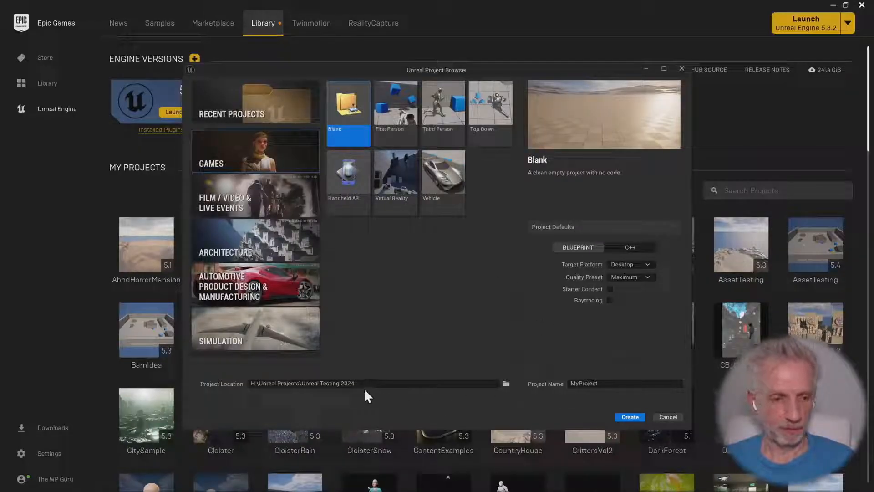
click(607, 386)
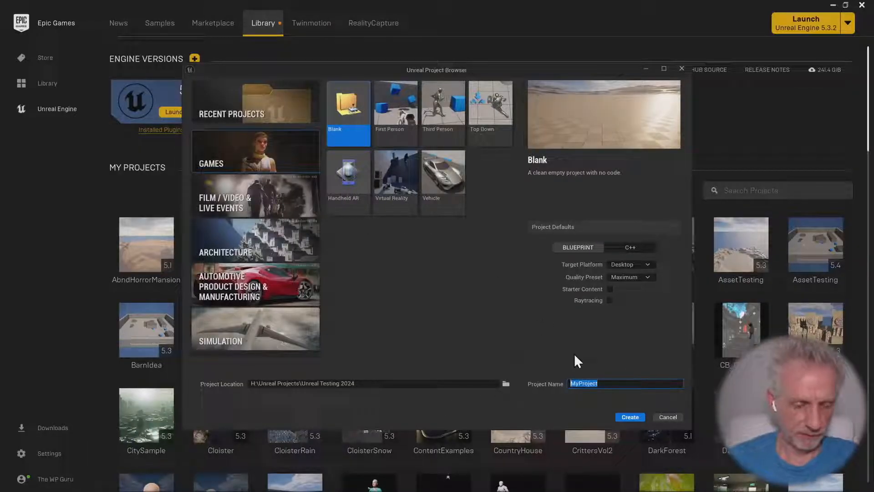
text(DazA)
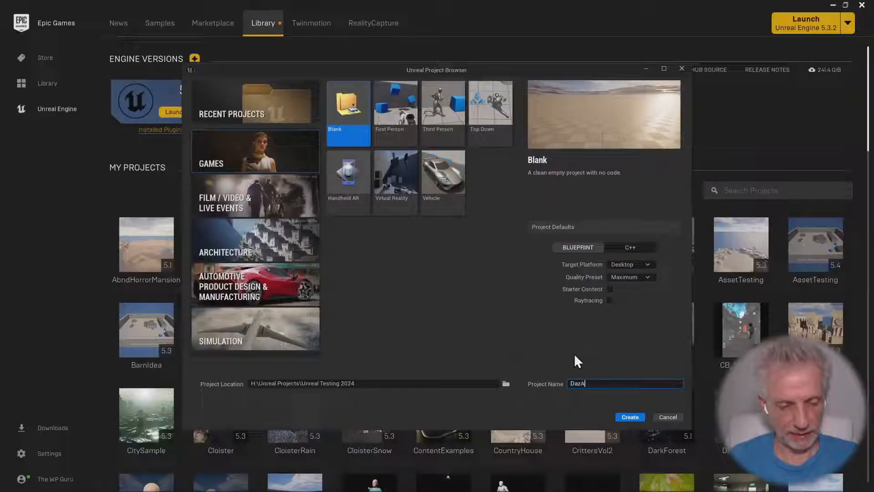
text(nimationStream)
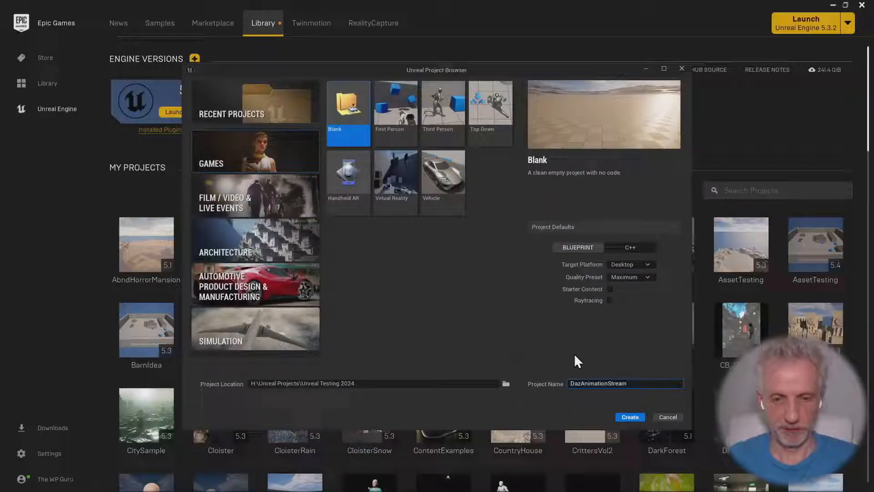
click(643, 276)
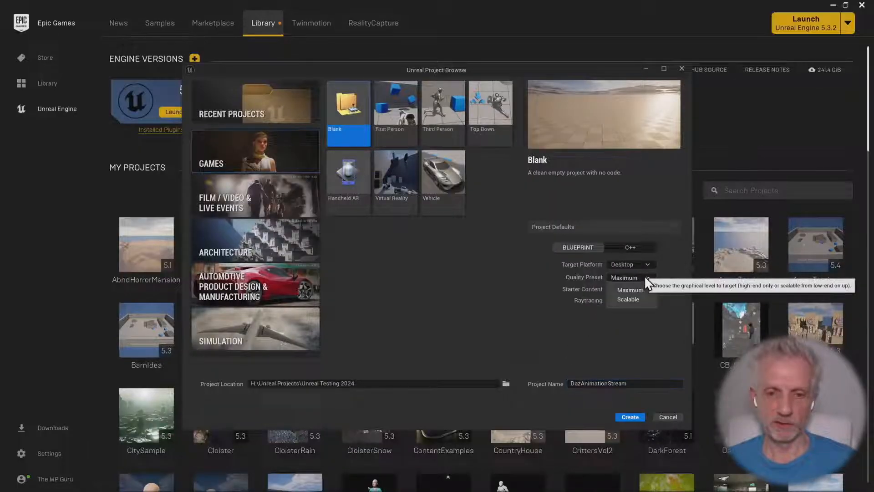
click(643, 301)
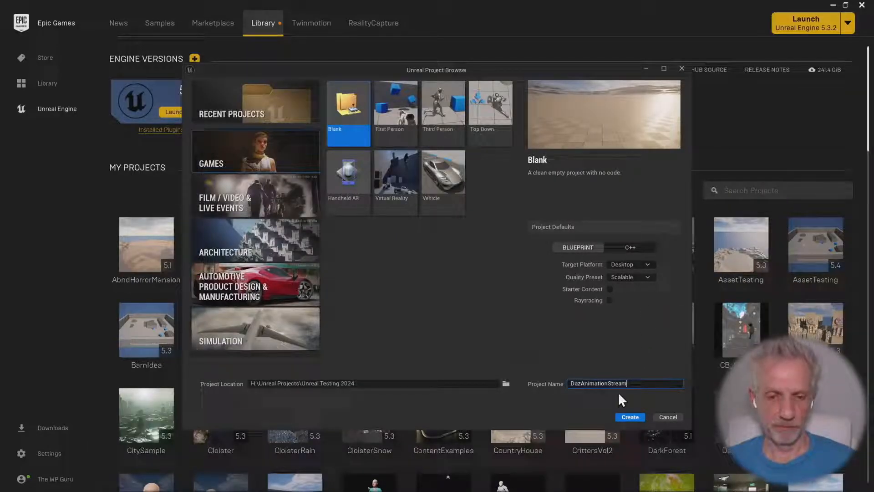
click(631, 417)
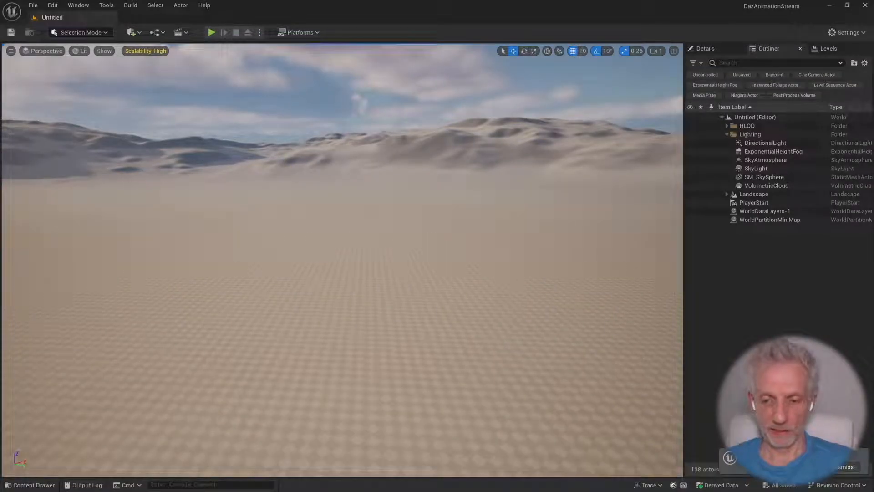
Dismiss the editor notification and open the Content Drawer
click(841, 466)
key(ctrl+space)
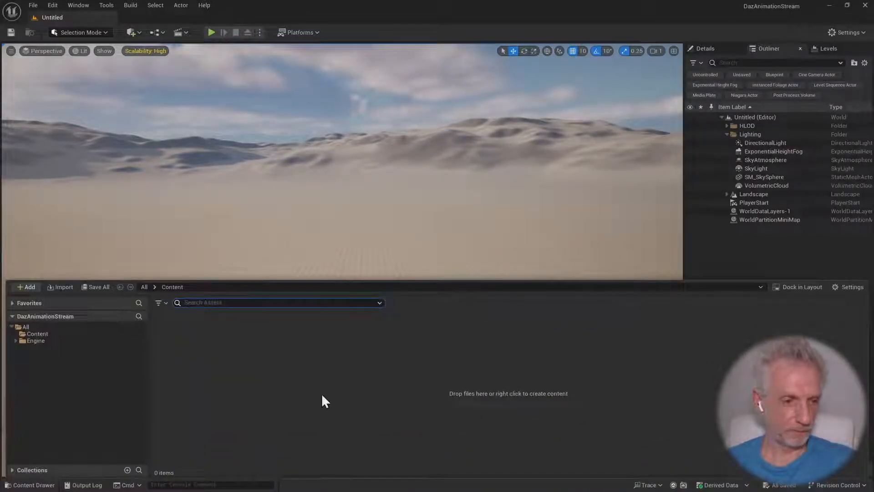
click(70, 328)
right_click(88, 329)
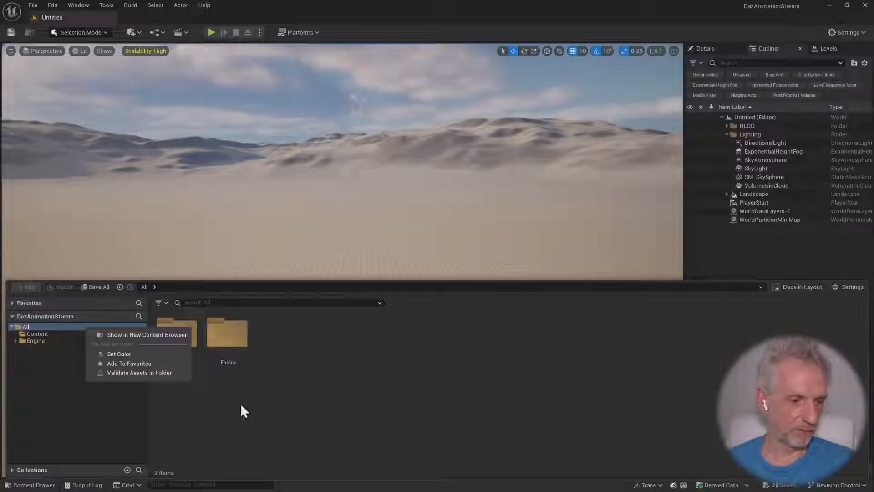
click(289, 410)
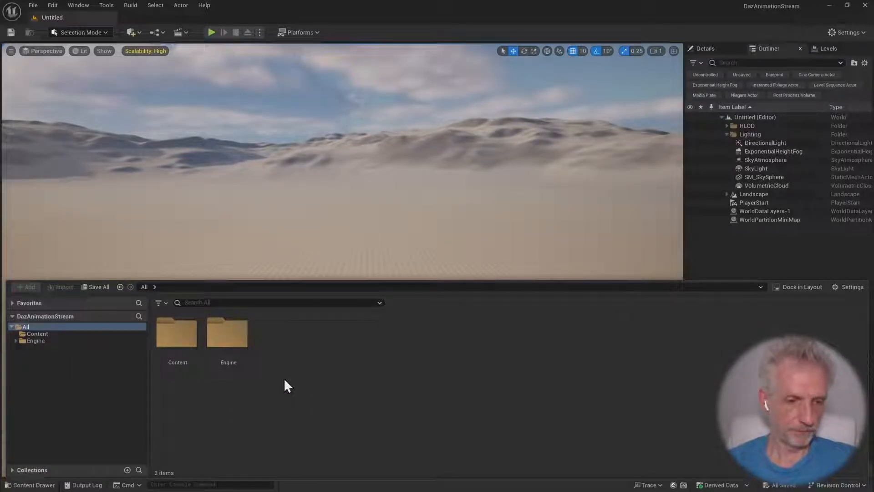
Create a folder named Maps inside the project's Content folder and open it
click(83, 334)
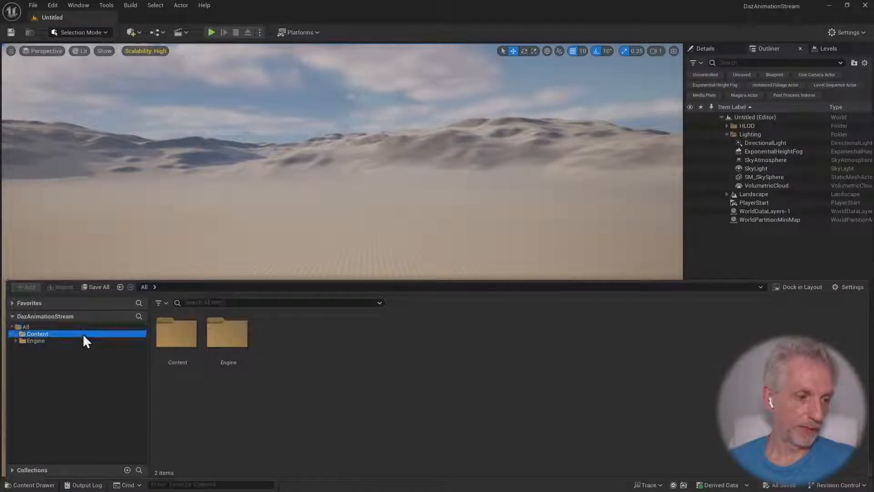
right_click(295, 387)
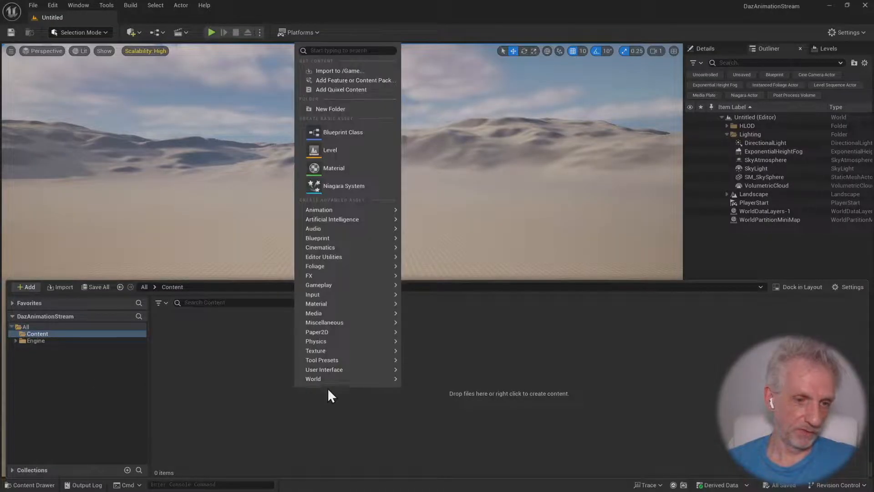
click(355, 110)
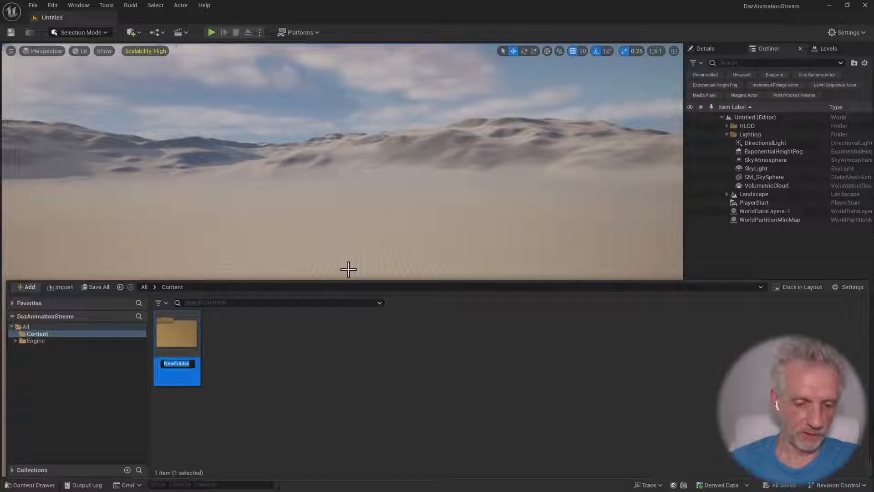
text(Maps)
key(Return)
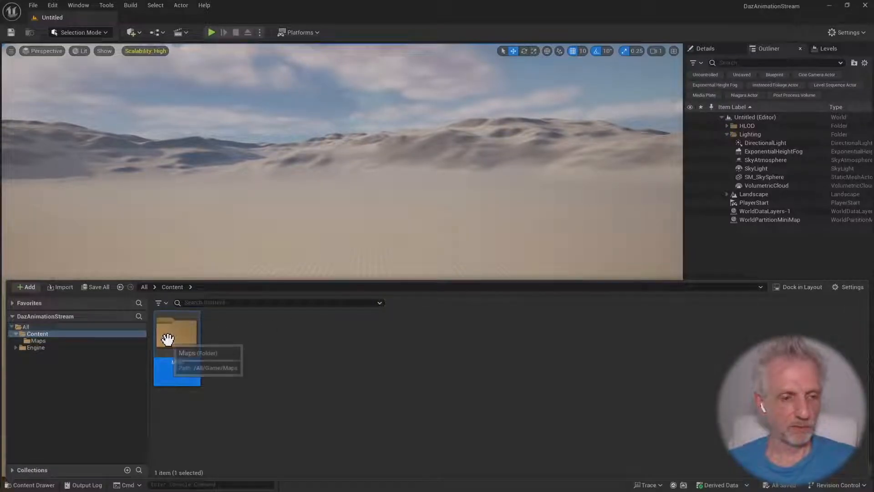
double_click(182, 332)
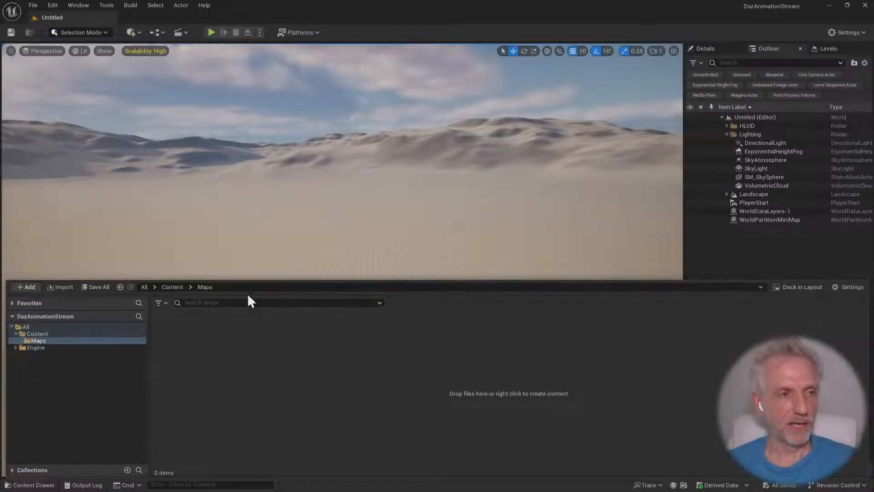
Create a new level from the Basic template
click(403, 208)
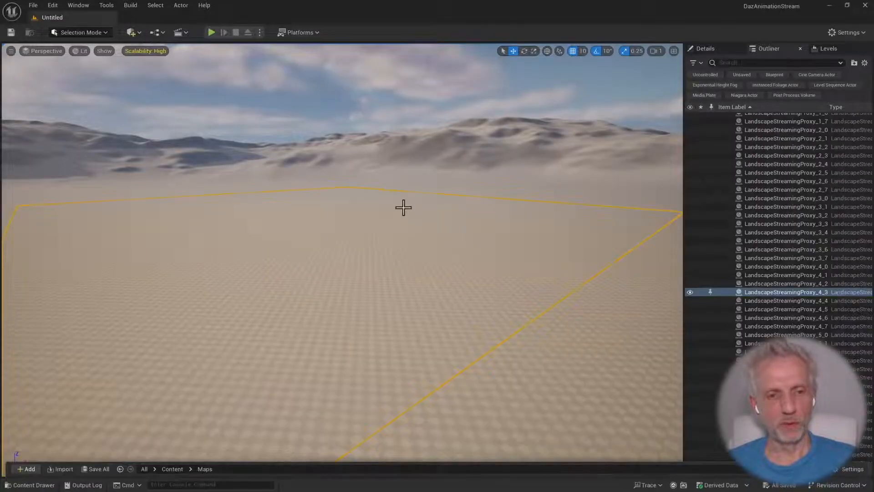
key(ctrl+space)
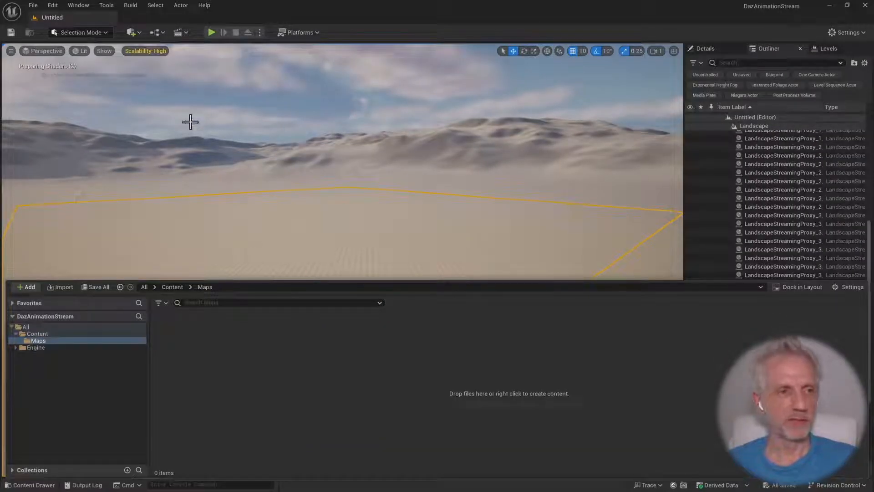
click(34, 6)
click(63, 39)
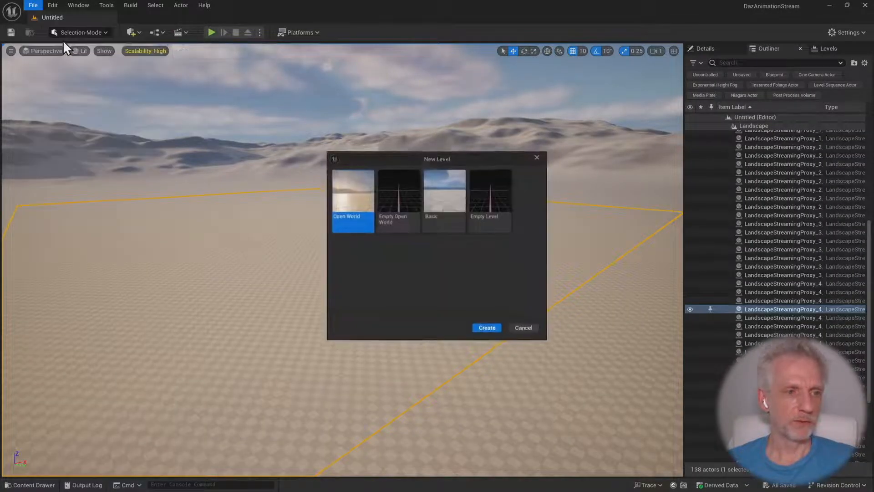
click(439, 198)
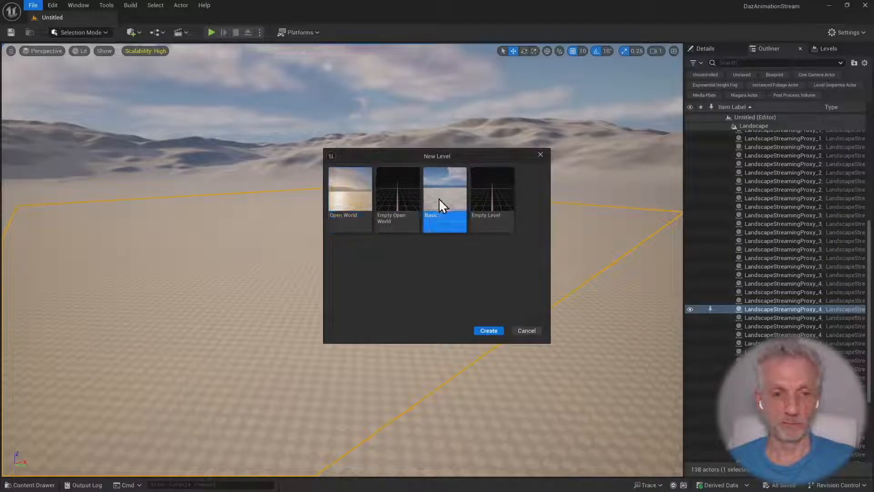
click(489, 329)
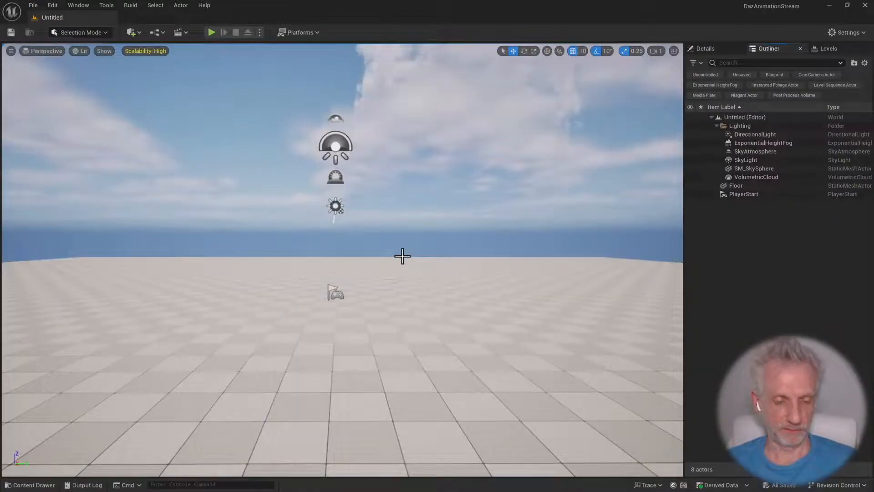
Set the DirectionalLight's intensity to 2.0 lux
mouse_move(554, 220)
right_down()
mouse_move(507, 236)
mouse_move(554, 219)
right_up()
scroll(553, 220, down, 1)
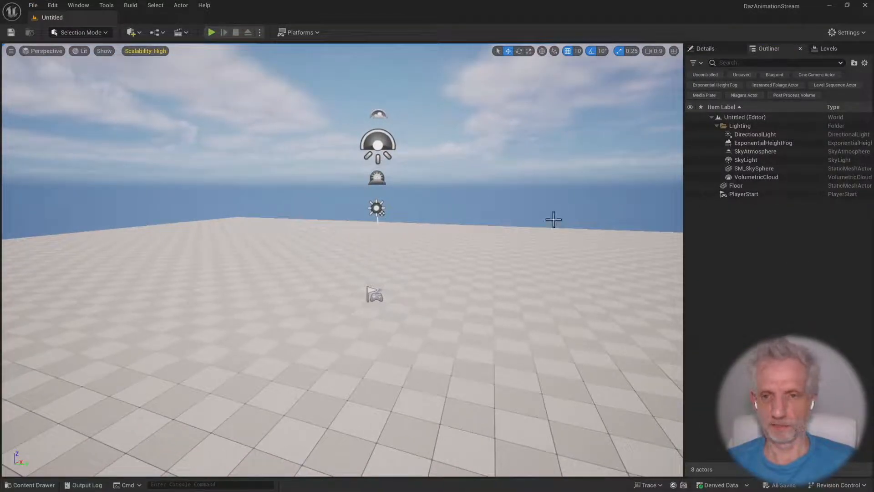
click(758, 134)
click(710, 49)
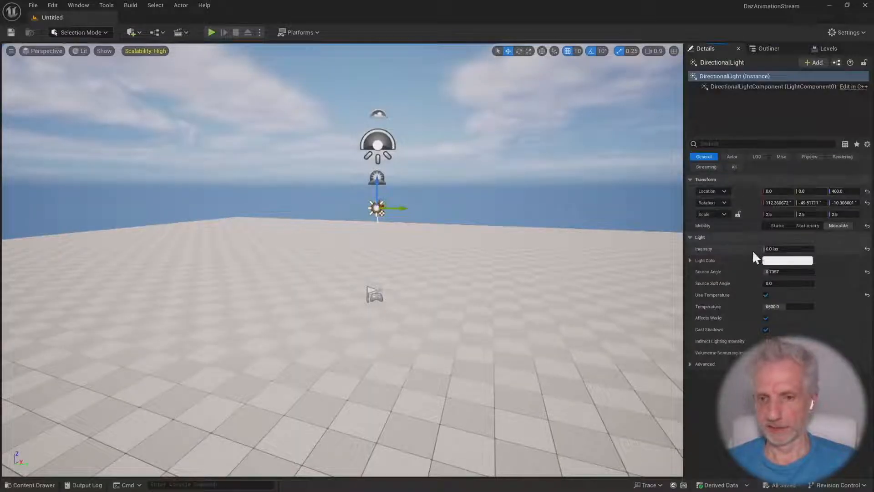
click(776, 249)
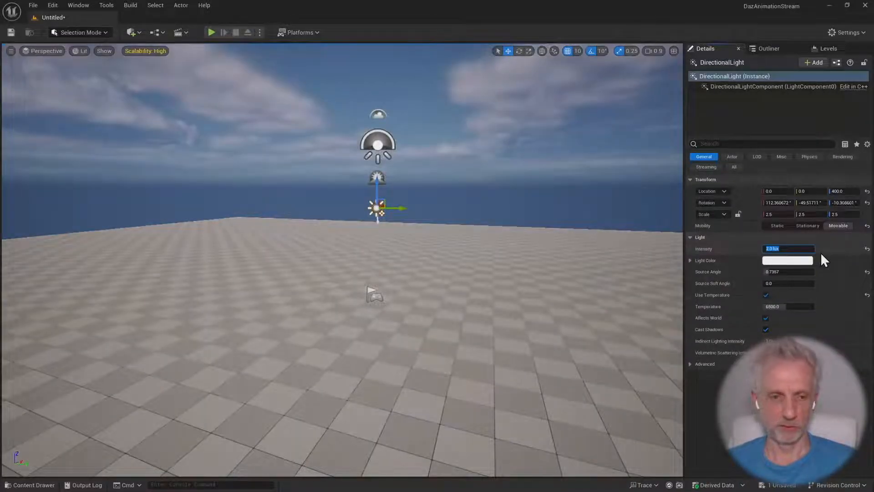
key(w)
right_drag(423, 289, 435, 284)
scroll(424, 289, down, 2)
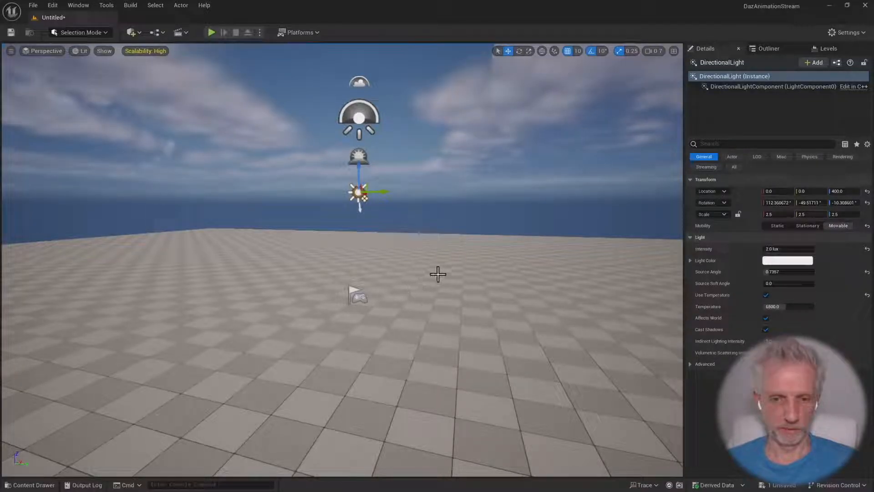
Save the current level as JaysLevel in the Content > Maps folder
click(34, 6)
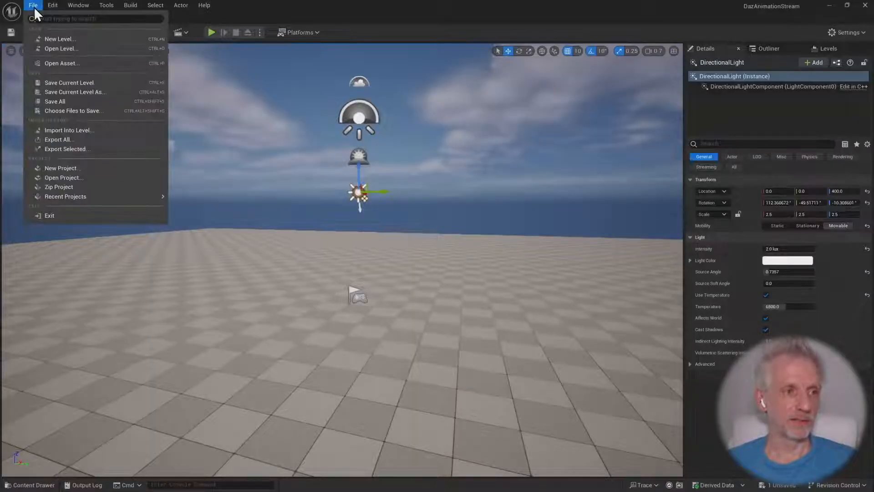
click(94, 95)
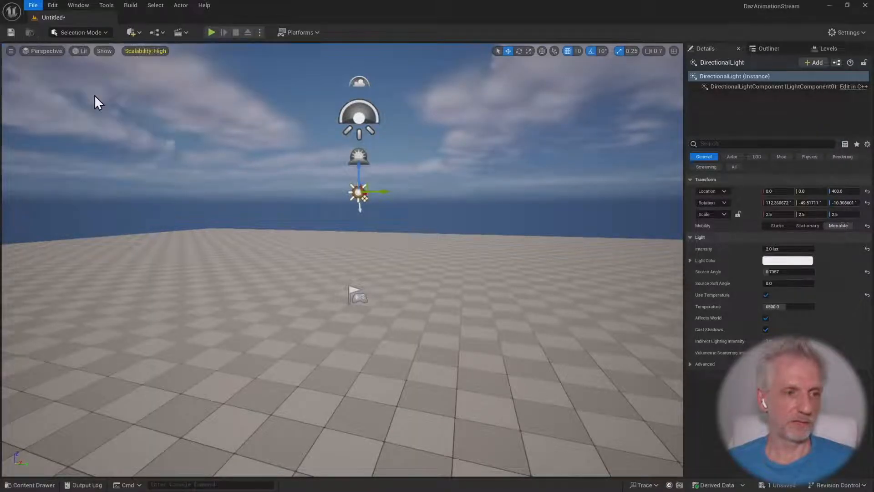
click(340, 160)
double_click(340, 160)
click(360, 379)
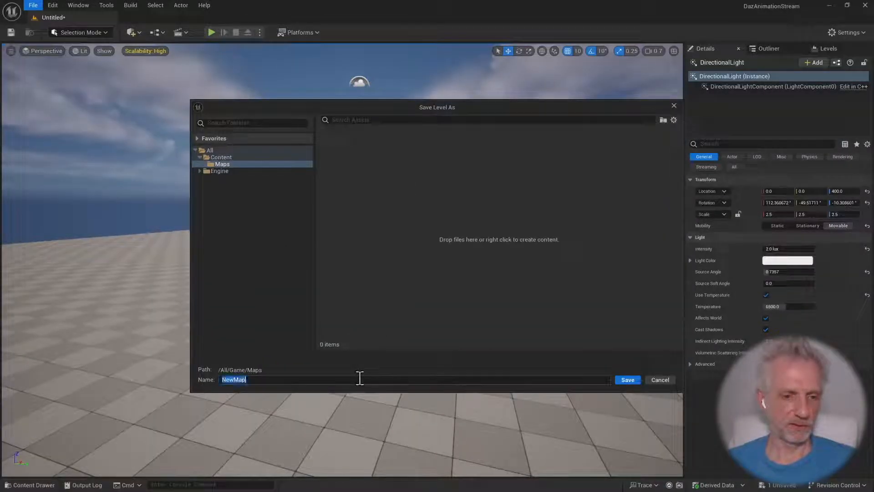
text(JaysLevel)
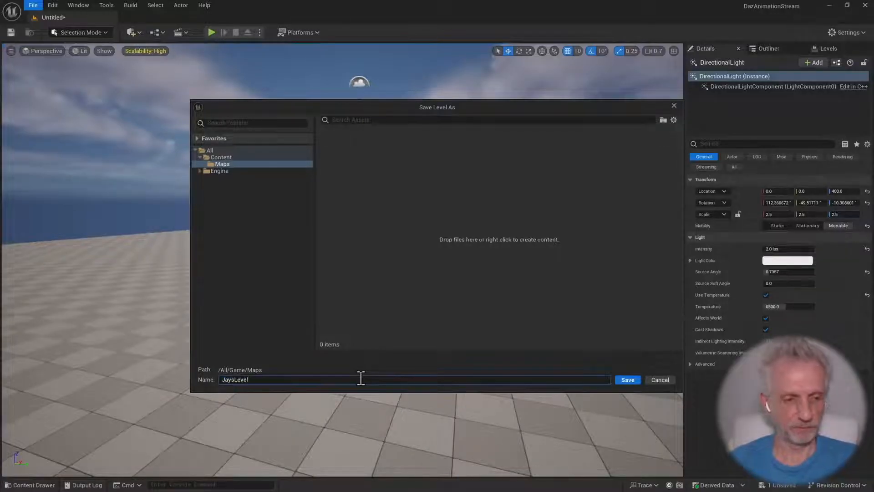
key(Return)
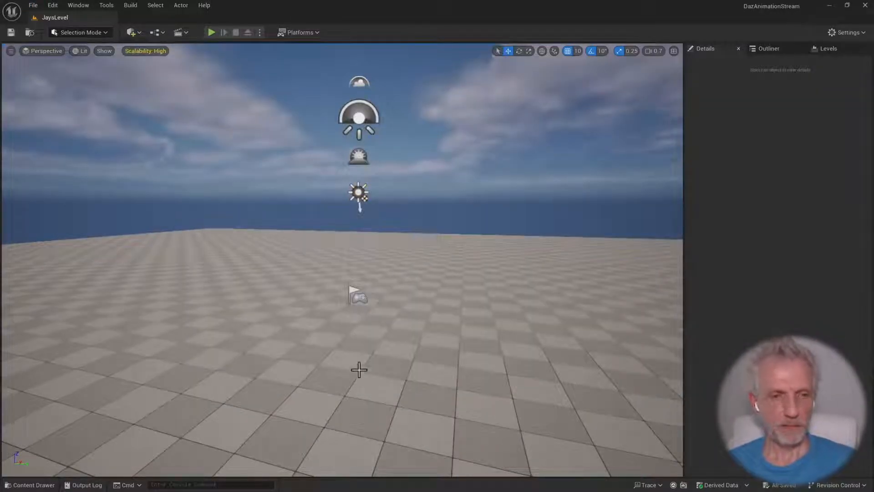
Set the project's Editor Startup Map to JaysLevel in the Maps & Modes project settings and close the settings
click(53, 5)
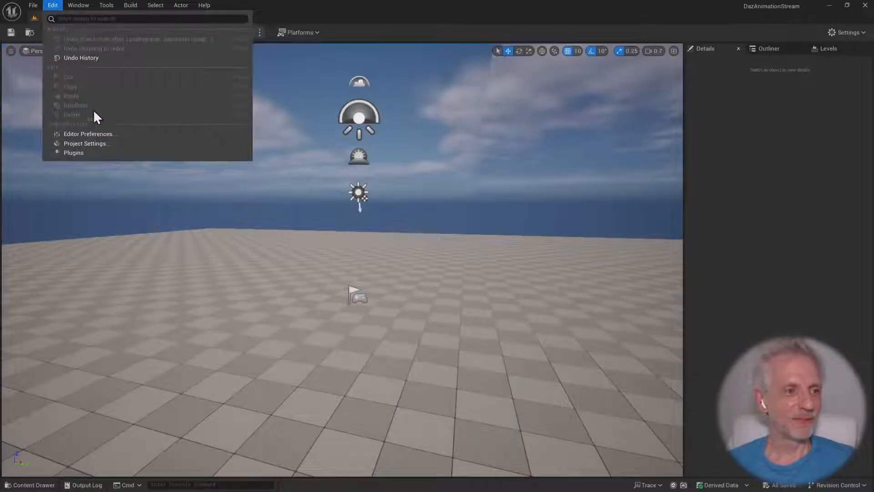
click(104, 144)
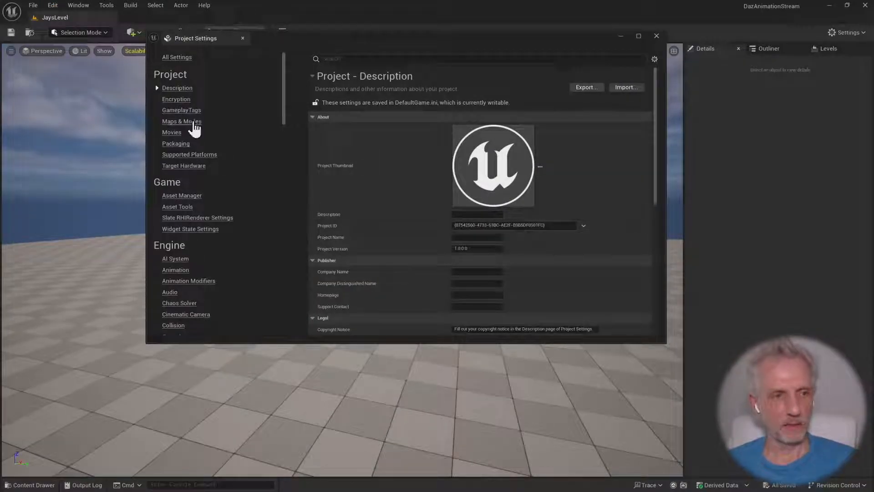
click(191, 122)
click(526, 175)
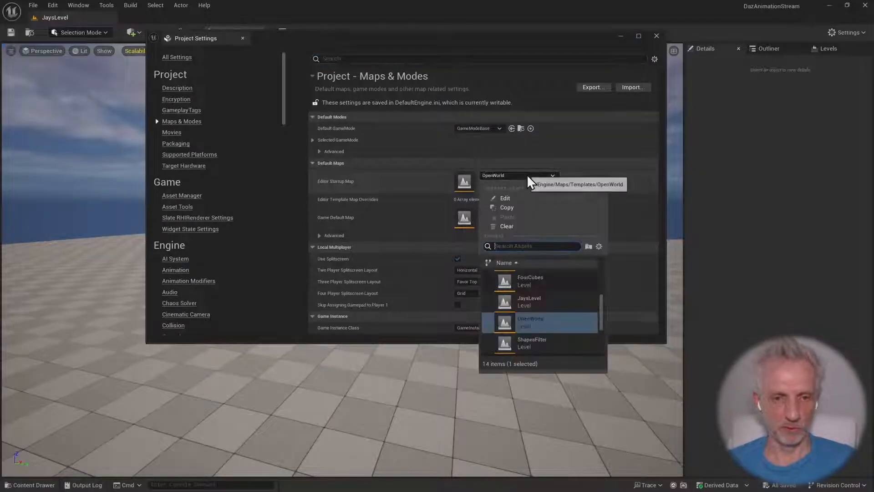
text(ja)
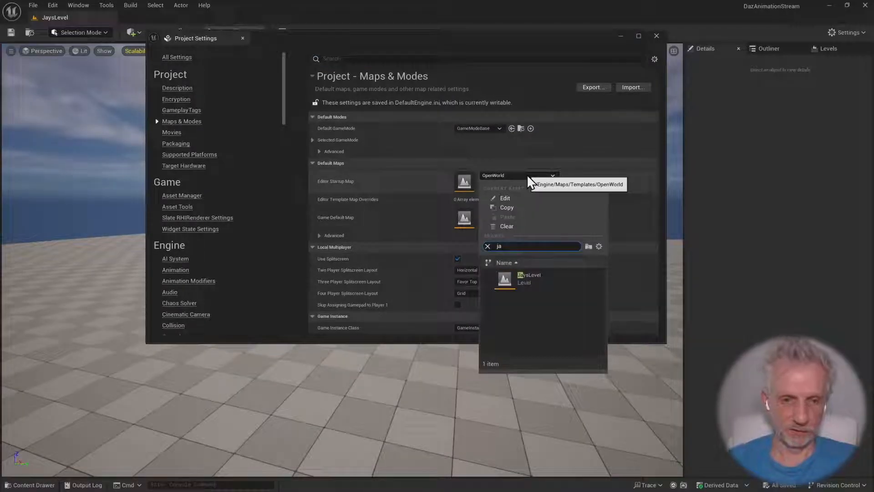
click(536, 279)
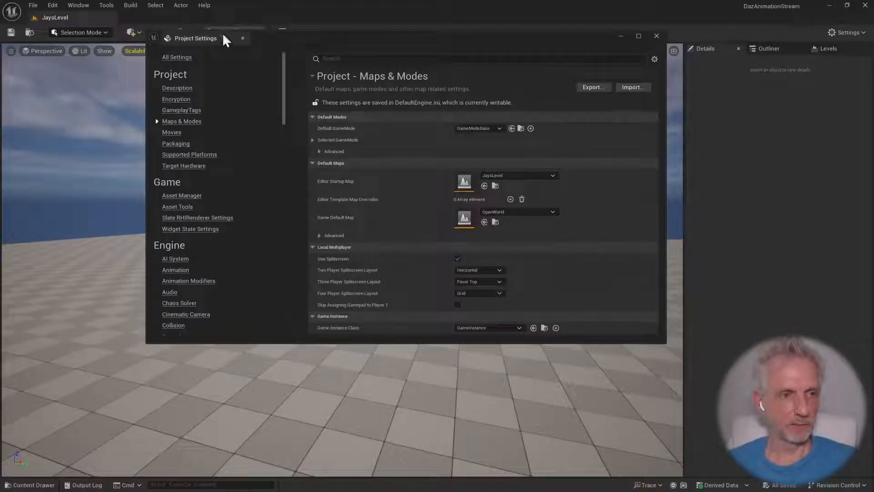
click(656, 36)
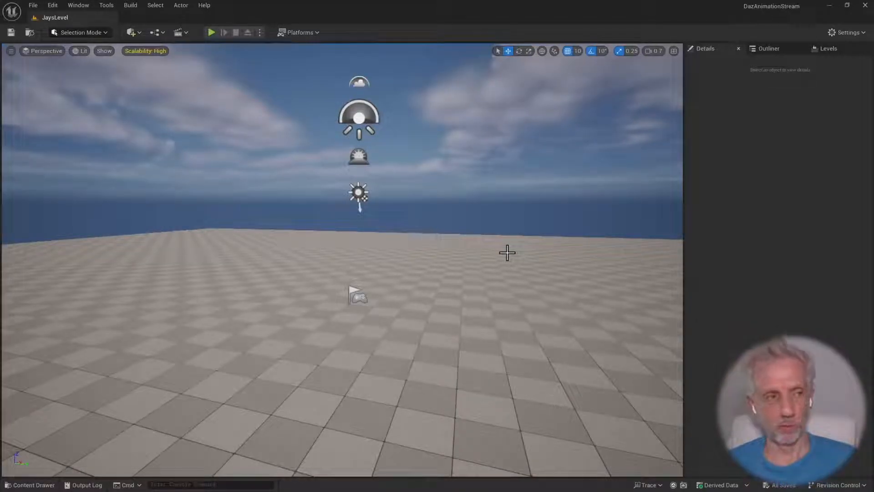
Close the Unreal editor, minimize the Epic launcher, and open H: > Unreal Projects > Unreal Testing 2024 > DazAnimationStream in File Explorer
click(865, 7)
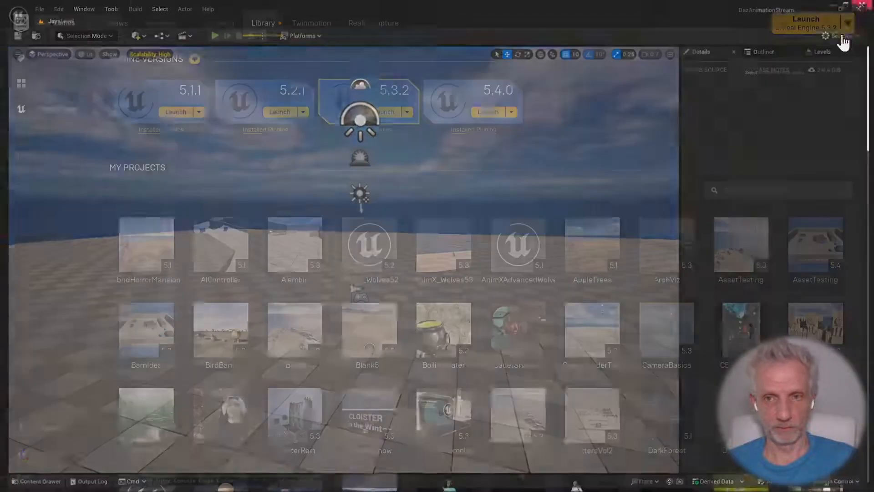
click(833, 4)
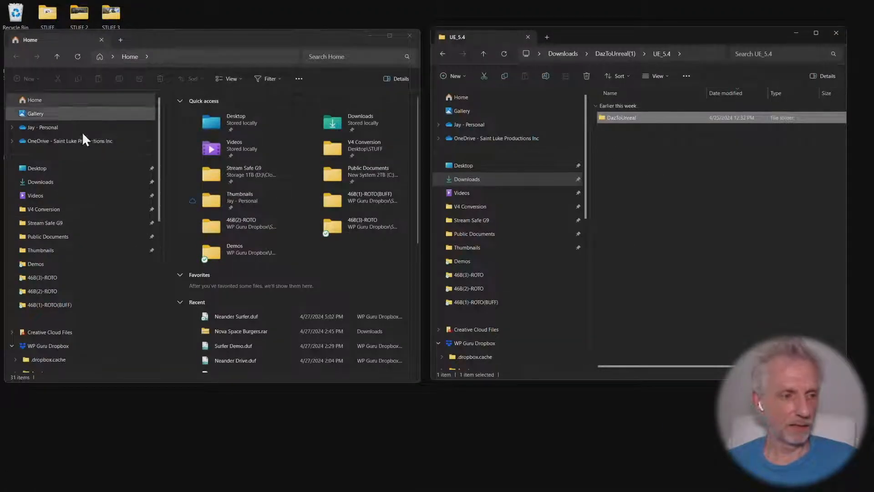
scroll(87, 245, down, 10)
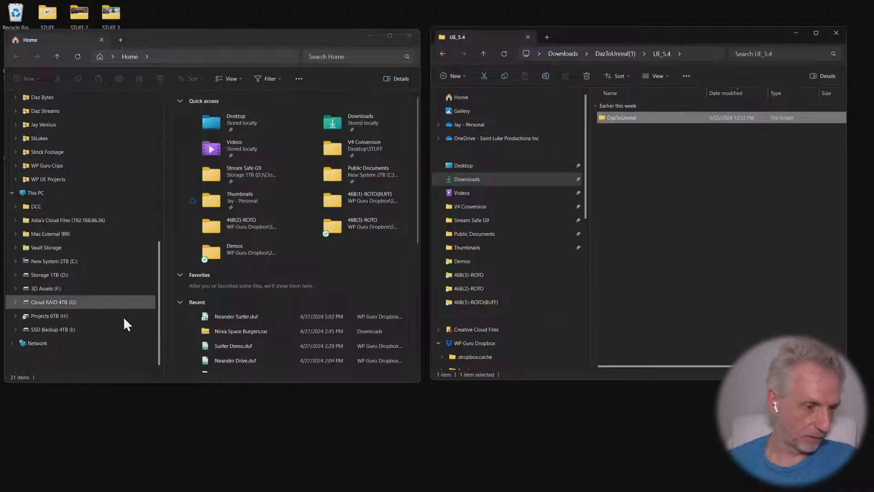
click(72, 317)
double_click(221, 182)
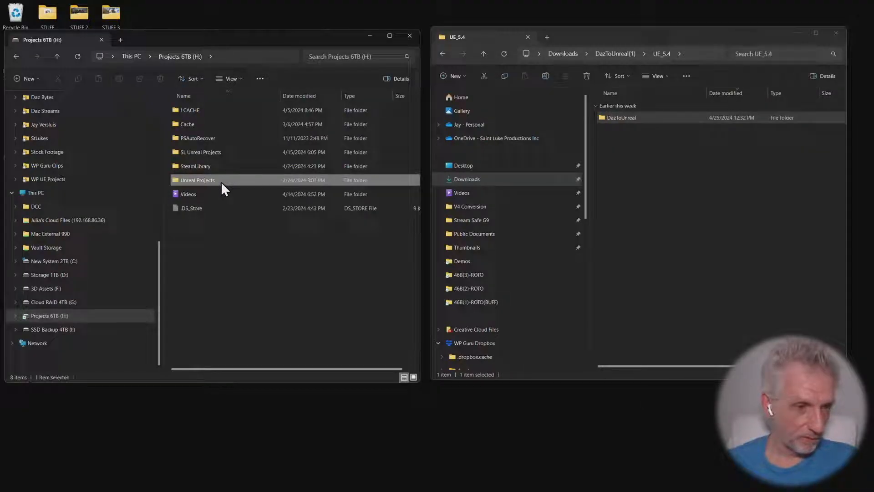
double_click(224, 165)
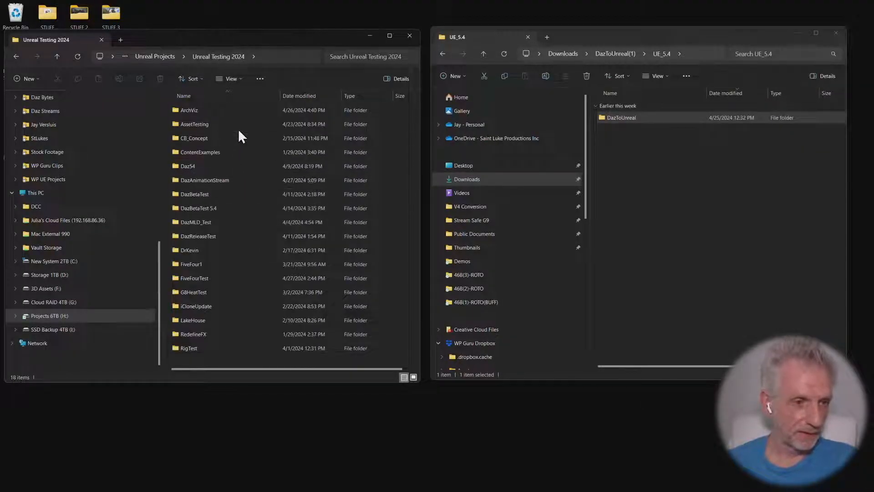
double_click(234, 179)
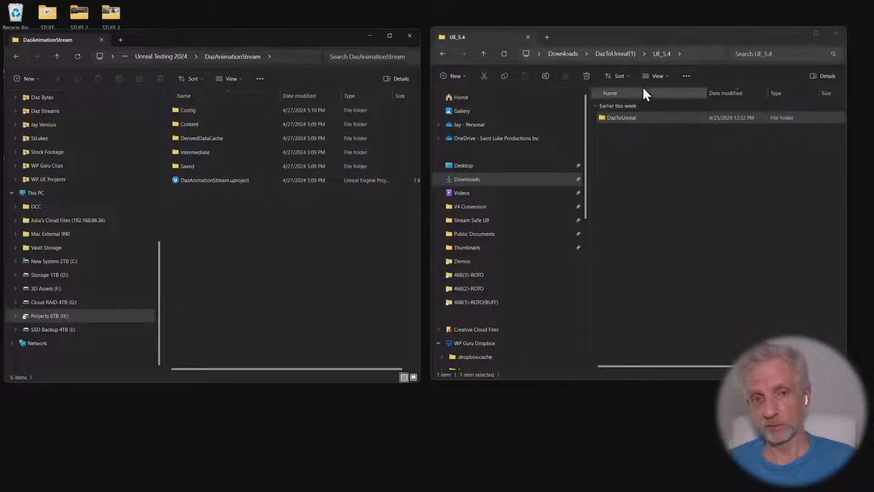
Check the engine-version folders in the DazToUnreal(1) download and return to the DazToUnreal folder inside UE_5.4
click(615, 54)
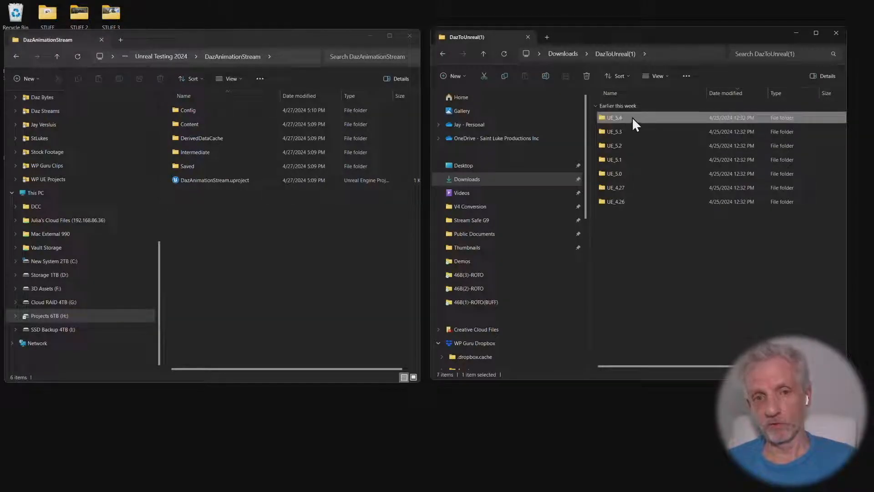
double_click(631, 117)
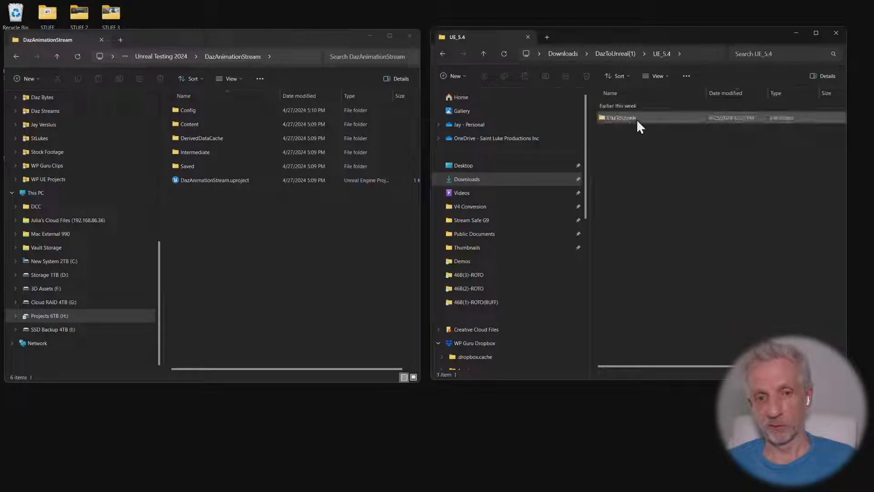
click(642, 119)
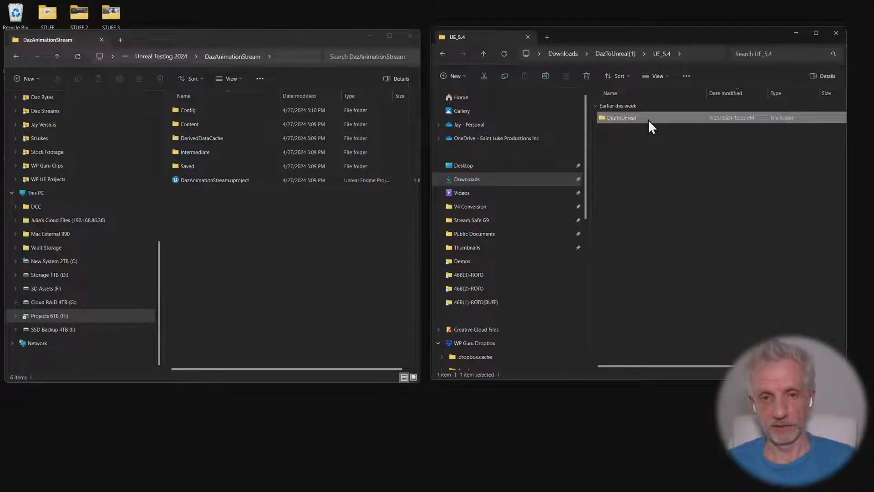
right_click(648, 119)
click(624, 141)
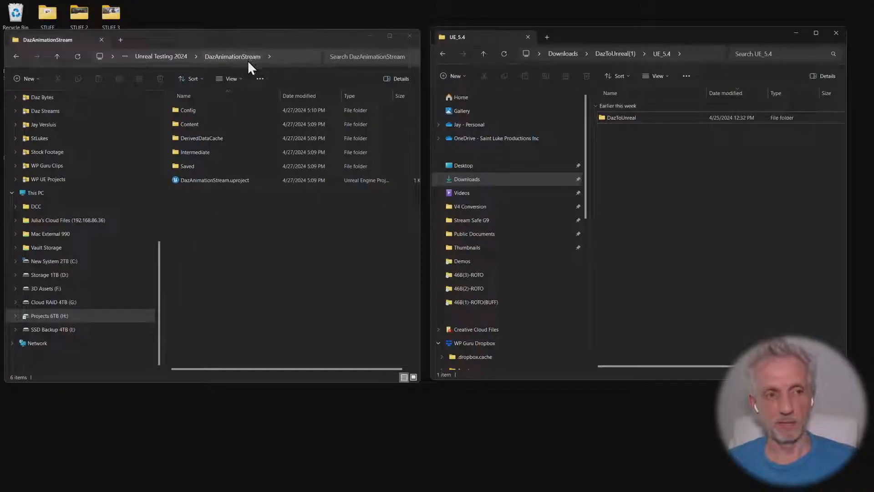
Create a Plugins folder inside the DazAnimationStream project folder and copy the UE_5.4 DazToUnreal folder into it
click(232, 246)
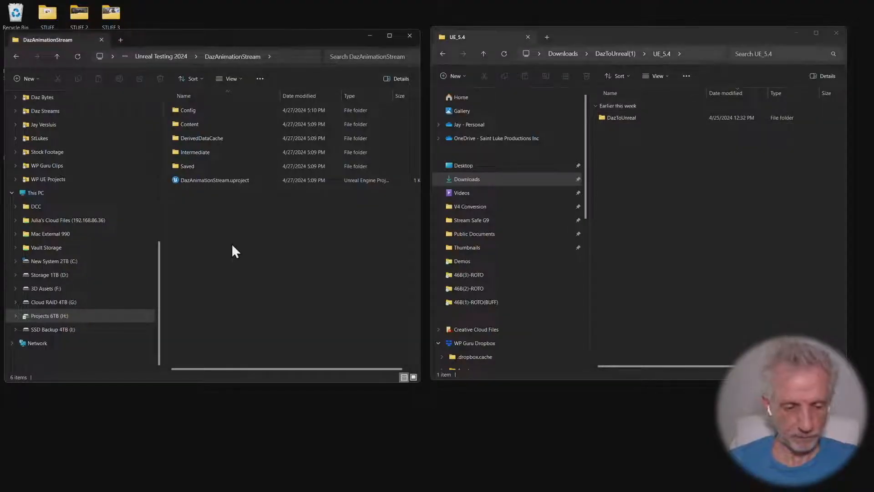
key(ctrl+shift+n)
text(Plugins)
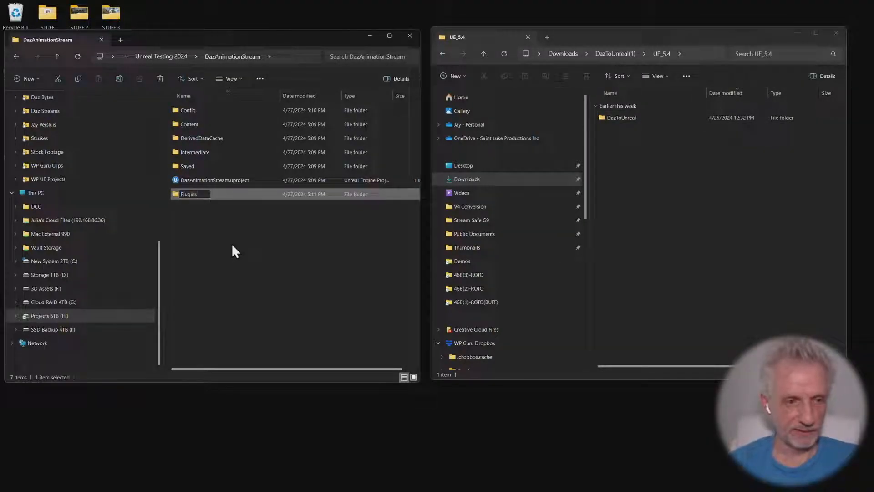
key(Return)
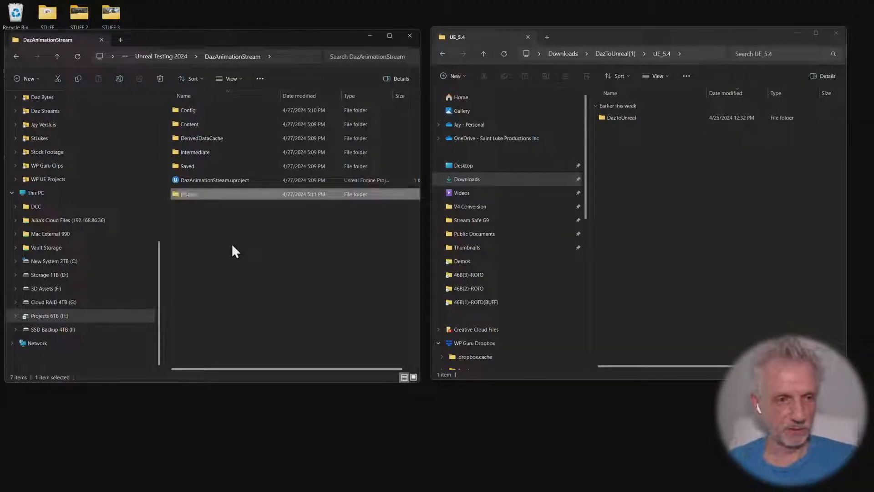
double_click(208, 196)
click(631, 119)
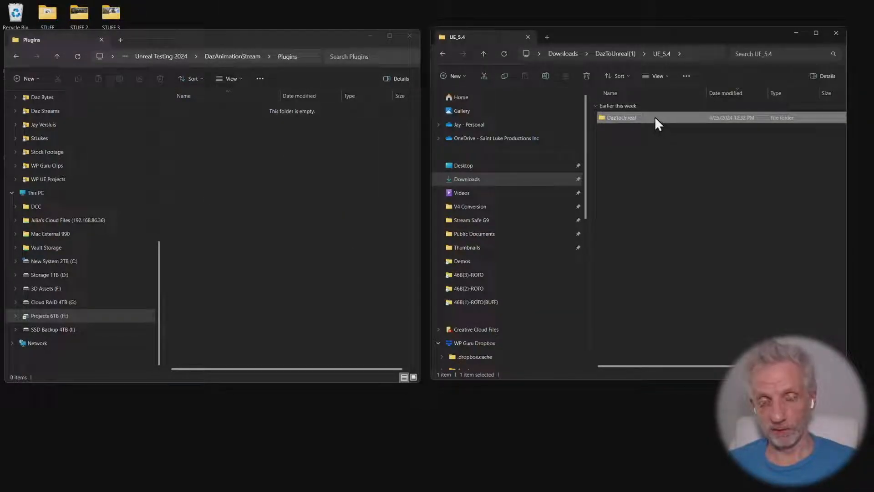
drag(655, 118, 292, 206)
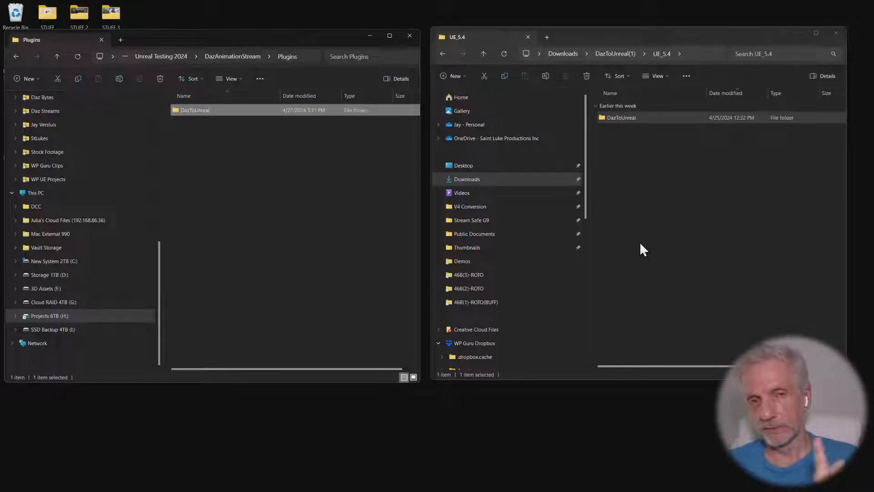
Examine the downloaded UE_5.4 DazToUnreal plugin's Binaries > Win64 and Resources folders, and return to the engine-version folders
double_click(642, 119)
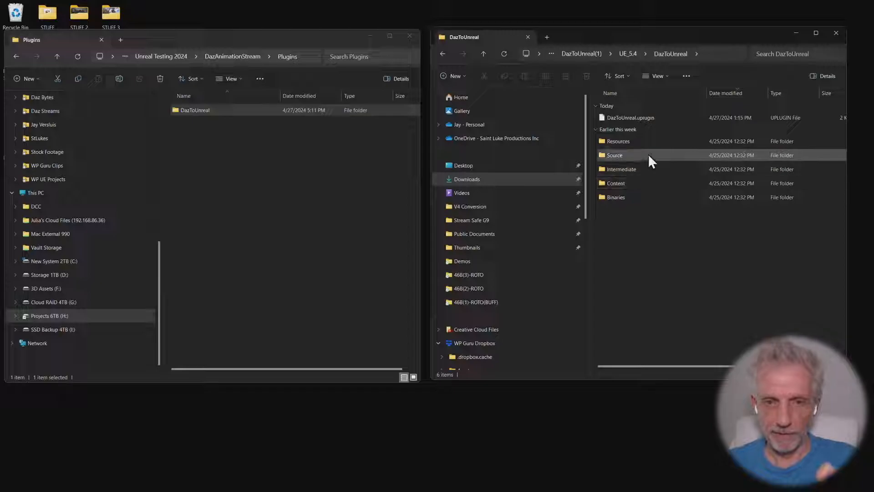
double_click(629, 198)
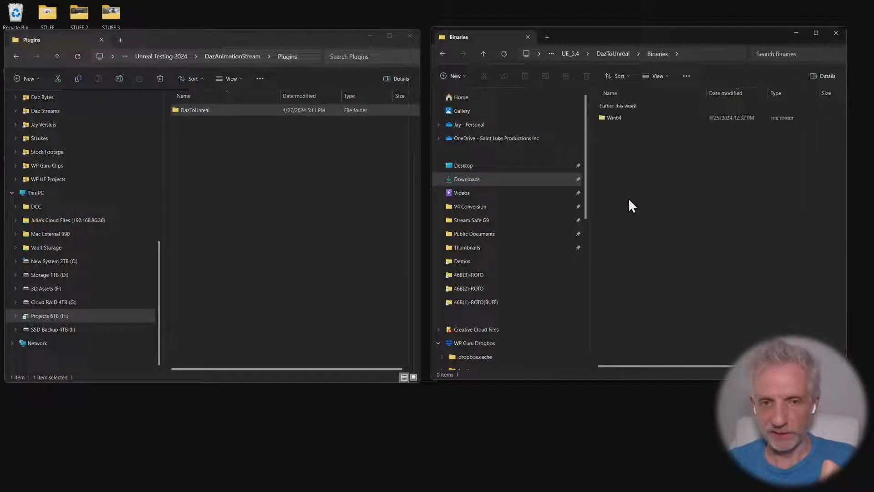
double_click(628, 118)
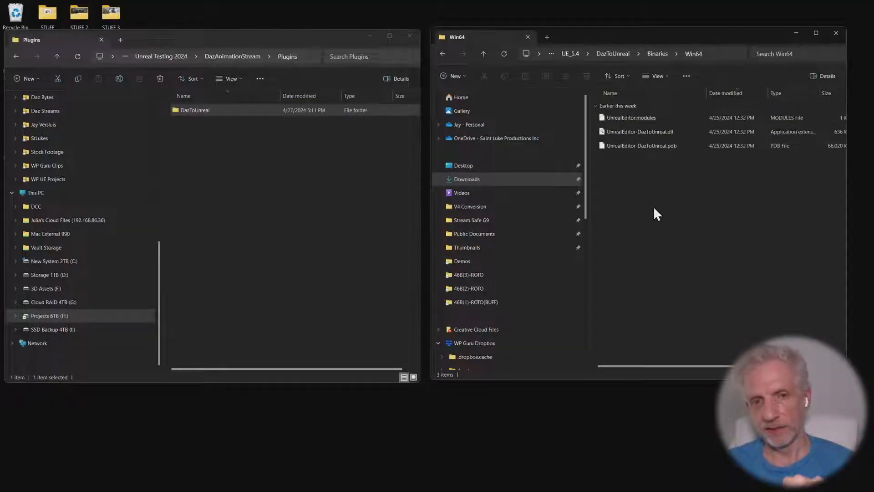
click(650, 133)
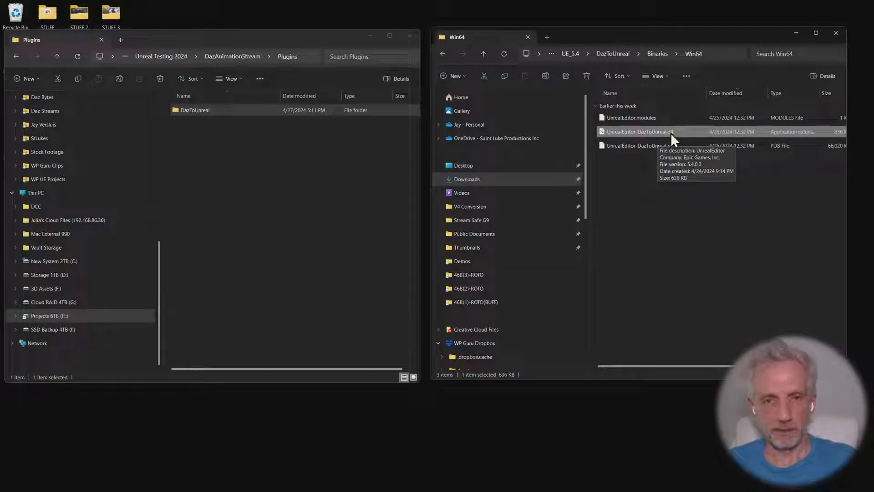
click(619, 53)
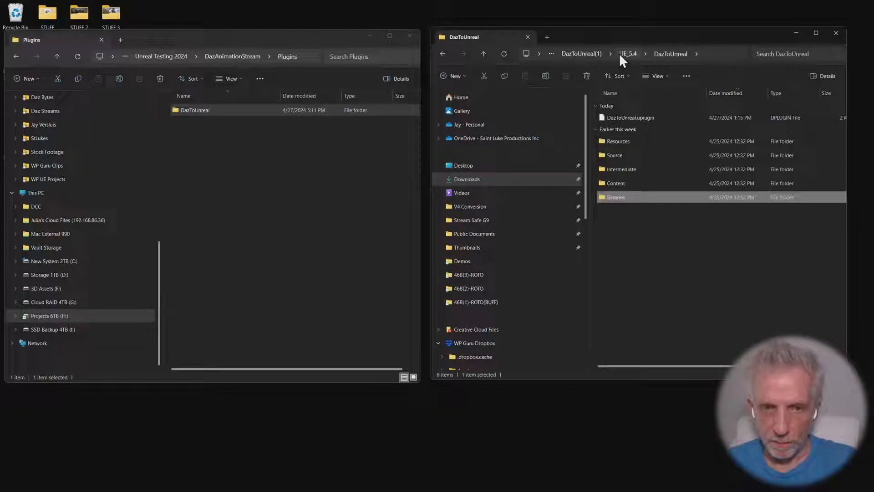
double_click(648, 140)
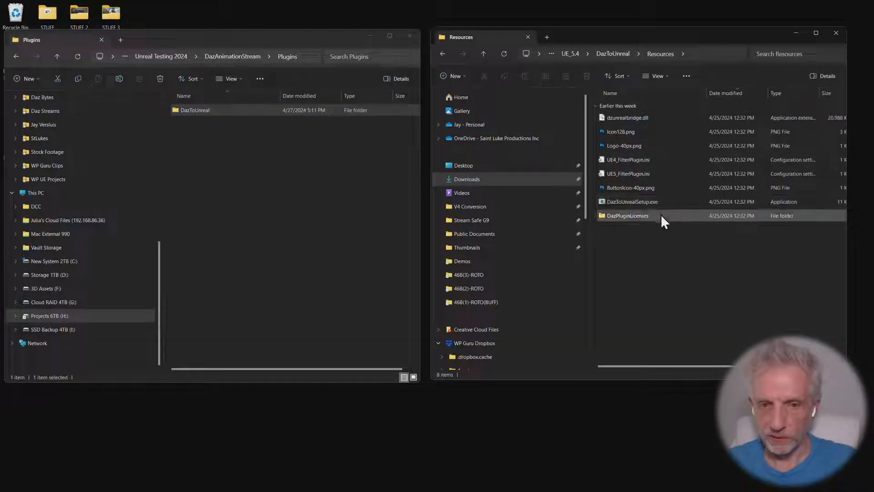
click(573, 54)
click(613, 53)
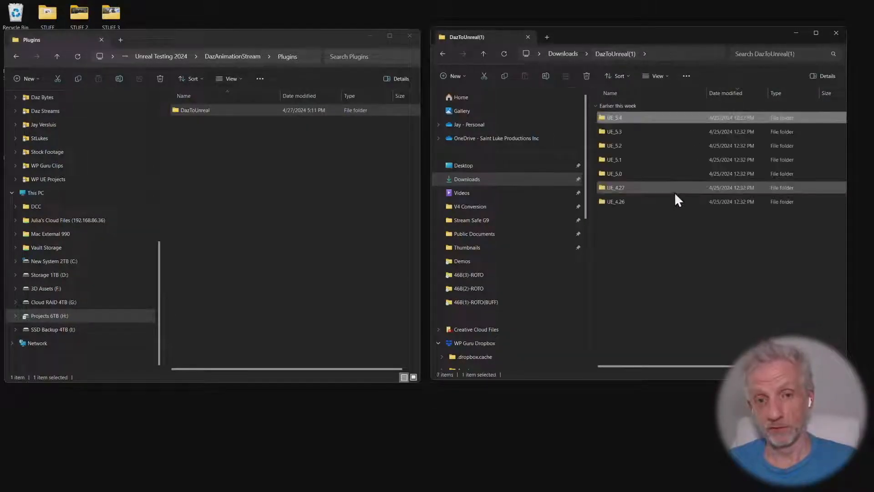
Select dzunrealbridge.dll in the UE_5.4 > DazToUnreal > Resources folder of the download
double_click(629, 118)
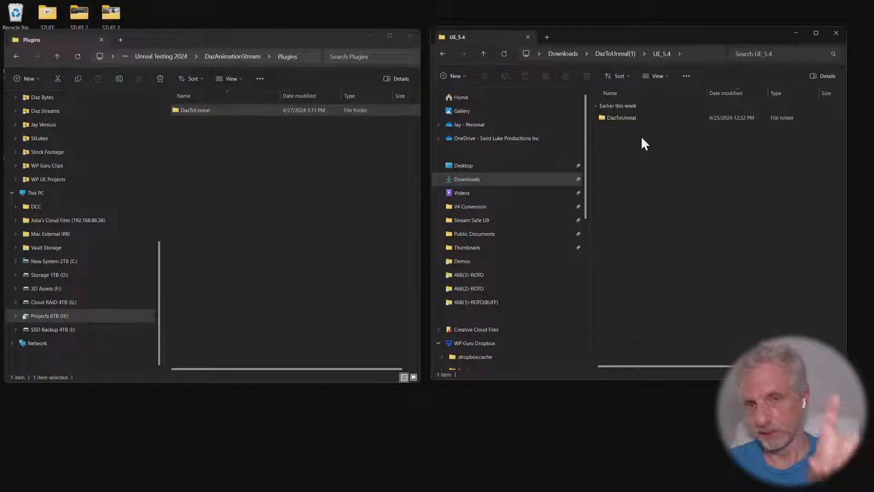
click(636, 119)
double_click(636, 120)
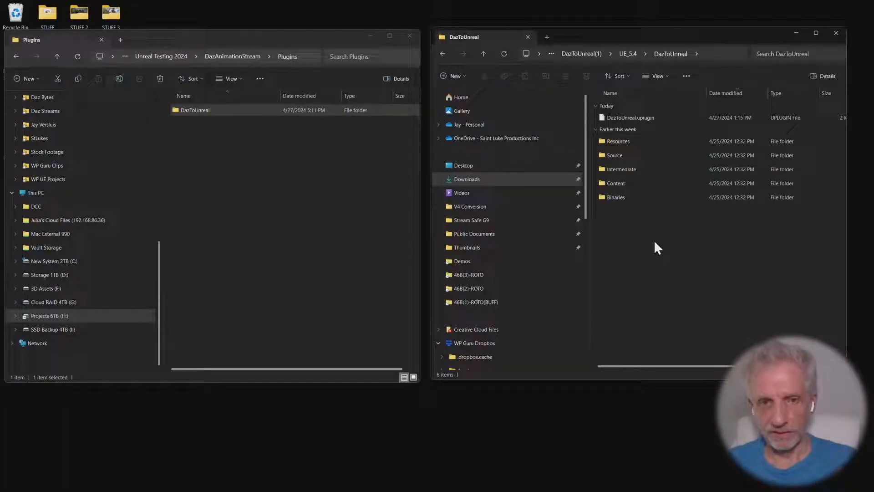
double_click(640, 141)
click(656, 118)
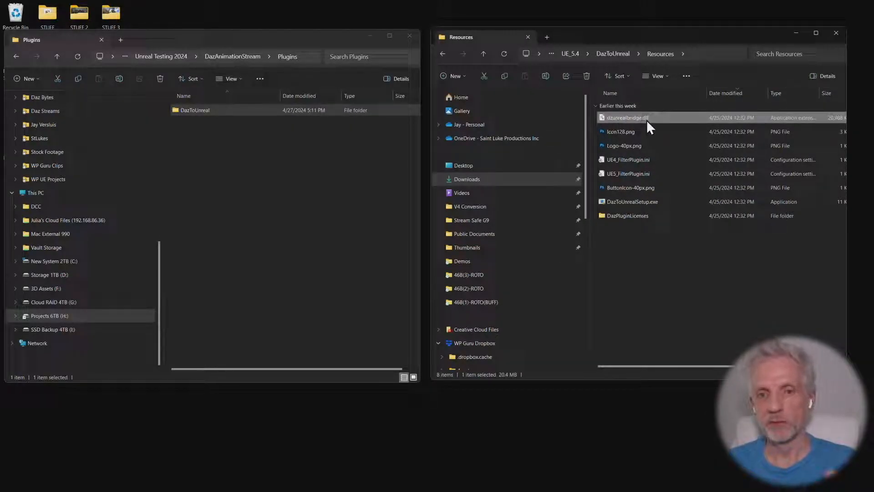
mouse_move(647, 121)
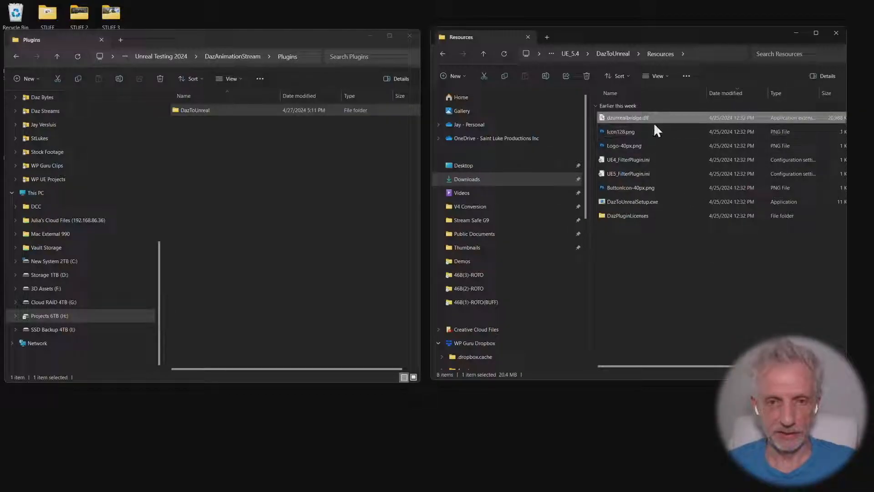
Browse to Program Files > DAZ 3D > DAZStudio4 > plugins on the C: drive and select the installed dzunrealbridge.dll
click(86, 261)
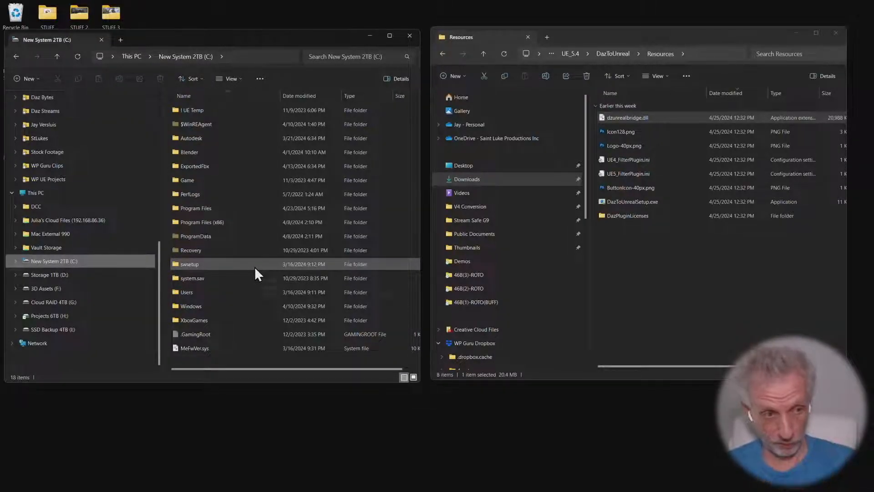
double_click(225, 207)
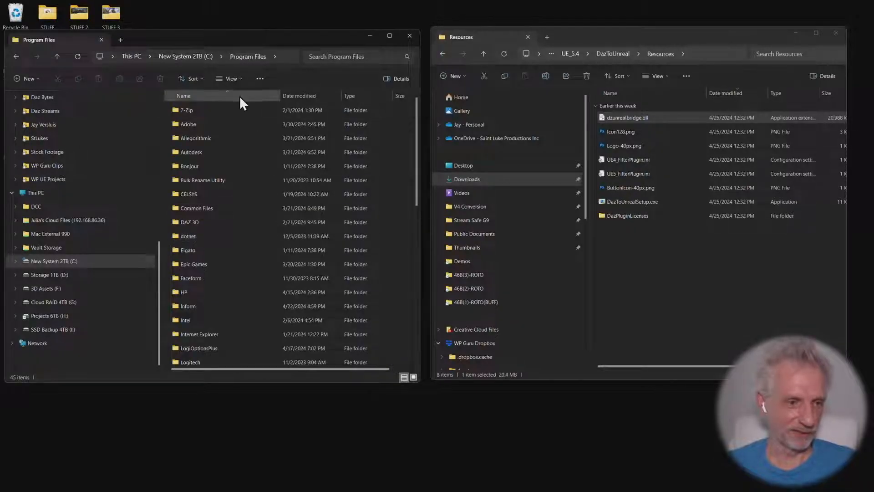
double_click(215, 223)
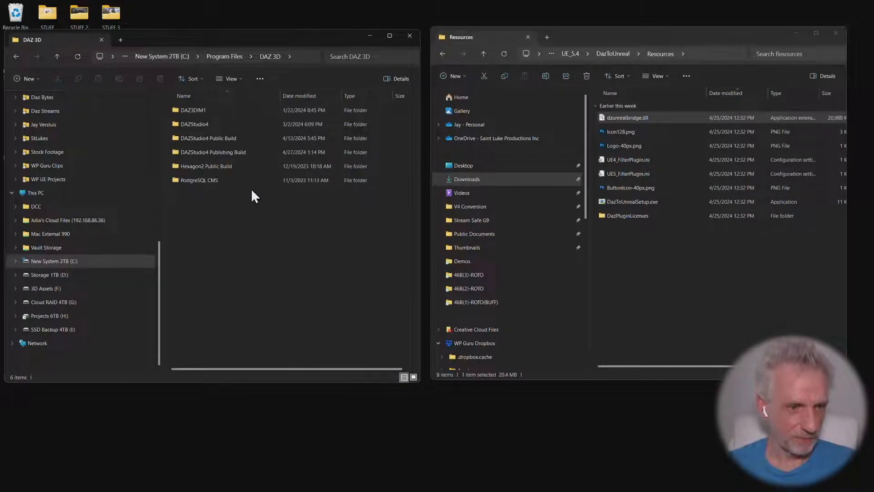
click(240, 133)
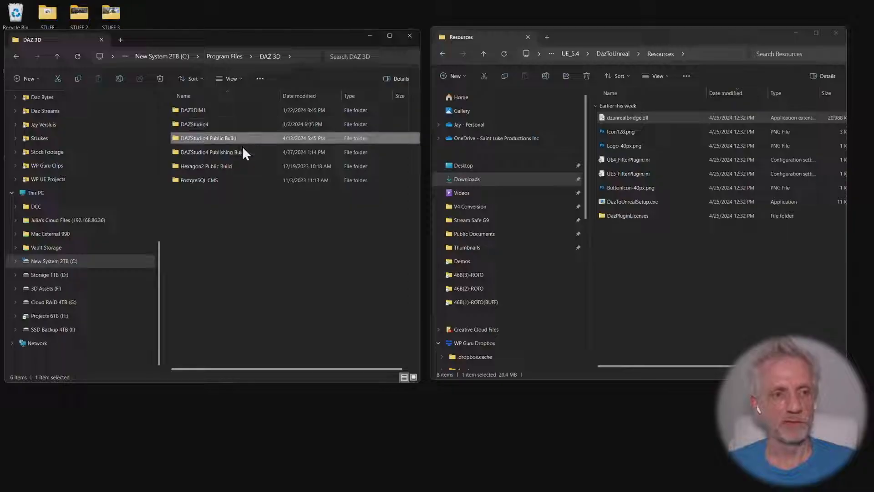
click(229, 127)
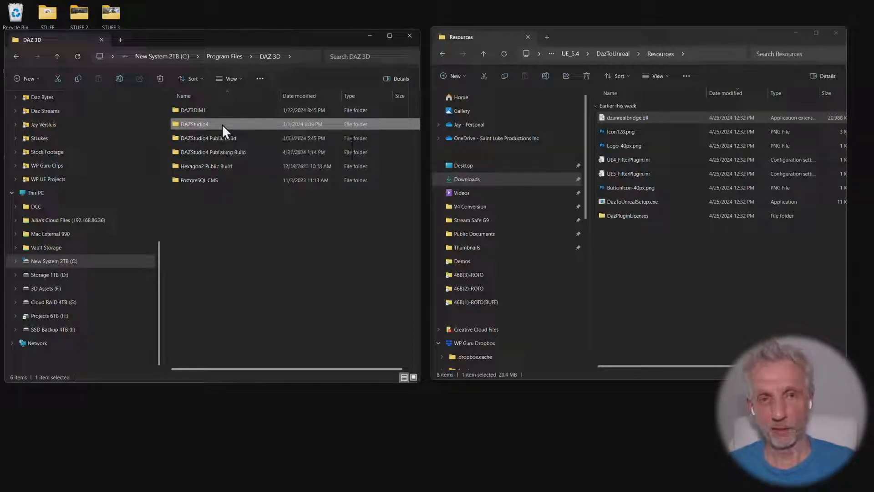
double_click(222, 124)
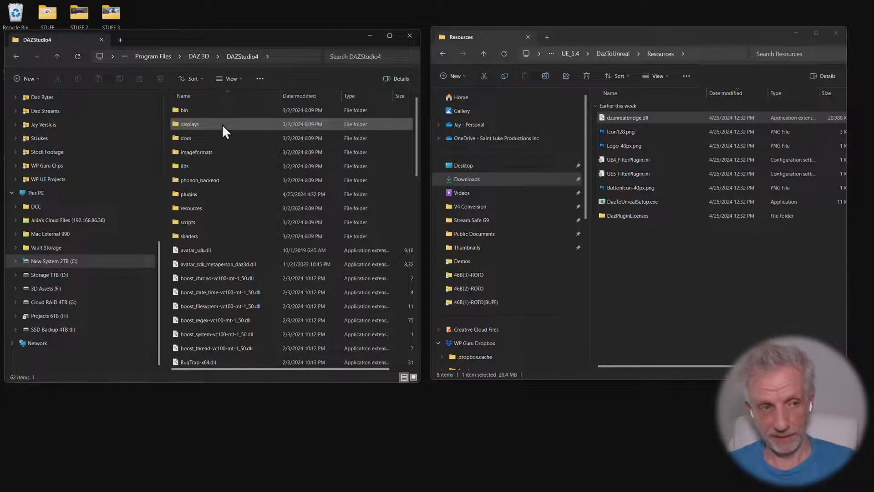
double_click(224, 194)
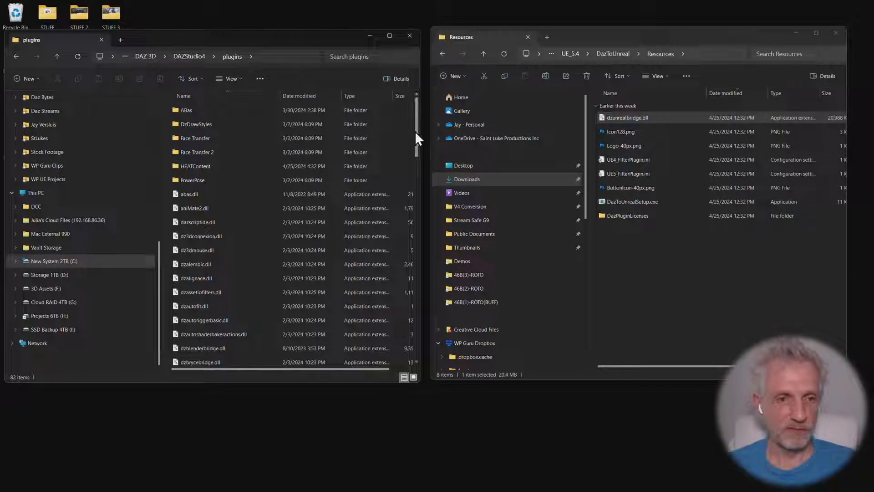
drag(415, 133, 416, 337)
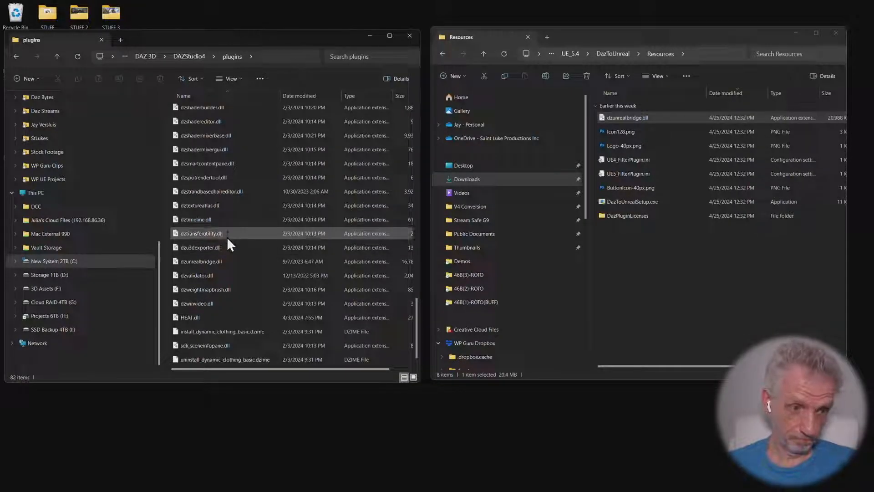
click(221, 263)
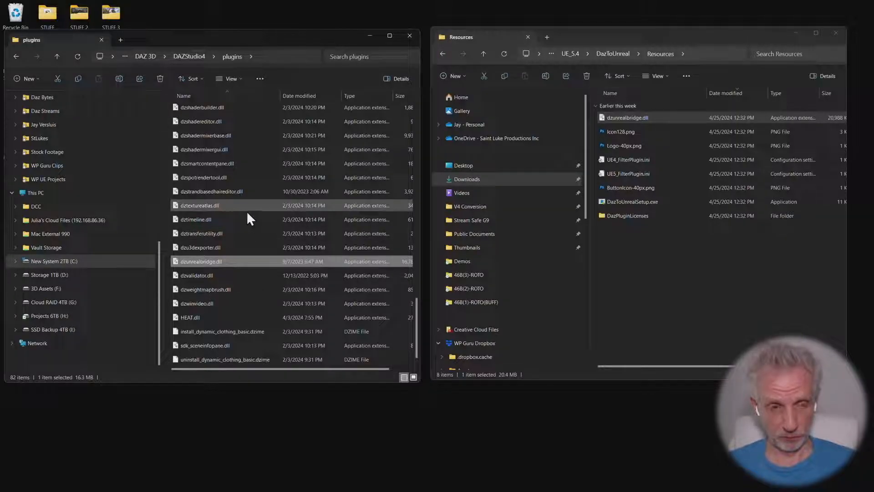
Switch to DAZ Studio, view the Daz To Unreal transfer dialog and cancel it, leaving only the Neanderthal 9 figure selected in the scene
key(alt+Tab)
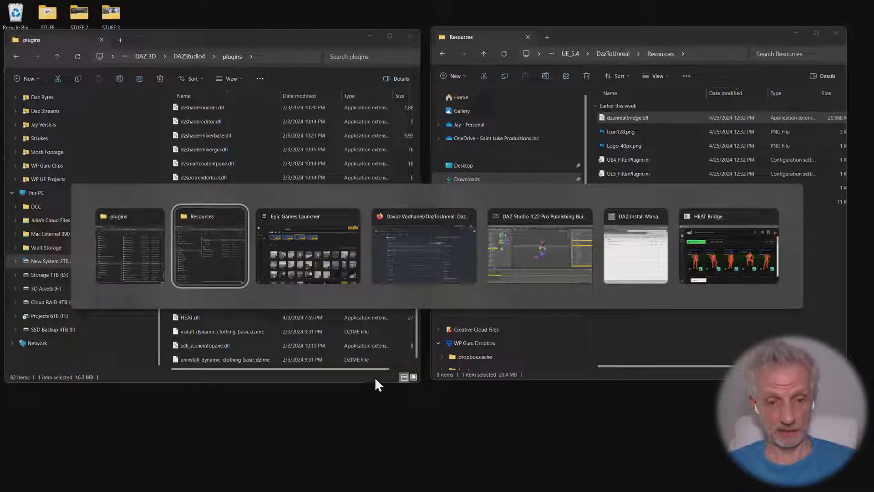
key(alt+Tab)
key(alt+Tab)
key(alt+Tab)
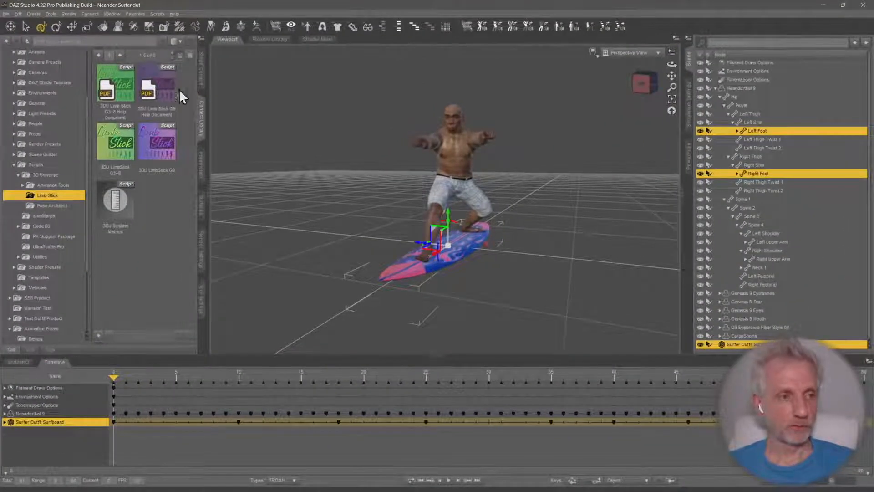
click(6, 15)
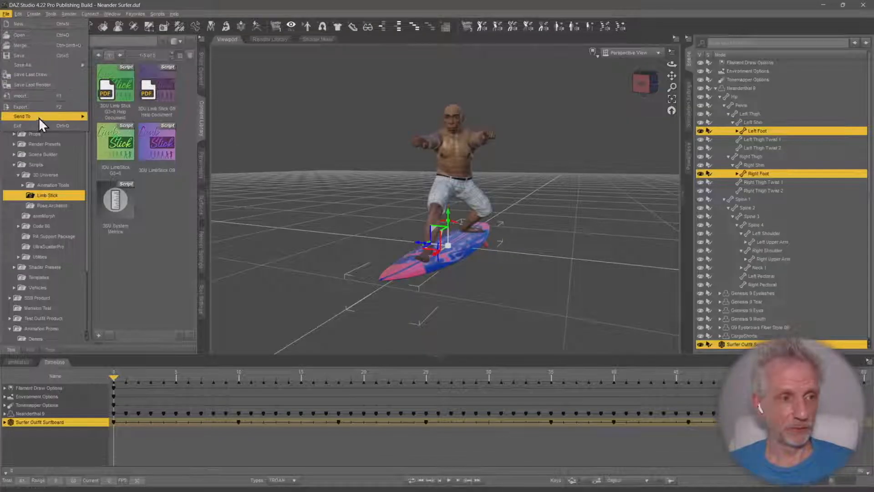
mouse_move(39, 116)
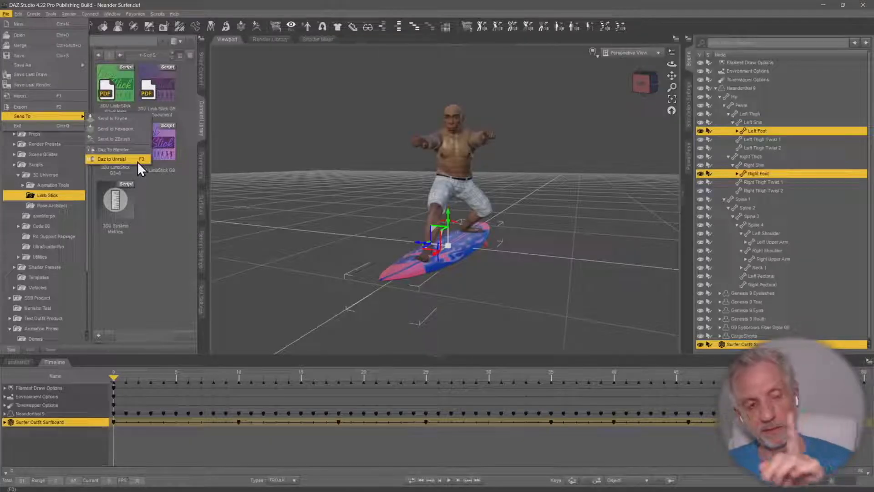
click(118, 159)
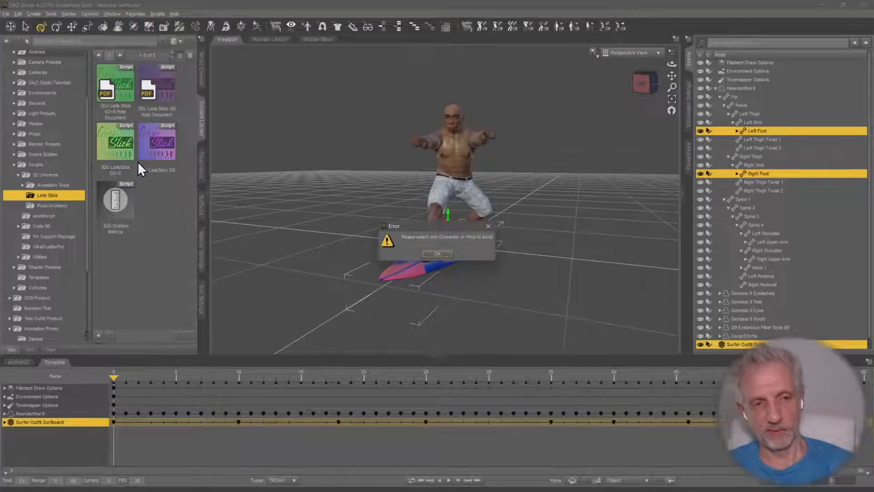
click(446, 258)
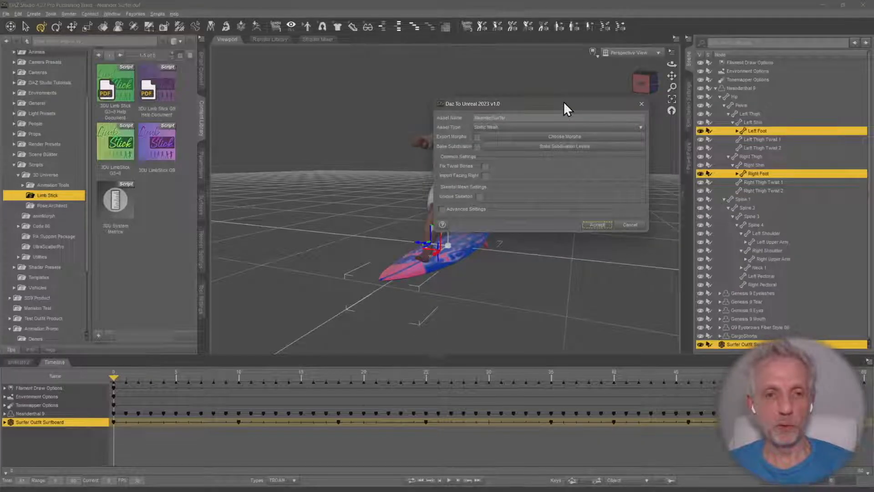
drag(563, 102, 376, 99)
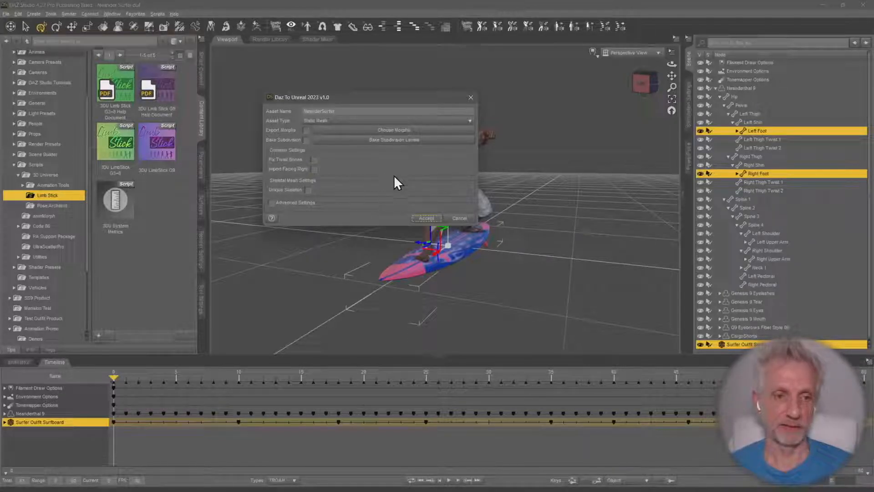
click(459, 219)
click(750, 88)
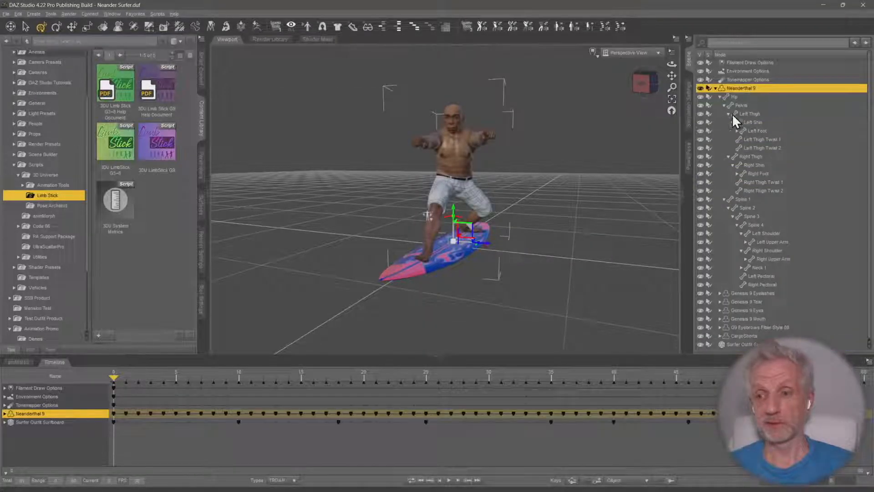
Switch to the Epic Games Launcher, search the projects for "stream", and launch the DazAnimationStream project
key(alt+Tab)
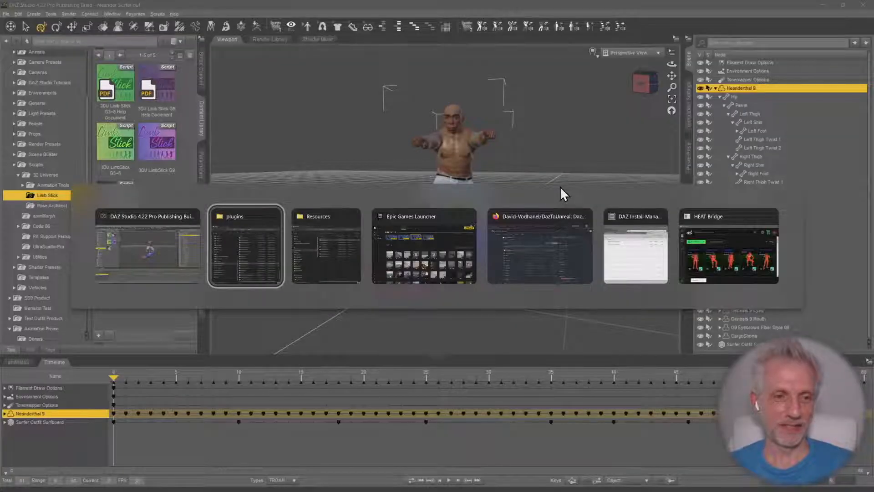
key(alt+Tab)
key(alt+Tab)
click(794, 189)
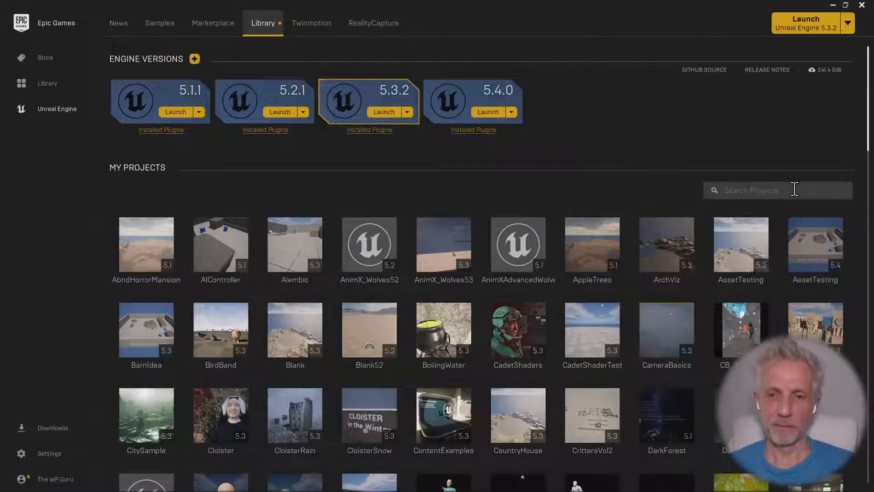
text(stream)
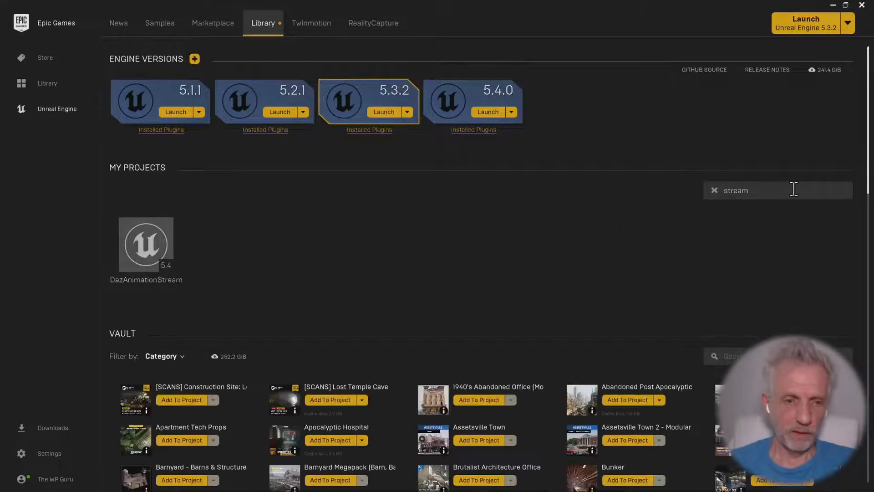
click(161, 258)
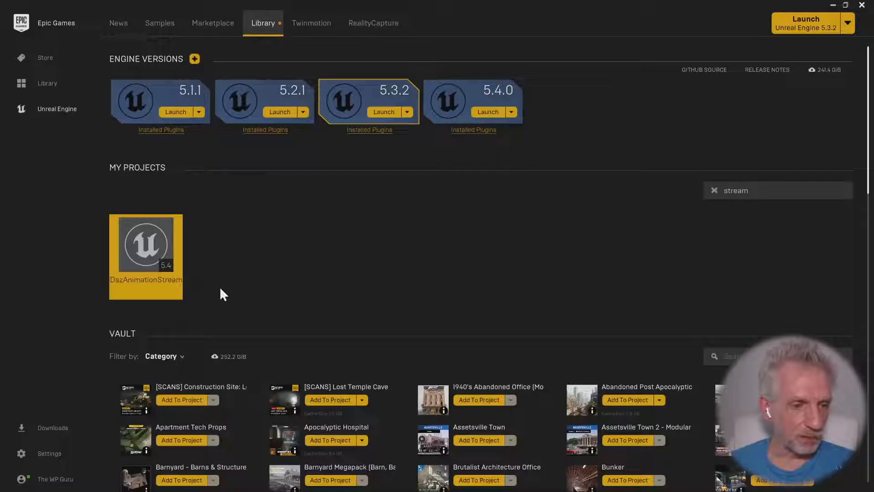
mouse_move(161, 249)
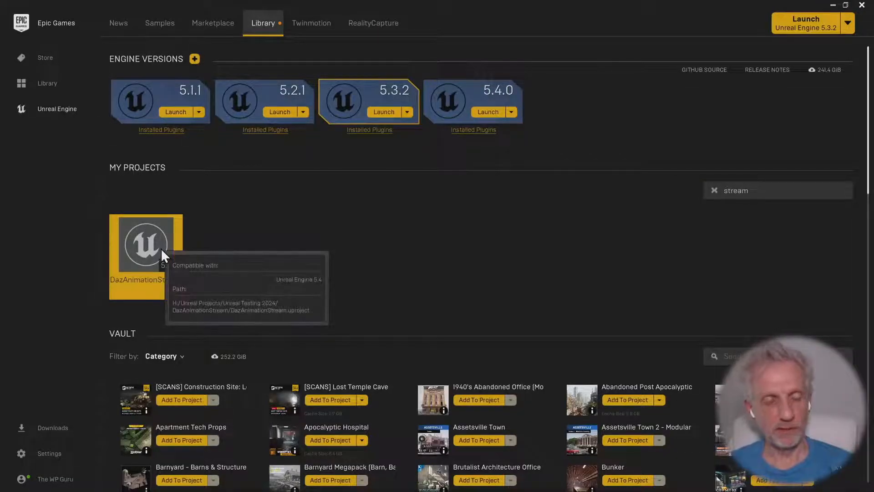
double_click(160, 247)
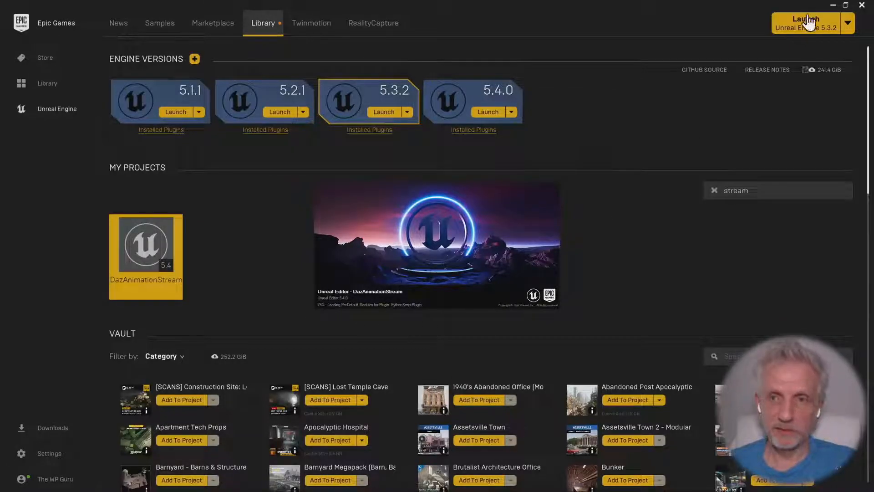
Switch to Task Manager, filter the processes for "unre", and end the Unreal Editor task loading DazAnimationStream
click(833, 5)
click(823, 5)
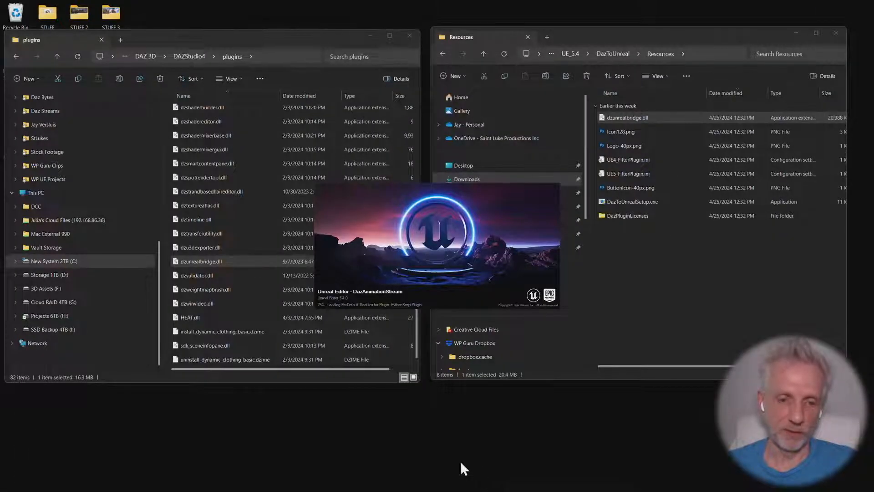
mouse_move(461, 487)
right_click(426, 488)
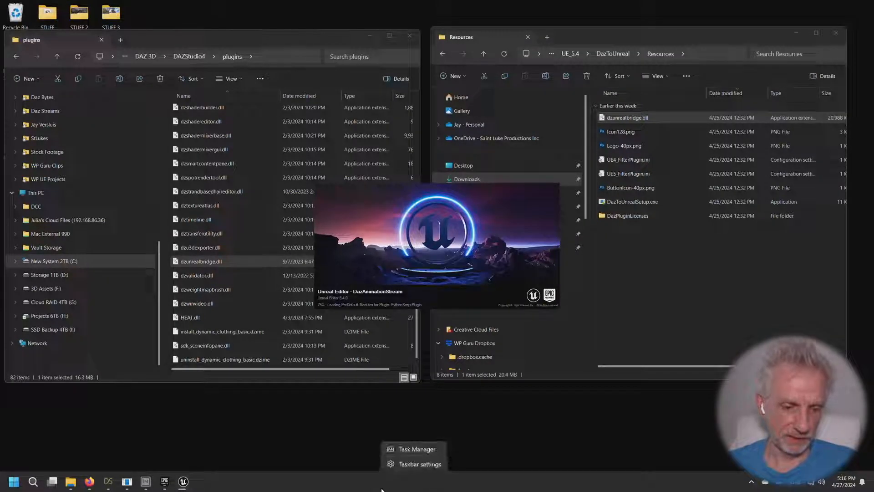
click(417, 447)
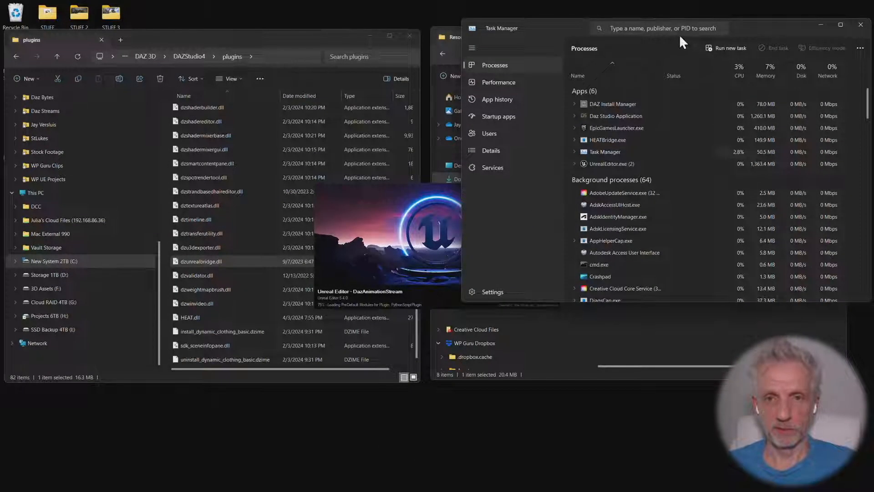
click(659, 28)
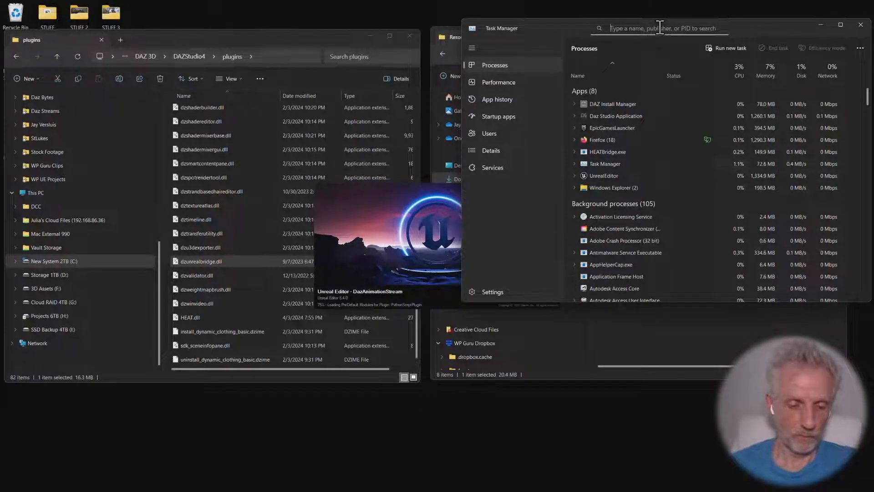
text(unre)
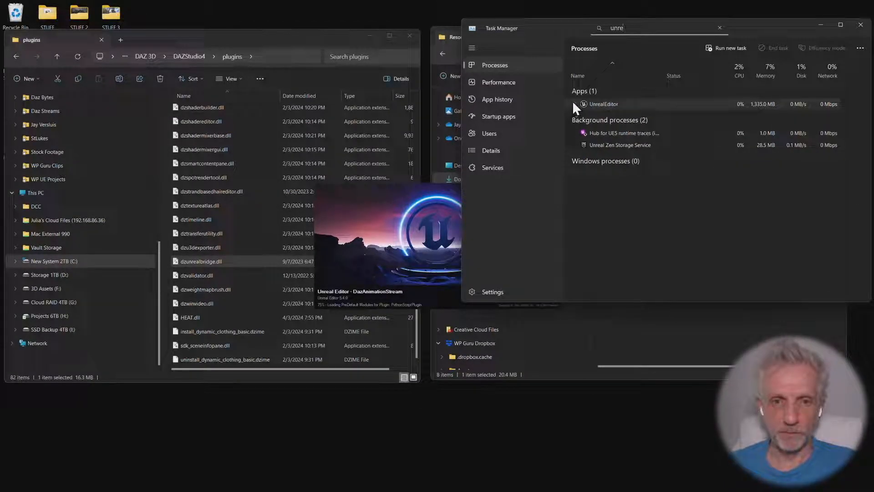
click(574, 103)
right_click(639, 113)
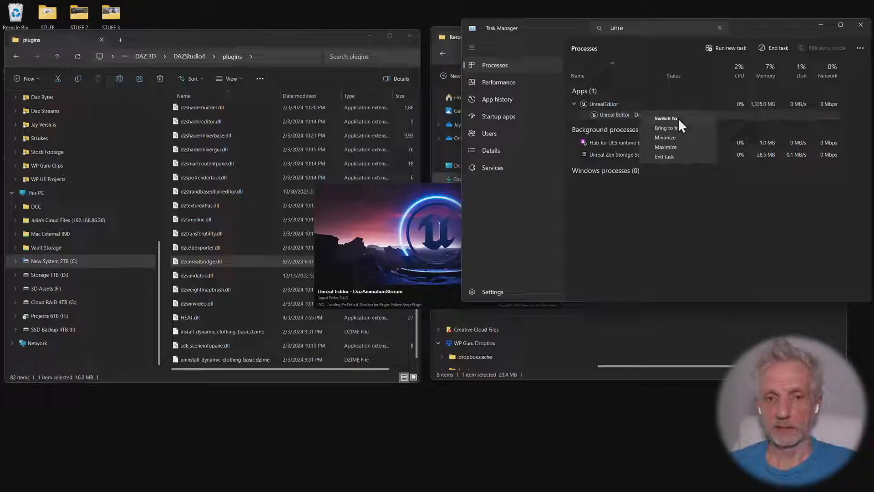
click(678, 154)
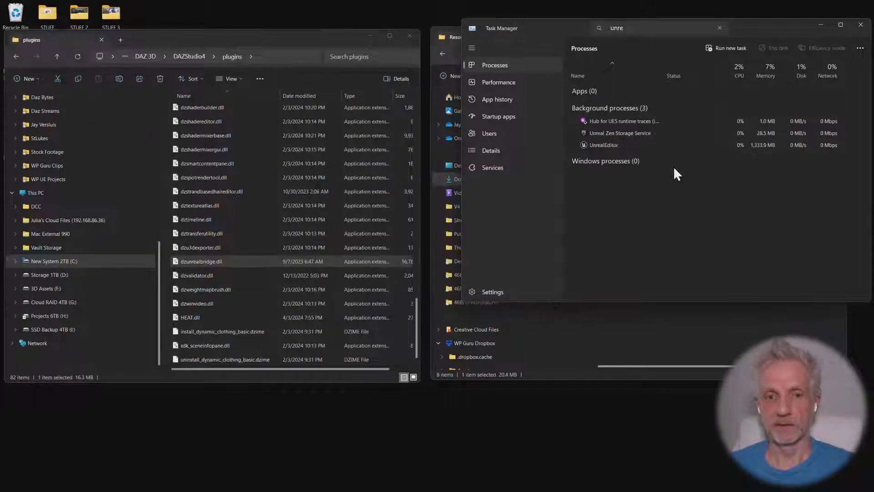
click(825, 24)
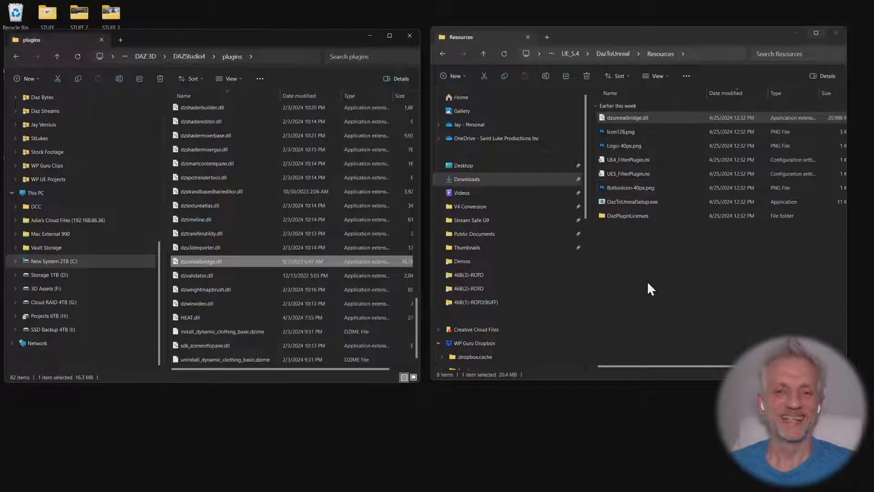
Return to the Epic Games Launcher and launch the DazAnimationStream project again
key(alt+Tab)
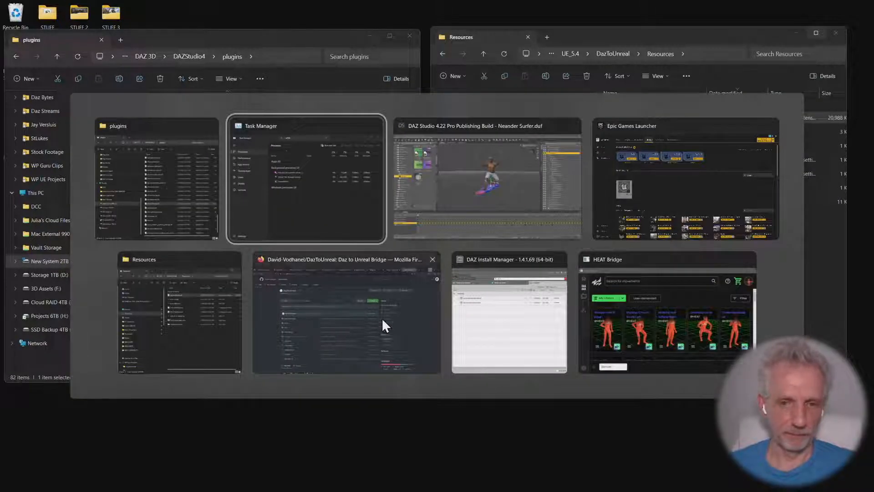
click(682, 191)
double_click(157, 238)
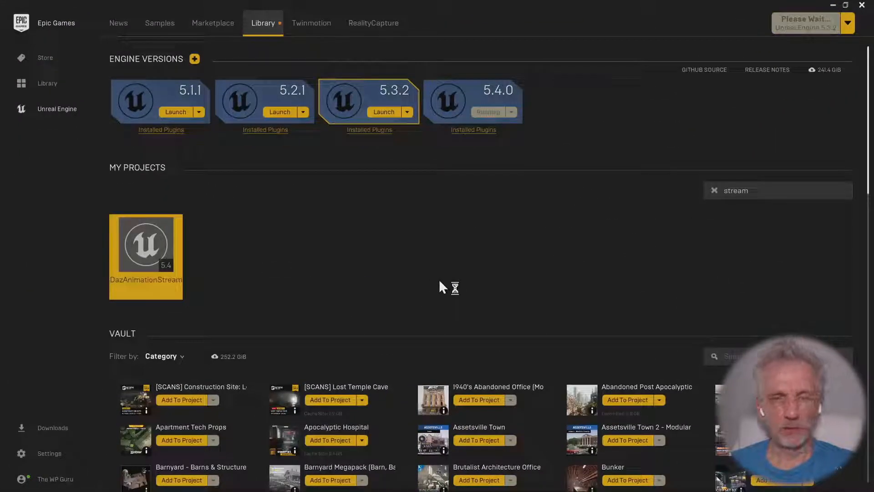
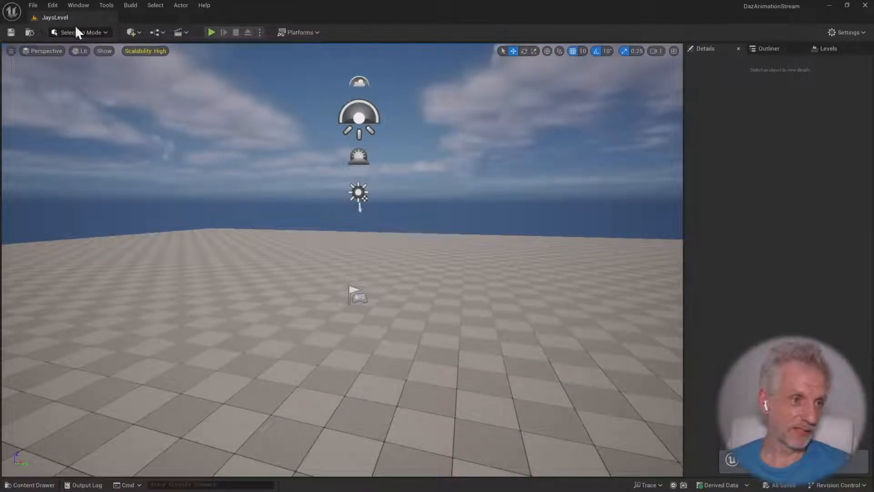
Open the project's plugin browser and search it for "daz" to check whether DazToUnreal is enabled
click(54, 5)
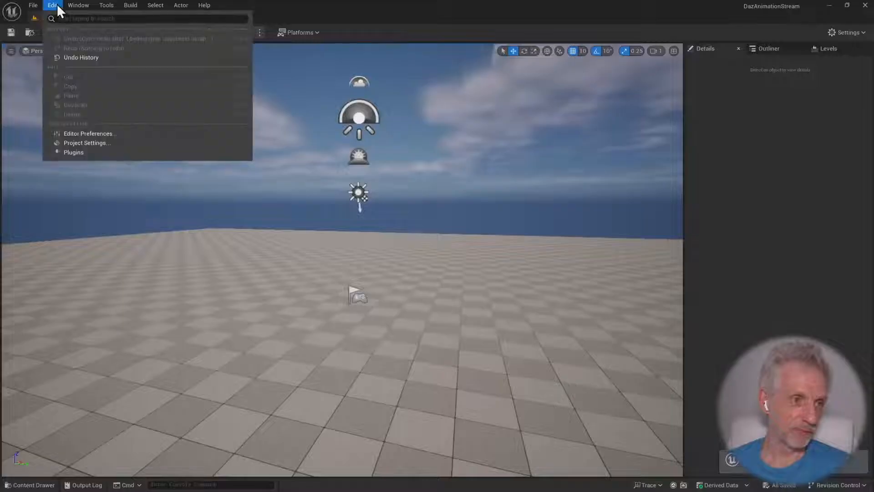
click(124, 137)
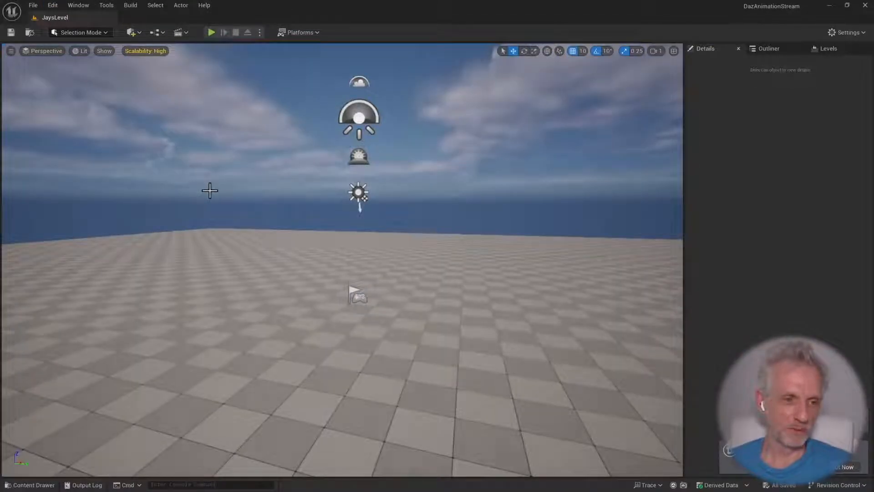
click(53, 5)
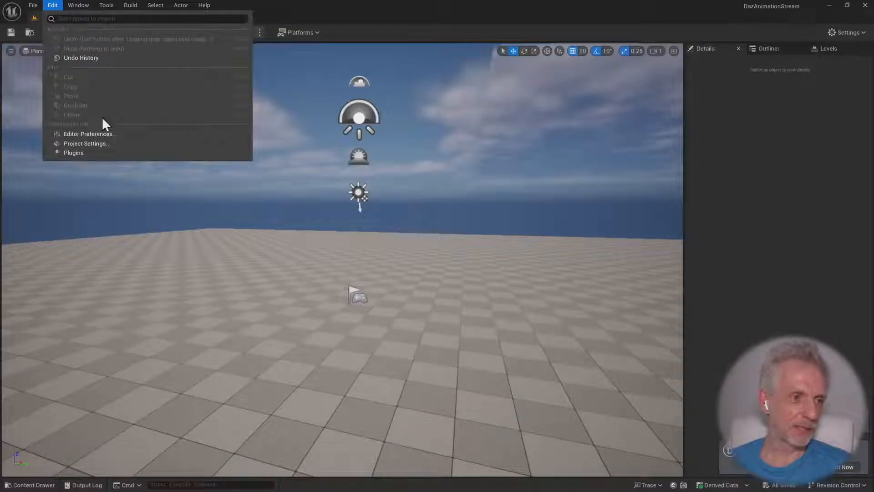
click(108, 153)
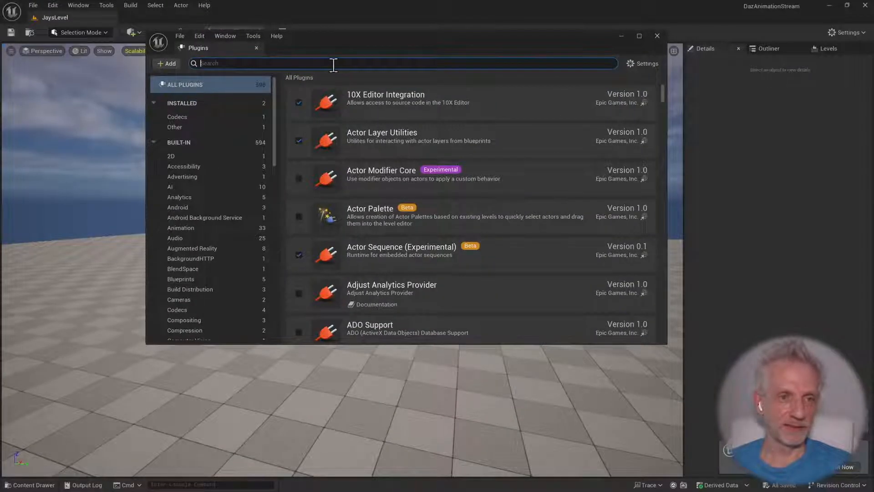
text(daz)
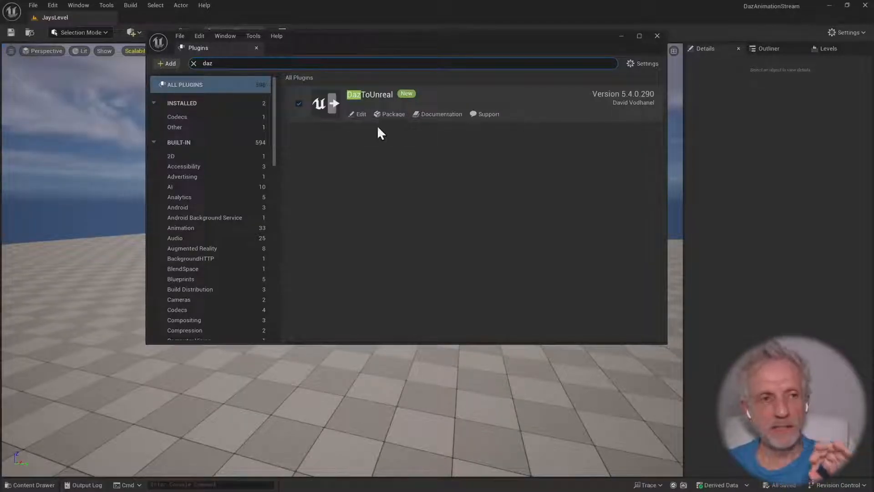
Search the plugins for "ml def" to check the ML Deformer Framework, and close the plugin browser
click(194, 63)
text(ml)
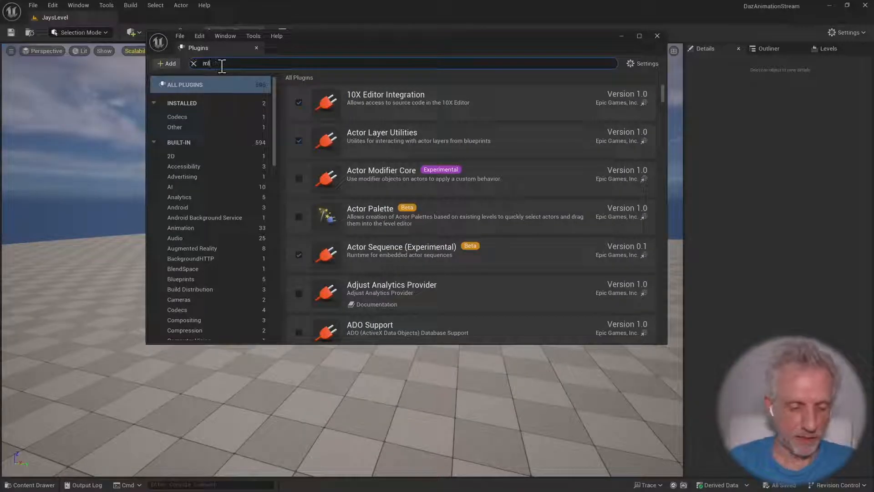
text( def)
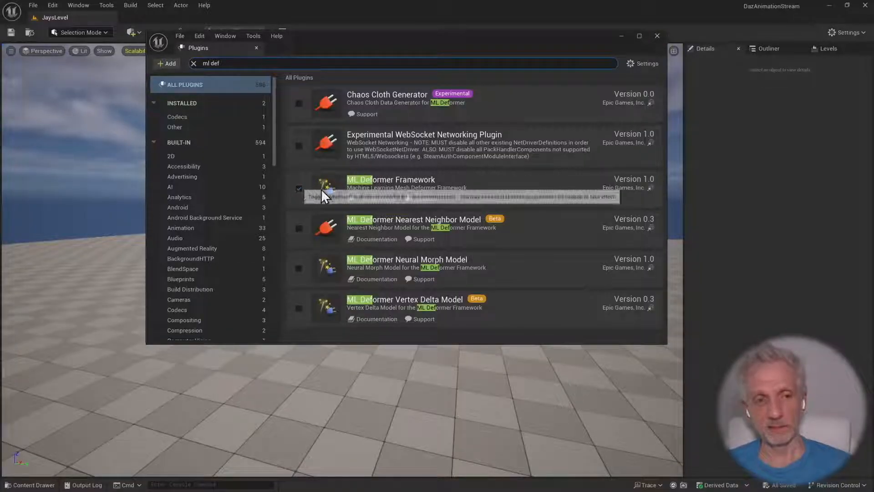
click(659, 35)
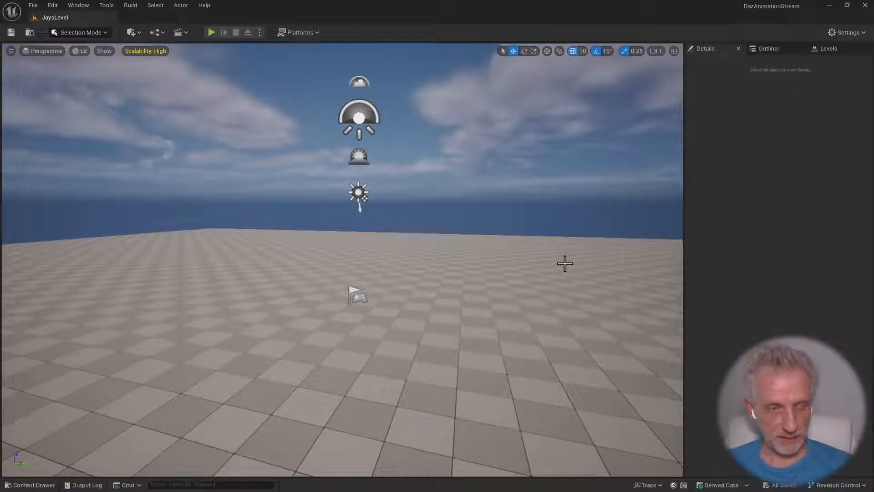
Close the duplicate DazAnimationStream Unreal Editor window and return to the remaining one
key(alt+Tab)
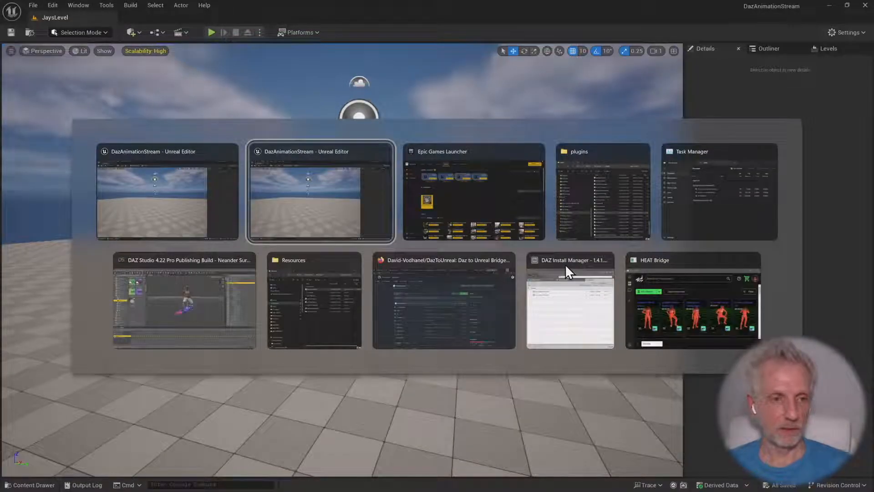
click(305, 216)
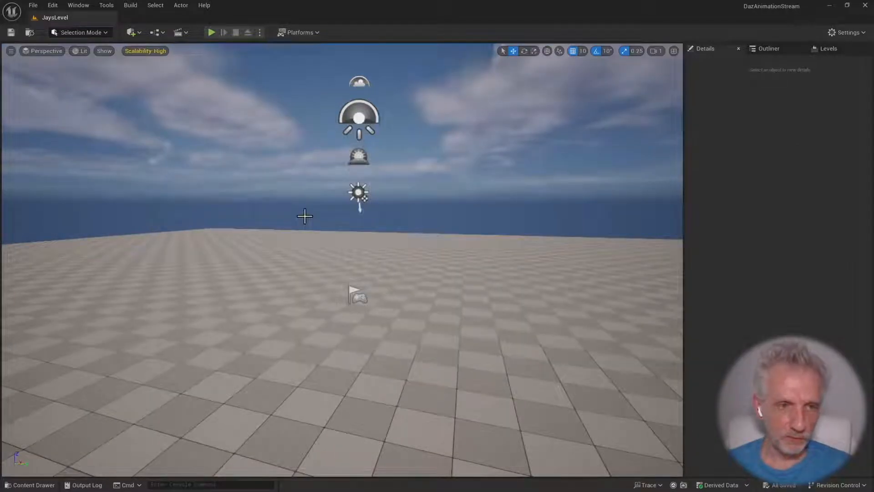
key(alt+Tab)
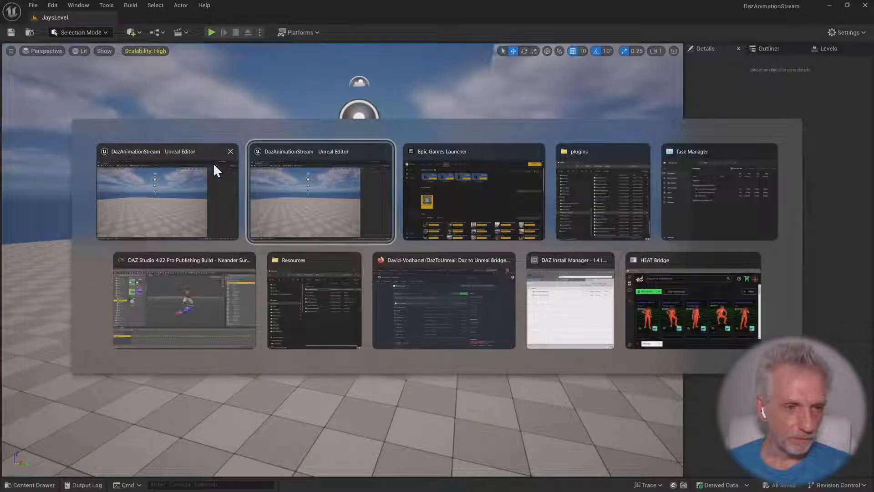
click(385, 151)
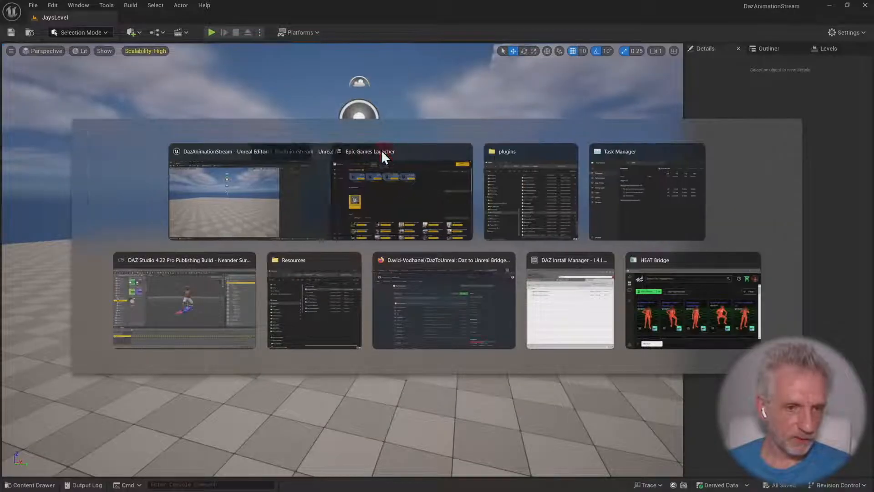
click(271, 186)
mouse_move(304, 220)
right_down()
mouse_move(272, 212)
mouse_move(309, 220)
right_up()
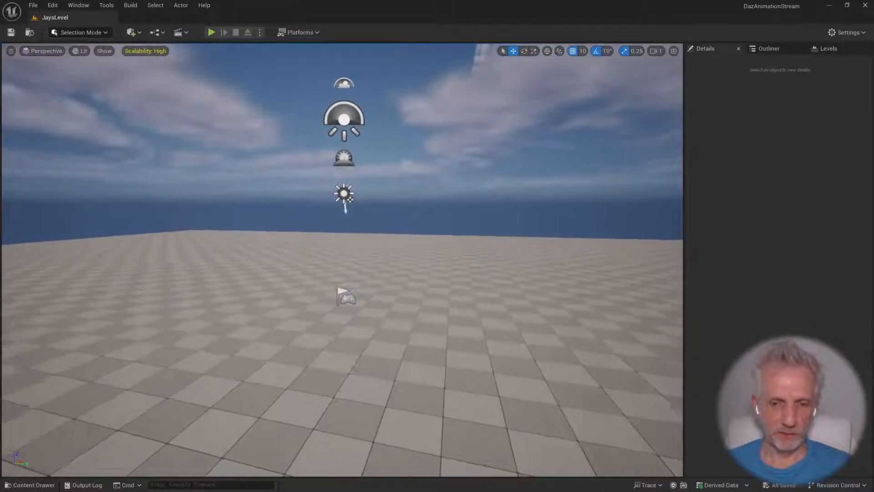
right_drag(533, 267, 515, 267)
Switch to DAZ Studio, set the timeline to its first frame, and collapse the Neanderthal 9 hierarchy in the scene
key(alt+Tab)
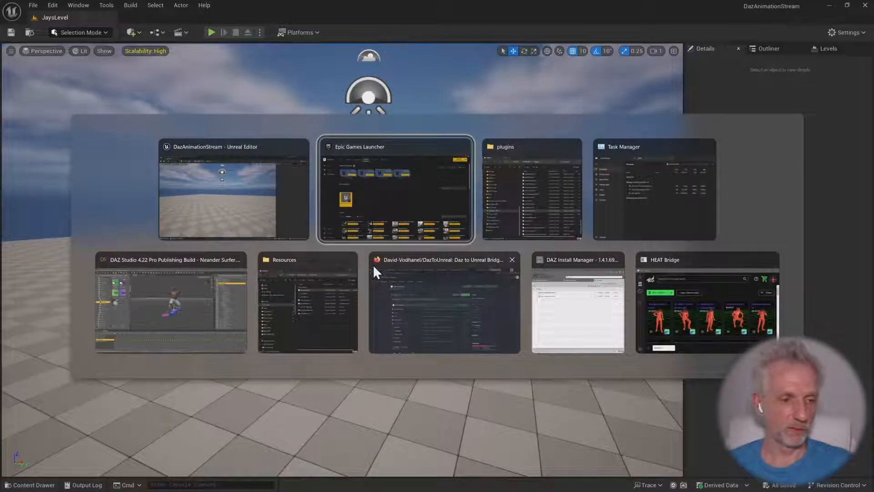
click(193, 310)
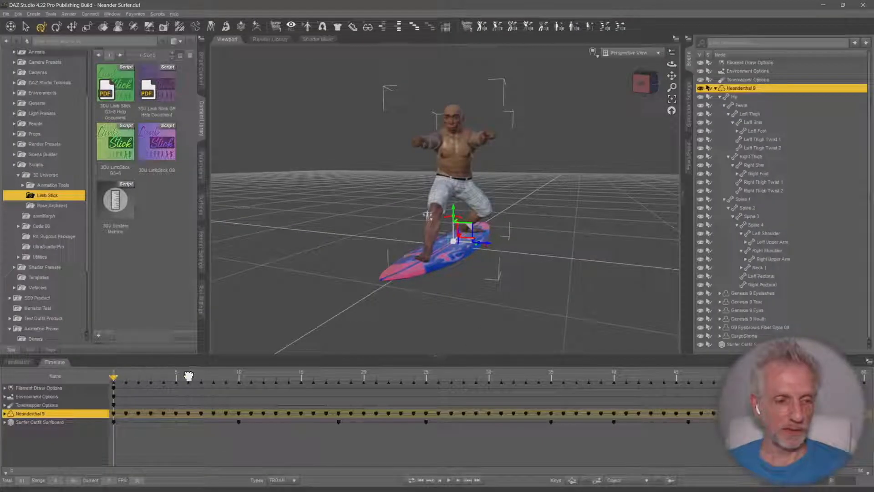
drag(188, 376, 86, 383)
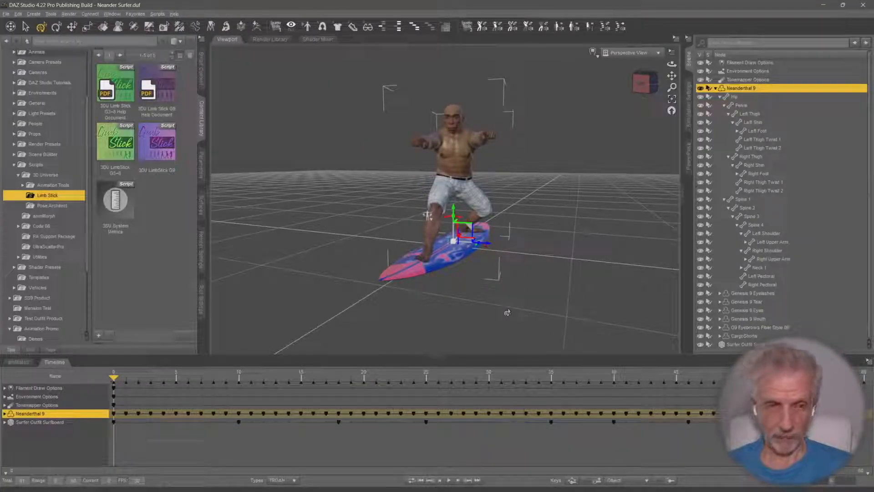
click(716, 89)
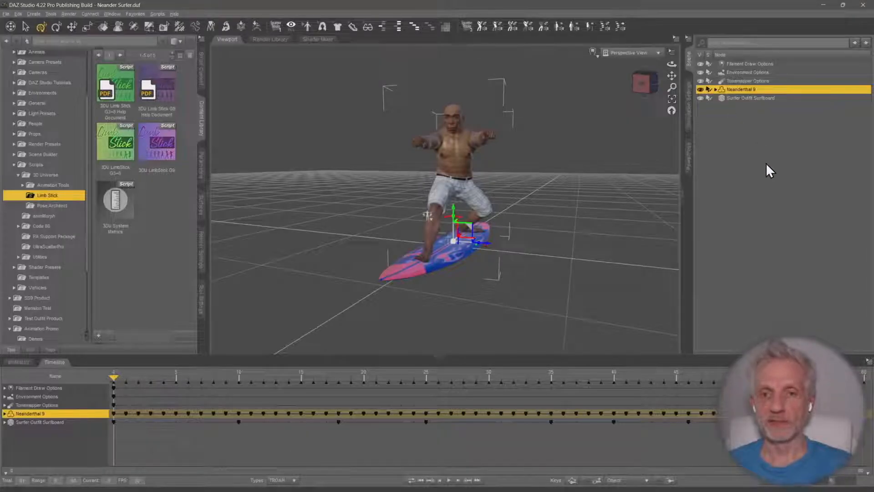
scroll(556, 173, up, 5)
scroll(557, 173, down, 1)
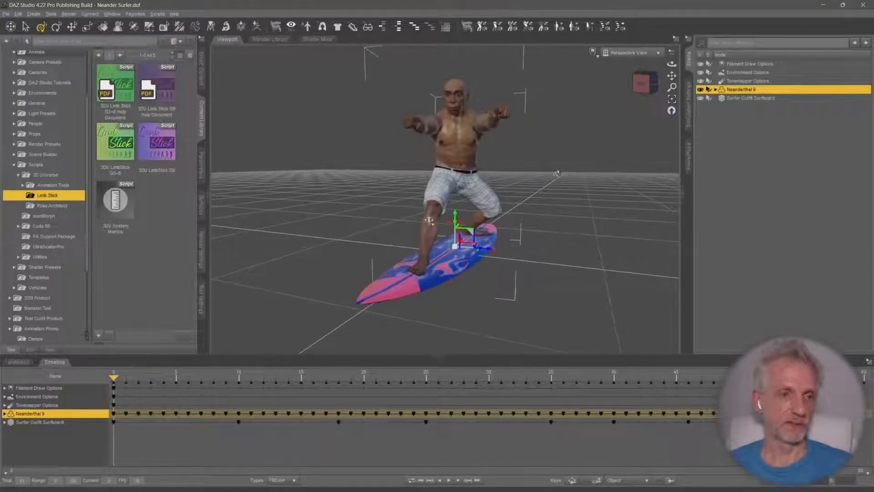
mouse_move(556, 173)
middle_down()
mouse_move(519, 182)
mouse_move(558, 164)
mouse_move(582, 165)
mouse_move(553, 160)
middle_up()
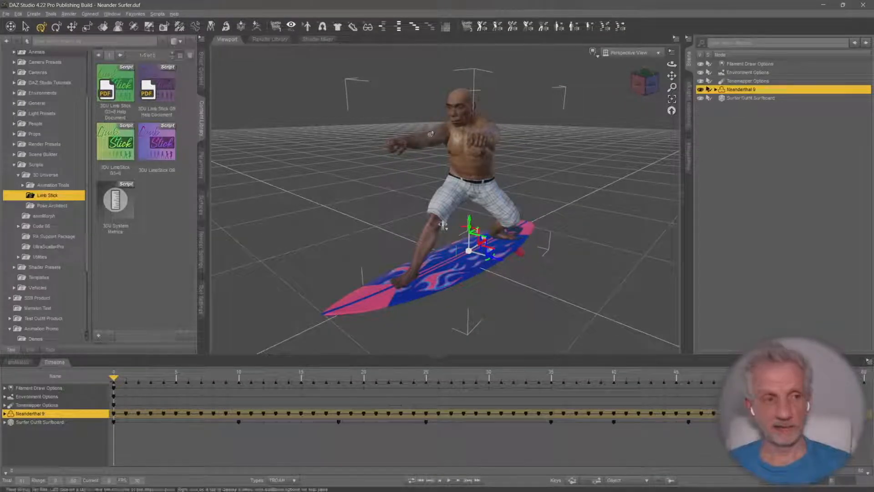
Start a Daz To Unreal transfer of Neanderthal 9 with Skeletal Mesh as the asset type, moving the dialog clear of the figure
click(7, 14)
mouse_move(40, 116)
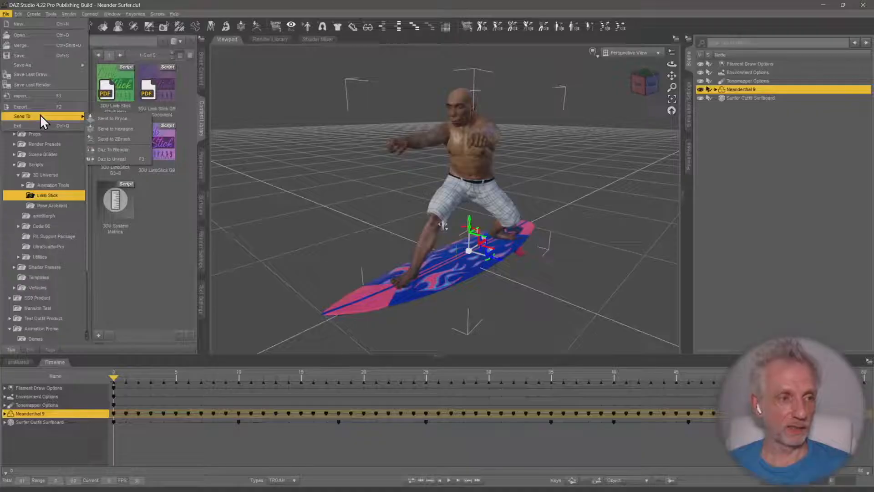
click(120, 159)
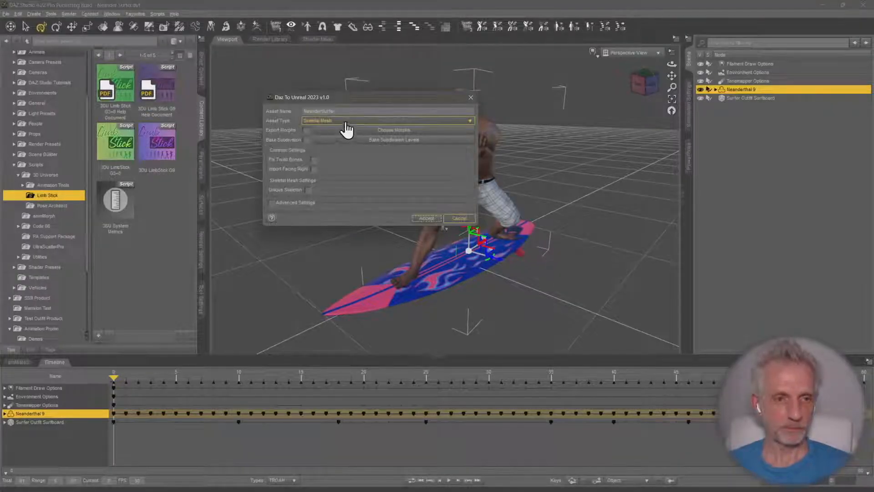
click(365, 120)
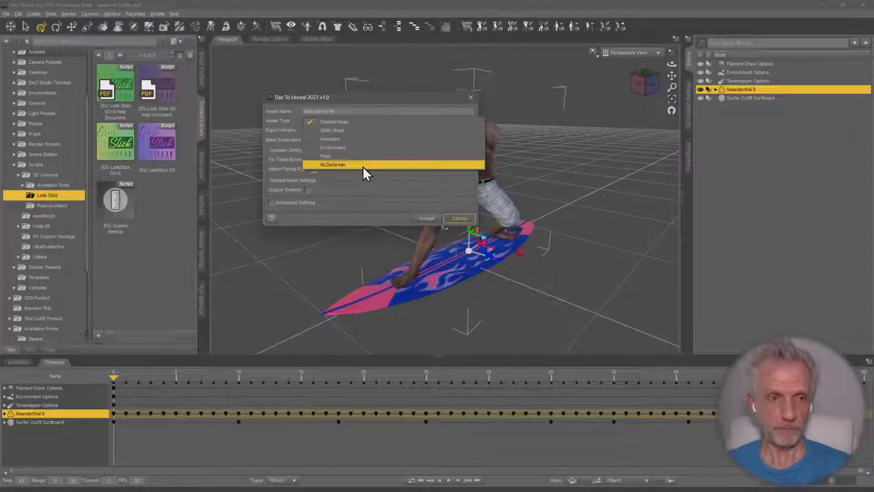
click(353, 122)
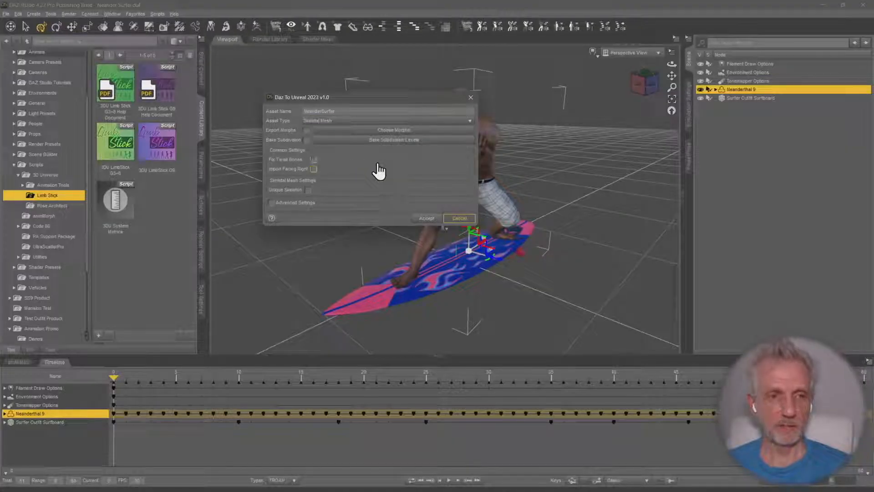
drag(416, 98, 697, 122)
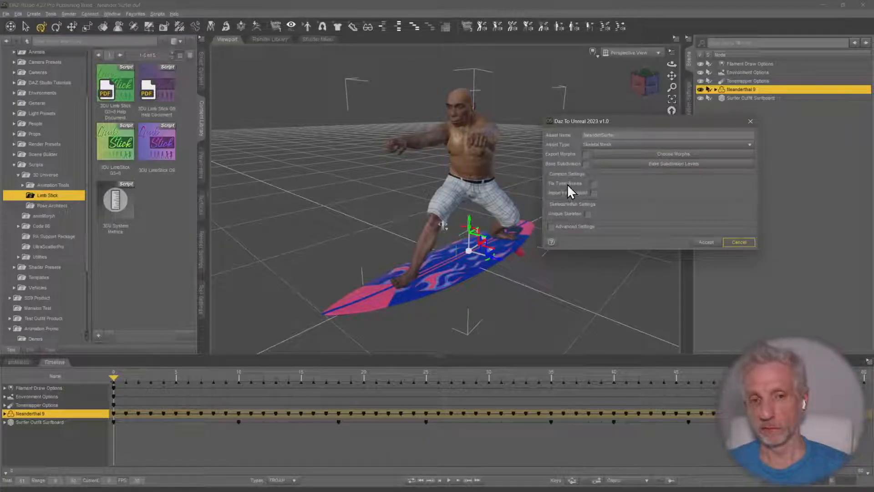
Review the advanced transfer settings, hide them again, and export the figure to Unreal, dismissing the completion message
click(593, 193)
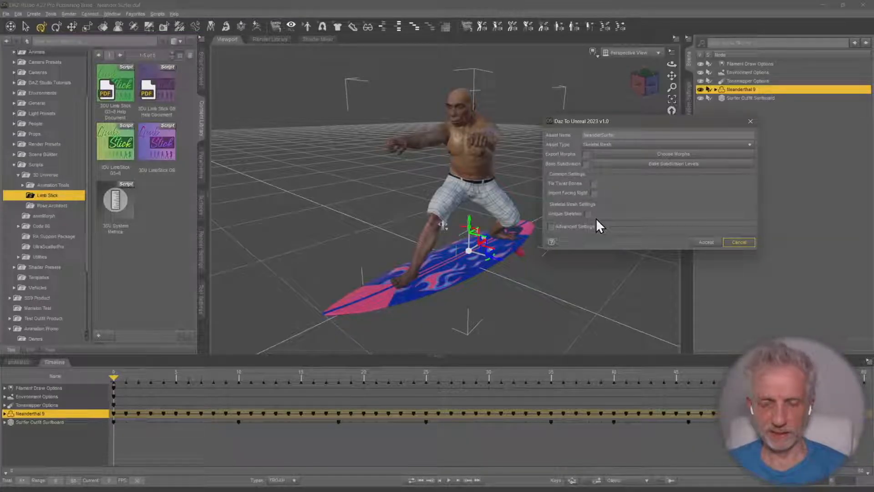
click(550, 227)
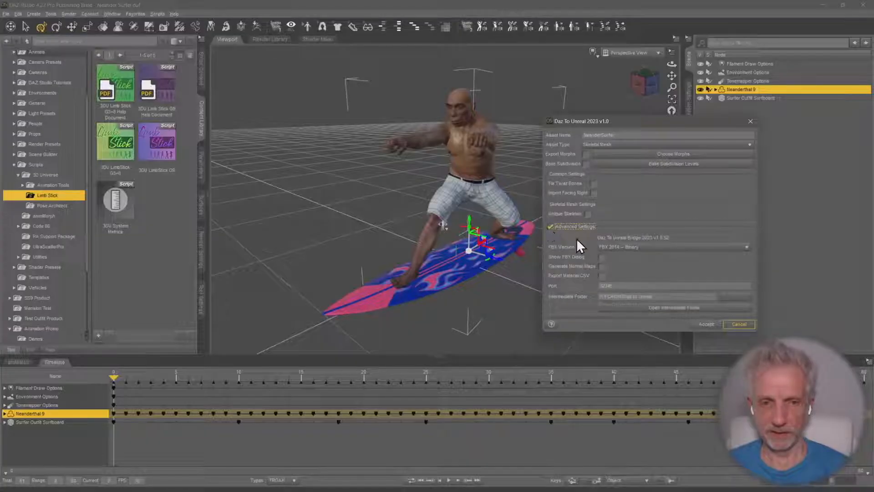
click(550, 226)
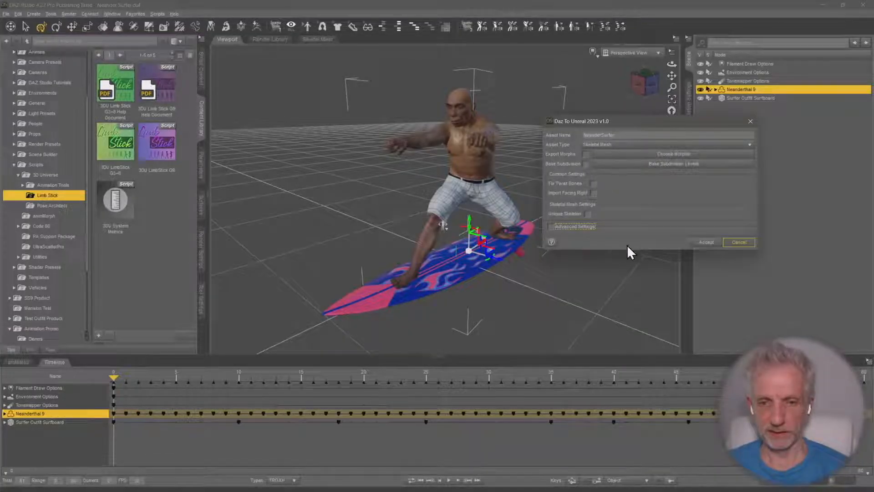
click(704, 243)
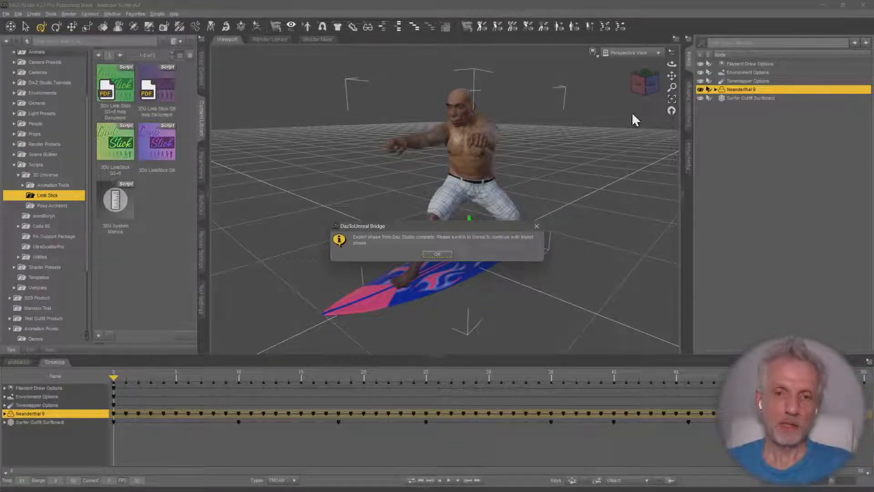
click(435, 254)
Return to Unreal Editor, close the FBX Import message log, and save all the imported NeanderSurfer assets
click(823, 6)
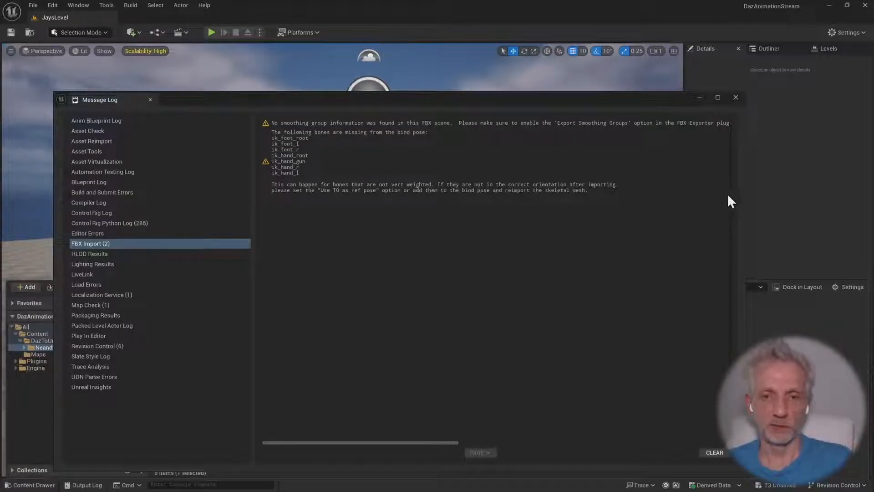
click(735, 99)
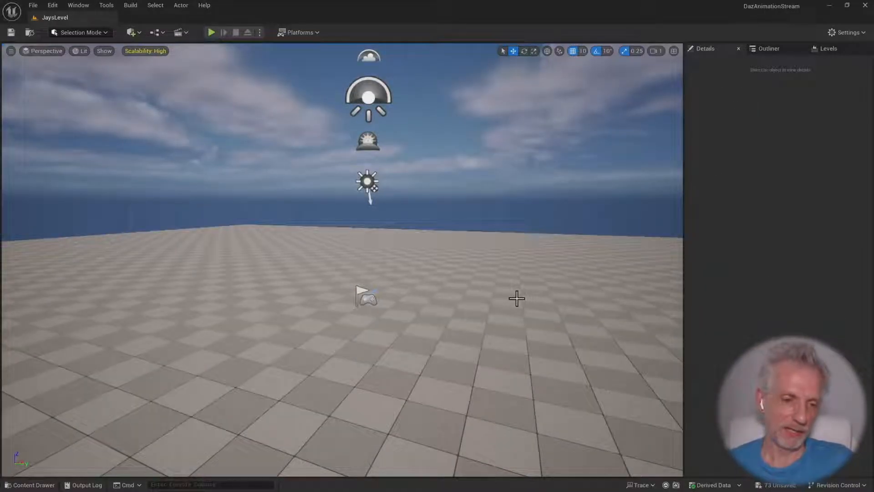
mouse_move(472, 334)
right_down()
mouse_move(494, 349)
mouse_move(471, 332)
right_up()
key(q)
scroll(494, 350, down, 1)
key(e)
key(w)
key(s)
key(ctrl+space)
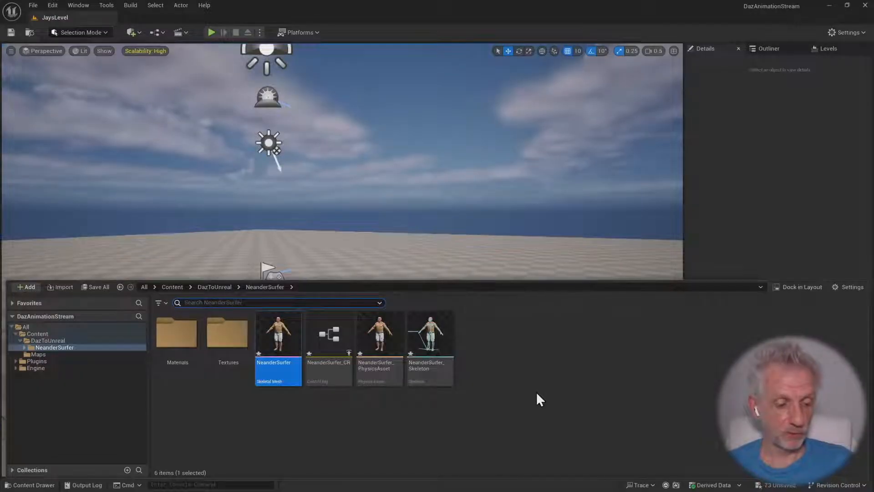
key(ctrl+shift+s)
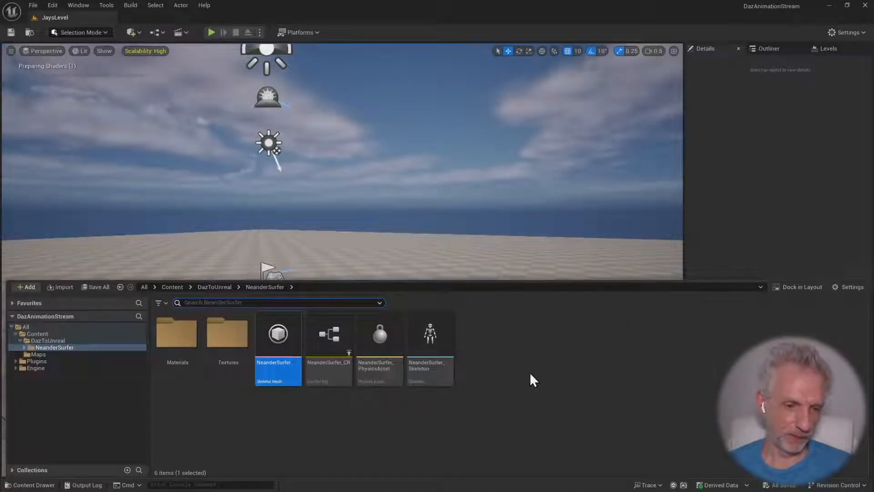
Open the NeanderSurfer skeletal mesh and dock its editor as a tab beside JaysLevel
double_click(287, 347)
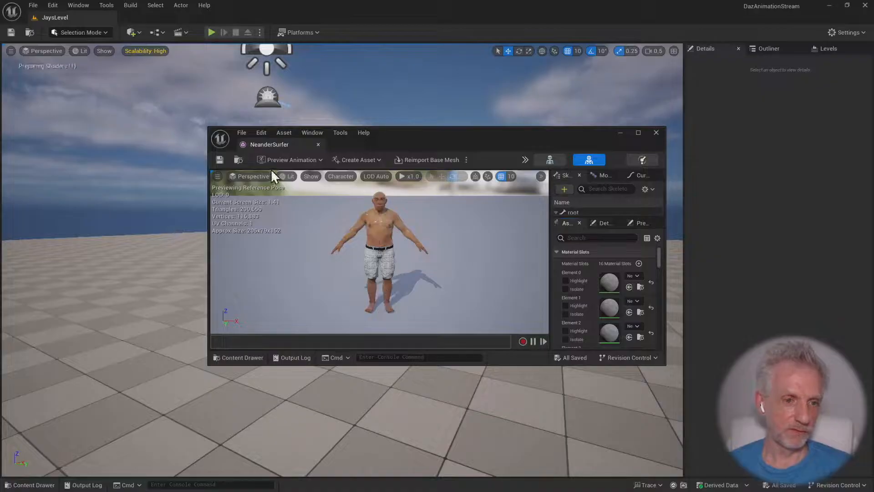
drag(269, 144, 158, 20)
Examine the NeanderSurfer mesh up close in the preview, checking the skin materials on the head and torso
right_drag(342, 183, 253, 144)
key(d)
scroll(341, 183, down, 1)
scroll(342, 183, down, 6)
key(w)
key(w)
key(e)
scroll(341, 183, down, 1)
key(q)
key(e)
key(q)
key(s)
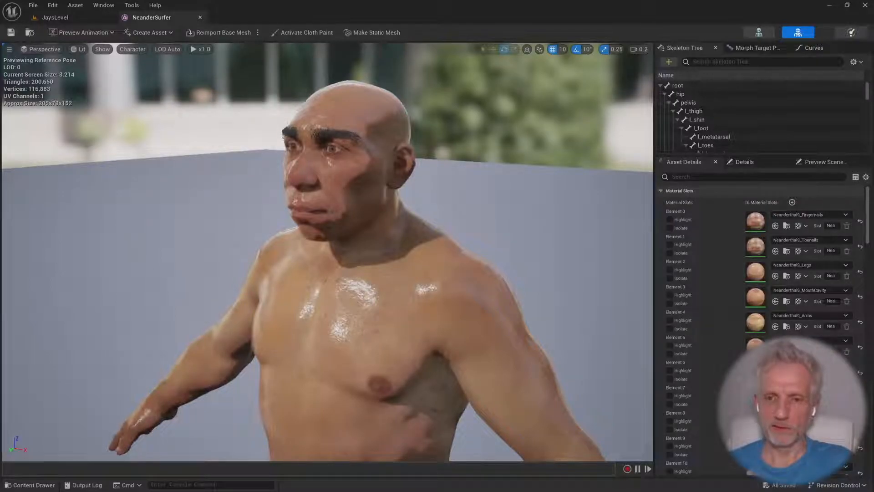
scroll(327, 251, down, 5)
scroll(328, 251, up, 1)
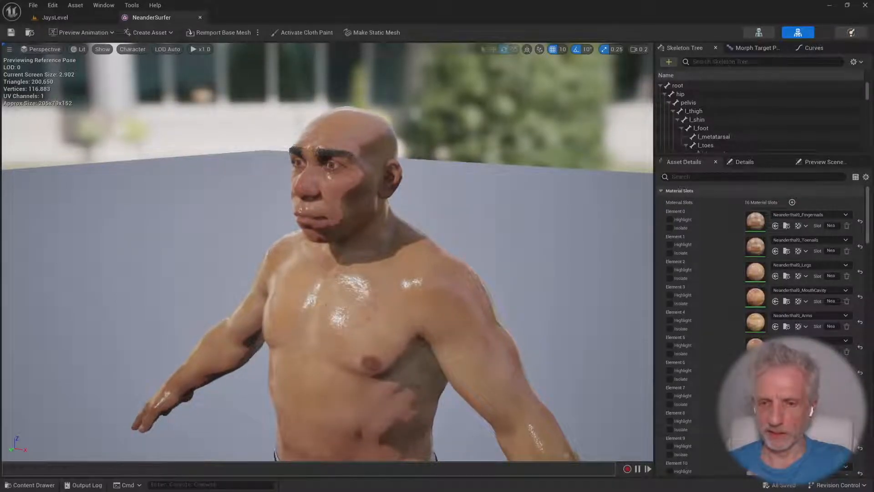
Switch back to JaysLevel and bring up the imported NeanderSurfer assets in the Content Drawer with nothing selected
scroll(371, 180, up, 2)
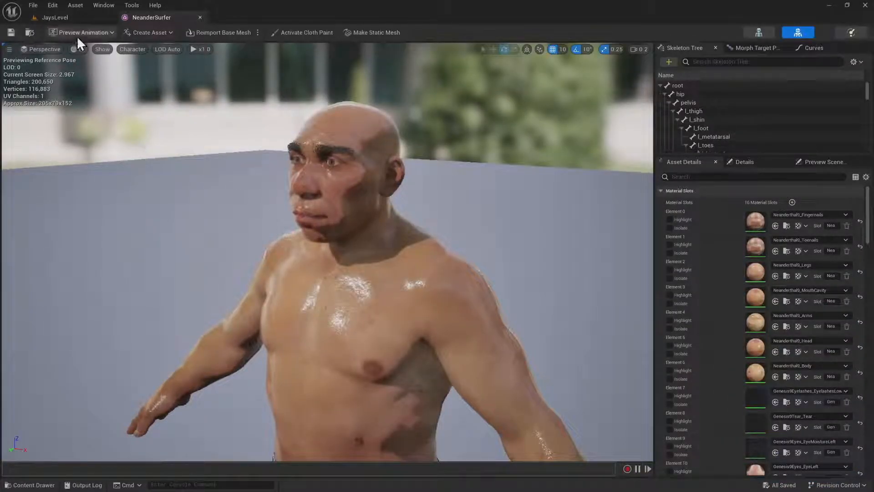
click(72, 18)
key(ctrl+space)
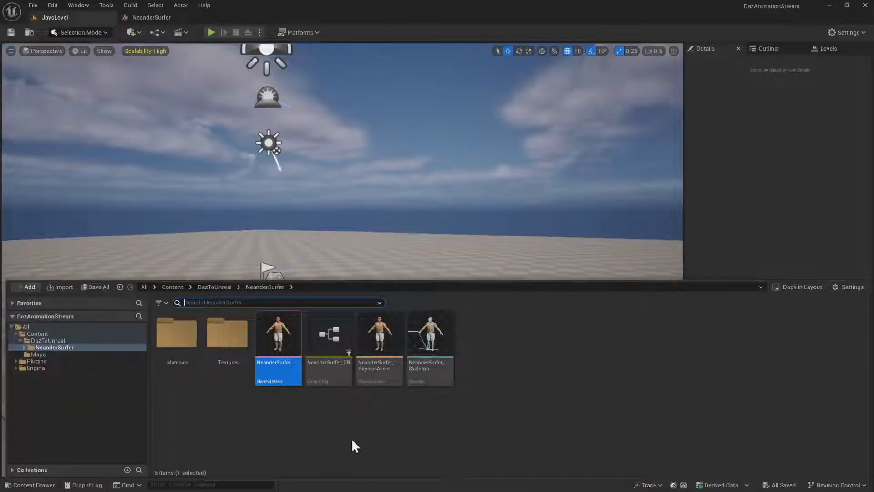
click(375, 444)
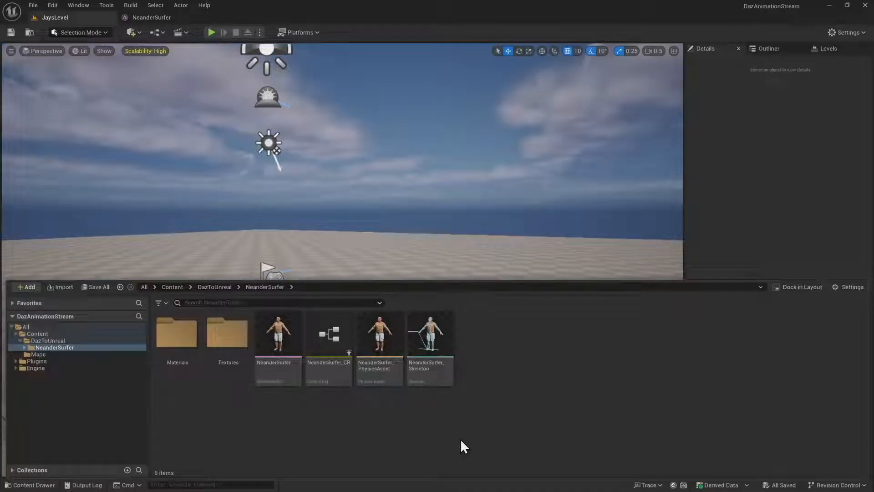
Try docking the Content Drawer in the level editor layout and close the docked Content Browser again
click(553, 90)
key(ctrl+space)
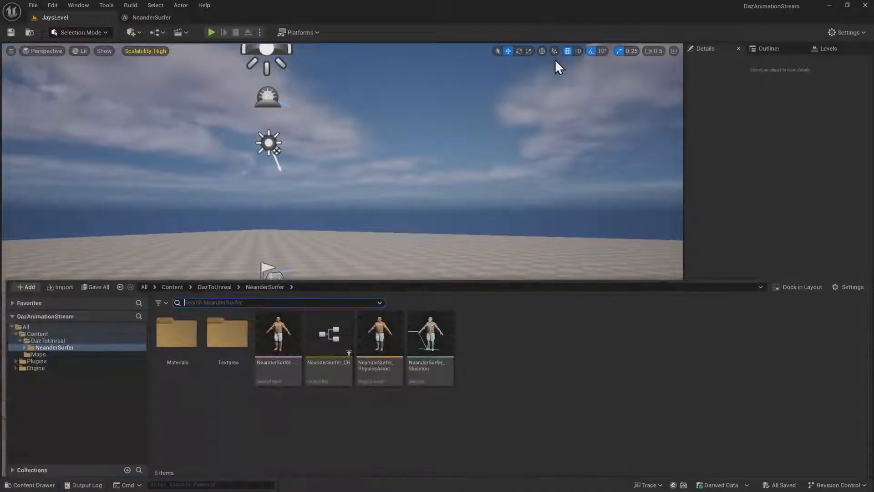
click(797, 287)
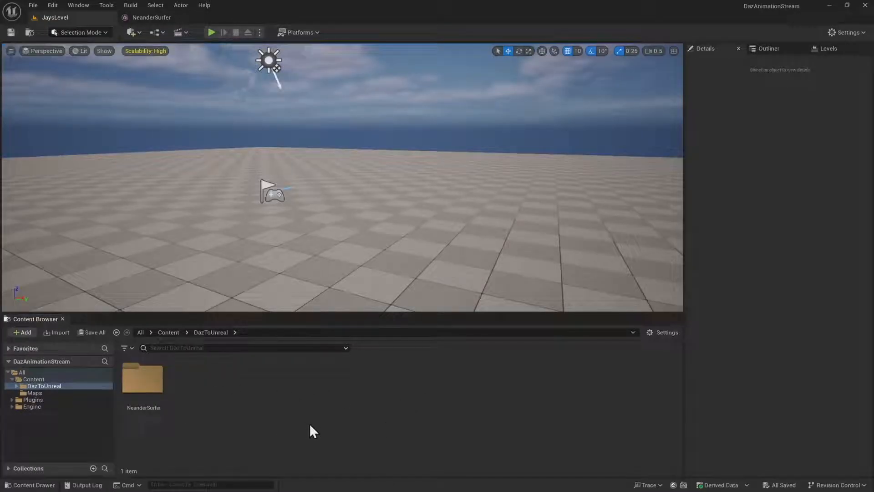
click(63, 319)
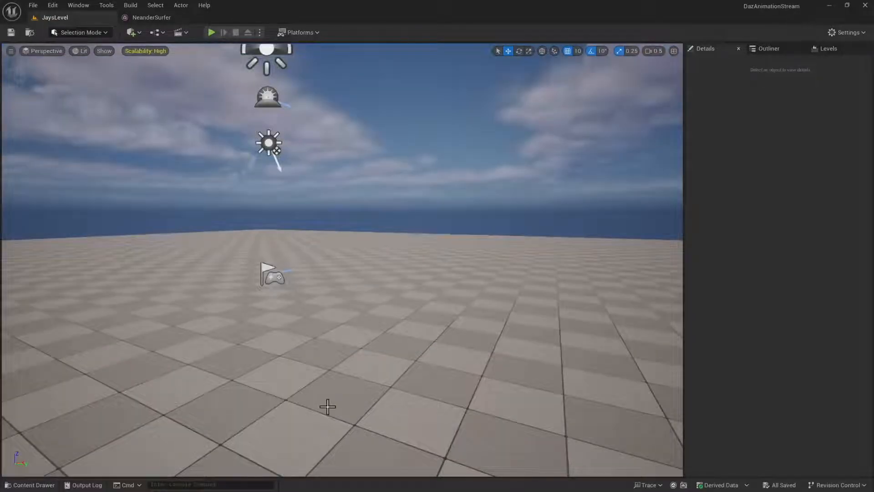
Browse the DazToUnreal folder down to NeanderSurfer and review its Materials folder, Textures folder and skeletal mesh asset
key(ctrl+space)
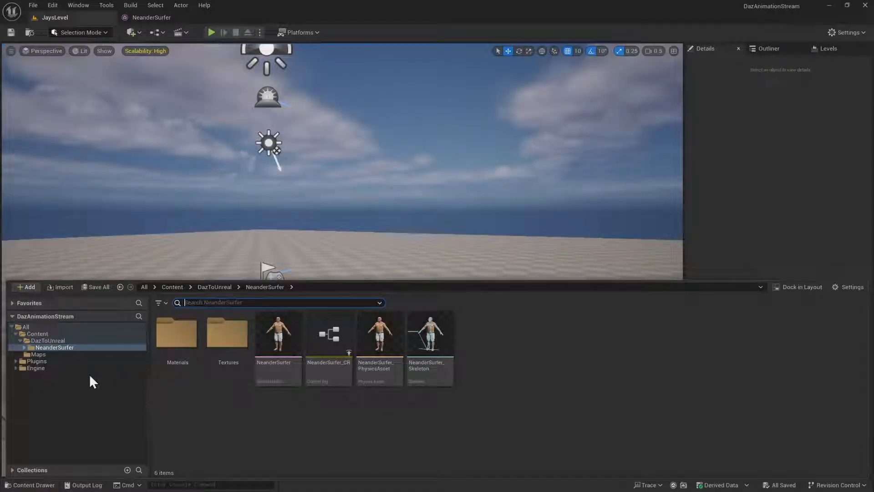
click(50, 335)
click(68, 341)
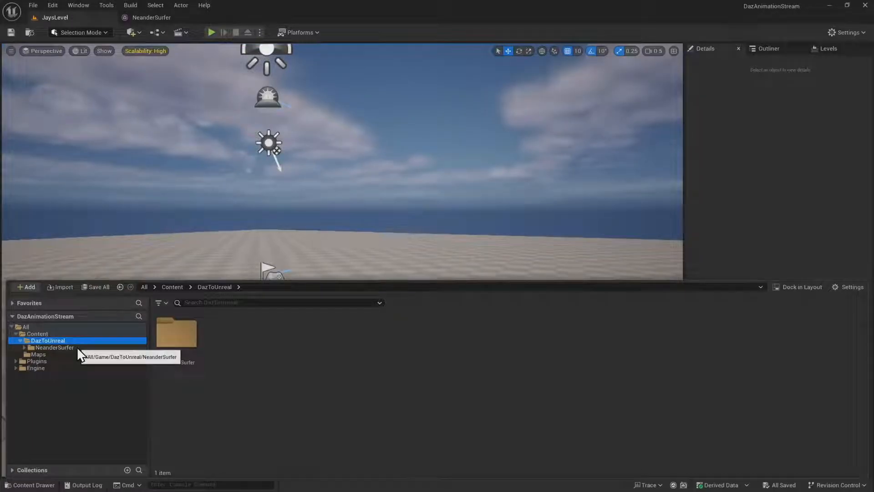
click(77, 347)
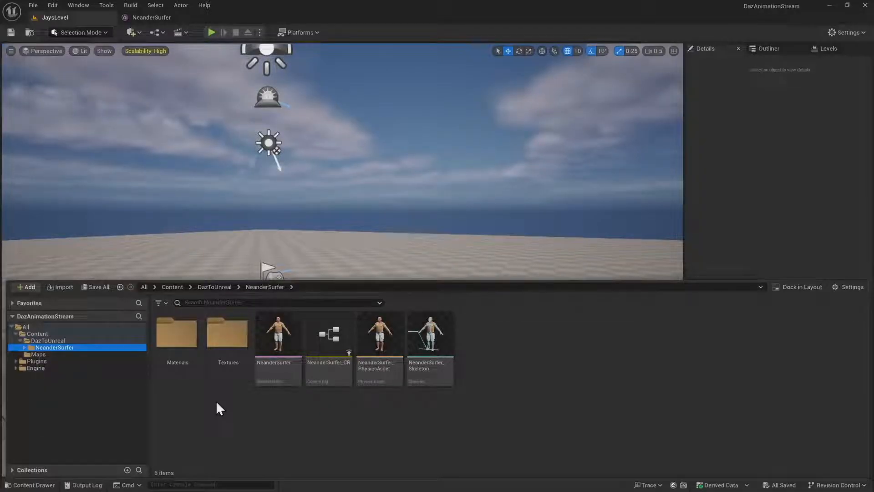
click(177, 351)
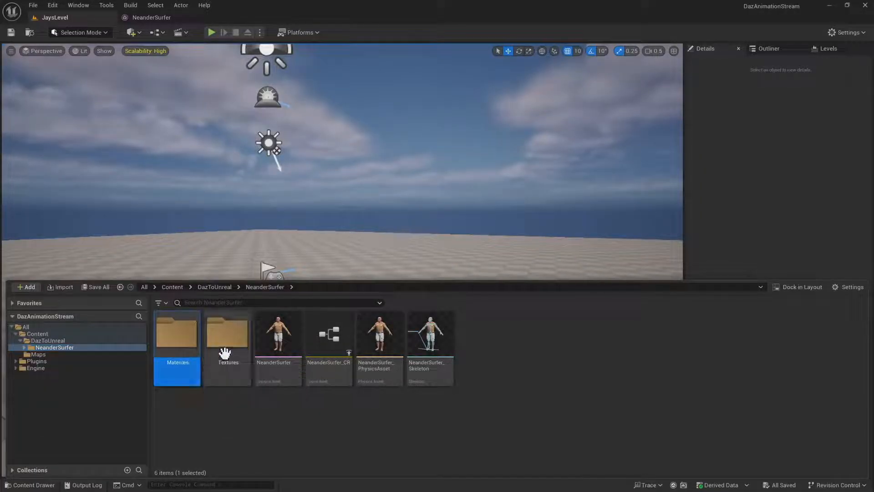
click(225, 352)
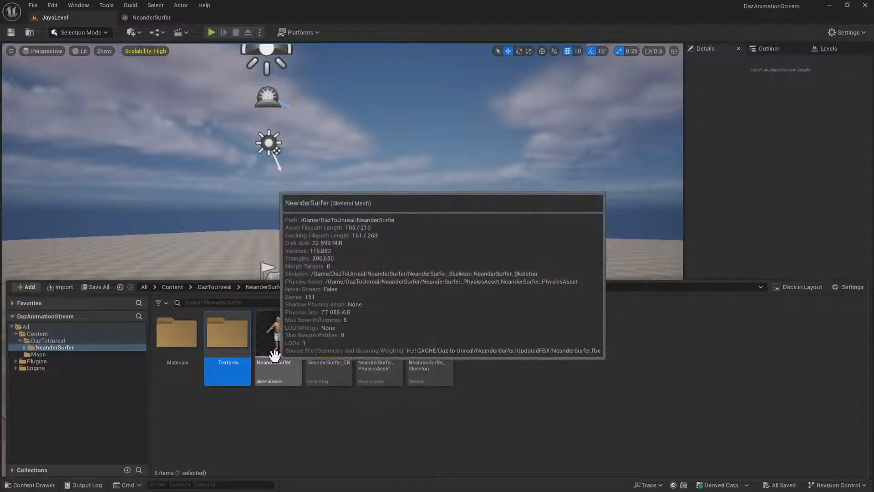
click(274, 354)
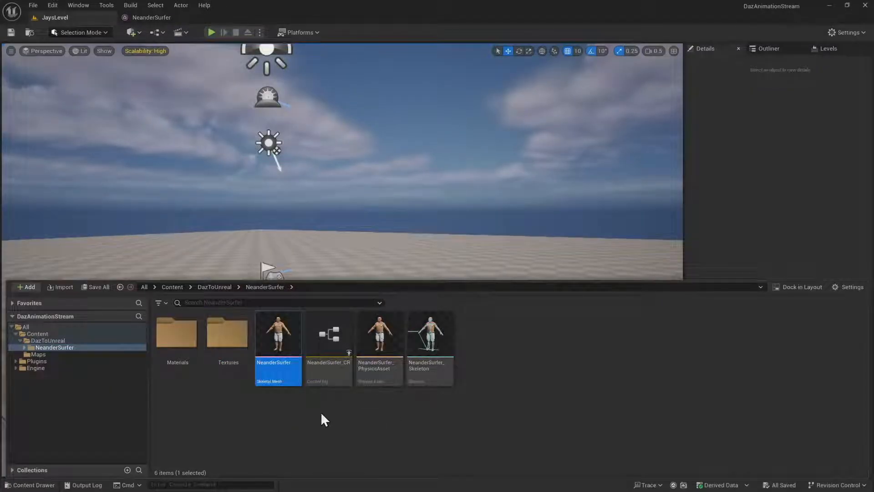
mouse_move(267, 386)
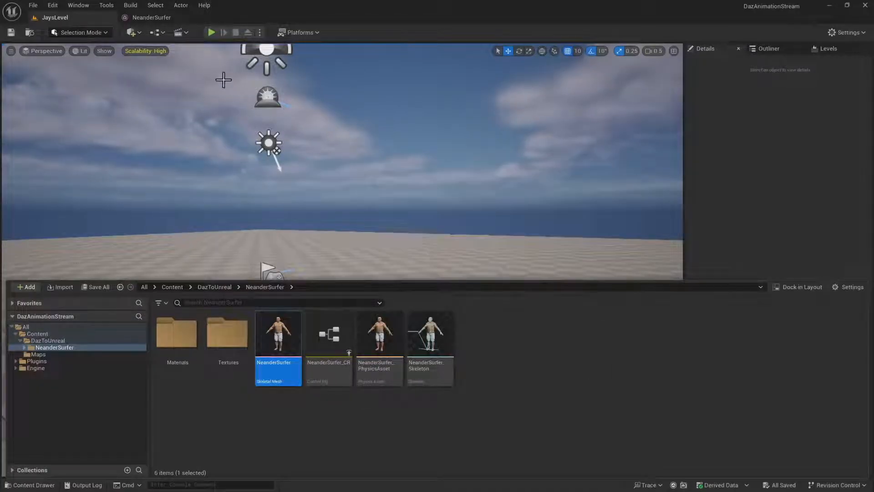
Return to the NeanderSurfer mesh editor, check its morph target list, and go back to the skeleton tree
click(174, 16)
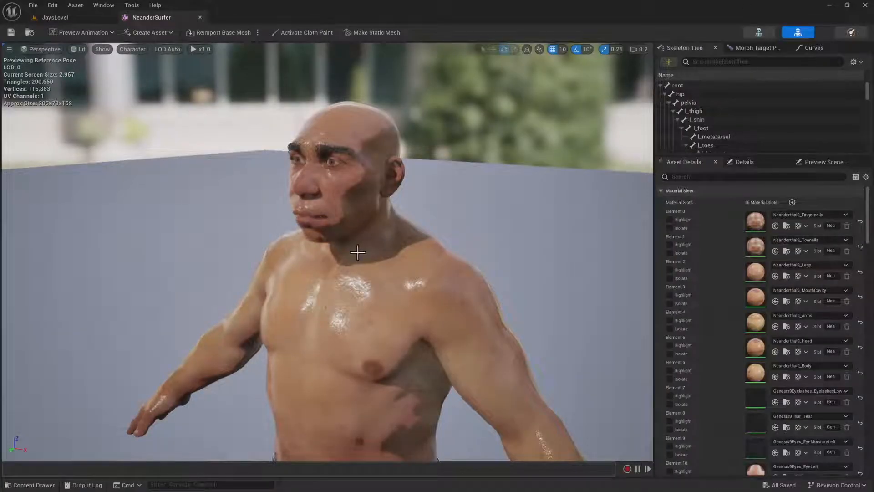
right_drag(358, 252, 364, 259)
key(s)
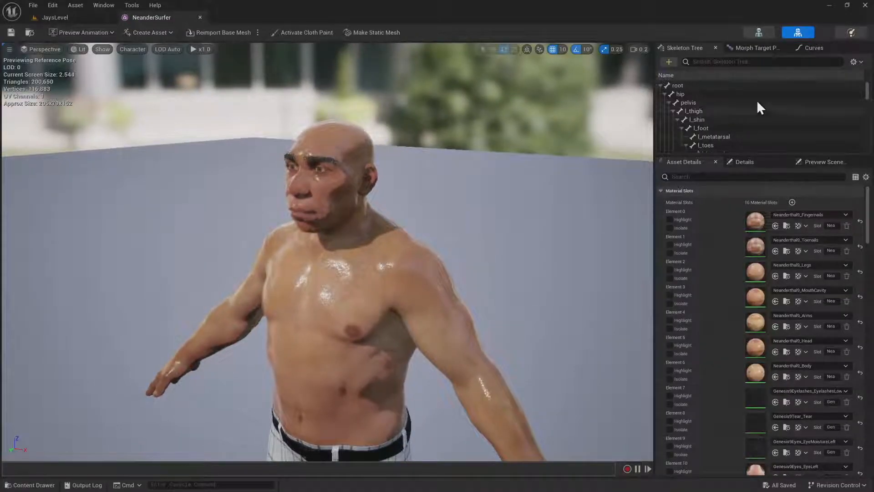
click(756, 47)
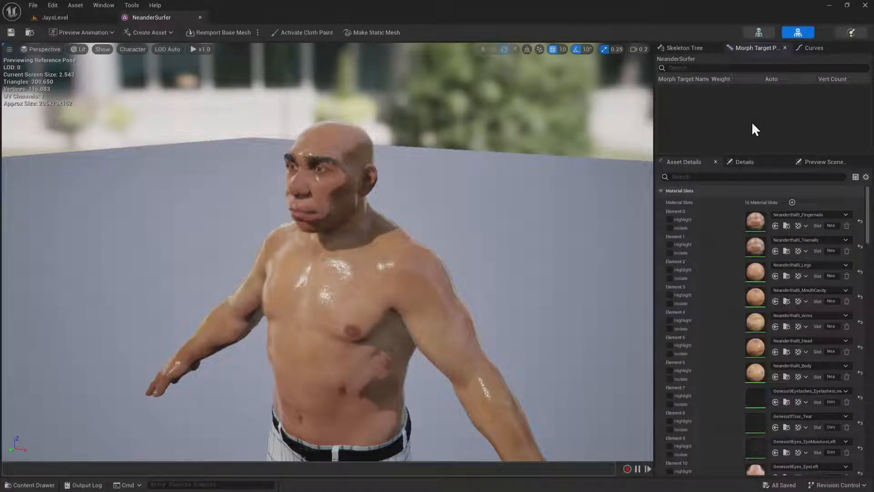
click(684, 48)
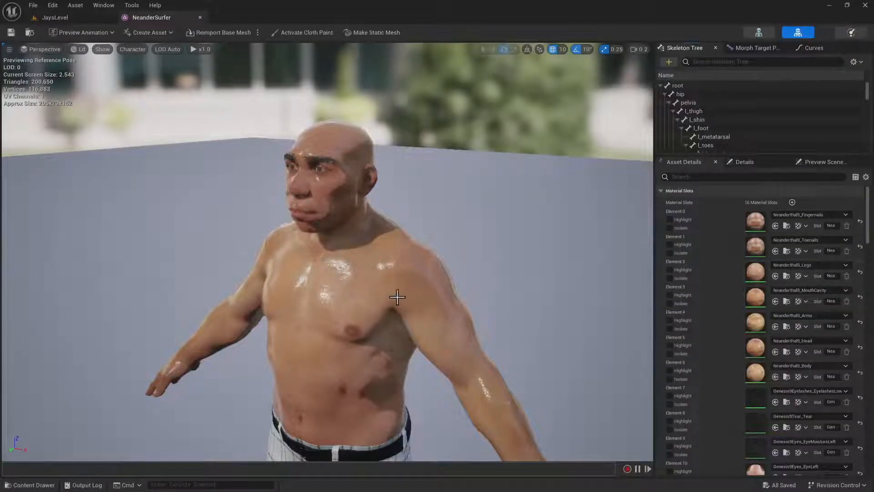
right_drag(396, 297, 384, 295)
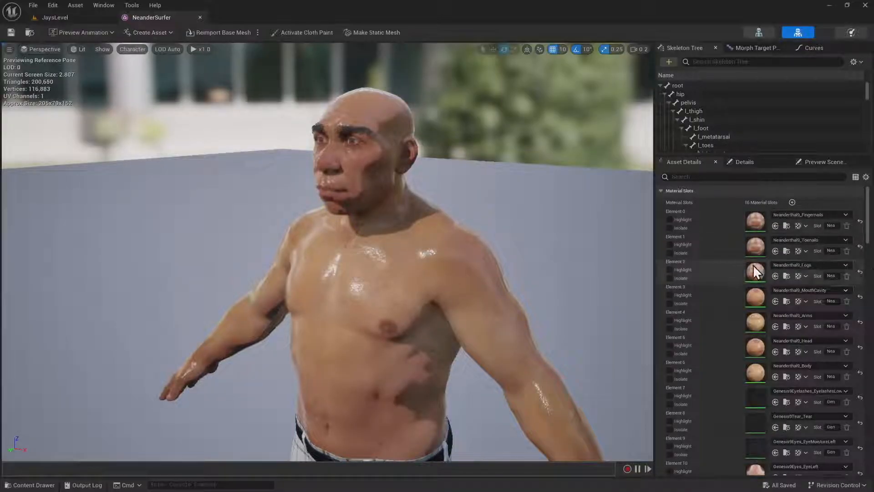
Isolate the Neanderthal9_Legs material slot to inspect the legs alone, and show the whole figure again
click(670, 278)
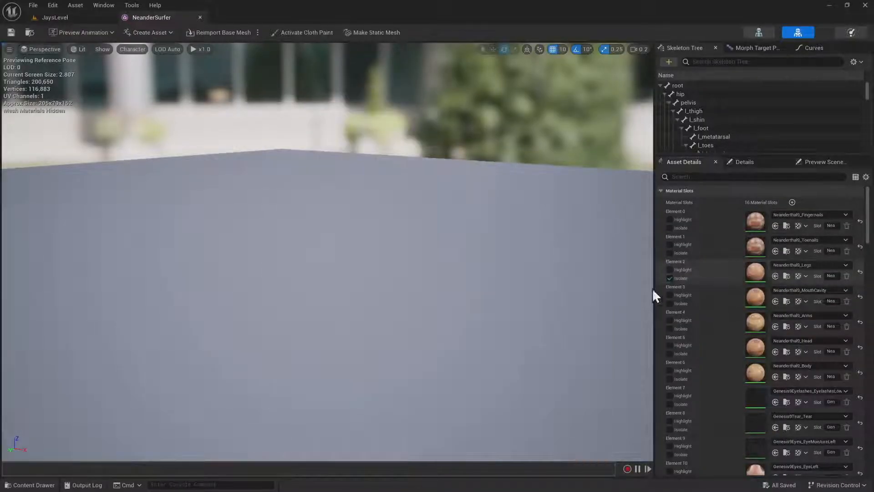
right_drag(501, 292, 549, 366)
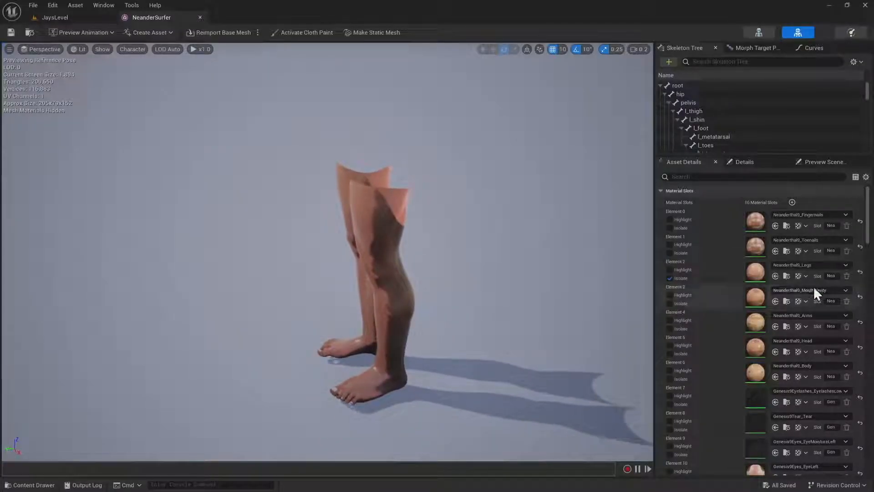
click(670, 278)
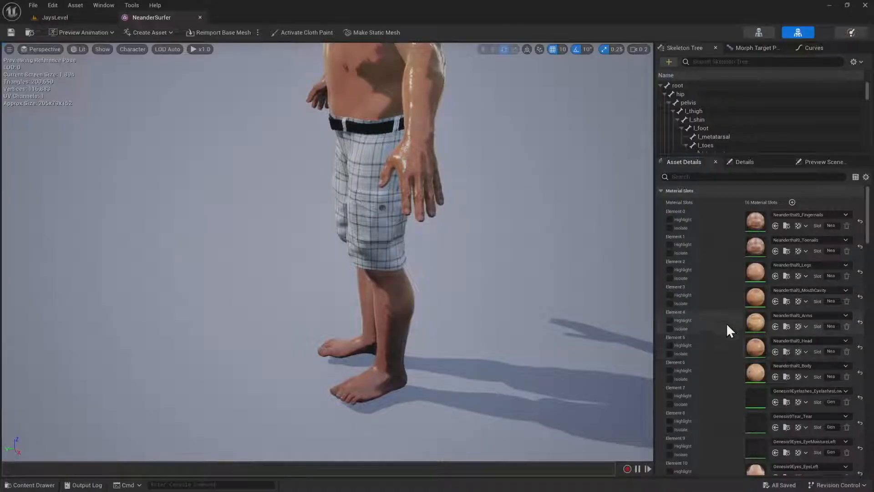
Highlight and isolate the Neanderthal9_Head material slot, inspect the head up close, and restore the full figure
click(669, 346)
right_drag(570, 269, 578, 196)
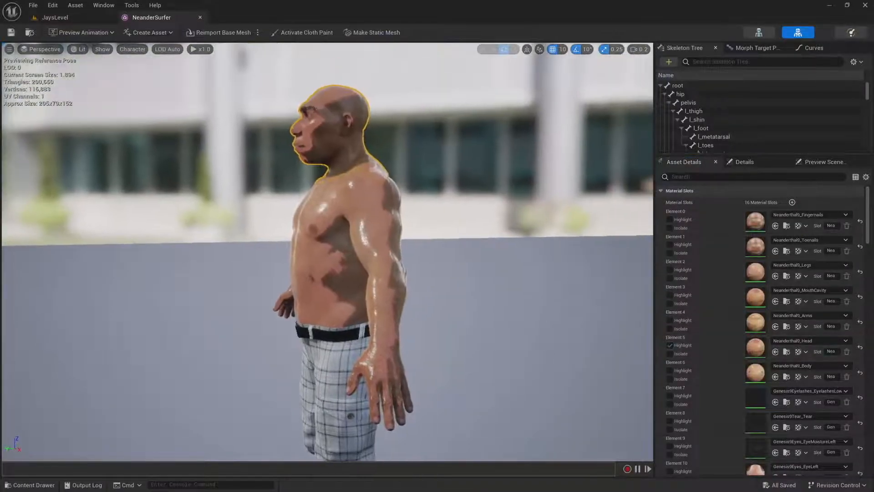
click(669, 354)
click(669, 345)
right_drag(569, 269, 616, 334)
key(e)
key(w)
key(a)
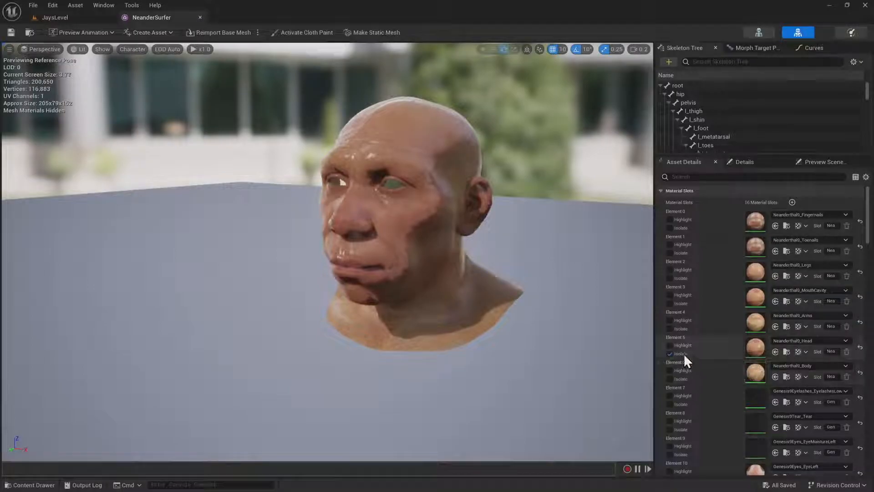
click(669, 354)
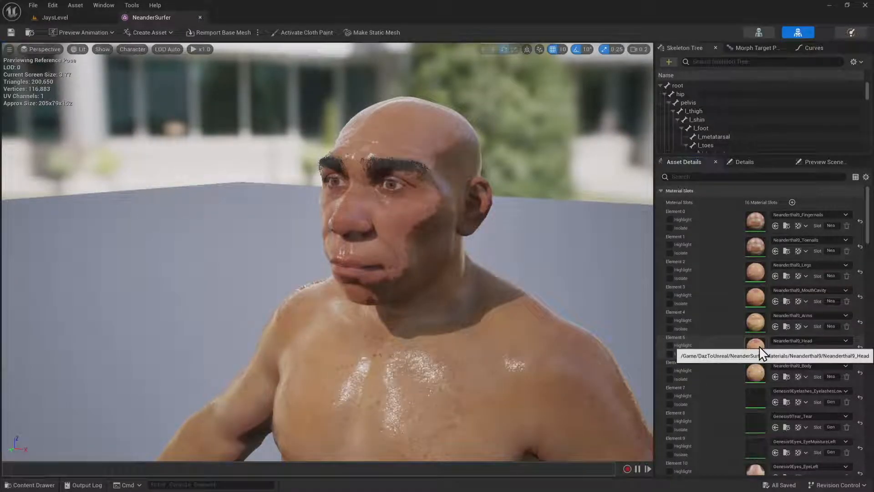
Open the Neanderthal9_Head material instance and enable the Roughness Multiplier override among its global scalar parameters
double_click(759, 346)
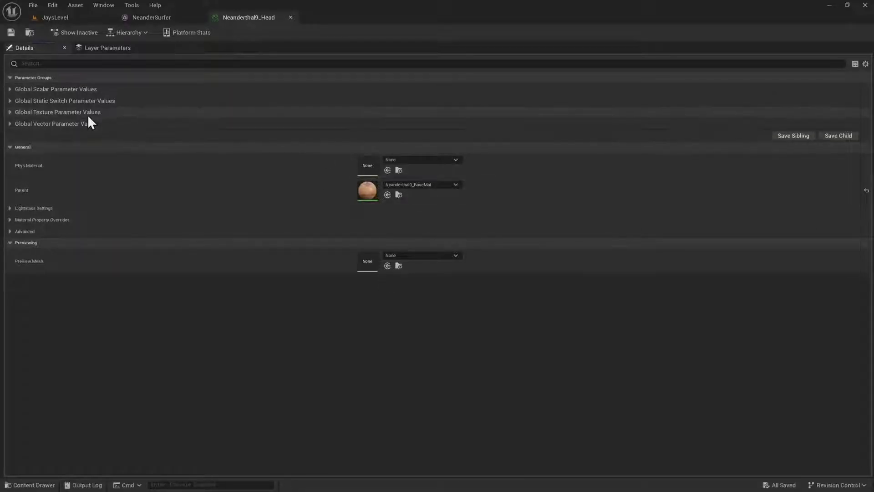
click(9, 90)
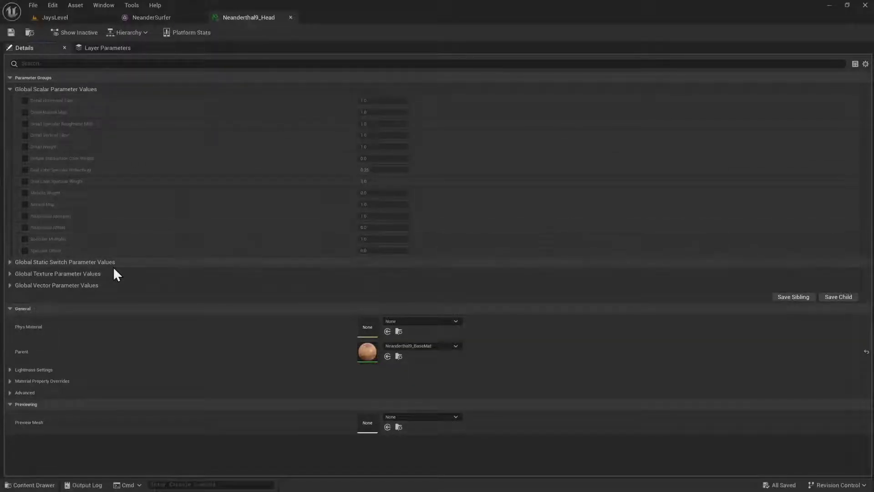
click(24, 216)
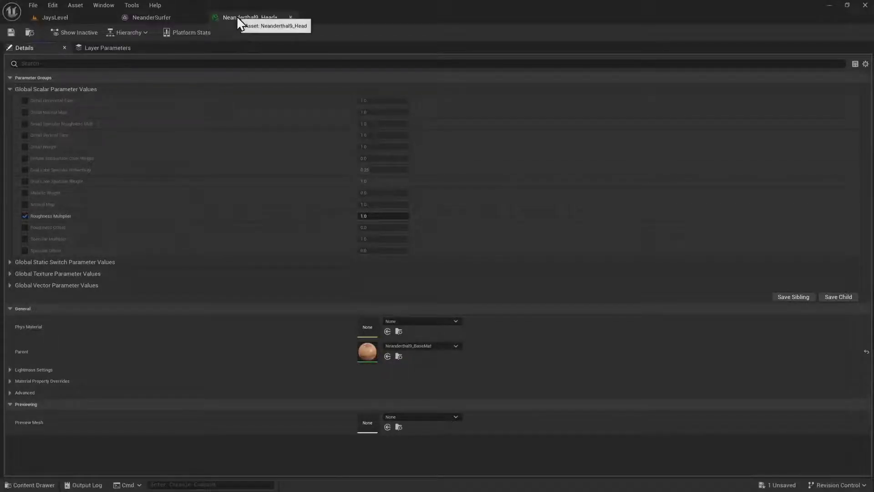
Float the Neanderthal9_Head material editor as a separate window beside the mesh preview, keeping the figure's head in view
drag(237, 16, 540, 89)
drag(610, 279, 618, 448)
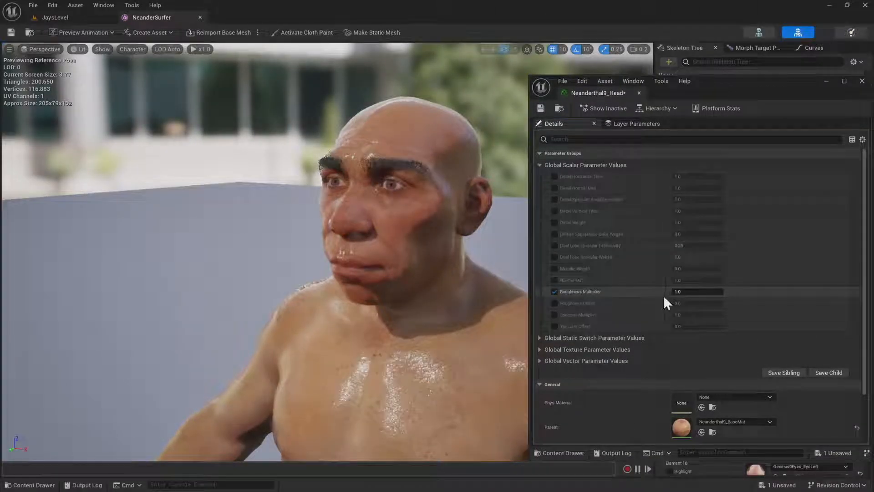
right_drag(451, 295, 479, 295)
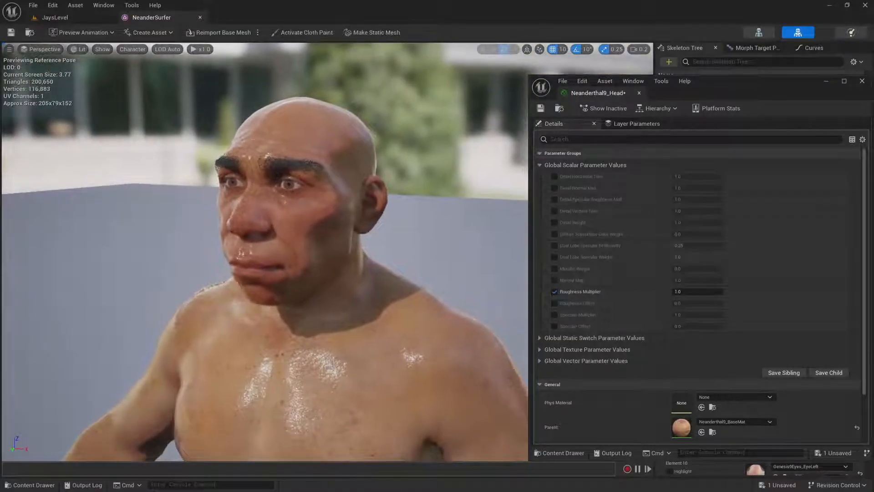
Try a Roughness Multiplier of 10 on the head material and inspect the skin shine on the face
click(690, 292)
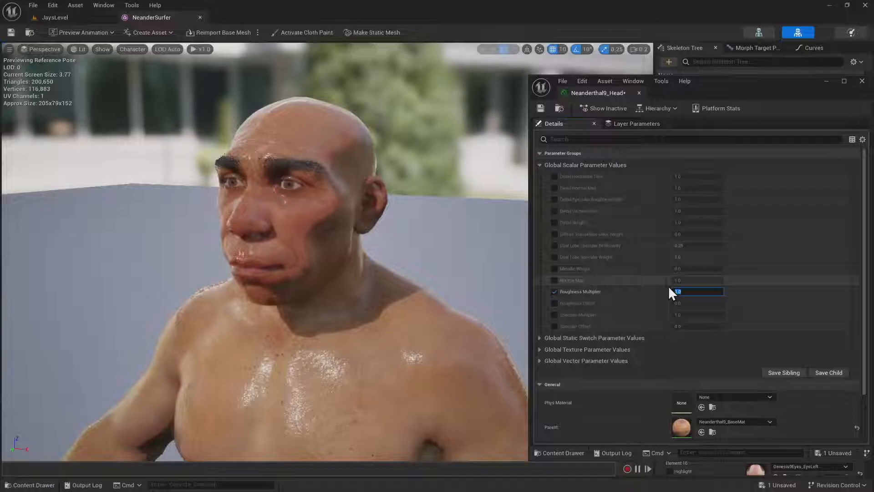
text(10)
key(Return)
mouse_move(431, 252)
right_down()
mouse_move(412, 251)
mouse_move(428, 257)
right_up()
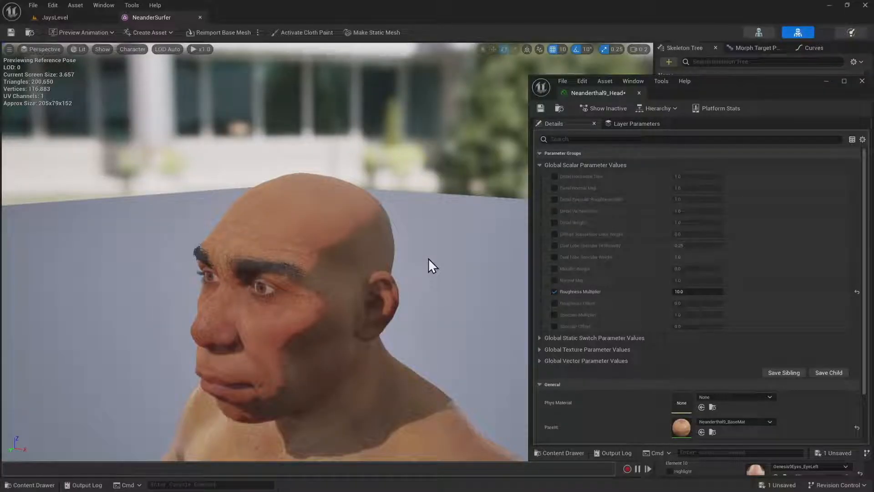
mouse_move(428, 258)
right_down()
mouse_move(415, 269)
mouse_move(429, 262)
right_up()
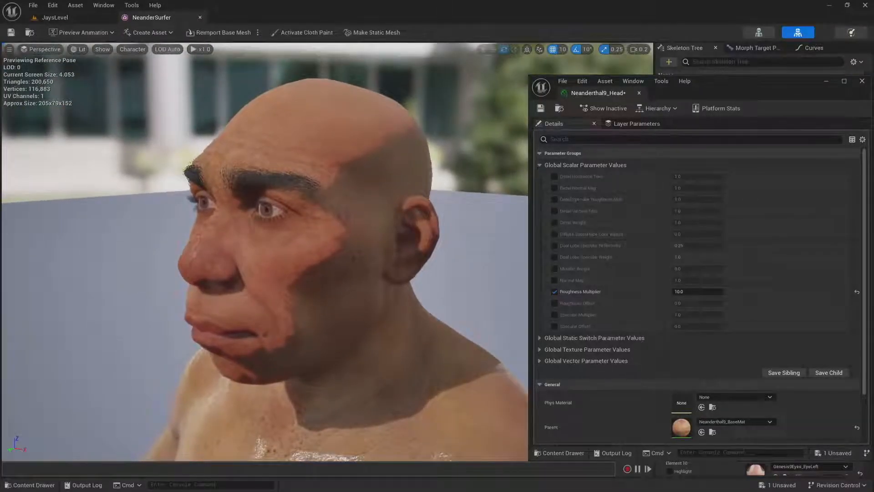
Set the head material's Roughness Multiplier to 5.0 and check the face up close
text(5.0)
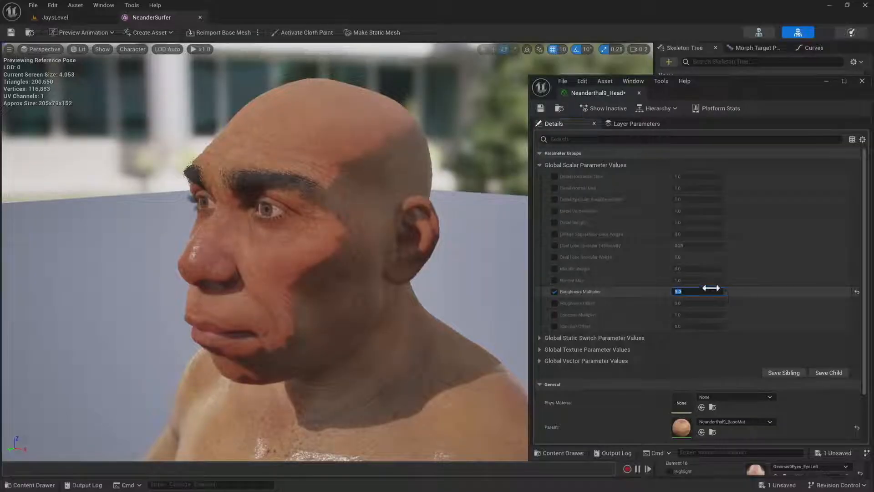
key(Return)
scroll(328, 252, up, 5)
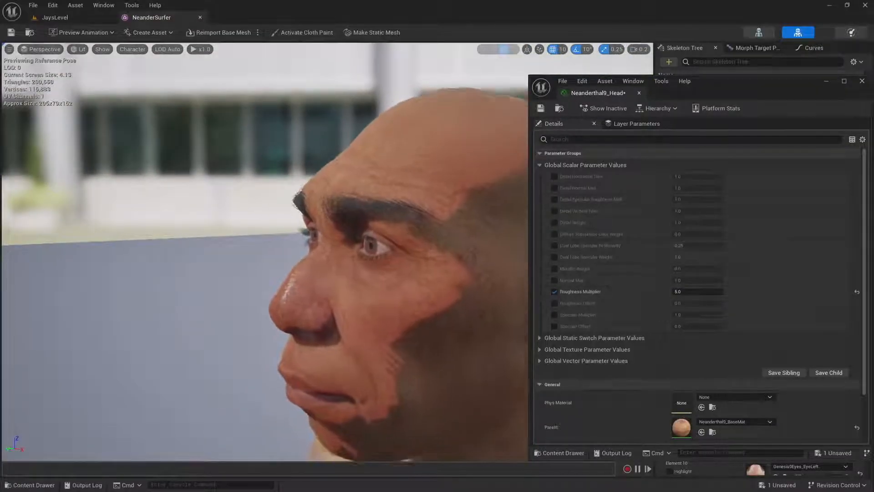
scroll(328, 252, down, 5)
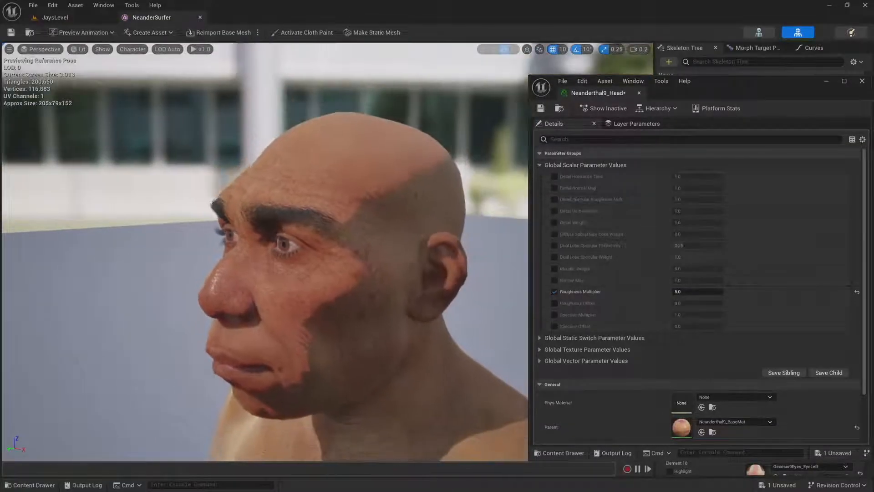
Reset the head material's Roughness Multiplier to its default and disable its override
right_drag(328, 252, 451, 261)
mouse_move(328, 252)
right_down()
mouse_move(337, 273)
mouse_move(330, 293)
mouse_move(360, 289)
mouse_move(324, 249)
right_up()
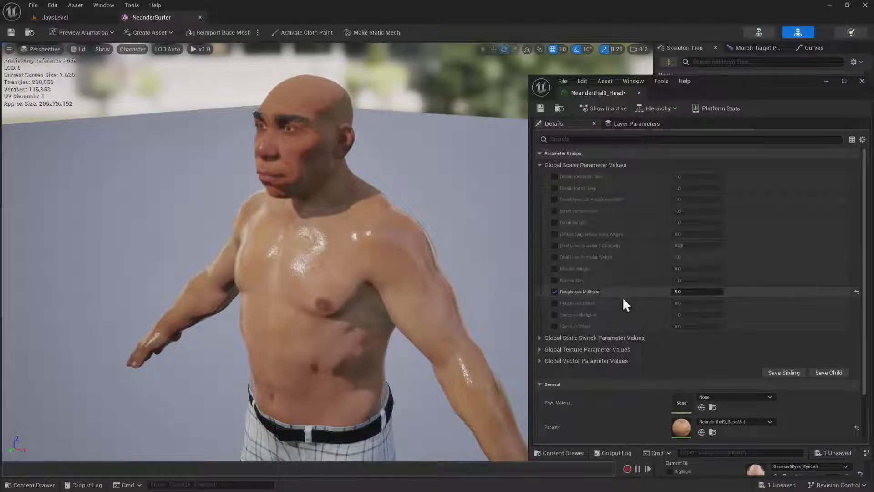
click(857, 291)
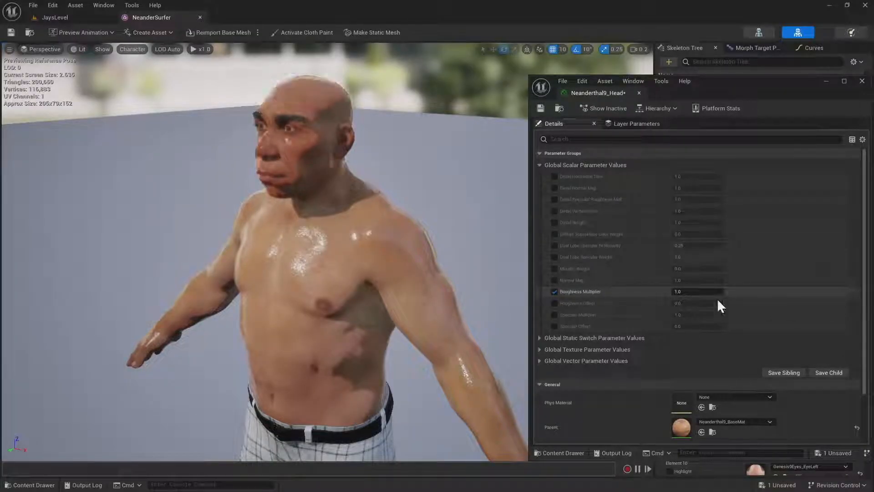
click(554, 291)
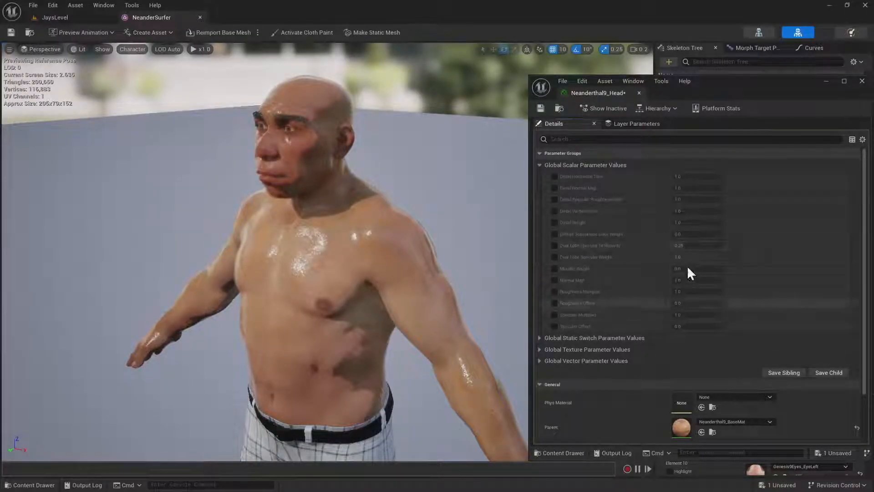
Open the parent material Neanderthal9_BaseMat in place of the head material and float its editor beside the figure preview
drag(700, 77, 714, 18)
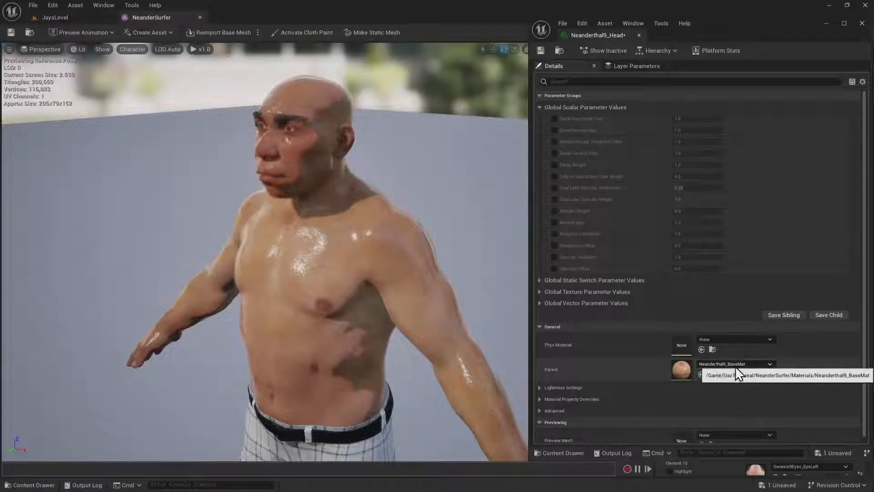
double_click(681, 369)
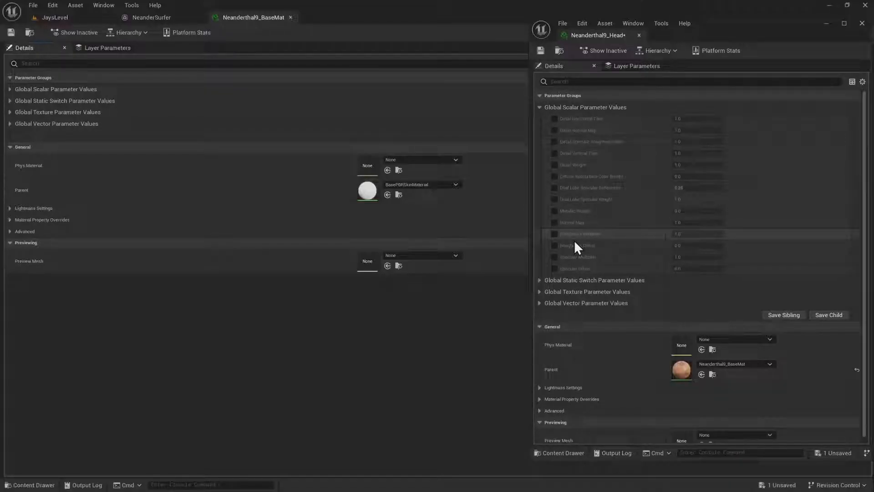
click(639, 35)
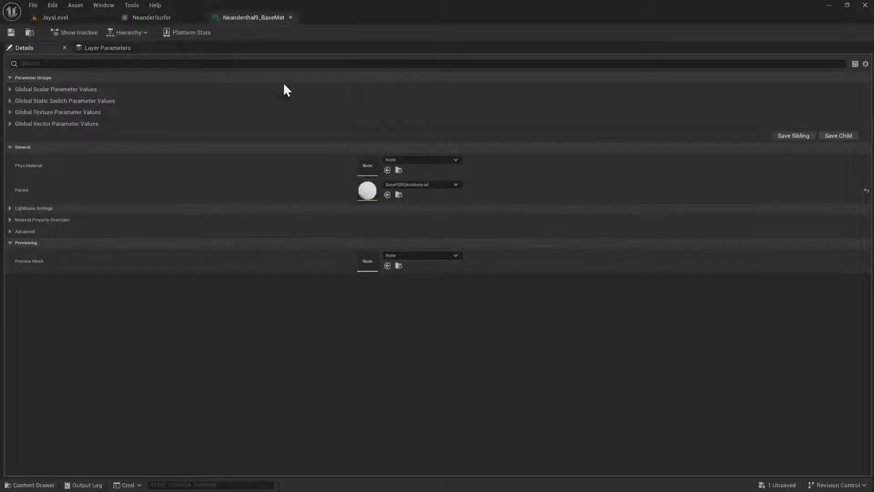
drag(245, 18, 535, 119)
drag(647, 321, 647, 457)
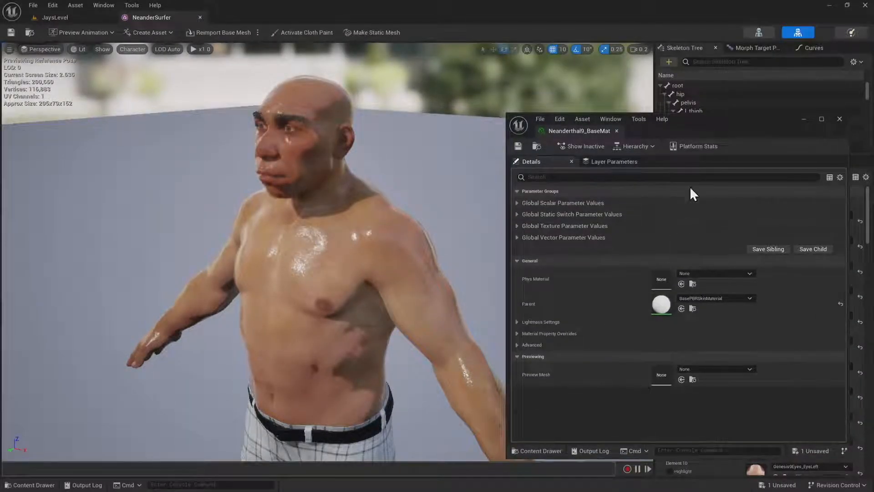
drag(706, 122, 701, 78)
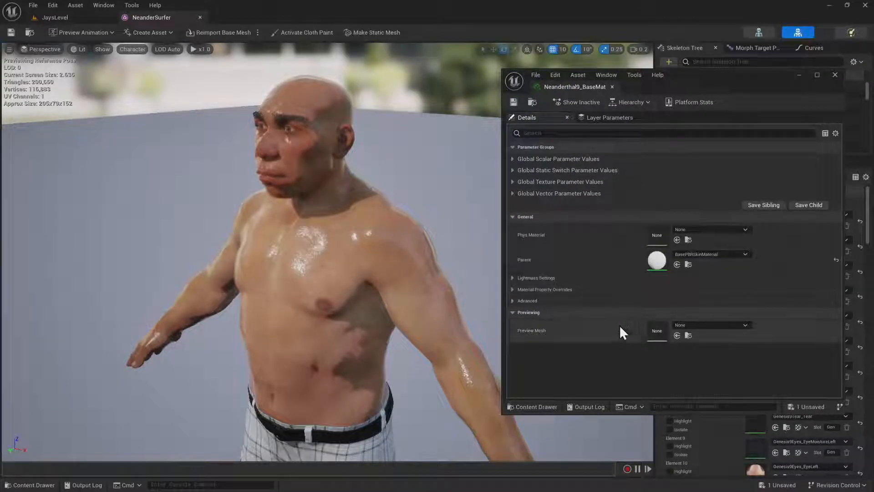
Enable the Roughness Multiplier override in Neanderthal9_BaseMat's global scalar parameters, set it to 5, and inspect the upper body's shine
click(512, 159)
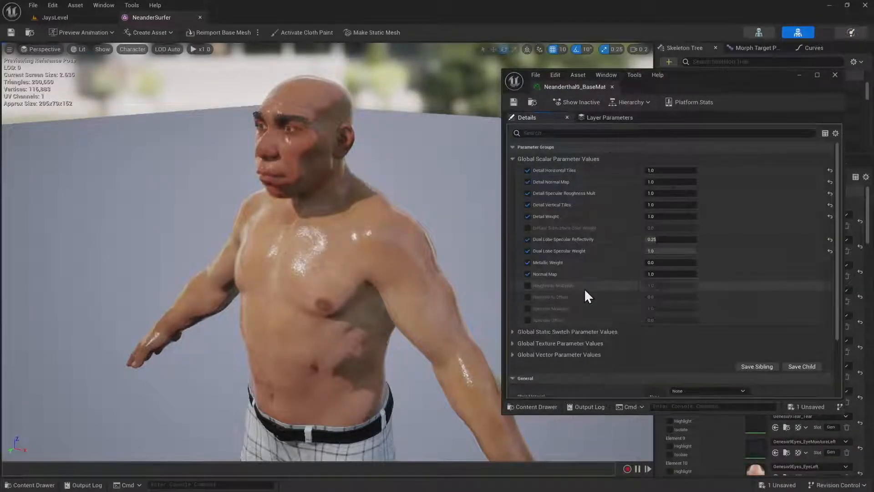
click(528, 286)
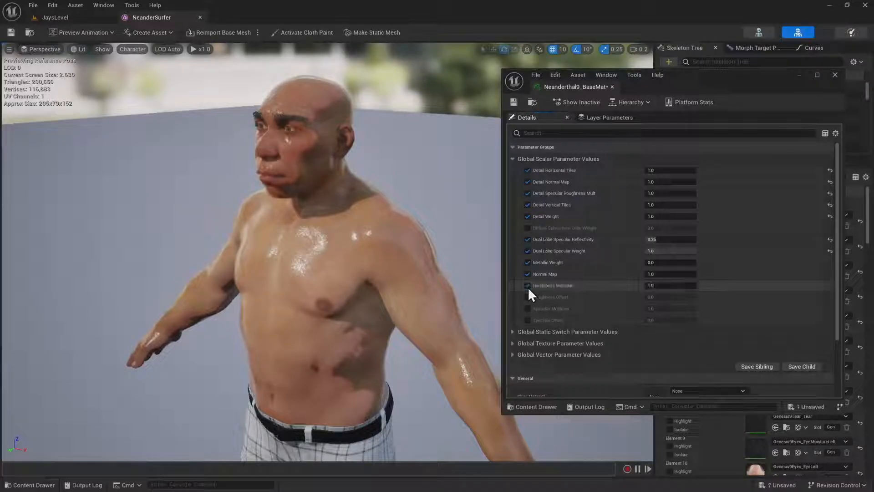
text(5)
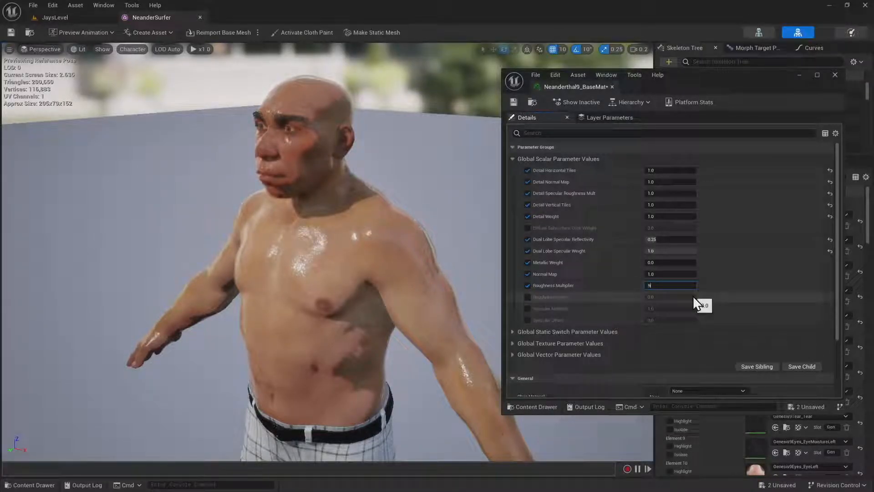
key(Return)
right_drag(316, 232, 296, 197)
key(w)
key(d)
Try a base material Roughness Multiplier of 4, set it to 3.0, and check the skin from several angles
drag(656, 285, 737, 291)
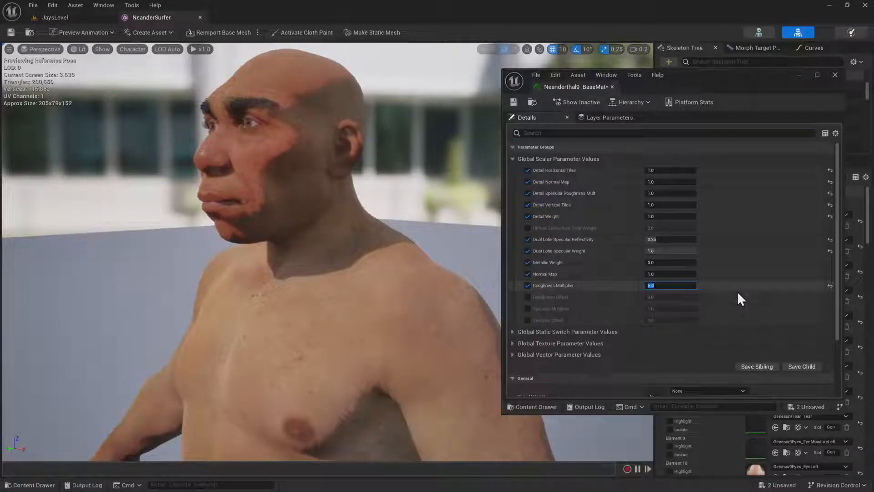
text(4)
key(Return)
text(3)
key(Return)
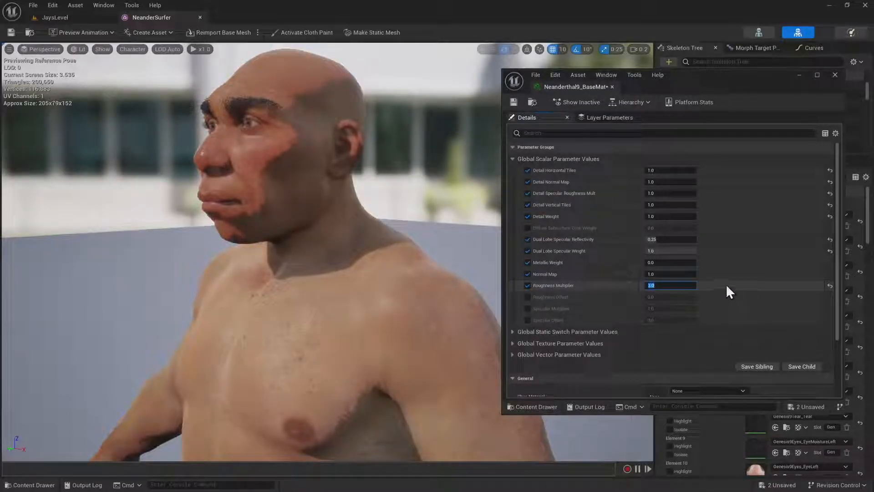
right_drag(337, 219, 294, 228)
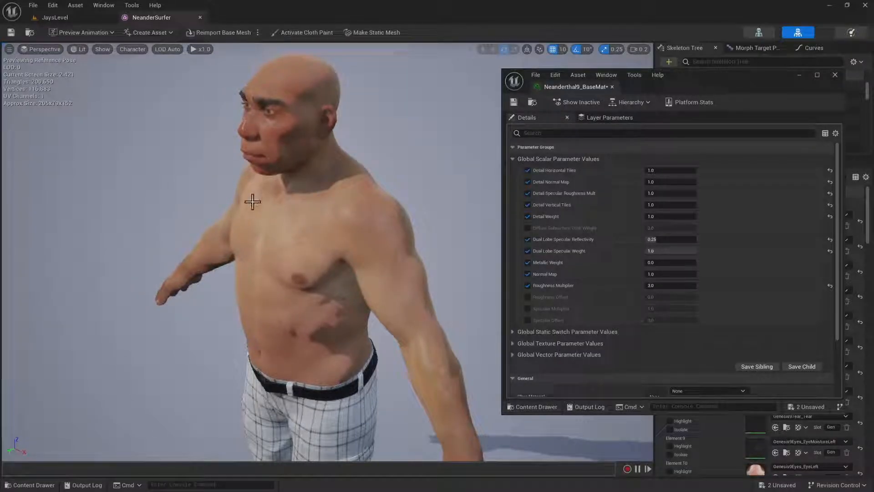
mouse_move(253, 202)
right_down()
mouse_move(253, 194)
mouse_move(256, 250)
mouse_move(257, 205)
right_up()
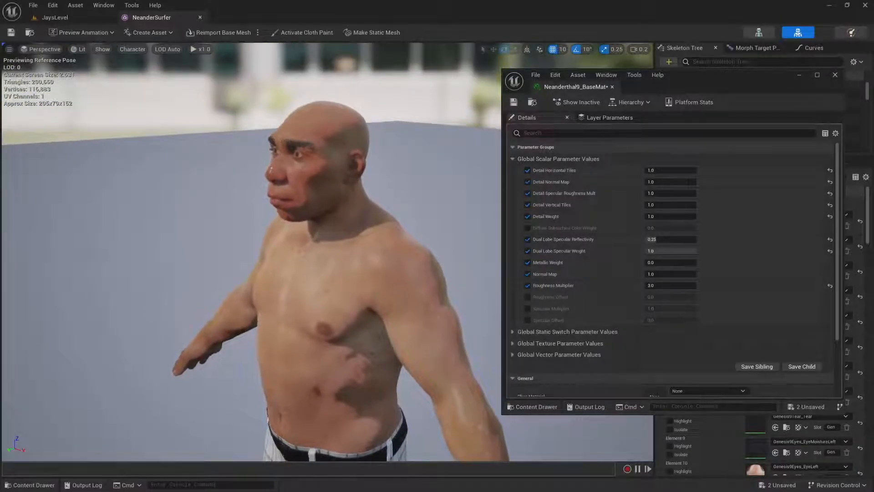
Close the base material and NeanderSurfer mesh editors and place the NeanderSurfer skeletal mesh in JaysLevel
click(834, 75)
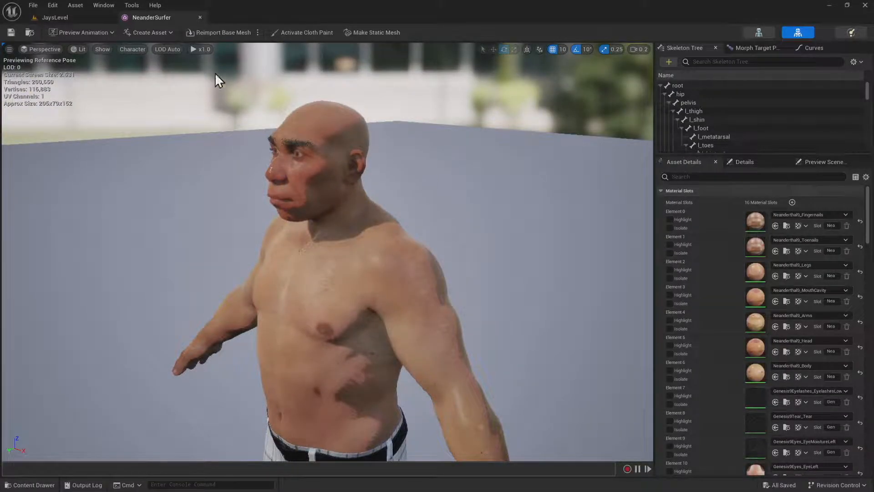
click(199, 17)
mouse_move(346, 275)
right_down()
mouse_move(353, 292)
mouse_move(345, 273)
right_up()
key(ctrl+space)
drag(282, 350, 324, 362)
Examine the placed surfer's skin shine up close under the level's existing lighting
mouse_move(356, 364)
right_down()
mouse_move(339, 349)
mouse_move(338, 370)
mouse_move(351, 379)
right_up()
key(w)
key(s)
key(e)
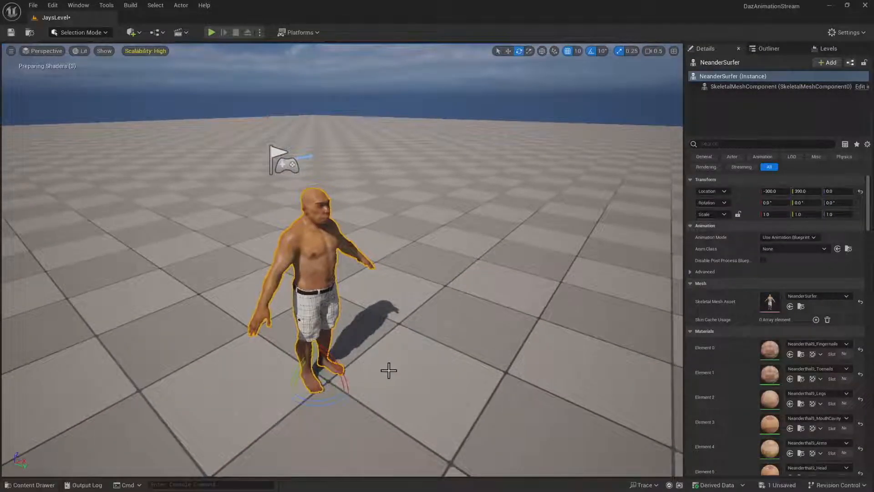
drag(354, 369, 348, 398)
mouse_move(349, 398)
right_down()
mouse_move(369, 383)
mouse_move(385, 387)
mouse_move(371, 377)
mouse_move(365, 391)
mouse_move(360, 385)
right_up()
key(w)
scroll(369, 383, down, 2)
key(s)
key(e)
key(q)
key(d)
Delete the DirectionalLight actor from the level's Lighting folder
click(765, 48)
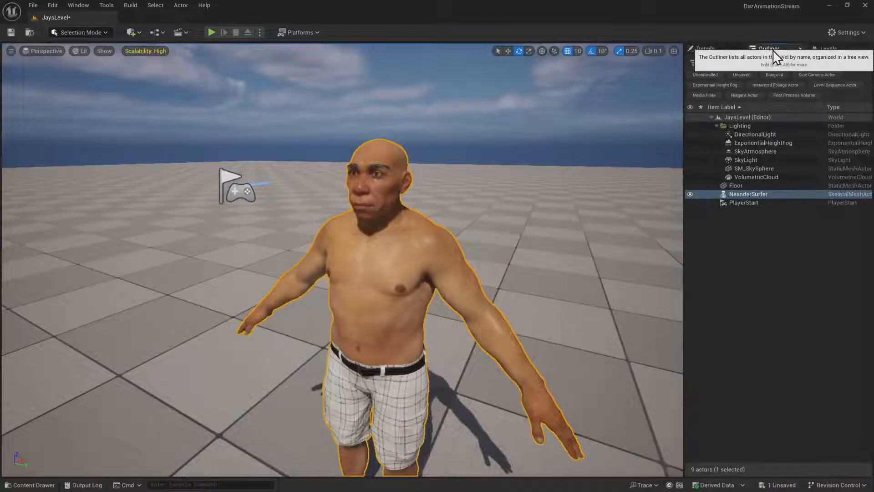
click(778, 135)
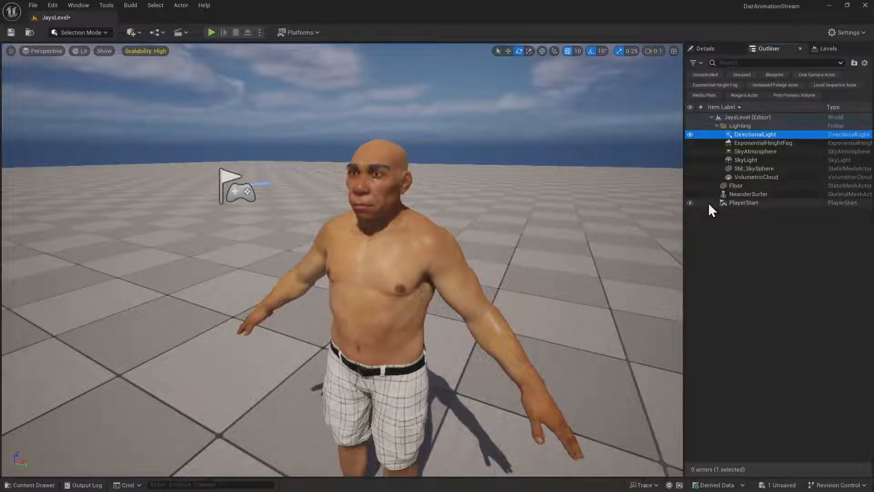
key(Delete)
key(s)
scroll(538, 221, up, 3)
right_drag(539, 221, 539, 193)
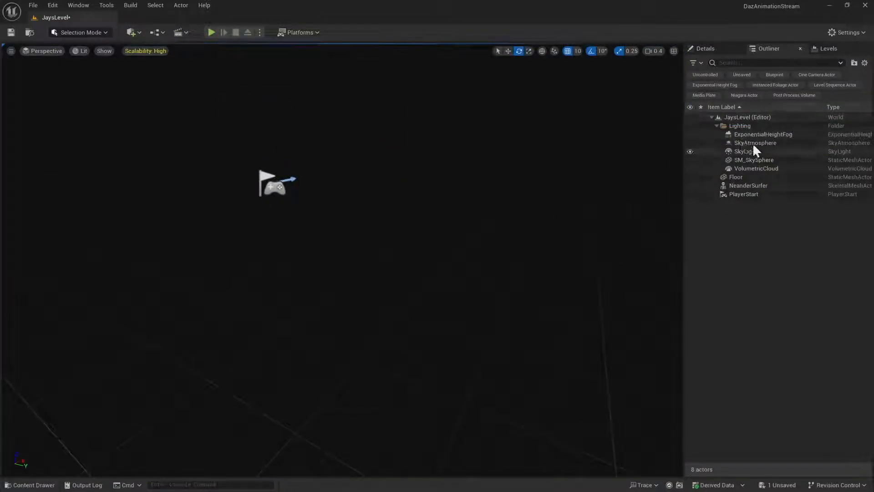
Add a Spot Light to the level and raise it straight up above the figure's head
click(132, 32)
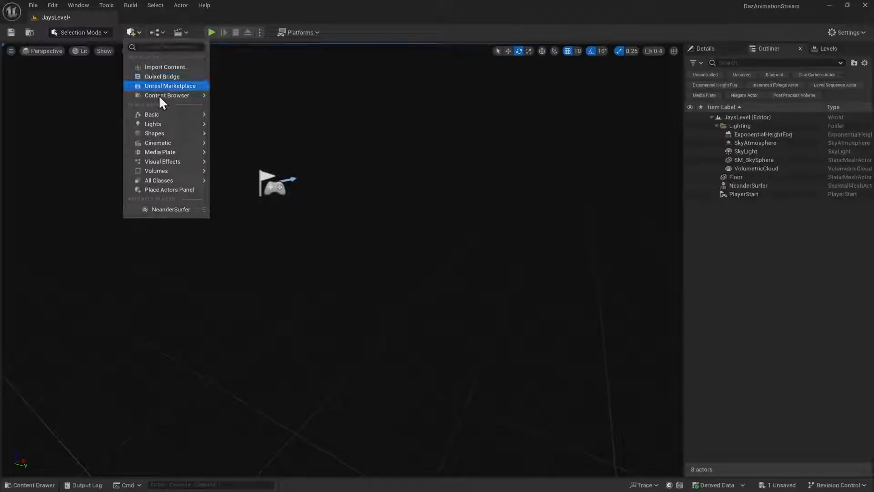
mouse_move(172, 126)
click(252, 147)
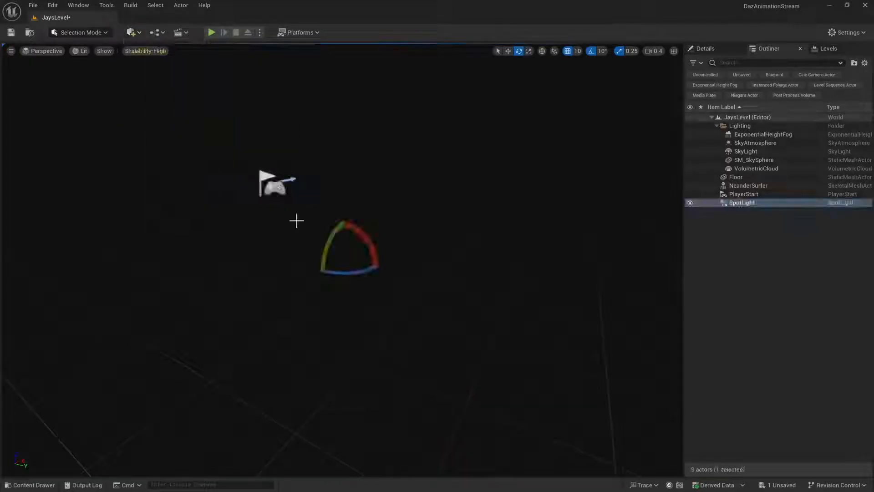
right_drag(296, 221, 297, 221)
key(s)
key(w)
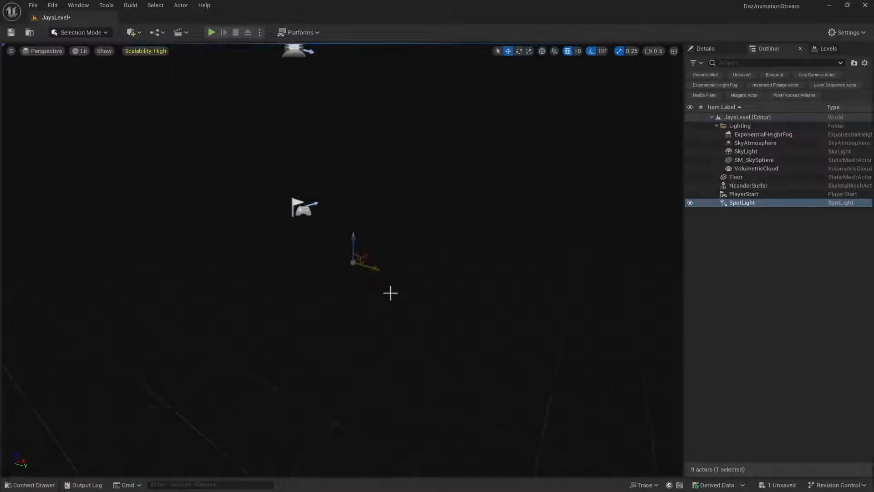
drag(354, 239, 355, 94)
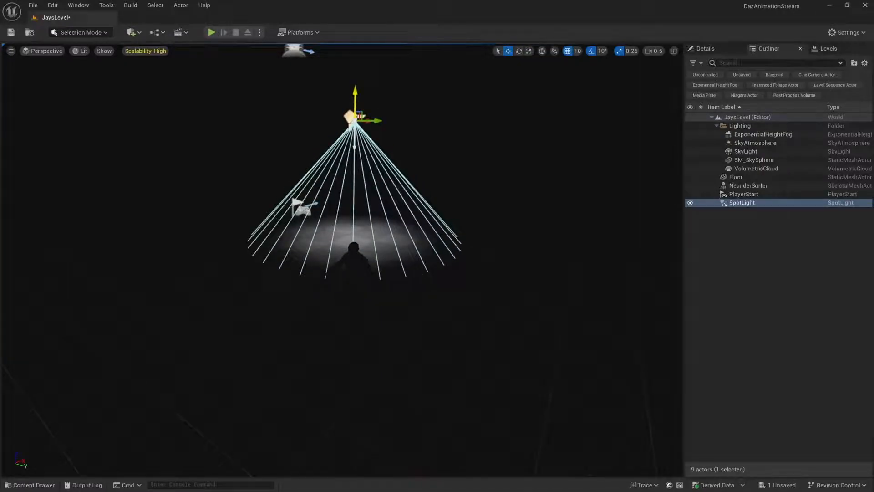
Move the spot light horizontally away from the figure, out in front of it
key(a)
right_drag(354, 95, 396, 119)
scroll(354, 95, up, 2)
key(s)
right_drag(397, 344, 374, 326)
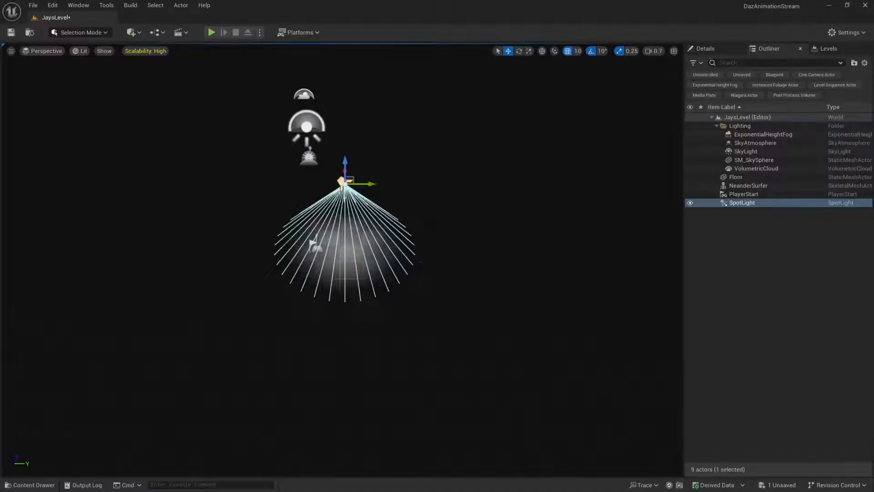
key(d)
right_drag(444, 277, 337, 287)
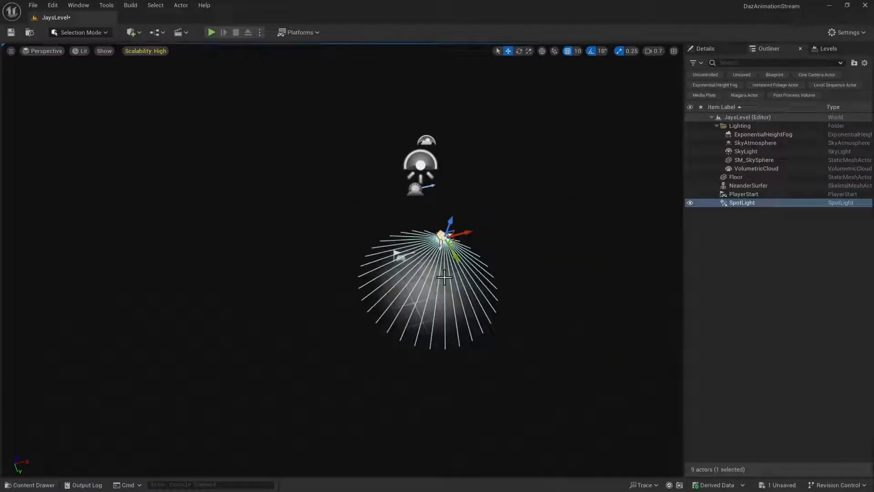
ctrl+drag(441, 274, 313, 305)
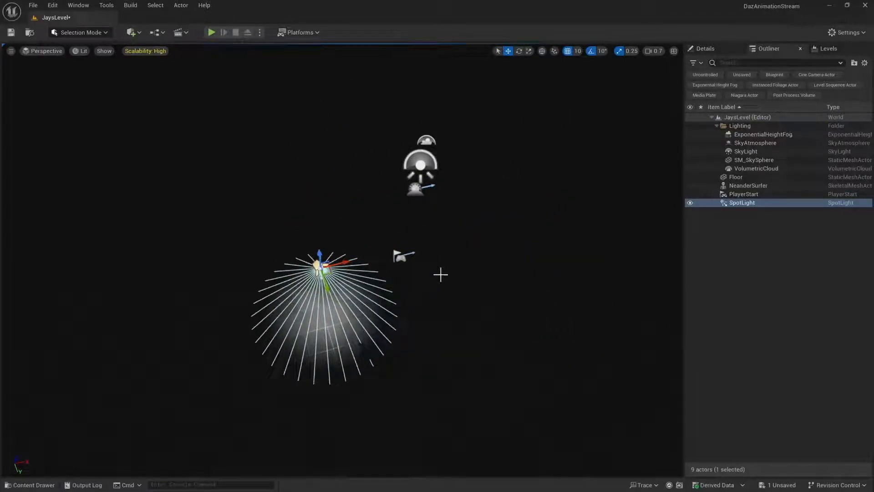
ctrl+right_drag(441, 274, 456, 331)
ctrl+drag(441, 276, 395, 286)
Tilt the spot light to a -50° Y rotation towards the figure and position it at -780, 350, 460
key(e)
ctrl+right_drag(435, 287, 473, 286)
key(w)
ctrl+drag(470, 277, 390, 295)
ctrl+drag(443, 296, 432, 281)
Move the spot light into the Lighting folder and set its intensity to 100 cd
drag(738, 201, 755, 121)
click(706, 49)
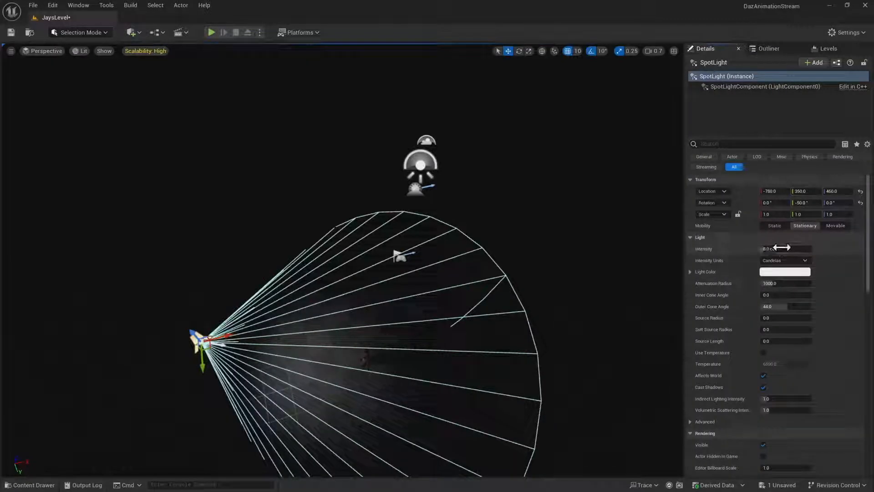
click(781, 247)
text(100)
key(Return)
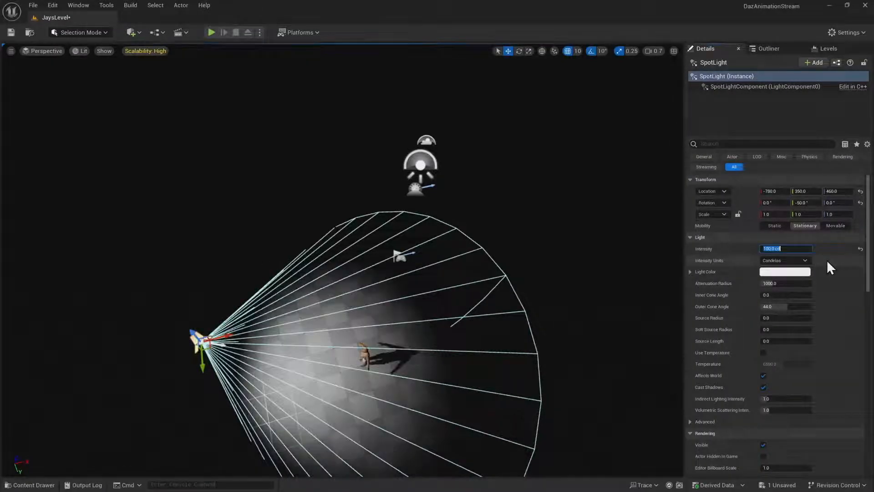
Increase the spot light's Attenuation Radius to about 4509.6 so its light reaches well past the figure
key(Up)
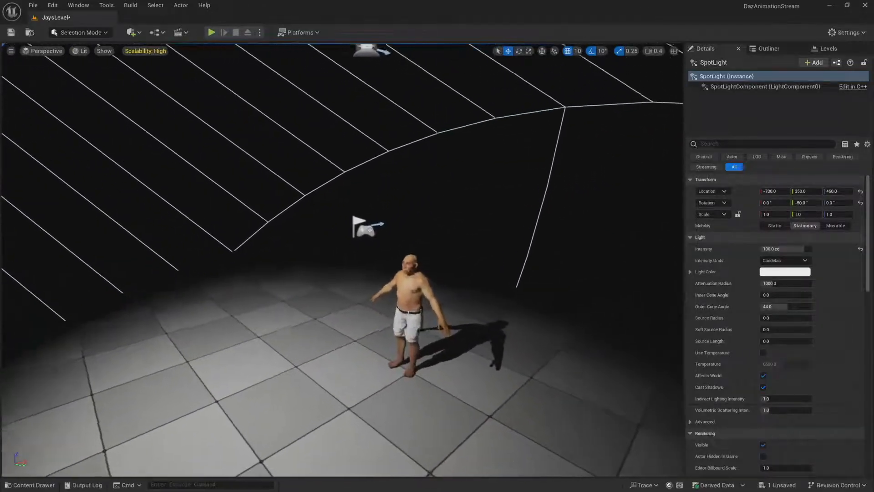
key(w)
scroll(343, 260, down, 2)
right_drag(342, 259, 414, 238)
key(a)
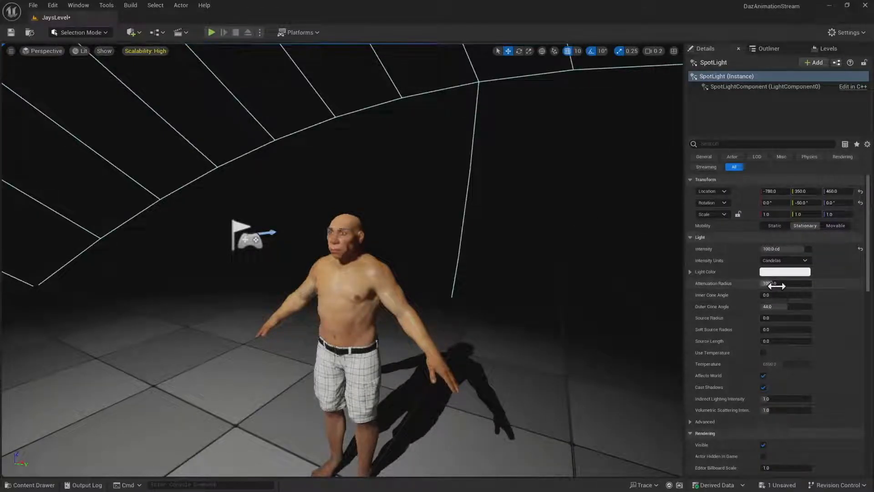
drag(775, 284, 798, 284)
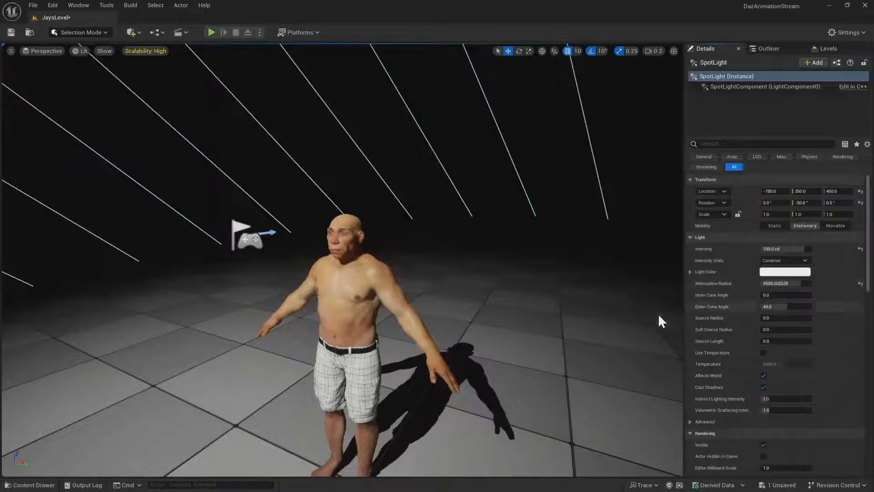
Raise the spot light's Source Radius to about 57.9 to soften the shadow, and check the figure and its shadow
mouse_move(659, 319)
right_down()
mouse_move(637, 319)
mouse_move(649, 321)
right_up()
key(d)
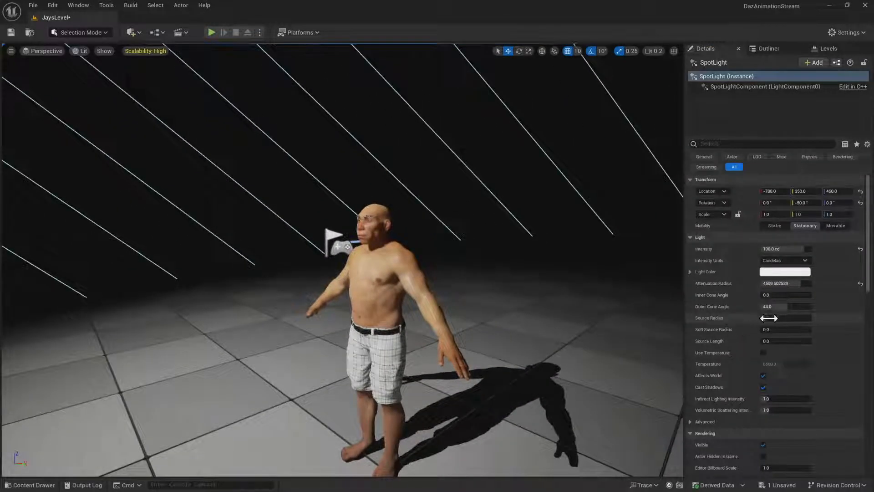
drag(771, 330, 775, 318)
key(ctrl+z)
right_drag(533, 324, 560, 348)
key(w)
scroll(567, 341, down, 1)
key(s)
key(s)
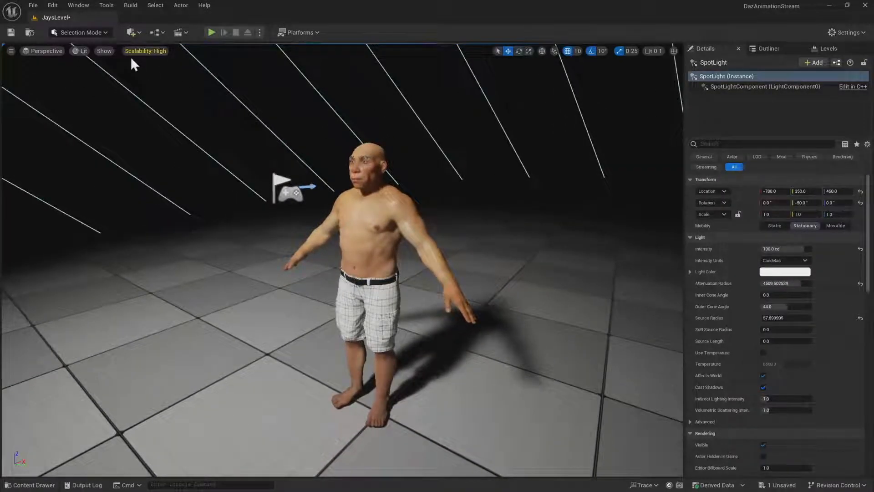
Add a directional light to the level and file it in the Outliner's Lighting folder
click(137, 35)
mouse_move(170, 124)
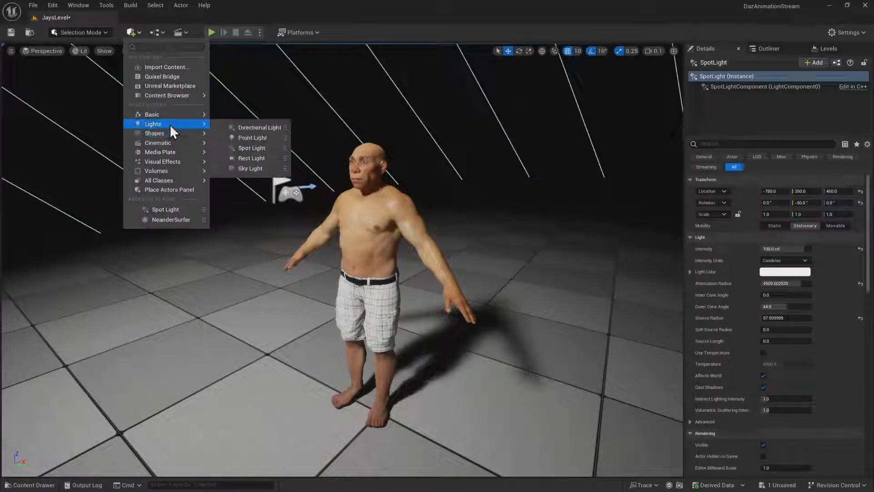
click(277, 131)
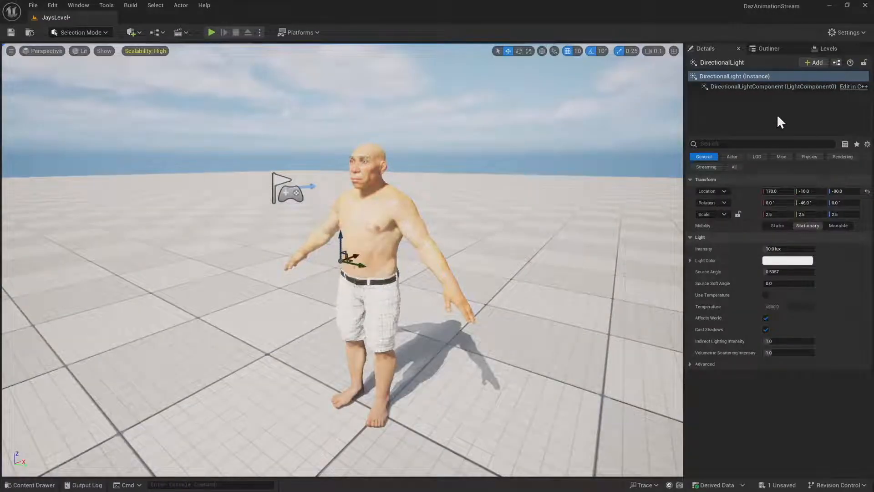
click(769, 48)
drag(742, 184, 744, 124)
click(722, 48)
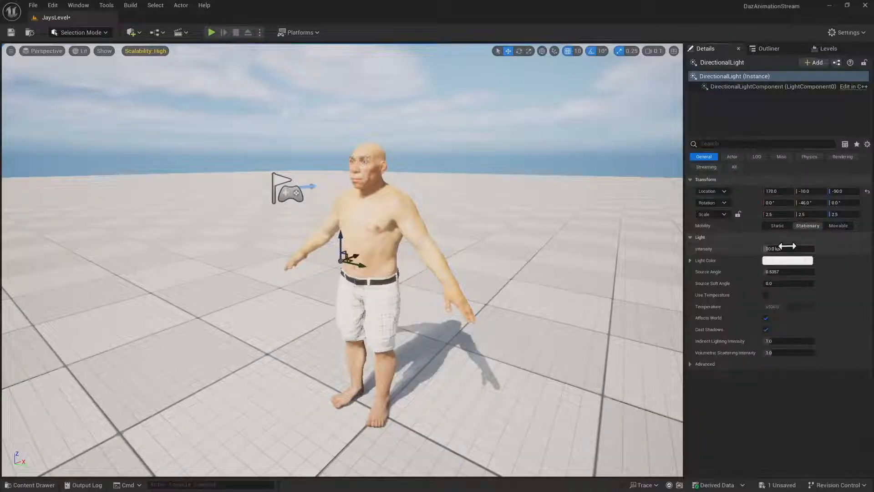
Reduce the directional light's intensity to 1 lux after trying 2 lux, check the figure's lighting, and save the level
click(805, 249)
key(Return)
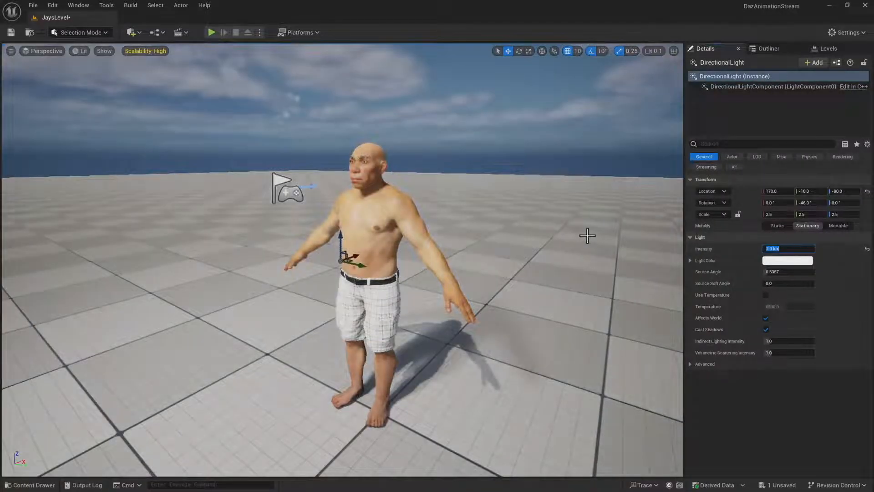
right_drag(586, 236, 586, 229)
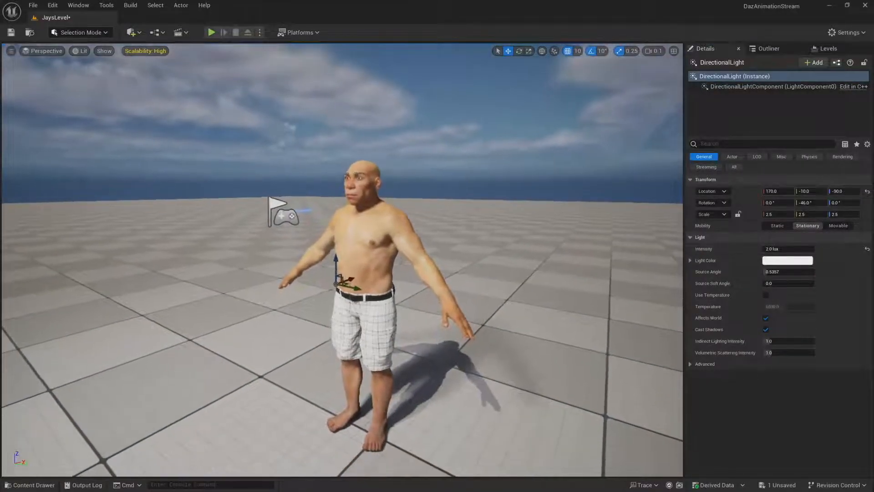
click(800, 249)
text(1)
key(Return)
right_drag(587, 237, 520, 270)
key(w)
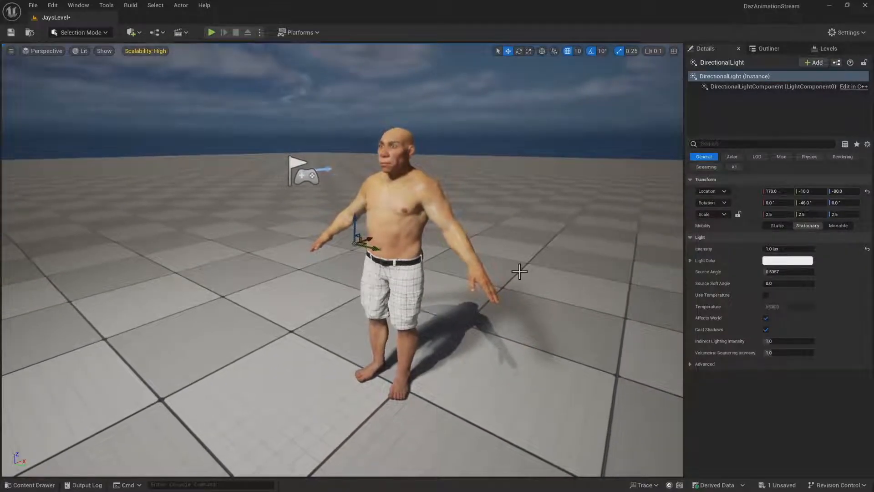
key(ctrl+s)
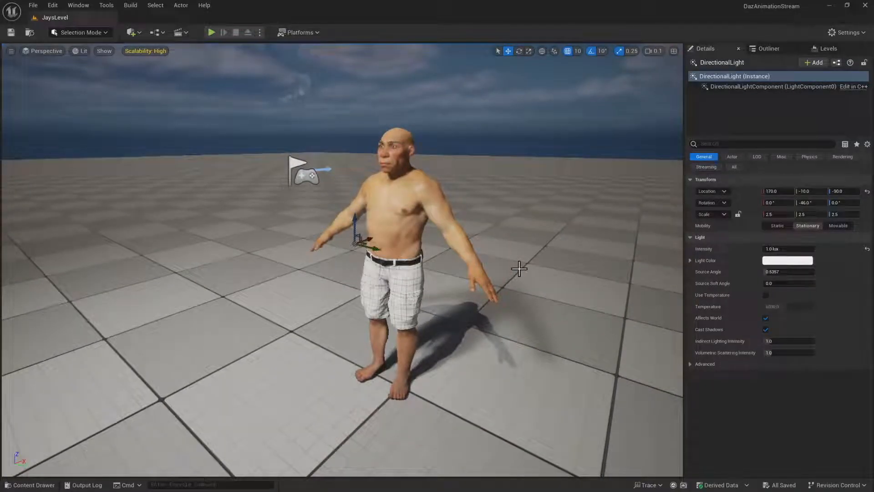
right_drag(509, 250, 522, 249)
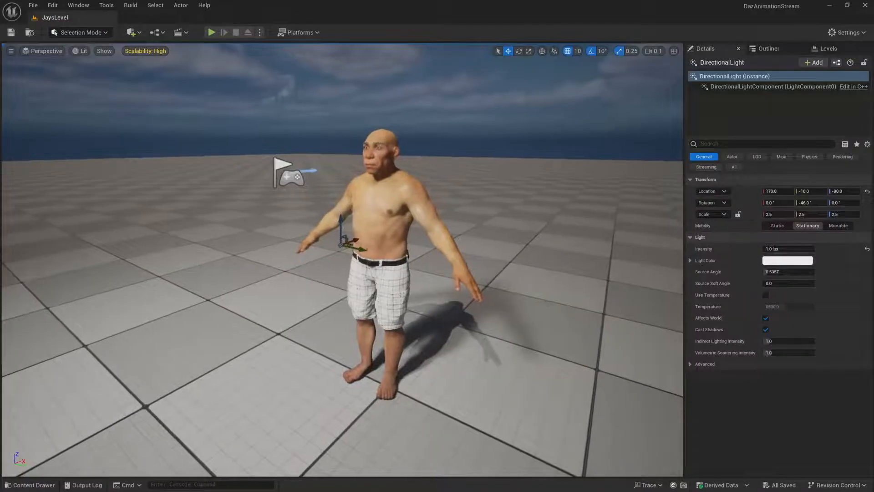
Switch to DAZ Studio and start a Daz to Unreal transfer of Neanderthal 9 with the asset type Animation
key(alt+Tab)
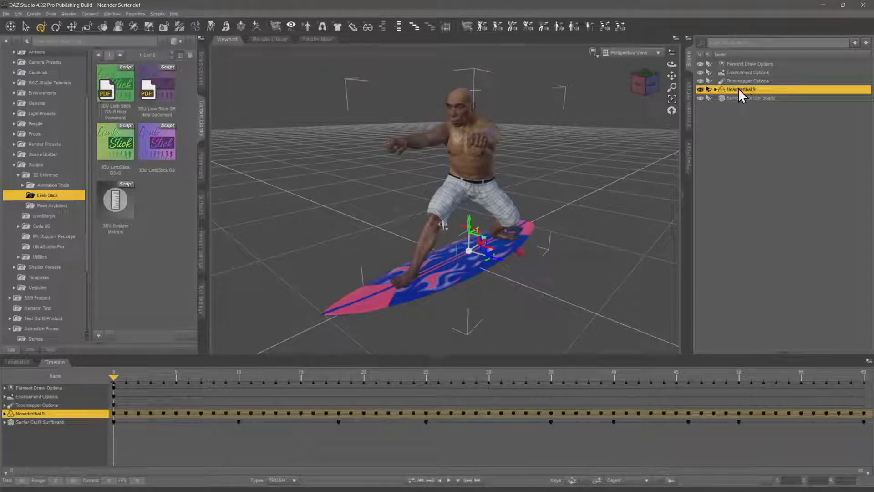
click(4, 14)
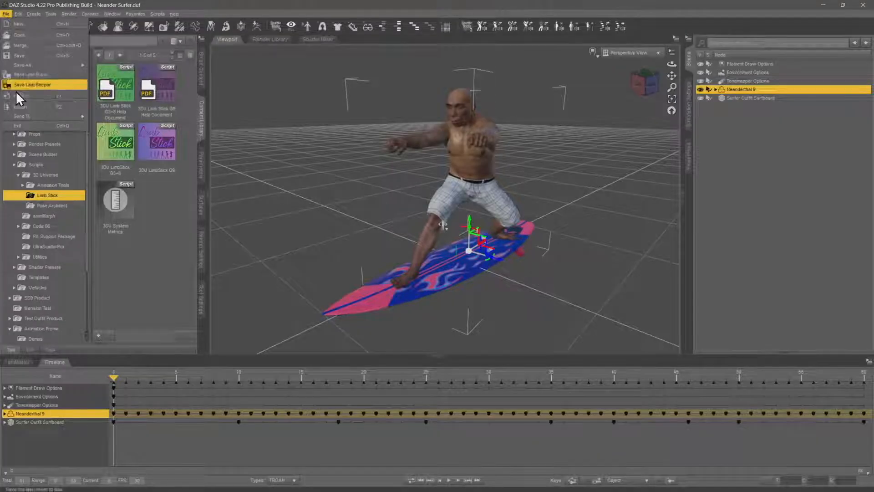
mouse_move(24, 114)
click(123, 159)
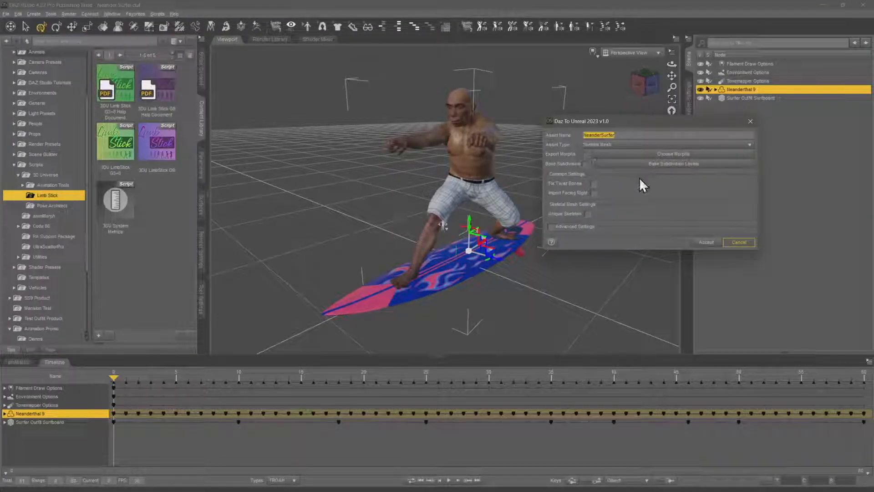
click(629, 144)
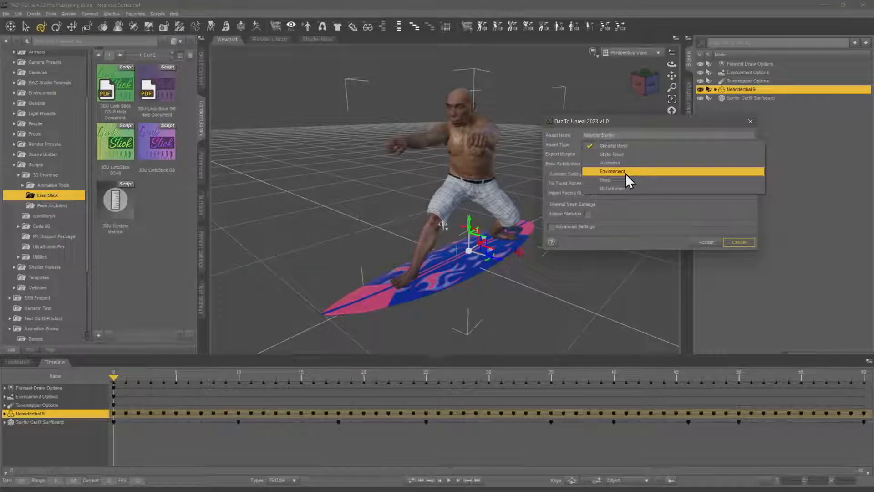
click(626, 165)
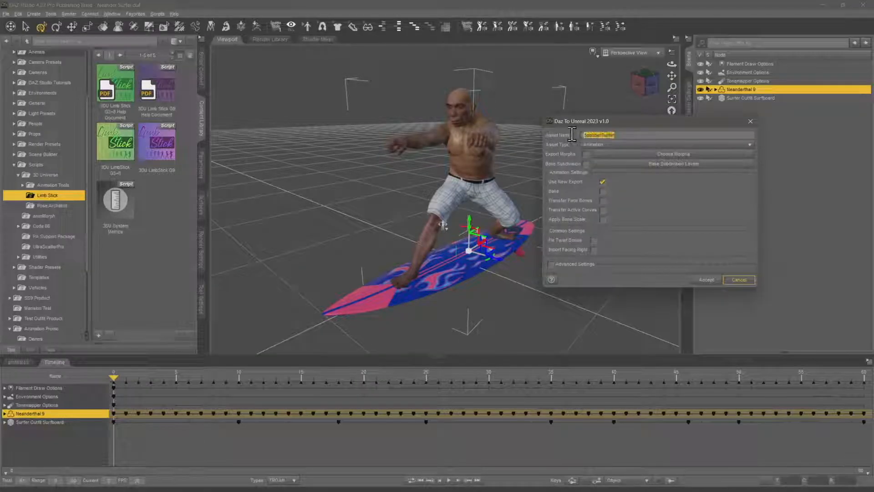
Name the animation asset Surfing, export it, and switch to Unreal Engine for the import
drag(626, 126, 651, 147)
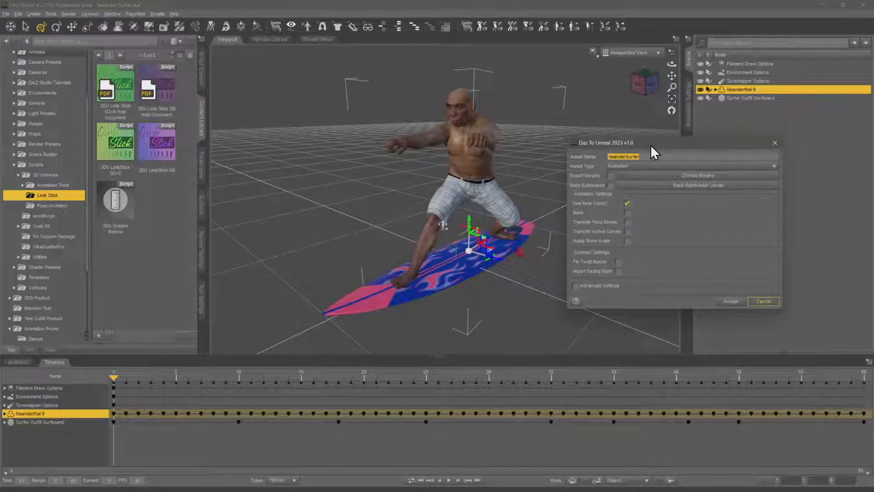
text(Surfer)
text(g)
click(731, 301)
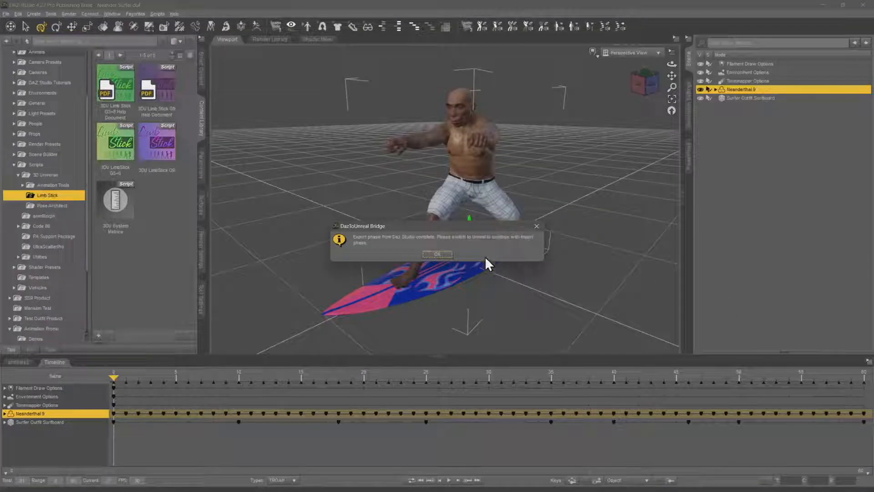
click(436, 254)
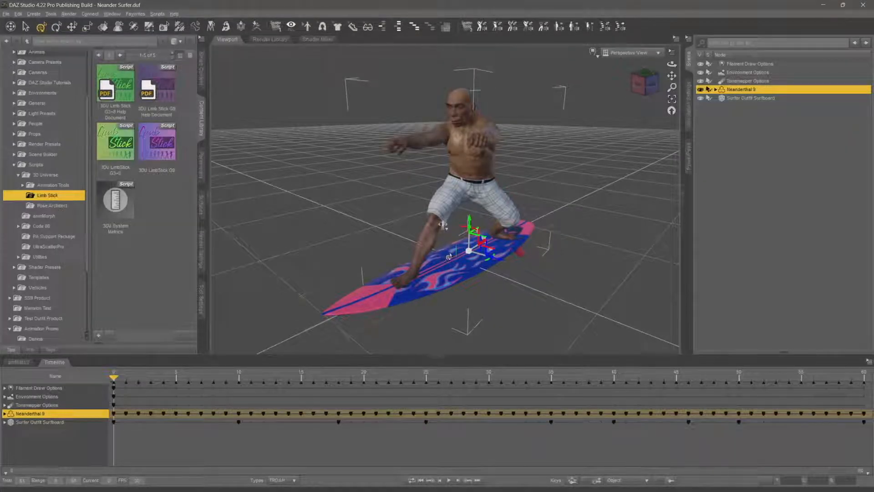
key(alt+Tab)
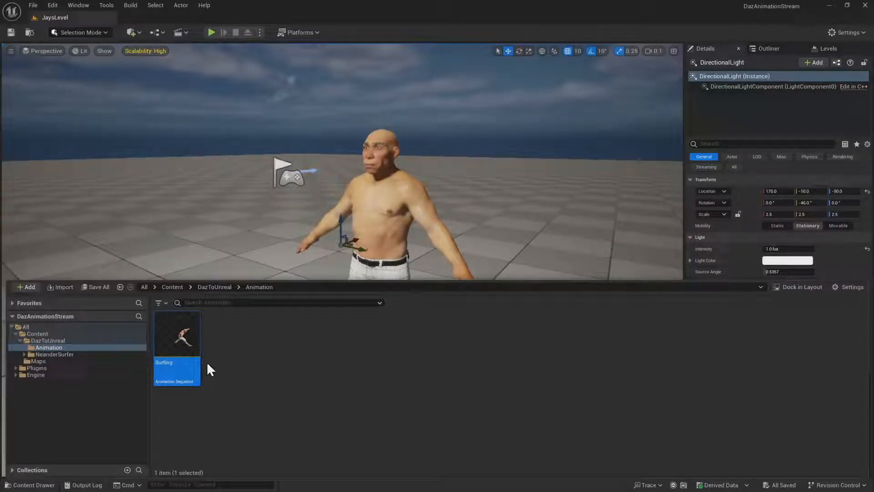
Open the Surfing animation sequence, examine its playback on the figure from several angles, and close it
double_click(184, 338)
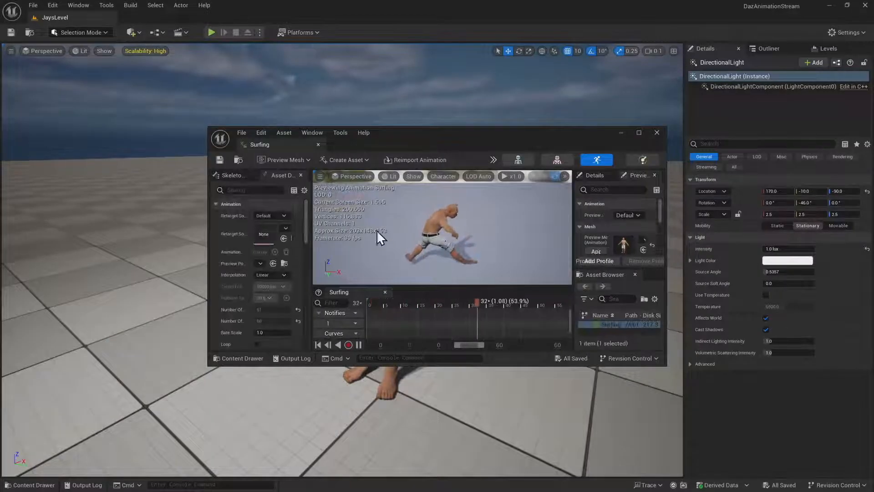
drag(293, 142, 161, 16)
key(d)
right_drag(495, 237, 261, 232)
scroll(496, 237, down, 1)
key(w)
key(d)
scroll(341, 228, down, 4)
key(s)
key(d)
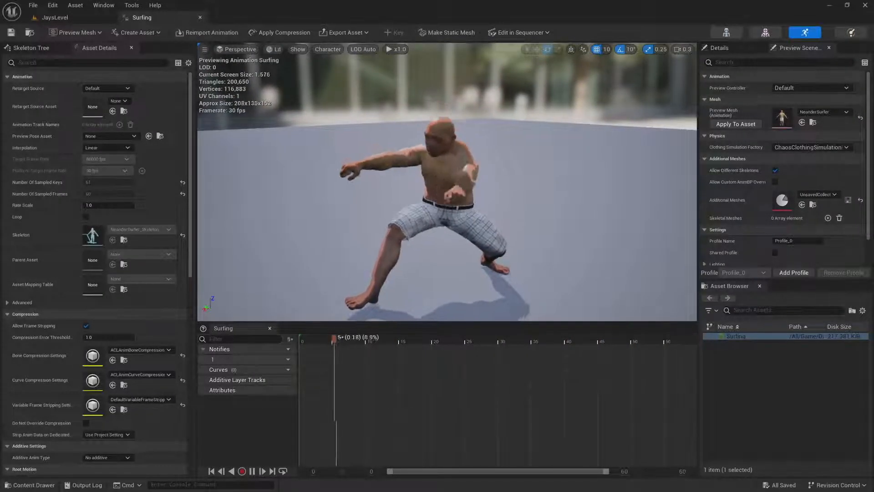
key(a)
key(s)
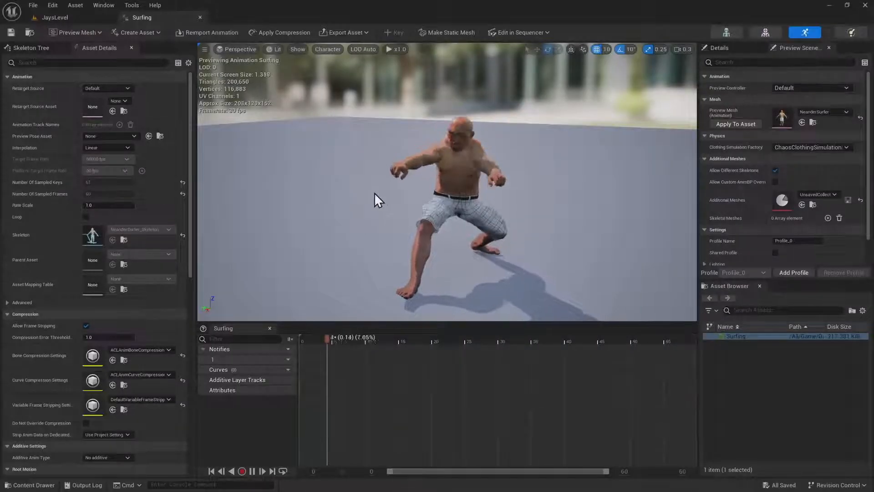
click(201, 16)
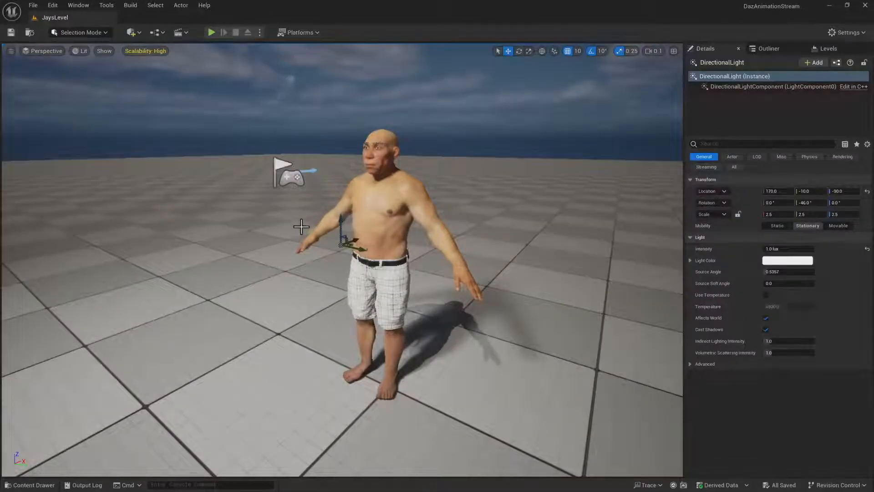
Switch to DAZ Studio, select Surfer Outfit Surfboard, and scrub through its animation before returning to the first frame
right_drag(343, 259, 337, 251)
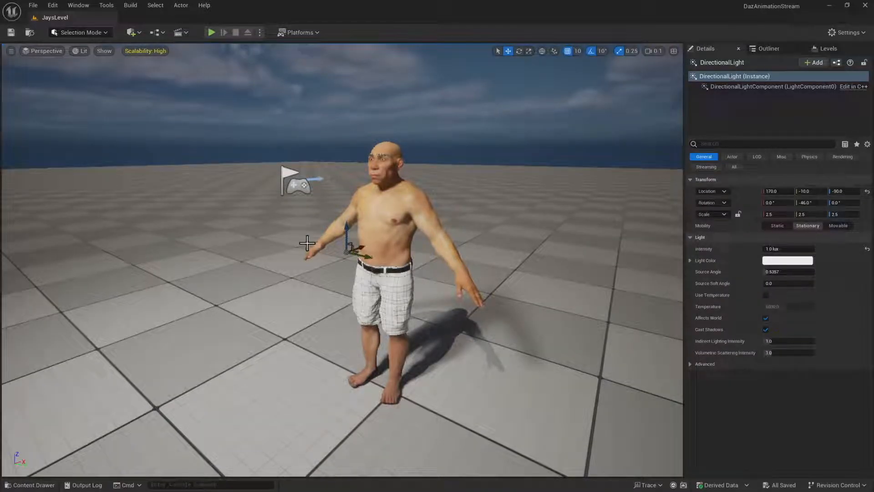
key(ctrl+space)
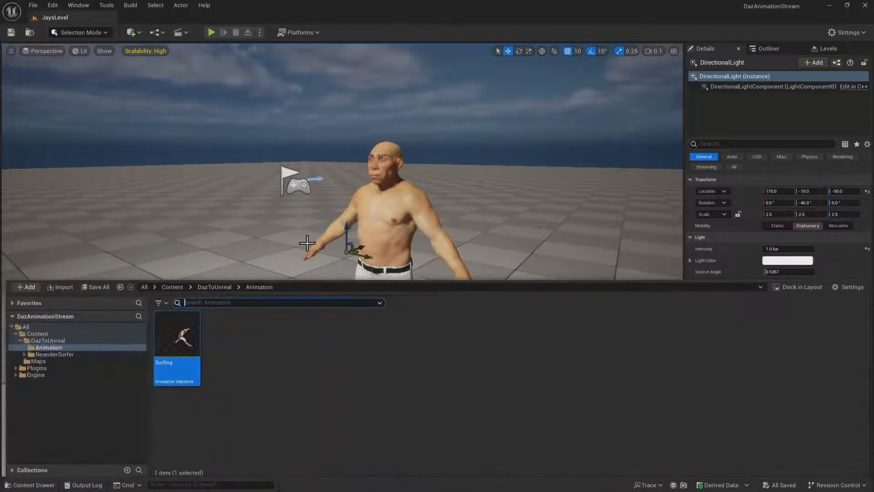
key(alt+Tab)
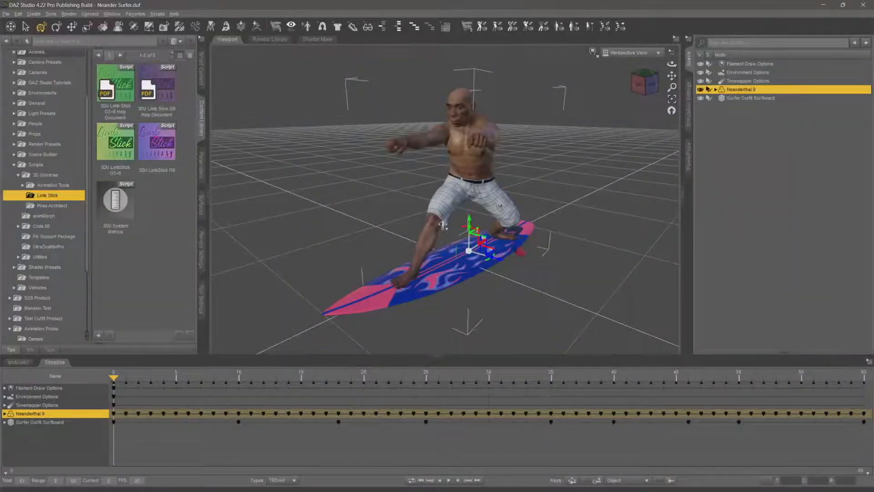
click(756, 99)
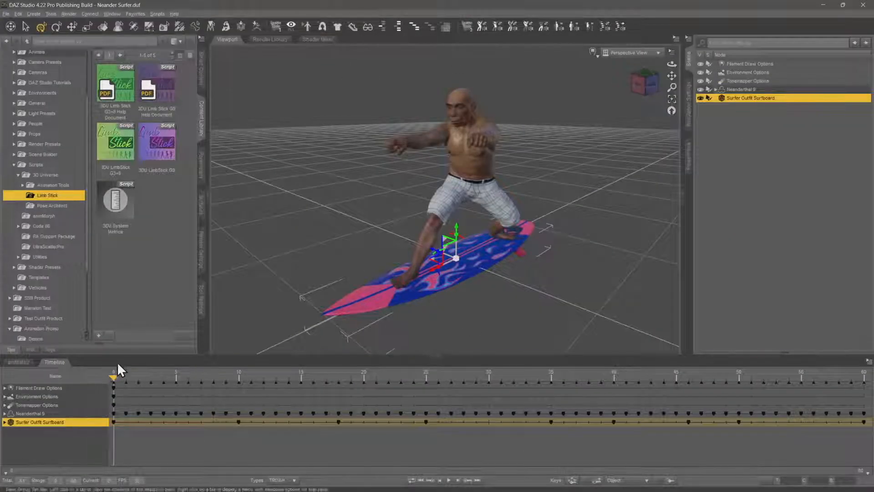
drag(519, 377, 551, 378)
click(752, 378)
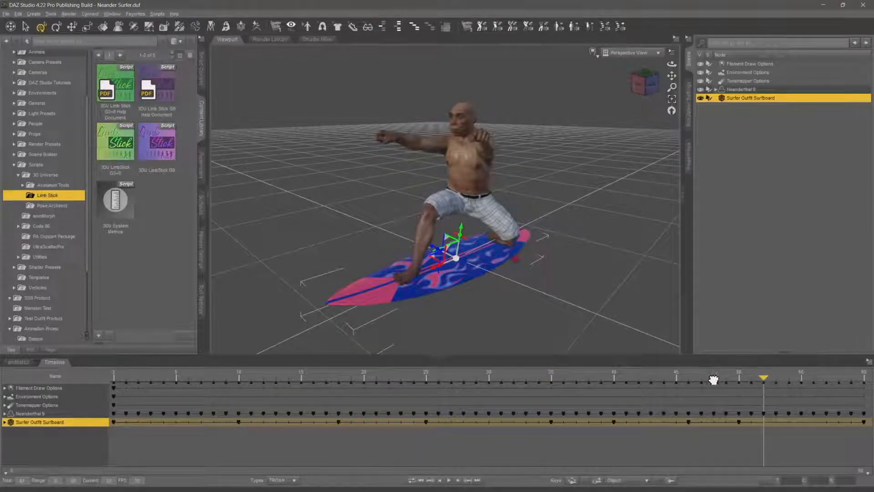
drag(119, 379, 101, 382)
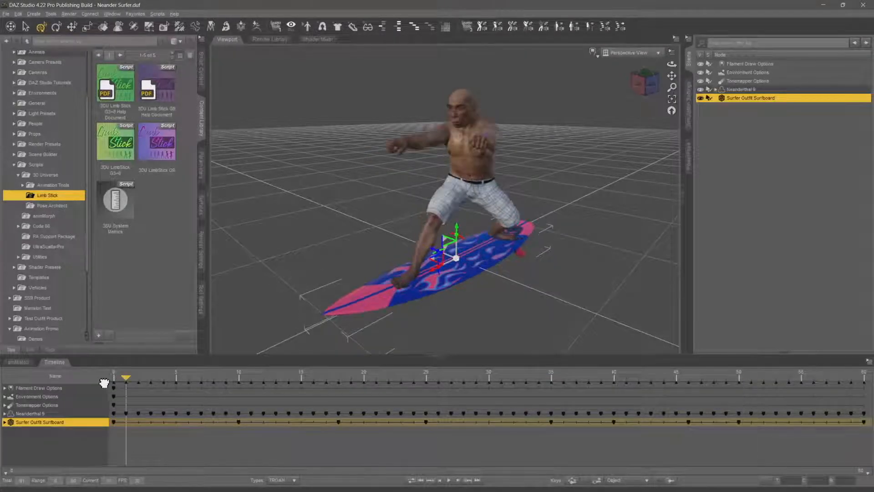
Send the surfboard through Daz to Unreal as a Static Mesh named Surfboard
click(6, 14)
mouse_move(45, 117)
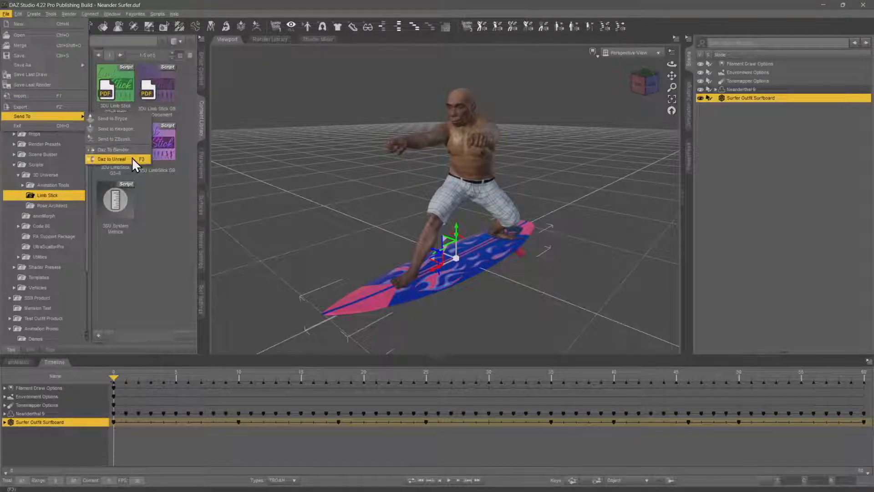
click(120, 159)
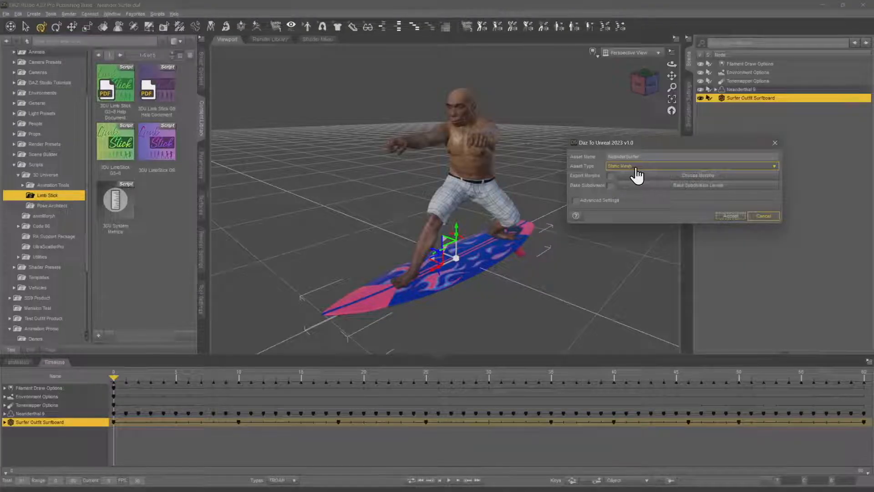
drag(640, 156, 616, 155)
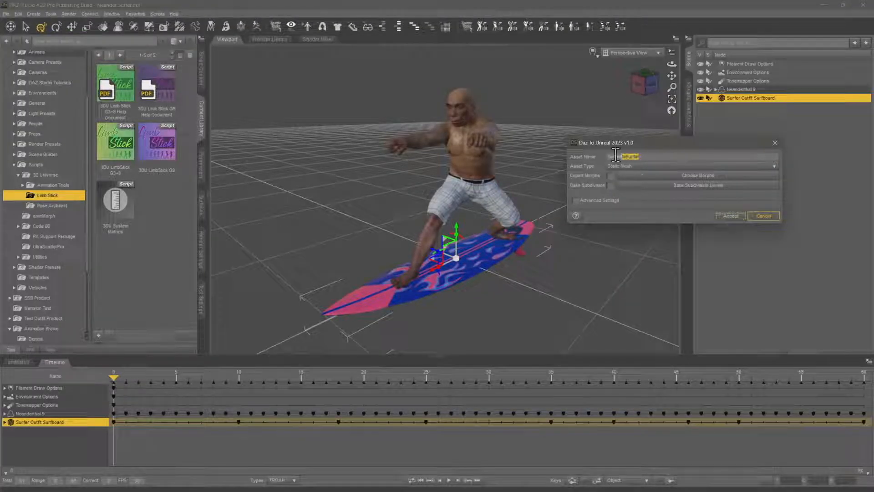
text(Surfboard)
click(733, 217)
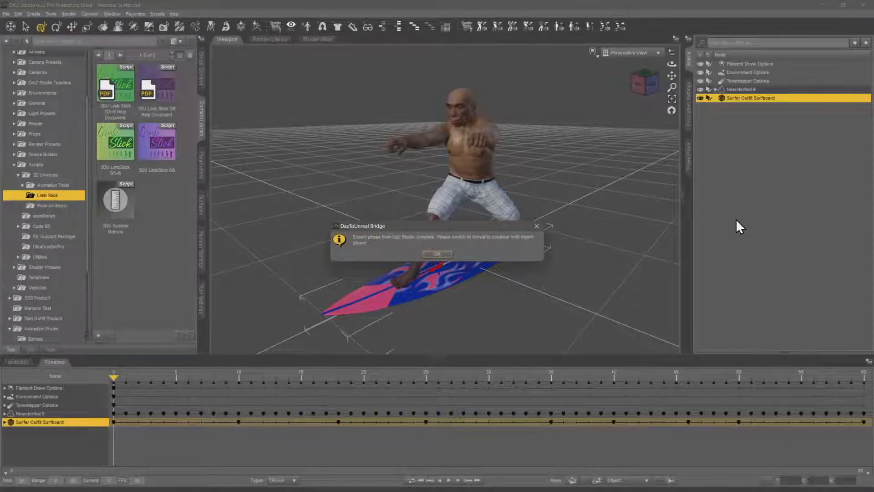
click(437, 254)
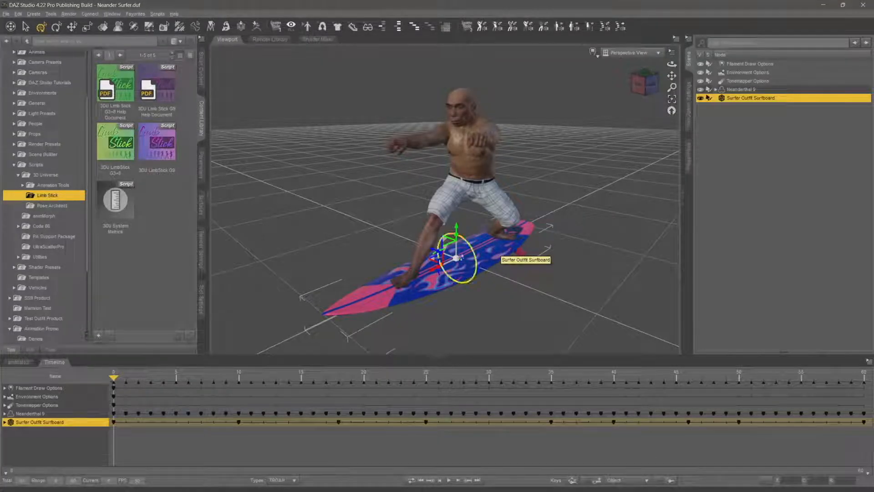
Switch to Unreal Engine for the surfboard import, dismiss the import log, and locate the Surfboard static mesh among the project assets
key(alt+Tab)
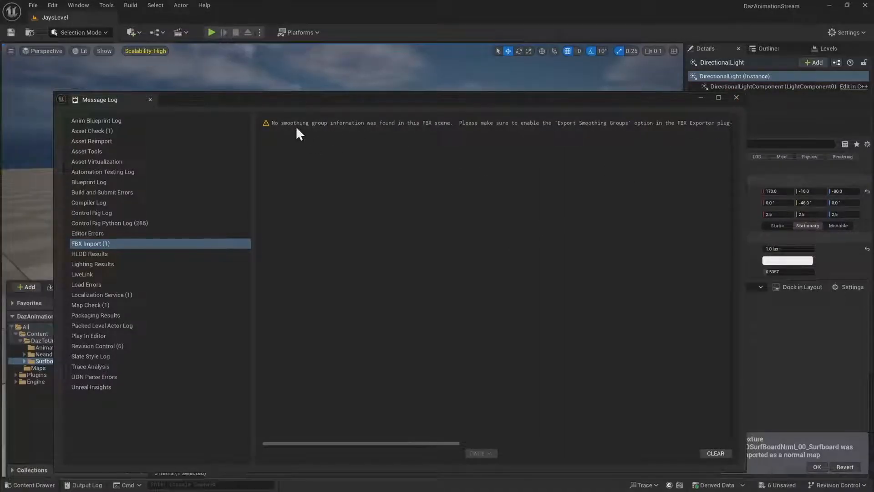
click(737, 97)
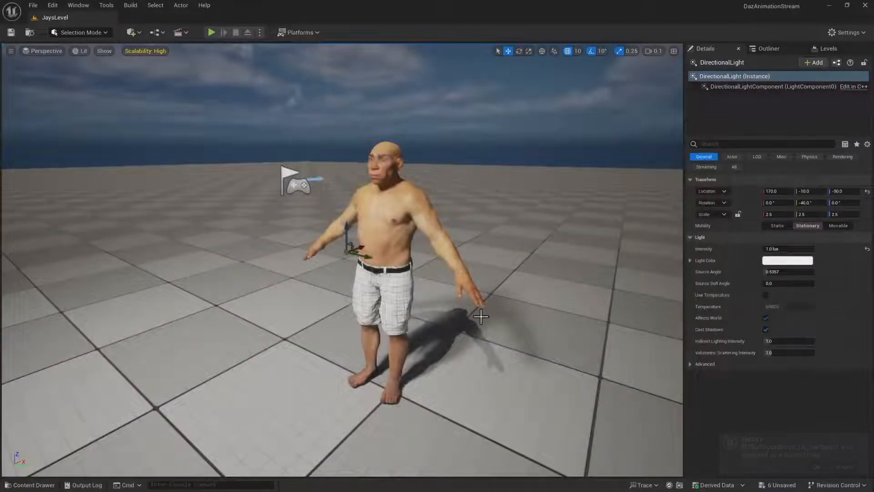
key(ctrl+space)
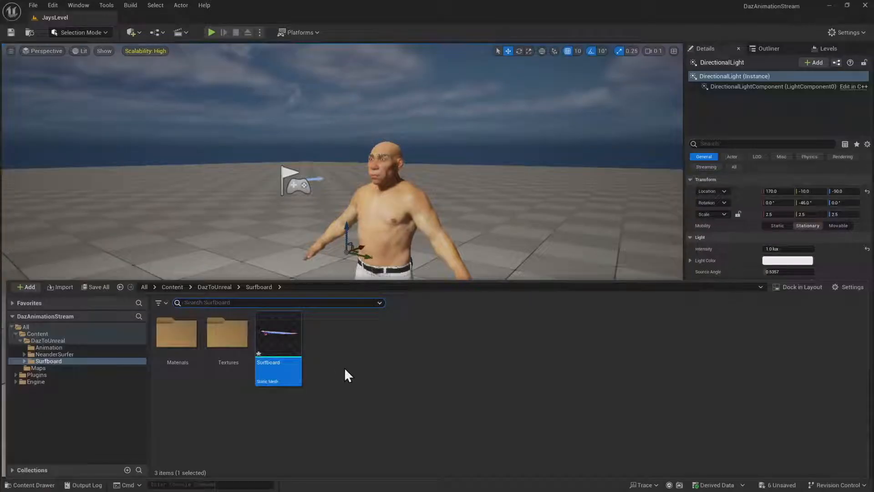
mouse_move(281, 343)
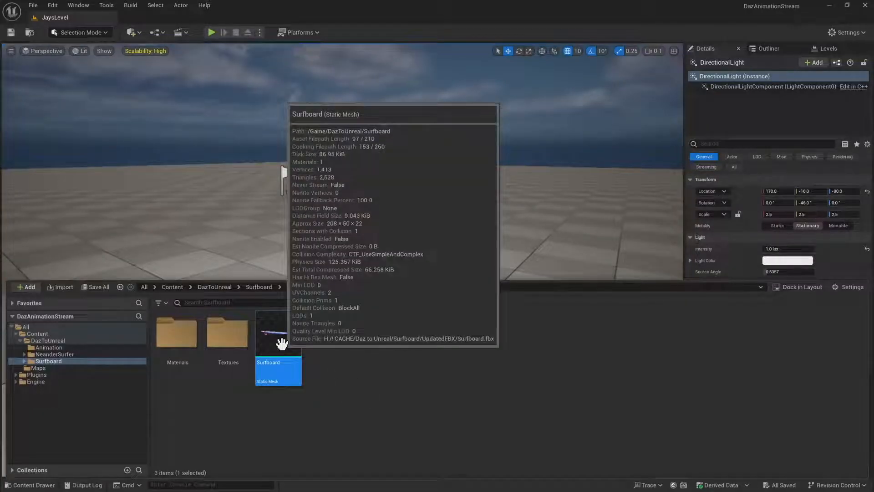
Open the Surfboard static mesh, dock its editor beside the level, examine the board and its material from several angles, and close it
double_click(282, 344)
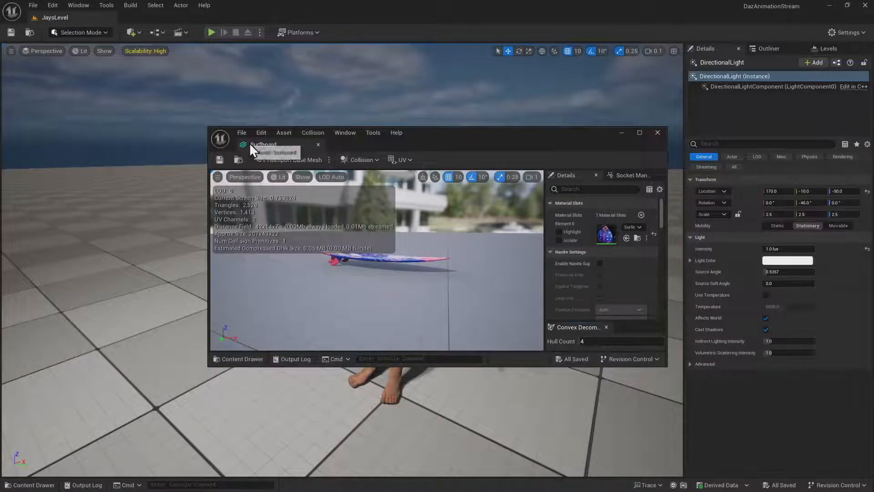
drag(250, 143, 135, 20)
right_drag(210, 110, 75, 176)
scroll(211, 191, down, 1)
key(w)
key(s)
key(d)
key(d)
key(d)
mouse_move(319, 260)
right_down()
mouse_move(299, 262)
mouse_move(320, 260)
right_up()
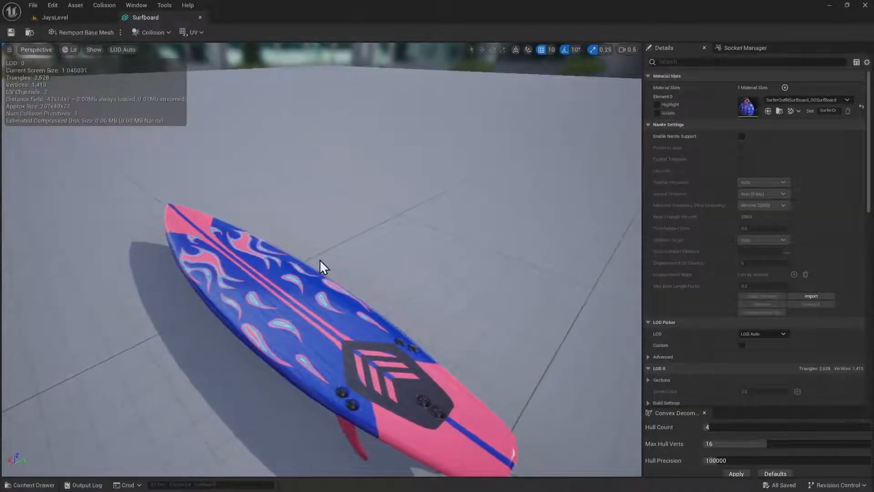
click(200, 17)
Place the Surfboard static mesh in the level beside the figure, at about -290, 240, 20
scroll(313, 251, up, 3)
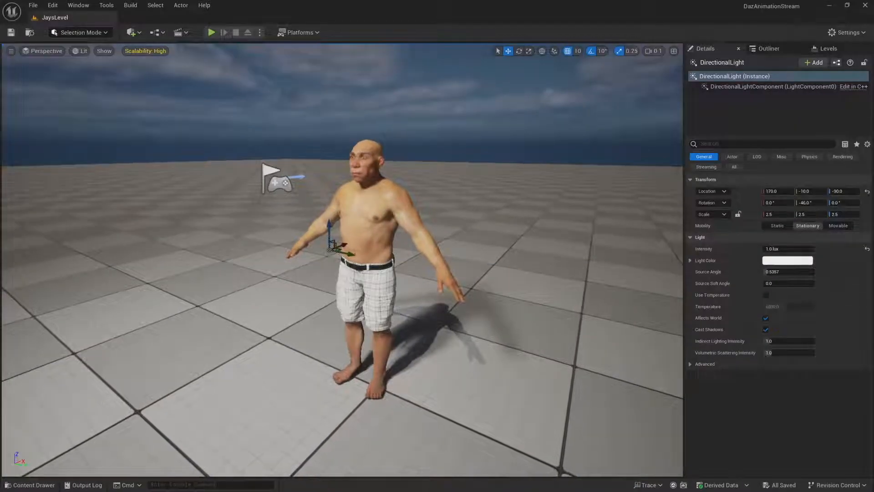
key(ctrl+space)
mouse_move(279, 336)
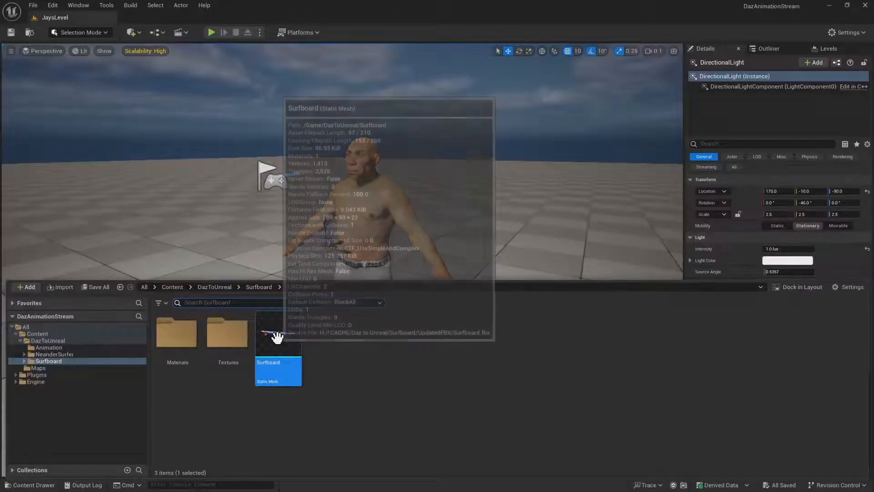
drag(274, 324, 253, 273)
key(a)
right_drag(253, 273, 253, 330)
scroll(269, 282, up, 1)
key(w)
key(d)
scroll(247, 295, up, 1)
key(s)
Switch to DAZ Studio and try to send the surfboard through Daz to Unreal as an Animation named SurfboardSurfer
key(alt+Tab)
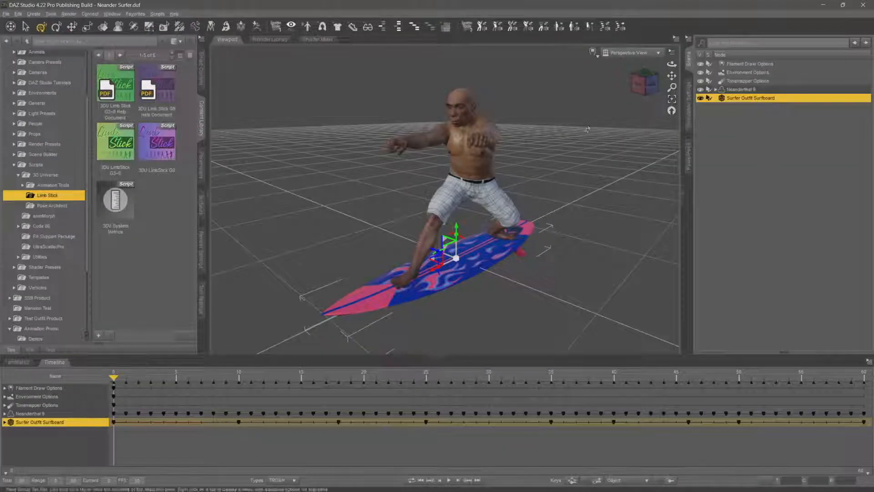
click(6, 14)
mouse_move(54, 116)
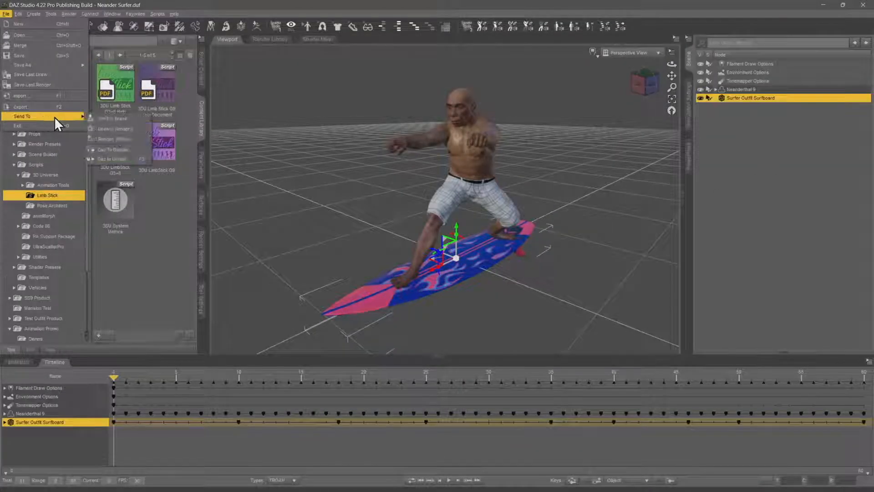
click(122, 158)
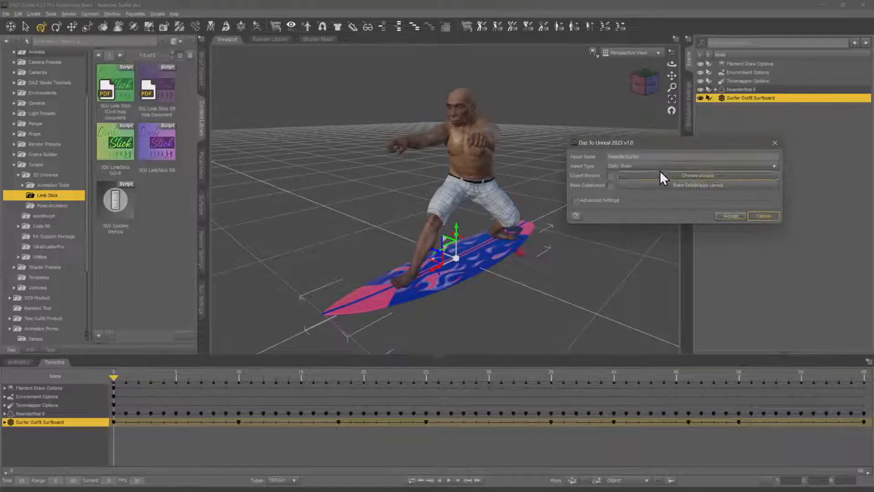
click(661, 168)
click(656, 177)
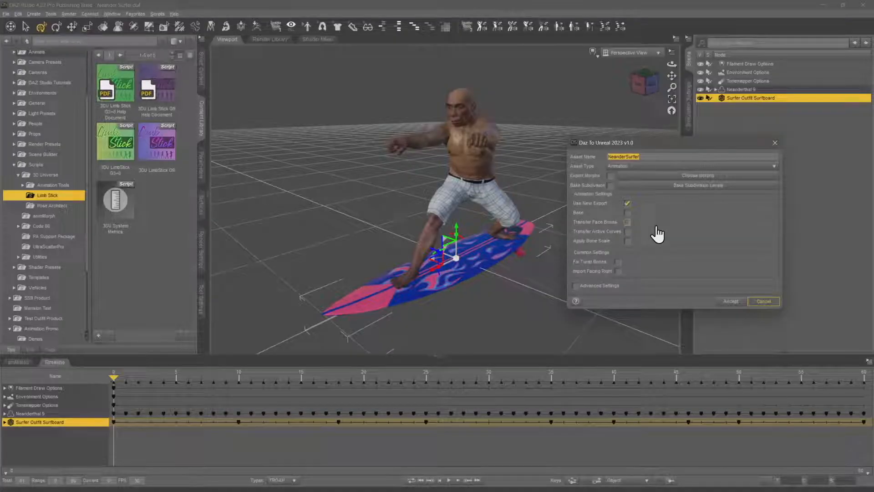
key(BackSpace)
text(SurfboardSurf)
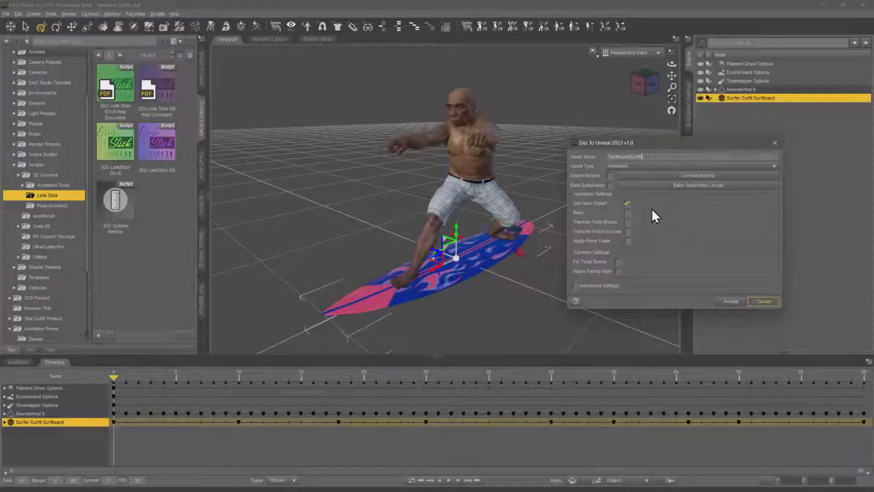
click(730, 301)
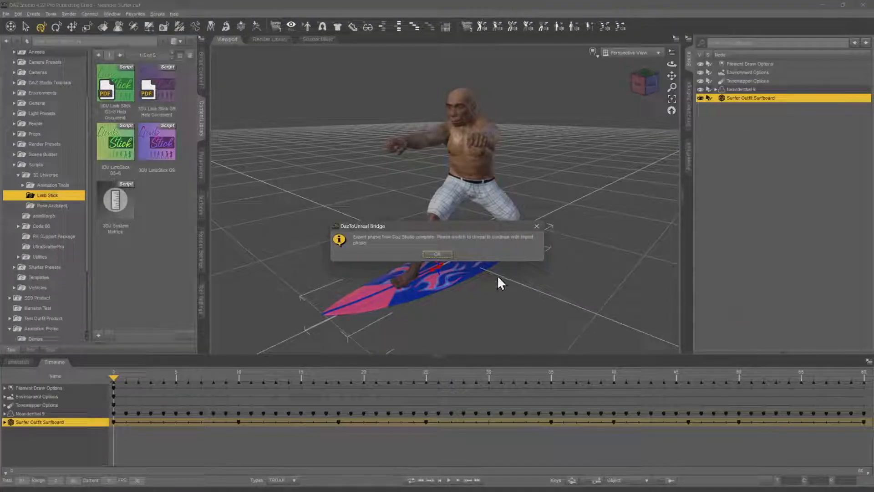
click(437, 254)
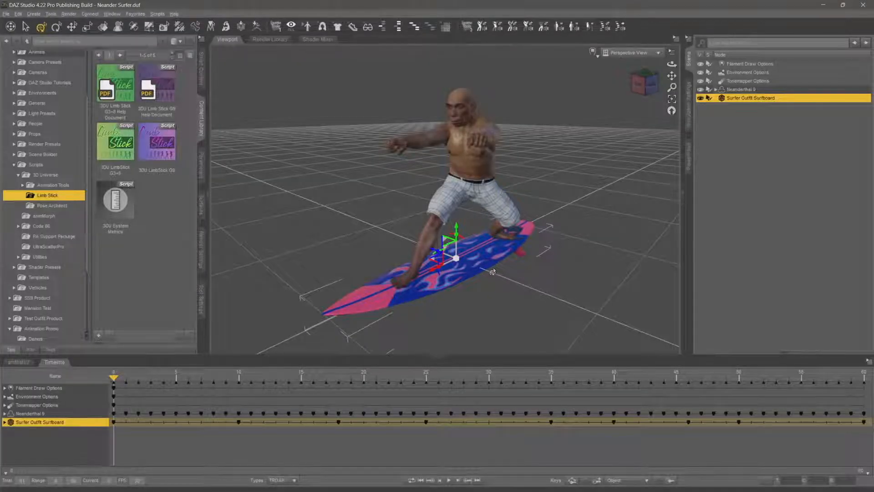
Switch to Unreal Engine and look for the surfboard animation in the DazToUnreal, NeanderSurfer and Animation folders
key(alt+Tab)
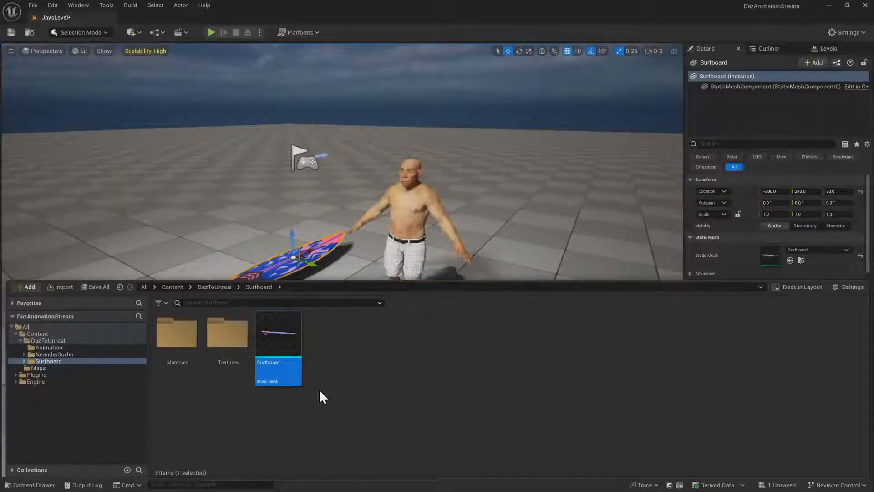
click(57, 361)
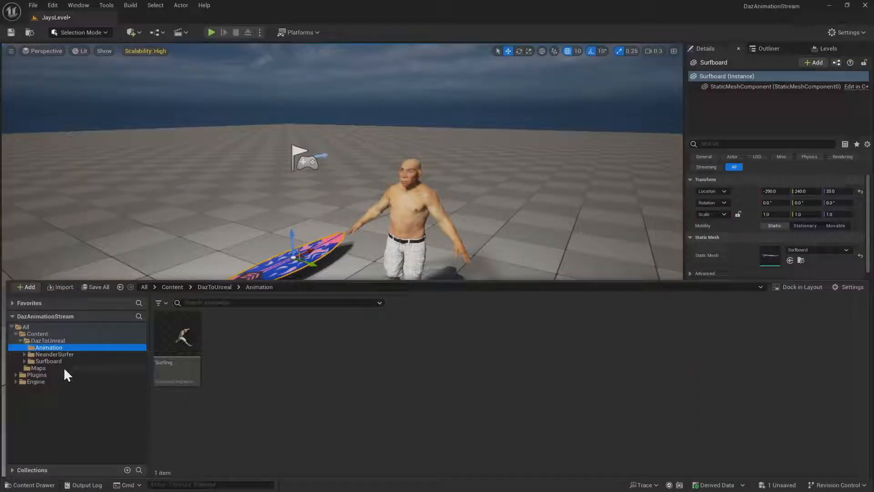
click(92, 356)
click(91, 347)
click(91, 341)
click(80, 347)
click(74, 340)
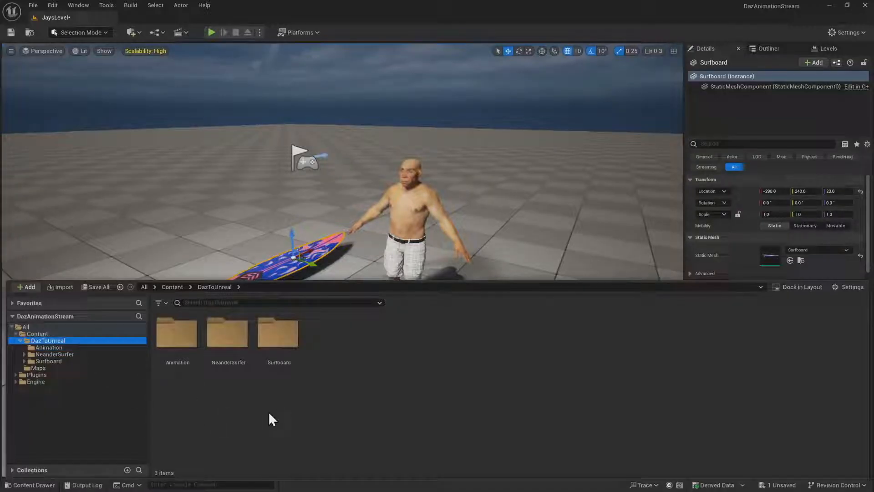
Check the Surfboard folder and its Materials and Textures subfolders for the animation, ending in the Animation folder
click(71, 361)
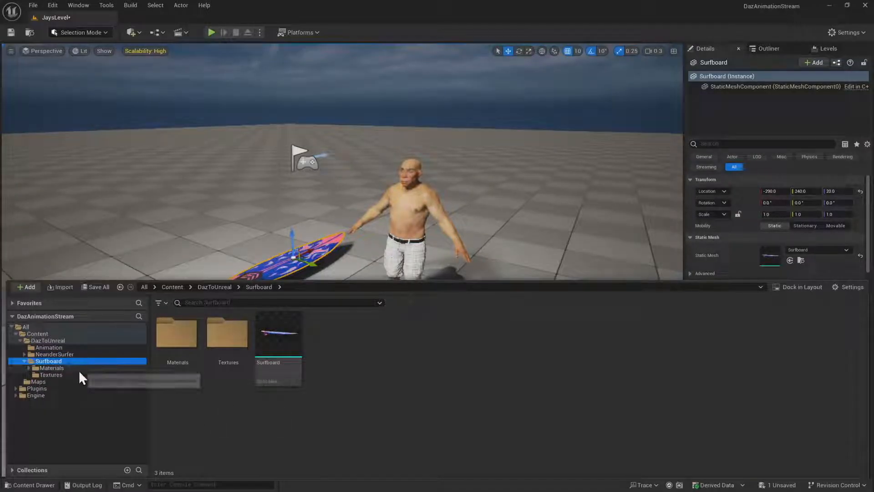
click(79, 369)
click(78, 375)
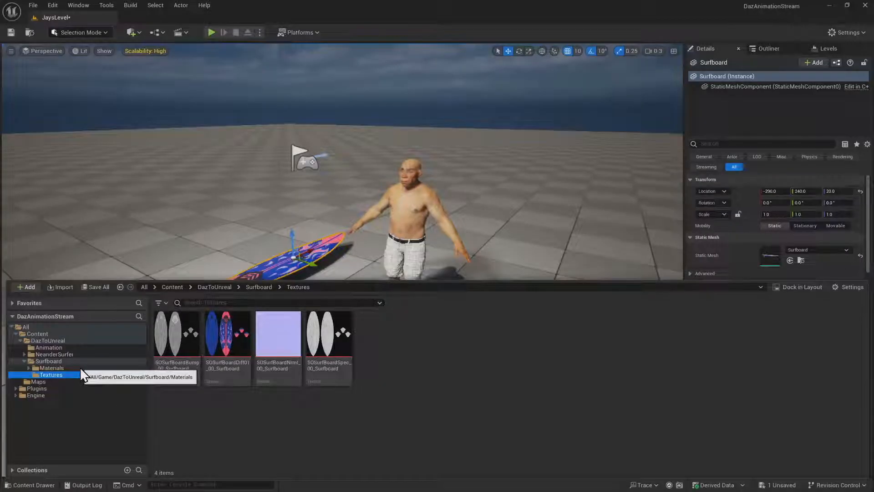
click(77, 368)
click(197, 345)
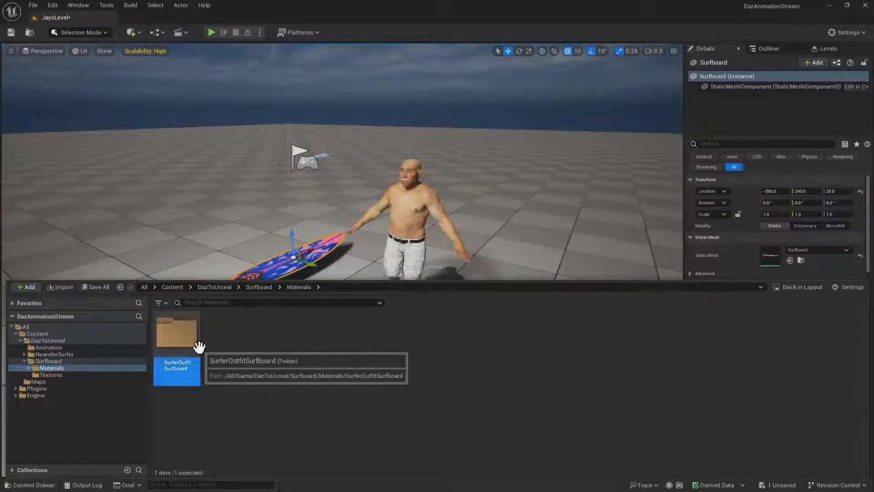
double_click(198, 345)
click(81, 369)
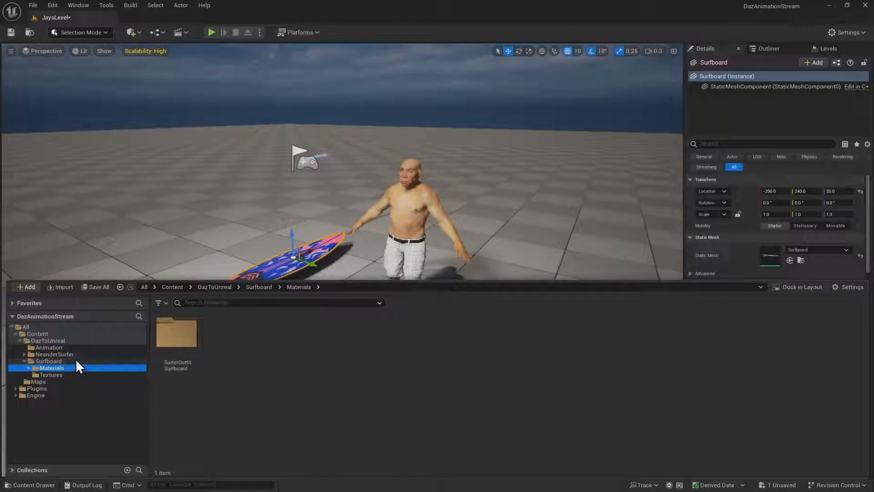
click(75, 360)
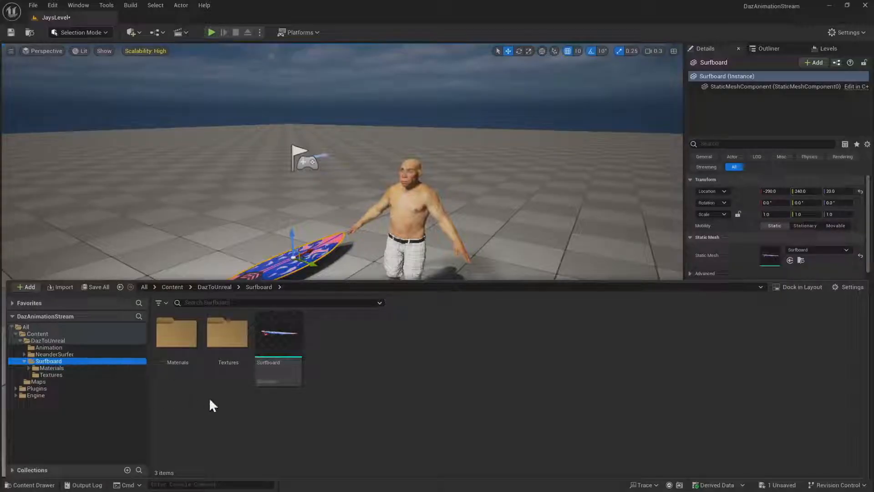
click(86, 354)
click(89, 348)
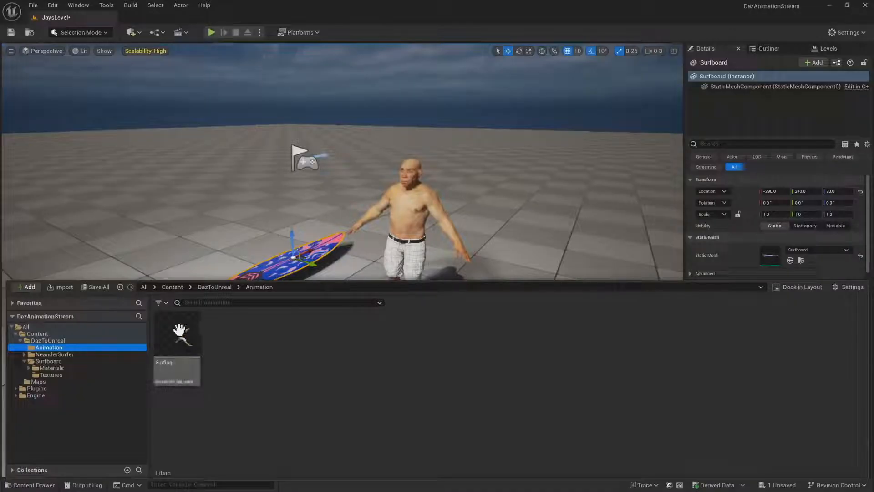
Filter the project assets by Animation Sequence, check the DazToUnreal and Animation folders, and reset the filter
click(167, 304)
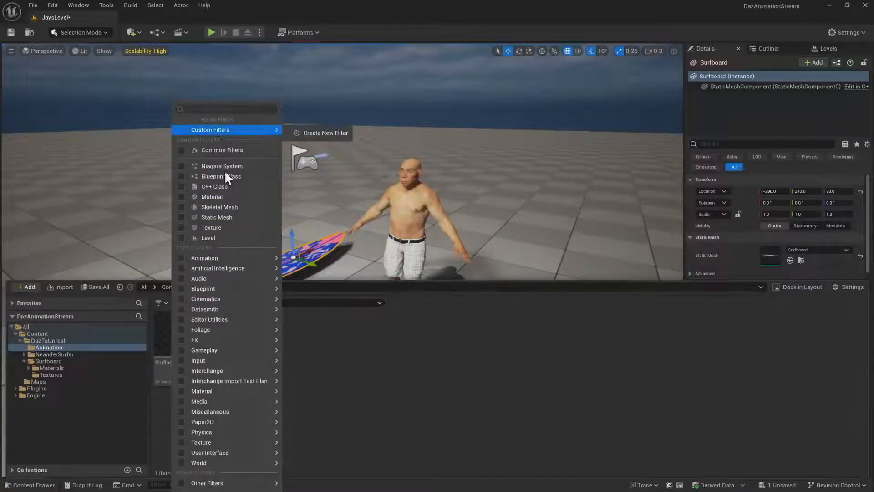
mouse_move(239, 259)
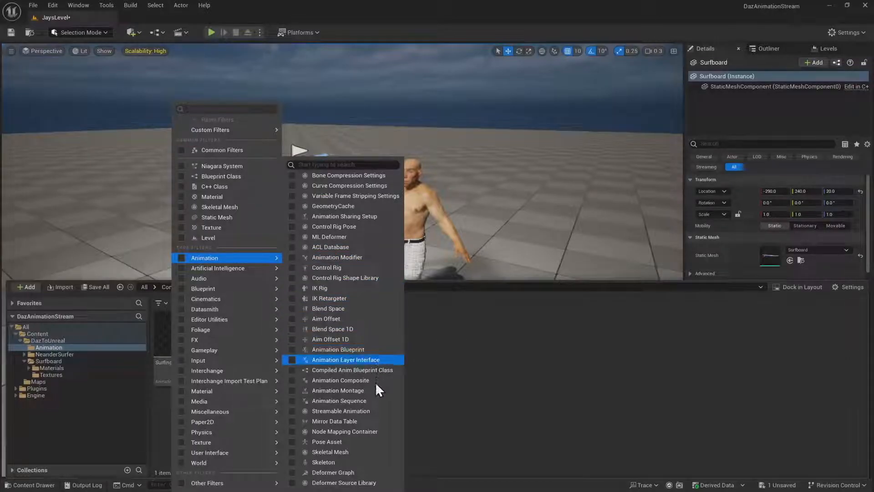
click(371, 401)
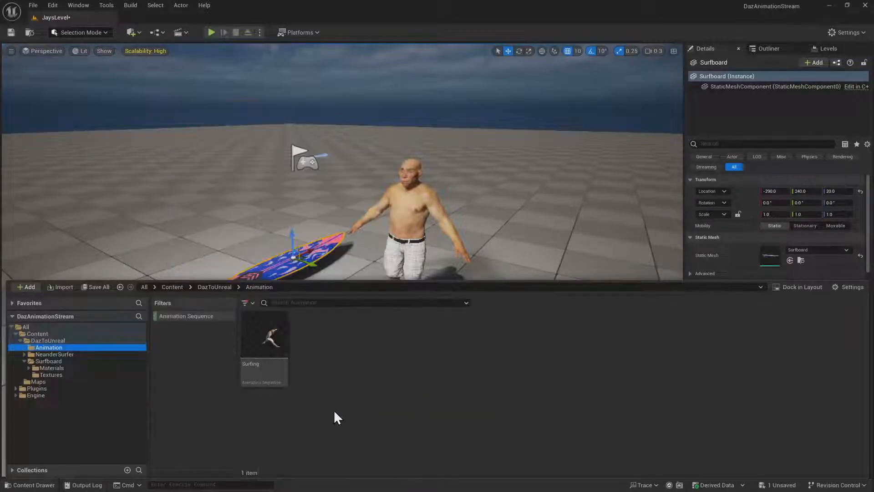
click(63, 339)
click(84, 347)
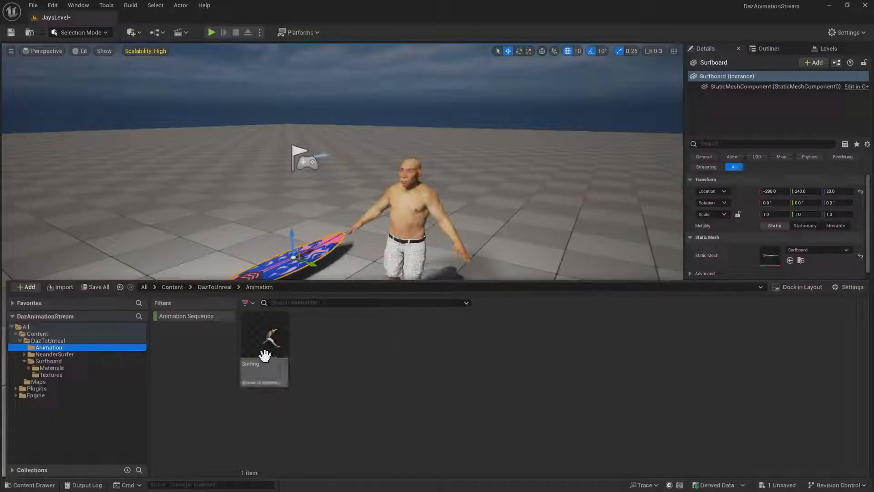
click(253, 304)
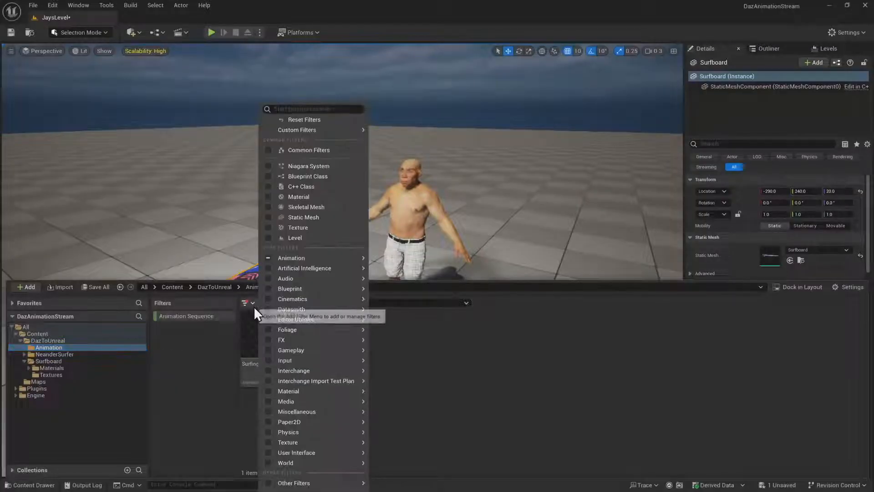
click(316, 120)
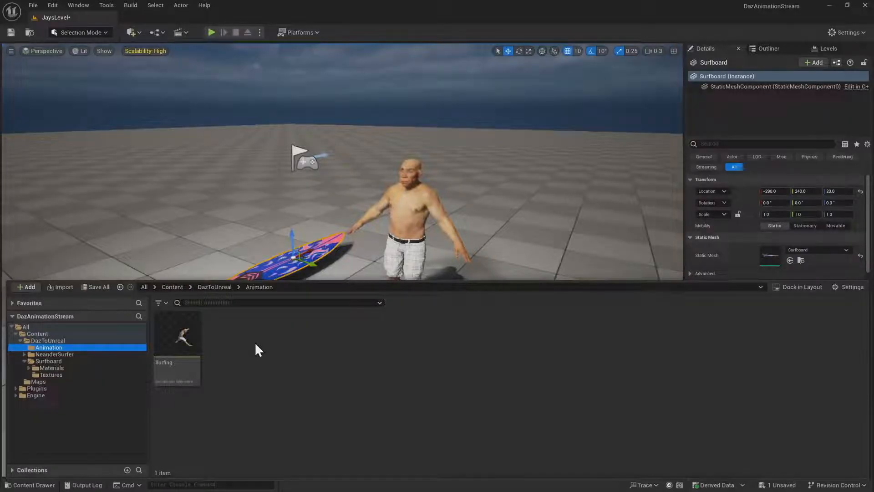
Switch to DAZ Studio and start an Autodesk FBX export to the Desktop with the file name SurfboardAnimation
key(alt+Tab)
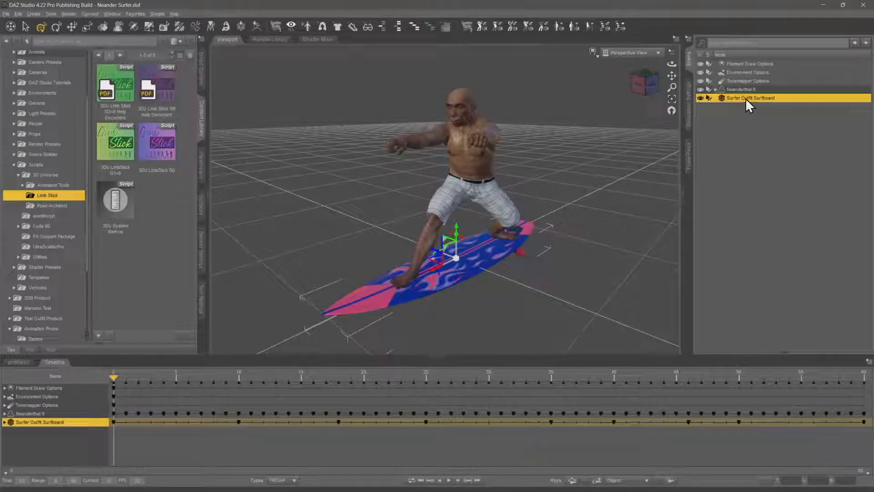
click(746, 100)
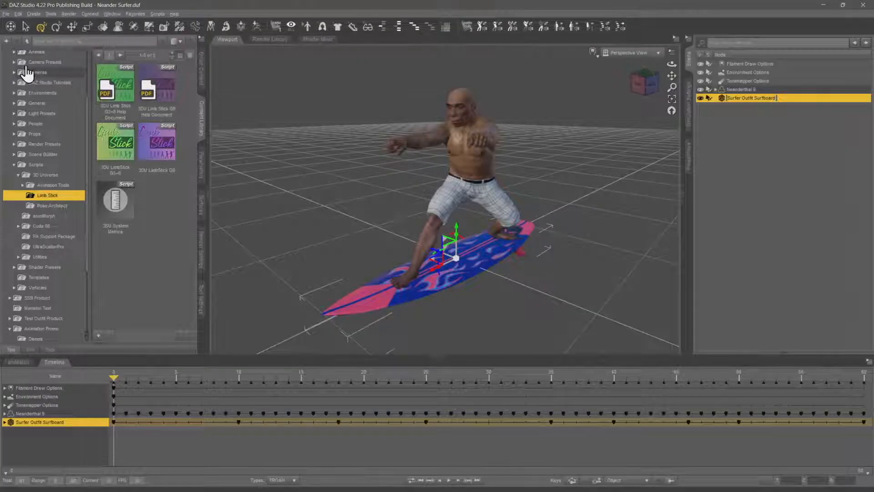
click(6, 13)
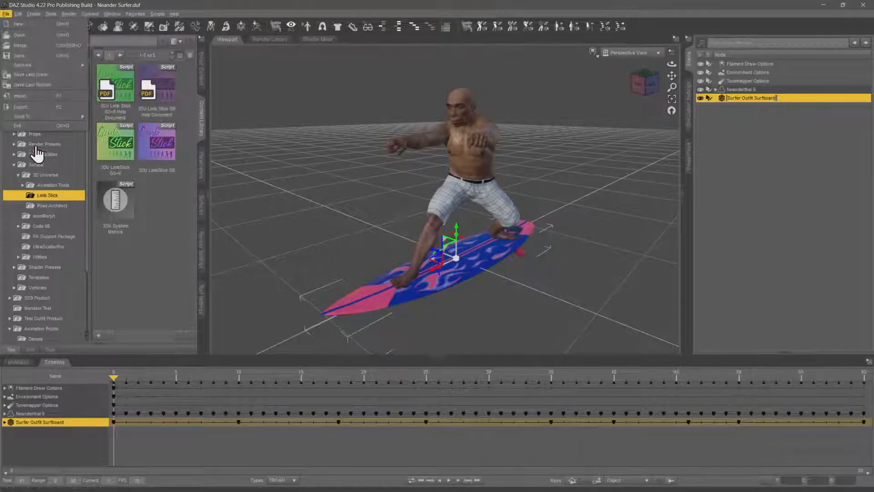
click(51, 109)
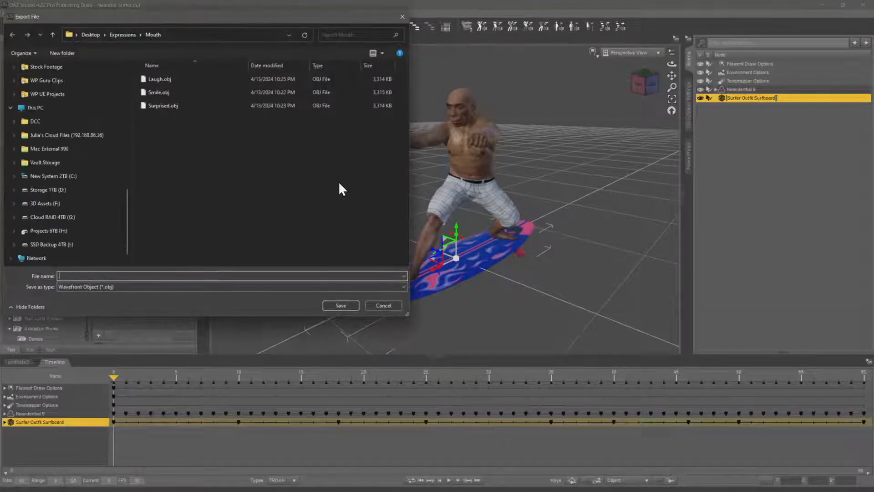
click(53, 138)
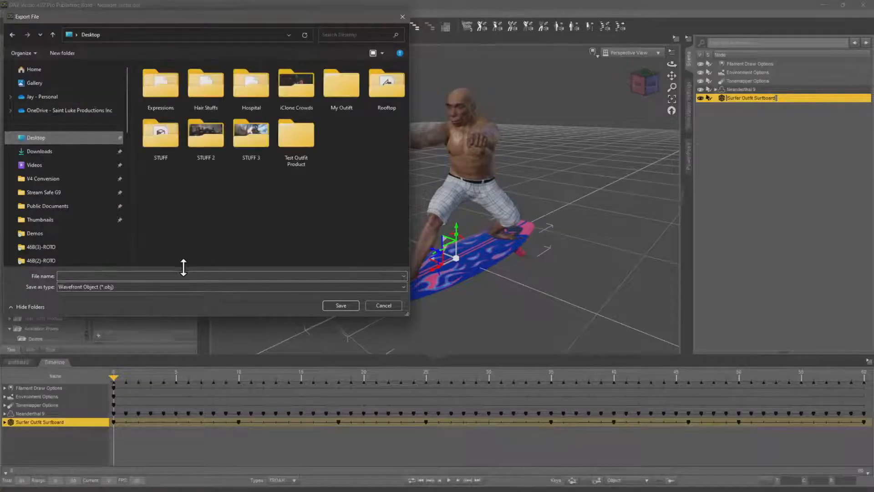
click(174, 286)
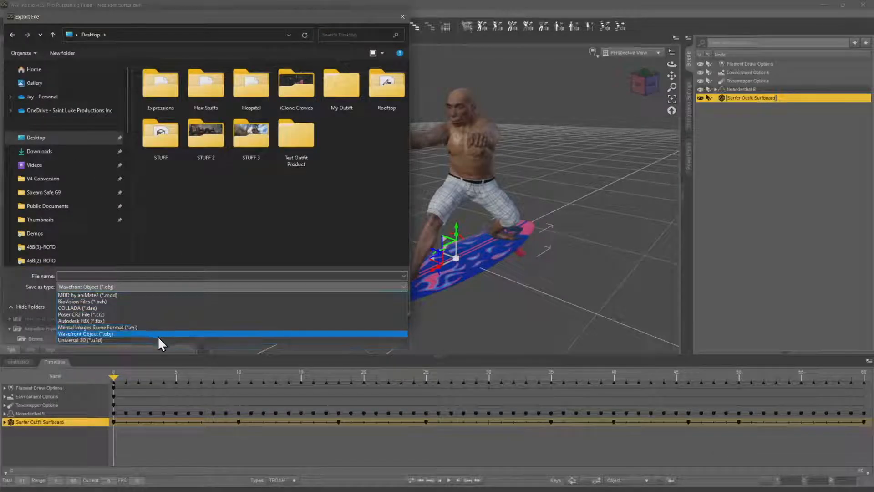
click(157, 321)
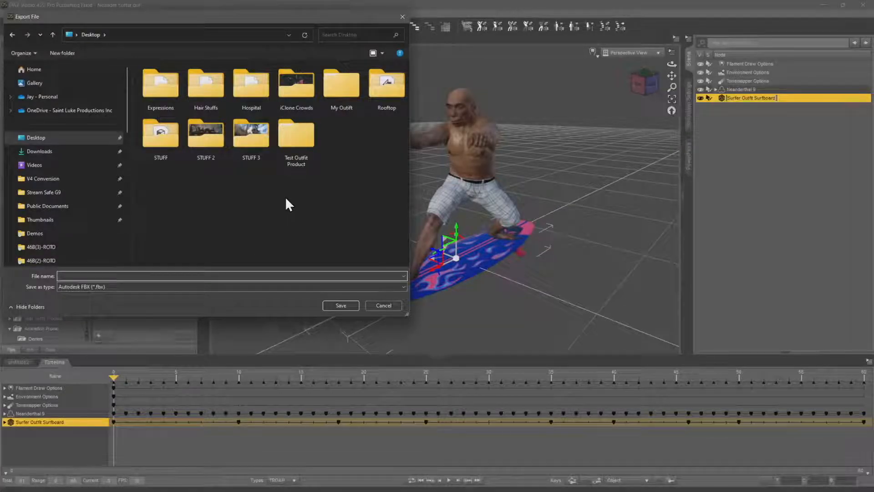
text(SurfboardAnimation)
key(Return)
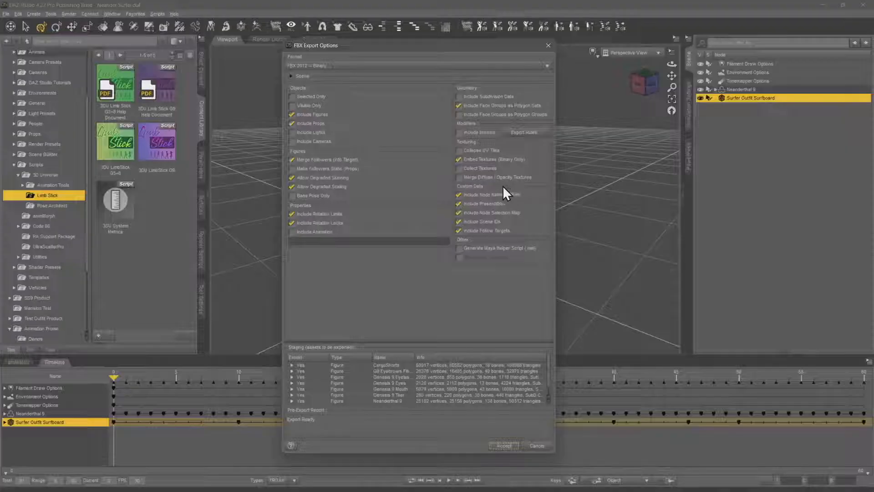
Export only the selected surfboard to FBX, with embedded textures turned off and Selected Only and Include Animation turned on
click(491, 161)
click(458, 161)
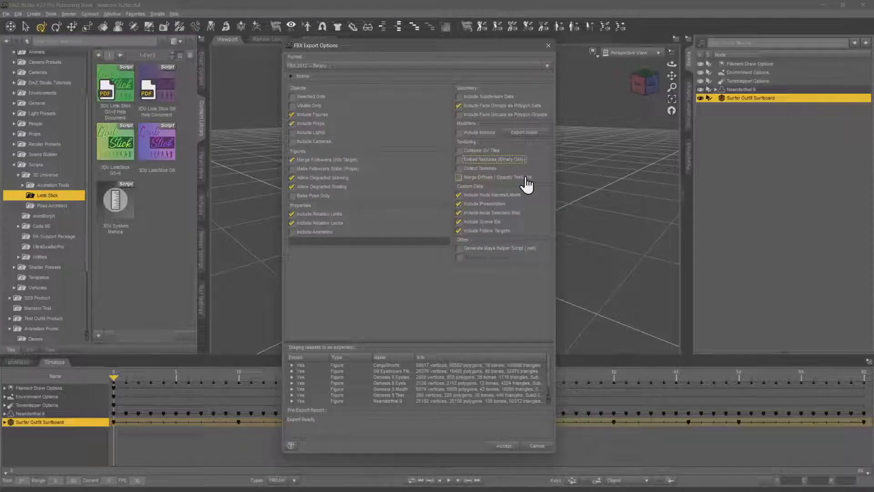
click(526, 203)
click(528, 205)
click(527, 230)
click(314, 97)
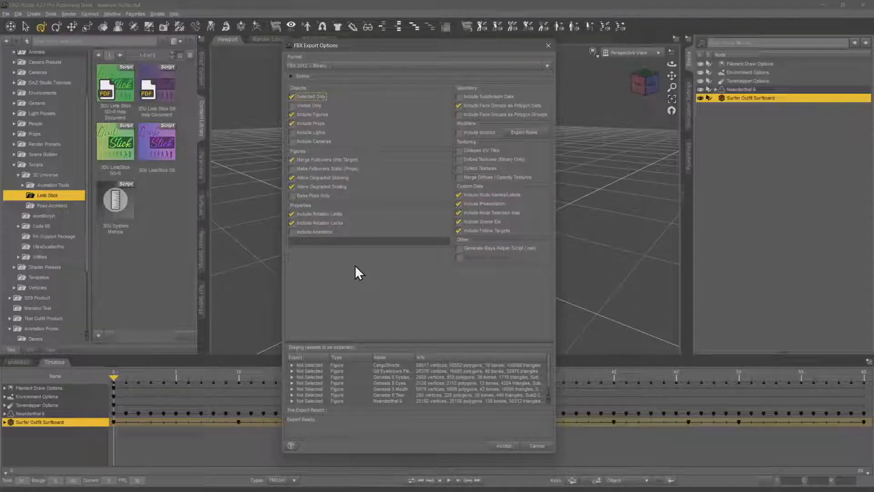
click(308, 232)
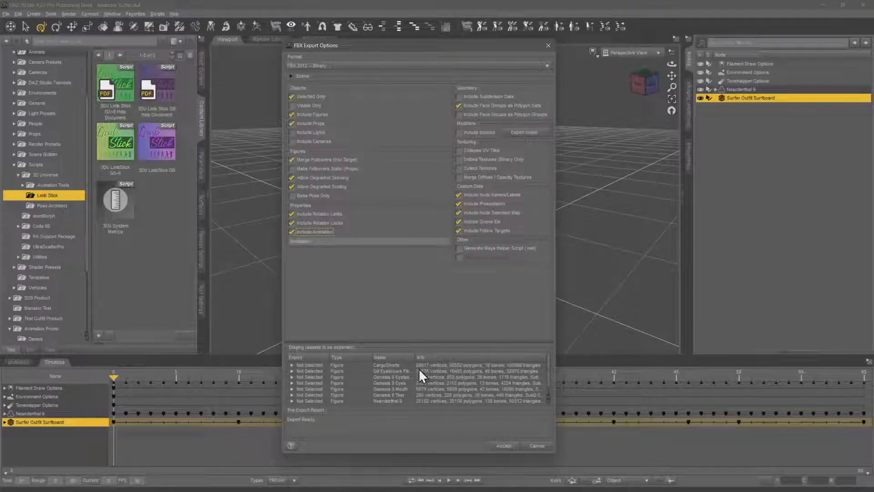
scroll(376, 386, down, 1)
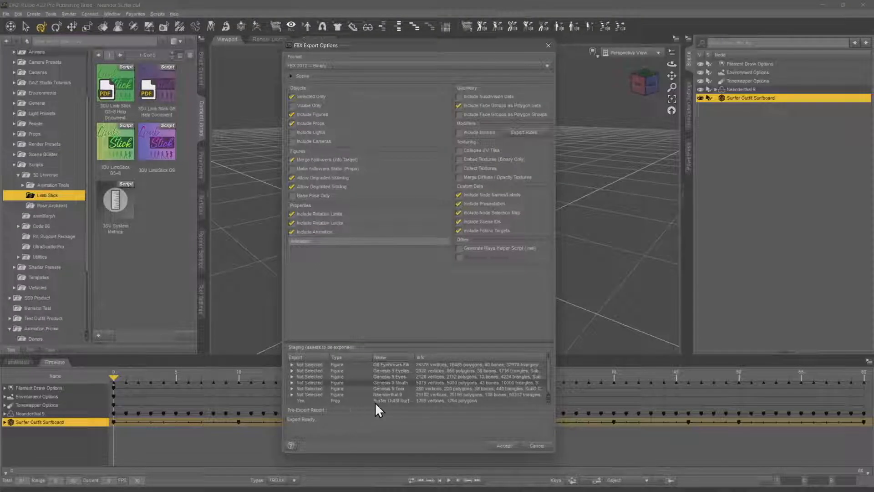
click(501, 446)
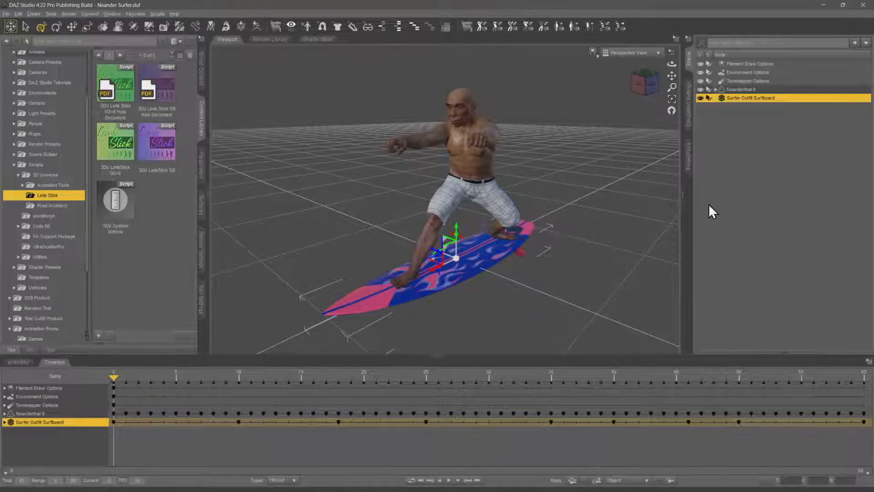
Try to send the surfboard to Unreal with Daz to Unreal as an Animation asset under a new name, with Use New Export off
click(6, 13)
mouse_move(46, 114)
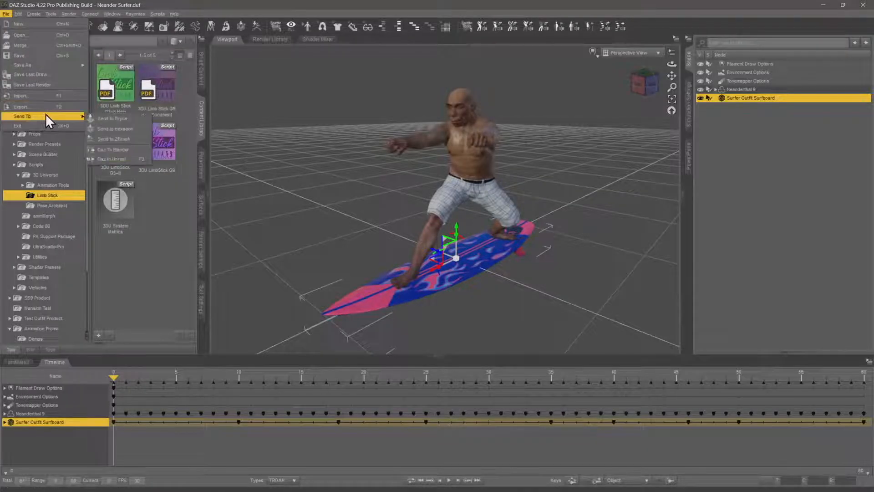
click(113, 157)
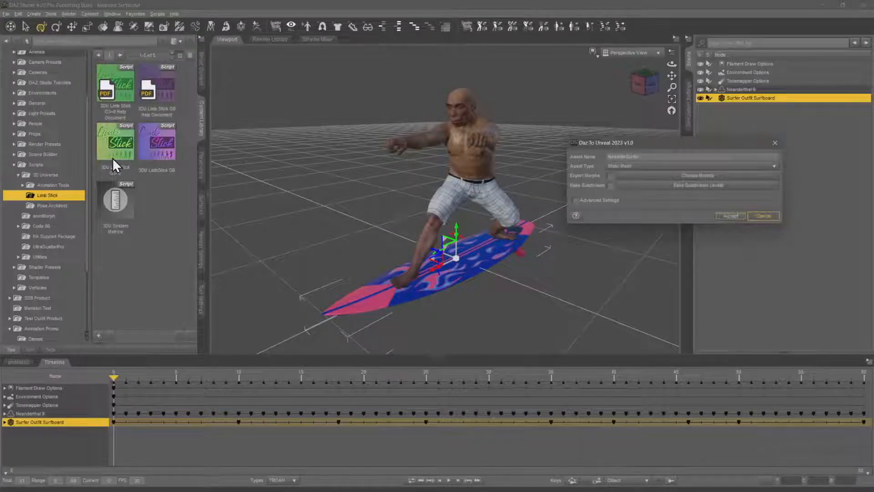
click(652, 167)
click(652, 179)
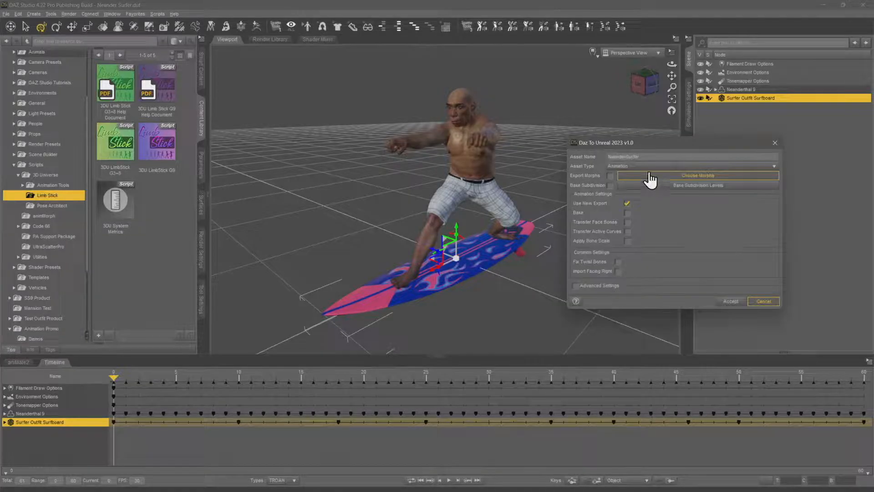
text(S)
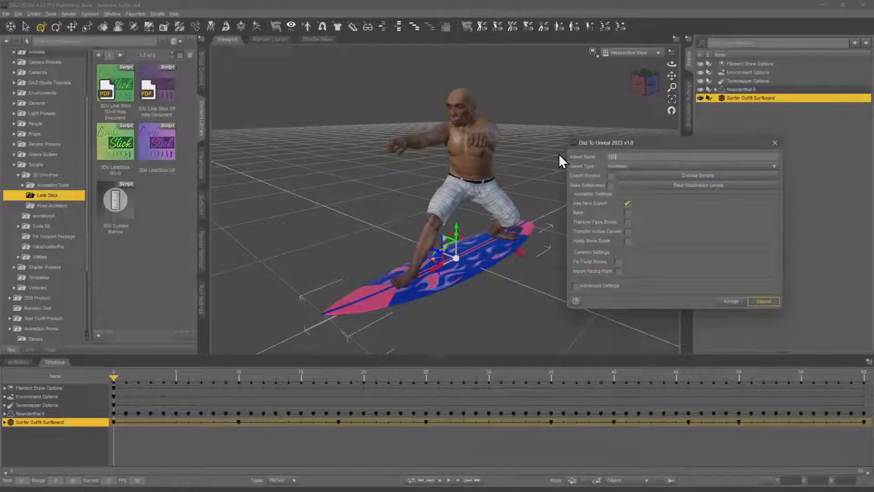
text(urferboardSurfer)
click(626, 204)
click(732, 302)
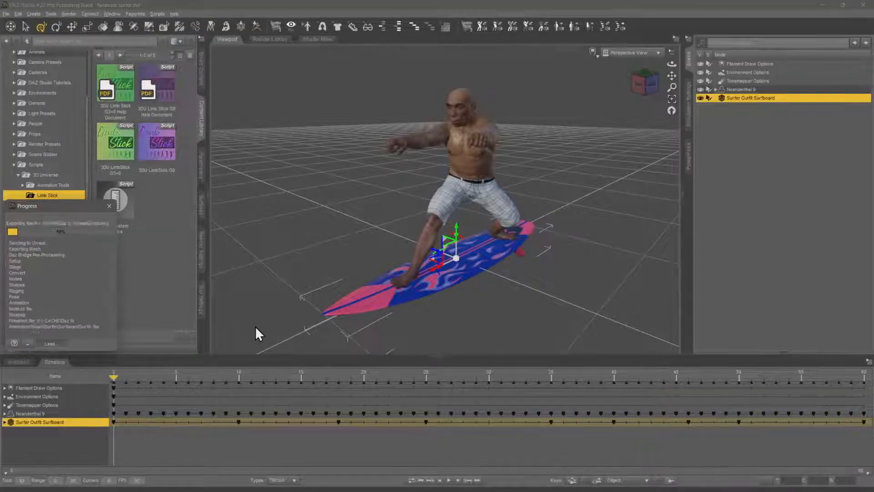
click(445, 261)
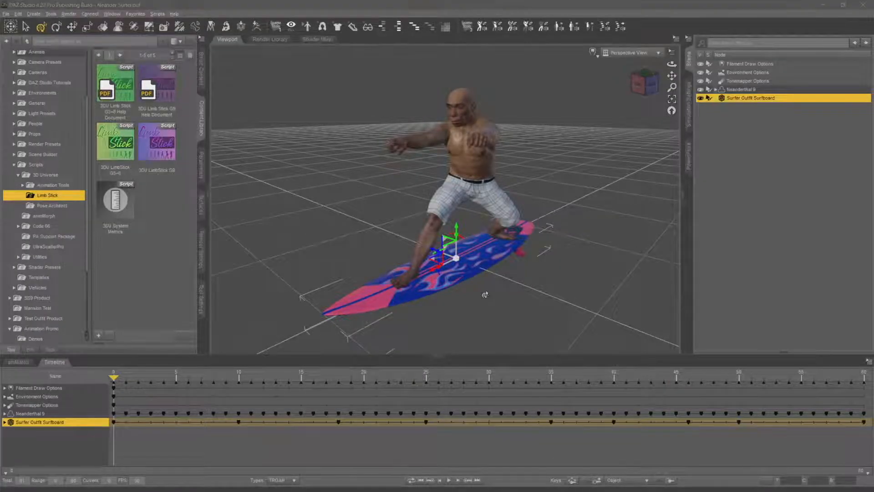
Switch to Unreal Engine, dismiss the message log, and check the Surfboard folder for the animation
key(alt+Tab)
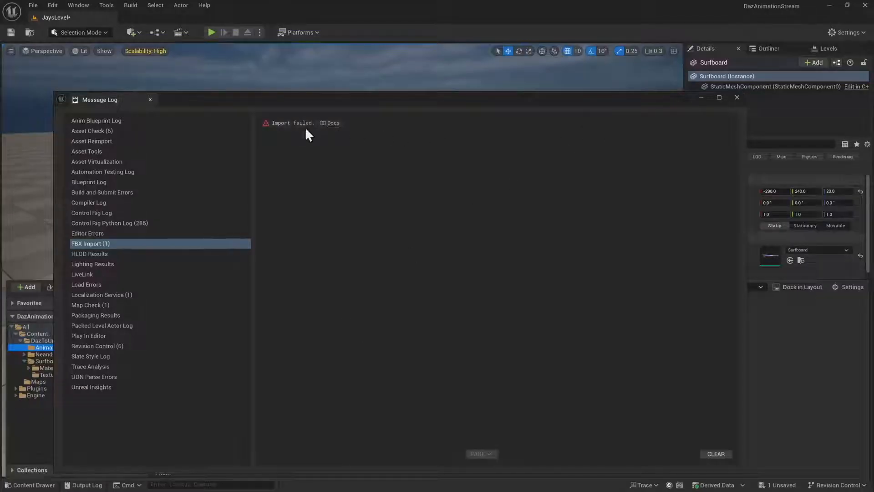
click(737, 97)
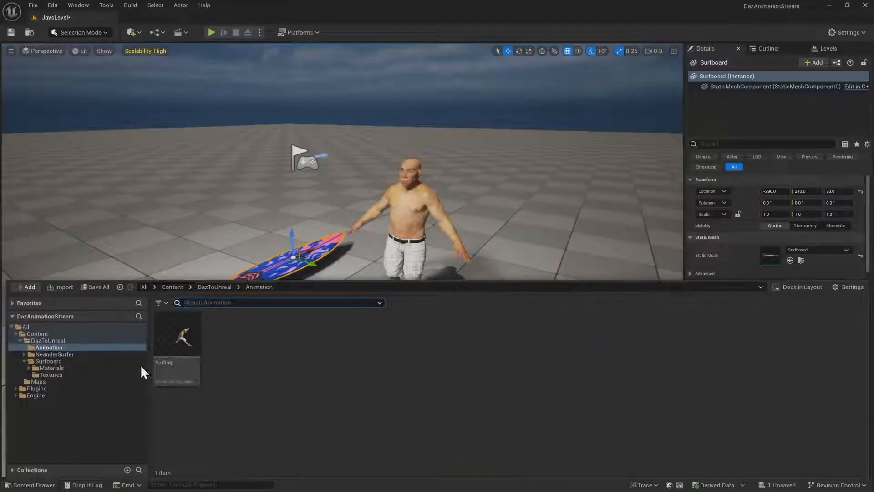
click(69, 362)
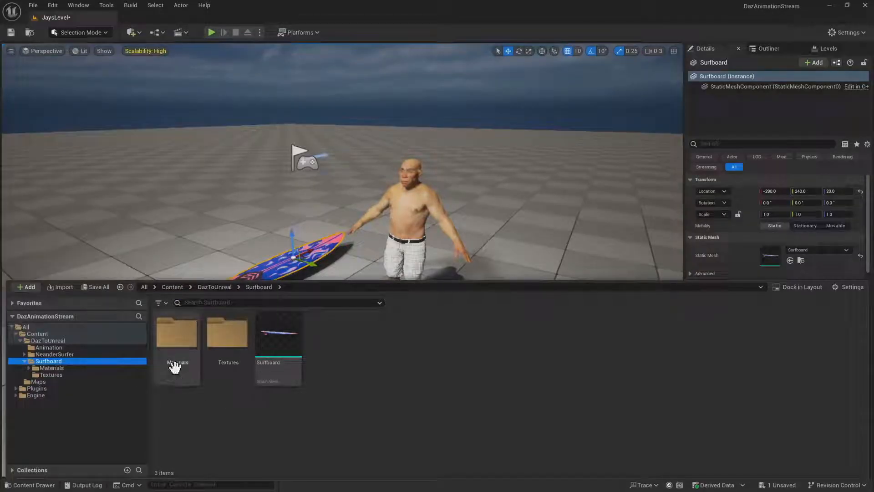
Start importing SurfboardAnimation.fbx from the Desktop into the DazToUnreal Animation folder
click(76, 348)
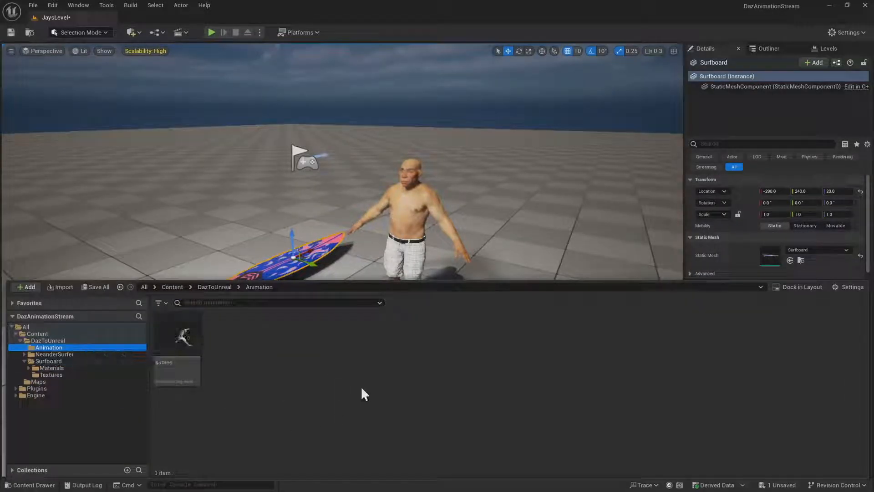
right_click(273, 383)
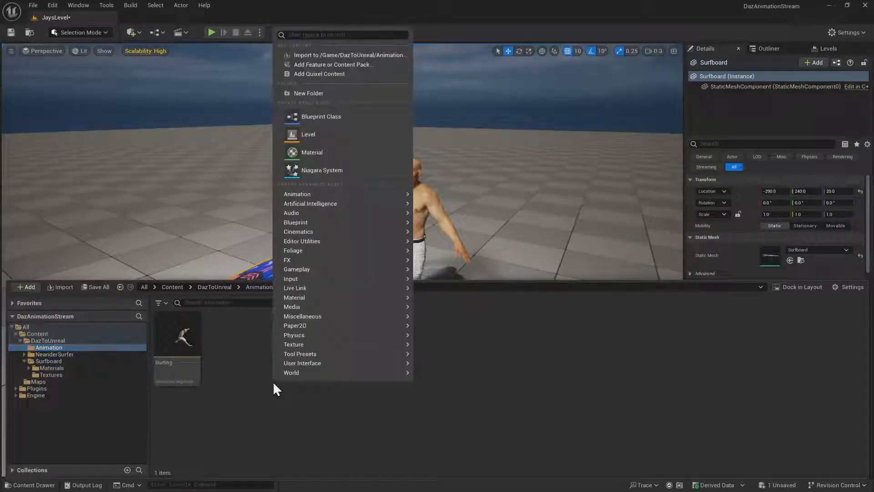
click(326, 56)
scroll(58, 192, up, 6)
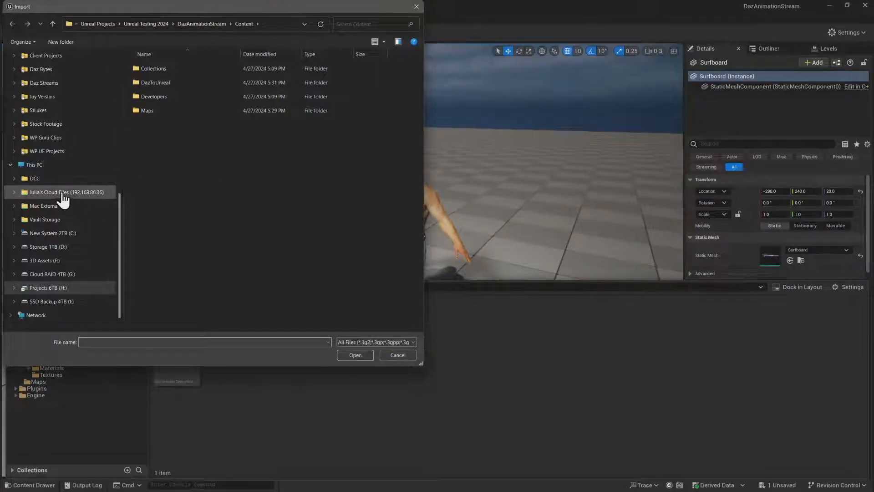
click(57, 126)
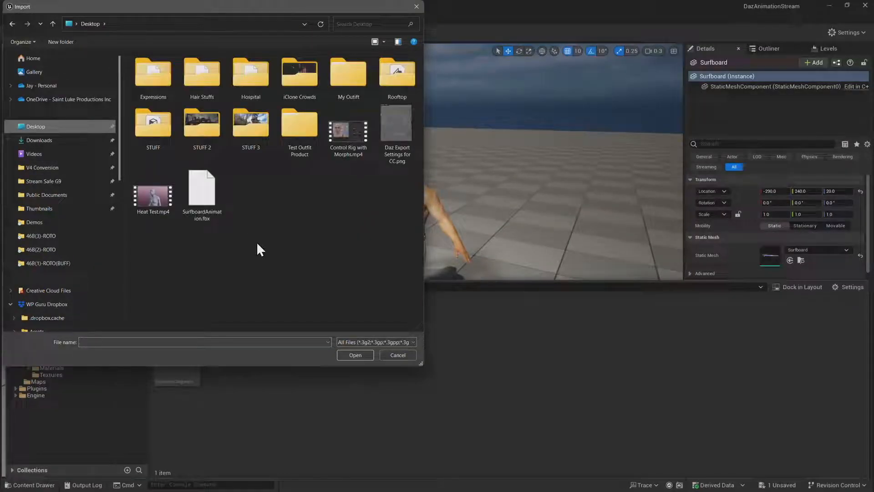
click(202, 191)
click(360, 355)
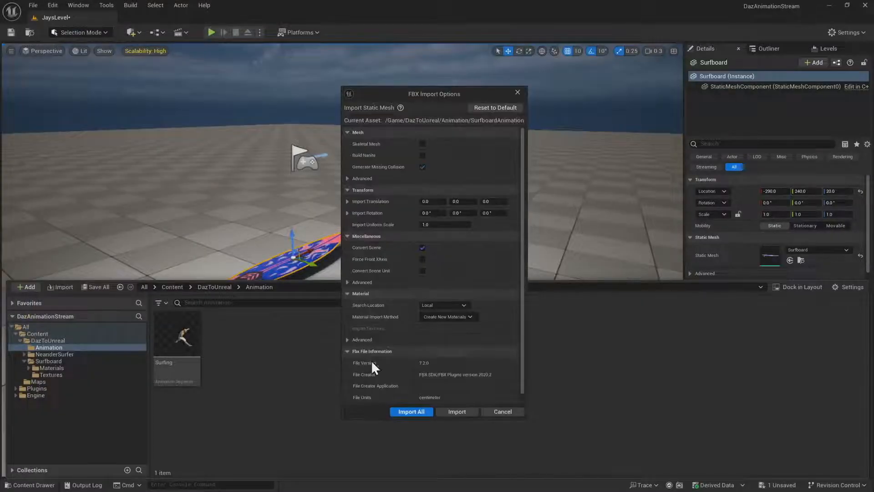
drag(458, 102, 439, 93)
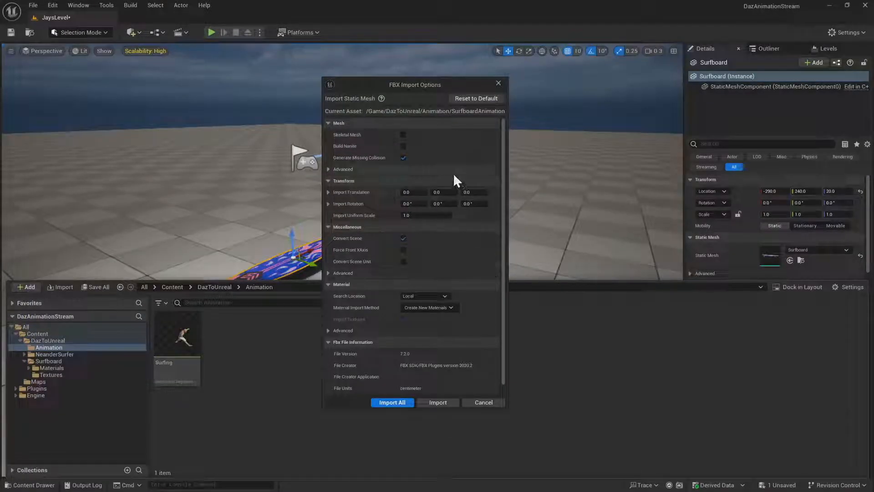
click(404, 134)
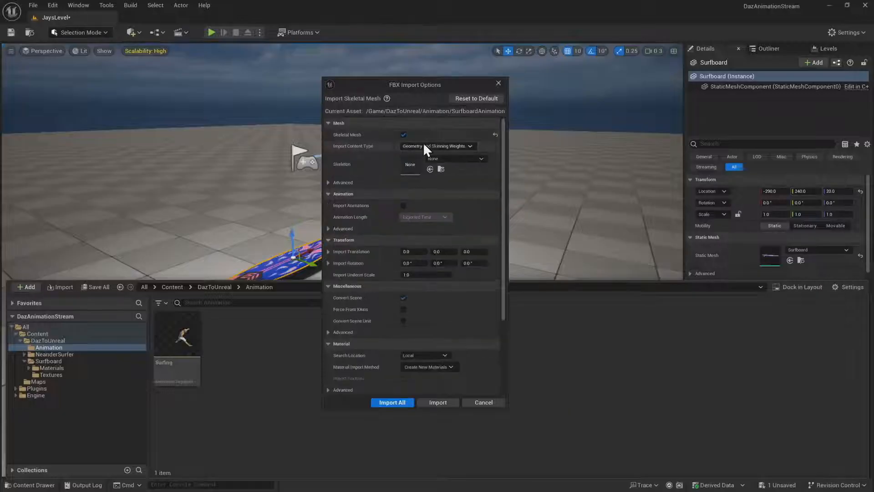
click(475, 158)
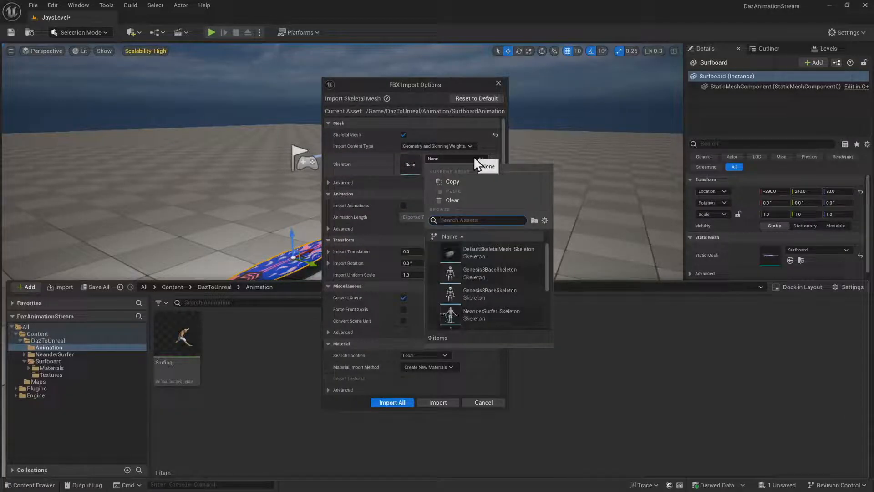
click(475, 157)
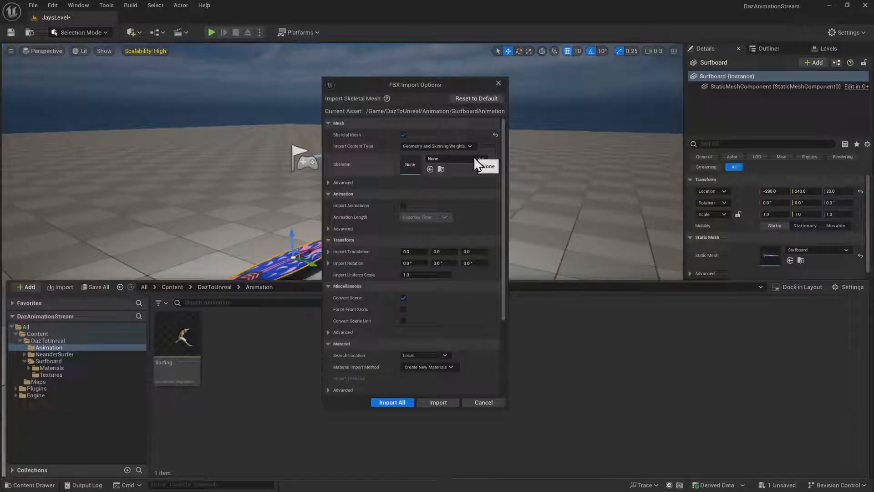
click(404, 135)
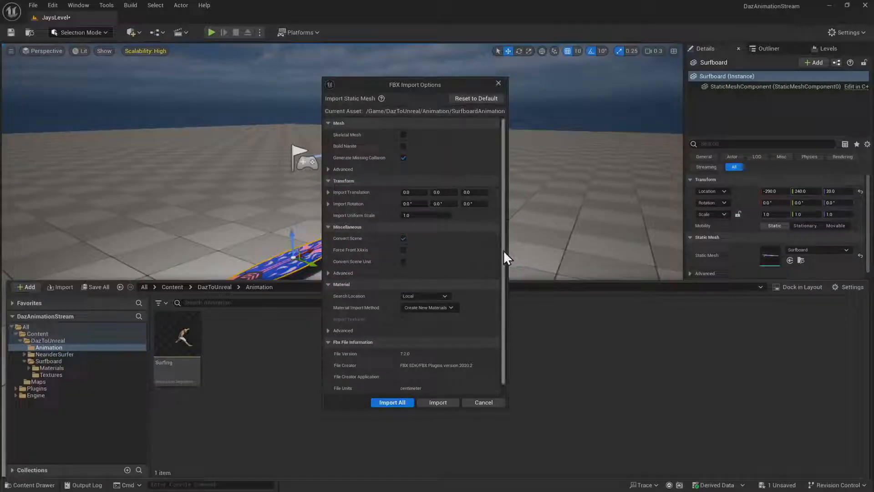
Set the material import method to Do Not Create Material and check the advanced mesh options
scroll(501, 279, down, 1)
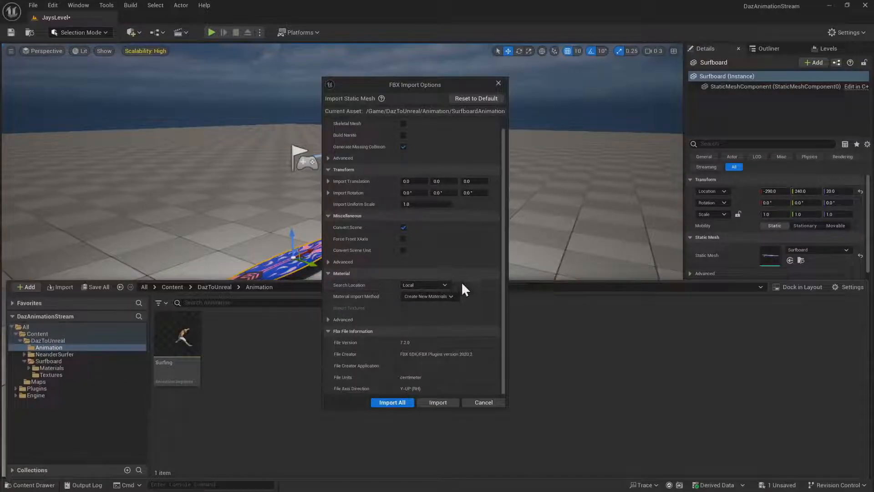
click(444, 297)
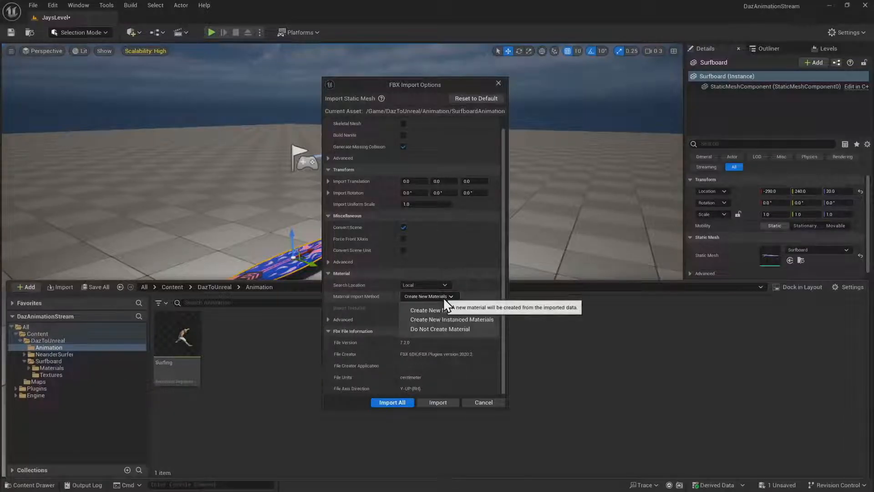
click(447, 329)
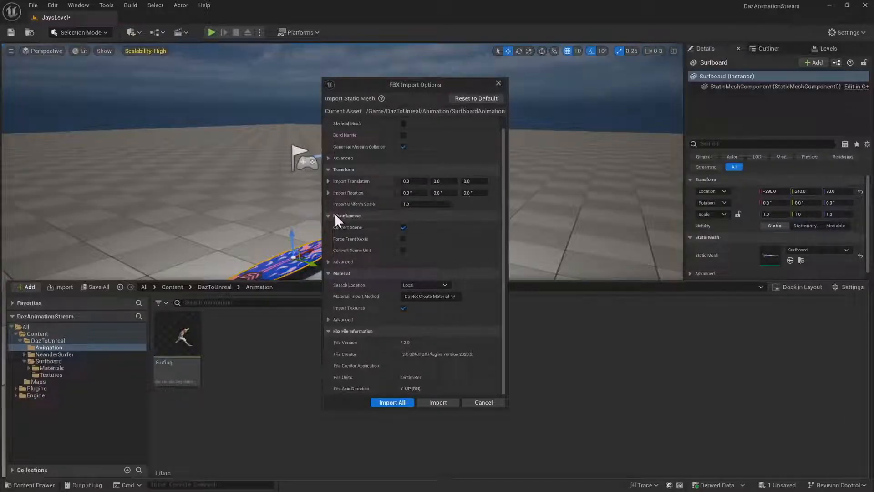
scroll(335, 213, up, 1)
click(328, 170)
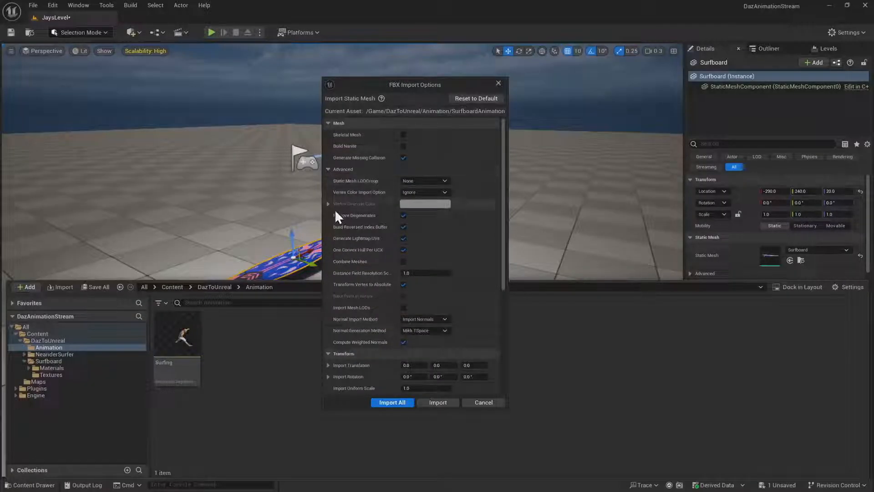
click(327, 169)
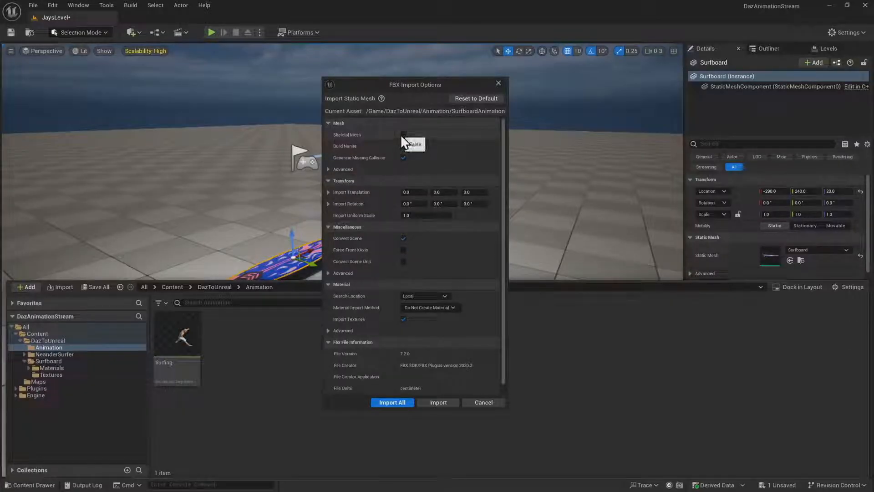
Set the FBX import to Skeletal Mesh with Geometry and Skinning Weights, and enable Import Animations
click(404, 135)
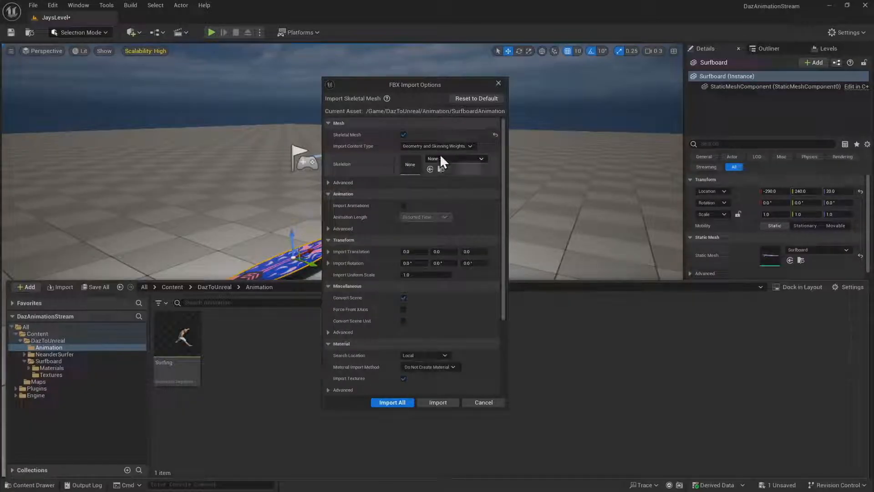
click(476, 148)
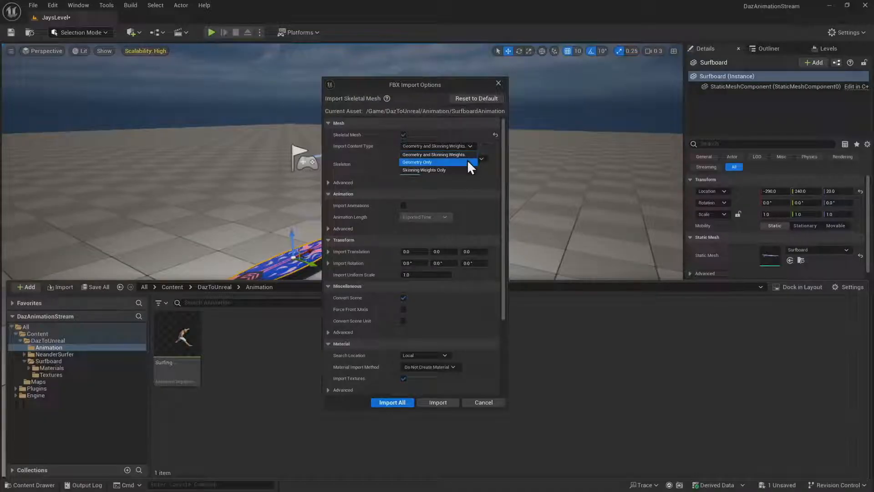
click(471, 155)
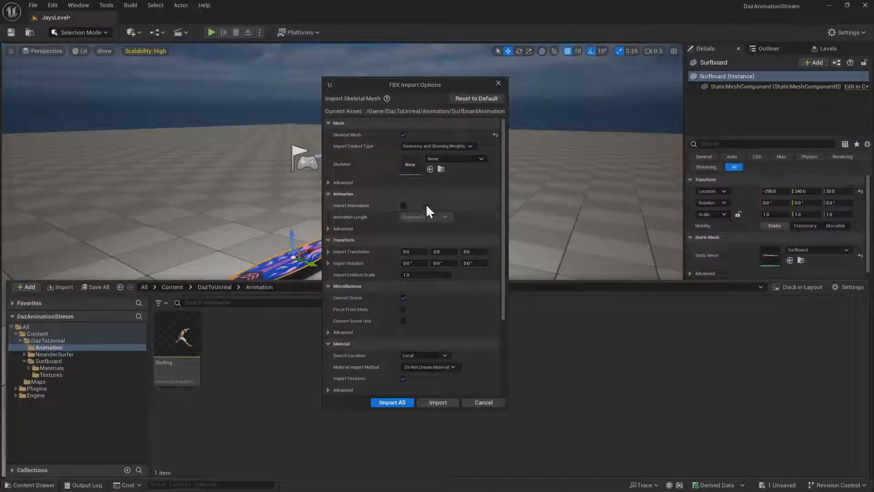
click(404, 206)
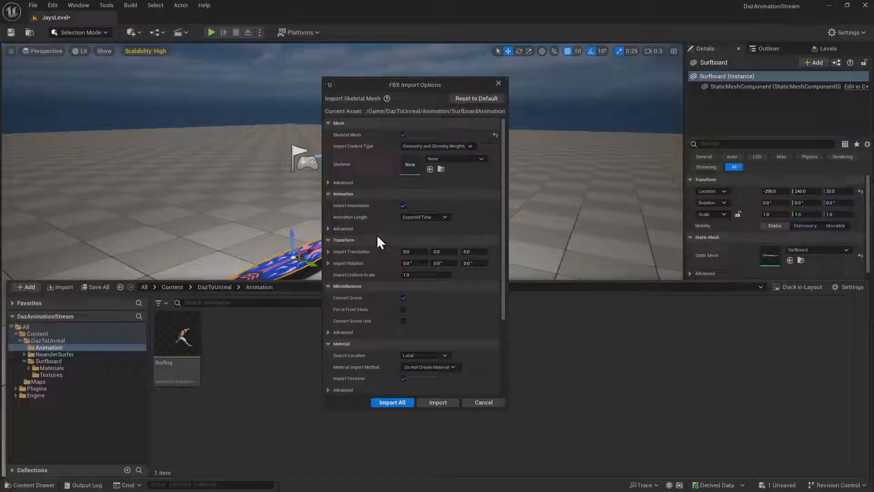
Review the advanced animation options, import all of the surfboard FBX, and save all assets after dismissing the message log
click(328, 229)
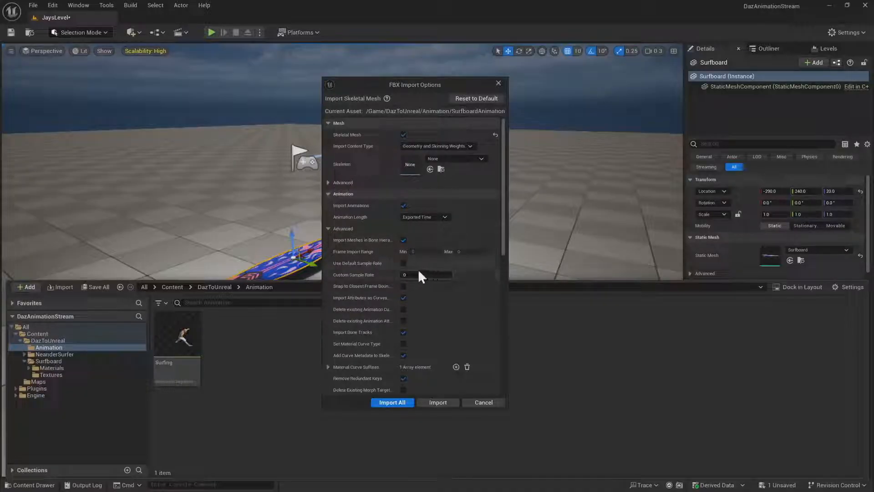
scroll(469, 327, down, 2)
scroll(473, 348, down, 2)
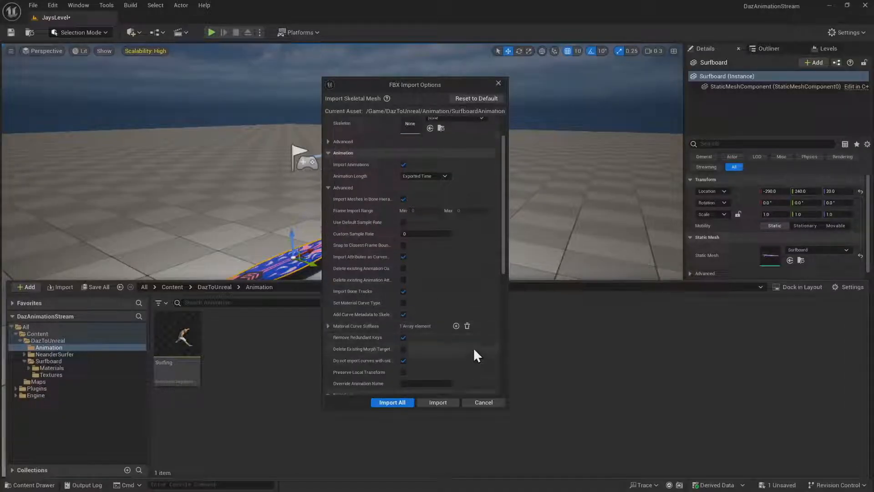
click(403, 403)
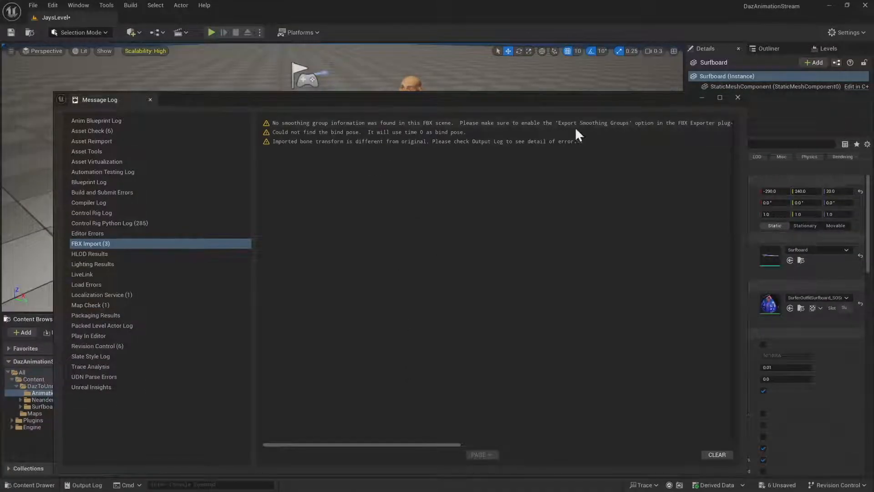
click(737, 97)
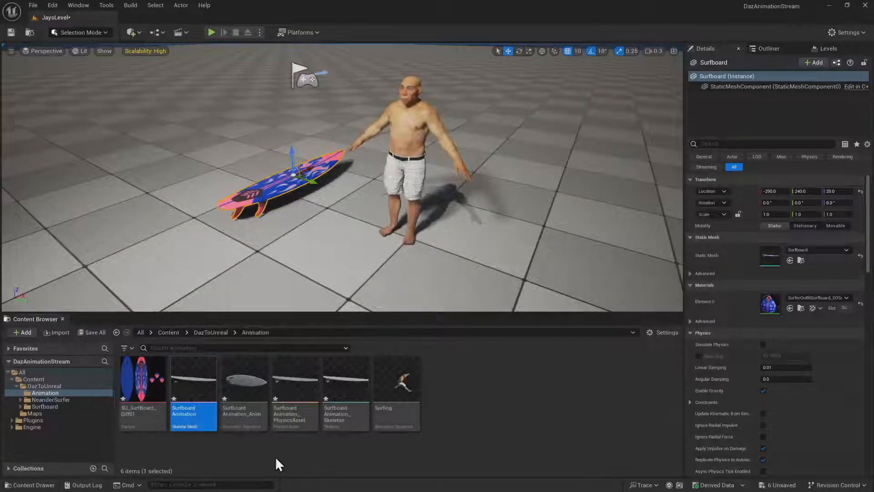
key(ctrl+shift+s)
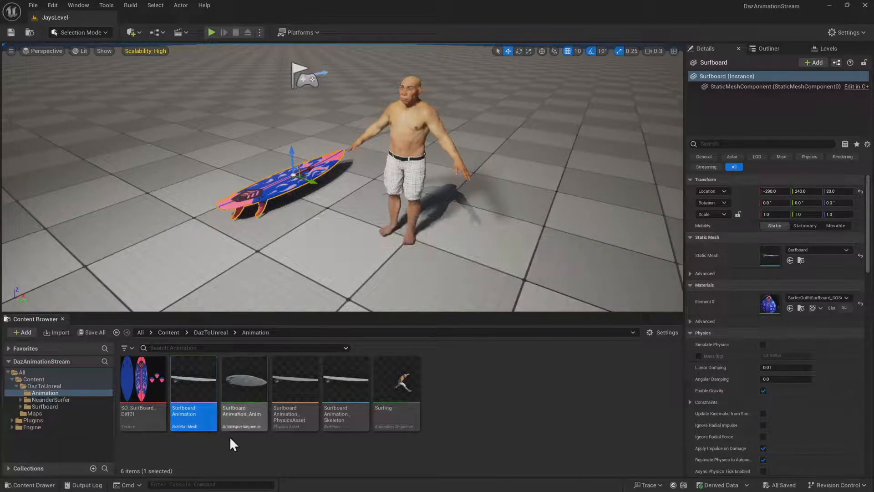
Inspect the imported SurfboardAnimation skeletal mesh and its animation sequence as main-window documents, and close both editors
double_click(190, 380)
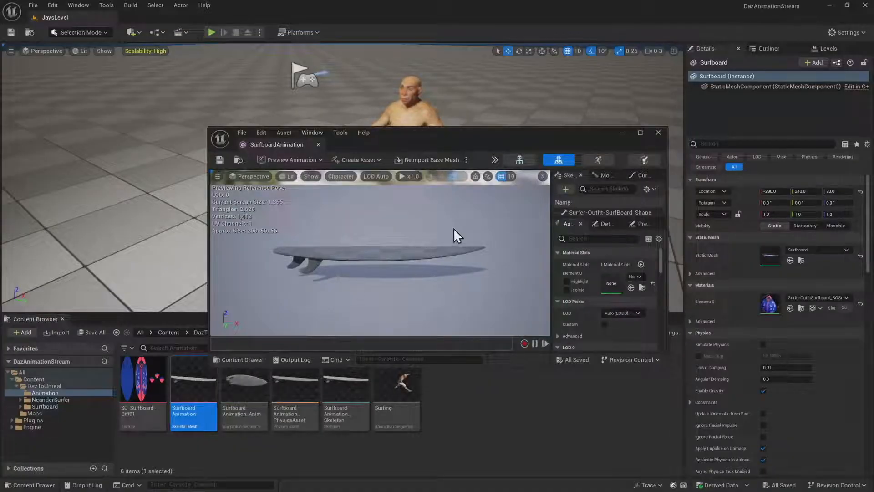
drag(275, 144, 150, 18)
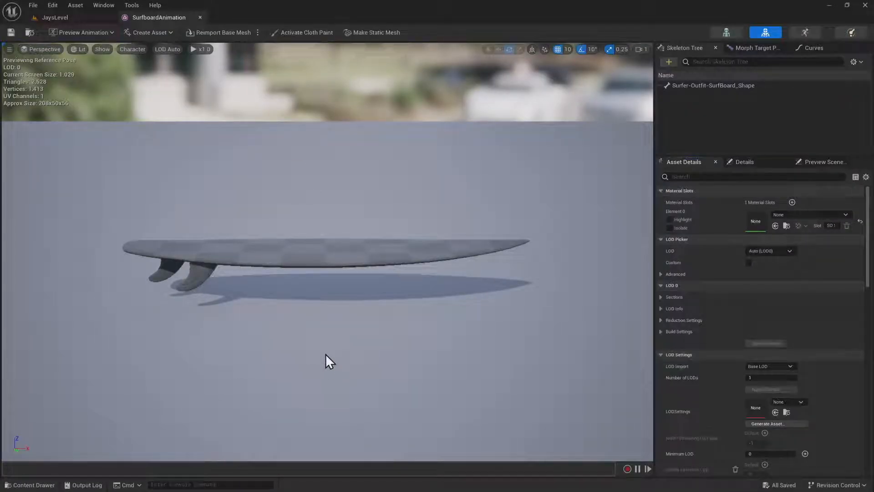
key(ctrl+space)
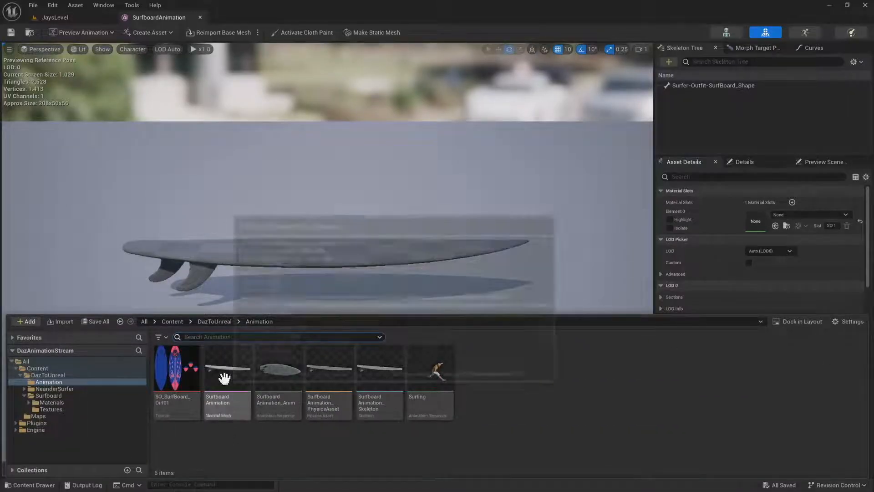
double_click(284, 392)
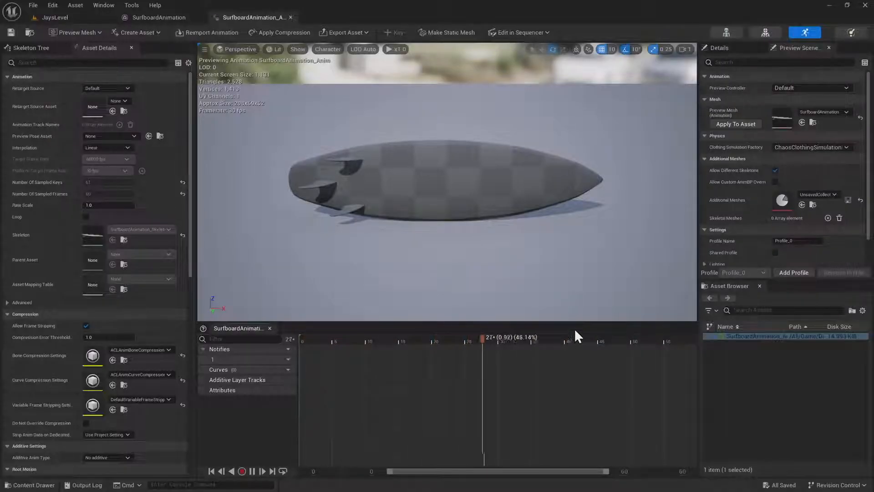
click(290, 17)
click(198, 17)
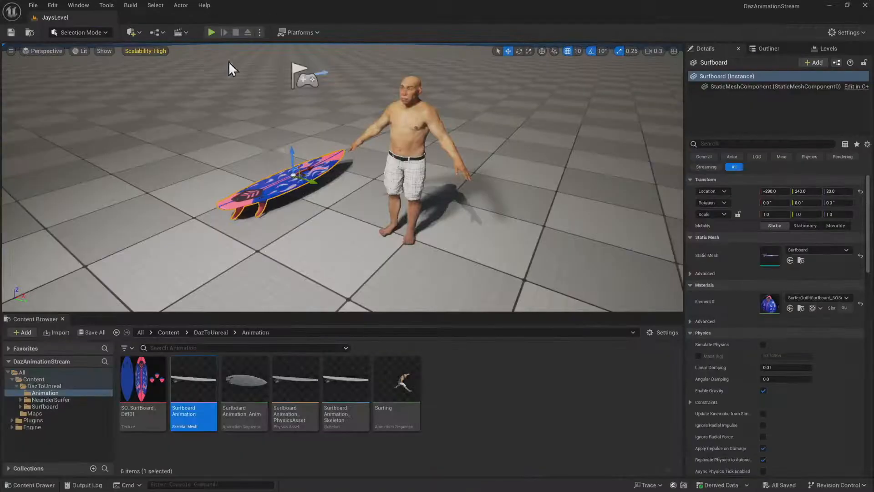
Collapse the DazToUnreal folder in the content tree and look over the surfer and surfboard in the level
right_drag(324, 253, 329, 237)
key(w)
key(e)
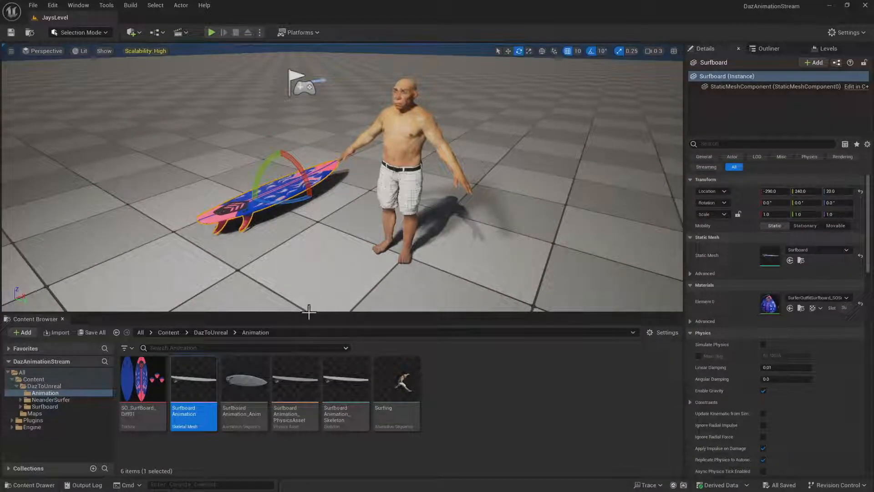
click(18, 387)
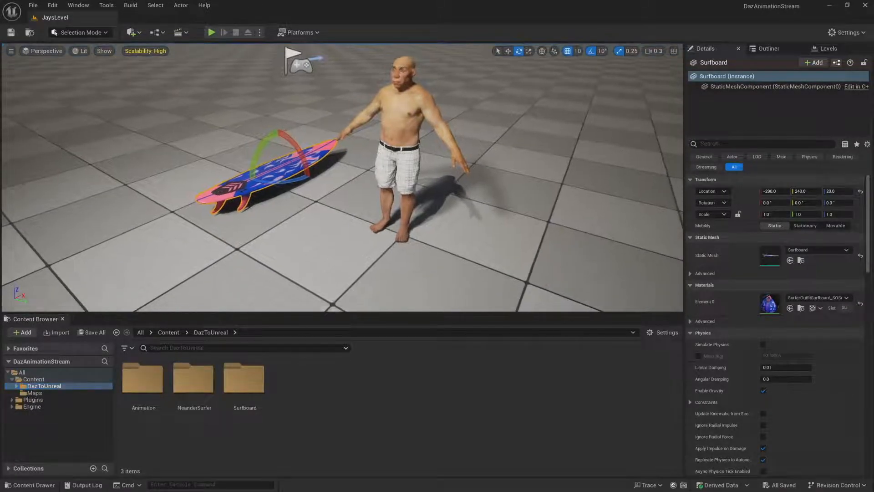
right_drag(249, 238, 250, 244)
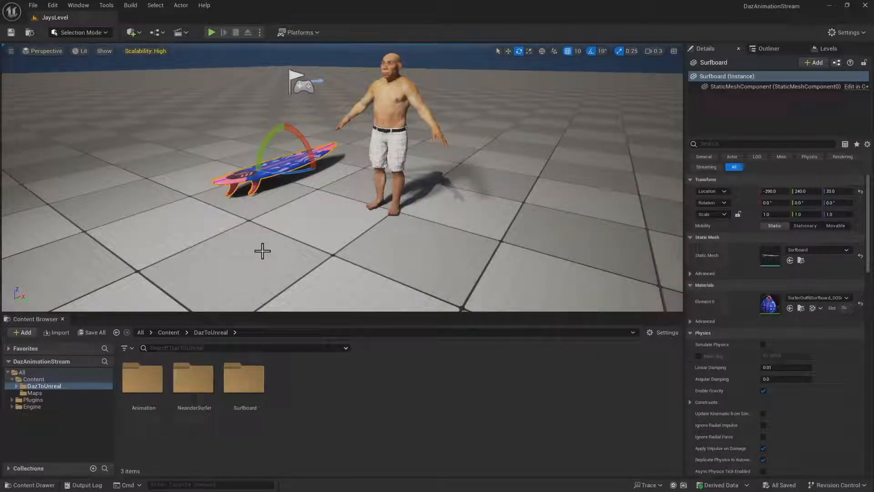
right_drag(262, 251, 262, 241)
Switch to DAZ Studio, scrub the surfing animation to frame 20, and select the Neanderthal 9's left upper arm
key(alt+Tab)
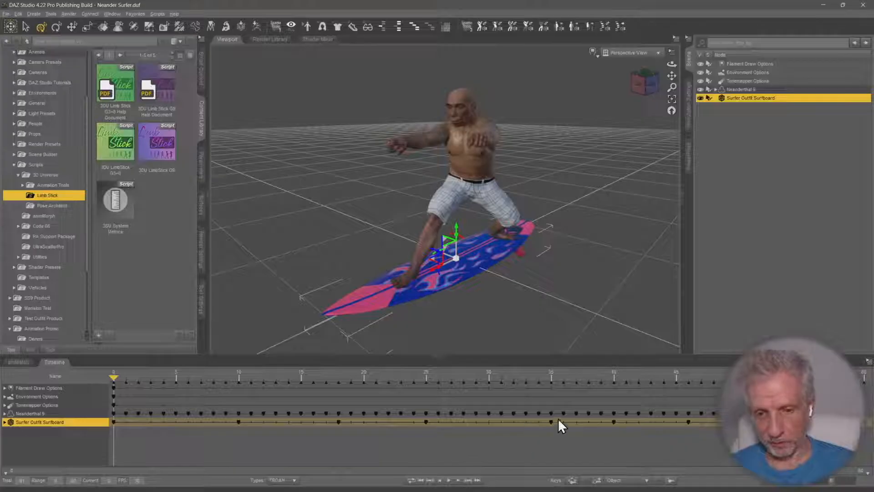
drag(117, 379, 361, 373)
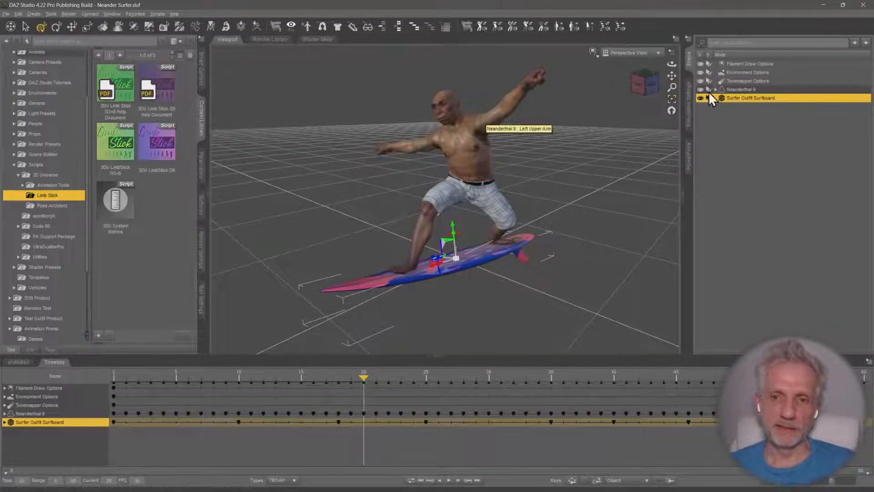
click(496, 119)
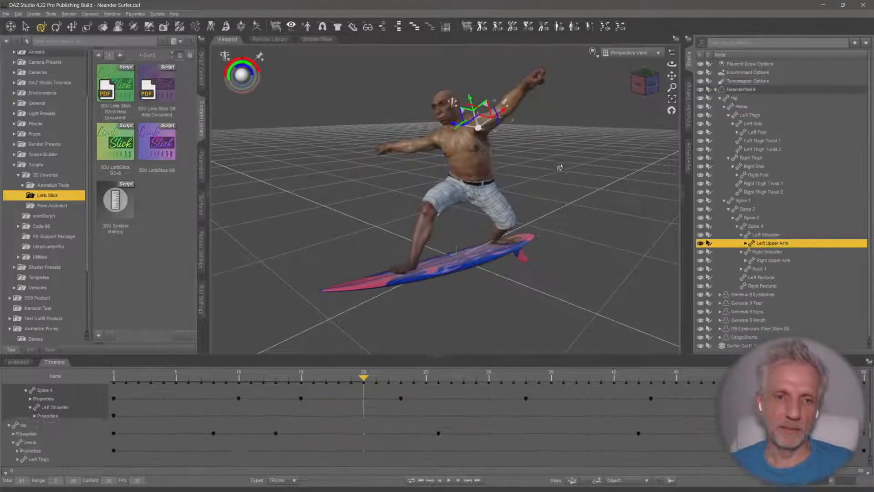
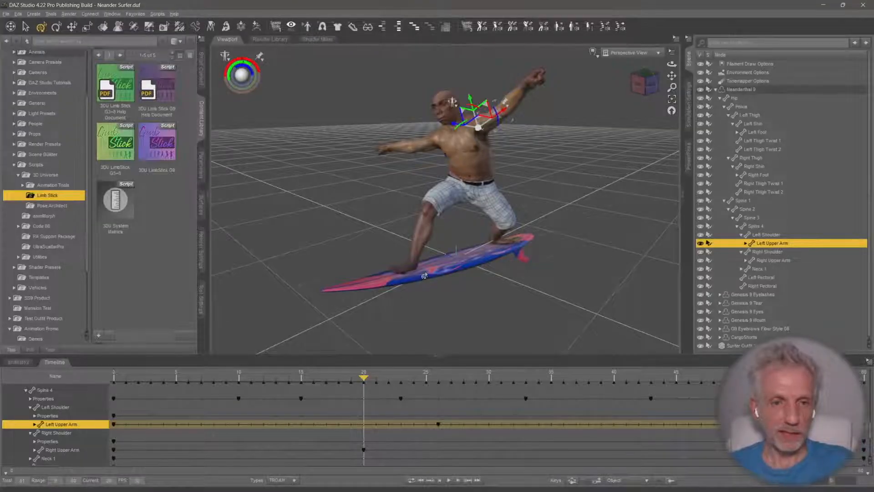
Select the surfer's left forearm and inspect the outstretched arm pose at frame 20 from several angles
scroll(424, 276, up, 4)
middle_drag(494, 80, 491, 184)
scroll(469, 185, up, 4)
scroll(469, 184, down, 2)
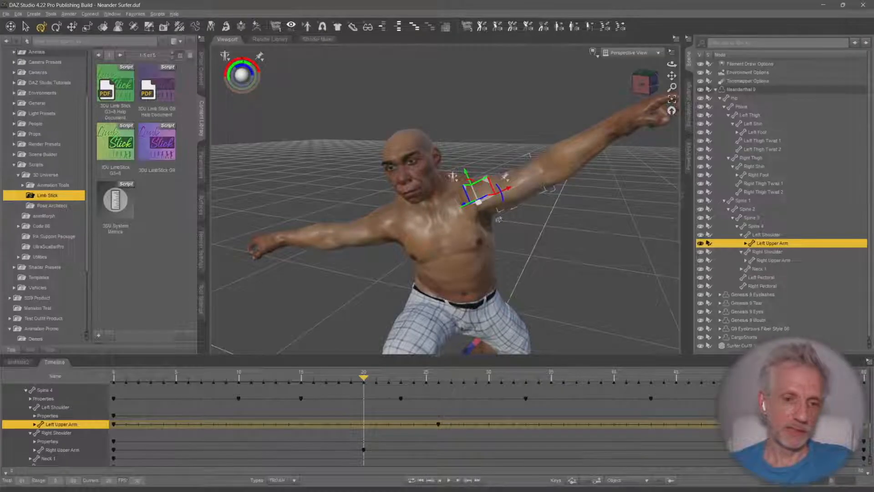
click(591, 161)
middle_drag(591, 161, 576, 182)
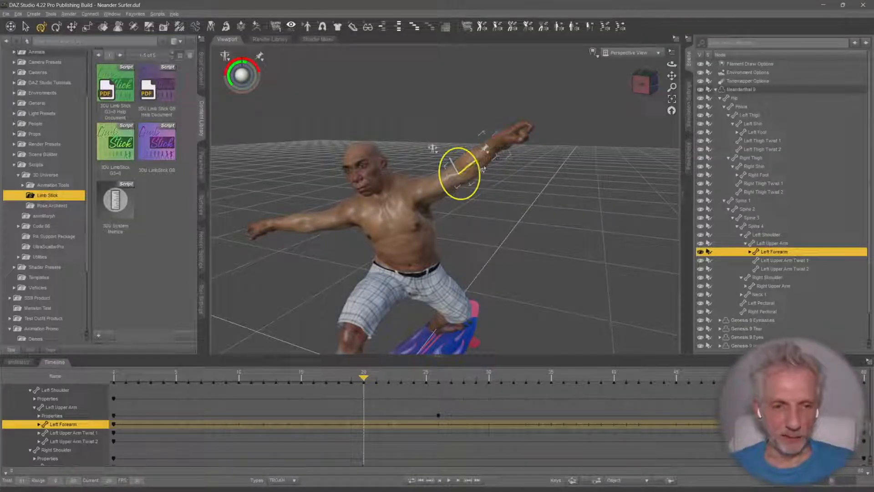
mouse_move(590, 161)
middle_down()
mouse_move(576, 181)
mouse_move(583, 169)
middle_up()
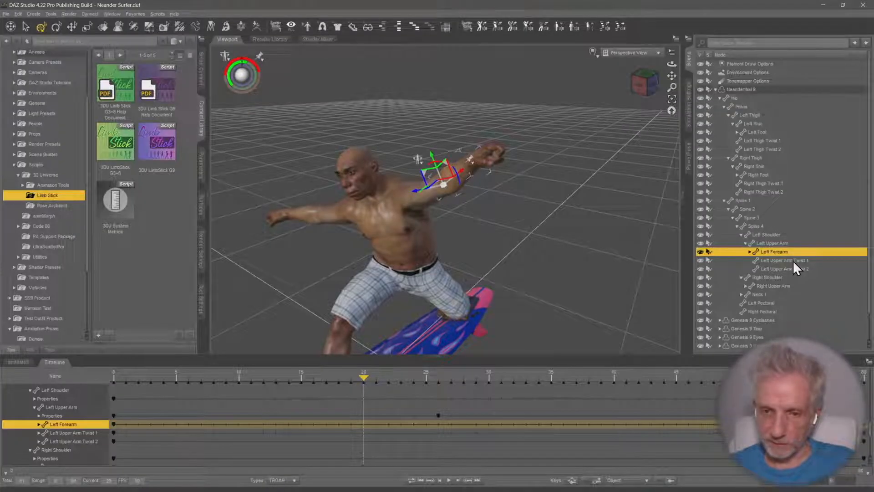
Try to rotate the surfer's left upper arm bone at frame 20
click(777, 244)
middle_drag(563, 207, 543, 209)
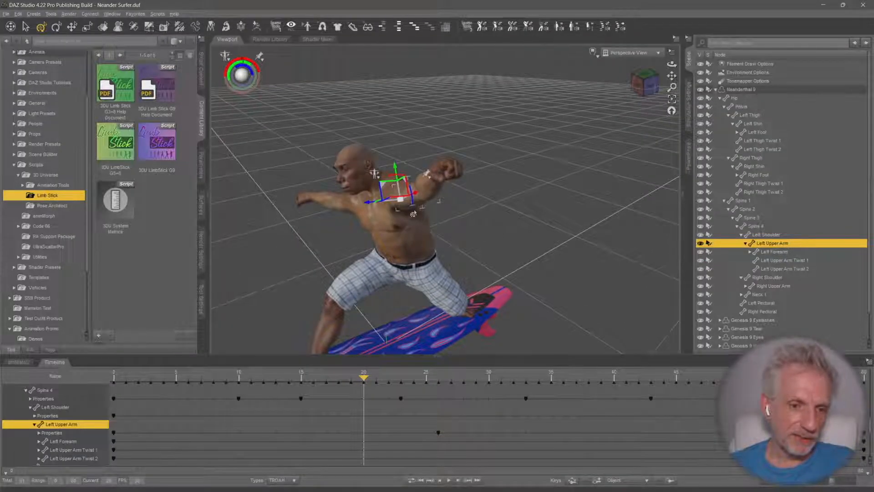
drag(412, 200, 408, 224)
key(ctrl+z)
middle_drag(480, 238, 476, 255)
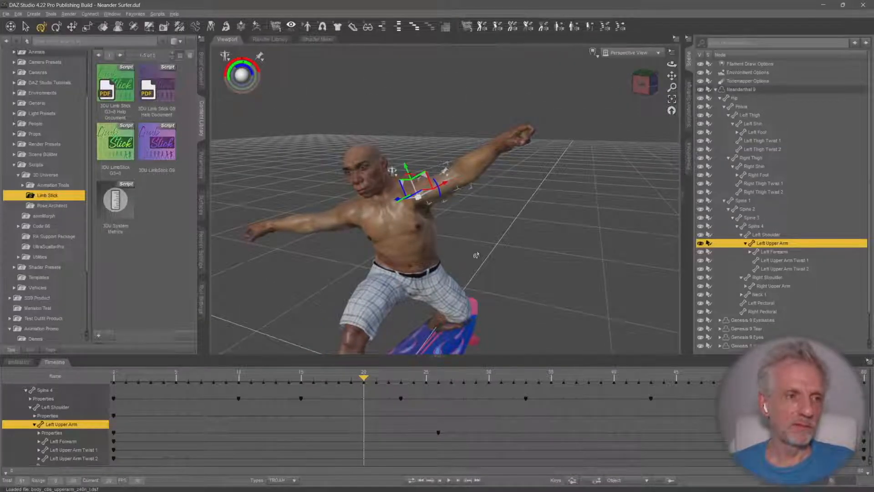
Inspect the surfer's skeleton with the Joint Editor, select the right upper arm bone, and return to the Universal tool
click(134, 26)
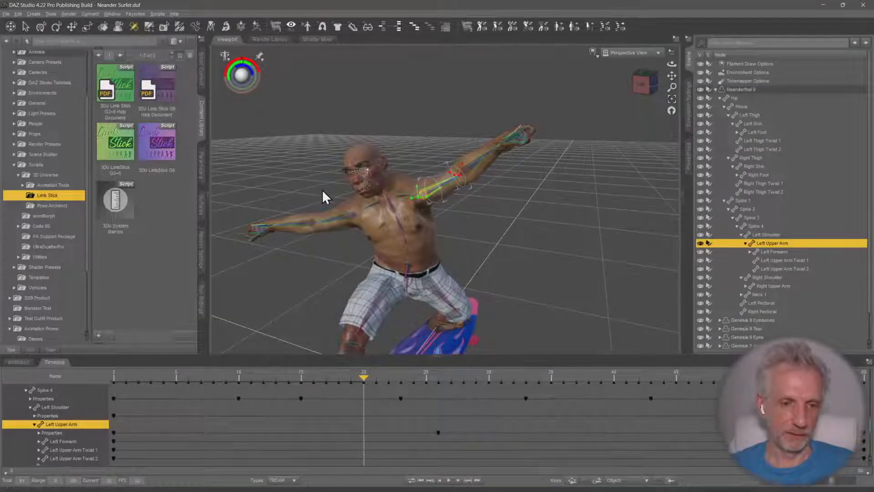
click(351, 220)
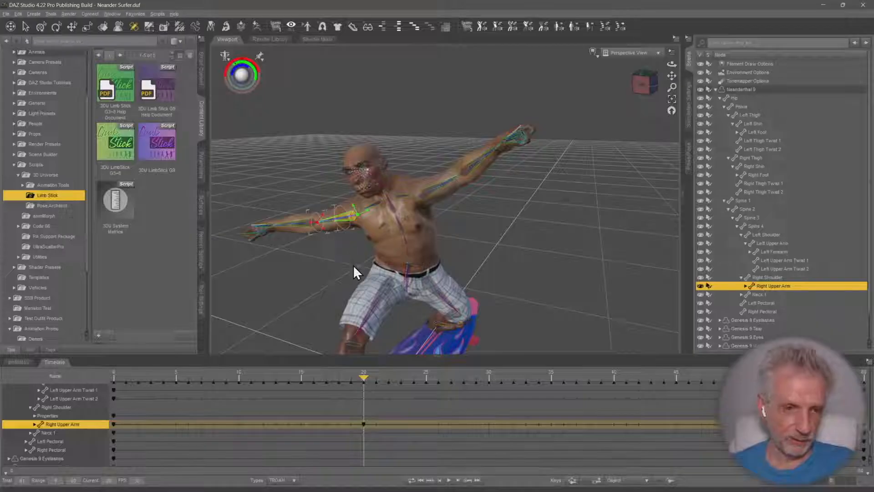
key(ctrl+f)
scroll(394, 250, down, 3)
mouse_move(394, 250)
middle_down()
mouse_move(397, 270)
mouse_move(310, 252)
mouse_move(395, 250)
mouse_move(401, 239)
middle_up()
scroll(394, 250, down, 3)
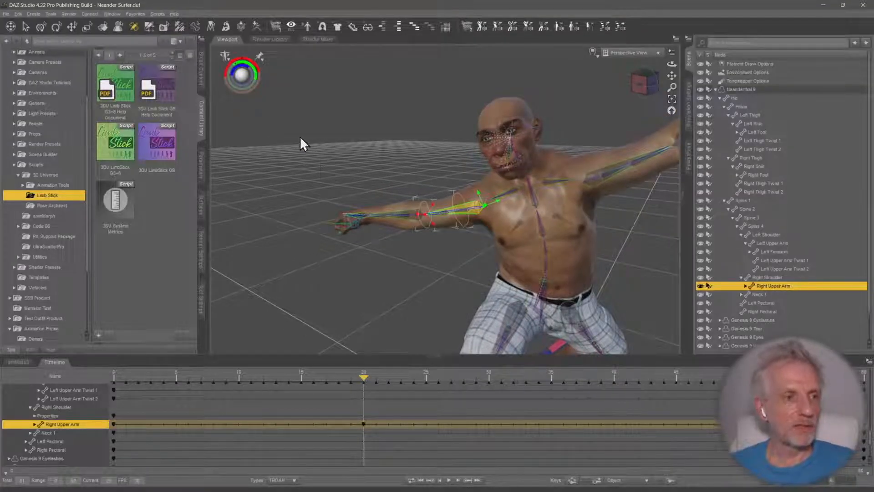
click(41, 28)
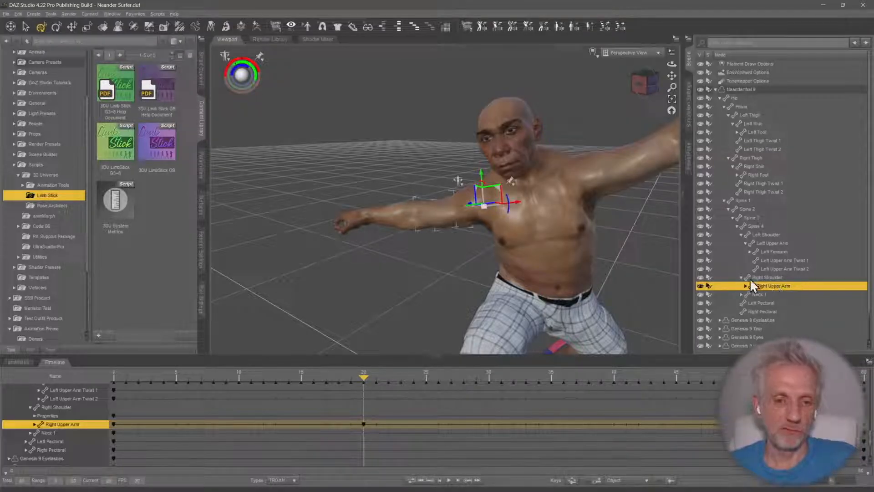
scroll(586, 230, down, 3)
middle_drag(586, 230, 517, 189)
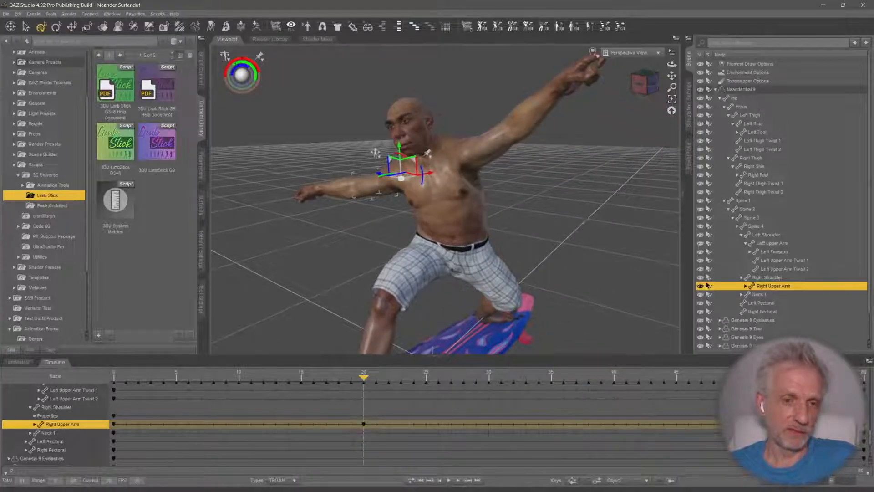
right_drag(586, 230, 633, 228)
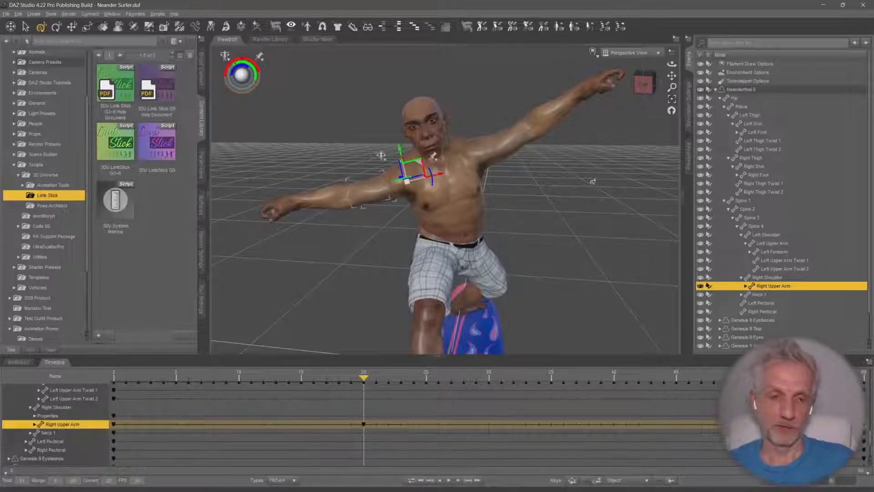
Switch to Unreal Engine, select the NeanderSurfer character, and enlarge the viewport to frame it with the surfboard
click(822, 4)
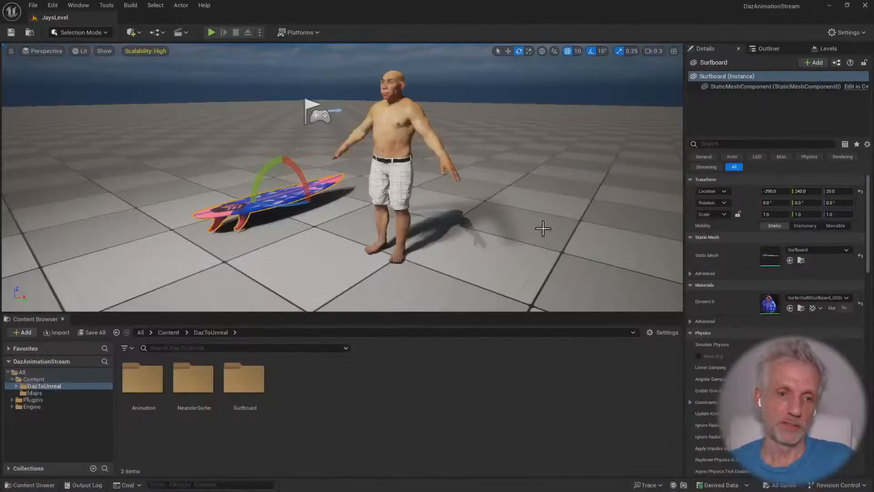
click(430, 132)
mouse_move(397, 144)
right_down()
mouse_move(410, 147)
mouse_move(416, 162)
mouse_move(407, 153)
right_up()
key(w)
key(e)
key(s)
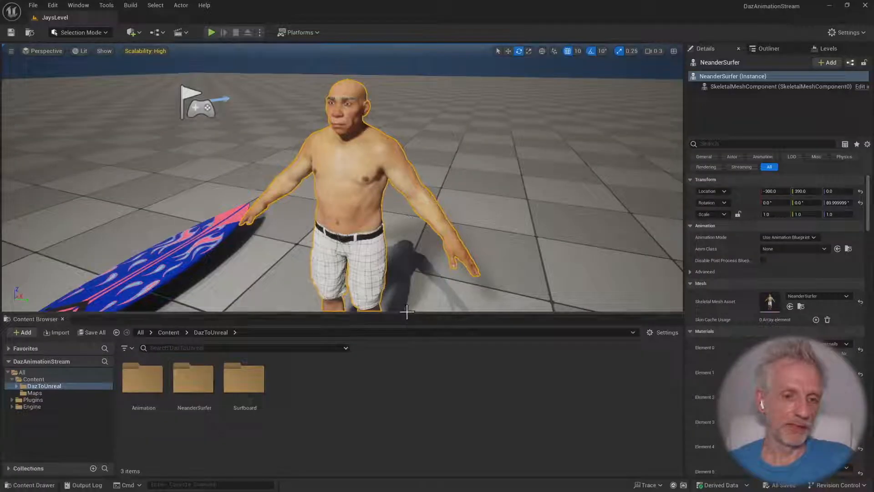
drag(408, 313, 398, 351)
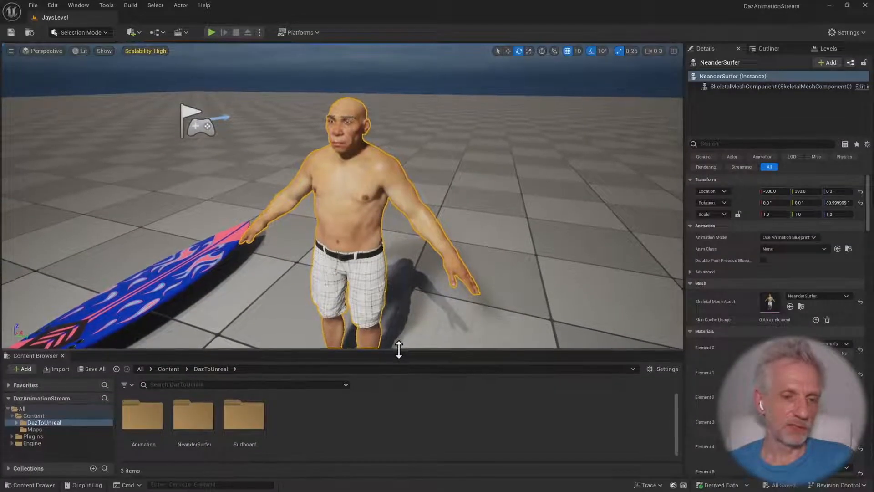
mouse_move(413, 292)
right_down()
mouse_move(403, 302)
mouse_move(402, 294)
right_up()
key(s)
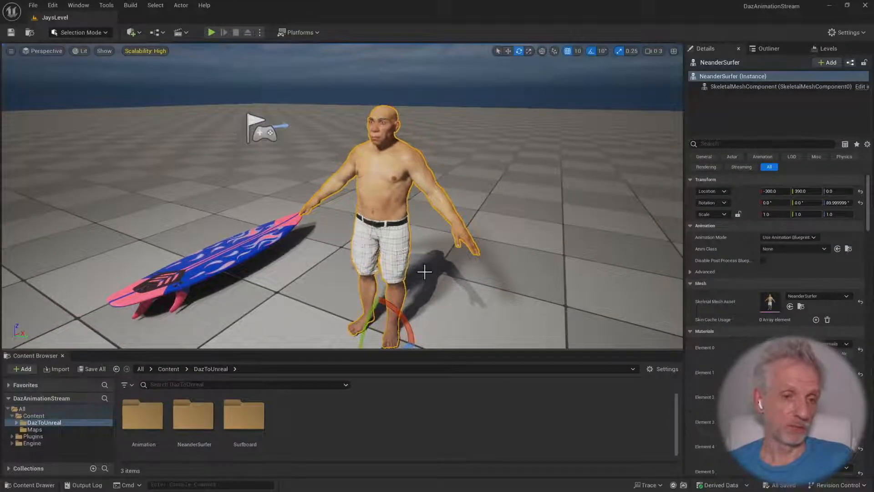
key(q)
right_drag(424, 272, 423, 264)
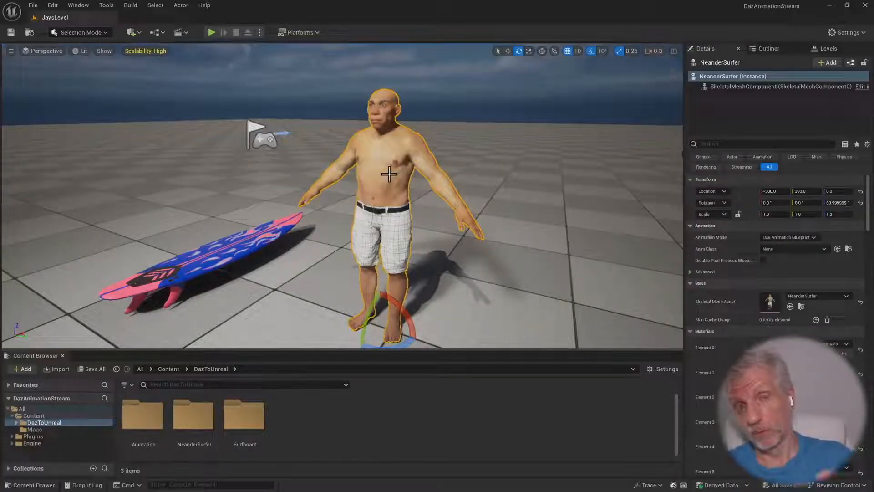
Scrub the surfer's animation to frame 10 in DAZ Studio and return to Unreal Engine
key(alt+Tab)
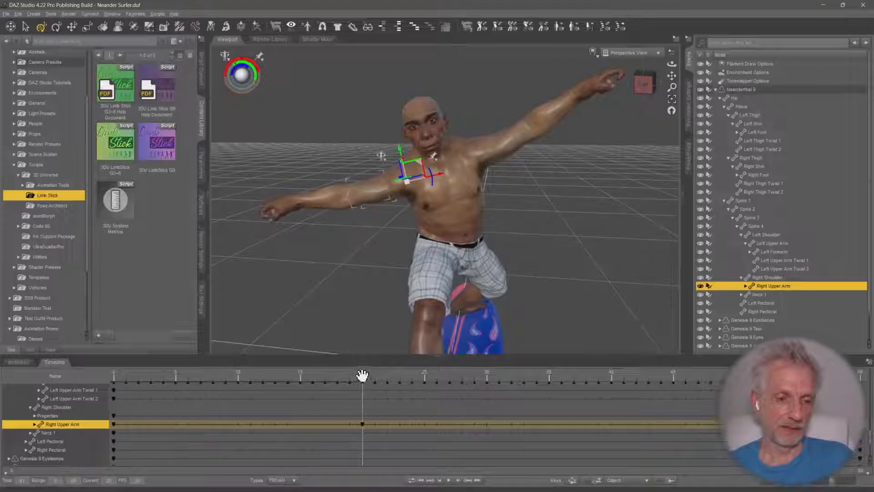
drag(362, 377, 241, 365)
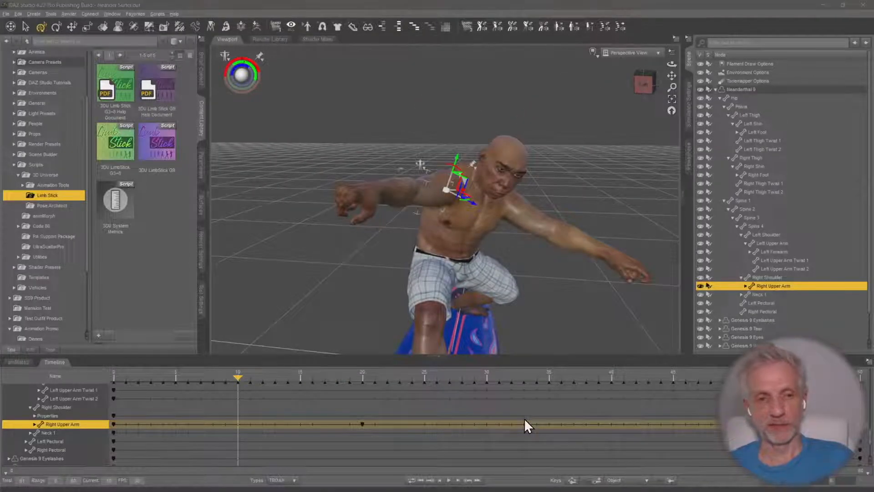
key(alt+Tab)
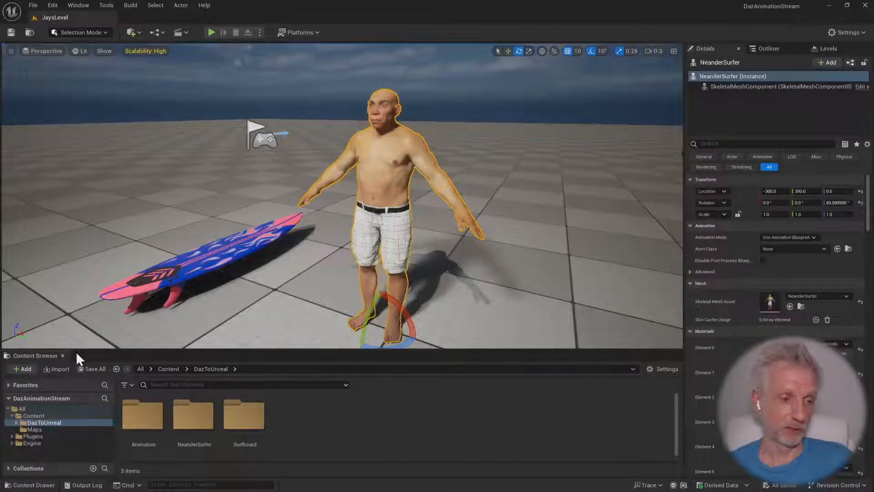
Close the Content Browser and start adding a level sequence without shots
click(64, 356)
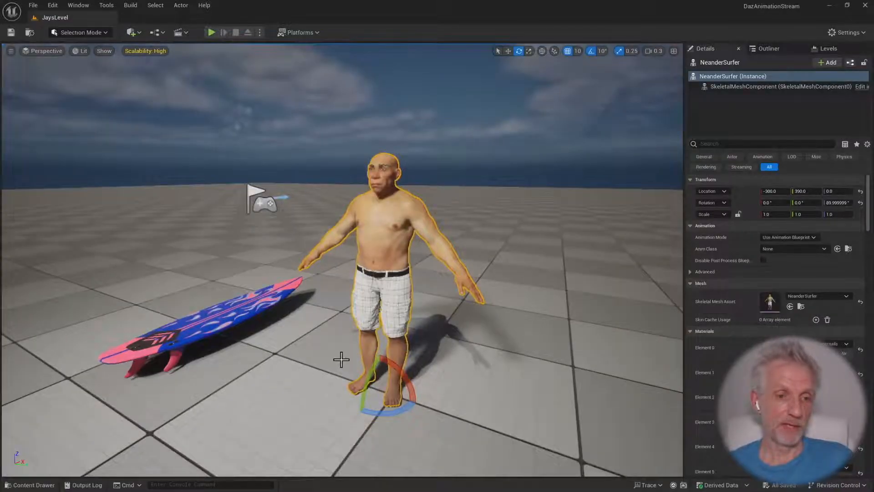
drag(342, 357, 341, 387)
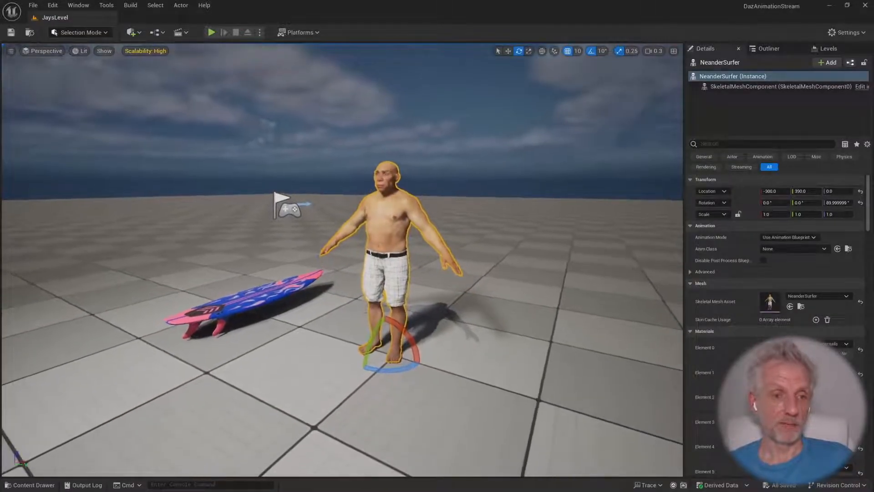
click(178, 31)
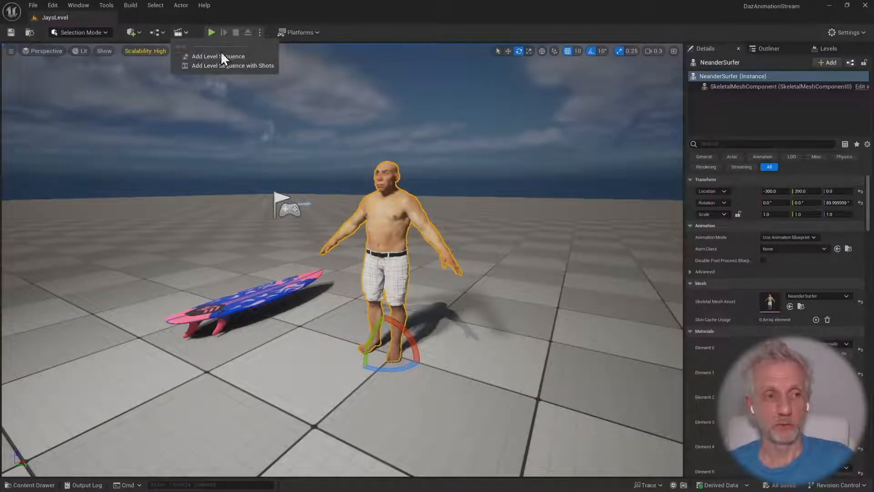
click(262, 56)
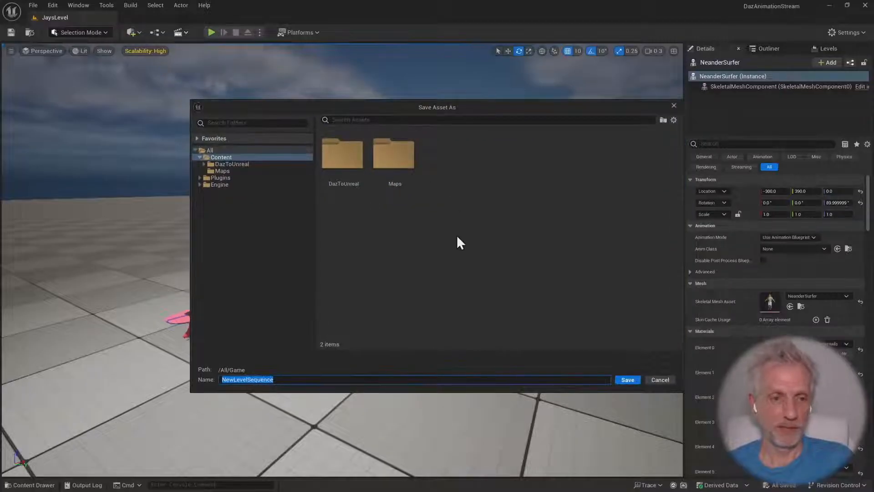
Create a new folder named Cinematics inside the Content folder
click(256, 157)
right_click(264, 157)
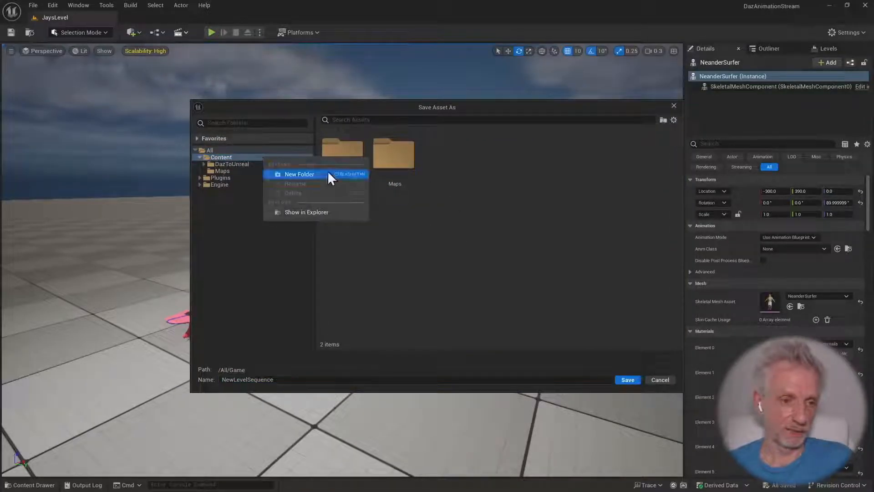
click(326, 173)
text(Cin)
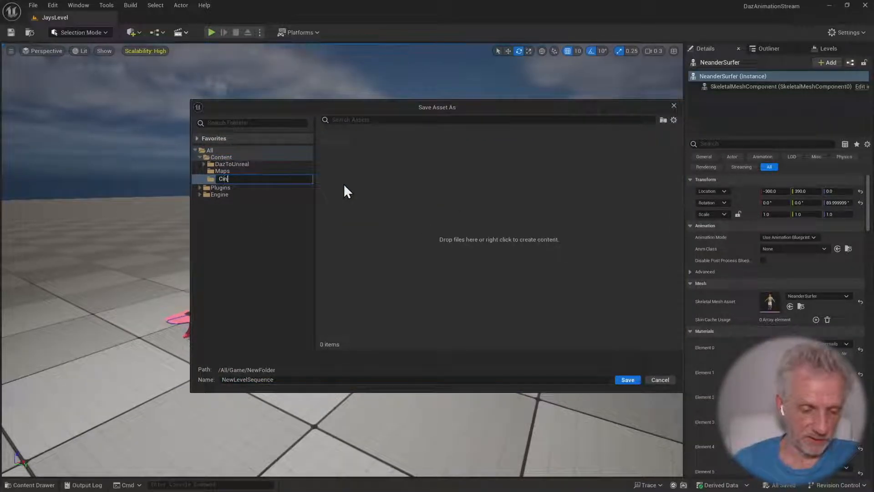
text(ematics)
key(Return)
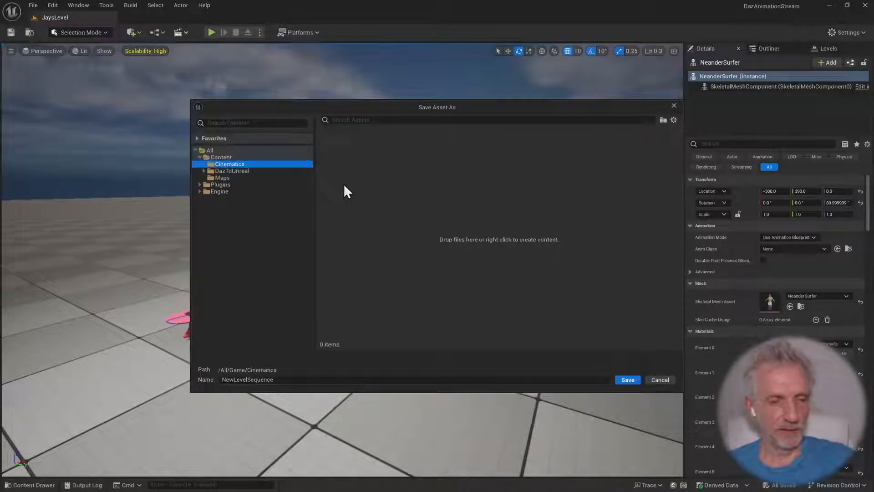
Name the level sequence SQ_Surfing and save it in the Cinematics folder
click(288, 379)
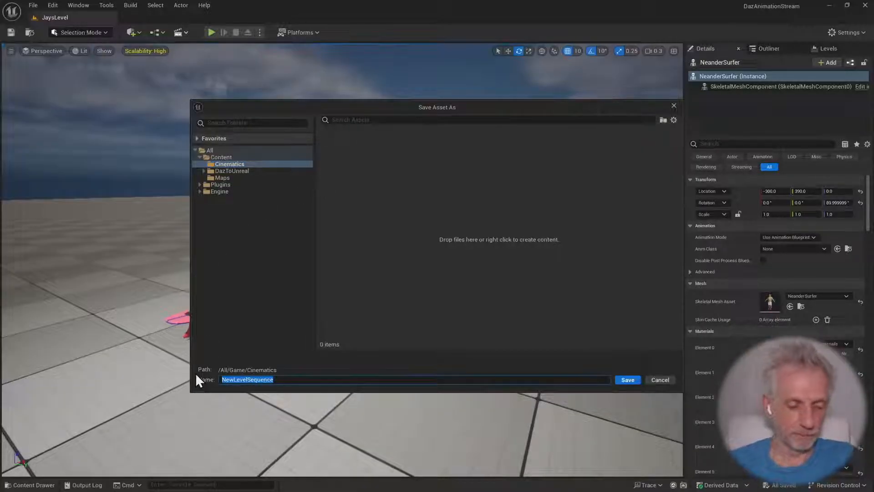
text(SQ_Surfing)
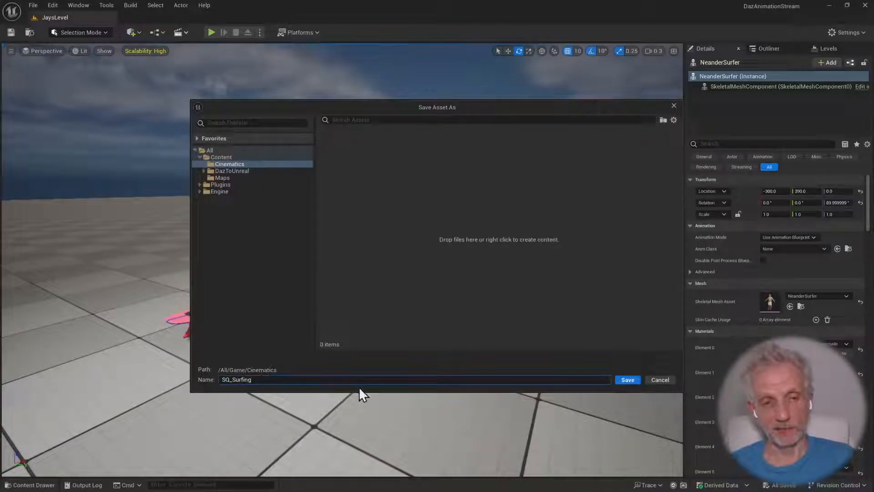
click(633, 381)
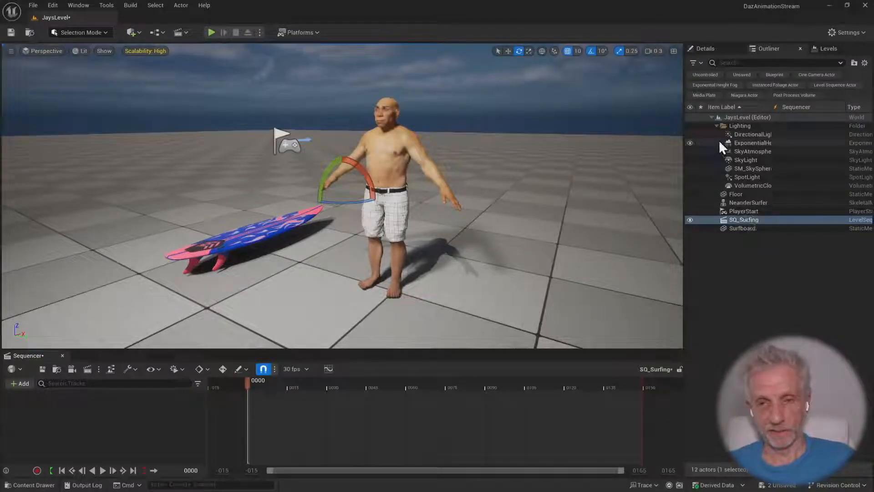
Collapse the Lighting folder in the Outliner and enlarge the Sequencer area slightly
click(717, 126)
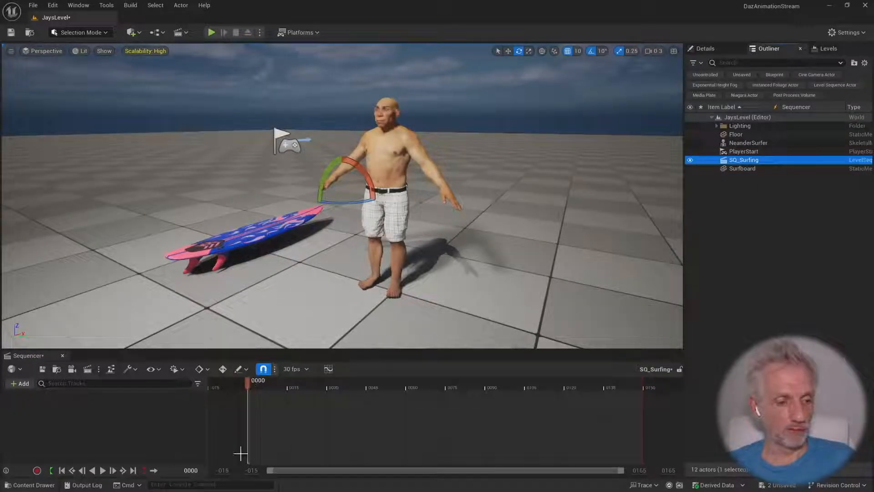
drag(333, 350, 334, 339)
right_drag(341, 228, 397, 285)
Switch to DAZ Studio and collapse the Neanderthal 9 hierarchy in both the scene list and the timeline
key(alt+Tab)
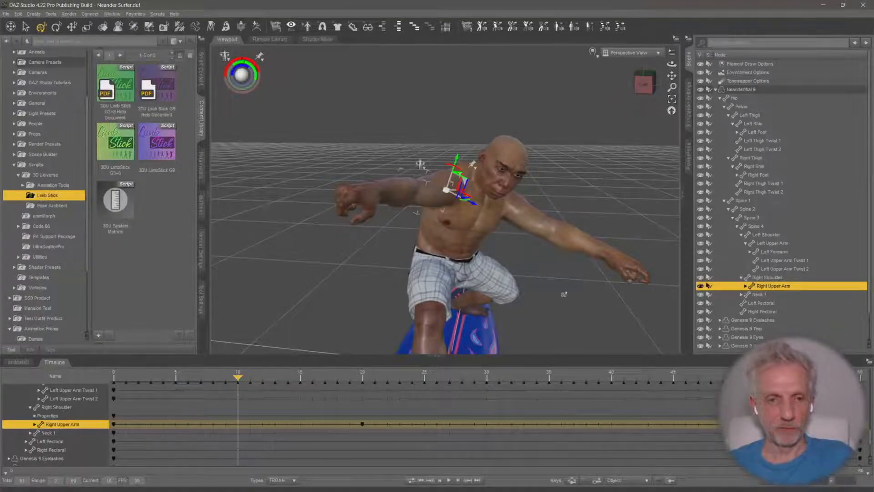
click(717, 89)
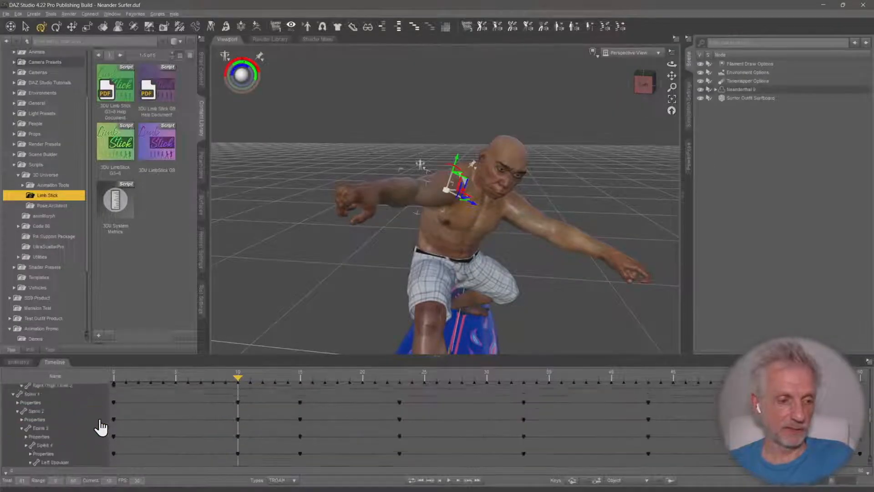
click(5, 414)
click(5, 414)
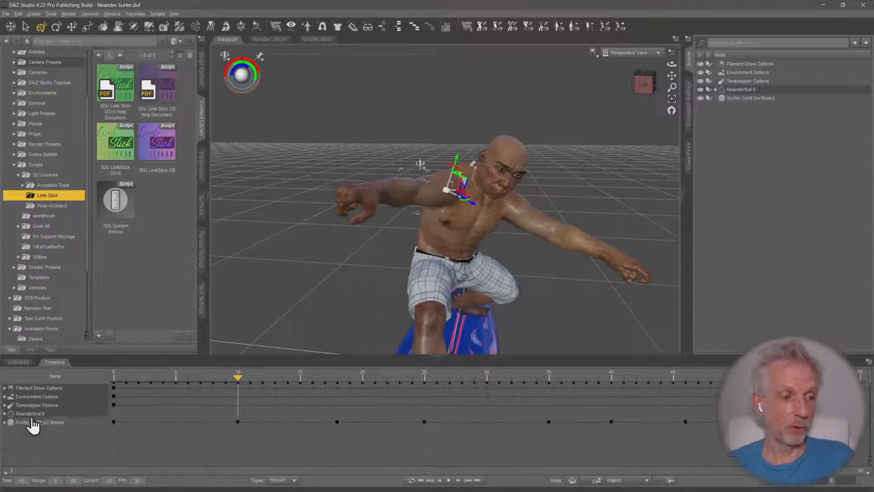
Examine the Environment Options and Tonemapper Options tracks among the top-level timeline nodes
click(75, 389)
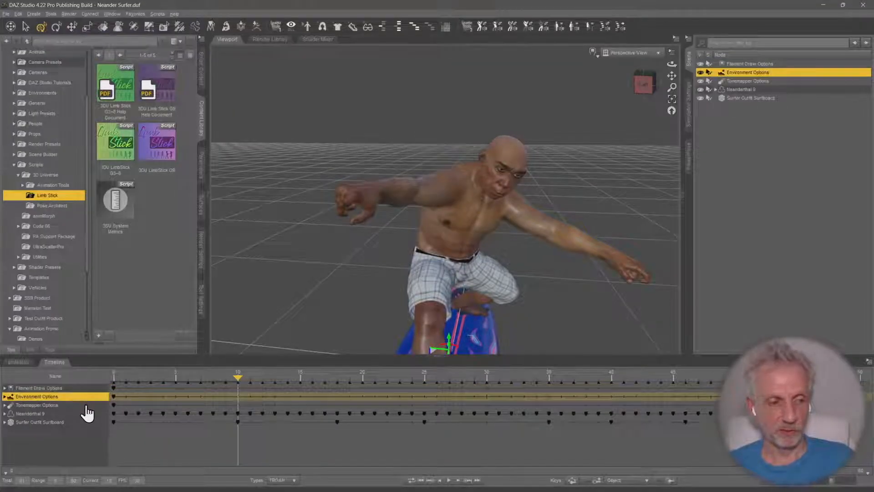
click(87, 405)
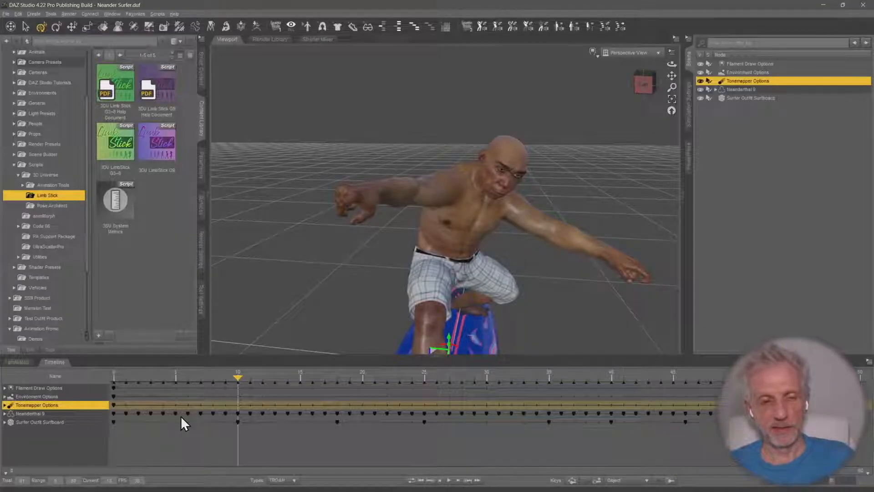
Switch to Unreal Engine and add the NeanderSurfer actor to the SQ_Surfing level sequence
key(alt+Tab)
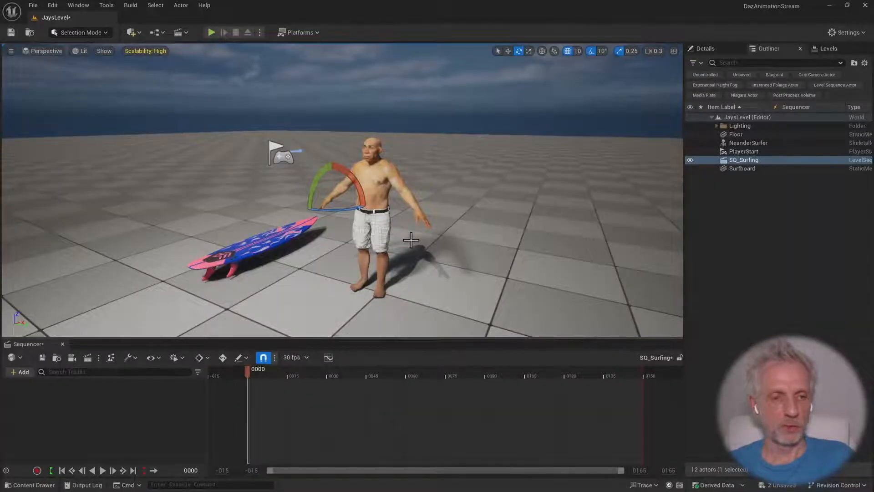
key(q)
right_drag(410, 240, 407, 242)
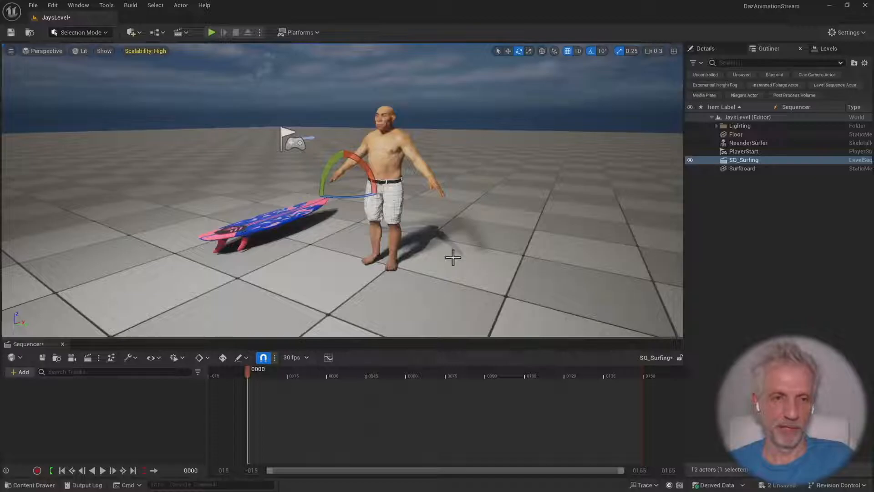
click(393, 157)
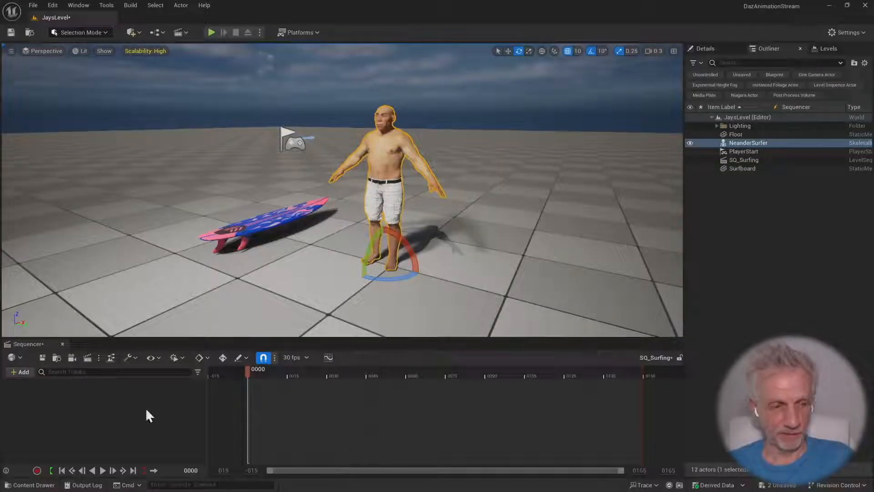
click(22, 376)
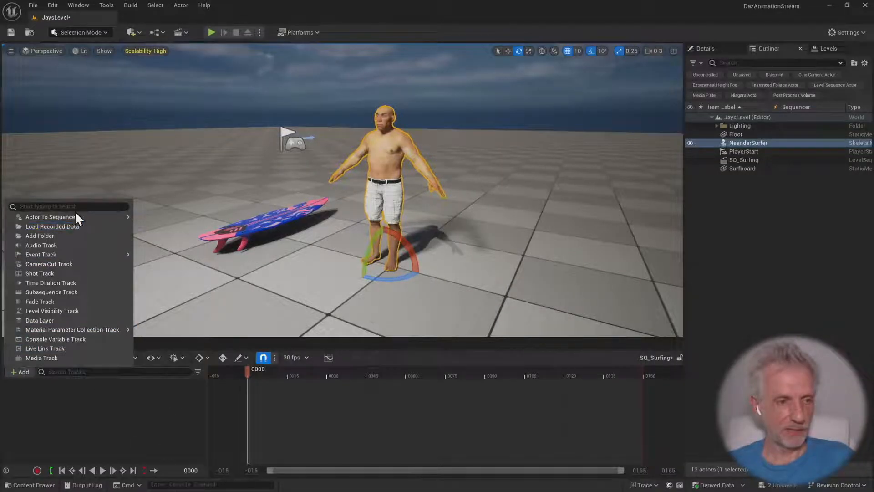
mouse_move(75, 218)
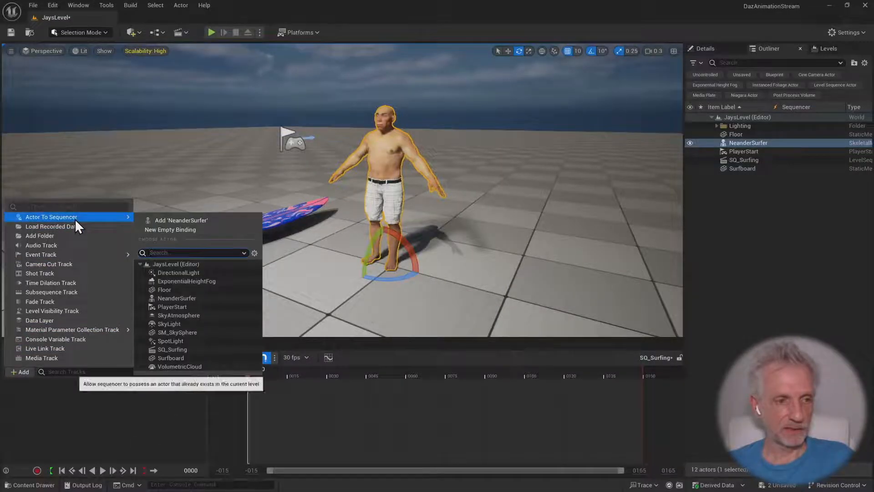
click(220, 220)
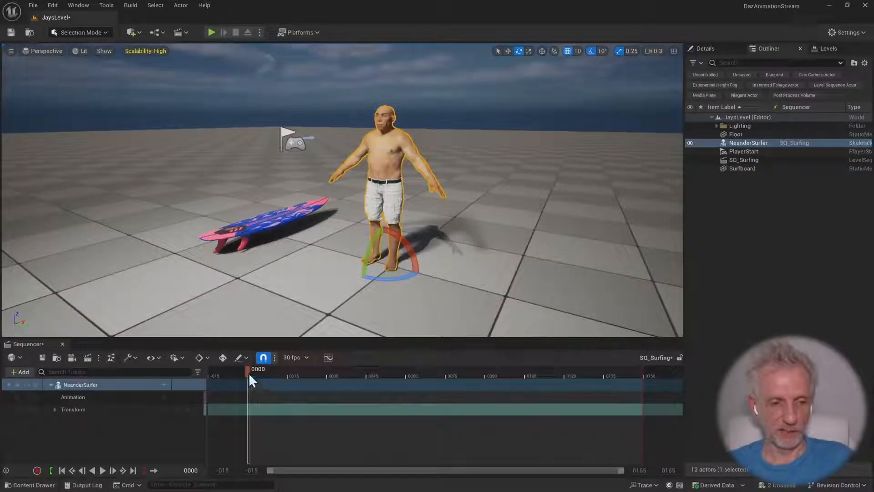
Expand NeanderSurfer's Transform track into its Location, Rotation and Scale rows, and enlarge the Sequencer area
drag(248, 372, 277, 382)
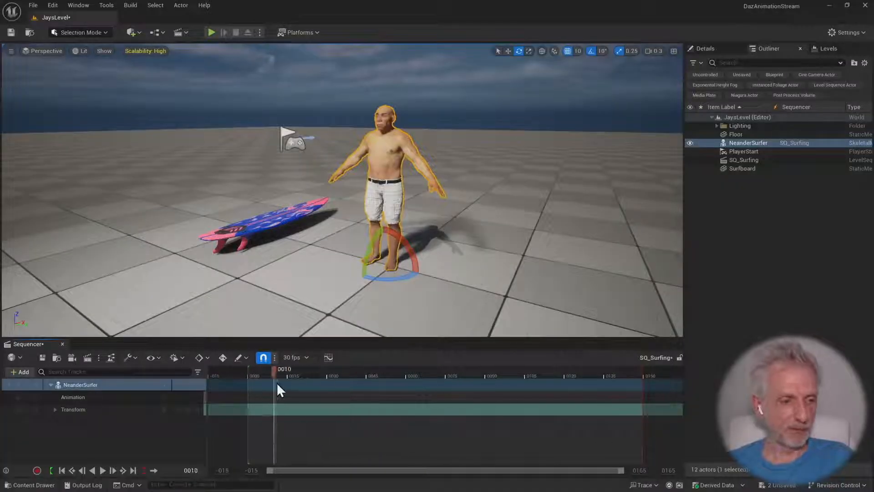
click(54, 408)
drag(186, 337, 178, 267)
click(54, 338)
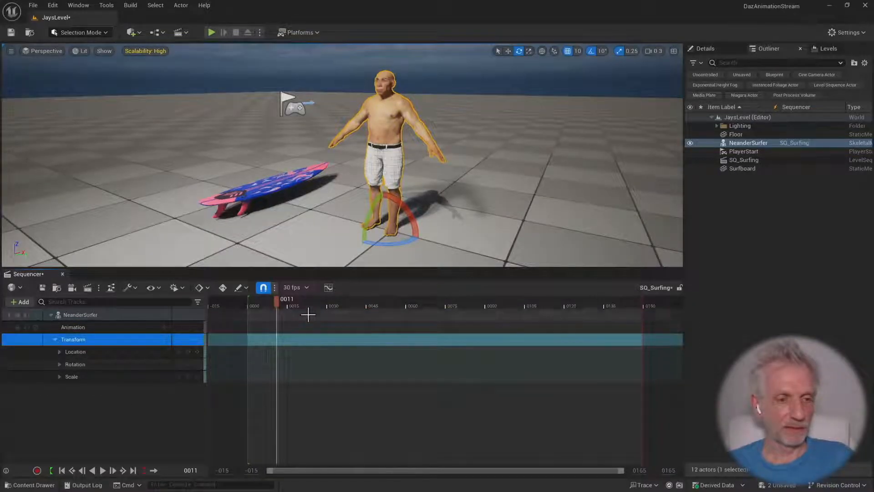
Enable Keep Playhead in Playback Range While Scrubbing and scrub the playhead back to frame 0
drag(275, 301, 293, 313)
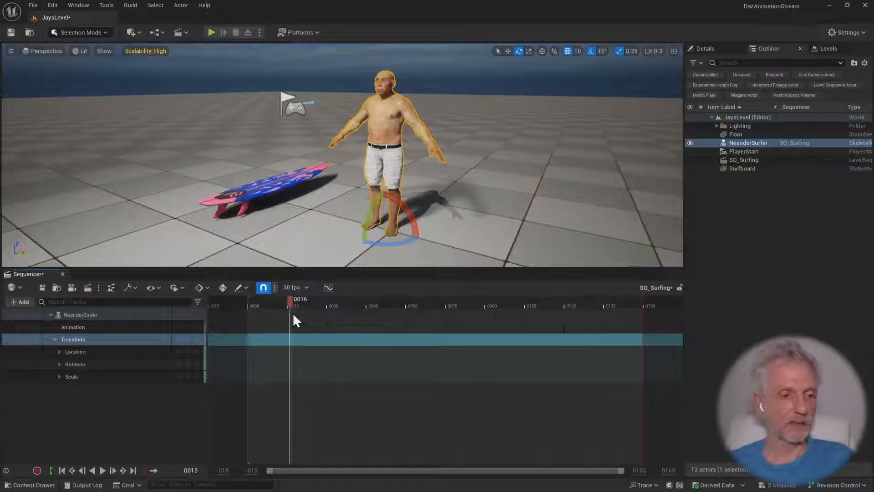
click(185, 286)
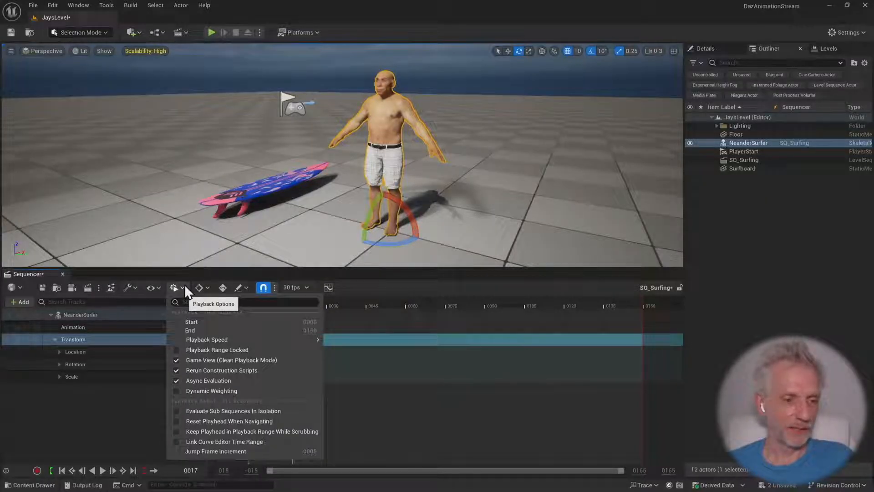
click(279, 431)
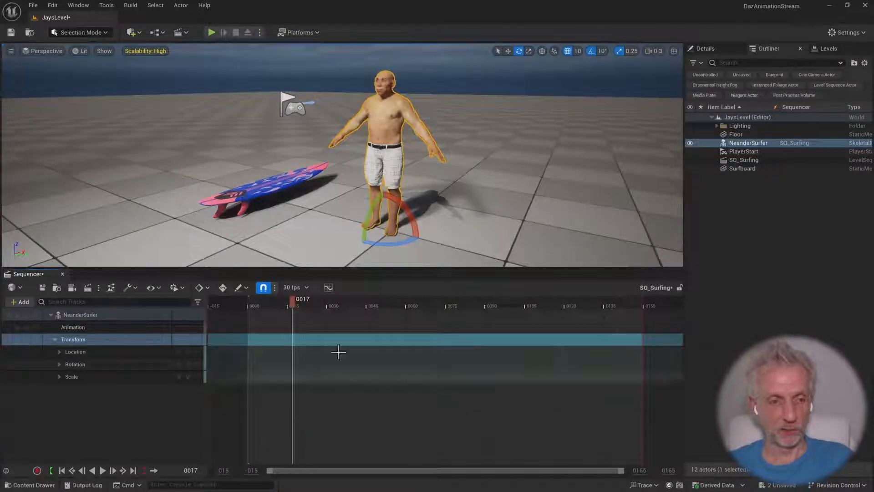
drag(293, 299, 231, 314)
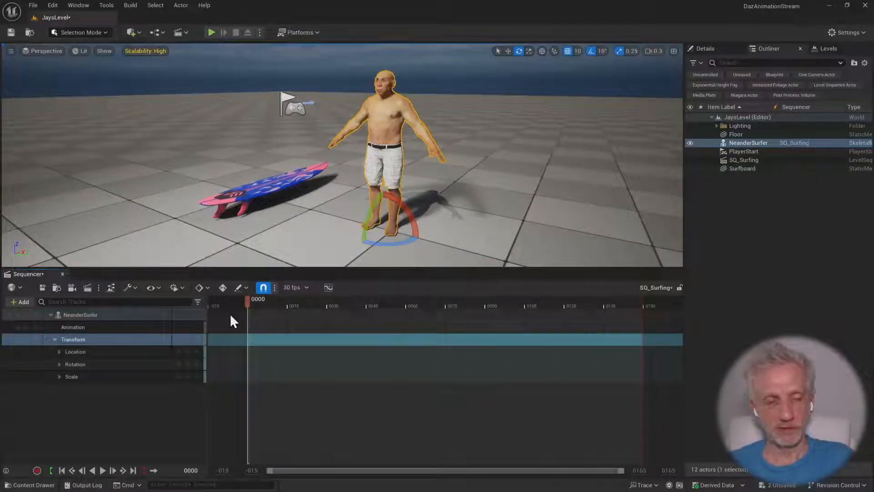
Try moving NeanderSurfer away across the floor without keying, scrub the timeline, and move the character back
click(56, 339)
mouse_move(312, 219)
right_down()
mouse_move(321, 219)
mouse_move(314, 231)
mouse_move(316, 225)
right_up()
key(w)
key(s)
scroll(316, 224, up, 1)
key(w)
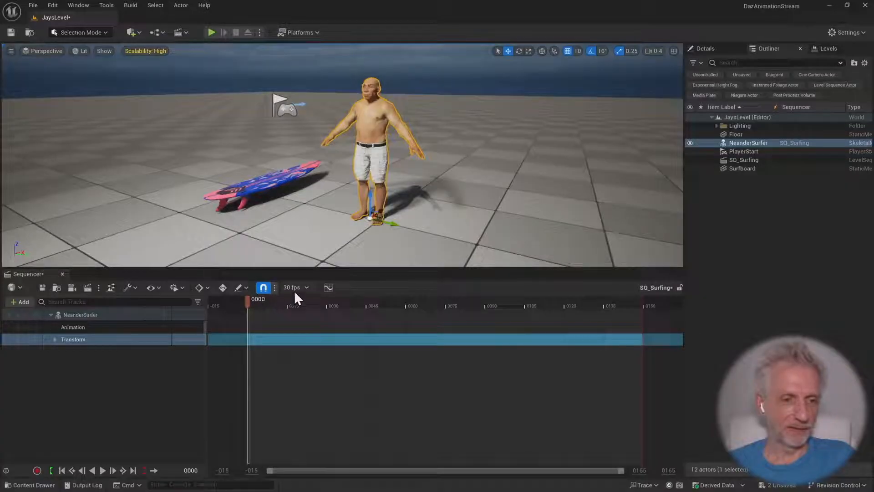
drag(397, 227, 499, 182)
drag(255, 305, 234, 314)
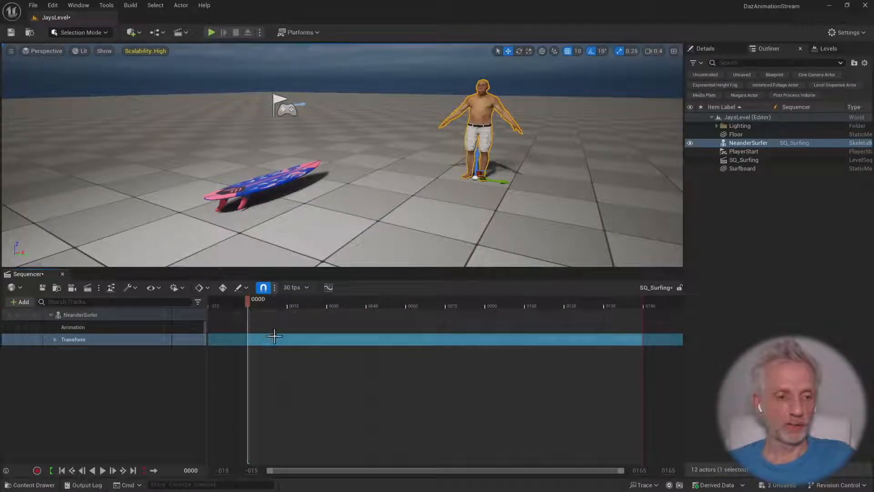
drag(453, 209, 406, 262)
drag(448, 236, 393, 224)
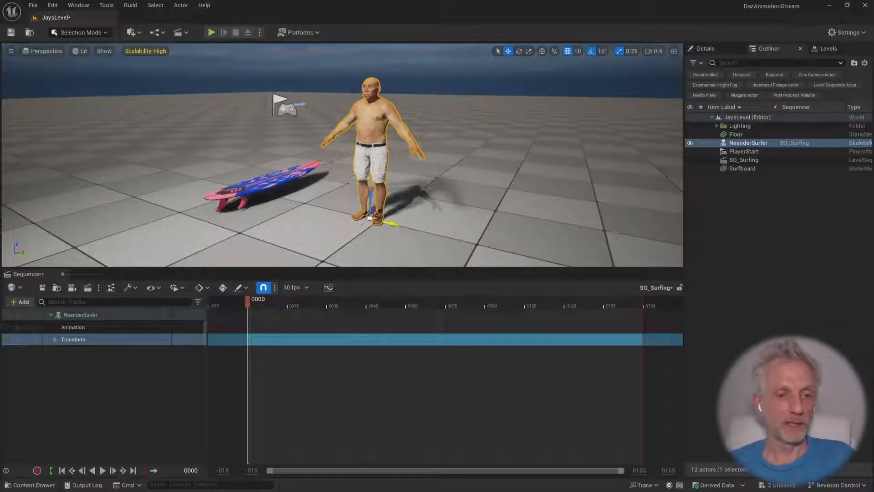
Turn on auto-keying for changed channels and add a Transform key for NeanderSurfer at frame 0
mouse_move(505, 196)
alt+mouse_down()
mouse_move(551, 219)
mouse_move(504, 196)
alt+mouse_up()
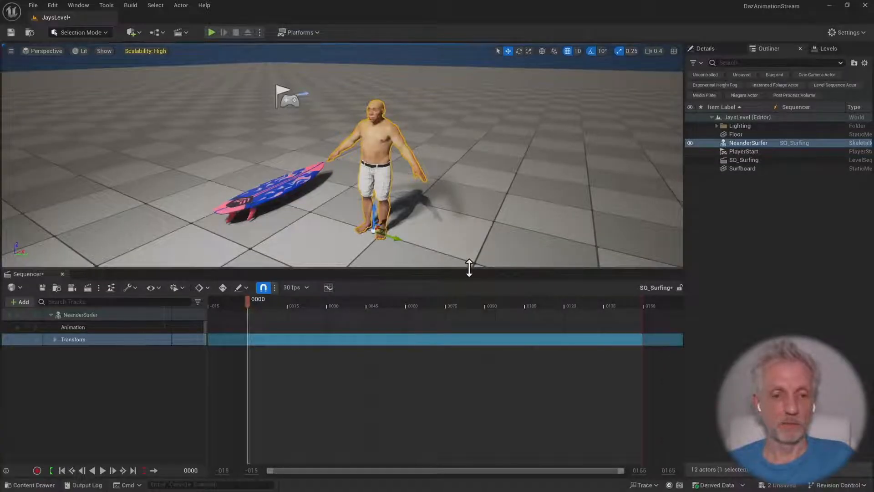
drag(468, 268, 464, 247)
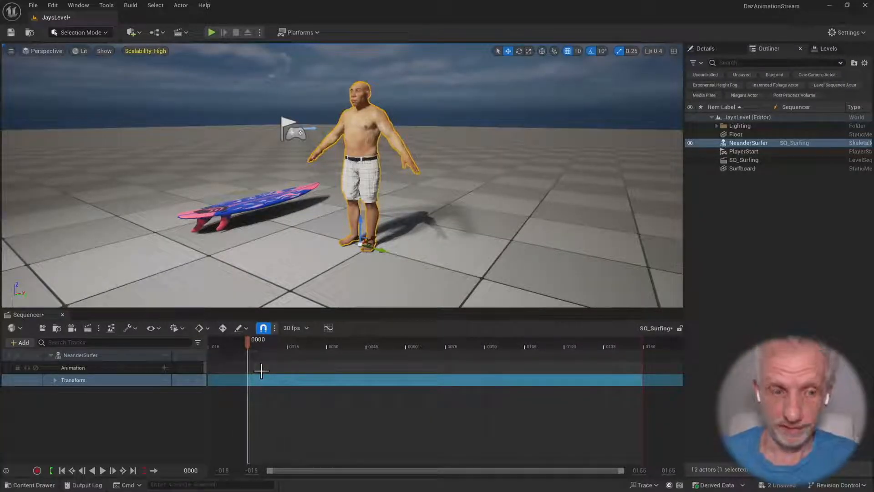
click(223, 328)
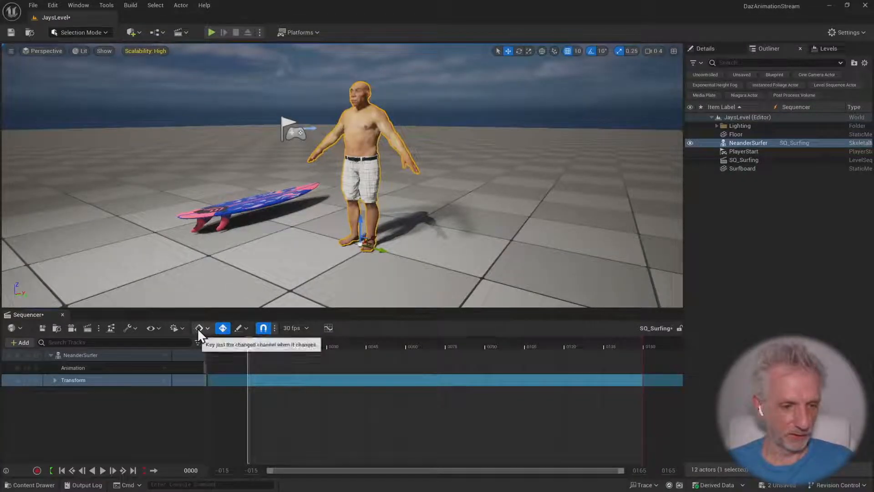
click(186, 382)
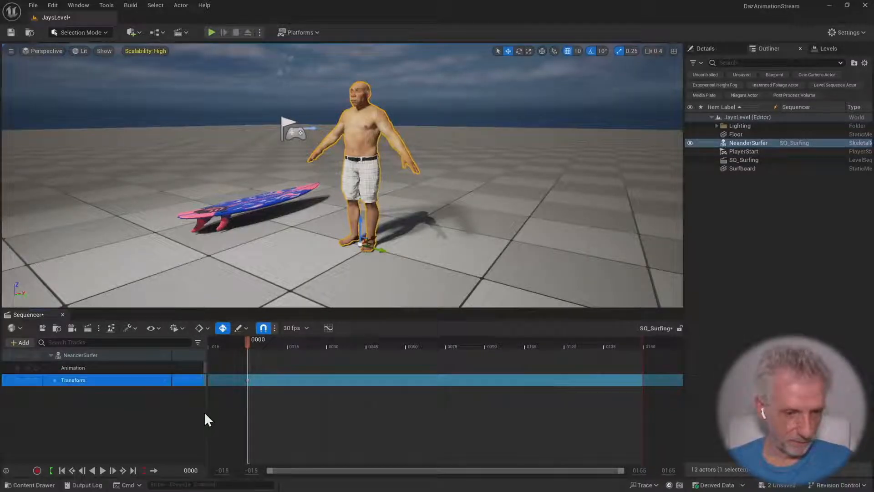
Expand the Transform track and delete its Scale channels
click(55, 380)
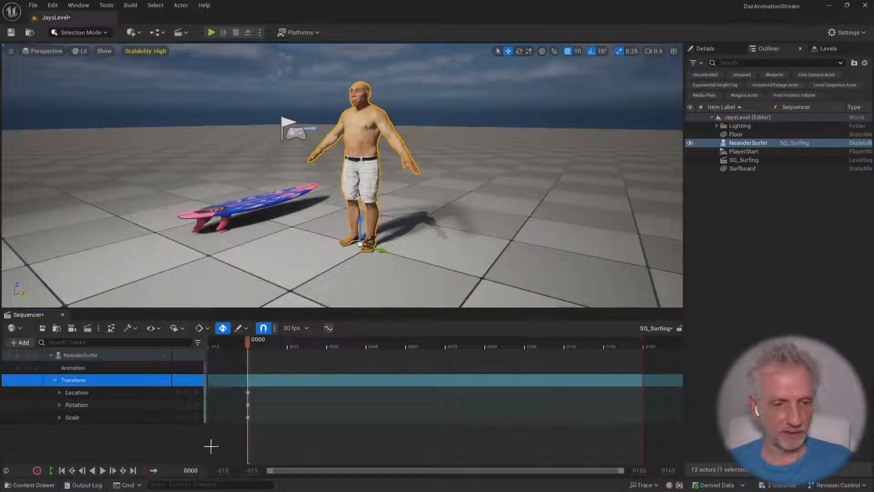
click(124, 418)
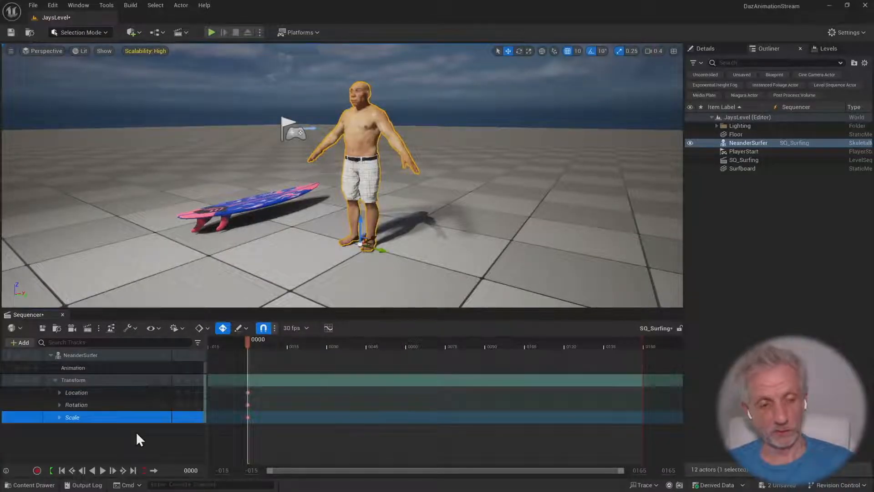
key(Delete)
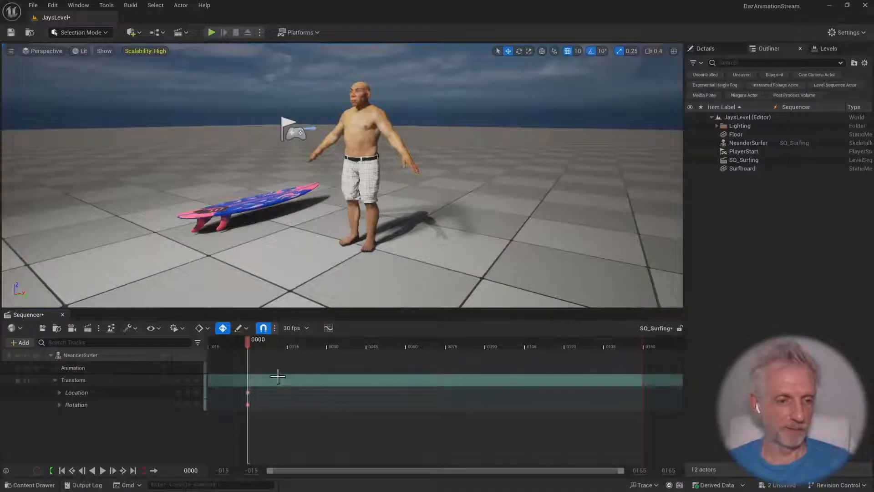
Key a second location for NeanderSurfer at frame 90 by moving the character along the Y axis, away from the surfboard
drag(248, 342, 485, 347)
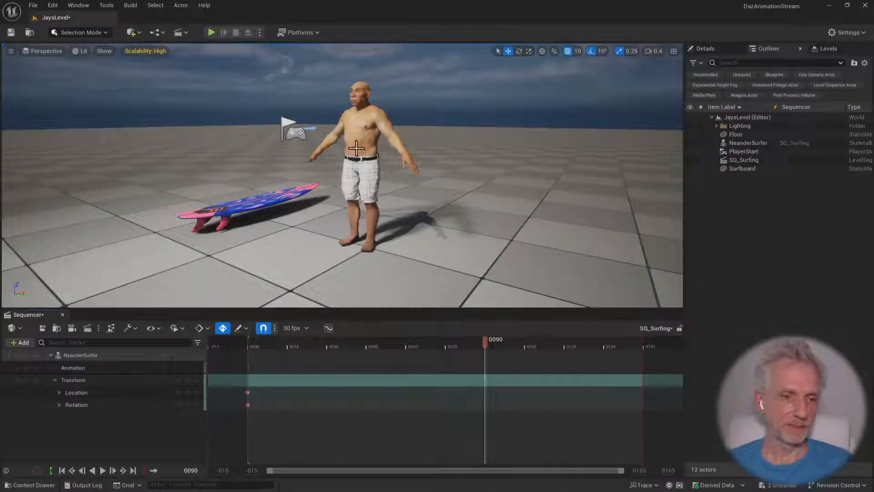
click(367, 173)
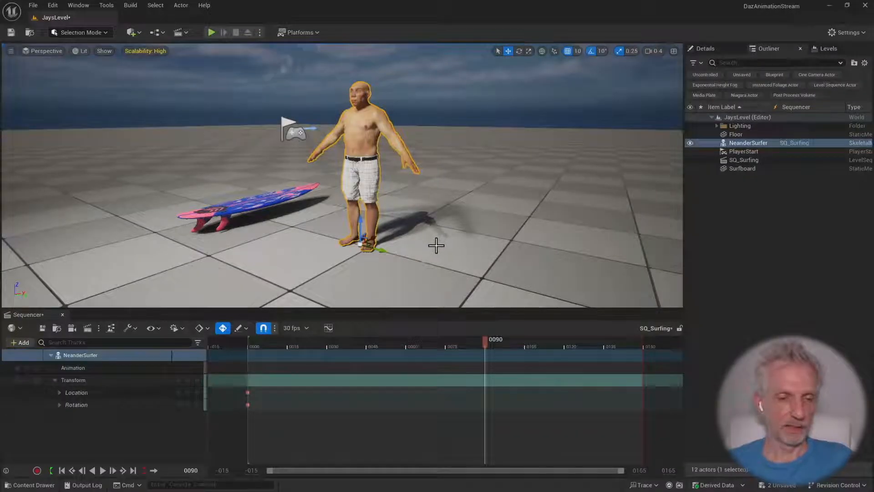
drag(381, 250, 510, 285)
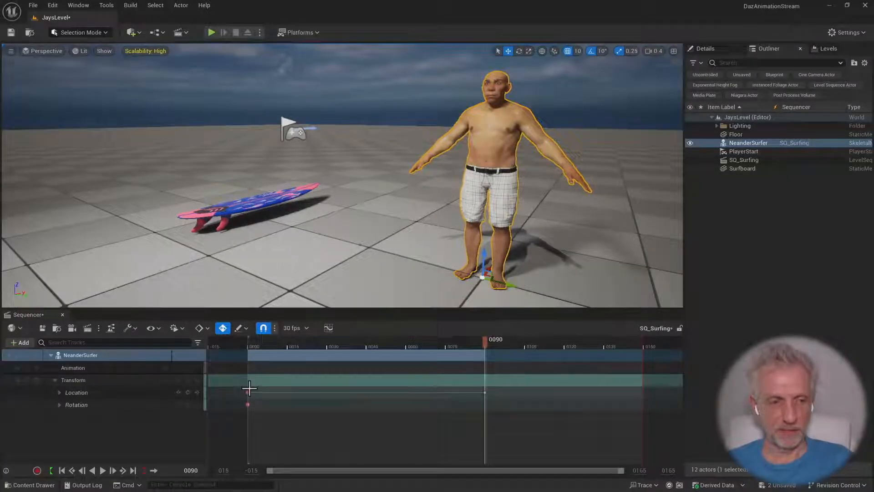
Turn off auto-keying and raise NeanderSurfer above the floor at frame 119
click(223, 328)
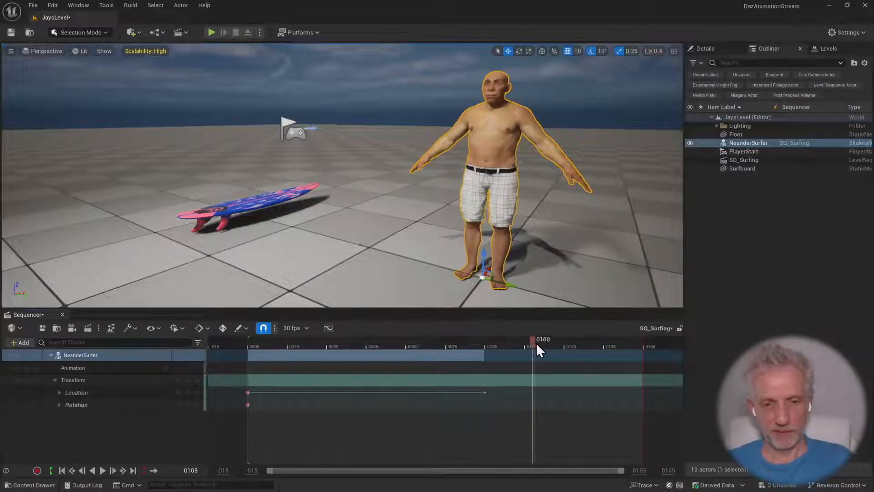
drag(536, 343, 562, 343)
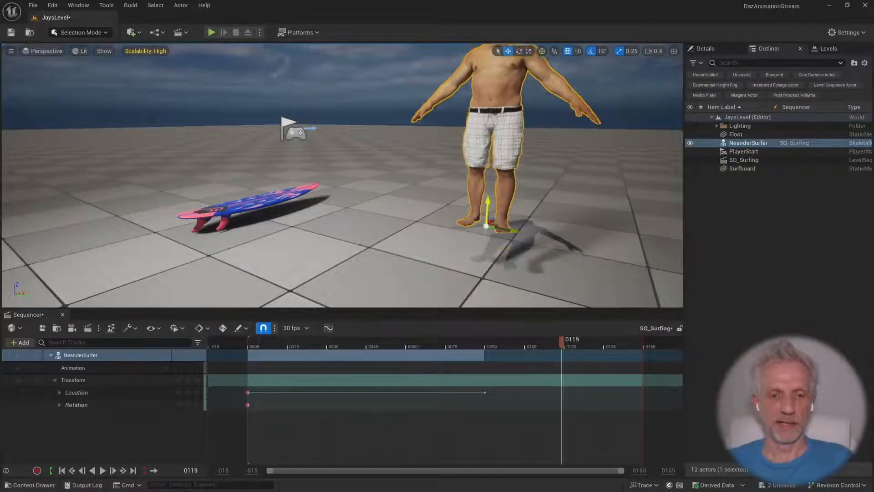
drag(488, 201, 489, 187)
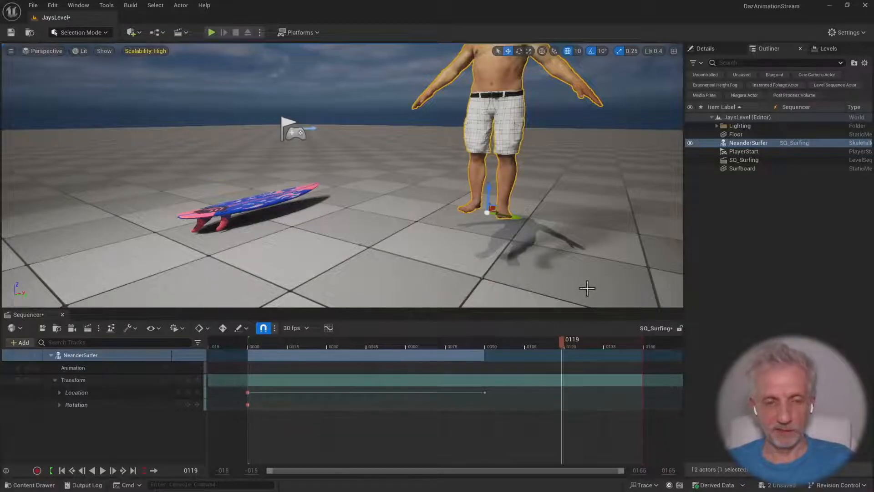
right_drag(588, 289, 602, 279)
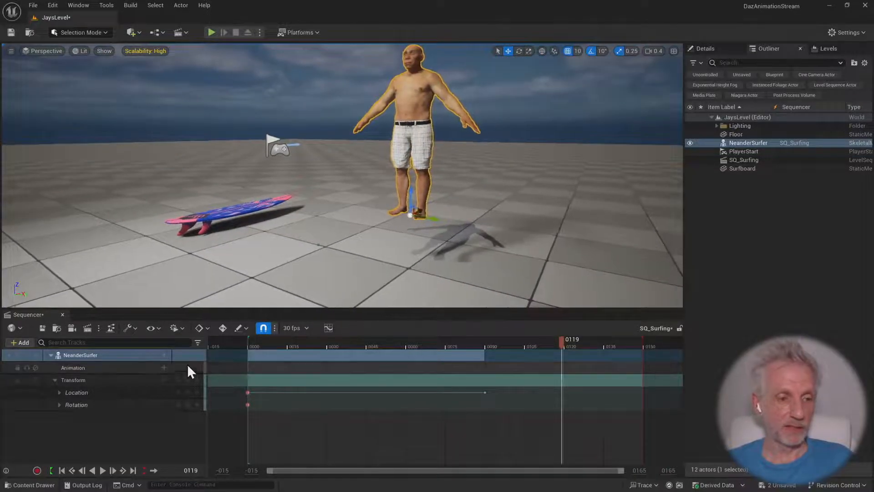
Turn auto-keying back on, key NeanderSurfer slightly lower in the air at frame 119, and scrub back to frame 0
click(222, 328)
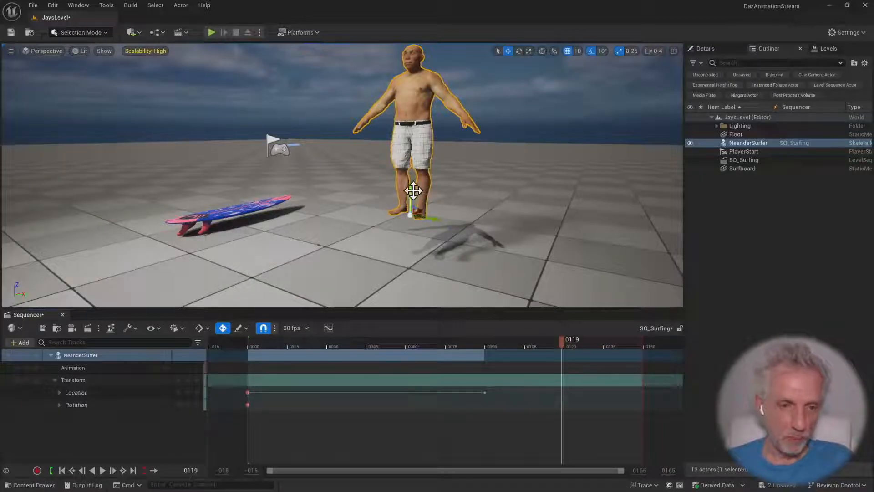
drag(412, 191, 413, 202)
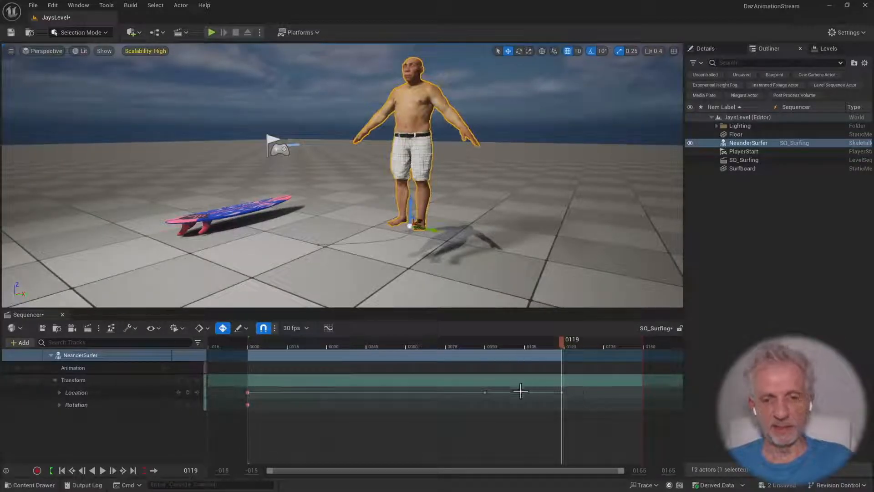
drag(565, 344, 245, 403)
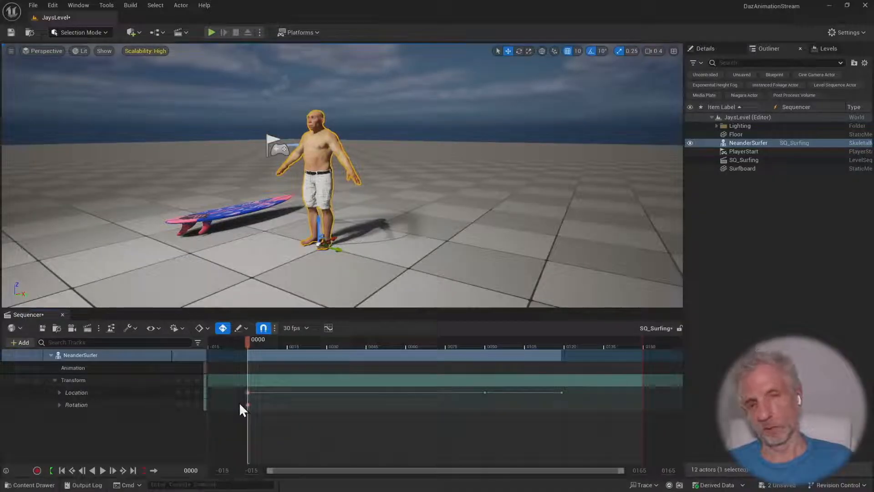
drag(244, 406, 238, 426)
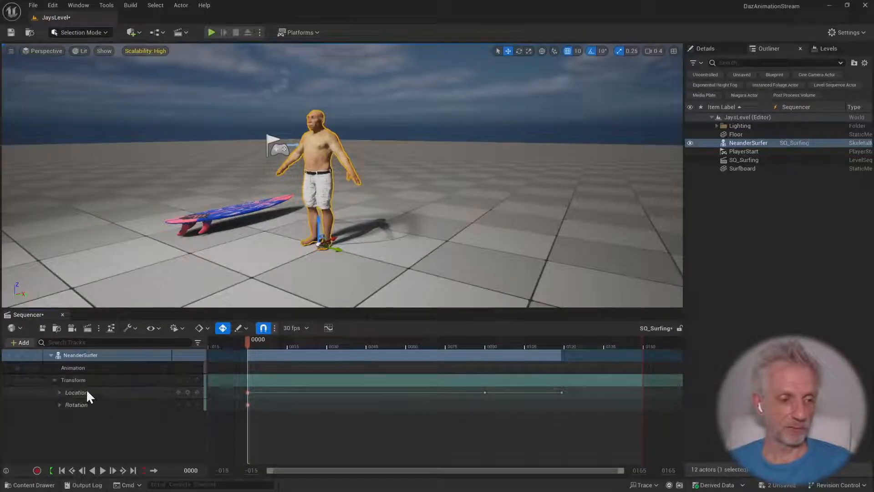
Expand the Location channels and shift the Y key from frame 90 to frame 64
click(59, 393)
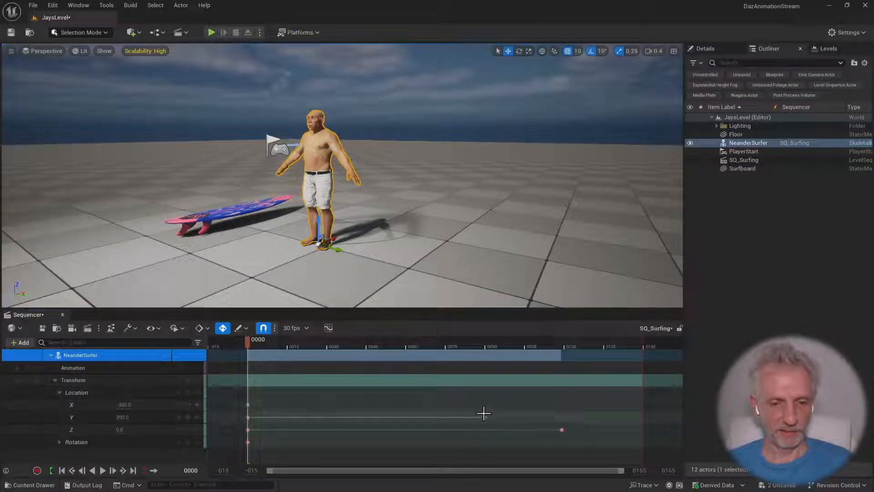
click(485, 416)
drag(484, 417, 417, 417)
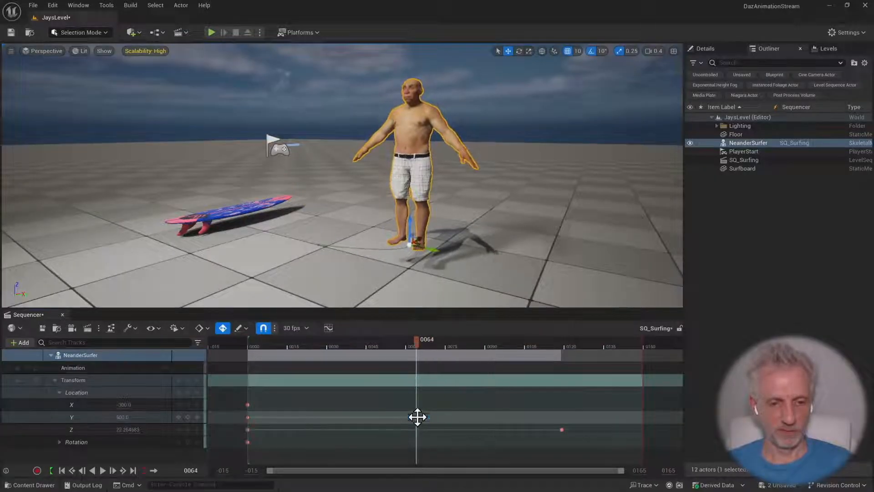
Shift NeanderSurfer's Z location key to frame 128
drag(562, 430, 586, 430)
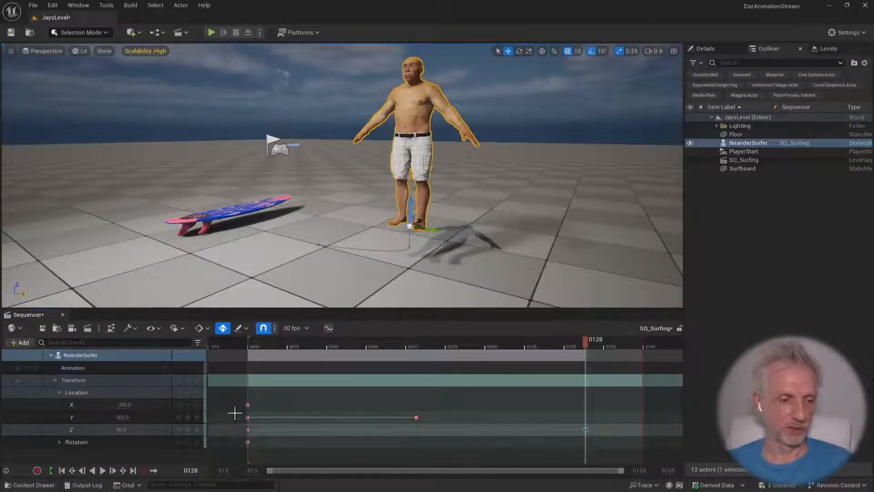
Collapse NeanderSurfer's Transform track and delete all of its keyframes
click(59, 392)
click(55, 380)
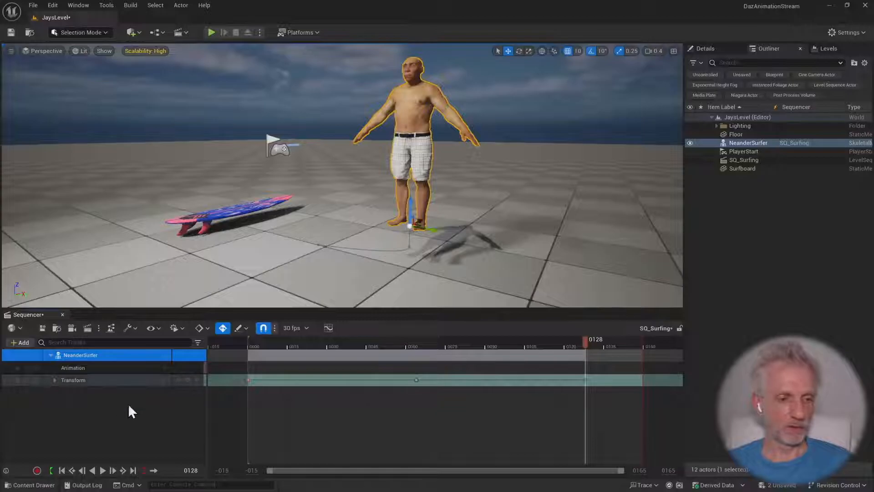
click(608, 392)
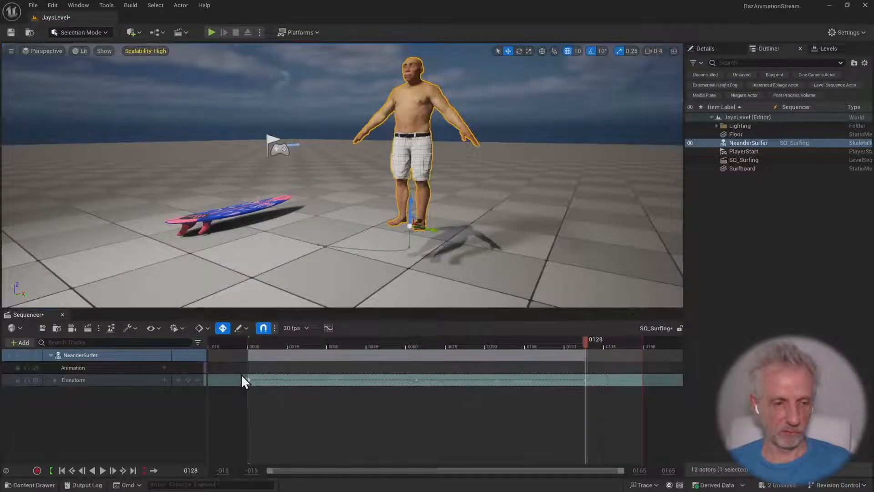
key(Delete)
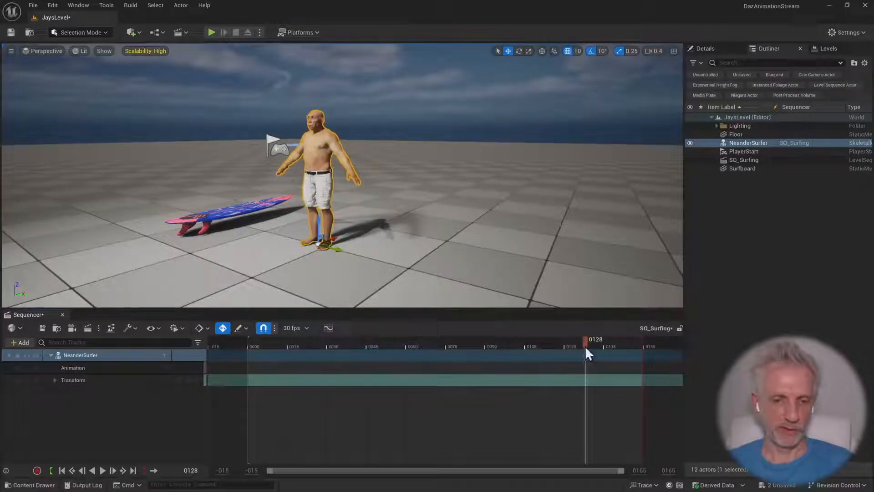
Return to frame 0 and add the Surfing animation sequence to NeanderSurfer's Animation track
right_drag(406, 278, 423, 289)
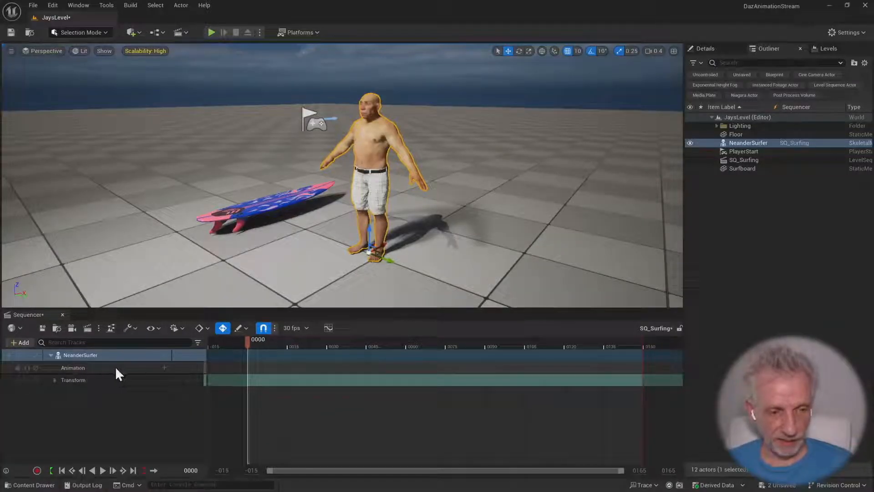
click(165, 367)
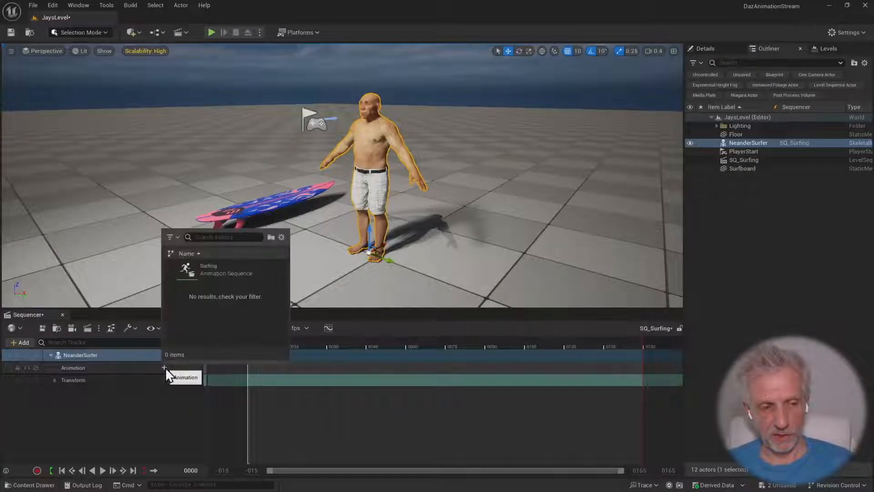
click(234, 270)
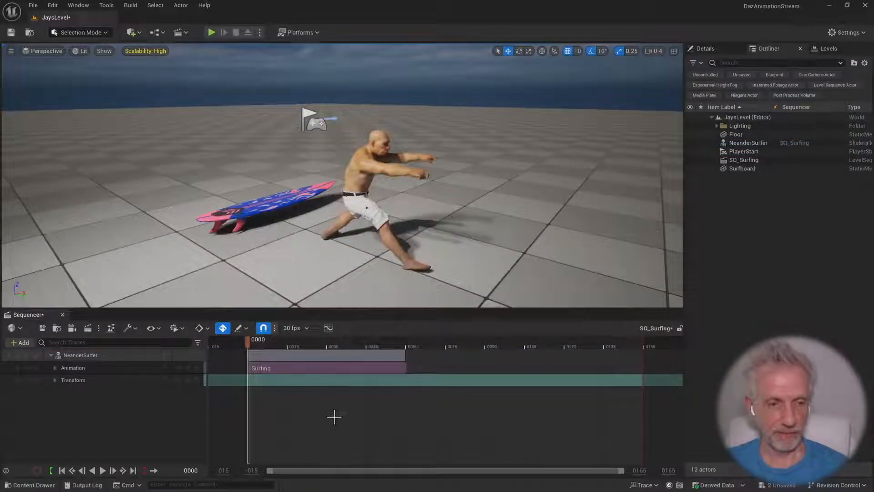
Scrub through the Surfing animation and extend its section to about frame 120
drag(245, 342, 465, 350)
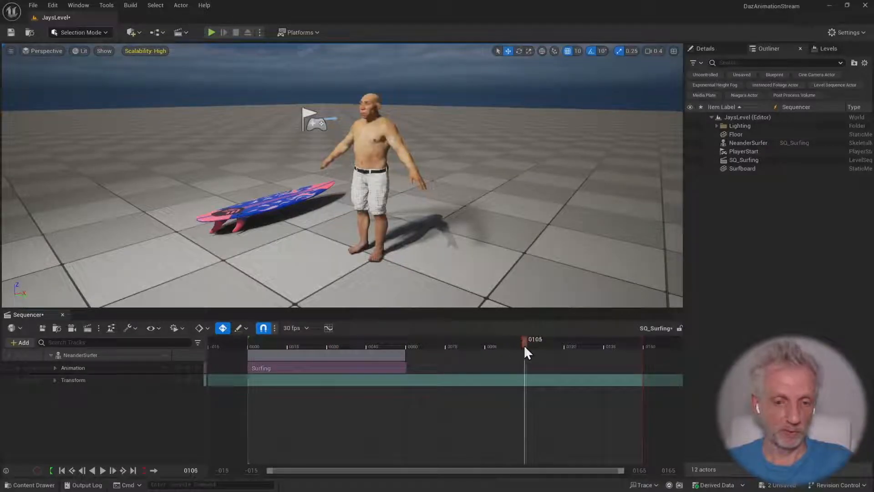
drag(524, 345, 313, 341)
click(356, 359)
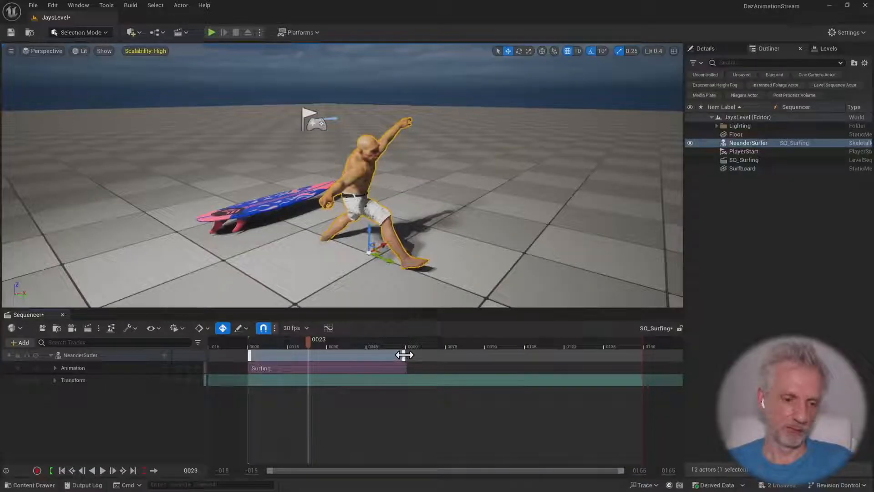
drag(404, 354, 592, 356)
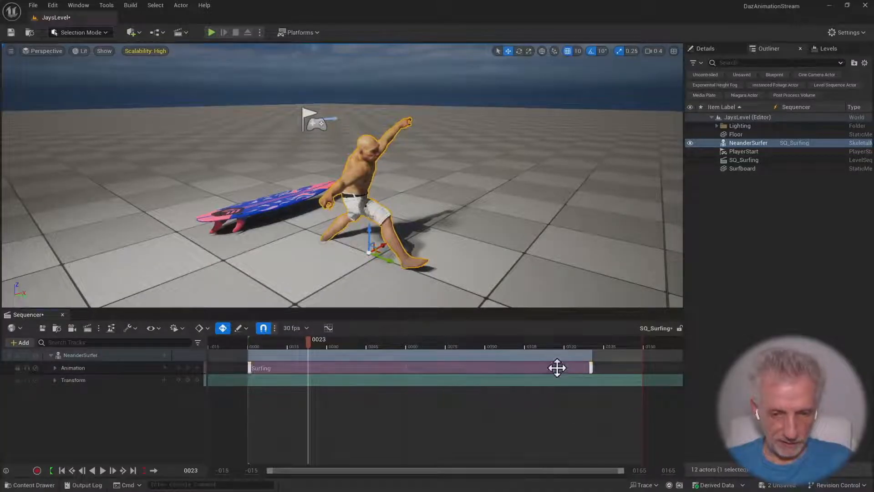
drag(590, 355, 565, 356)
Lengthen the Surfing section to about frame 180 and set the sequence's playback end to match it
ctrl+scroll(601, 389, down, 5)
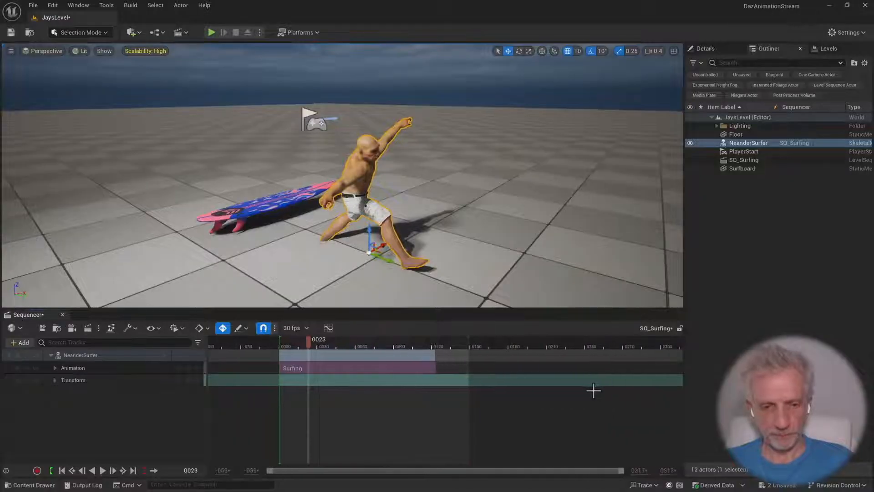
drag(442, 348, 651, 348)
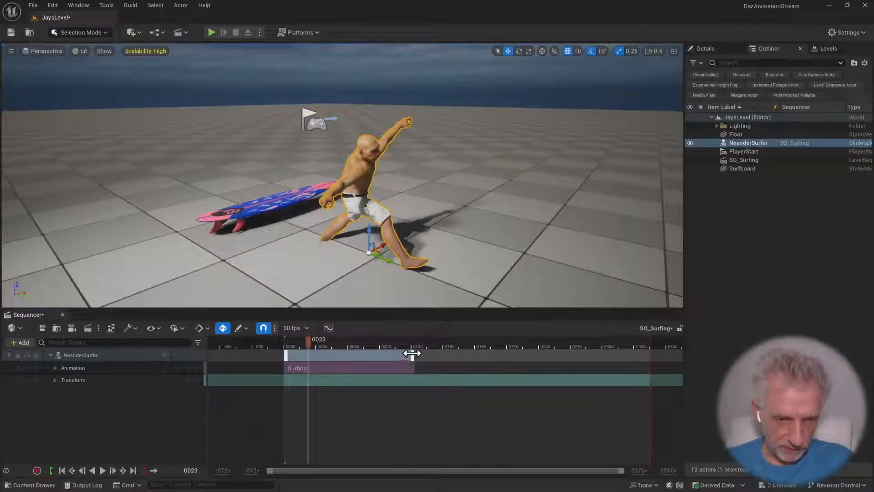
drag(412, 353, 479, 352)
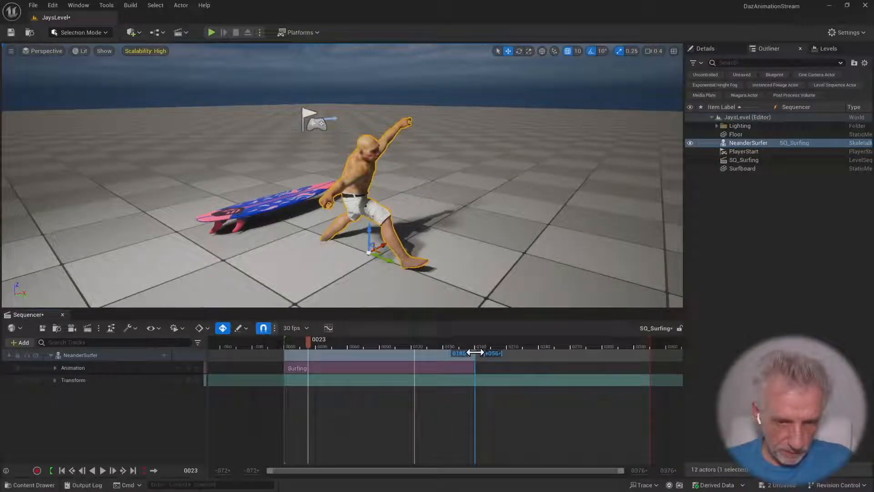
key(ctrl+z)
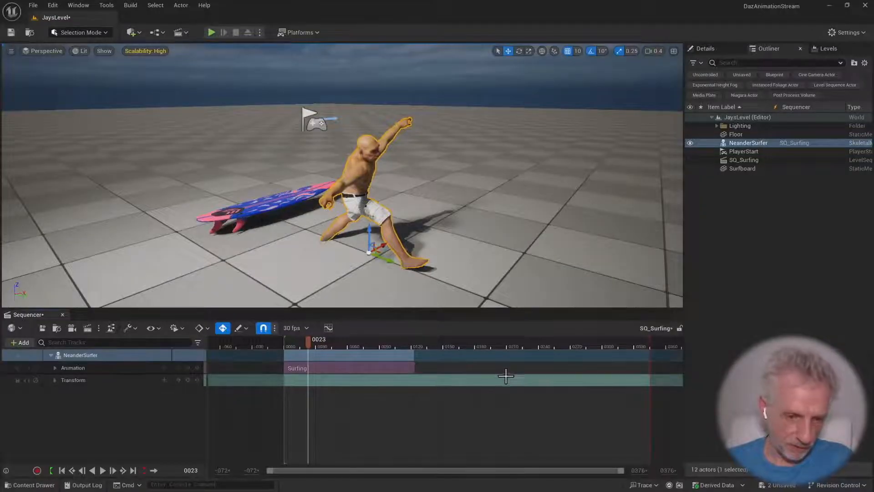
drag(413, 354, 483, 351)
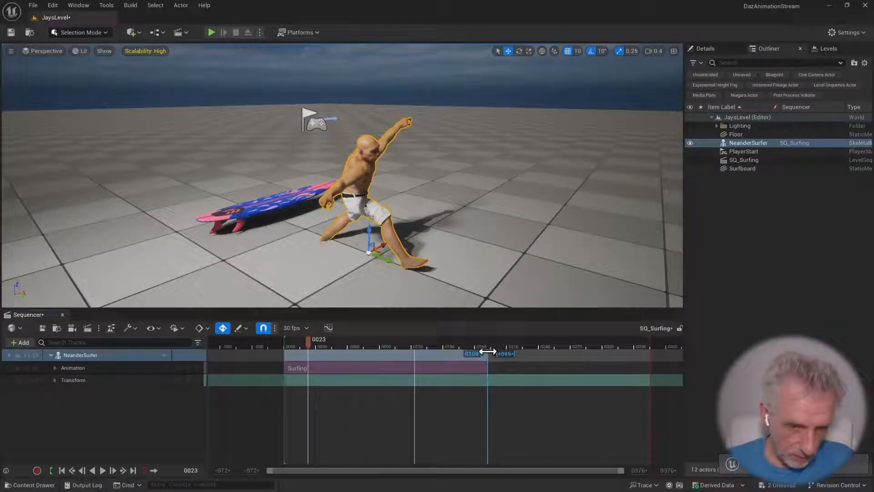
click(146, 370)
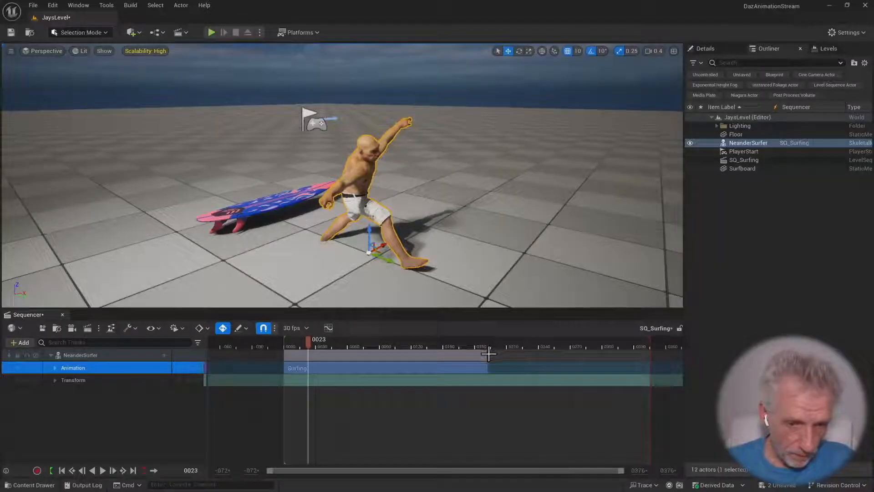
mouse_move(486, 355)
mouse_down()
mouse_move(553, 352)
mouse_move(475, 353)
mouse_up()
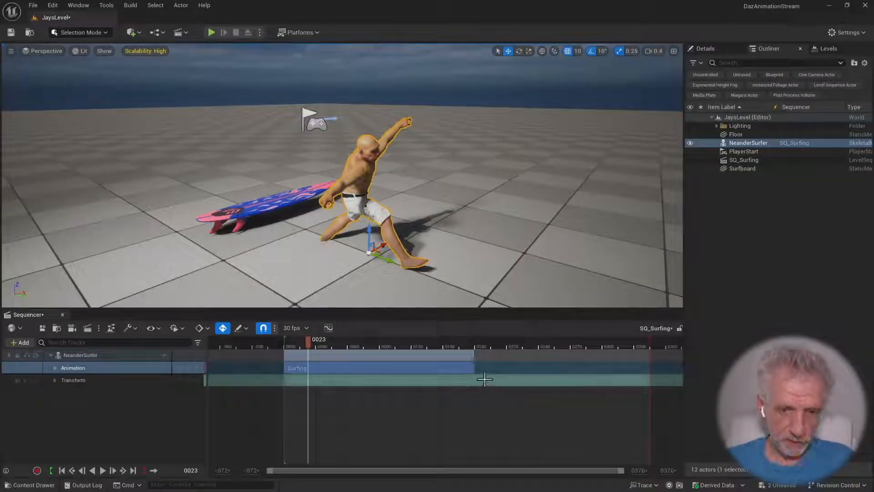
drag(651, 342, 481, 338)
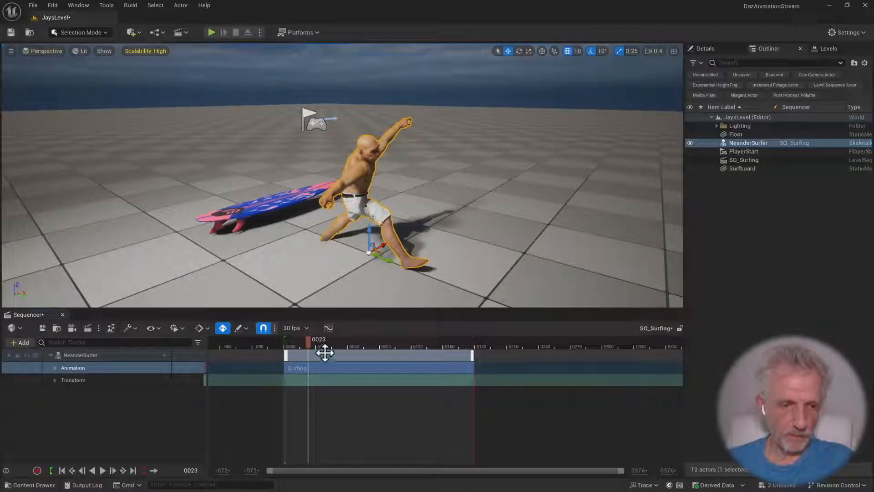
Scrub the extended section, turn on playback looping, and play the sequence before stopping it
drag(322, 341, 389, 345)
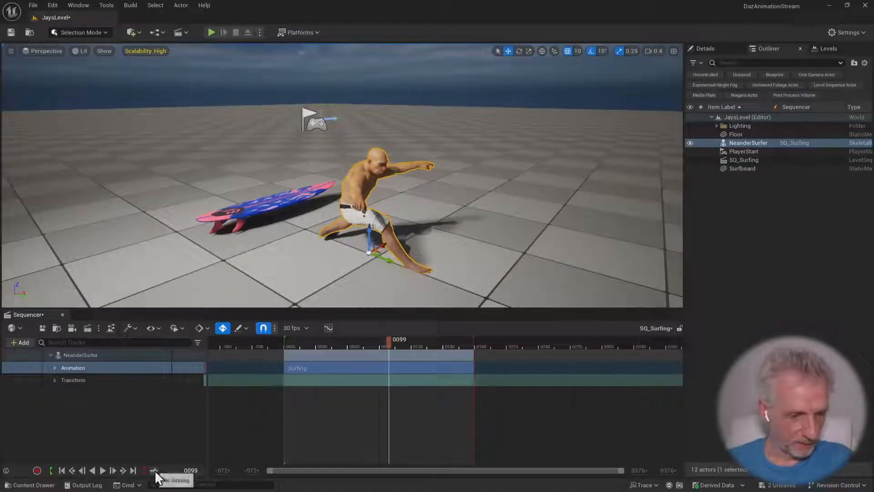
click(154, 471)
click(101, 471)
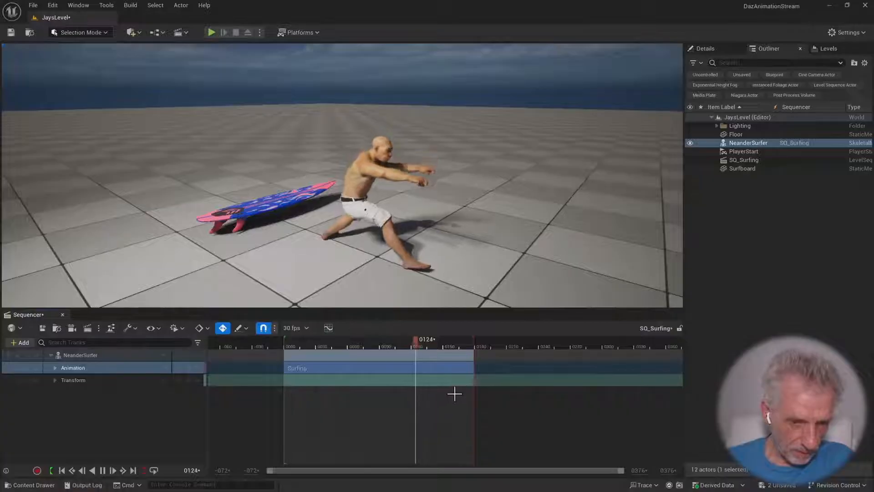
ctrl+scroll(455, 391, up, 5)
key(space)
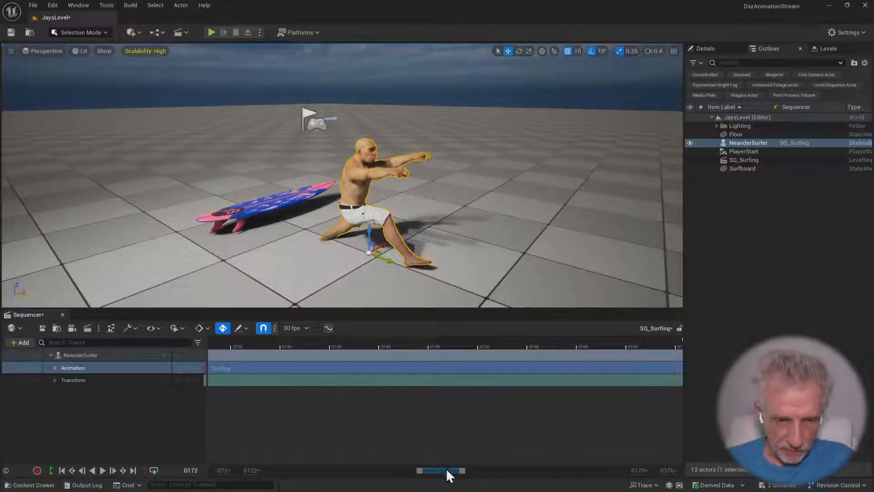
Line up the end of the Surfing section and the playback range end exactly at frame 180
drag(446, 468, 472, 468)
ctrl+scroll(365, 352, up, 3)
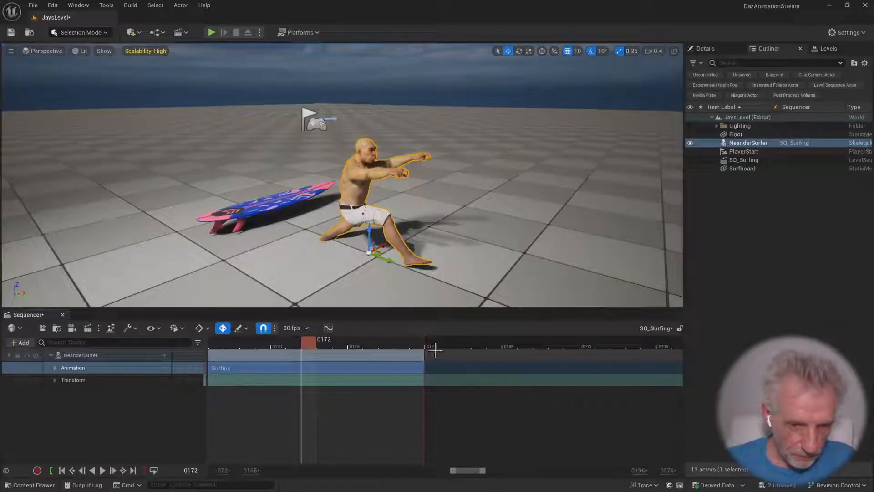
drag(425, 343, 498, 352)
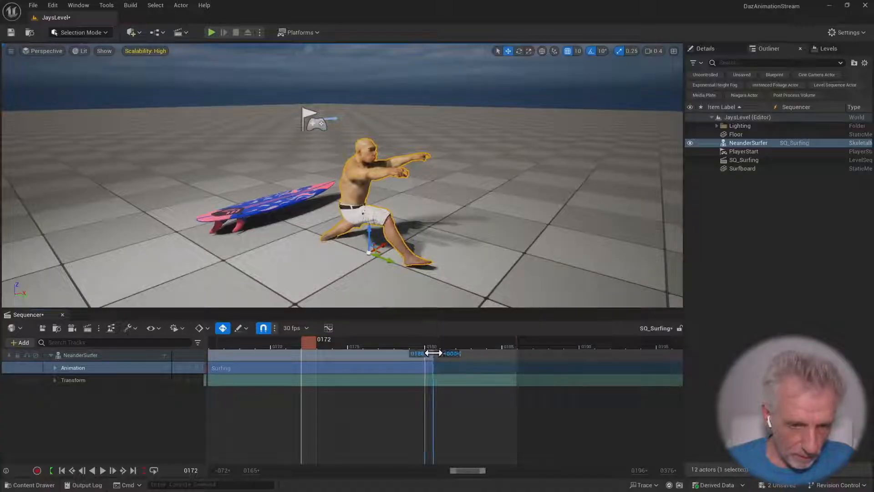
mouse_move(433, 353)
mouse_down()
mouse_move(490, 352)
mouse_move(431, 356)
mouse_up()
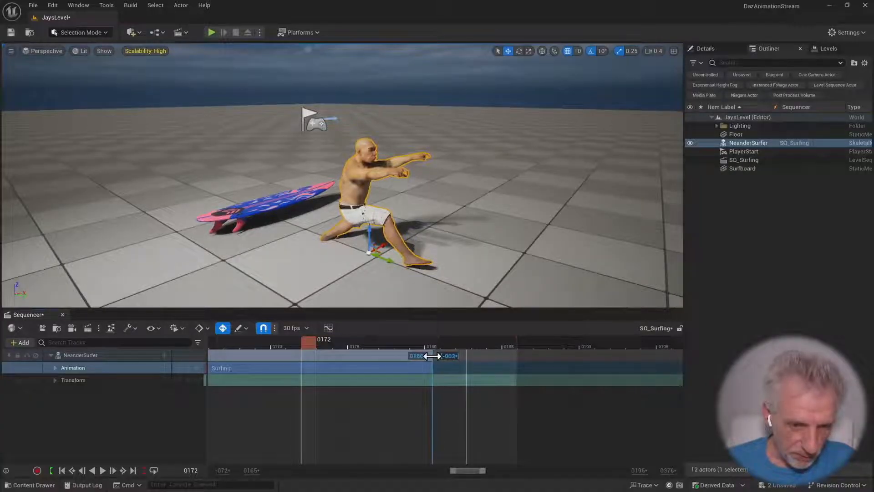
drag(518, 341, 447, 338)
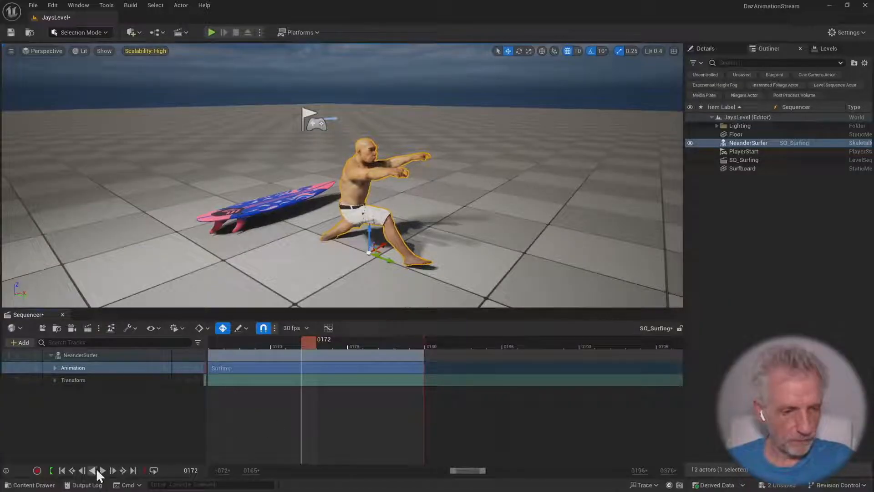
Play the looping sequence to check the repeated surfing motion, then stop it by scrubbing to frame 21
click(103, 471)
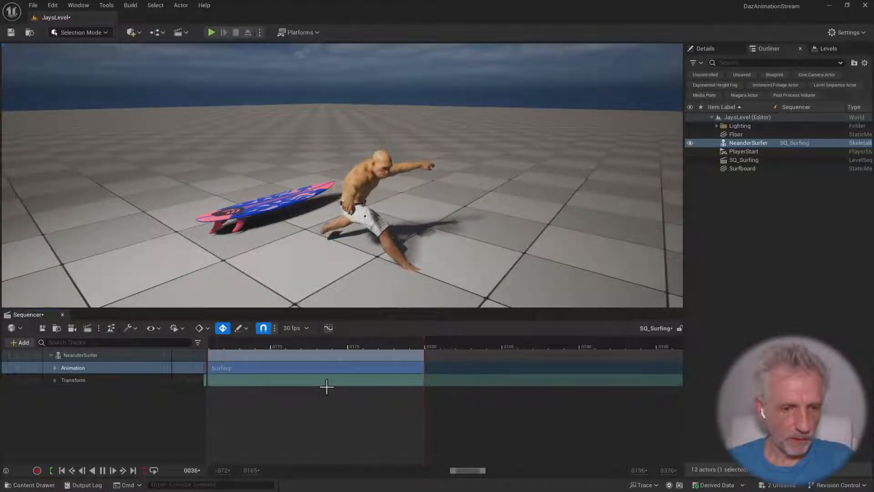
ctrl+scroll(348, 392, down, 10)
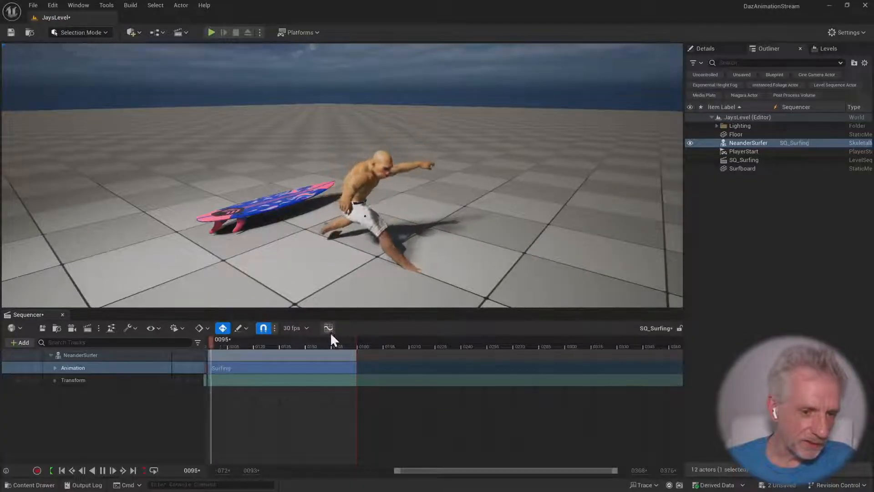
key(Home)
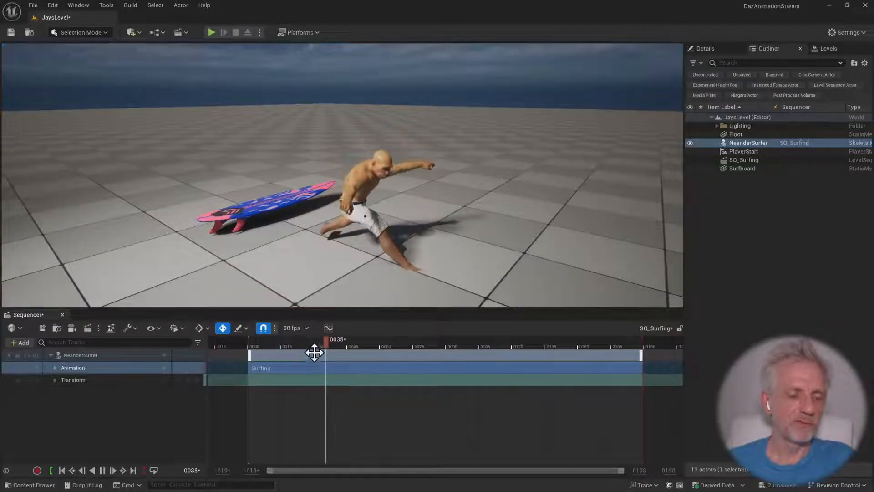
mouse_move(330, 346)
mouse_down()
mouse_move(300, 340)
mouse_move(335, 339)
mouse_up()
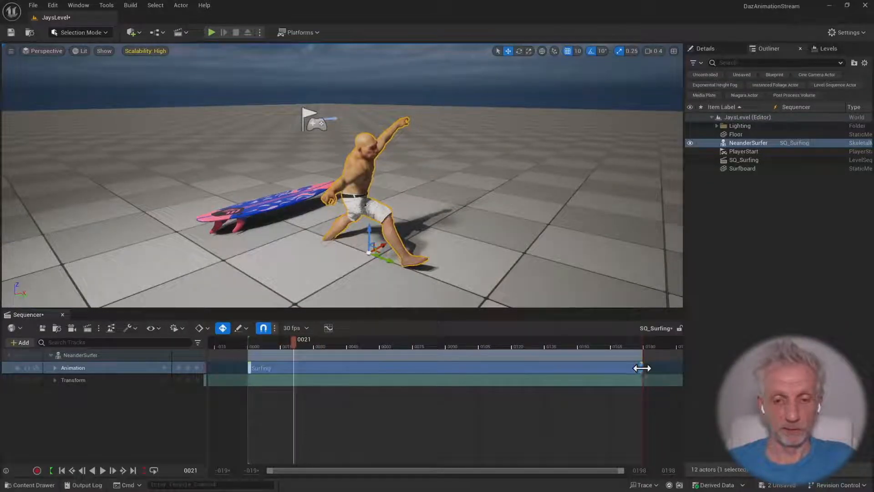
Shorten the Surfing section to 60 frames and place a second 60-frame Surfing section overlapping the end of the first
drag(642, 367, 484, 364)
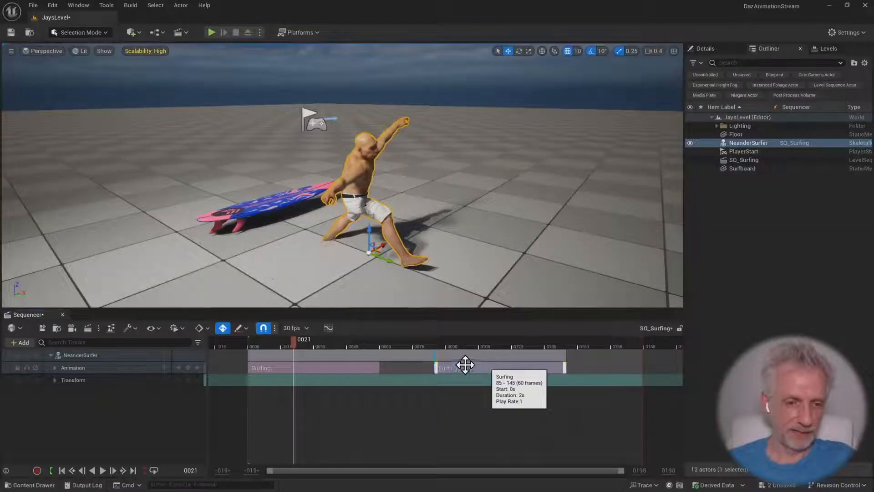
mouse_move(364, 345)
mouse_down()
mouse_move(450, 346)
mouse_move(351, 341)
mouse_up()
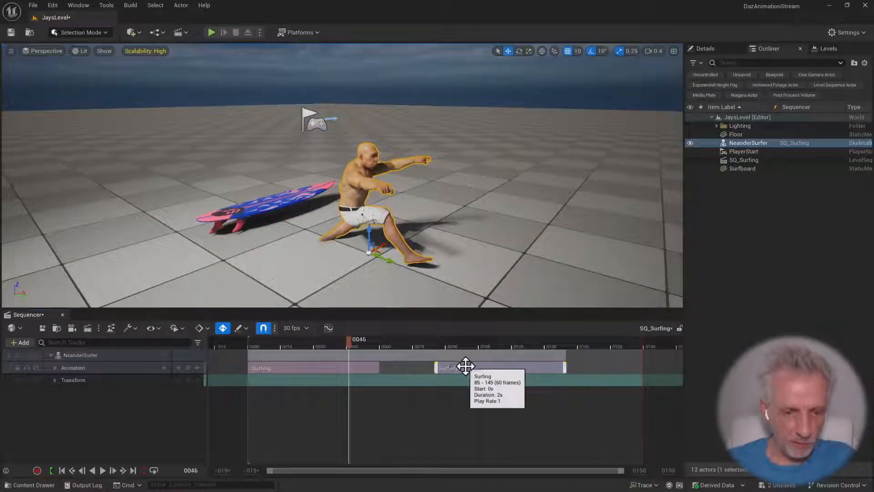
drag(465, 367, 398, 367)
ctrl+scroll(374, 390, up, 3)
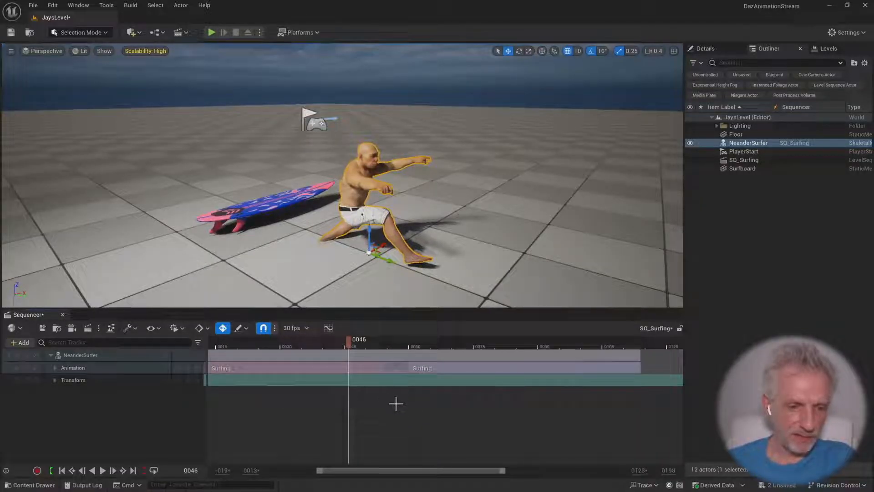
Place a third Surfing section at frame 107, overlapping the second, and trim the playback range to that section's end
drag(352, 350, 527, 372)
ctrl+scroll(415, 363, down, 3)
ctrl+scroll(415, 363, down, 2)
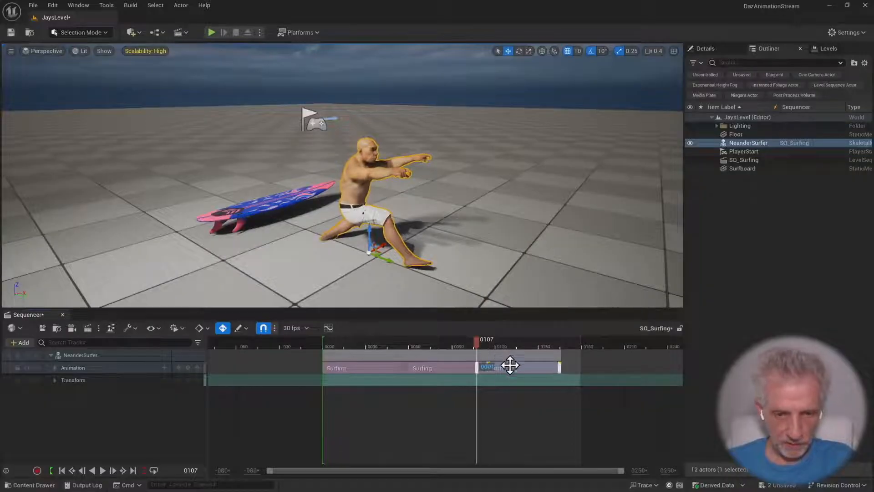
drag(582, 344, 558, 345)
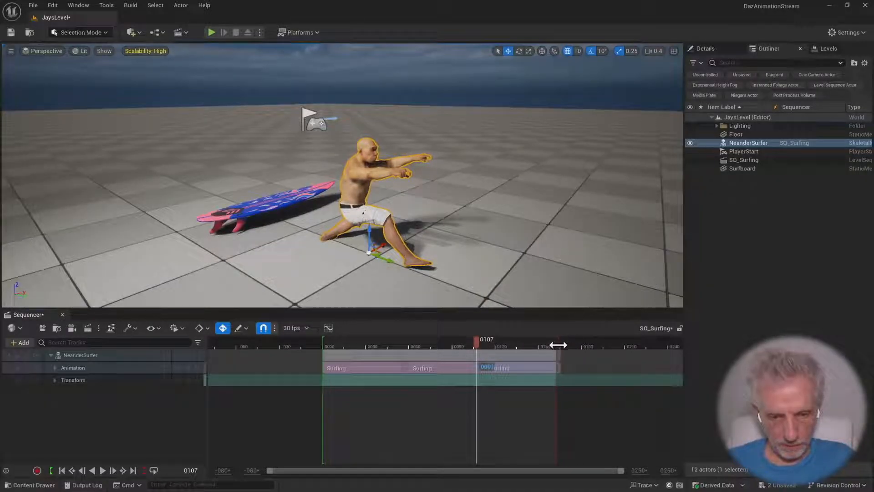
ctrl+scroll(490, 369, up, 3)
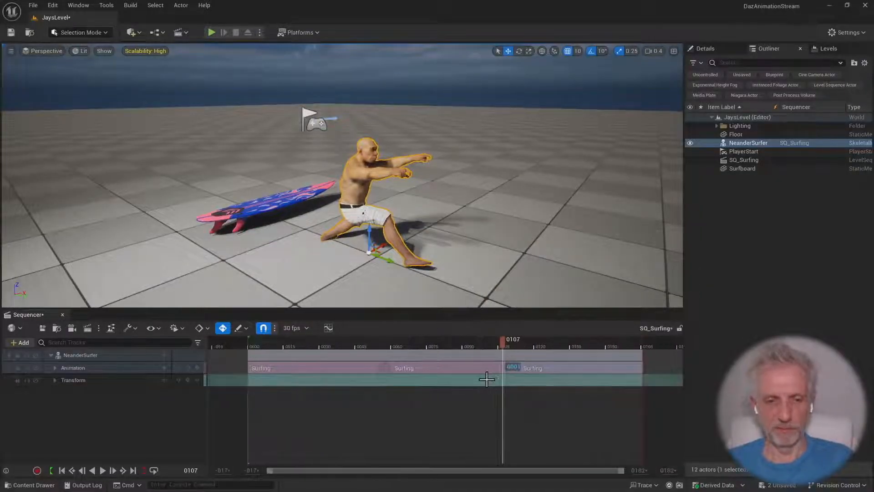
Play the sequence from within the first Surfing section to check the blends between the three overlapping sections
drag(501, 344, 320, 352)
key(space)
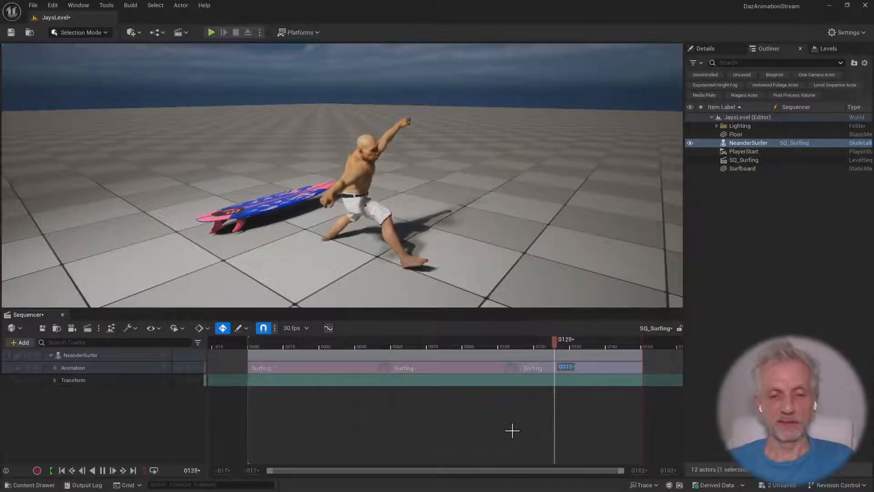
key(space)
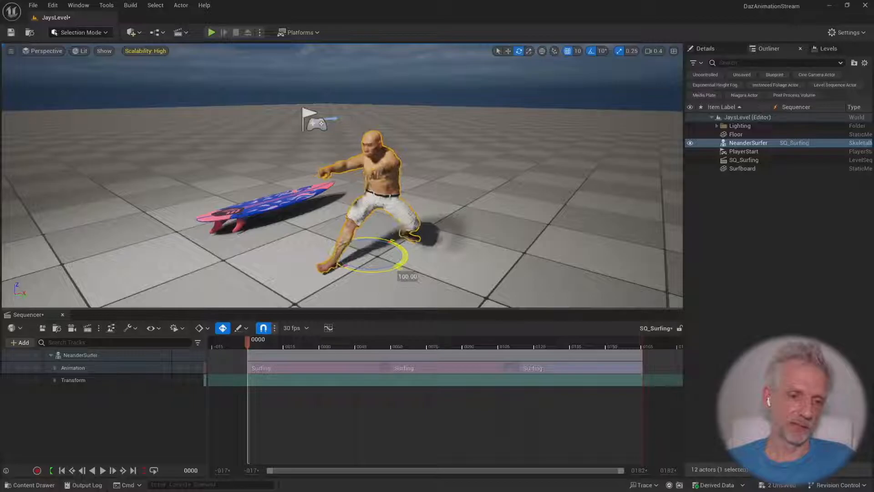
Turn NeanderSurfer around to a 180° heading and raise him above the floor to a Z location of 30
mouse_move(521, 229)
right_down()
mouse_move(492, 230)
mouse_move(503, 228)
right_up()
key(w)
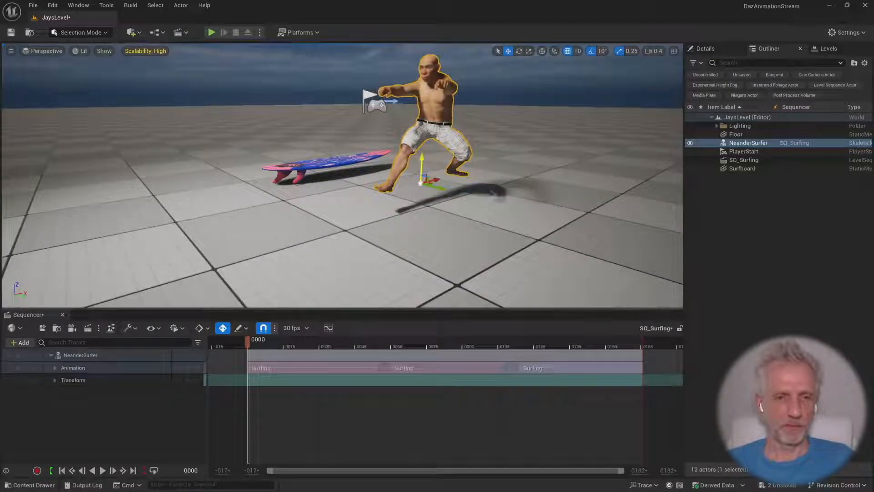
key(e)
right_drag(520, 157, 538, 188)
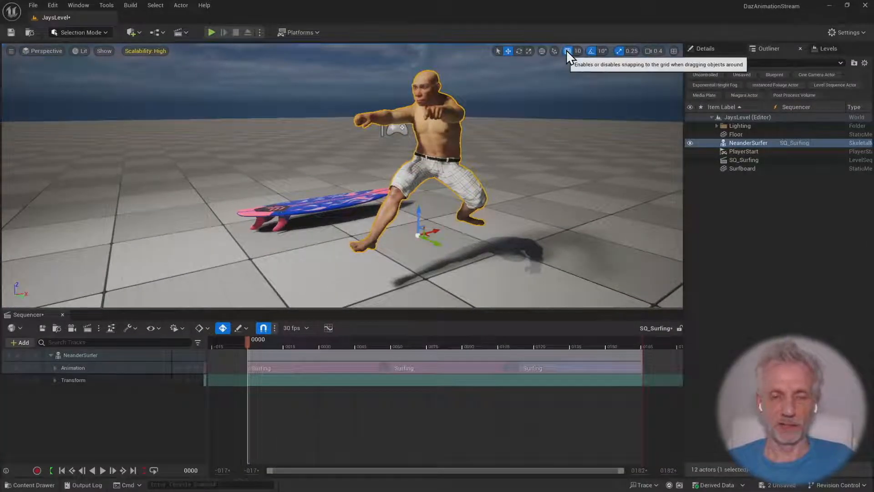
Lift the surfboard, turn it around 180° and position it directly under NeanderSurfer's feet
click(310, 207)
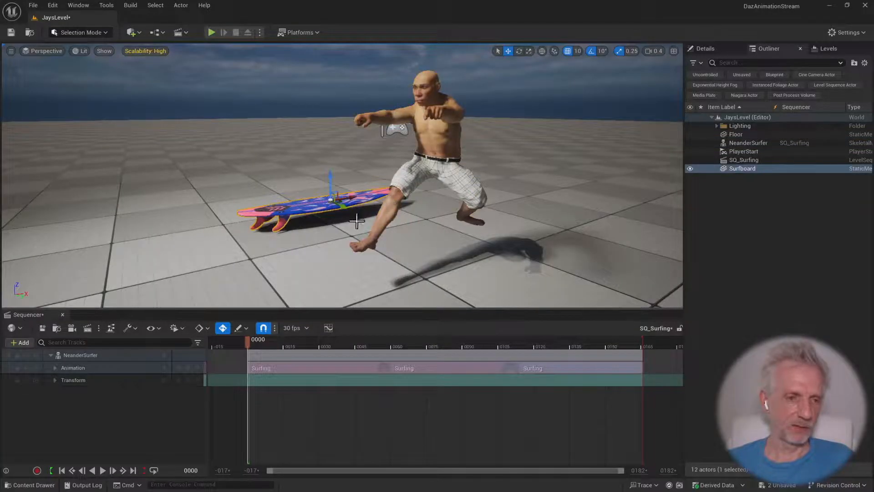
drag(331, 182, 298, 244)
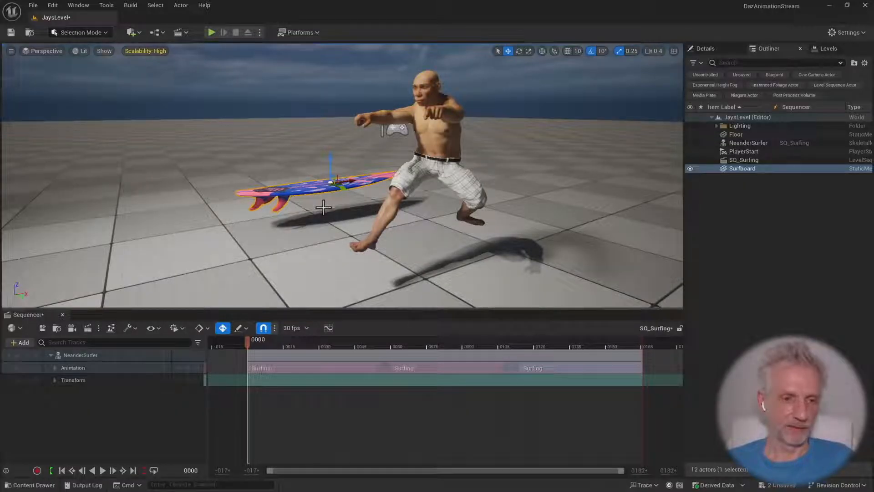
drag(323, 208, 262, 208)
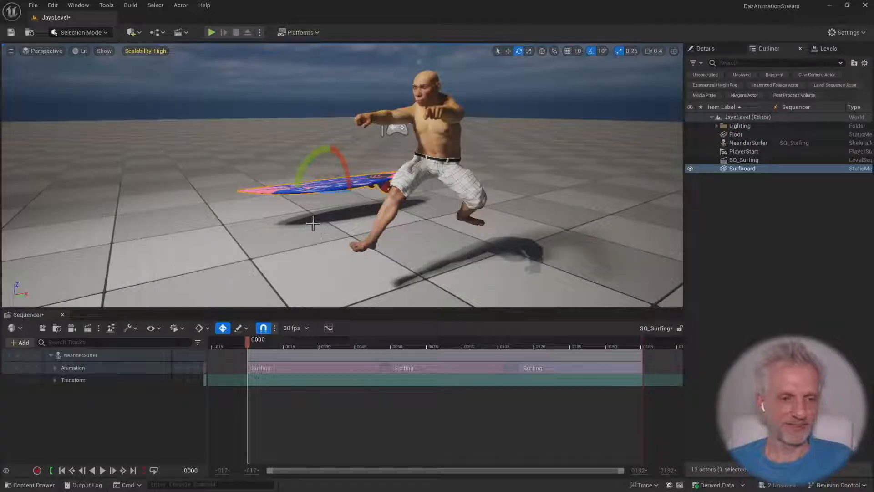
key(w)
drag(350, 191, 445, 224)
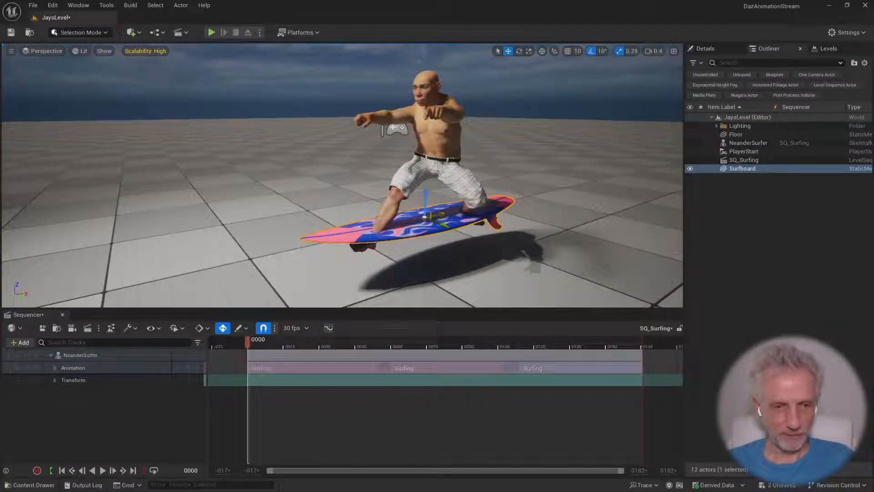
drag(426, 196, 426, 214)
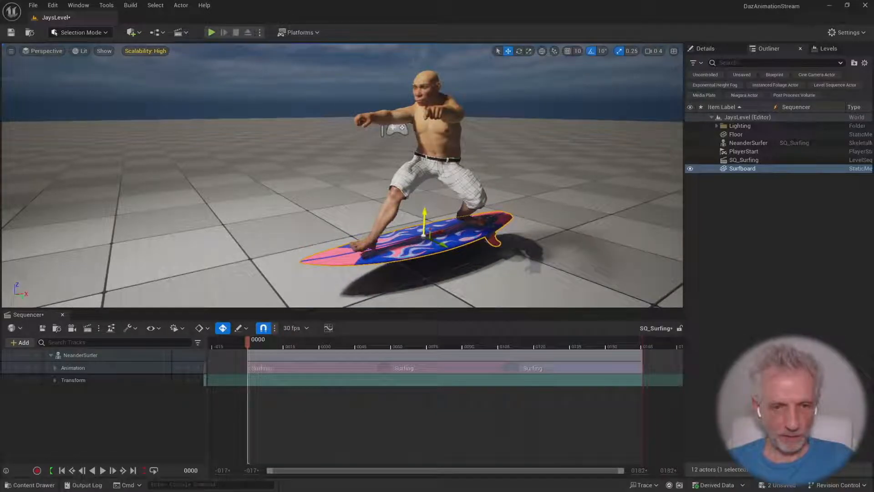
Set the DirectionalLight's intensity to 2.0 lux
key(d)
right_drag(319, 221, 255, 246)
scroll(318, 222, up, 5)
key(s)
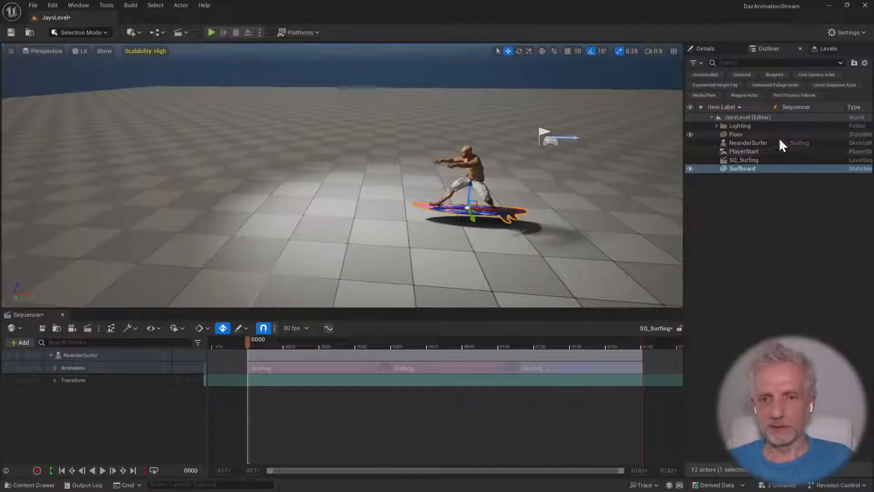
click(716, 125)
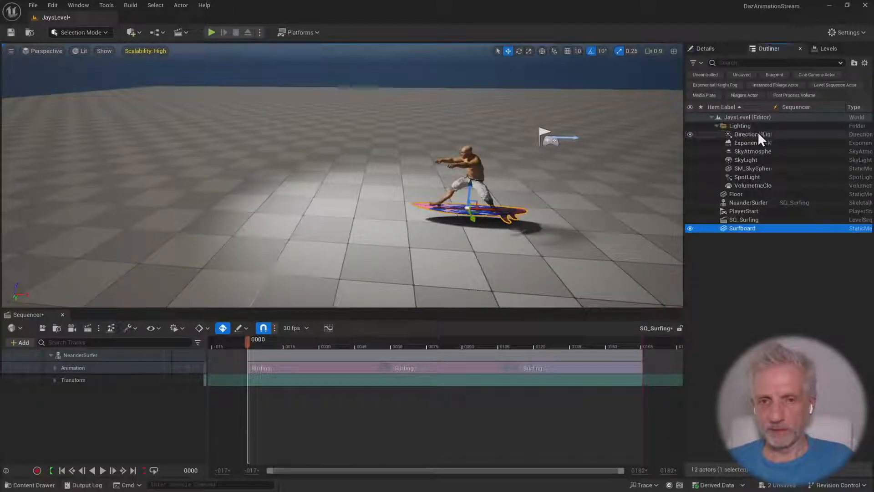
click(757, 133)
click(715, 49)
click(792, 249)
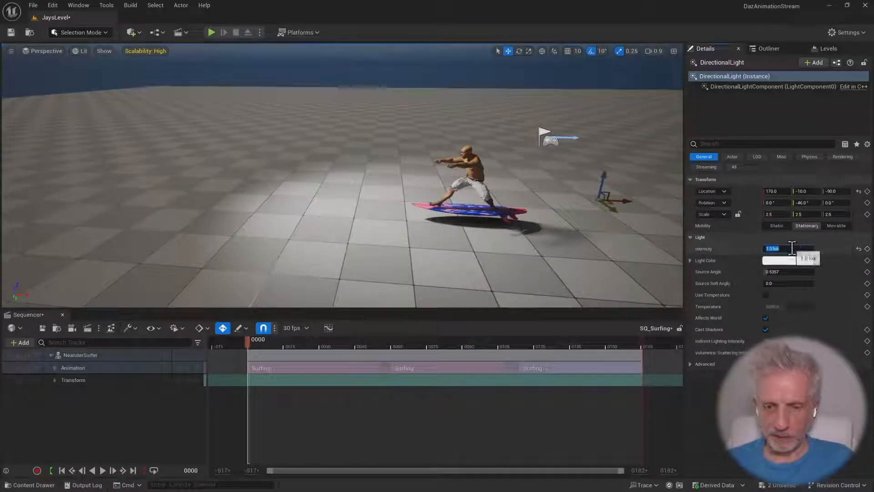
key(Return)
Rotate the SpotLight about its vertical axis to -30° so that its cone covers the surfer
key(w)
right_drag(523, 201, 524, 178)
scroll(522, 200, down, 5)
key(w)
key(s)
scroll(523, 200, up, 5)
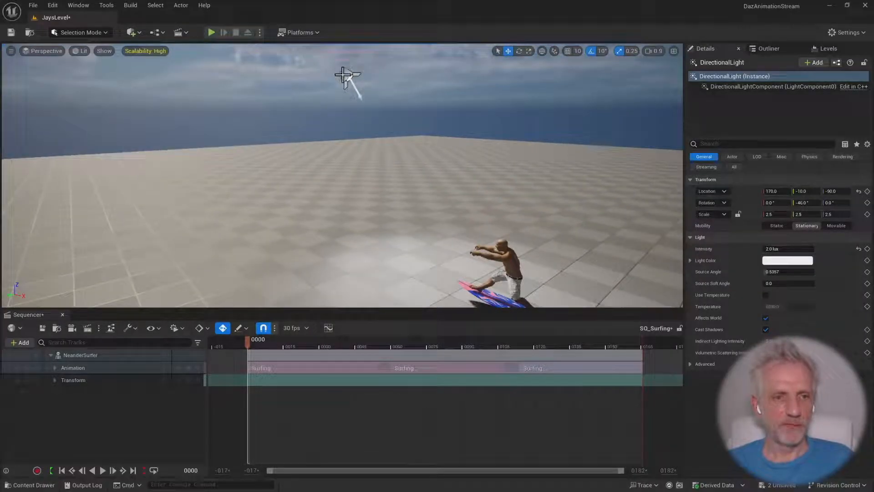
click(343, 75)
alt+drag(478, 131, 360, 171)
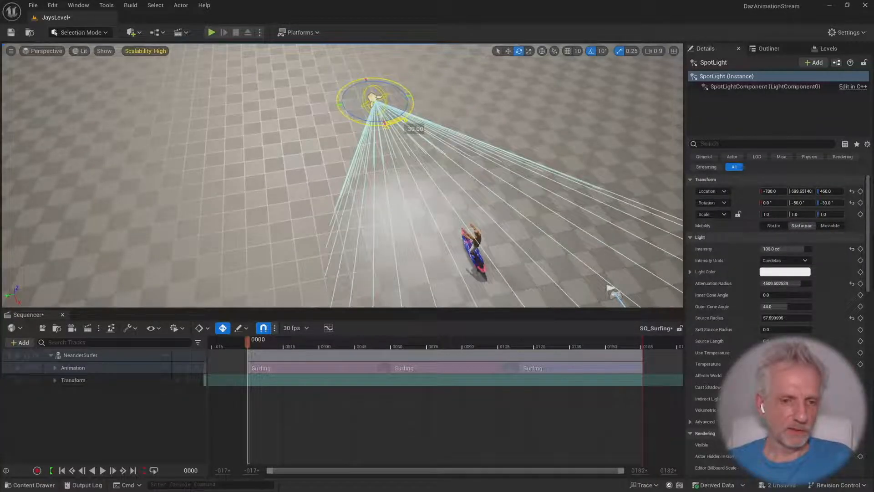
right_drag(360, 171, 525, 194)
Fine-tune the surfboard against the feet by raising it to Z about 28.3 and tilting its pitch to about -1.4°
scroll(382, 207, down, 4)
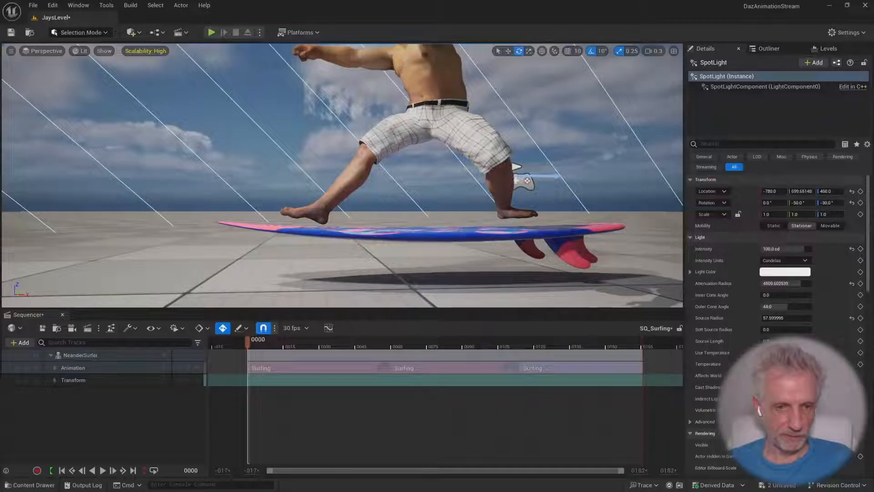
click(438, 230)
key(w)
drag(423, 208, 421, 204)
key(e)
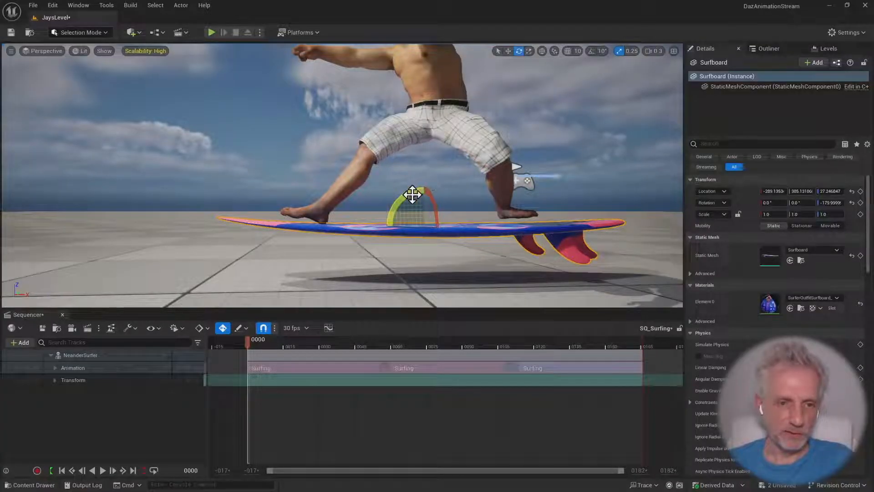
drag(412, 195, 424, 197)
key(w)
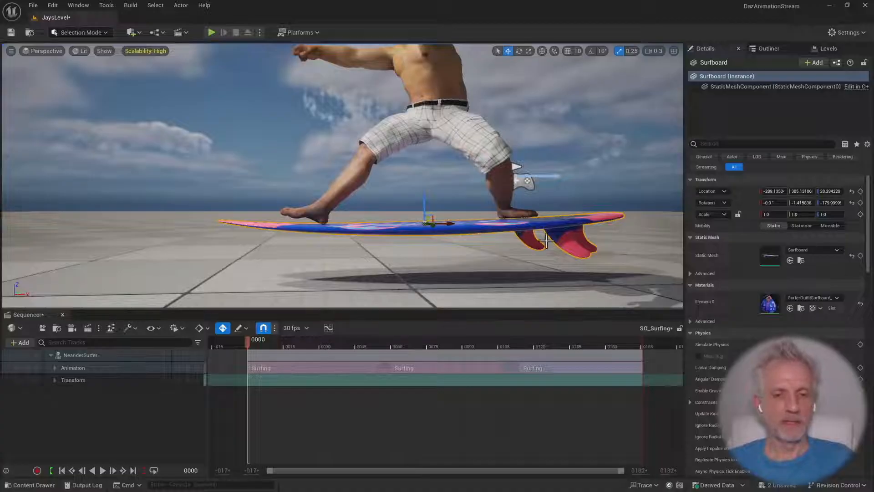
right_drag(446, 242, 452, 251)
key(e)
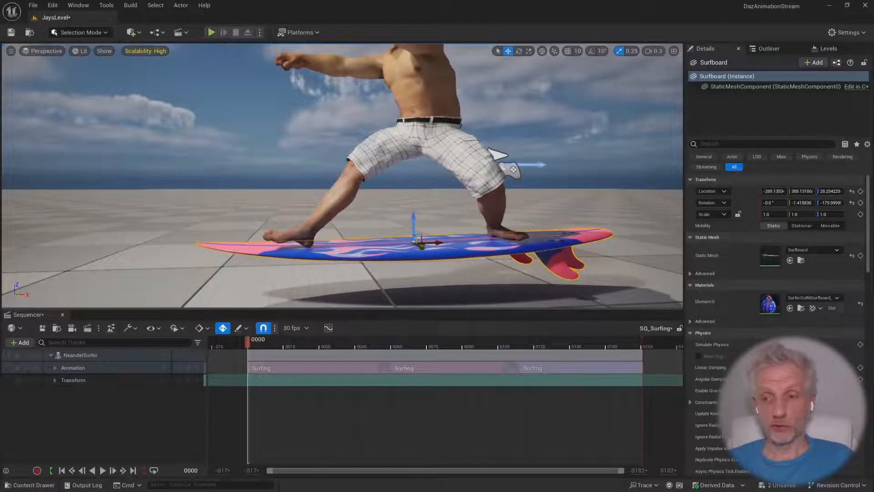
Add the Surfboard actor to the SQ_Surfing sequence and key its transform at frame 0
click(23, 342)
mouse_move(84, 188)
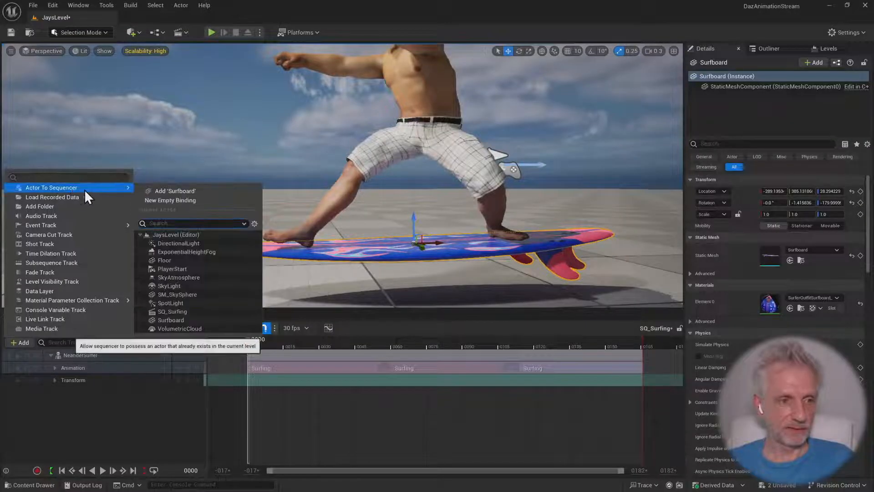
click(186, 191)
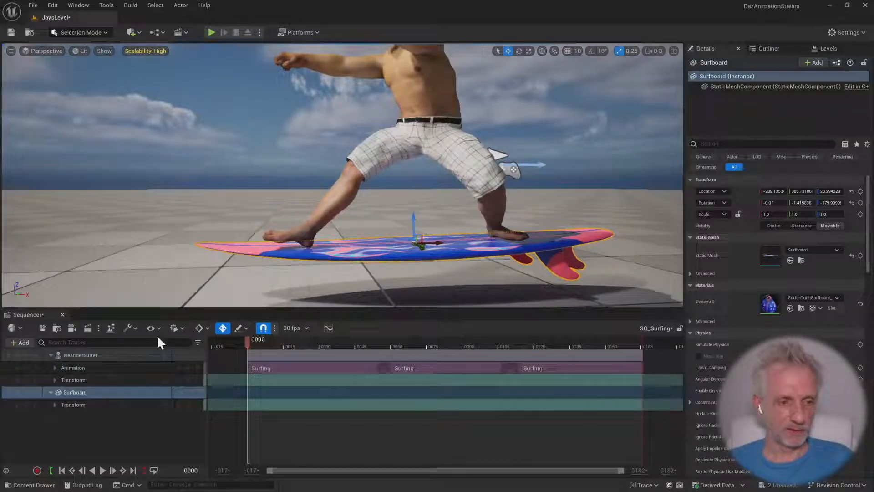
click(51, 355)
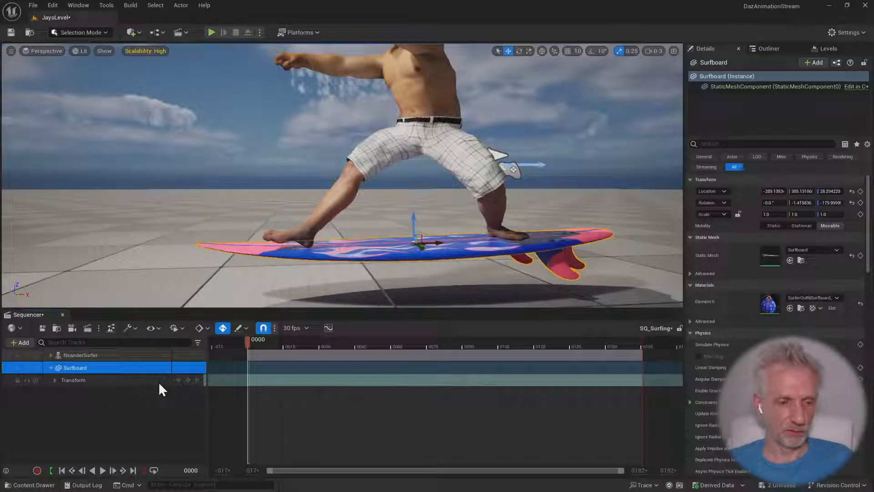
click(188, 380)
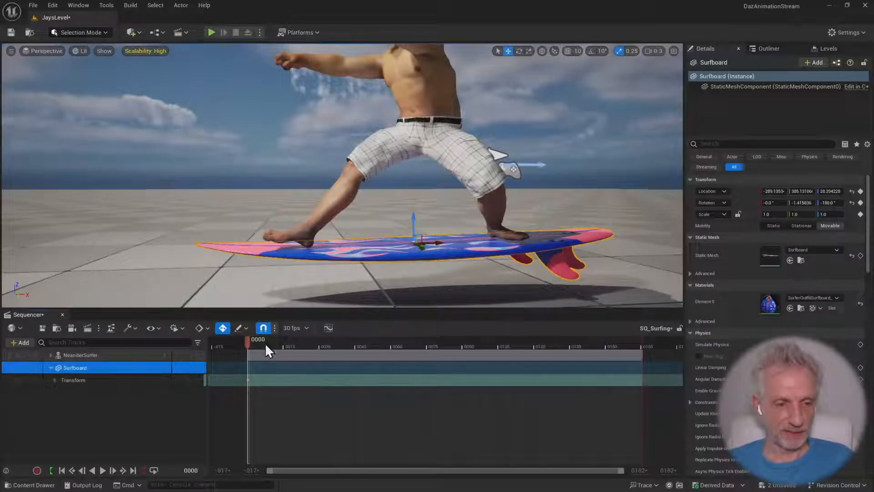
Scrub to frame 36 to compare the surfer's foot movement with the static surfboard
drag(248, 340, 329, 344)
click(51, 355)
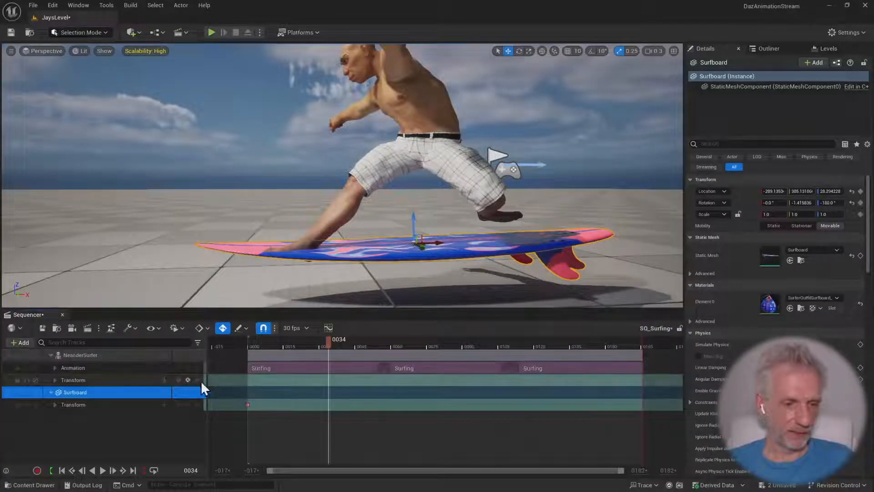
mouse_move(329, 342)
mouse_down()
mouse_move(388, 344)
mouse_move(335, 343)
mouse_up()
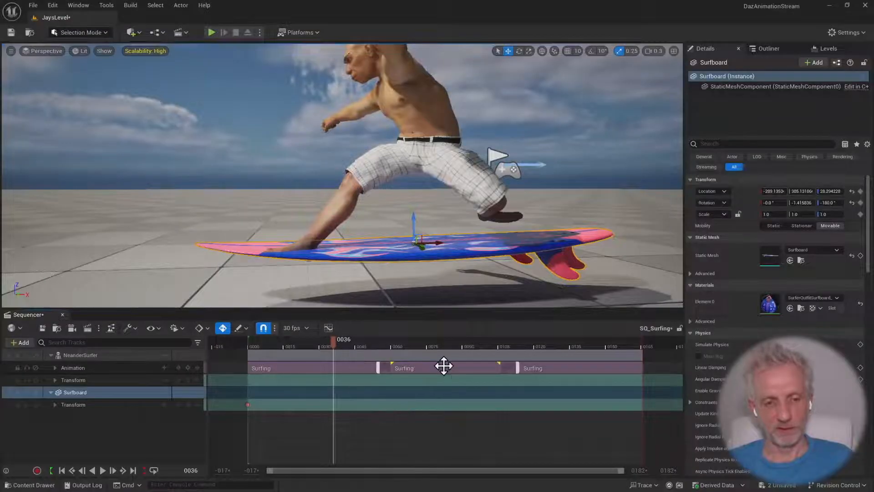
Delete the second and third Surfing sections, keeping only the first 60-frame section, and return to frame 0
click(507, 377)
key(Delete)
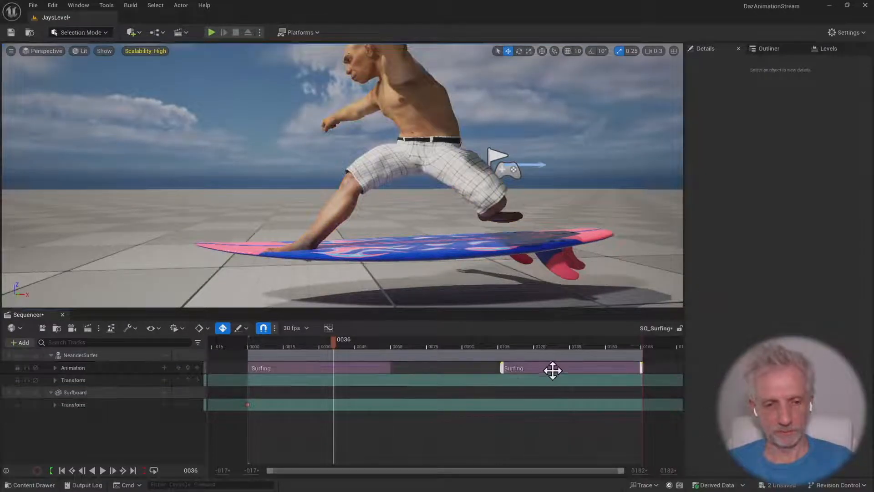
click(552, 370)
key(Delete)
drag(388, 368, 455, 379)
drag(336, 346, 248, 340)
click(496, 360)
Copy the Surfboard's frame 0 transform key to frame 60, at the end of the Surfing section
click(109, 405)
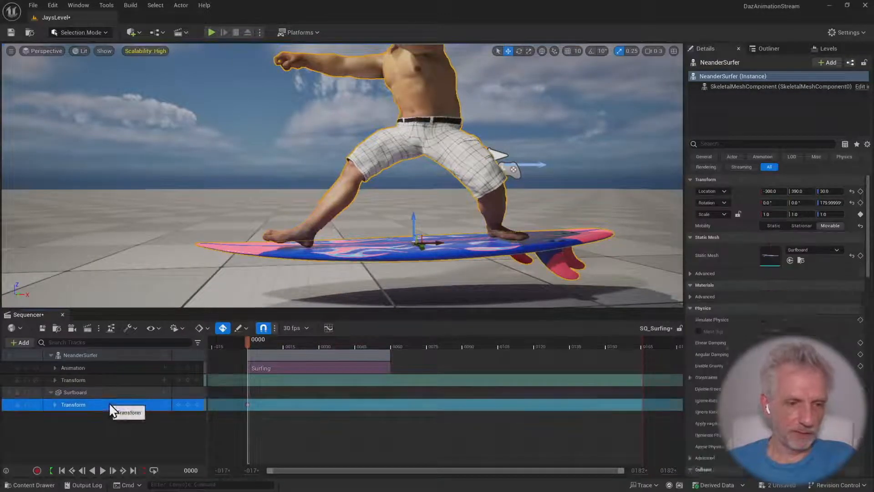
drag(248, 340, 389, 343)
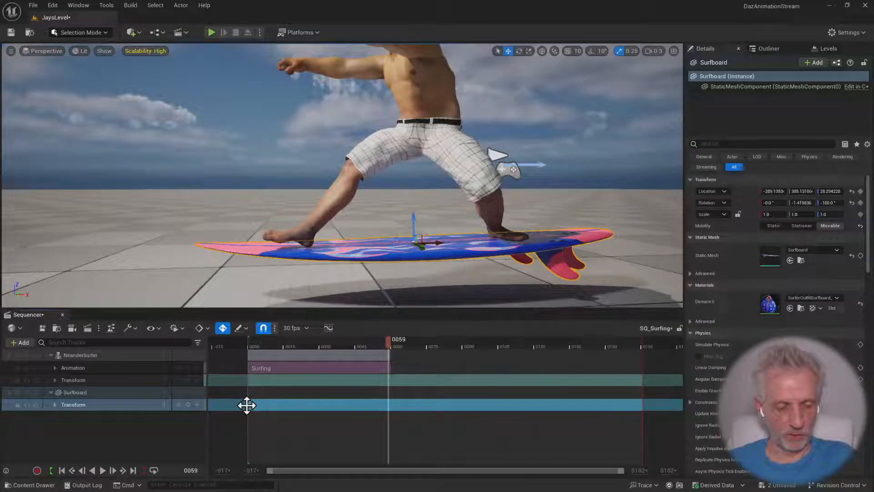
drag(247, 405, 387, 407)
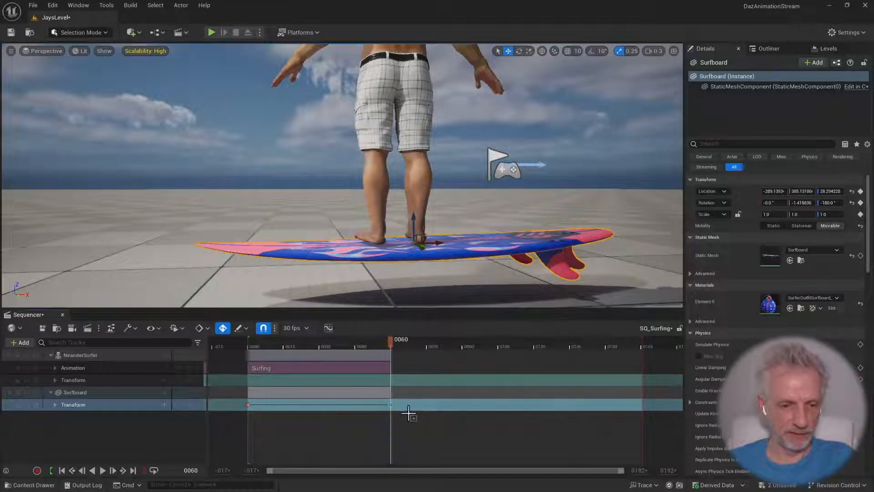
At frame 12, pitch the surfboard to about 5.2° and lower it to Z about 25.8 to match the feet, keying its transform
drag(387, 343, 277, 340)
right_drag(337, 286, 320, 271)
key(e)
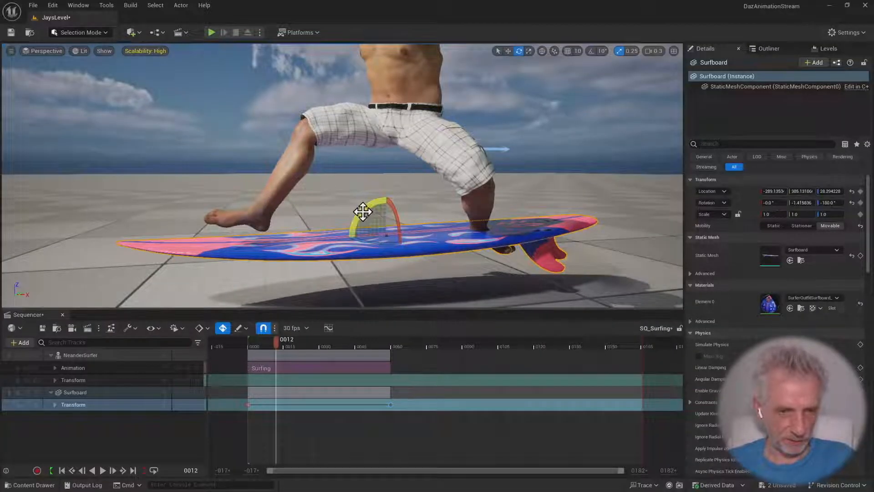
drag(363, 211, 423, 235)
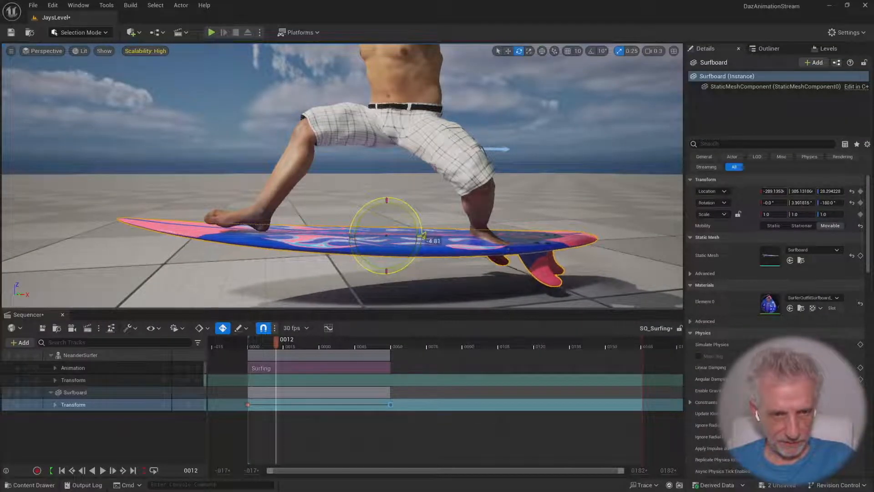
drag(384, 210, 424, 244)
drag(383, 222, 385, 216)
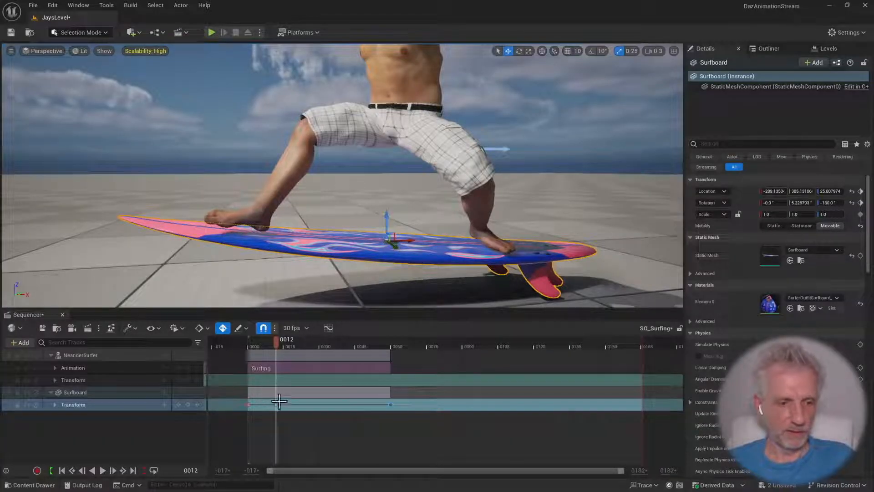
At frame 36, pitch the surfboard to about -10.4° and set its height to Z about 28.6 under the feet, keying its transform
drag(275, 338, 334, 334)
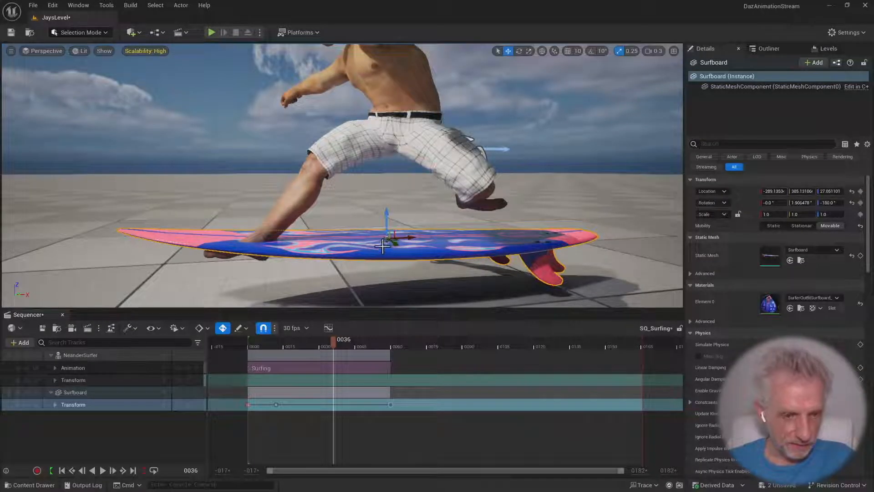
drag(373, 211, 419, 234)
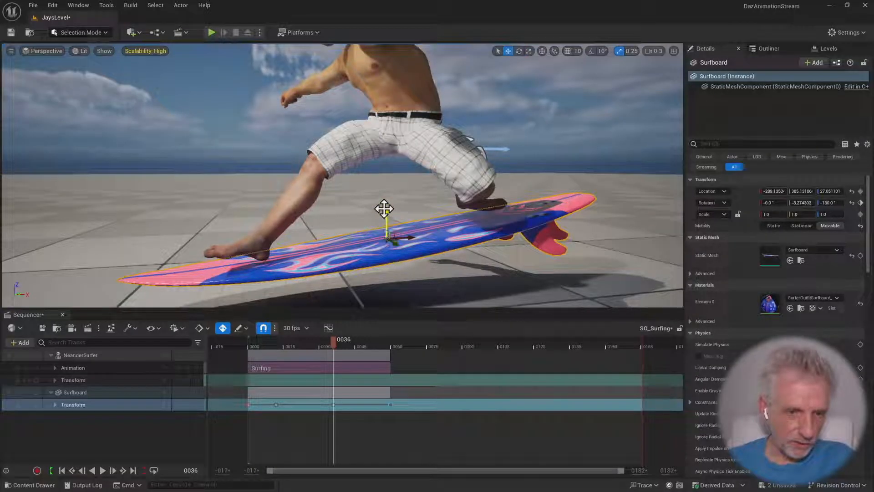
drag(384, 209, 384, 207)
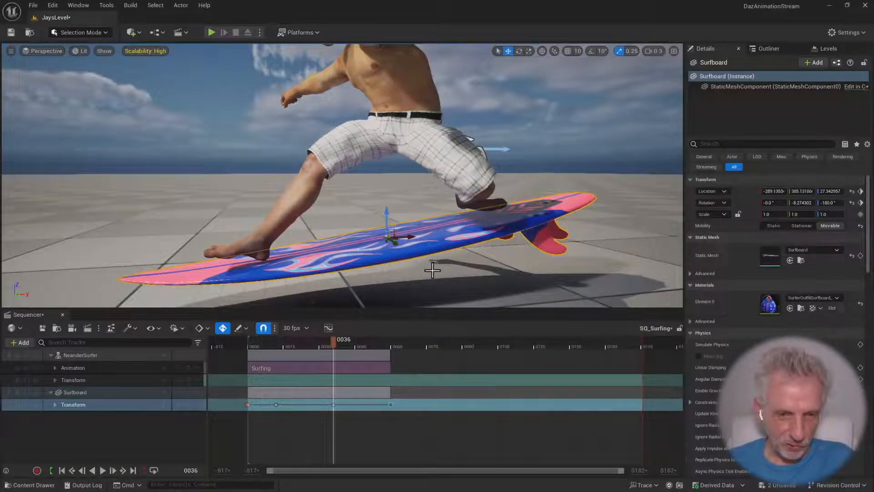
right_drag(432, 270, 423, 250)
mouse_move(407, 193)
mouse_down()
mouse_move(385, 179)
mouse_move(407, 188)
mouse_up()
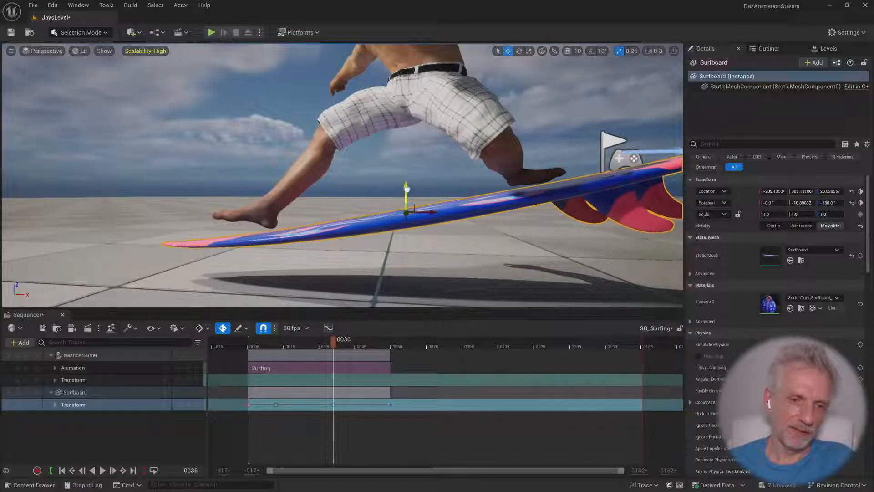
At frame 46, pitch the surfboard to about 4.0° so it meets both of the surfer's feet, keying its transform
drag(336, 343, 357, 347)
key(e)
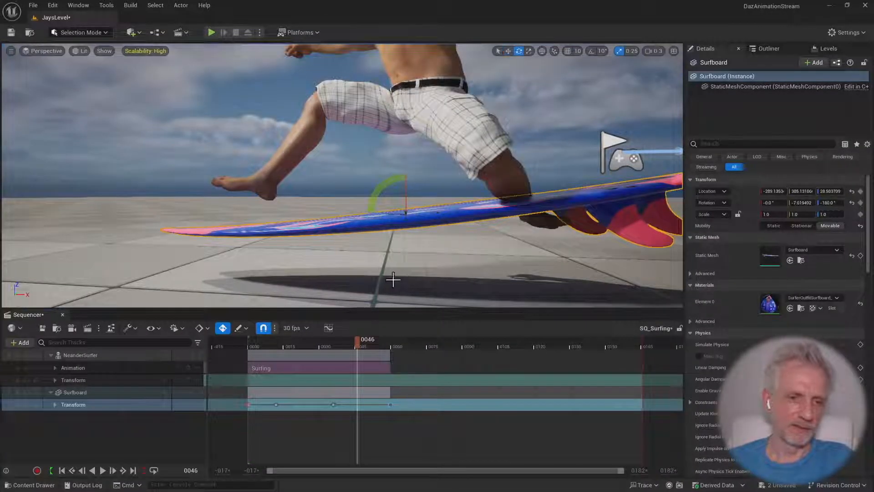
drag(384, 191, 444, 217)
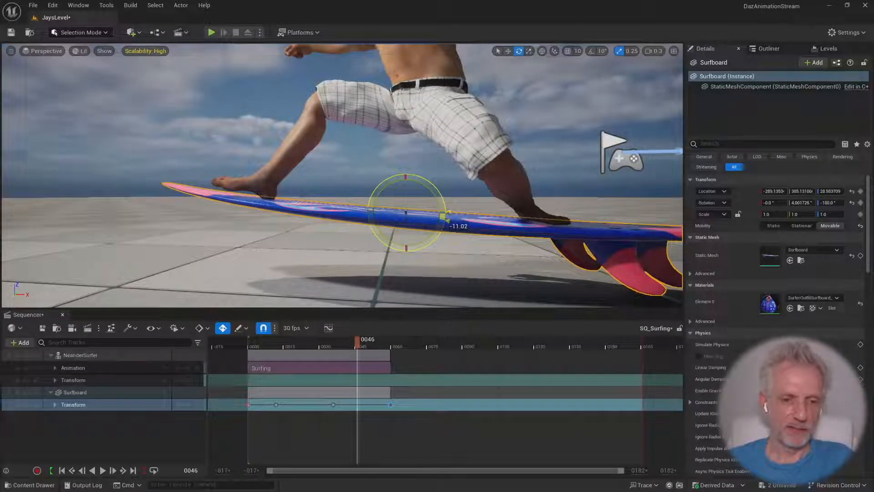
drag(444, 218, 443, 217)
At frame 36, refine the surfboard's key to a pitch of about -10.0° and a height of Z about 29.3
drag(360, 345, 335, 355)
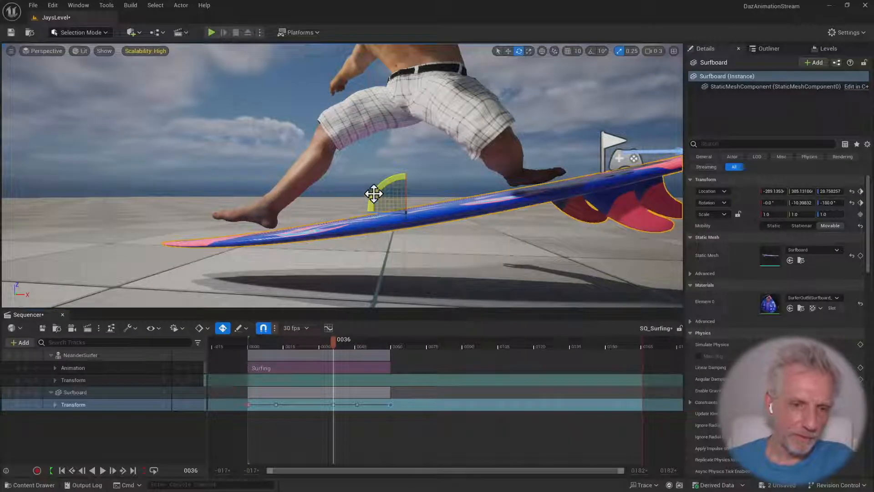
drag(370, 195, 402, 186)
key(w)
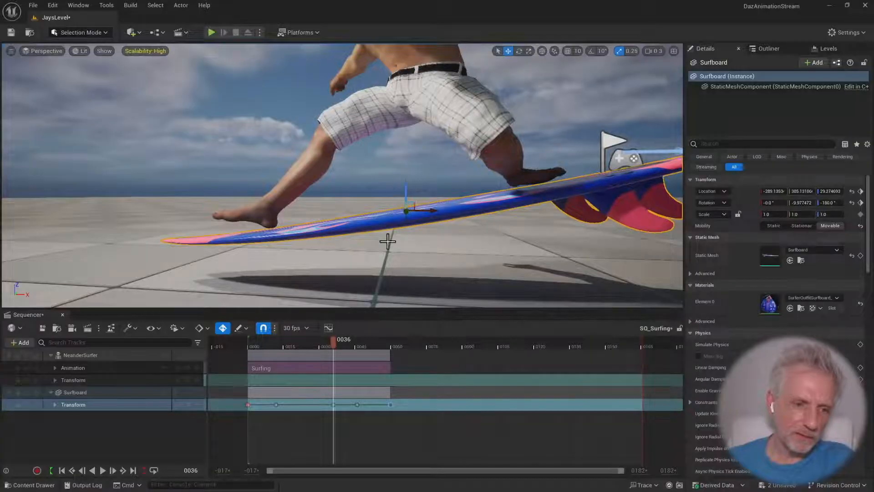
At frame 23, pitch the surfboard to about 2.6° under the feet, keying its transform
drag(338, 340, 302, 346)
key(e)
drag(389, 188, 451, 219)
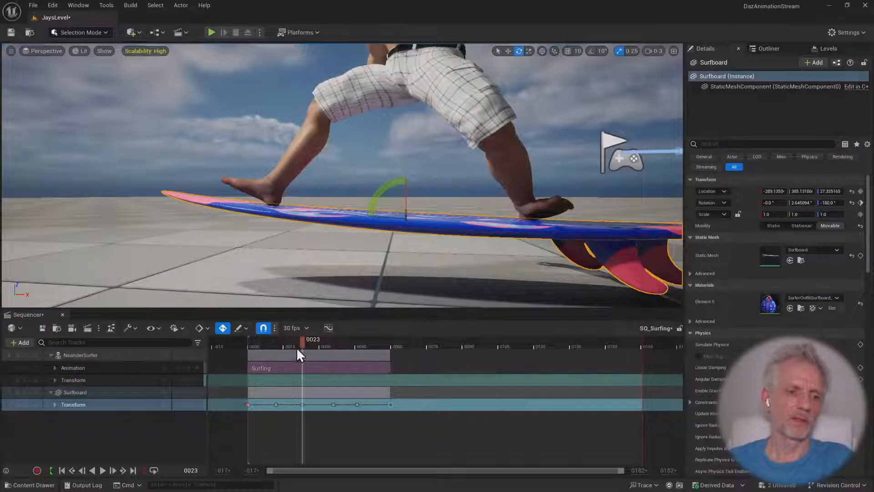
Viewing the board from its nose, roll the surfboard to about 7.2° at frame 23, keying the rotation
drag(296, 347, 251, 356)
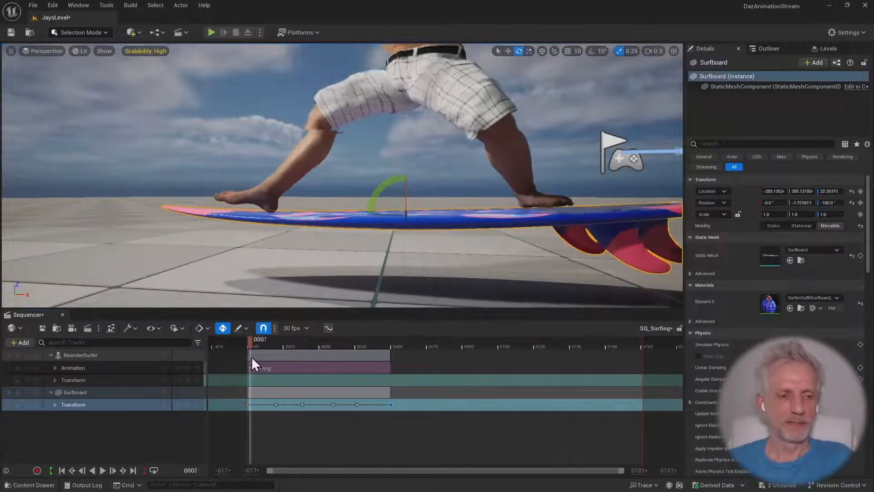
right_drag(269, 248, 444, 249)
right_drag(241, 228, 248, 272)
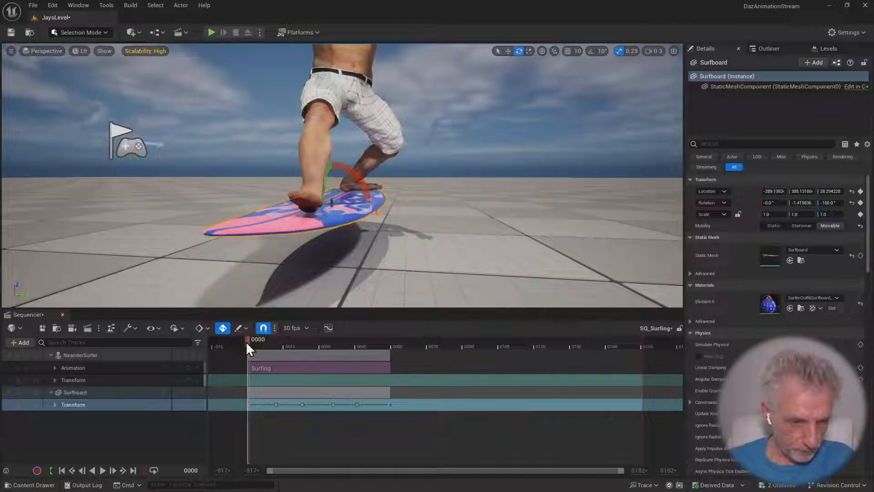
drag(247, 345, 305, 341)
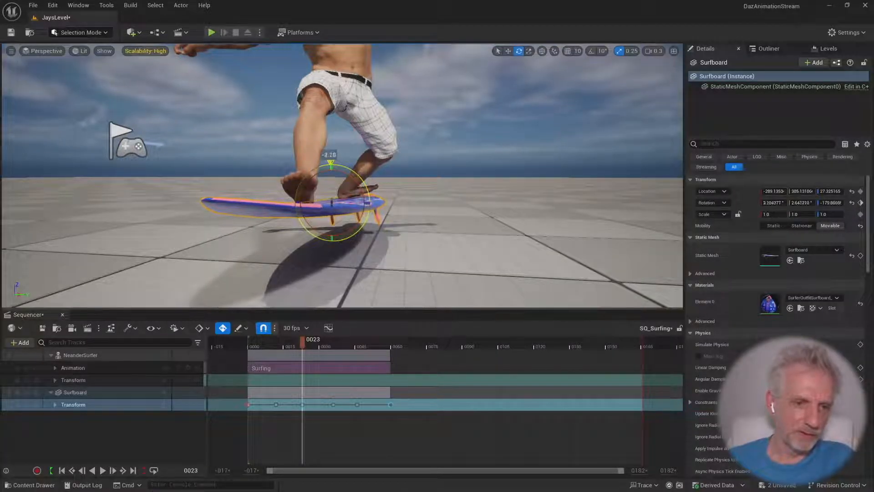
right_drag(331, 201, 333, 268)
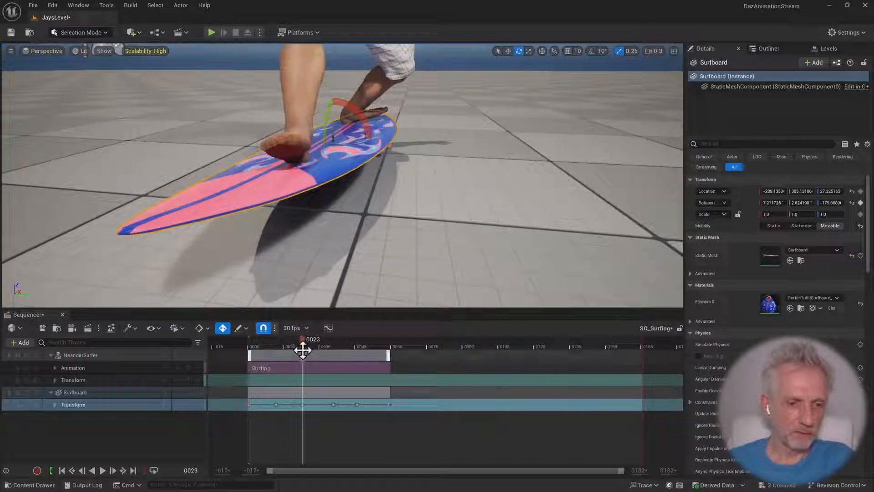
At frame 48, roll the surfboard to about -15.9°, pitch it to about 5.5° and set its height to Z about 27.6, keying its transform
drag(303, 340, 362, 335)
right_drag(362, 278, 389, 276)
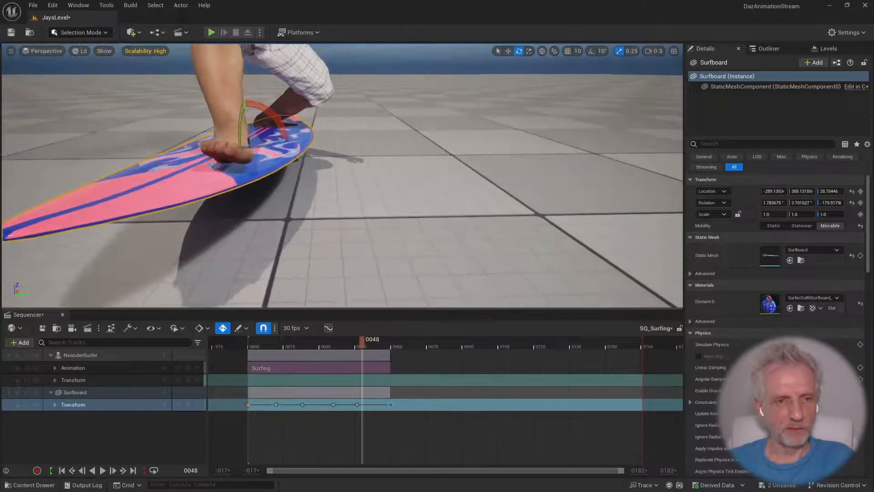
drag(257, 99, 224, 107)
right_drag(379, 158, 241, 146)
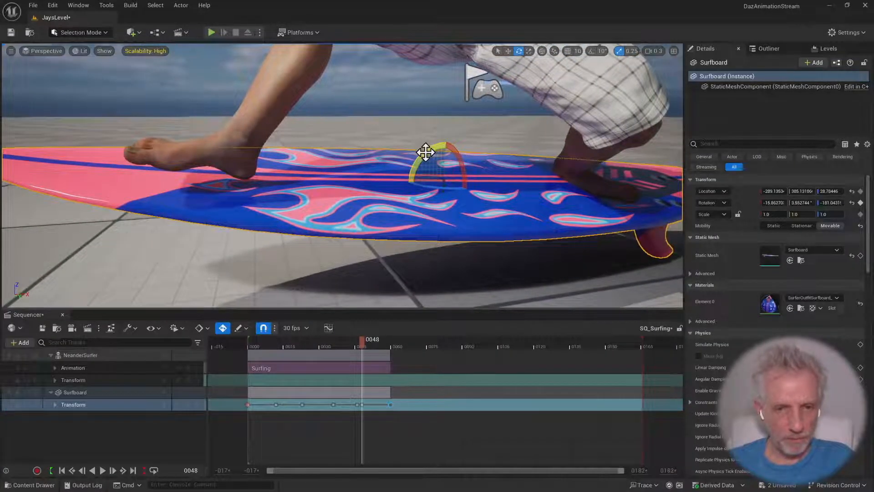
drag(426, 153, 429, 155)
key(s)
right_drag(426, 156, 445, 163)
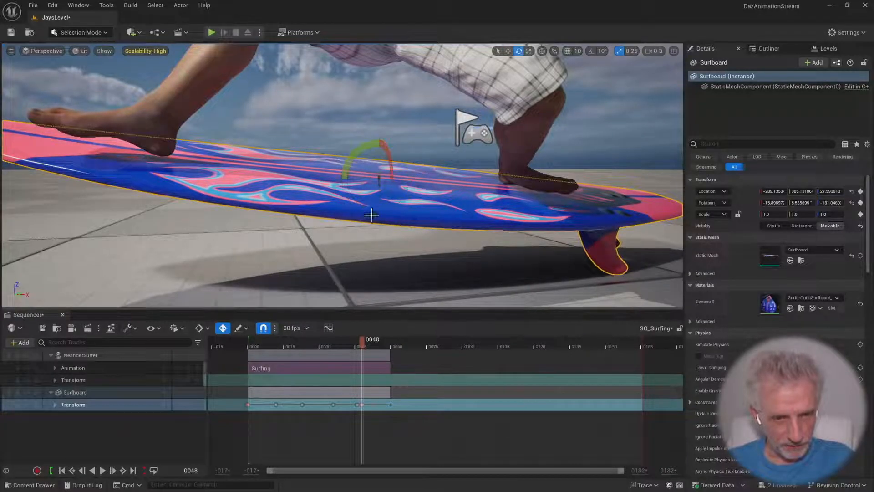
Return to frame 0 and examine the surfer and surfboard together from a wider angle
drag(360, 345, 247, 349)
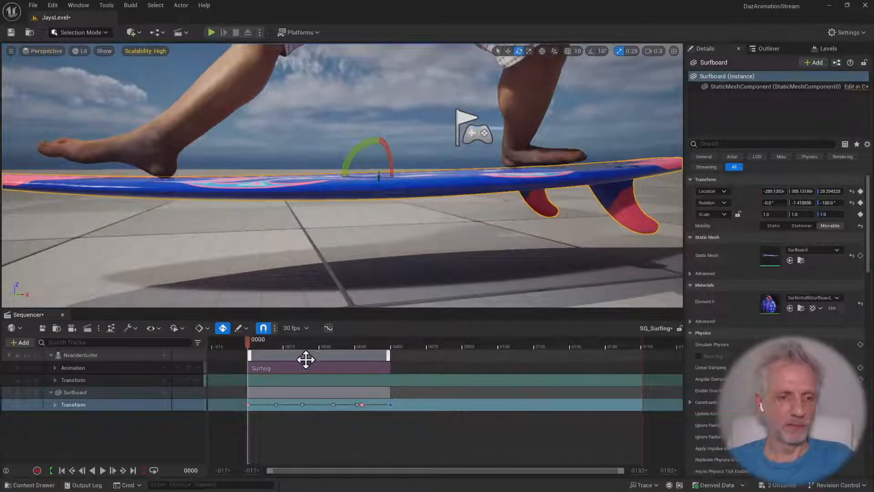
scroll(324, 238, up, 2)
scroll(321, 235, down, 8)
scroll(291, 208, up, 1)
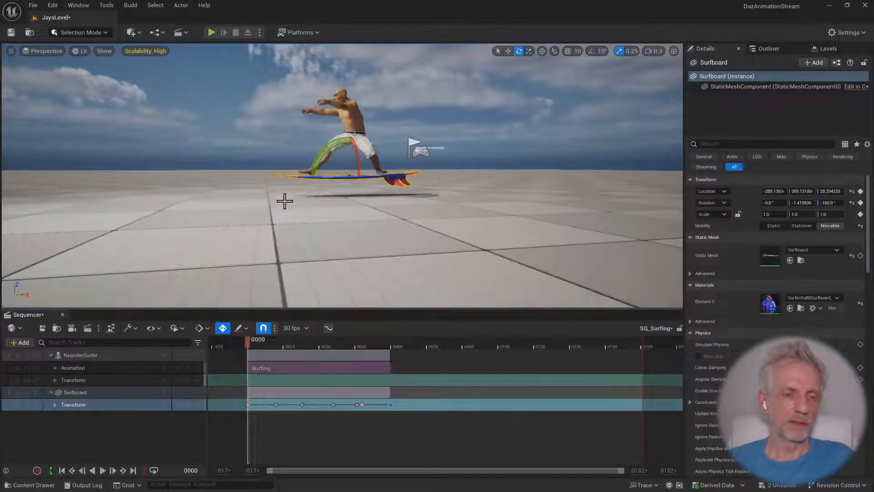
key(e)
right_drag(284, 201, 309, 200)
scroll(285, 201, up, 2)
key(q)
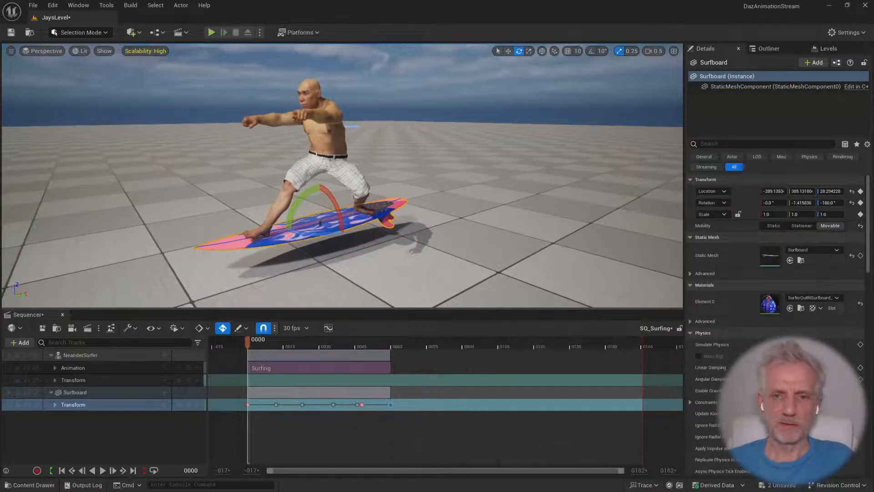
Extend NeanderSurfer's Surfing animation section to the end of the sequence at frame 165
drag(248, 342, 367, 343)
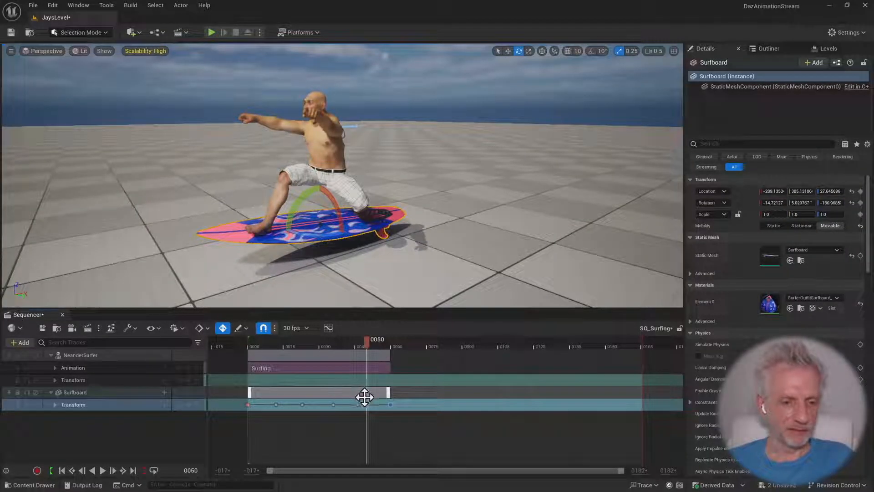
click(383, 368)
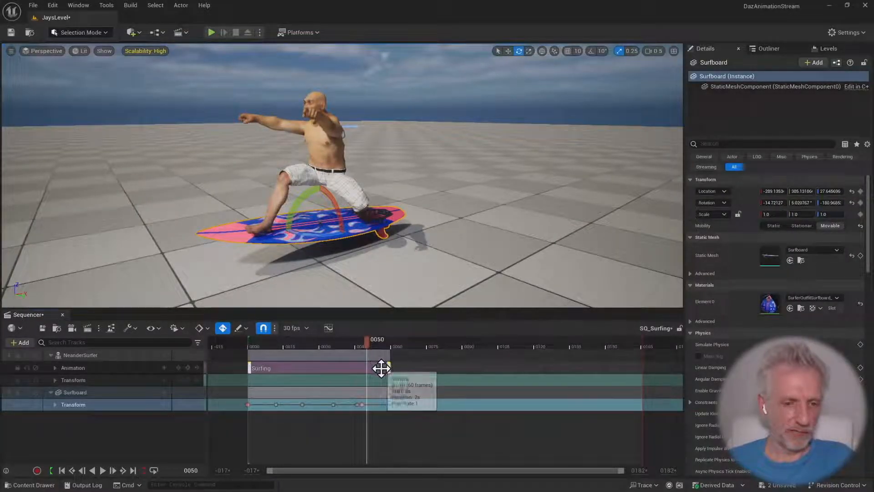
drag(386, 368, 643, 373)
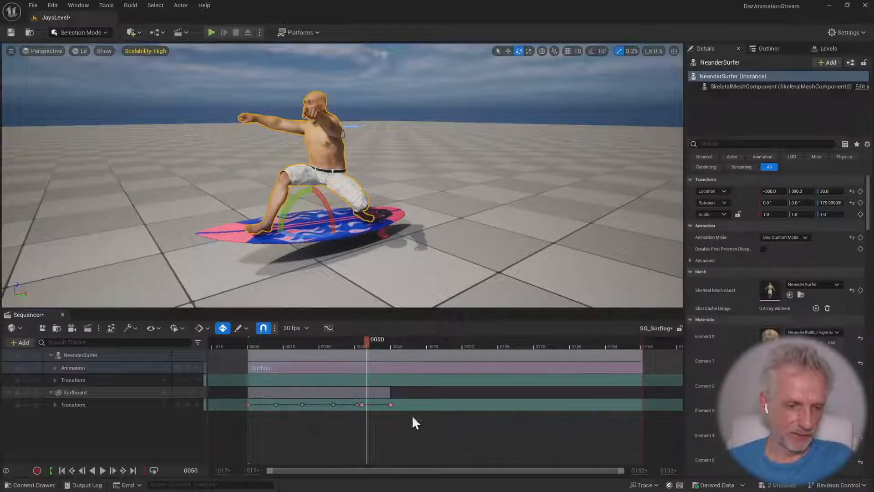
Try to copy the Surfboard's transform keys from frames 0 to 60 and paste them at frame 60
drag(415, 410, 240, 404)
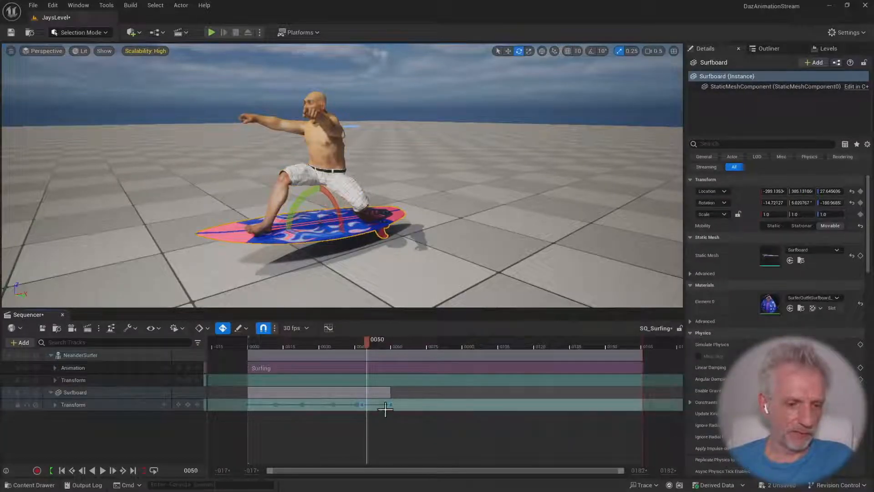
right_click(392, 407)
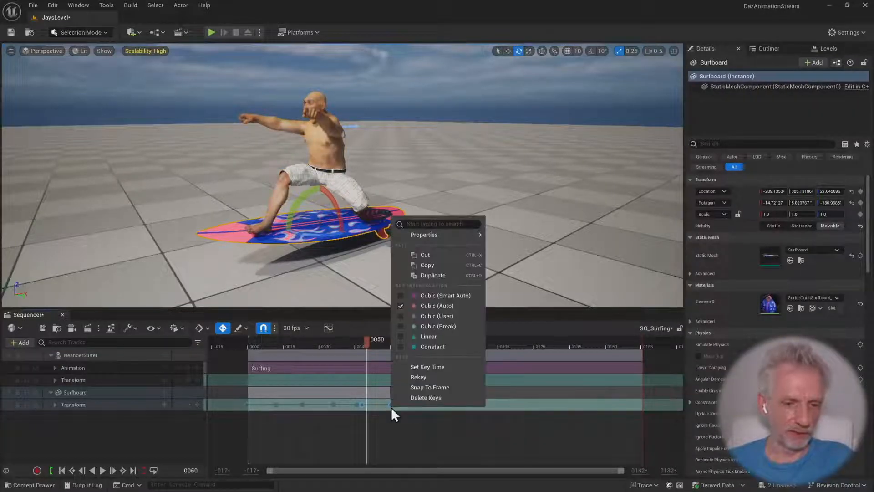
click(440, 265)
drag(366, 342, 397, 344)
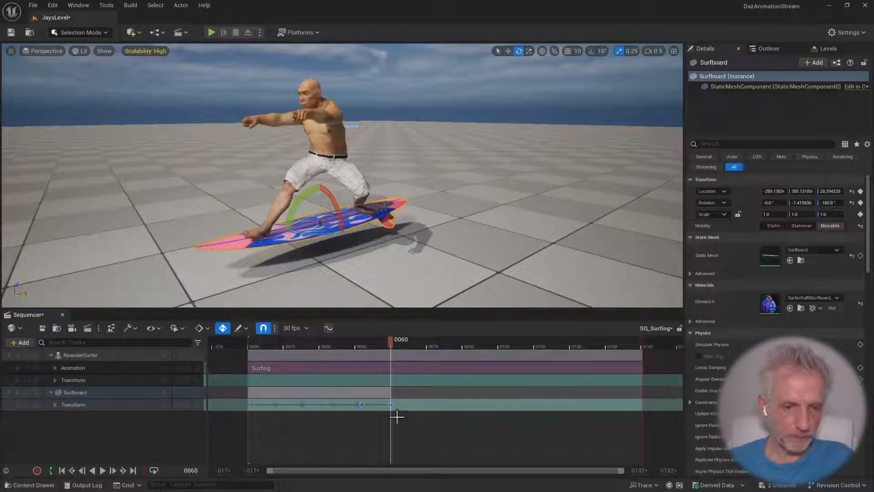
right_click(395, 405)
mouse_move(440, 193)
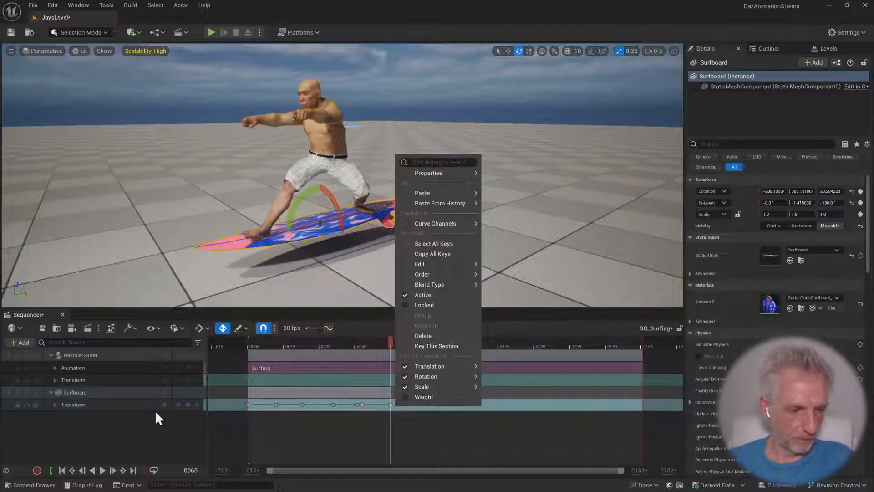
click(135, 405)
Try to repeat the Surfboard's transform keys from frame 60 to frame 120, and undo the change
drag(400, 409, 298, 410)
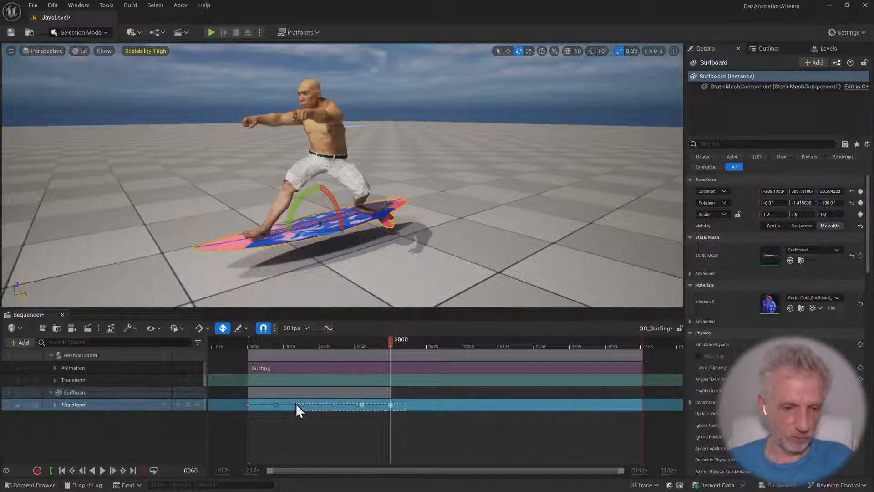
drag(229, 401, 252, 405)
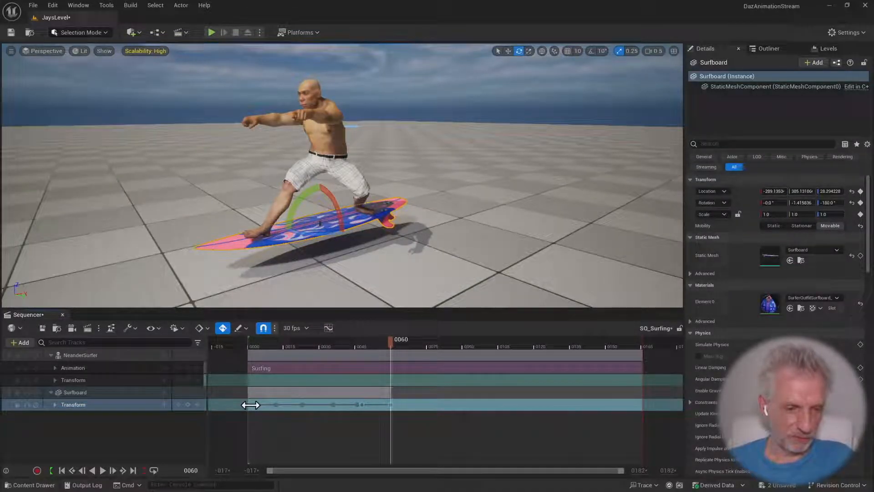
click(155, 408)
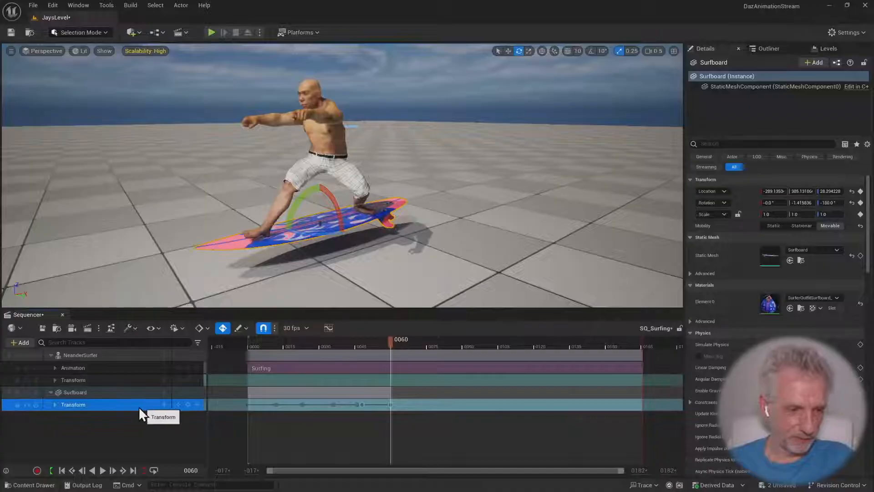
right_click(390, 404)
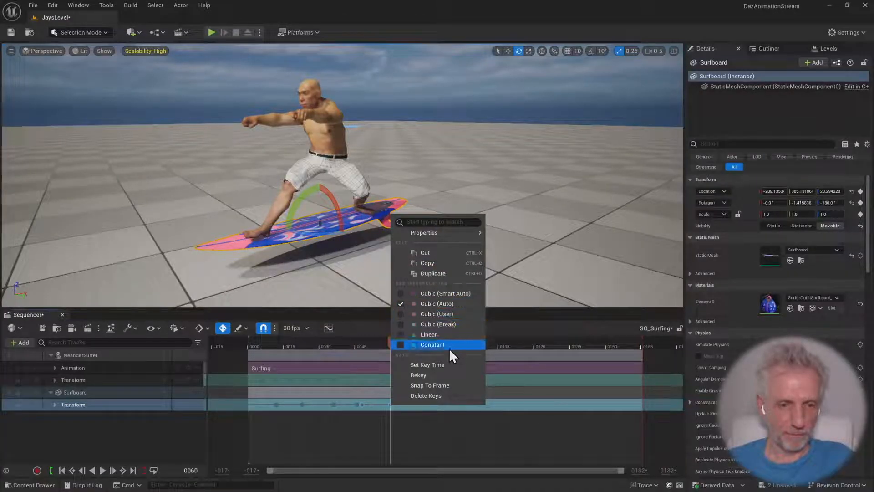
click(422, 425)
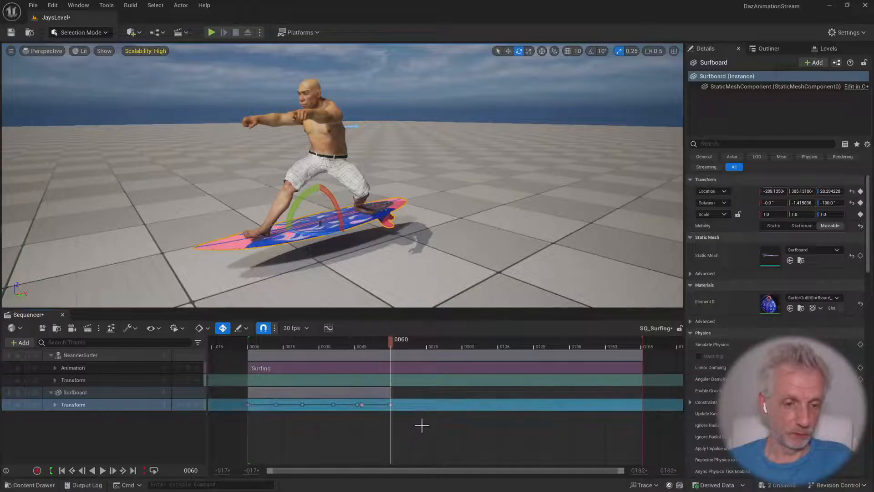
click(385, 406)
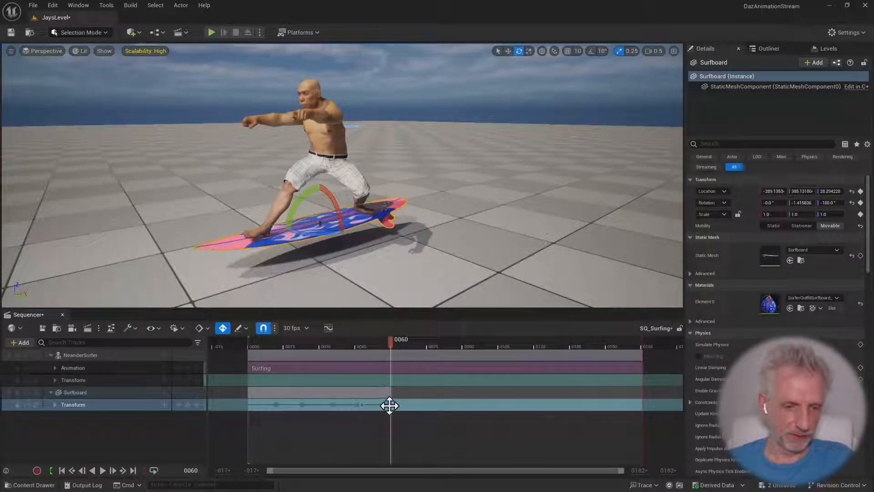
drag(389, 406, 660, 418)
key(ctrl+z)
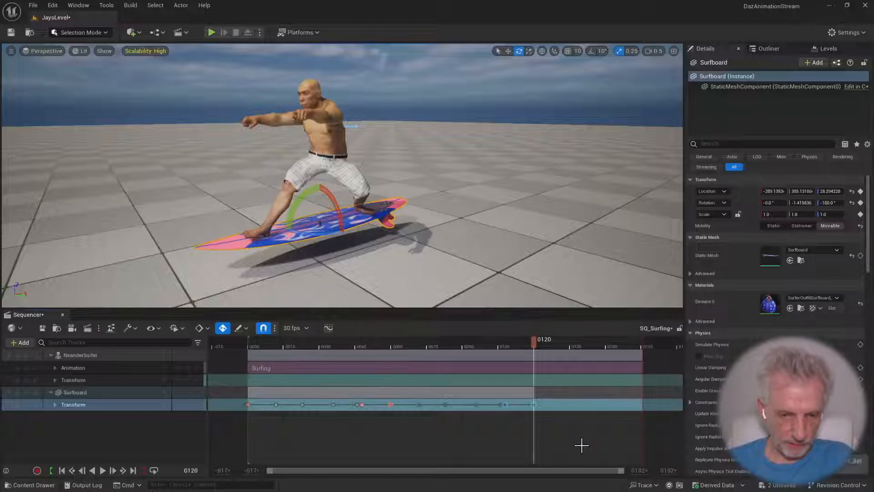
key(ctrl+z)
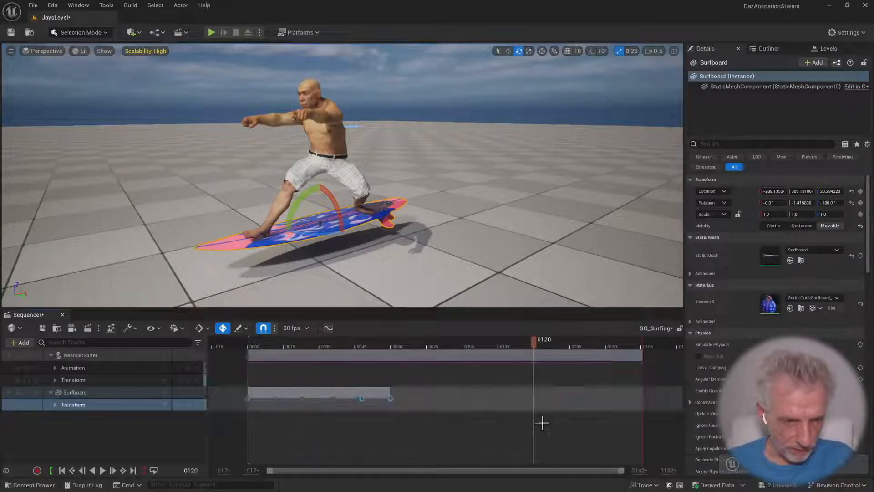
Repeat the Surfboard's frame 0 to 60 transform keys from frame 60 and again from frame 120
drag(304, 401, 400, 410)
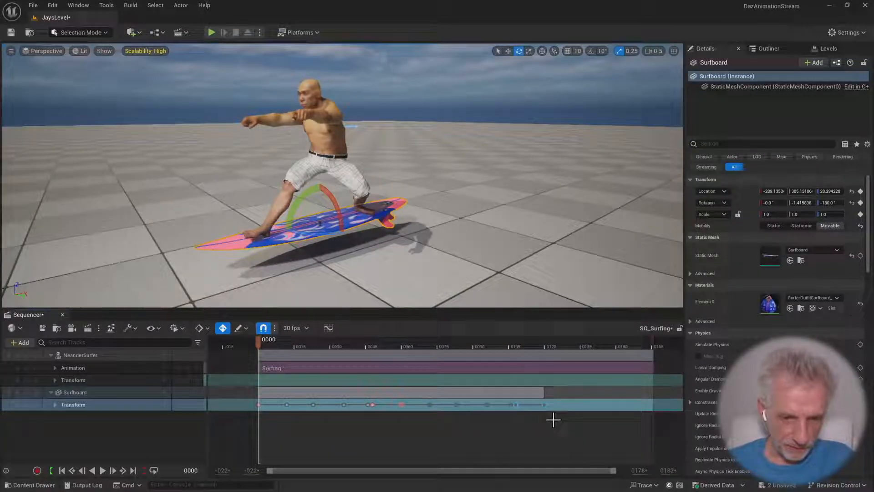
alt+drag(400, 405, 550, 412)
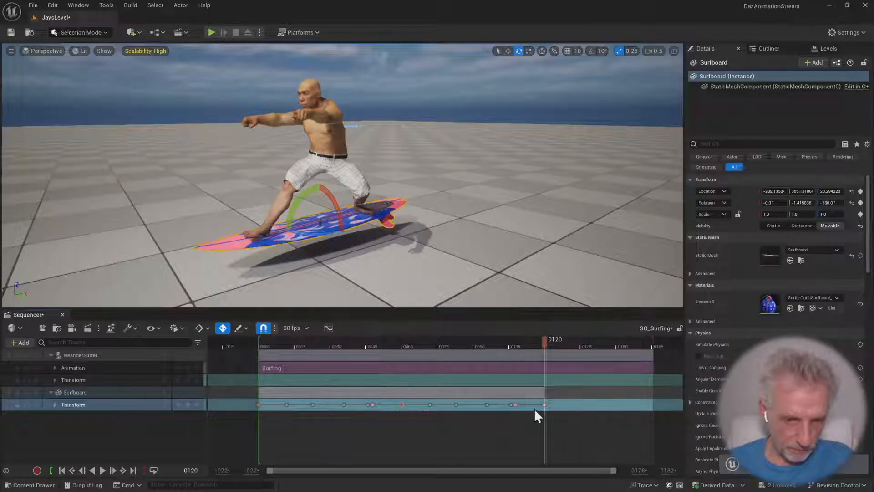
drag(256, 402, 549, 411)
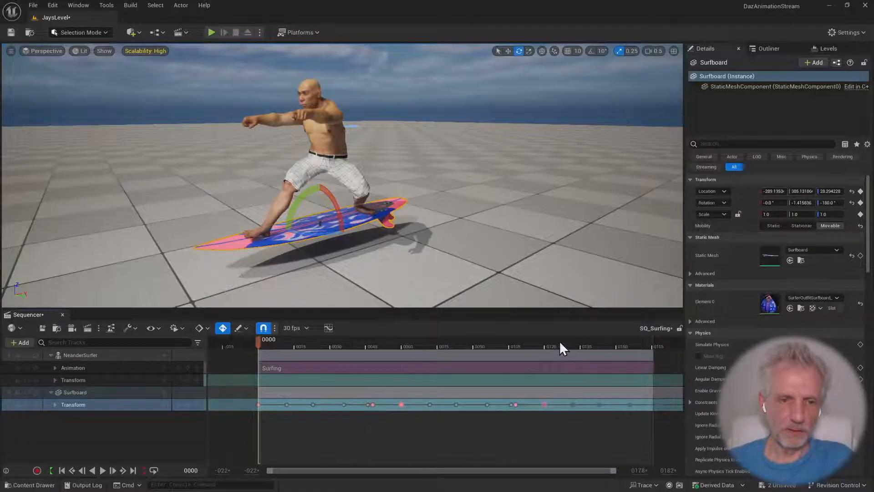
Play the sequence from frame 0 and examine from closer up how the surfboard follows the surfer's feet
drag(560, 343, 256, 342)
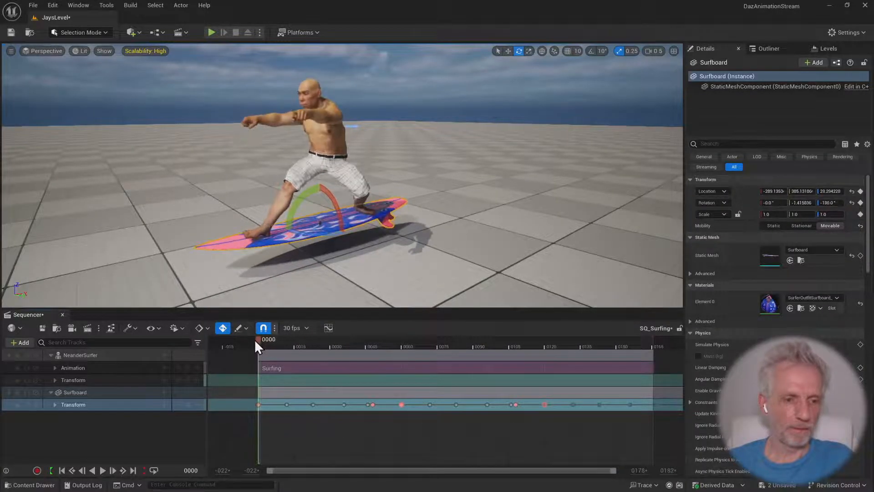
key(space)
key(w)
right_drag(412, 269, 386, 275)
key(s)
key(w)
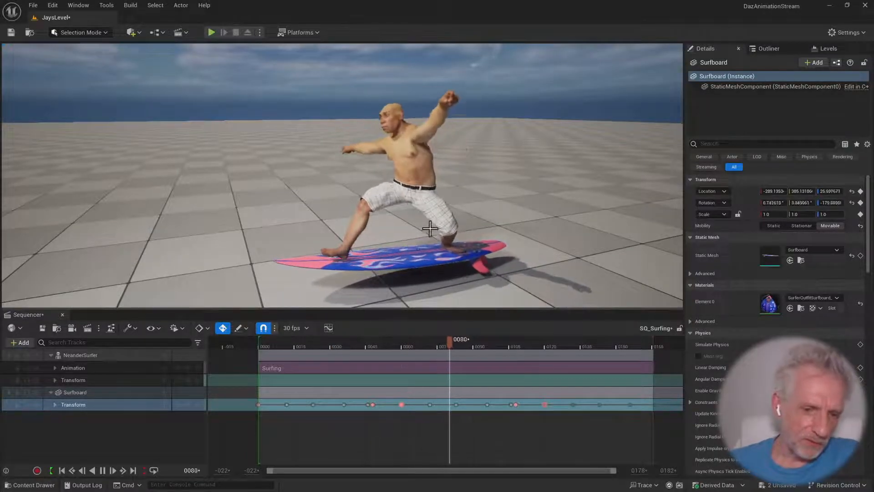
Pause the SQ_Surfing playback, return the playhead to frame 0 and keep the surfer and surfboard framed
mouse_move(423, 244)
right_down()
mouse_move(422, 251)
mouse_move(422, 240)
mouse_move(408, 239)
right_up()
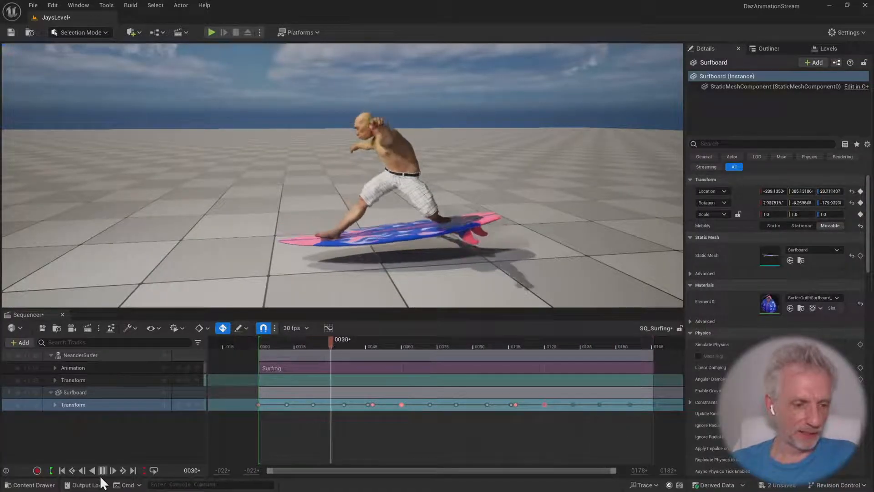
click(103, 470)
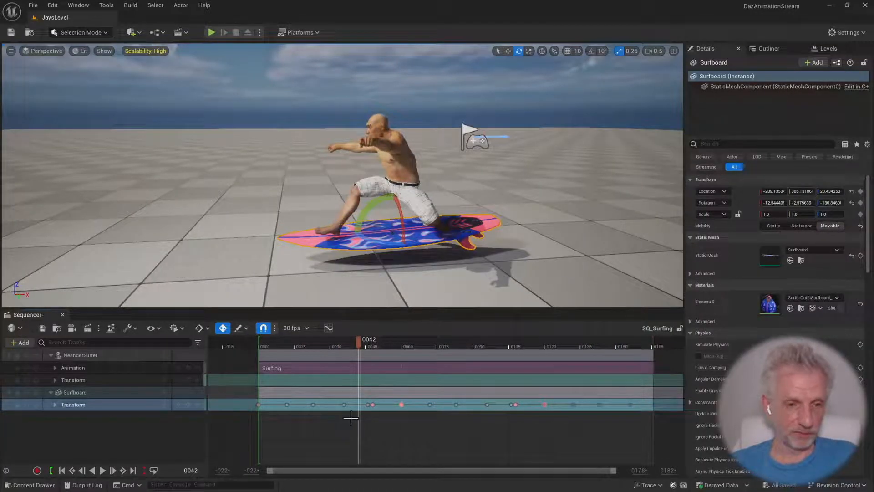
drag(362, 344, 259, 345)
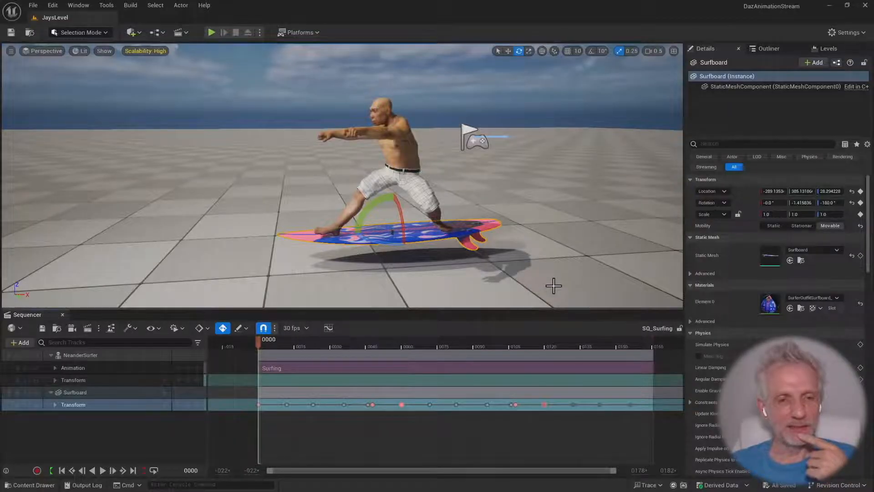
right_drag(553, 286, 567, 287)
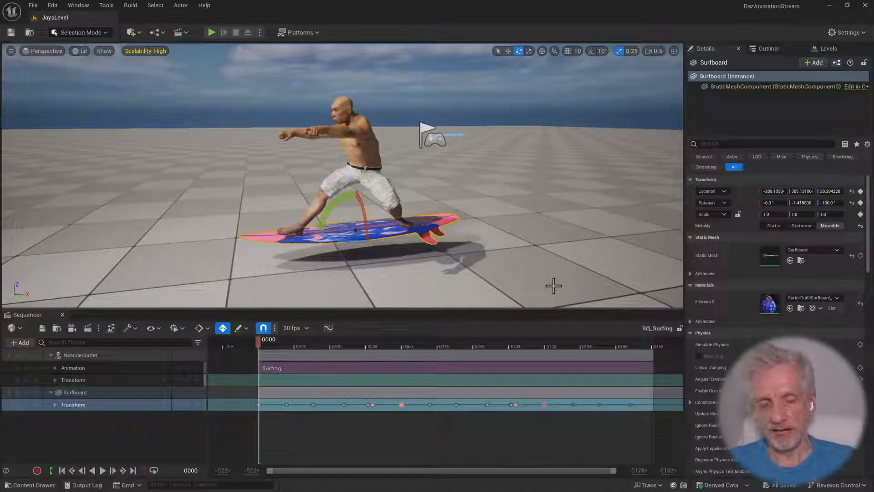
Select the Floor actor in the level
click(552, 224)
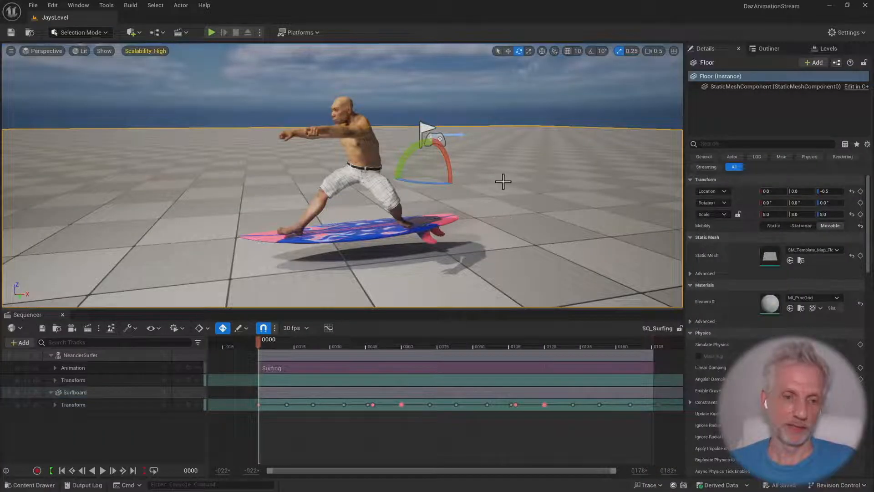
mouse_move(504, 182)
right_down()
mouse_move(505, 212)
mouse_move(492, 201)
mouse_move(493, 175)
mouse_move(481, 183)
mouse_move(508, 179)
right_up()
right_drag(439, 291, 444, 271)
key(e)
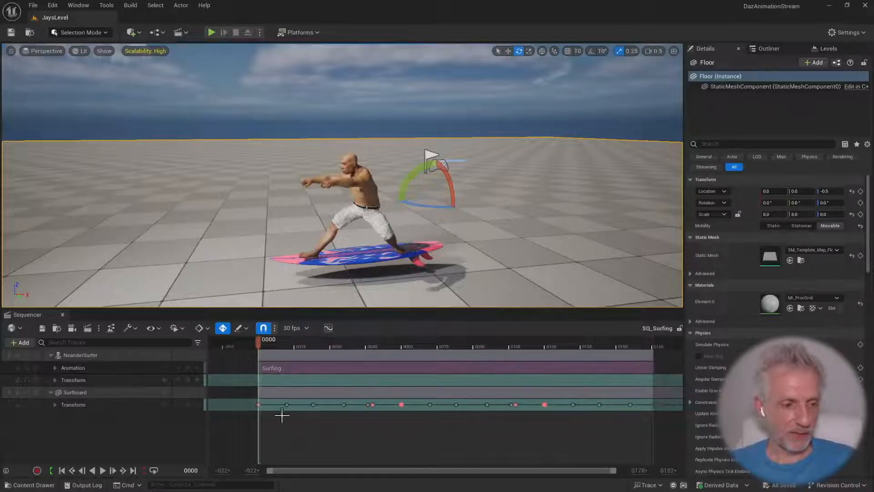
Add the Starter Content pack to the project as a feature or content pack and close the dialog
key(ctrl+space)
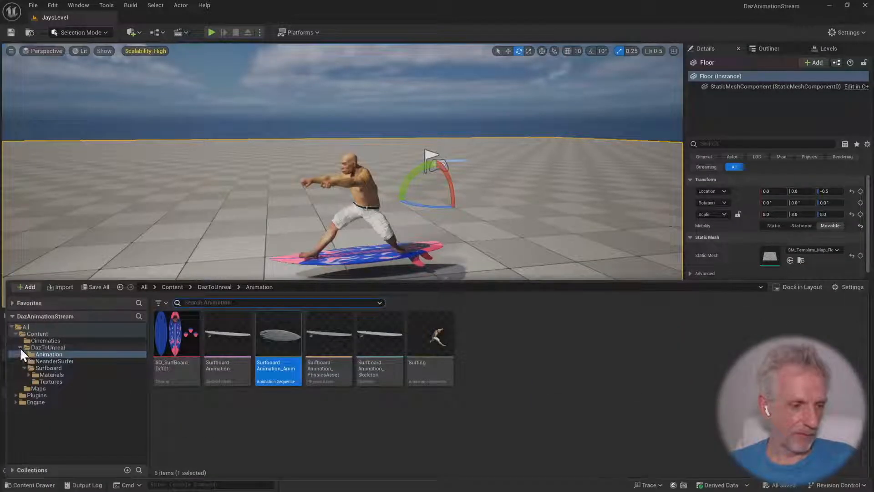
click(20, 347)
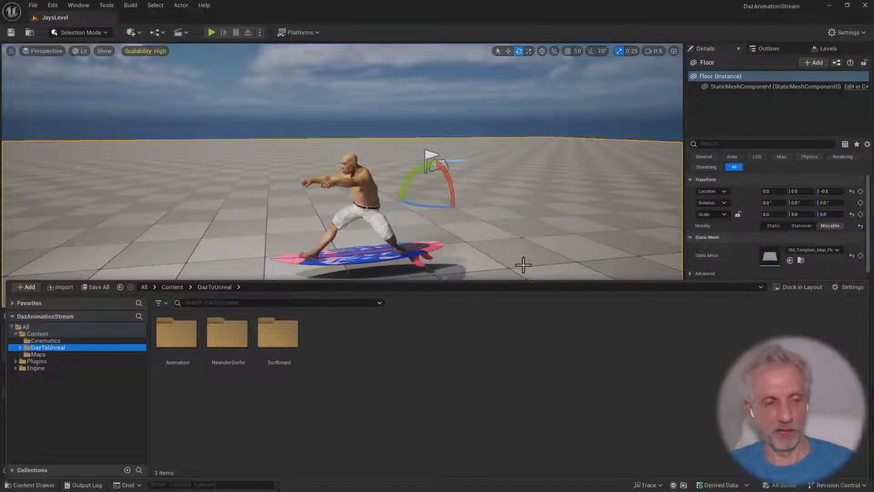
click(33, 286)
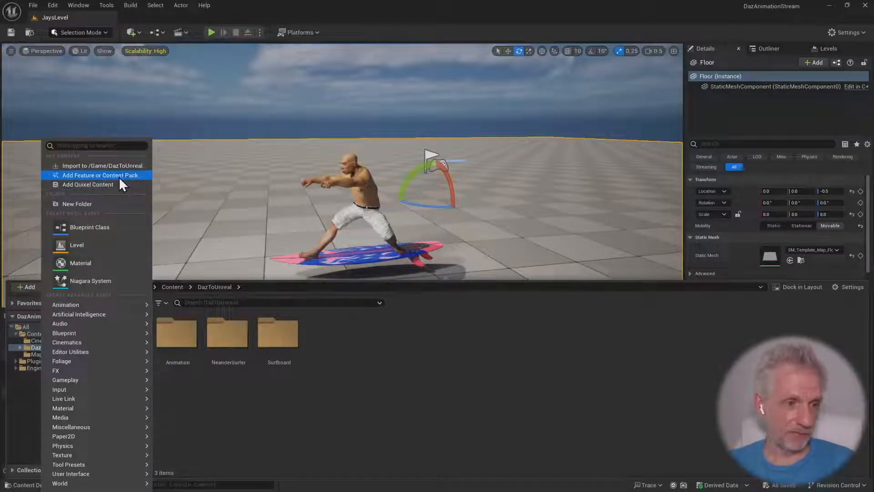
click(135, 177)
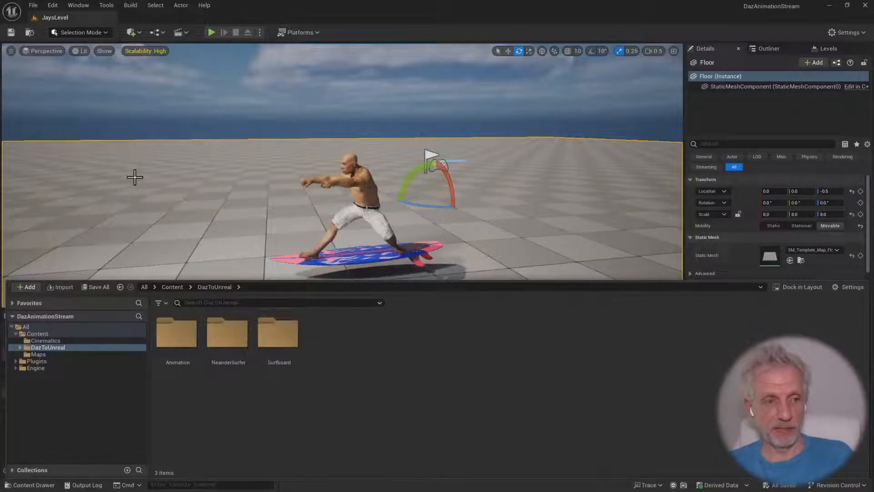
drag(503, 131, 554, 73)
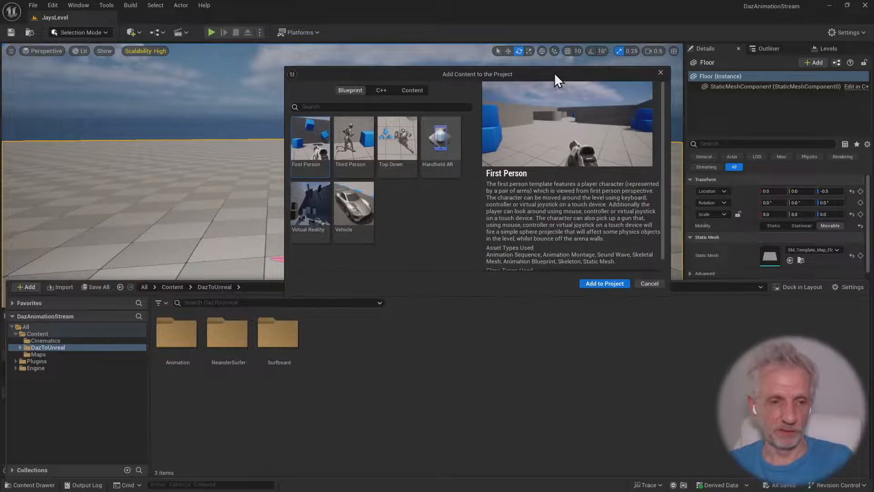
click(412, 90)
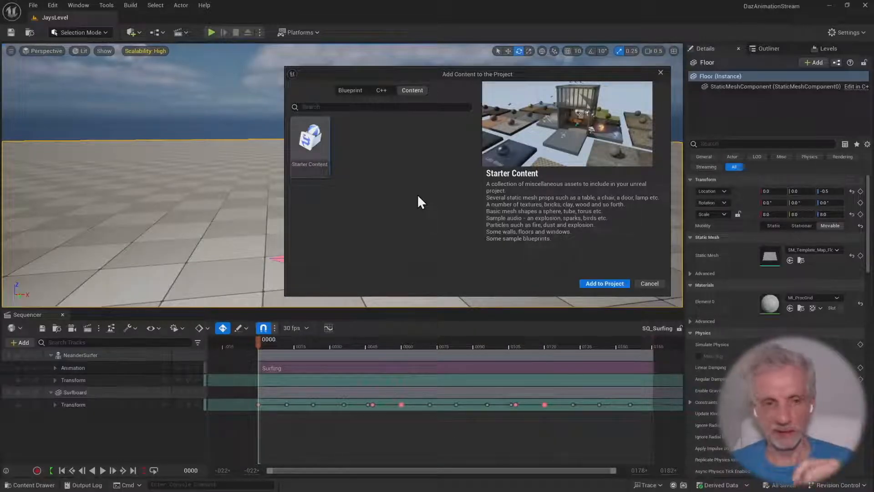
click(350, 91)
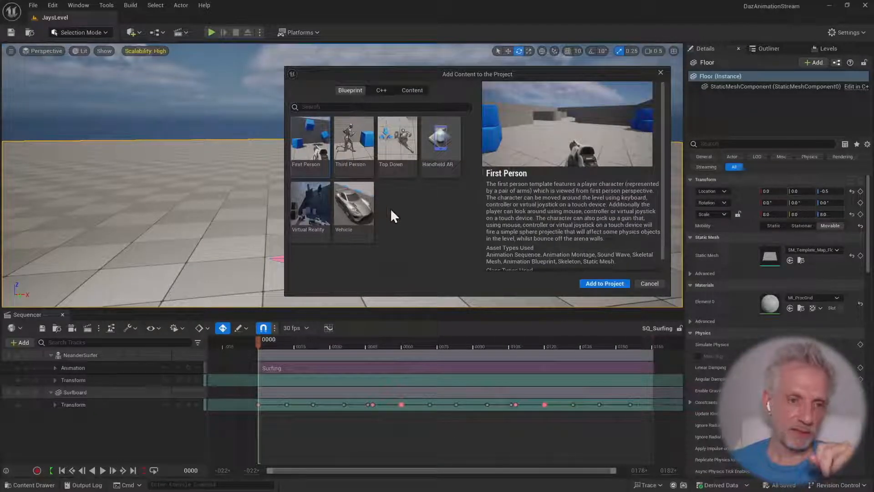
click(359, 146)
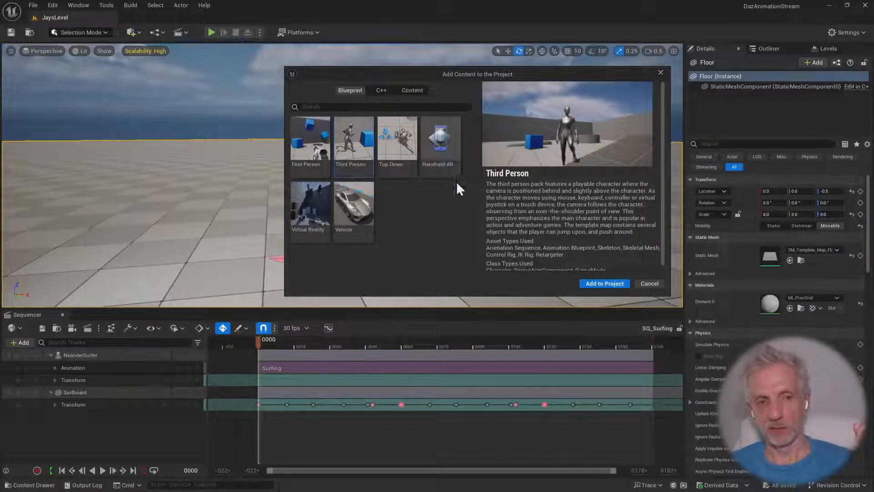
click(413, 90)
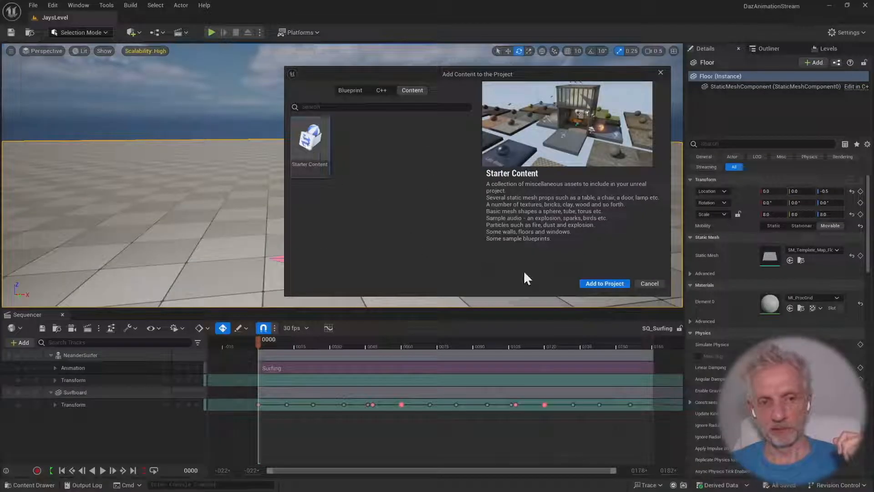
click(582, 284)
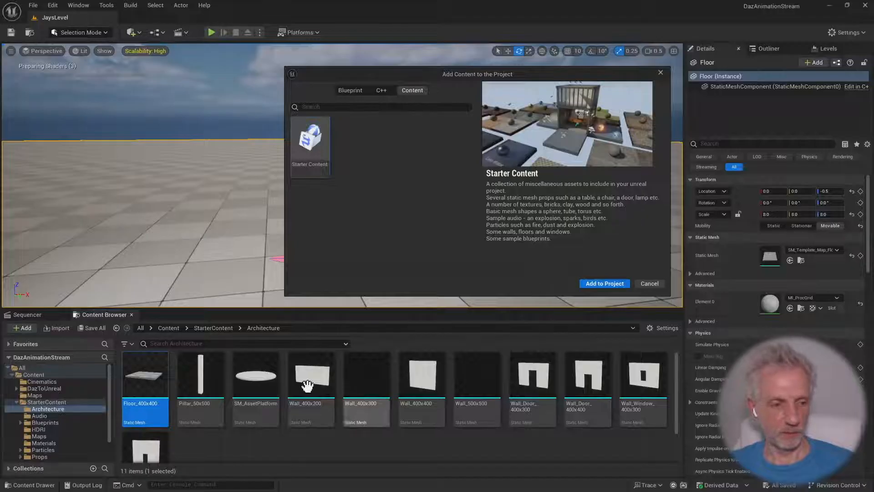
click(661, 73)
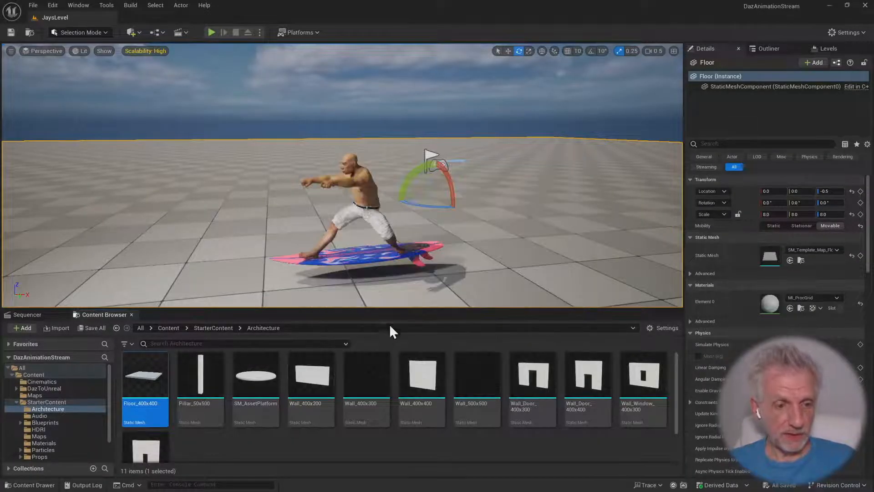
Enlarge the asset browsing area and go through the Starter Content's Audio, HDRI and Materials folders
right_click(382, 284)
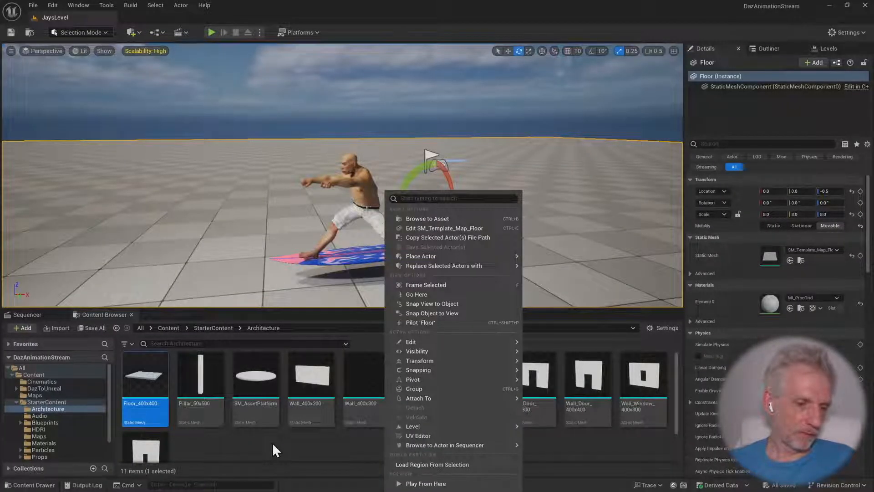
click(306, 306)
drag(307, 306, 312, 269)
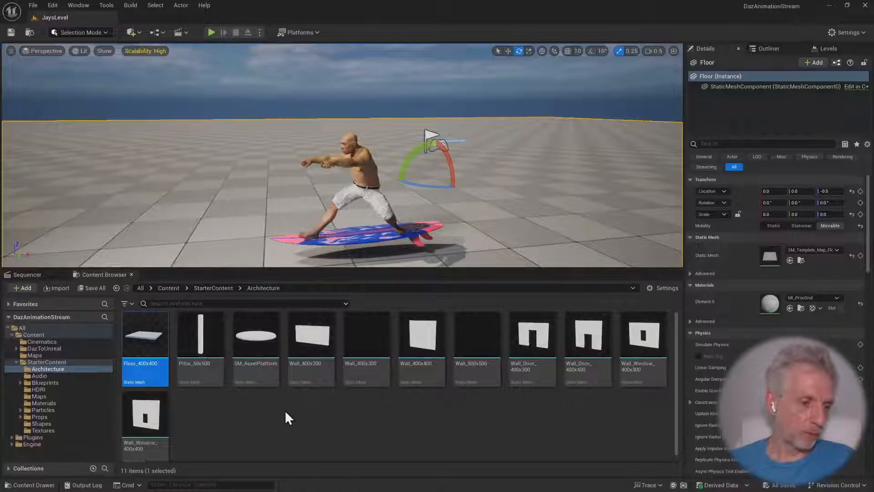
click(41, 375)
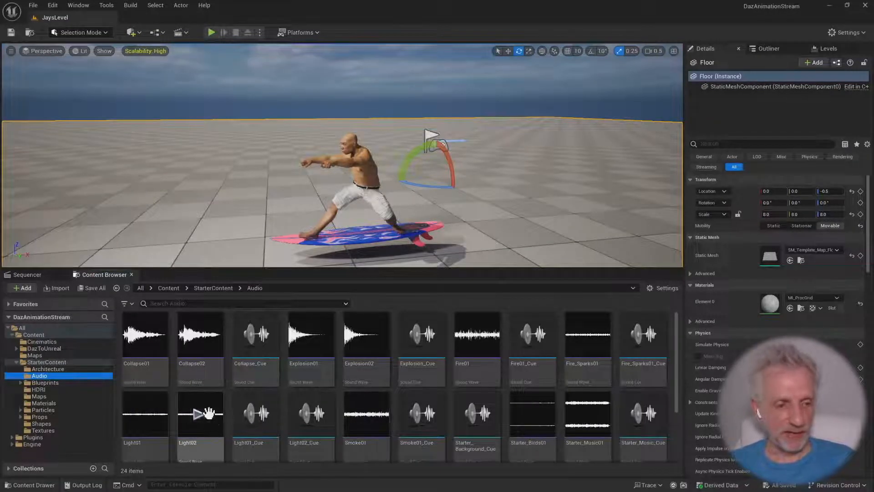
click(72, 390)
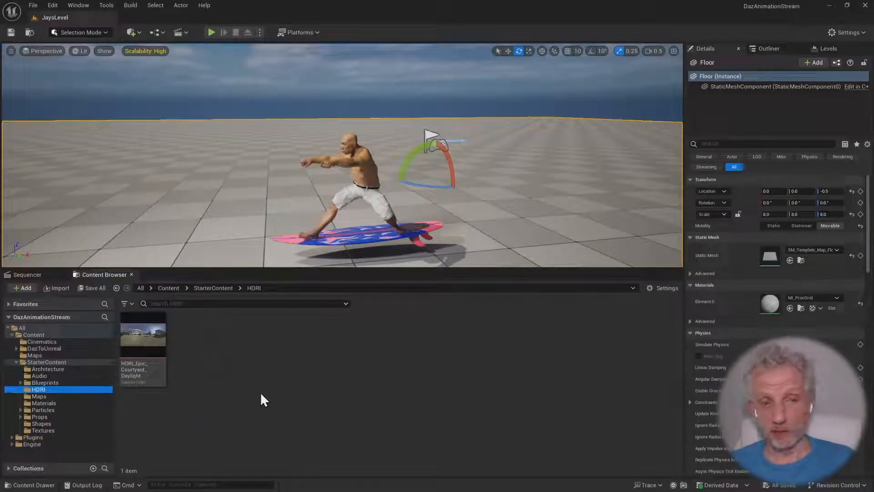
right_drag(542, 197, 532, 182)
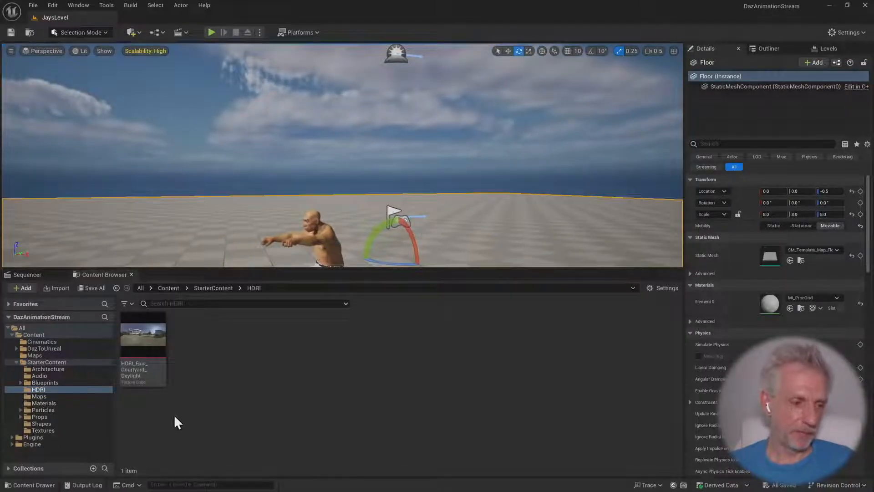
click(61, 403)
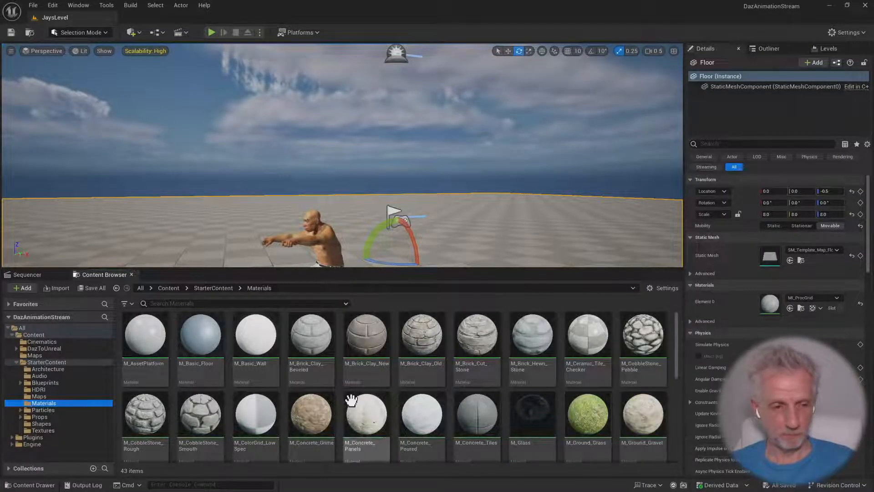
Open the M_AssetPlatform material in a docked editor and examine its constant nodes and the result node's inputs
double_click(154, 343)
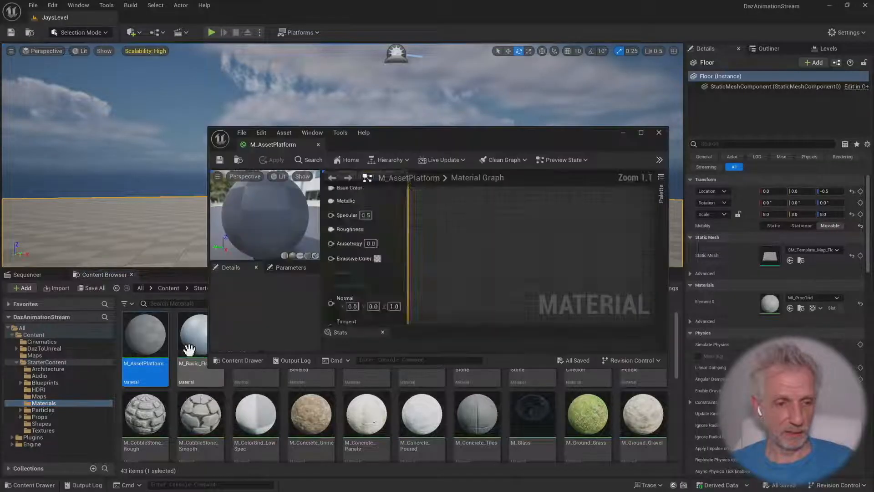
drag(281, 144, 157, 14)
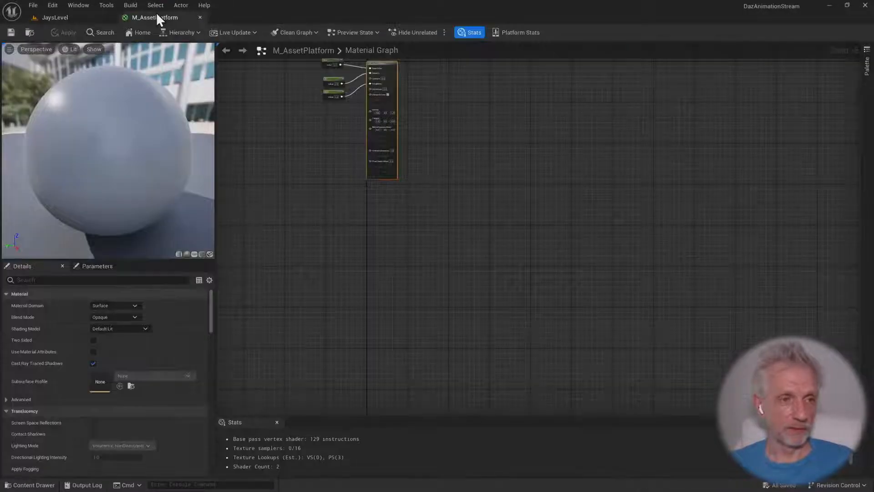
right_drag(315, 180, 404, 357)
scroll(415, 296, up, 4)
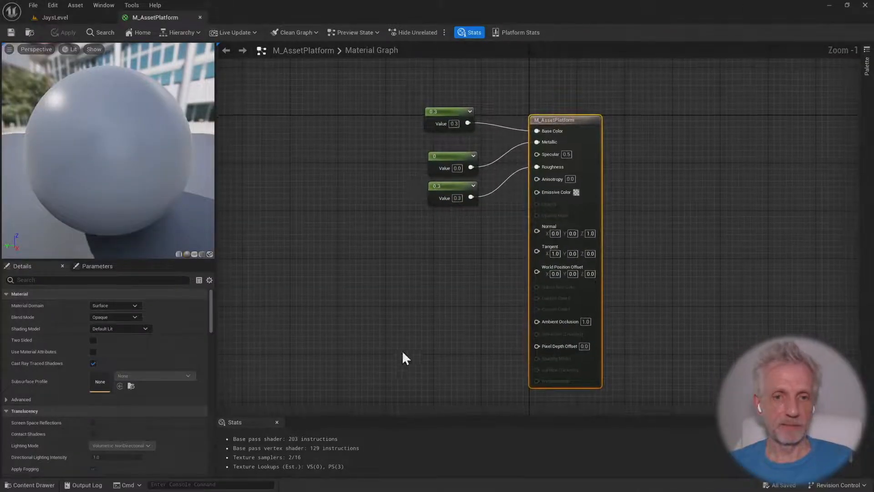
right_drag(653, 196, 654, 183)
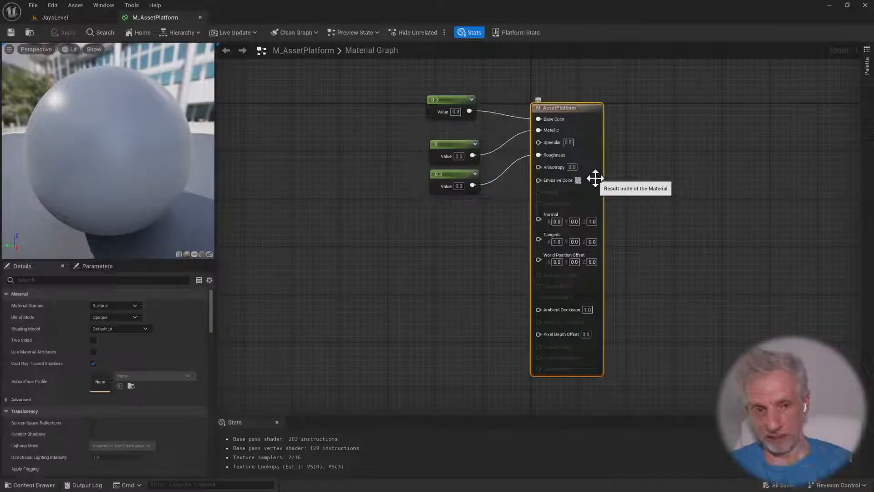
drag(390, 79, 440, 149)
drag(476, 224, 477, 225)
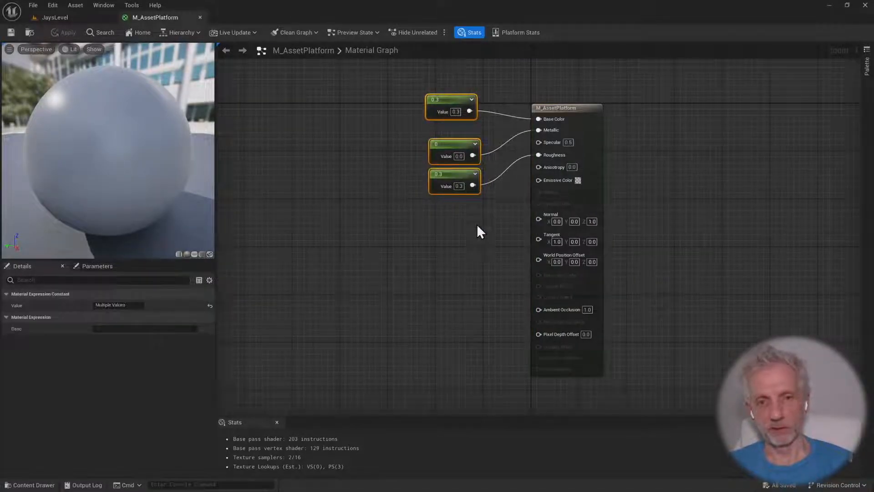
click(589, 108)
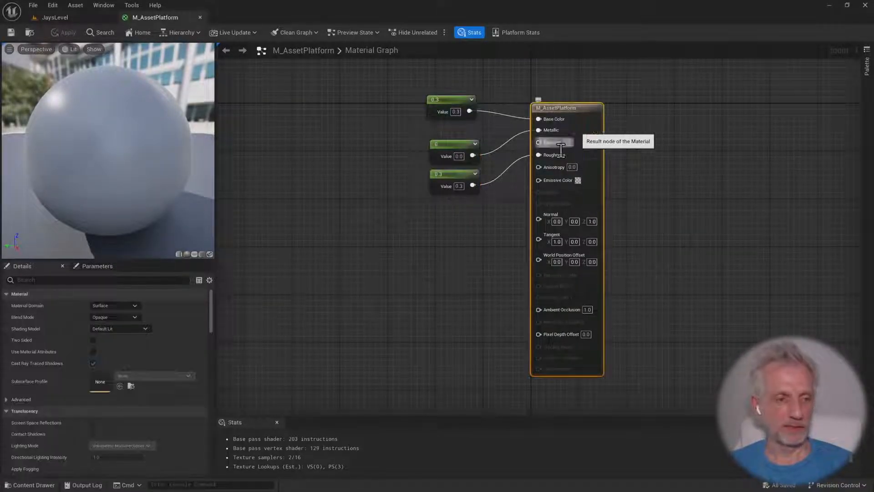
Review the Material Domain and Shading Model options of M_AssetPlatform, and close the material
click(134, 306)
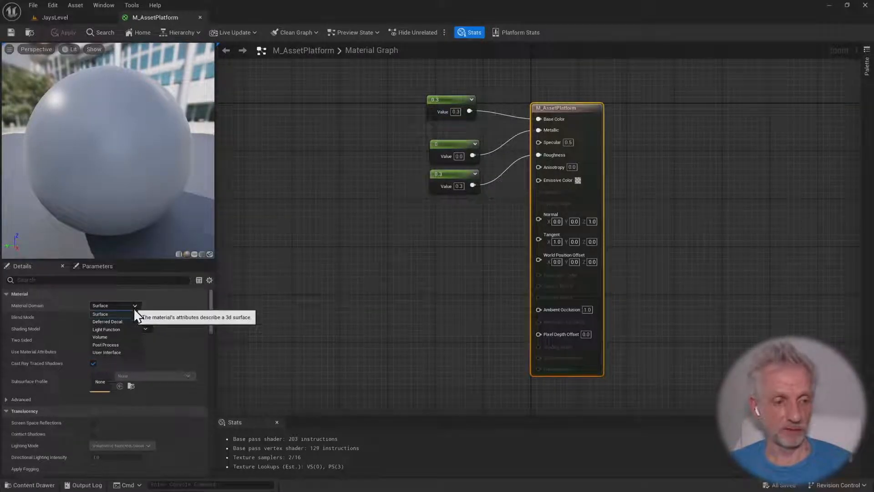
click(243, 295)
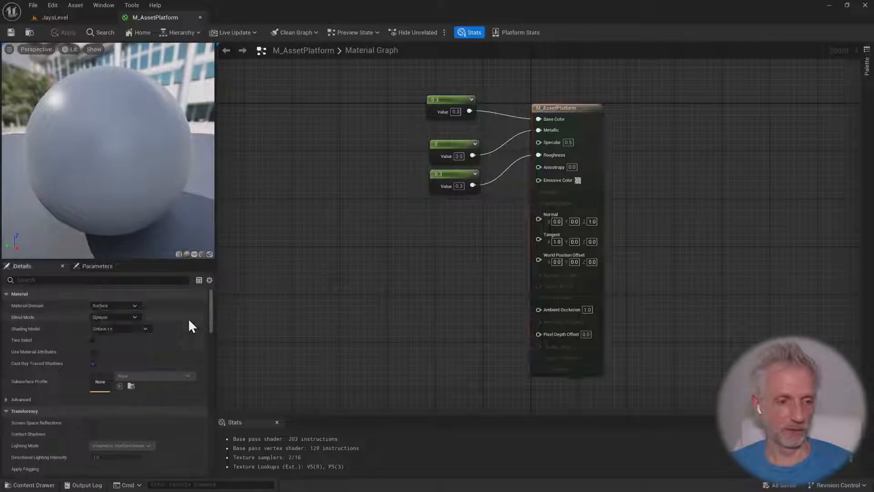
click(135, 327)
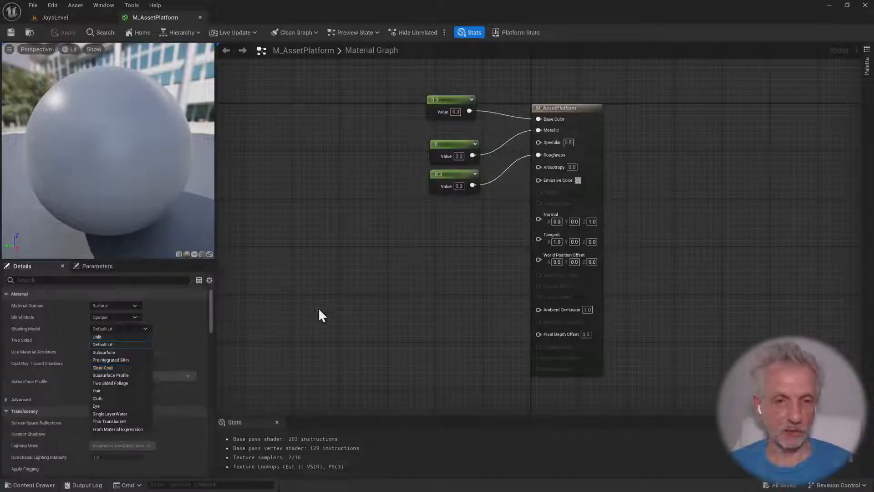
click(331, 312)
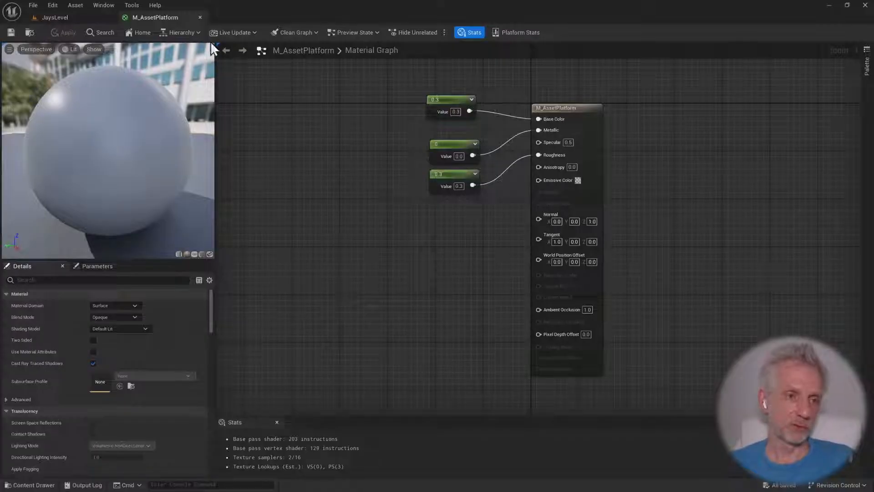
click(201, 17)
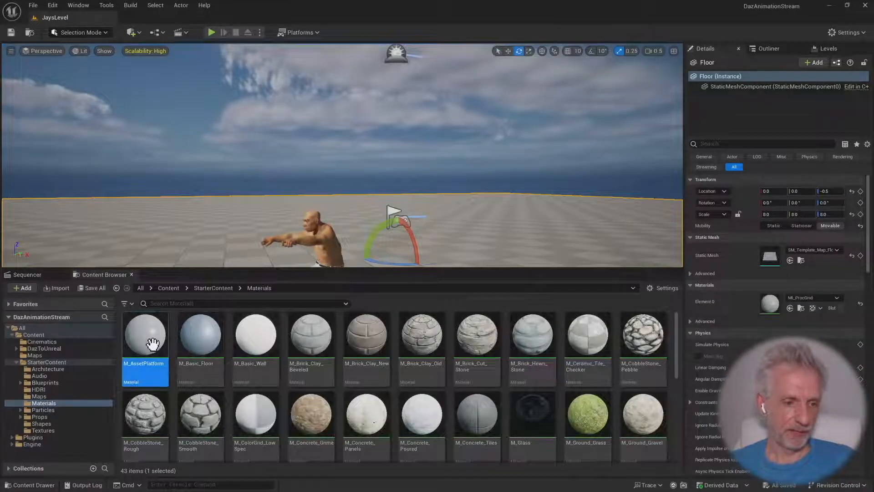
Try the M_Brick_Clay_Old material on the floor, and undo the assignment
drag(141, 345, 174, 234)
mouse_move(228, 251)
right_down()
mouse_move(228, 314)
mouse_move(230, 249)
right_up()
key(w)
key(s)
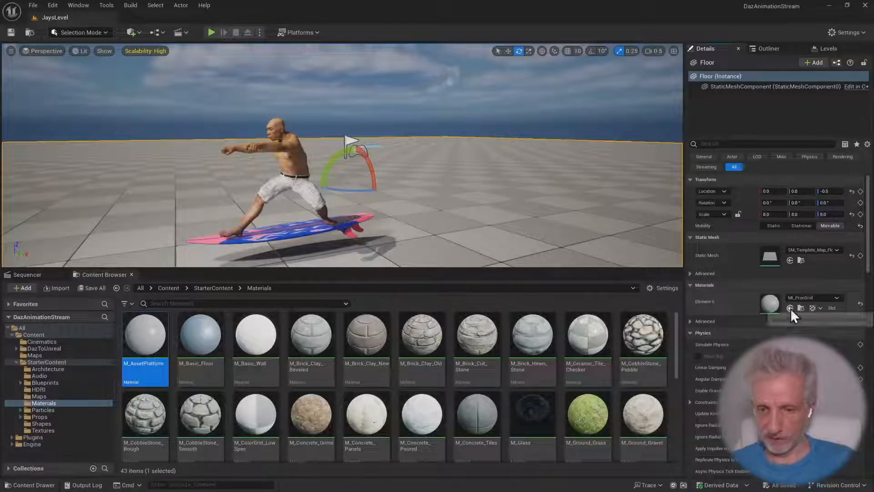
click(432, 348)
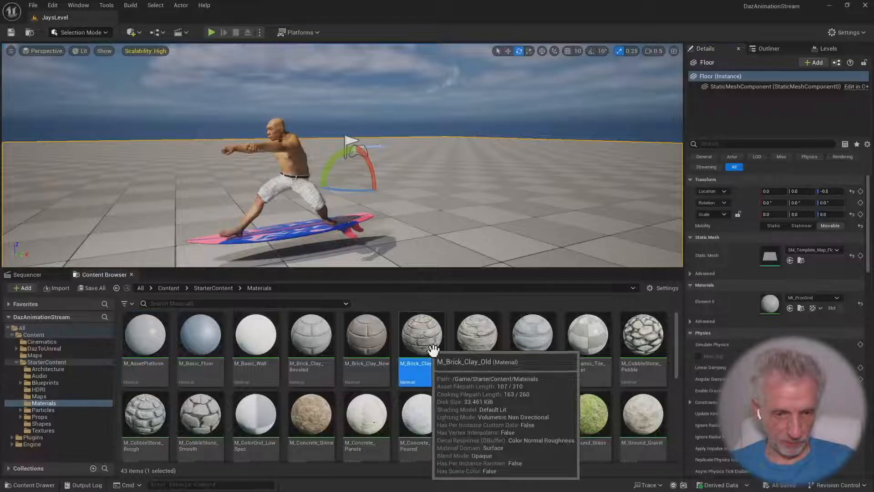
click(790, 308)
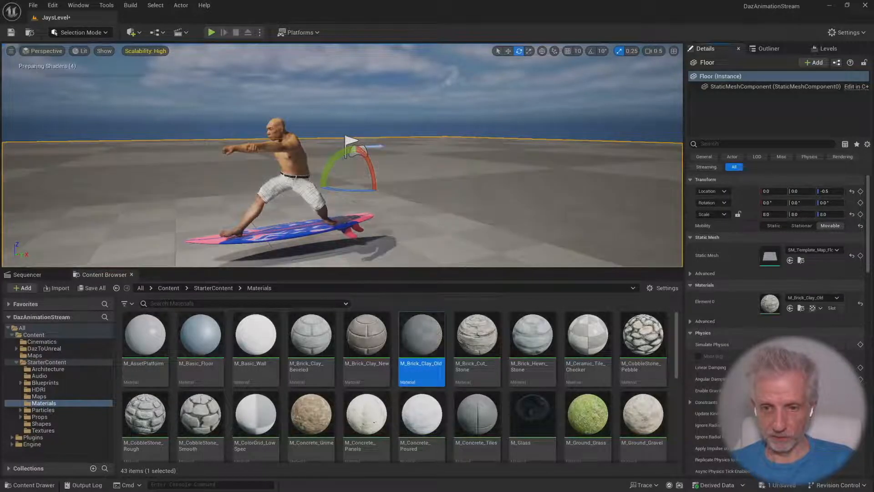
mouse_move(595, 244)
right_down()
mouse_move(589, 288)
mouse_move(587, 230)
right_up()
key(ctrl+z)
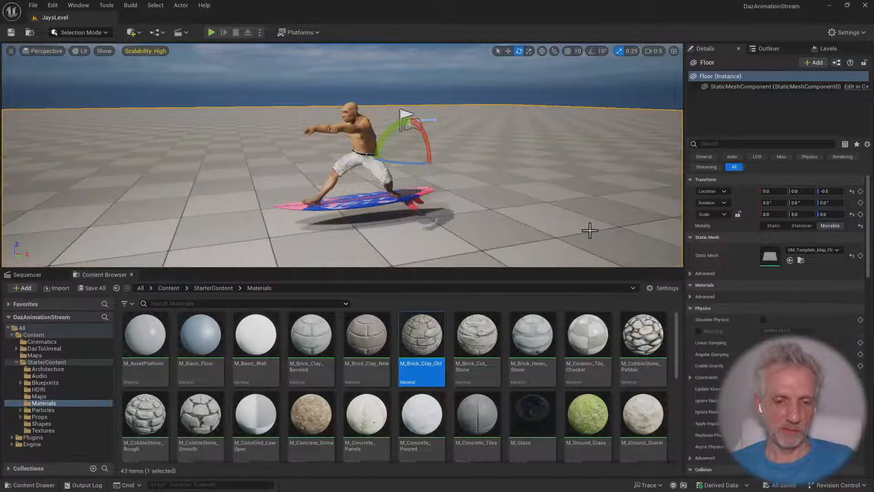
Assign the Starter Content's M_Water_Ocean material to the floor, view it around the surfer, and slightly enlarge the level view
drag(674, 338, 668, 416)
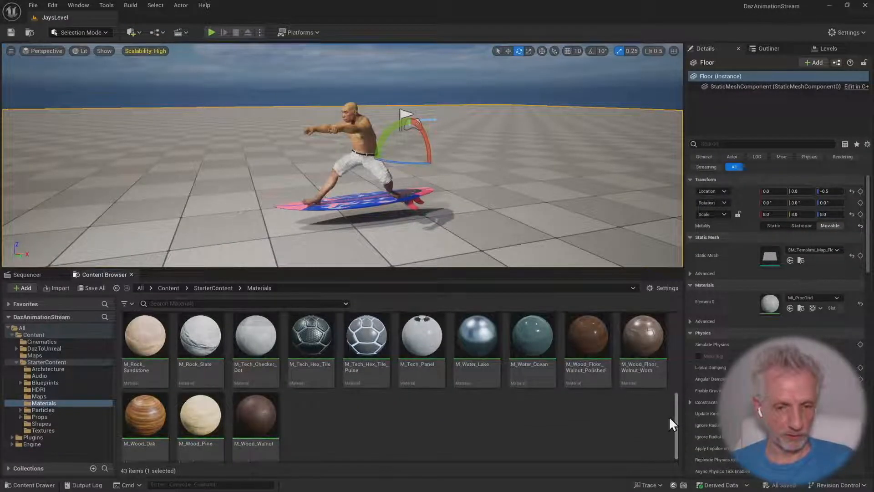
click(535, 346)
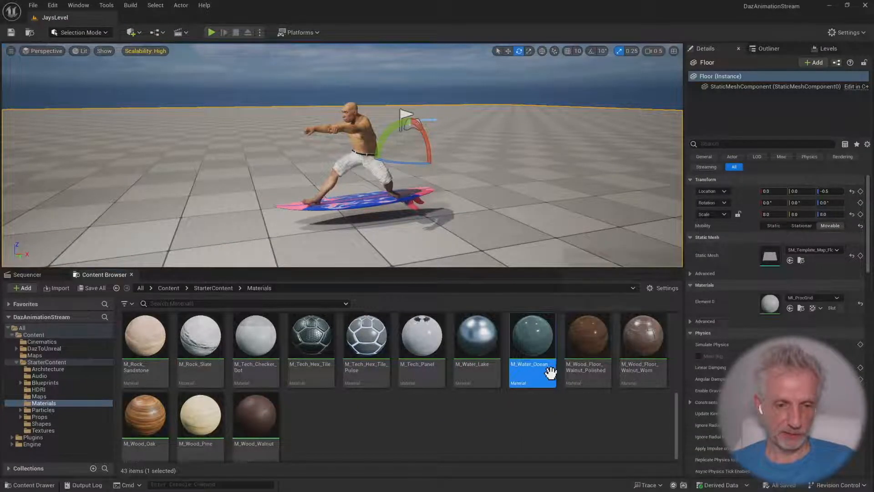
click(790, 308)
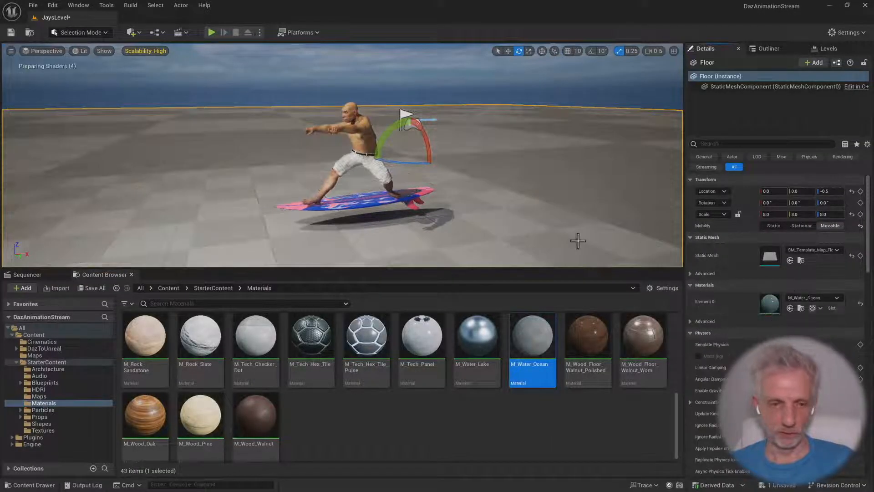
mouse_move(558, 219)
right_down()
mouse_move(549, 240)
mouse_move(545, 223)
right_up()
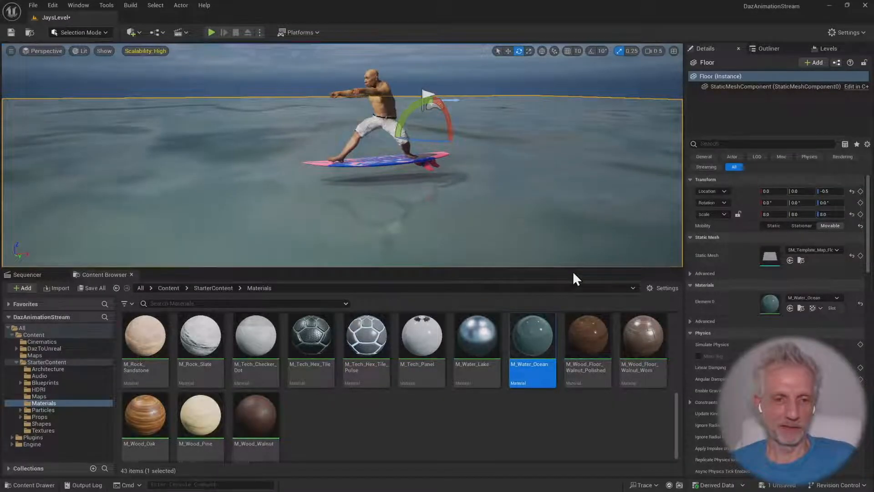
right_drag(565, 237, 564, 250)
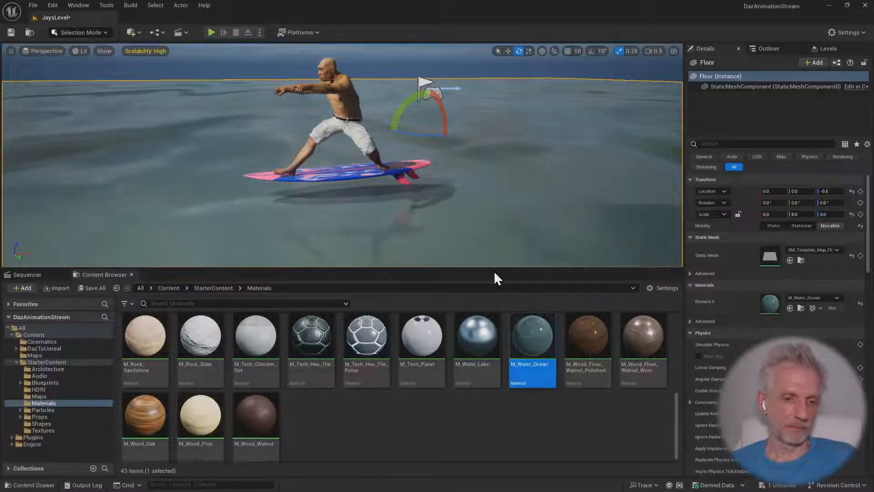
drag(493, 269, 494, 282)
Try M_Water_Lake as the floor's material for comparison, and reassign M_Water_Ocean
click(488, 336)
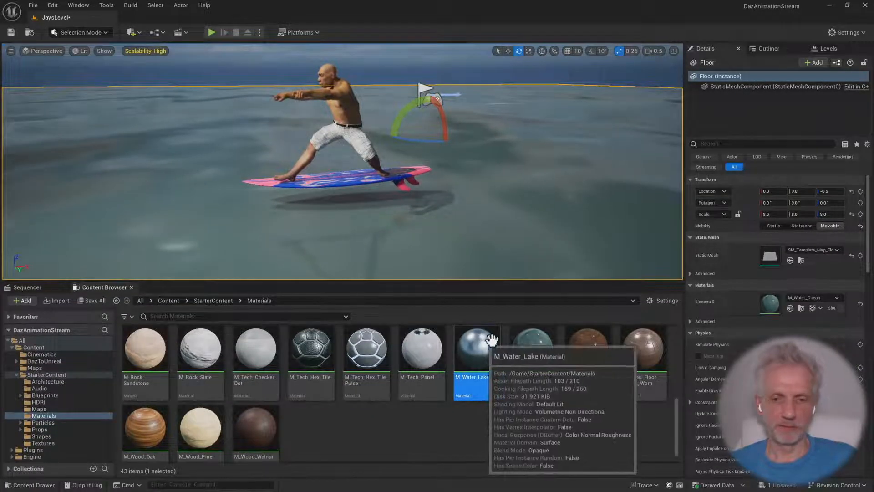
click(789, 308)
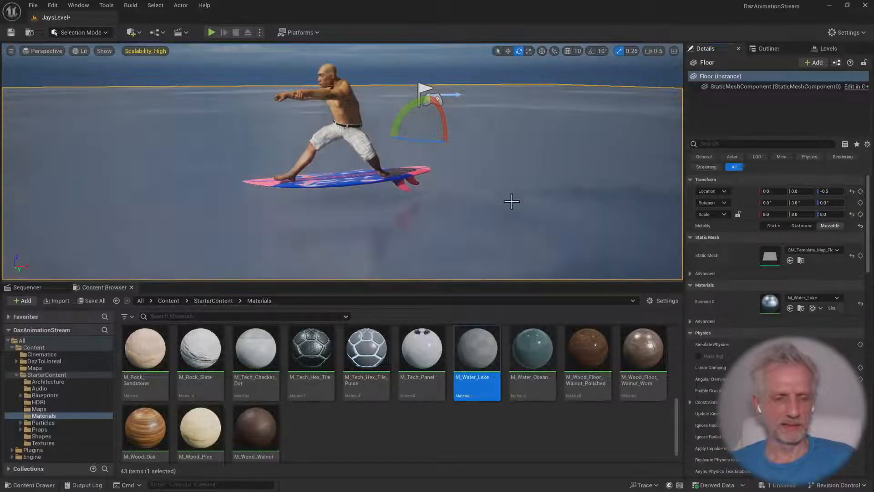
mouse_move(504, 199)
right_down()
mouse_move(503, 208)
mouse_move(503, 200)
right_up()
click(532, 346)
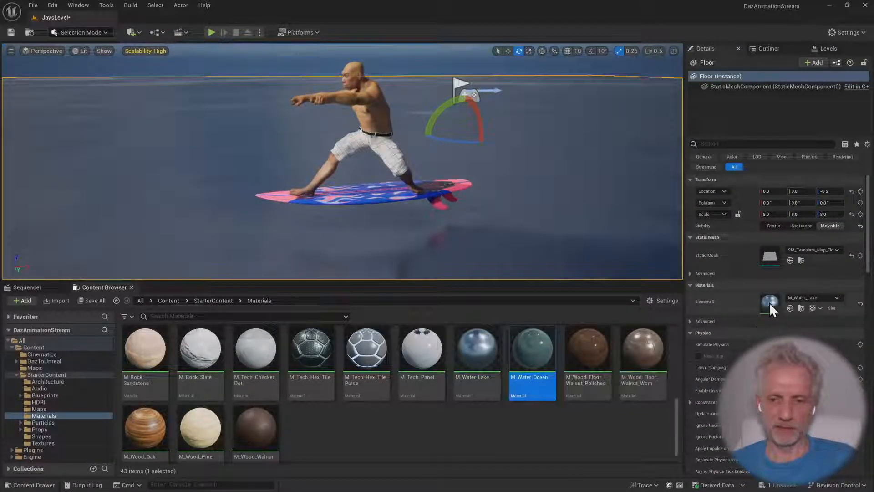
click(790, 308)
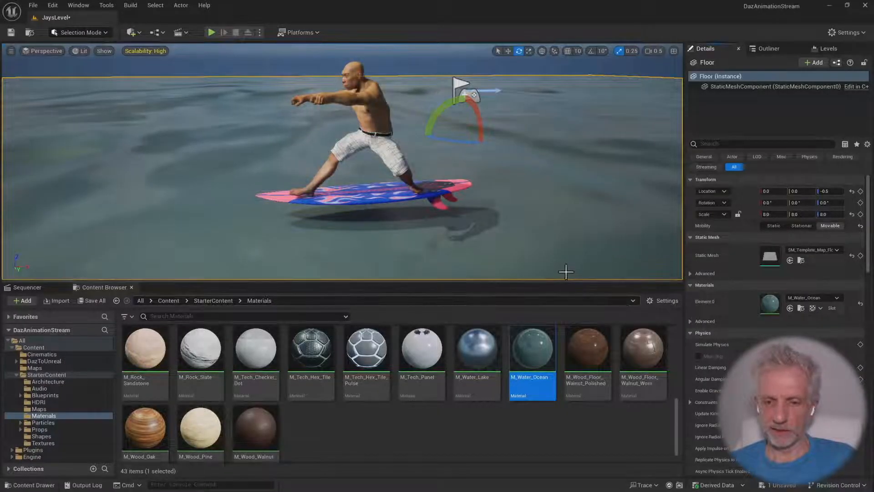
Open the floor's assigned M_Water_Ocean material for editing and dock its editor beside the level
scroll(746, 341, down, 3)
scroll(745, 341, up, 3)
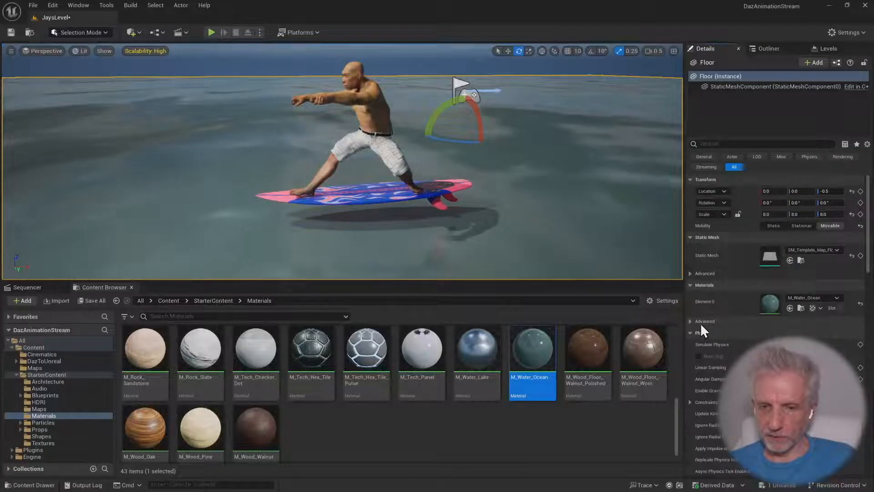
click(690, 321)
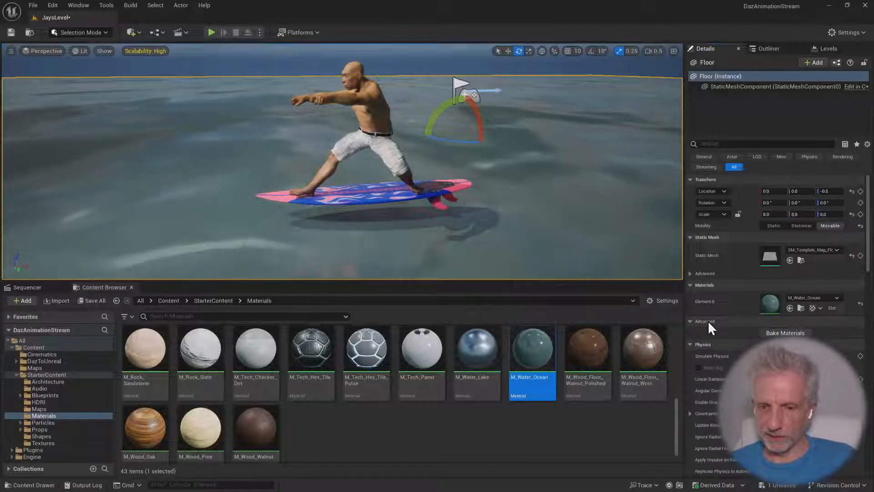
double_click(768, 304)
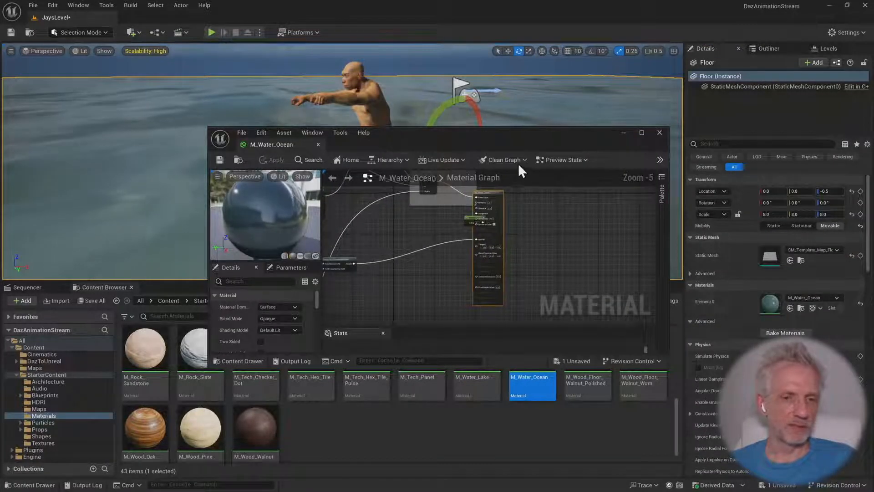
drag(431, 141, 625, 58)
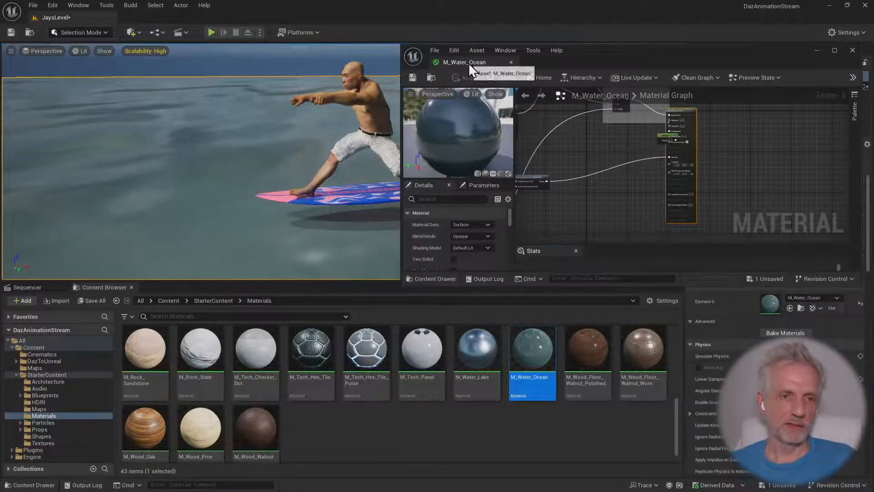
drag(469, 62, 178, 16)
Examine M_Water_Ocean's overall node graph, including its Water Base Color, Wave Crest Color and Base color mask texture nodes
scroll(592, 314, down, 8)
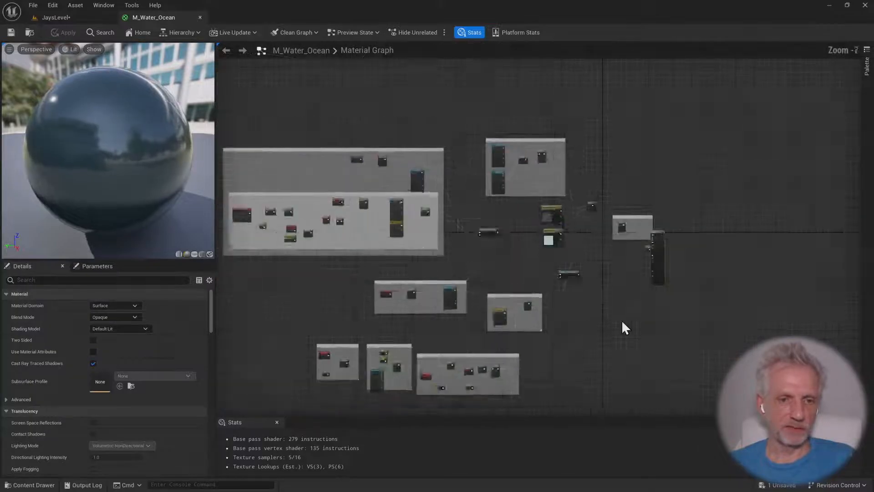
right_drag(622, 323, 739, 293)
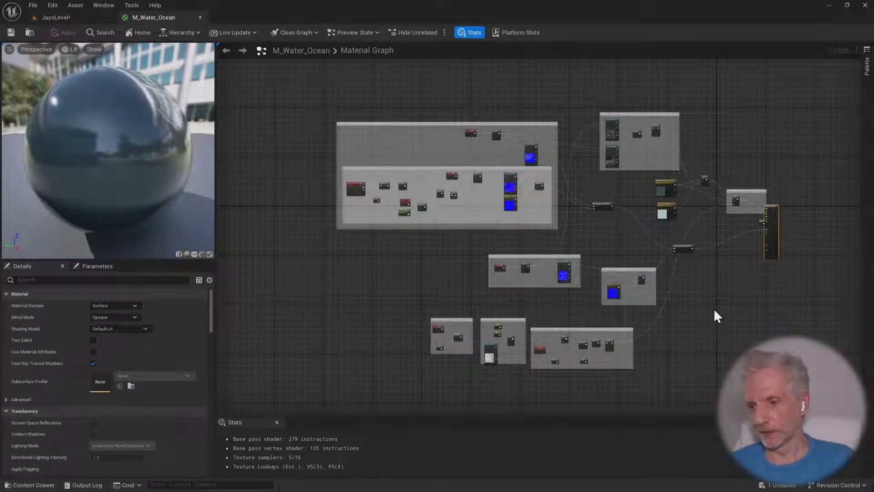
scroll(712, 307, up, 5)
right_drag(677, 249, 638, 400)
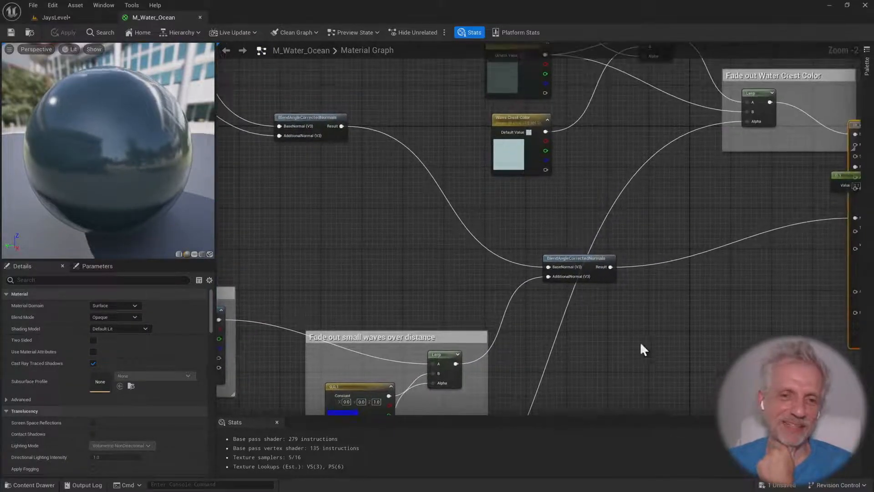
right_drag(642, 185, 613, 336)
right_drag(559, 249, 624, 291)
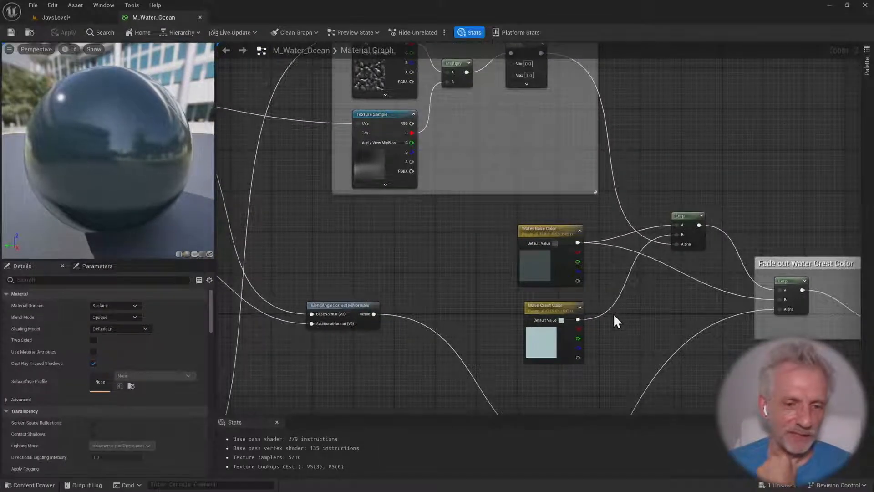
right_drag(610, 323, 586, 390)
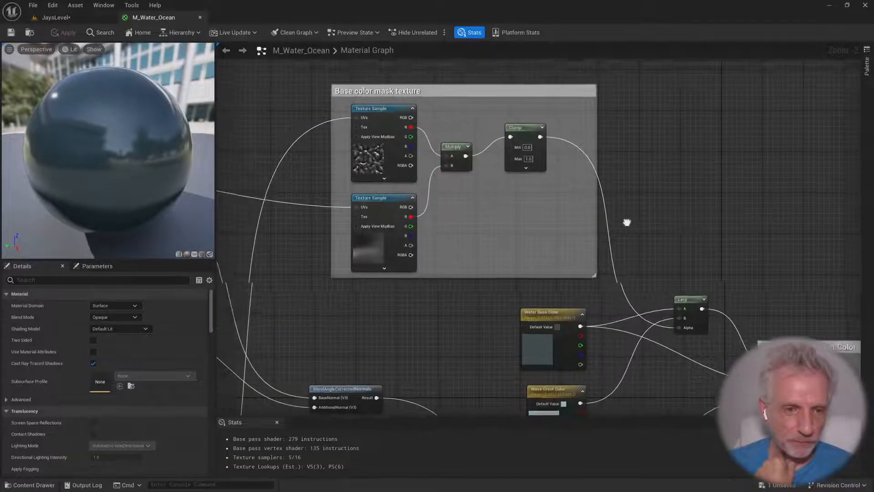
right_drag(627, 220, 717, 220)
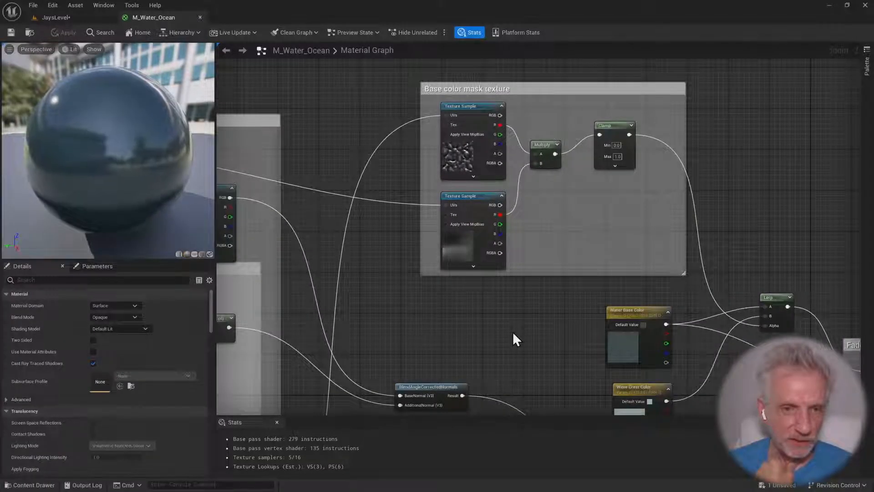
Examine the Sine controlled panning normal texture, Large Scale Tiling, pixel depth noise and distance gradient node groups
scroll(513, 332, down, 1)
right_drag(540, 327, 706, 302)
right_drag(615, 299, 739, 256)
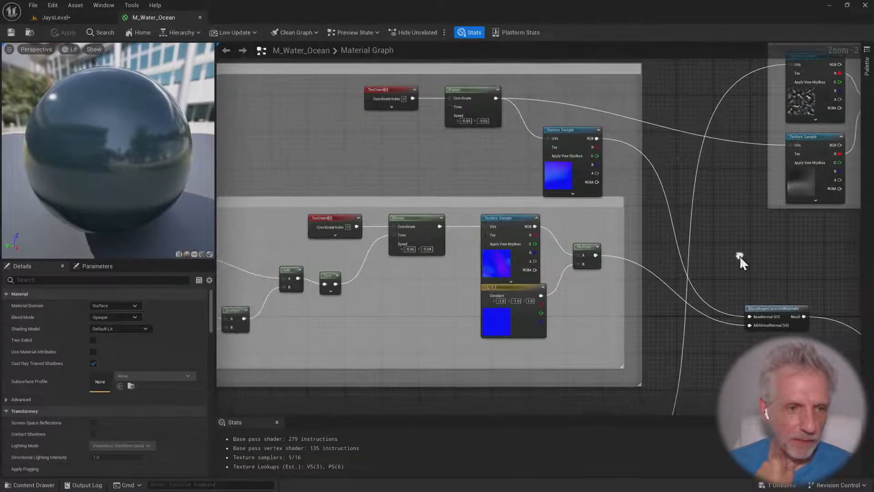
right_drag(481, 248, 652, 238)
right_drag(513, 311, 704, 311)
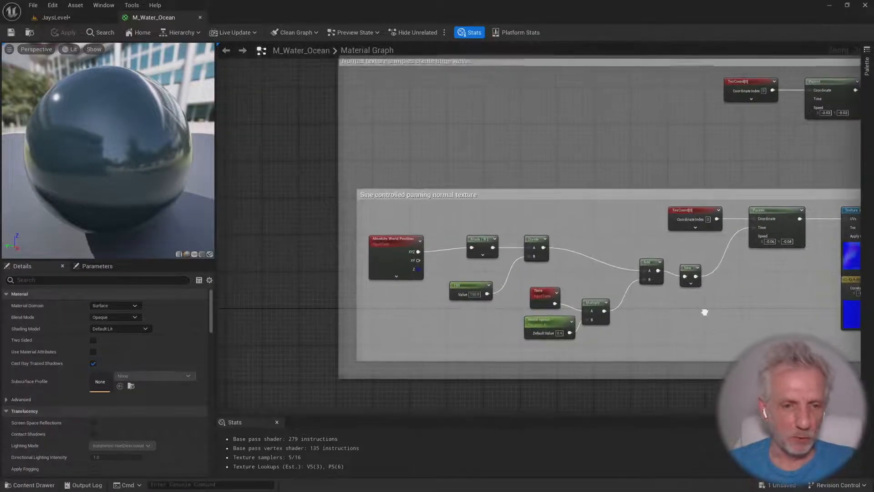
right_drag(543, 209, 475, 137)
right_drag(518, 333, 647, 187)
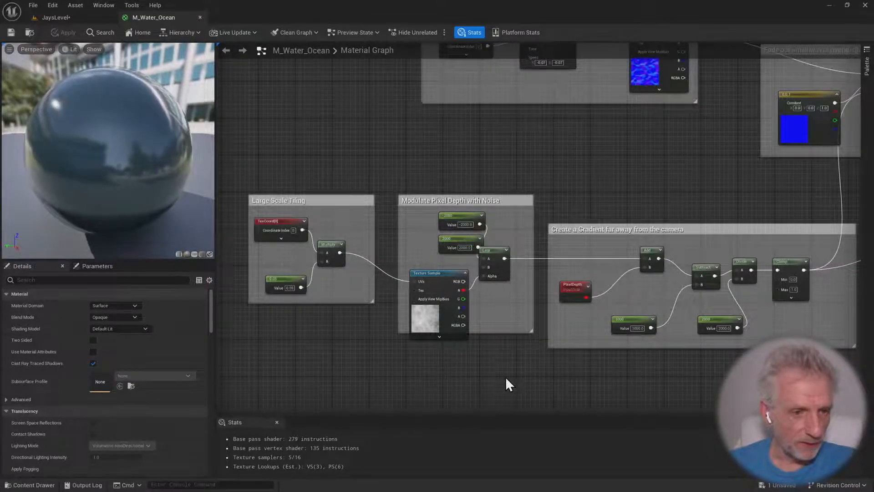
right_drag(505, 377, 326, 358)
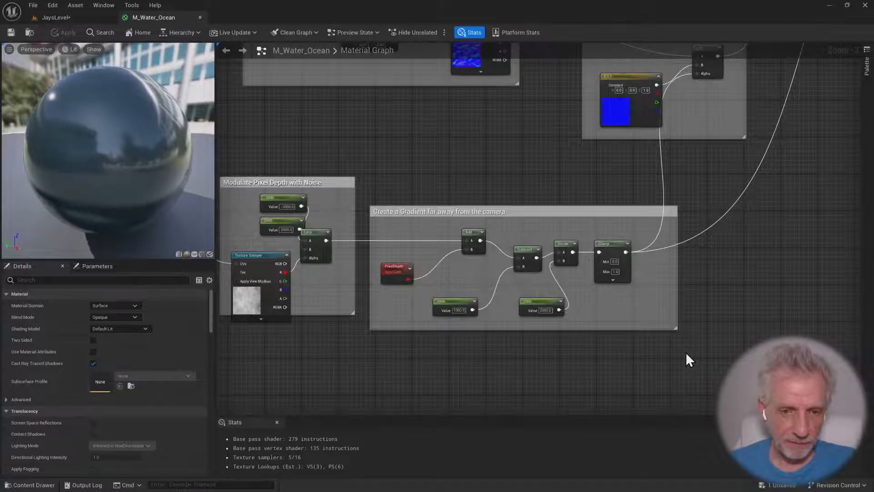
Move the 0.1 constant that feeds Roughness clear of the M_Water_Ocean result node
right_drag(685, 353, 554, 311)
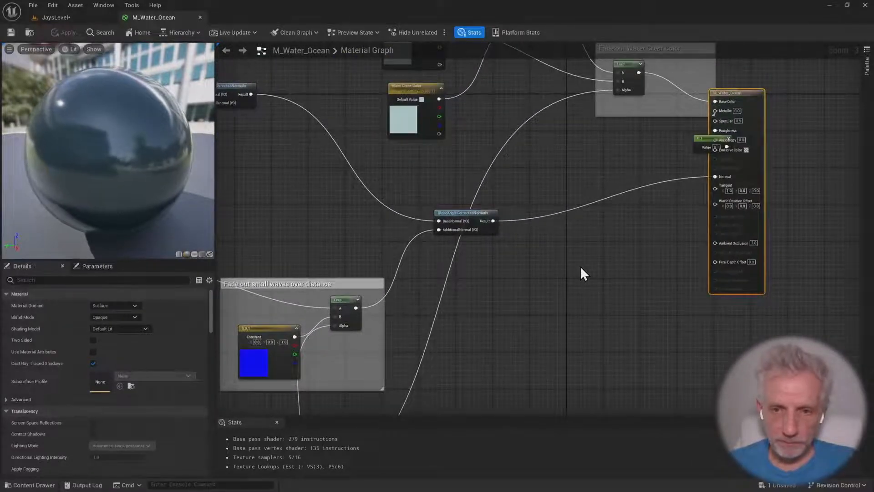
right_drag(592, 253, 594, 289)
drag(700, 172, 642, 190)
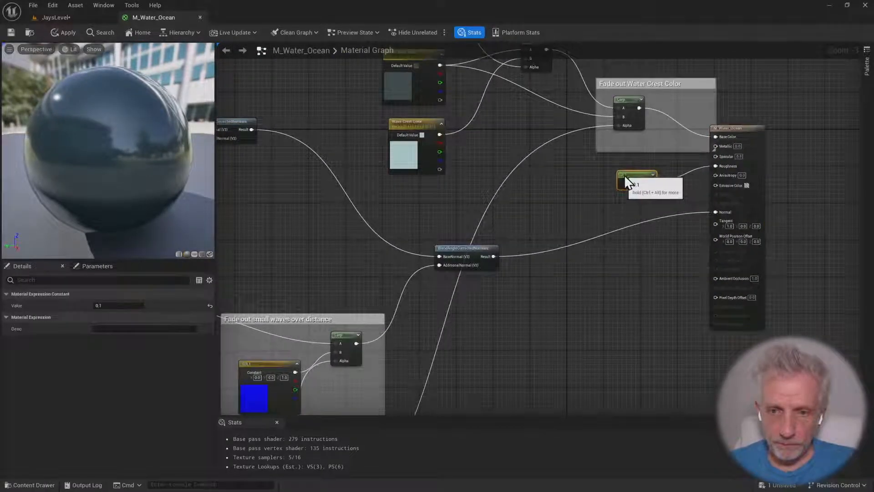
Set the Max value of the Clamp node in the Base color mask texture group to 2
right_drag(581, 240, 781, 380)
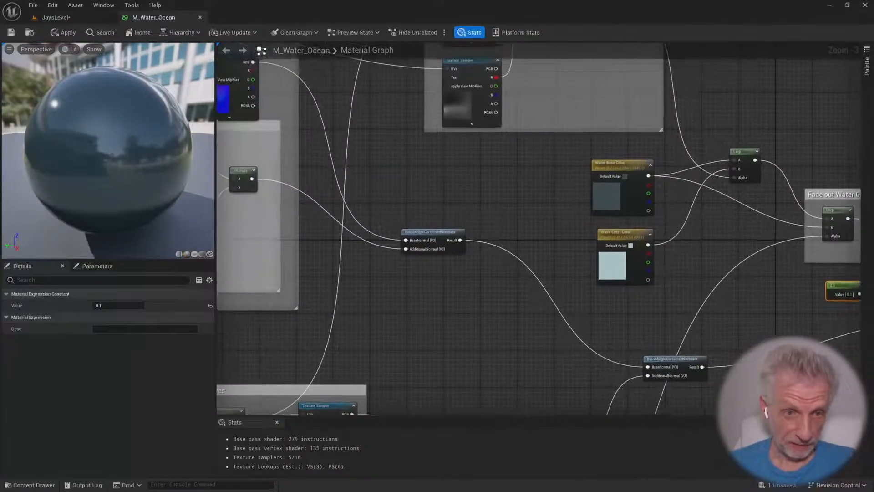
right_drag(738, 264, 759, 354)
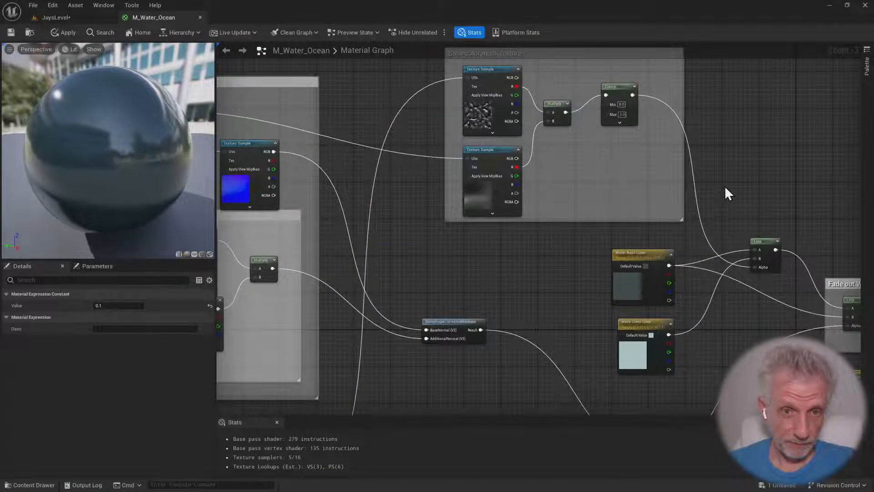
right_drag(725, 187, 770, 205)
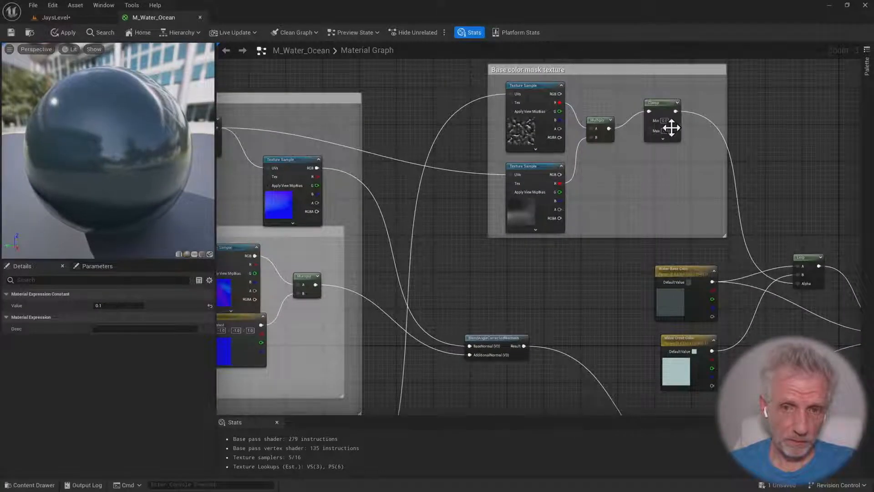
text(2)
key(Return)
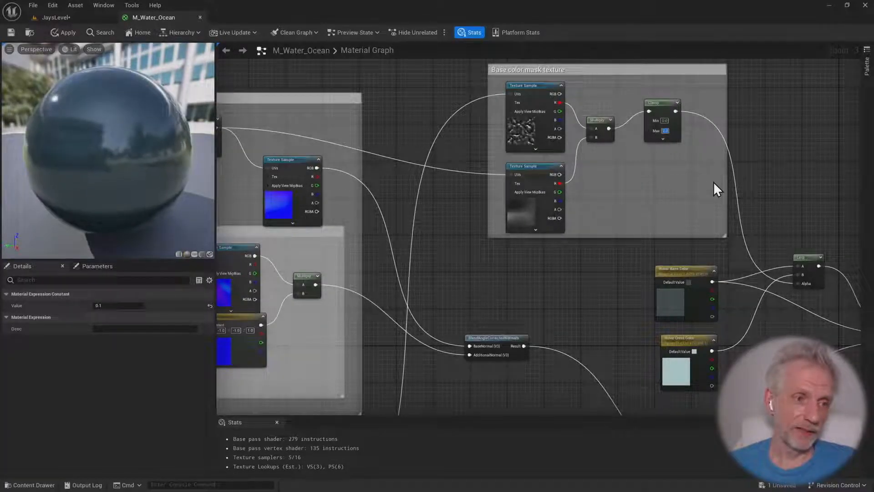
Save the M_Water_Ocean material so its changes apply to the world, and return to JaysLevel
click(13, 35)
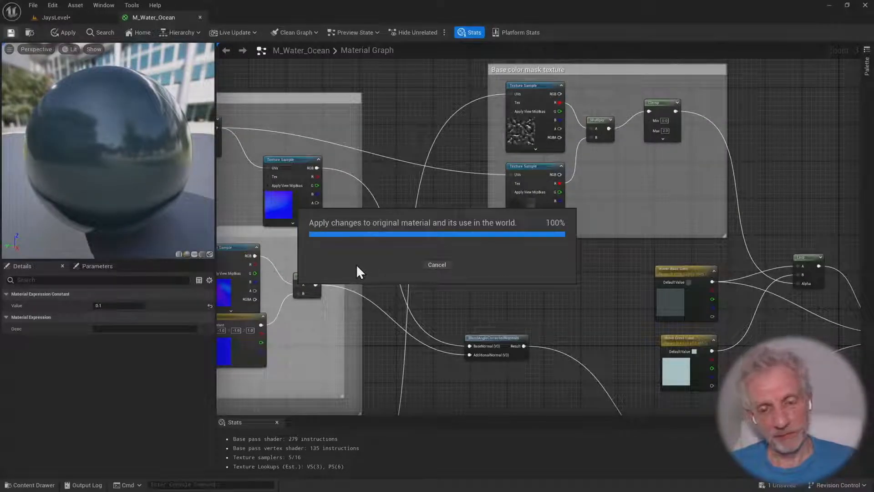
click(75, 10)
click(292, 2)
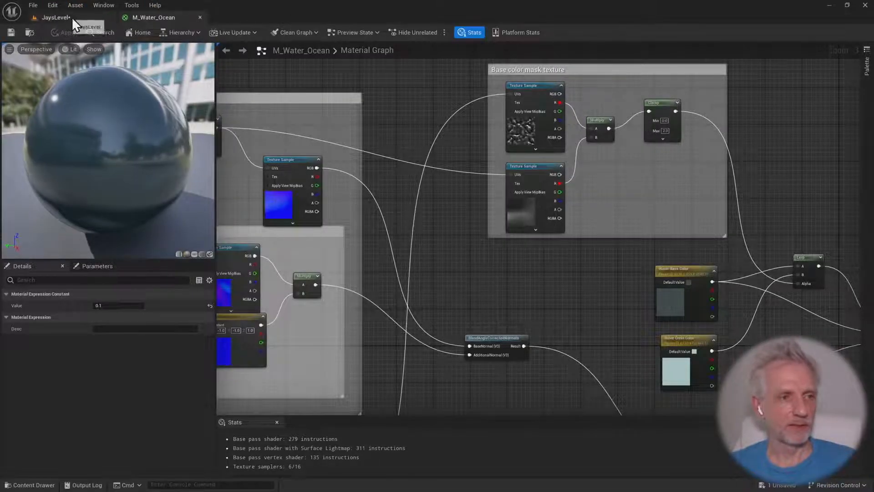
Set the Max value of the Clamp node in M_Water_Ocean's Base color mask texture group to 0.5 and save the material
click(73, 17)
right_drag(337, 150, 344, 169)
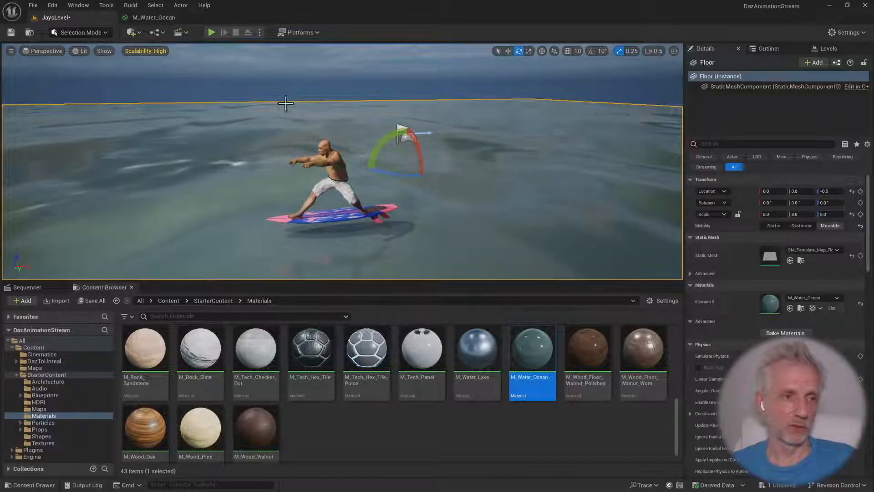
click(154, 17)
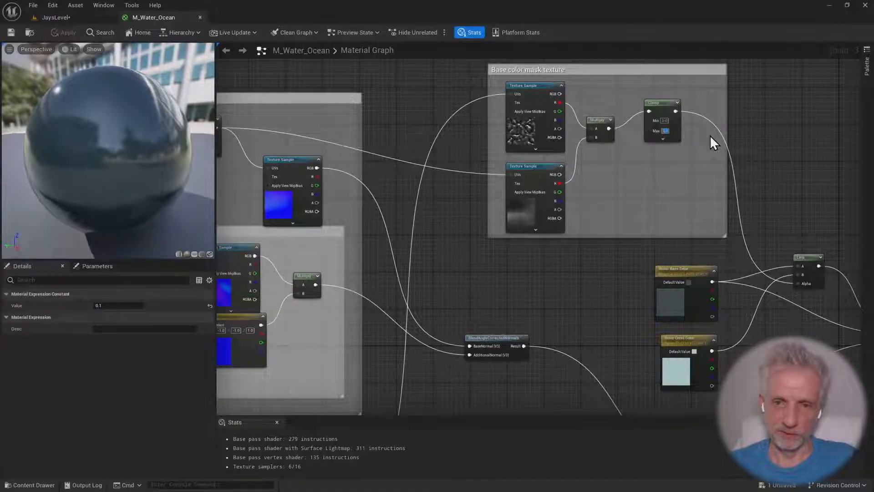
text(0.5)
key(Return)
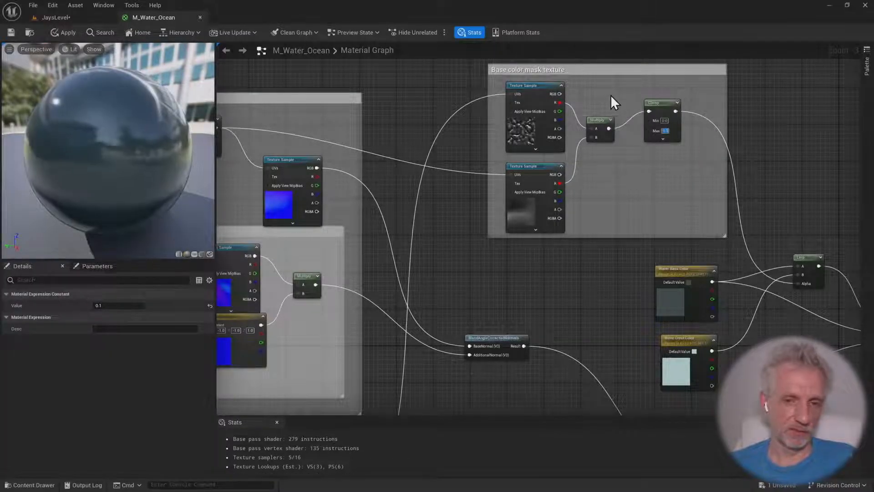
click(8, 33)
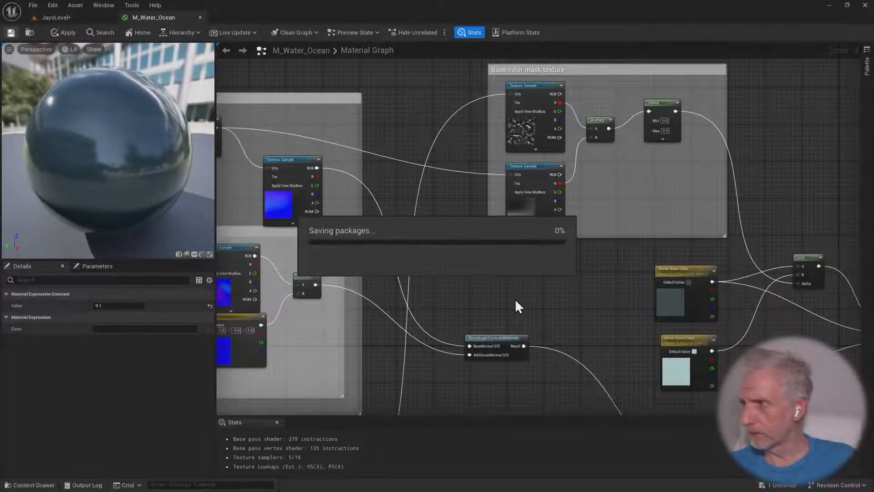
Return to JaysLevel and inspect the ocean surface around the surfer from above and from close to the water
right_drag(425, 267, 681, 255)
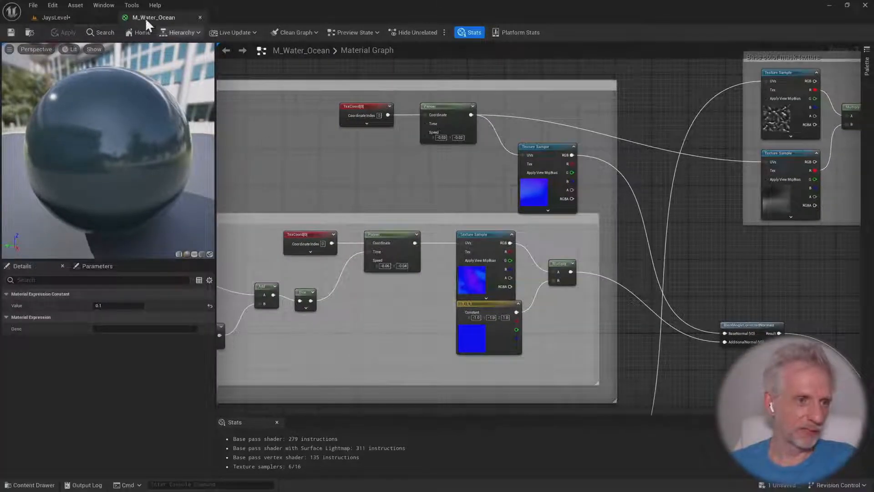
click(71, 18)
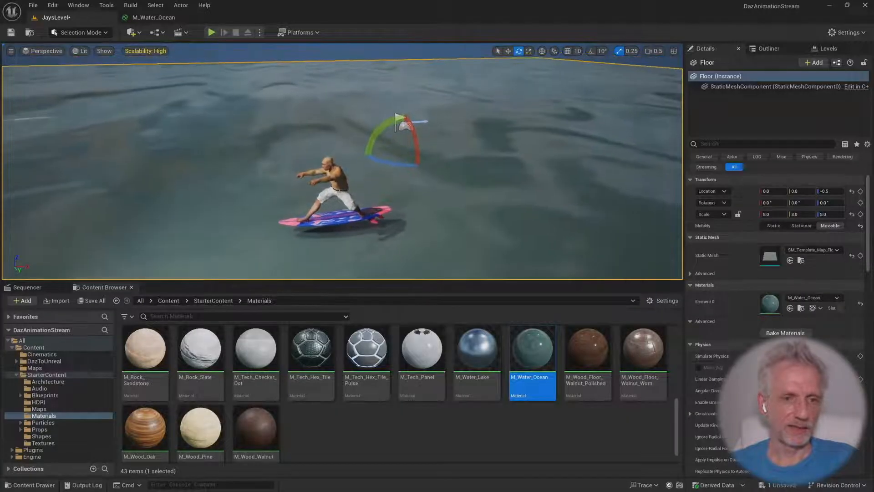
alt+drag(341, 182, 343, 172)
key(w)
right_drag(343, 173, 337, 179)
right_drag(197, 178, 197, 180)
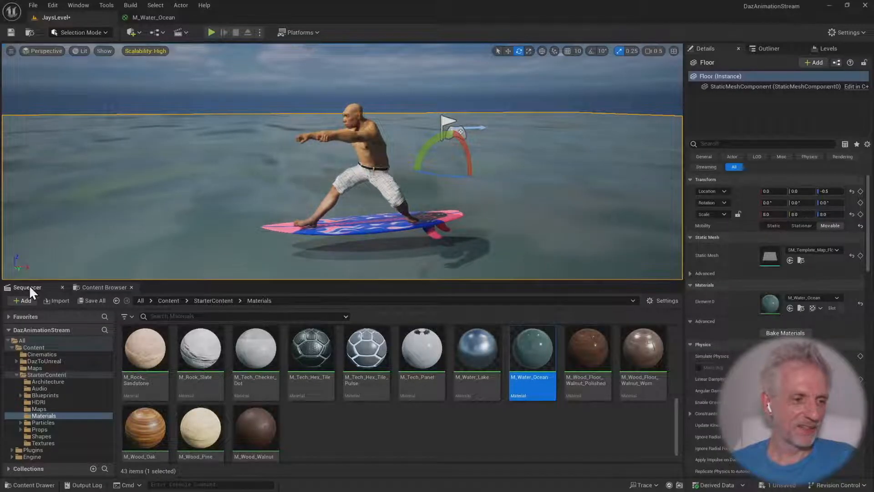
Collapse the NeanderSurfer and Surfboard tracks in the SQ_Surfing sequence and add the Floor actor as a new track
click(42, 285)
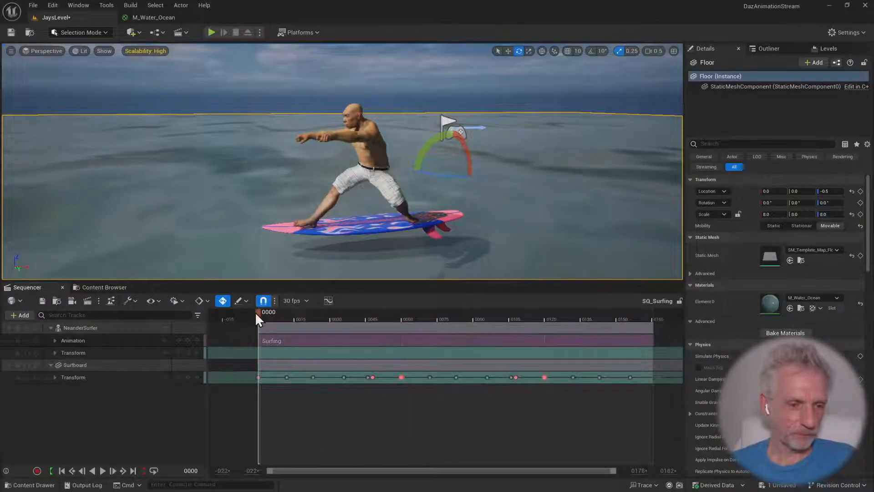
mouse_move(256, 314)
mouse_down()
mouse_move(633, 319)
mouse_move(251, 326)
mouse_up()
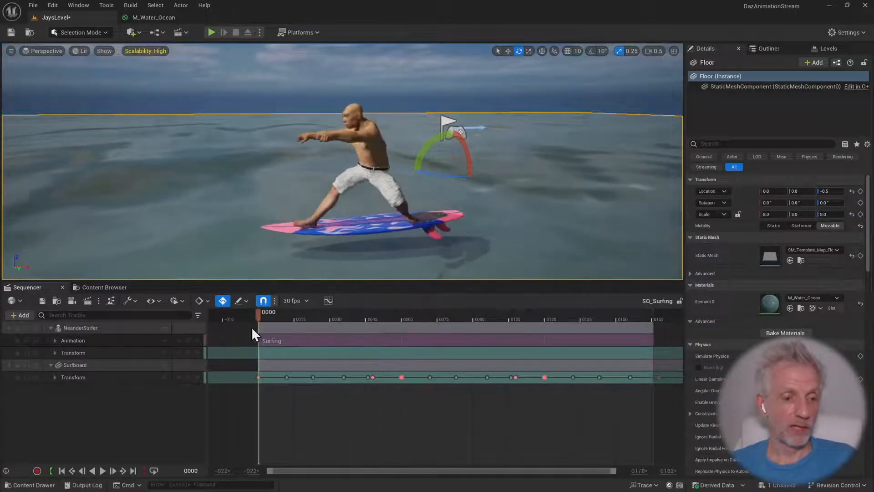
click(51, 365)
click(50, 328)
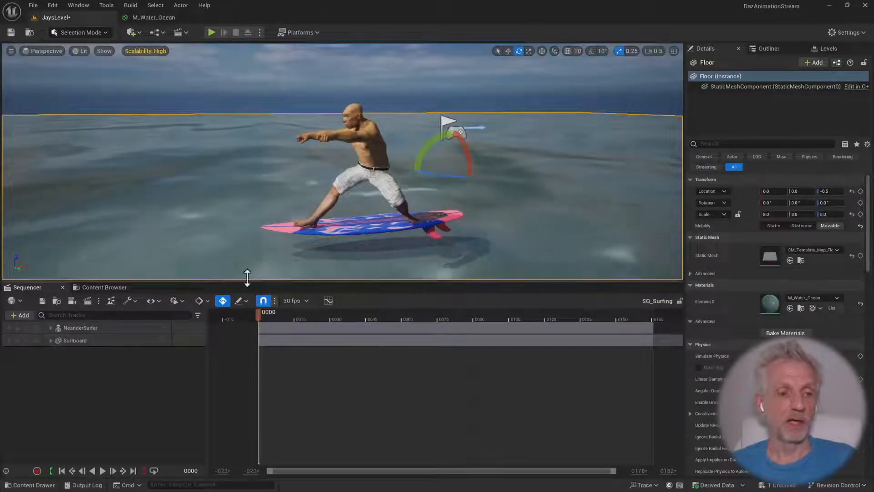
click(20, 315)
mouse_move(75, 344)
click(172, 343)
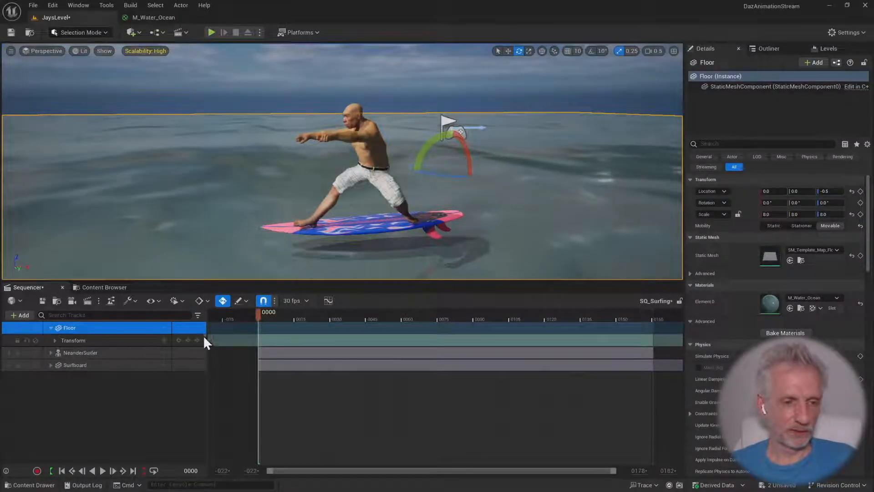
Move the Floor along X to about 1227 and keyframe its transform at frame 0
key(w)
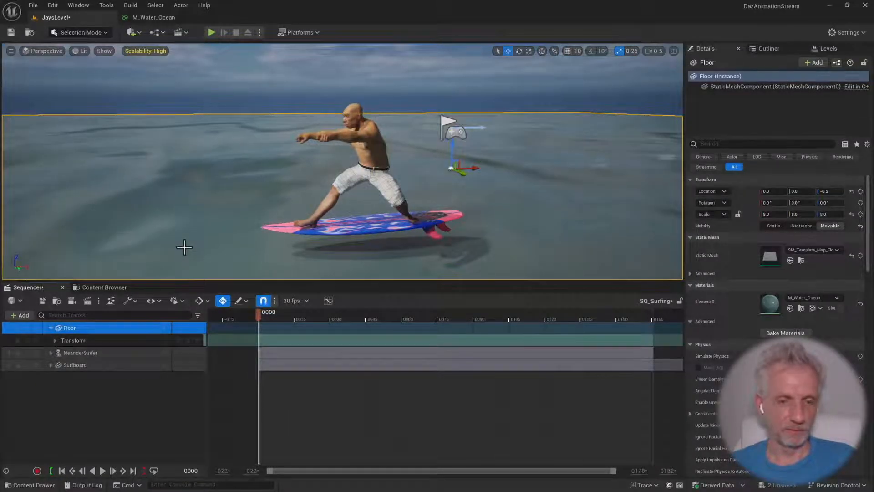
ctrl+drag(189, 249, 569, 249)
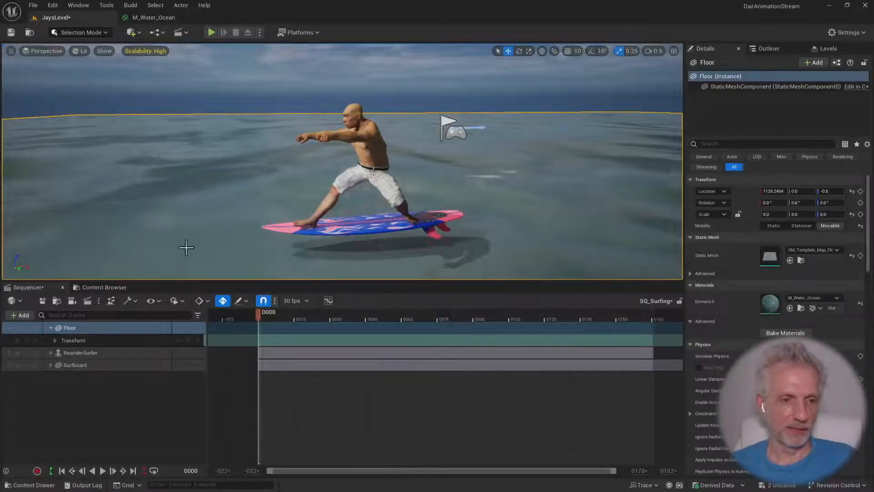
ctrl+drag(60, 231, 105, 231)
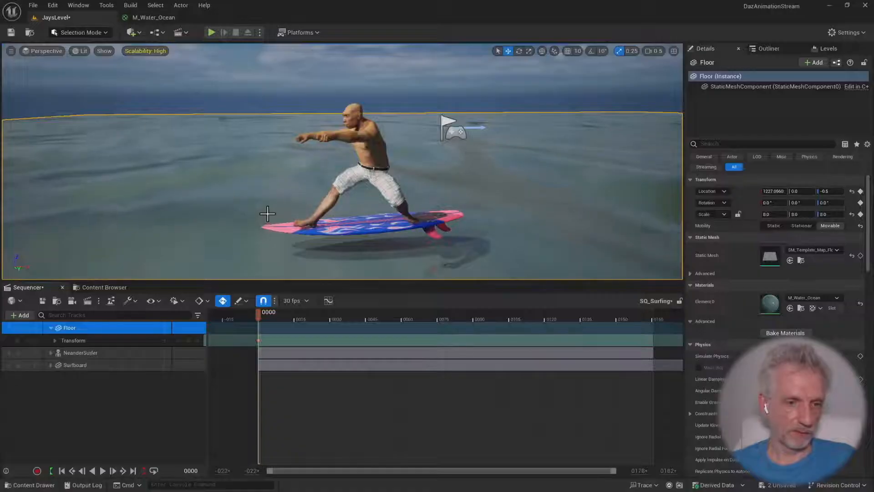
At frame 161, move the Floor back along X to about -912 and keyframe its transform
ctrl+drag(268, 211, 9, 211)
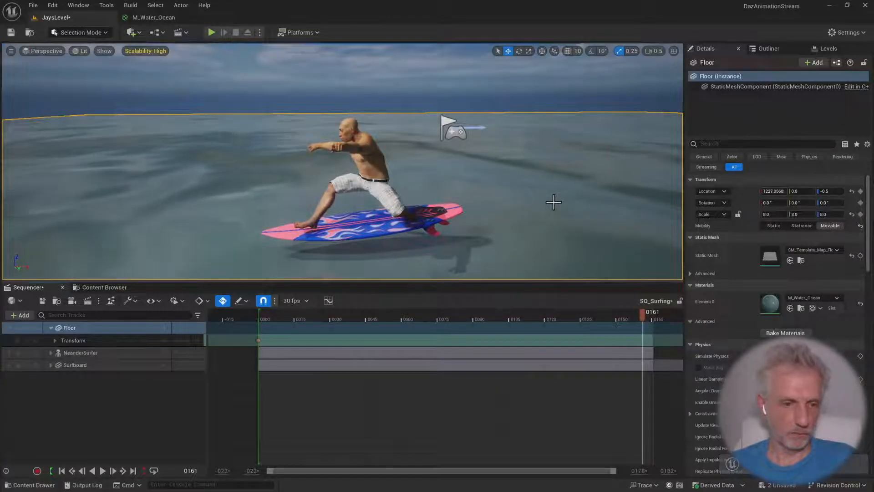
ctrl+drag(553, 202, 344, 202)
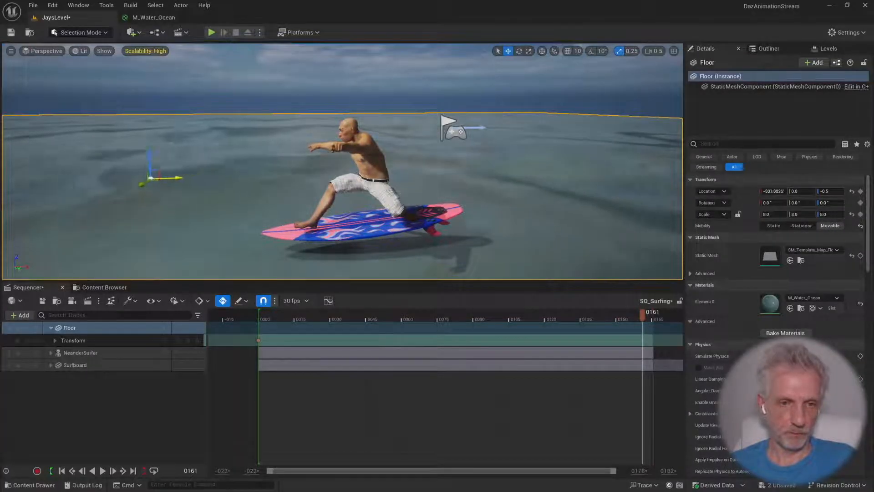
ctrl+drag(150, 202, 9, 202)
Play the sequence from the start to review the floor's motion under the surfer, and return to frame 0
drag(625, 318, 238, 318)
key(space)
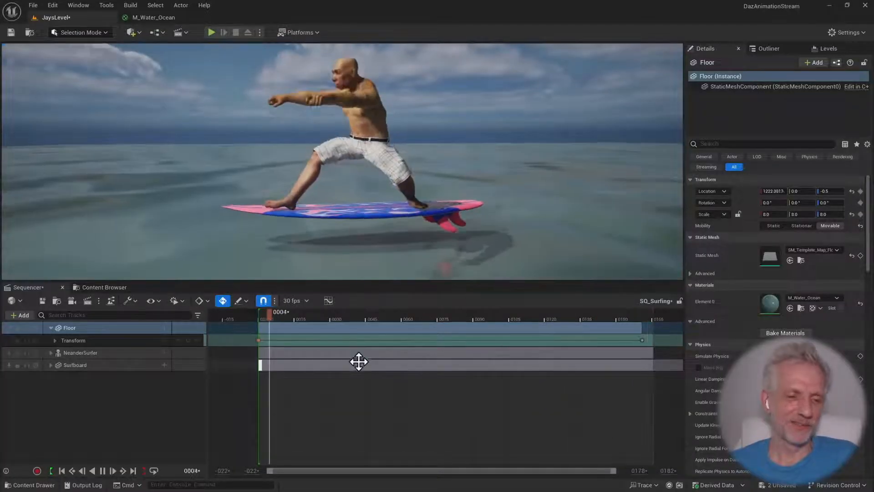
drag(299, 315, 261, 315)
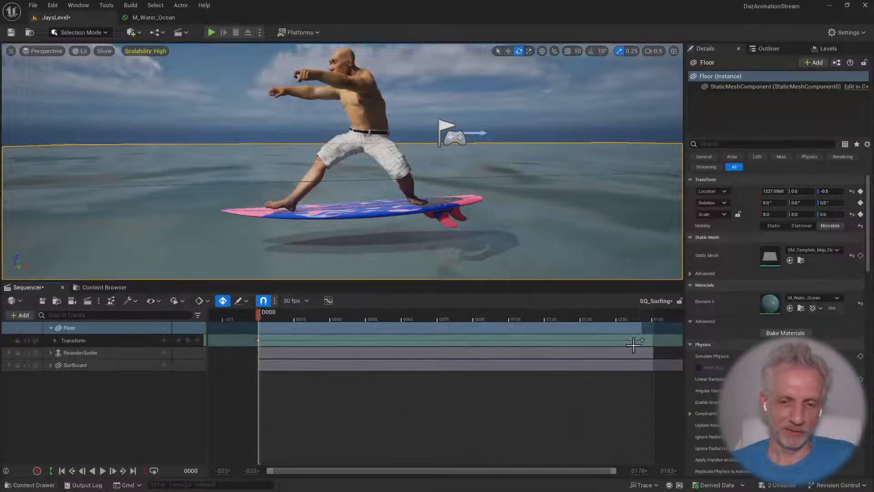
Swap the Floor's two Transform keys between frame 0 and the sequence end to reverse its motion, and play back the result
drag(642, 342, 411, 342)
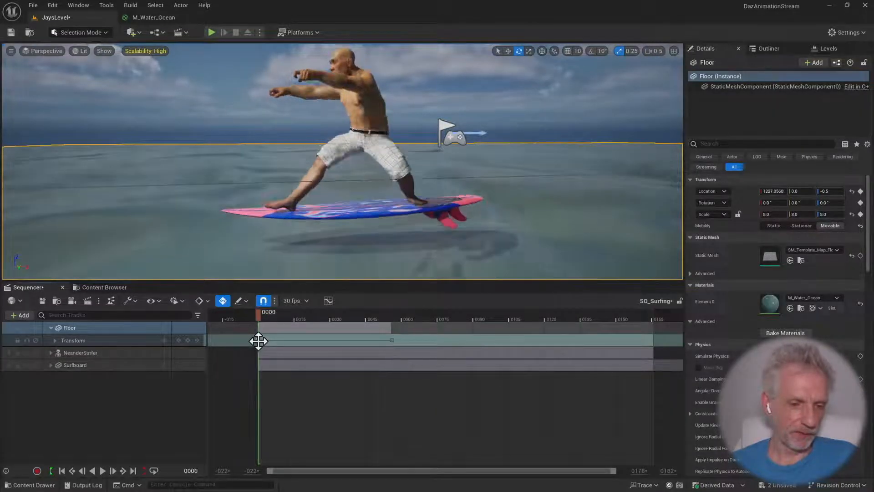
drag(258, 340, 650, 345)
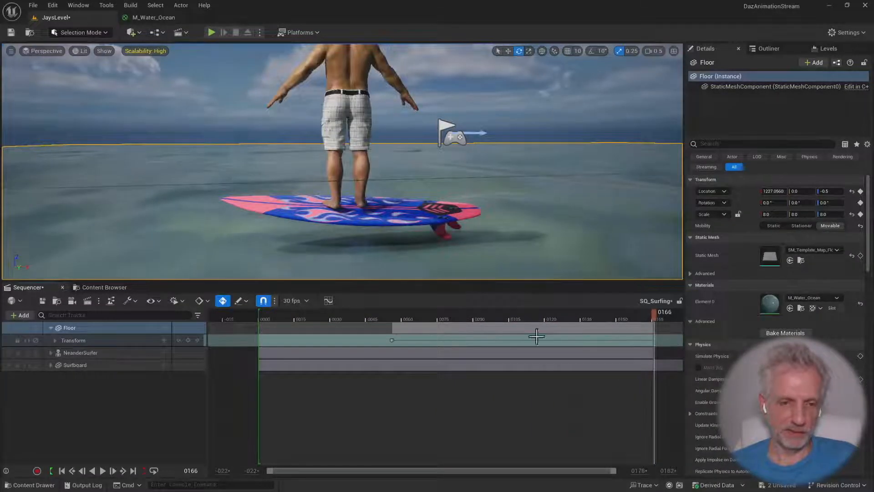
drag(391, 340, 262, 341)
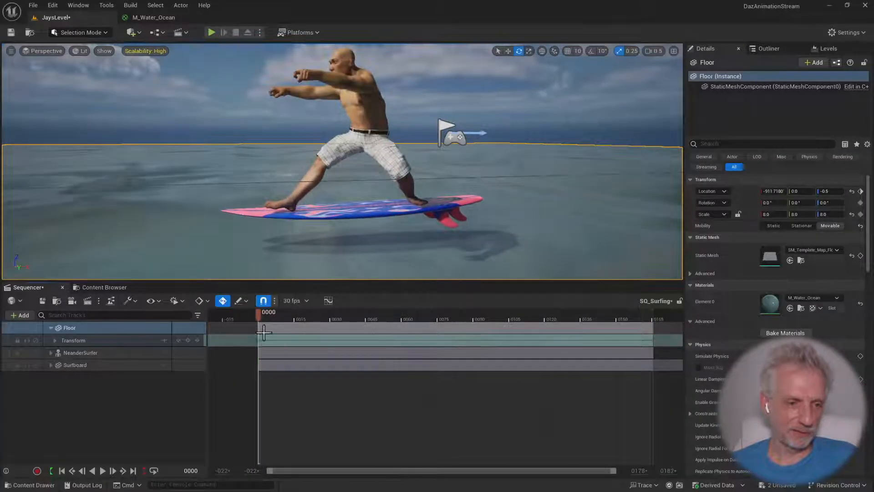
key(space)
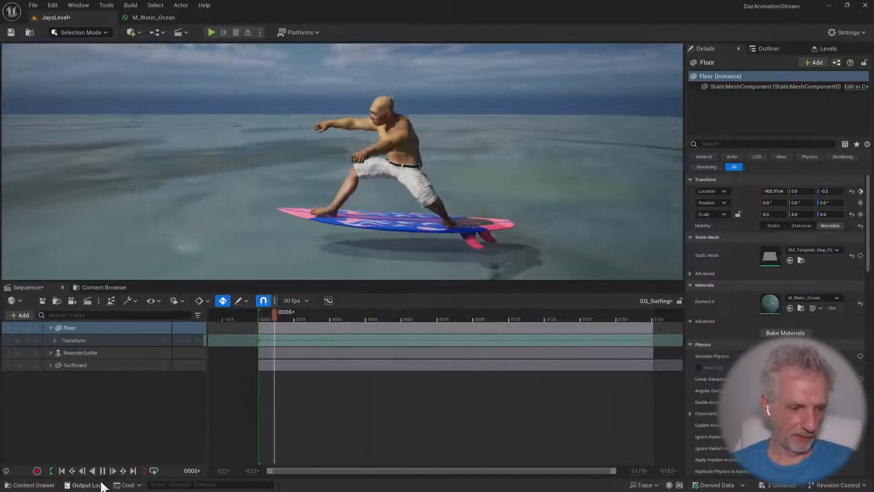
key(space)
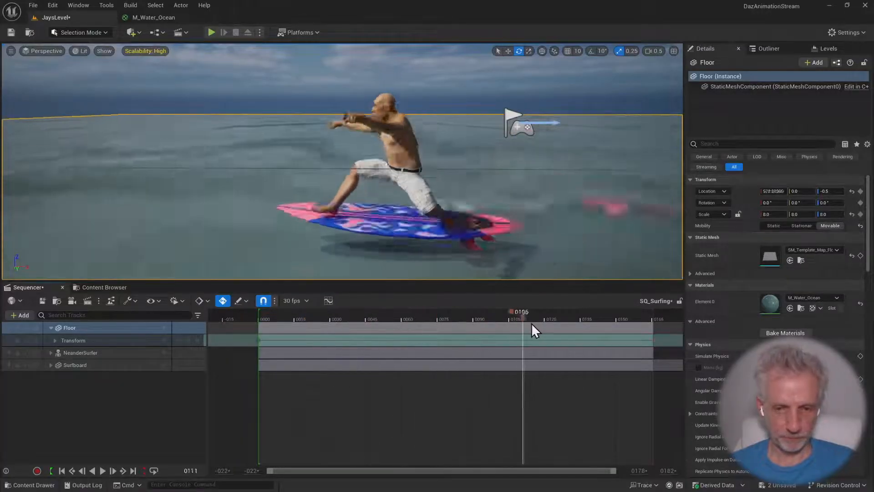
At frame 166, move the Floor further along X to about 1749, keyframe it and play back the faster motion
drag(531, 324, 638, 327)
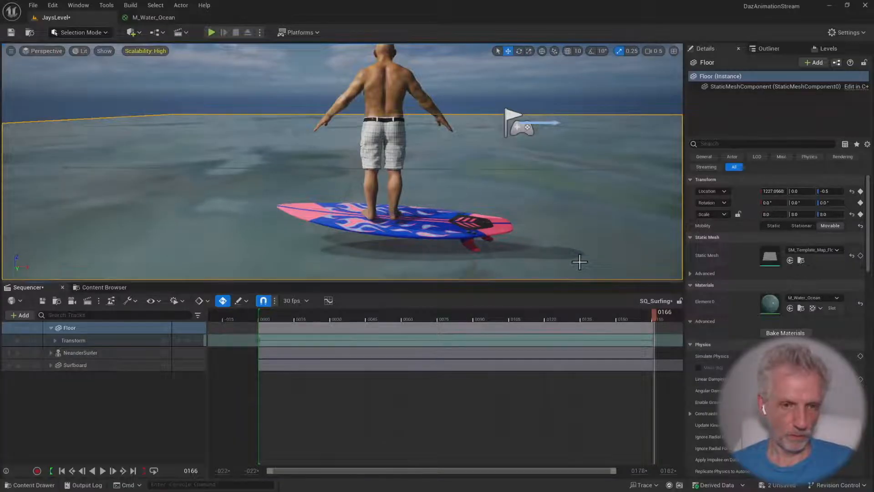
mouse_move(583, 262)
right_down()
mouse_move(621, 260)
mouse_move(584, 262)
right_up()
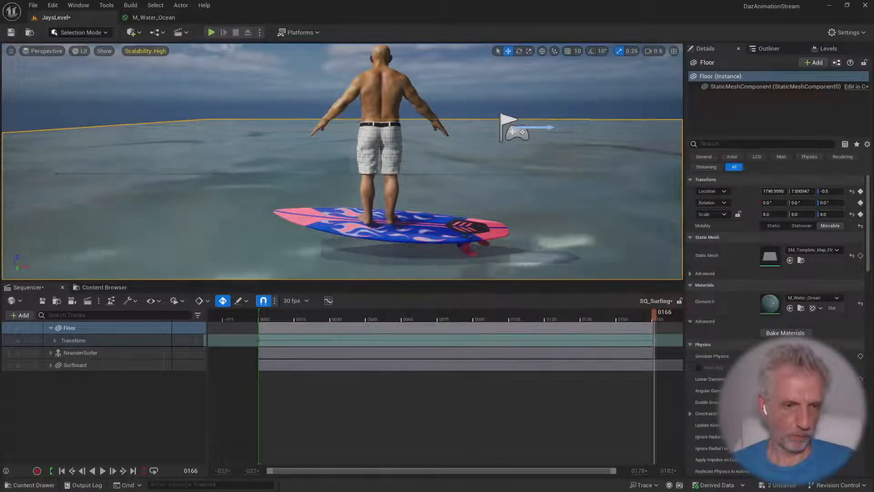
drag(636, 313, 300, 314)
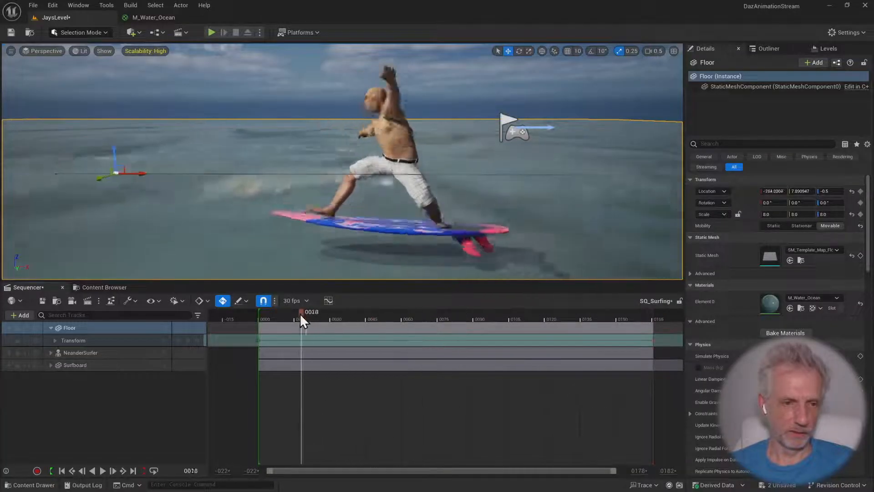
key(space)
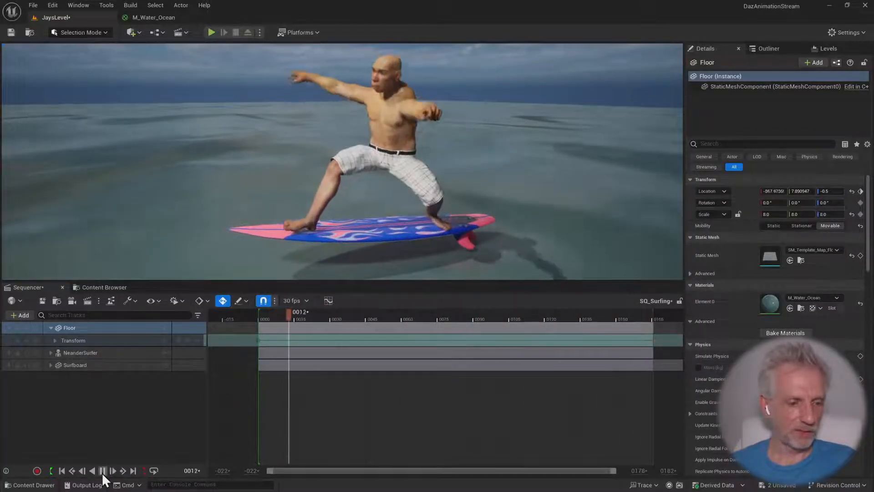
click(102, 470)
Set the Floor's Transform key at frame 0 to Linear interpolation and play the sequence from the start
click(55, 340)
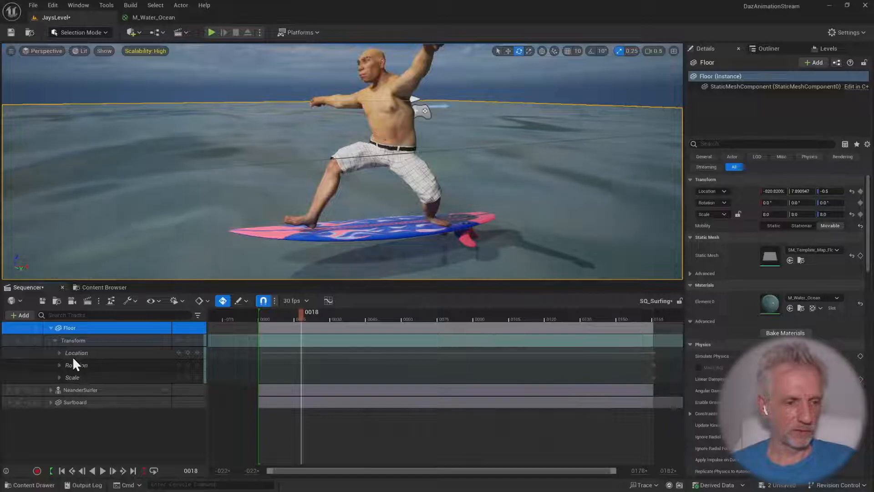
click(56, 340)
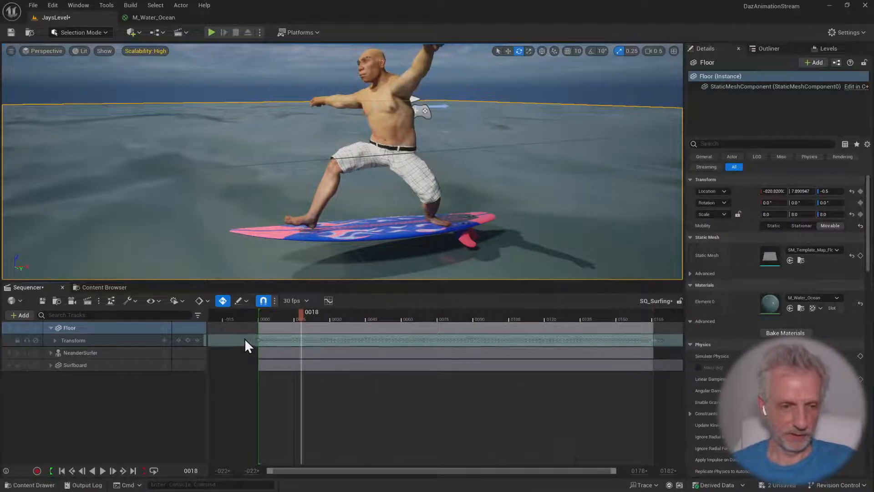
right_click(256, 339)
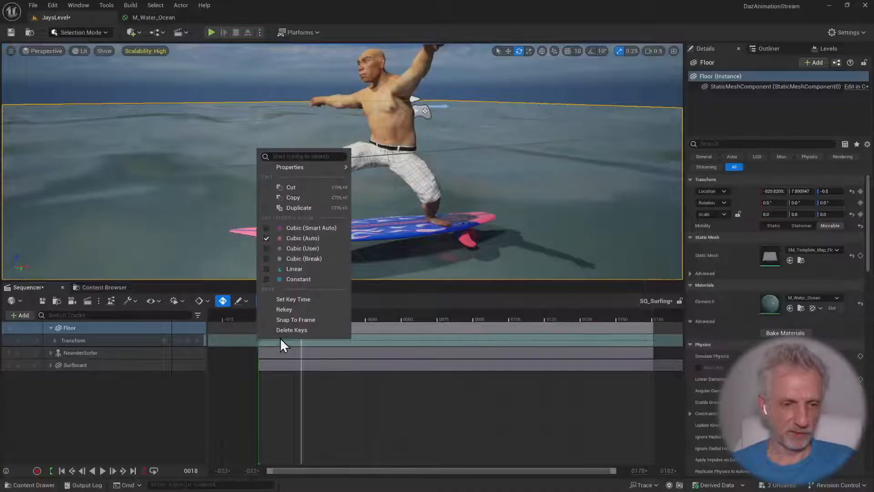
click(330, 268)
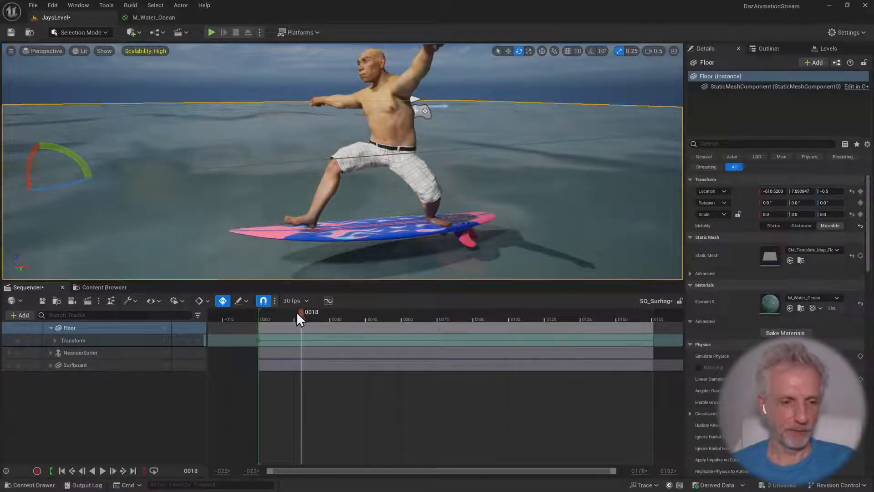
drag(297, 311, 247, 318)
key(space)
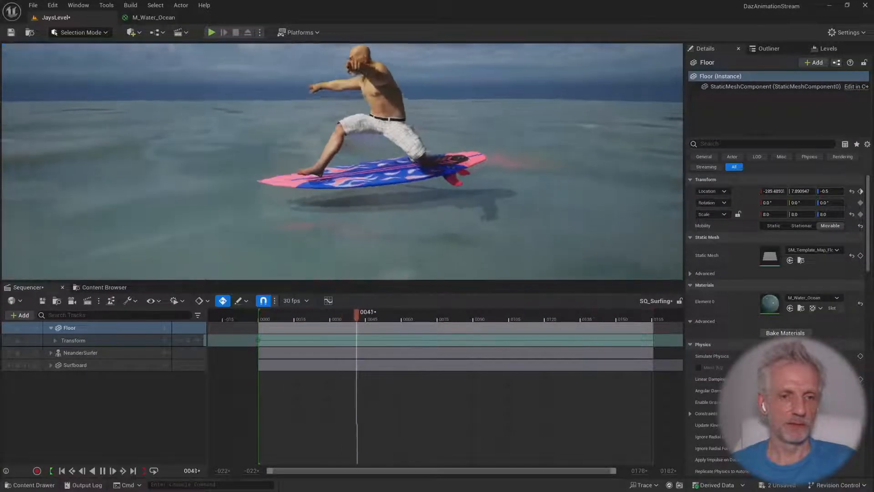
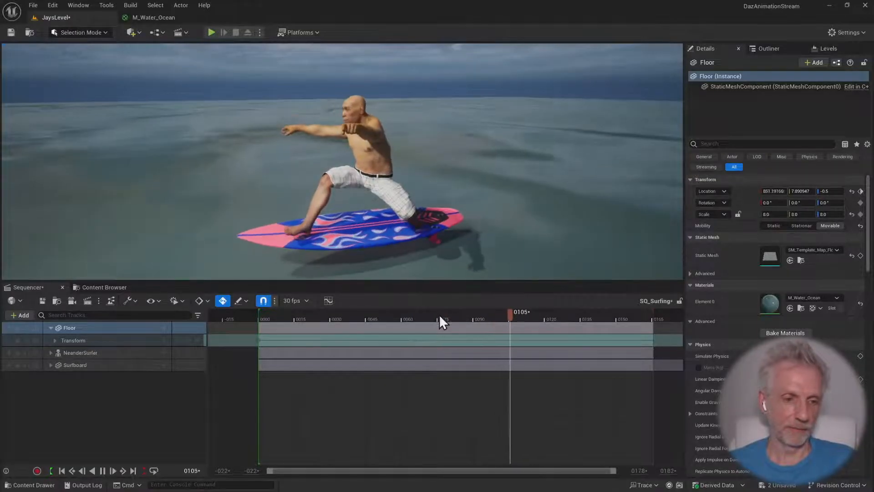
Stop the playback and return the sequence to frame 0 with the Floor track collapsed
click(51, 328)
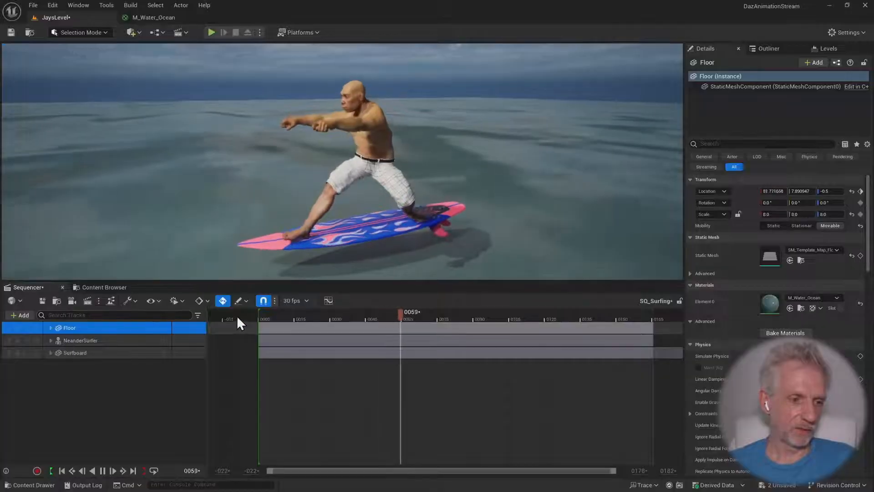
click(102, 471)
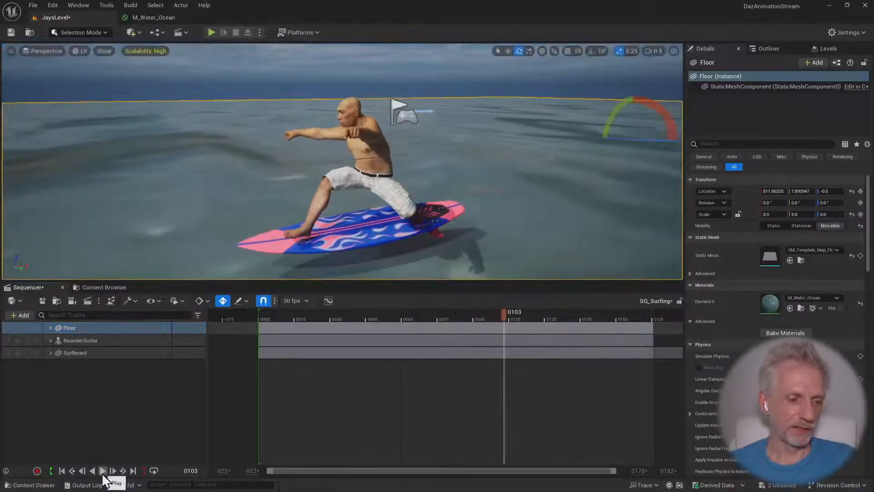
click(61, 471)
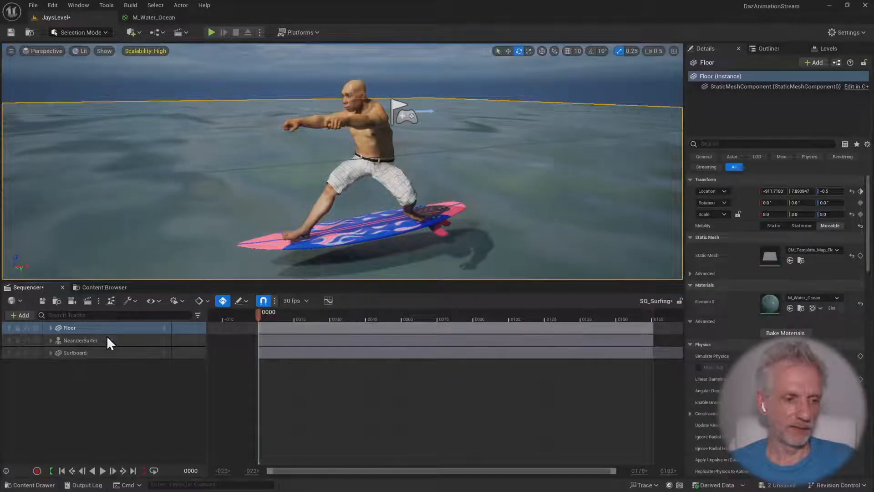
Group the Floor, NeanderSurfer and Surfboard tracks in a new Sequencer folder named Surfer Animation
shift+click(118, 353)
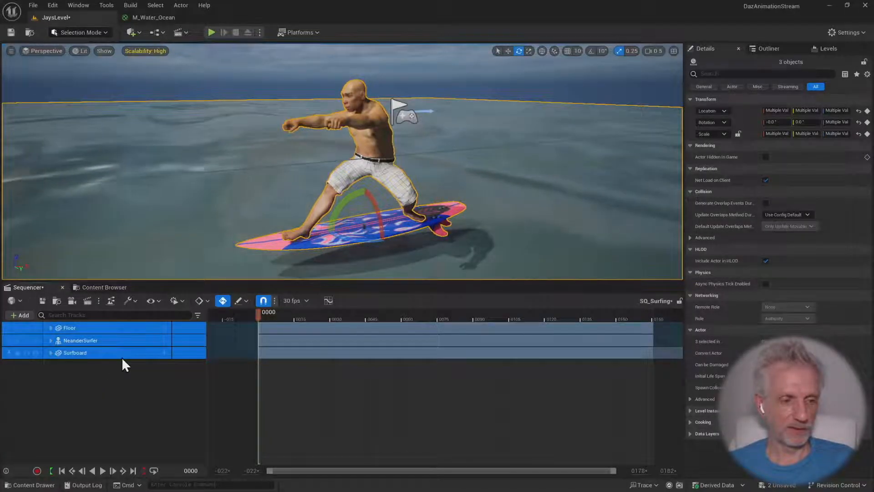
right_click(121, 357)
mouse_move(171, 338)
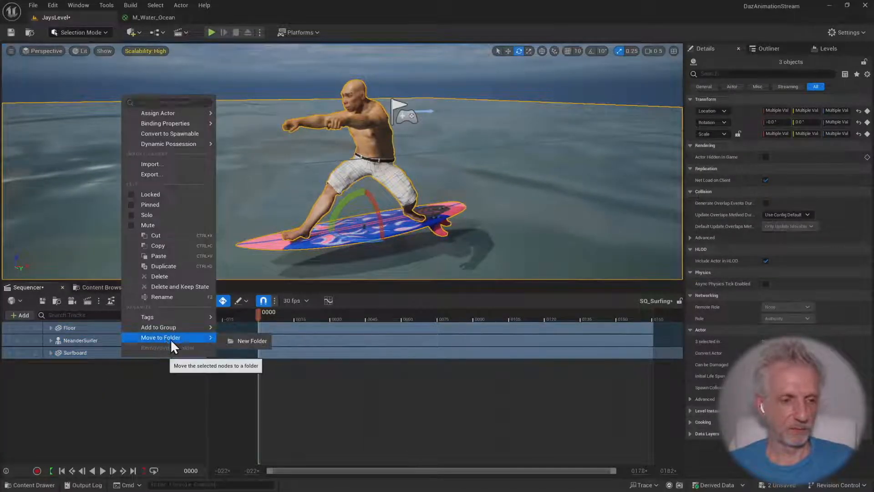
click(249, 340)
click(97, 333)
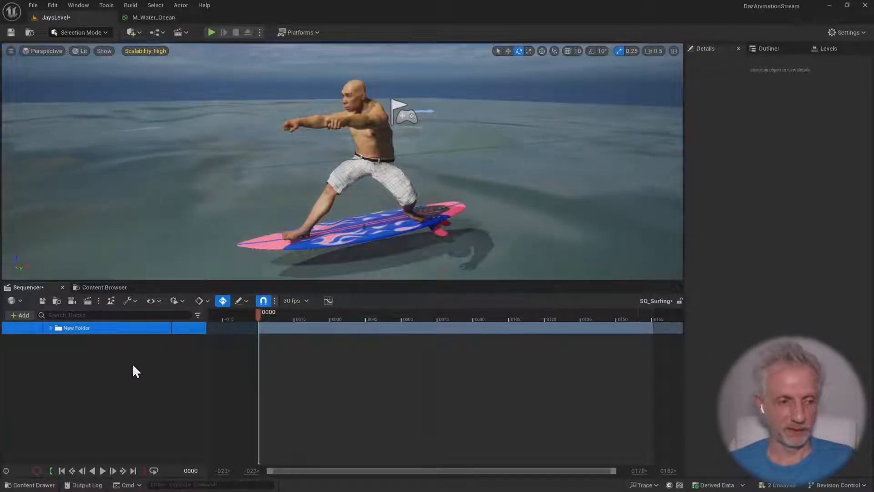
key(F2)
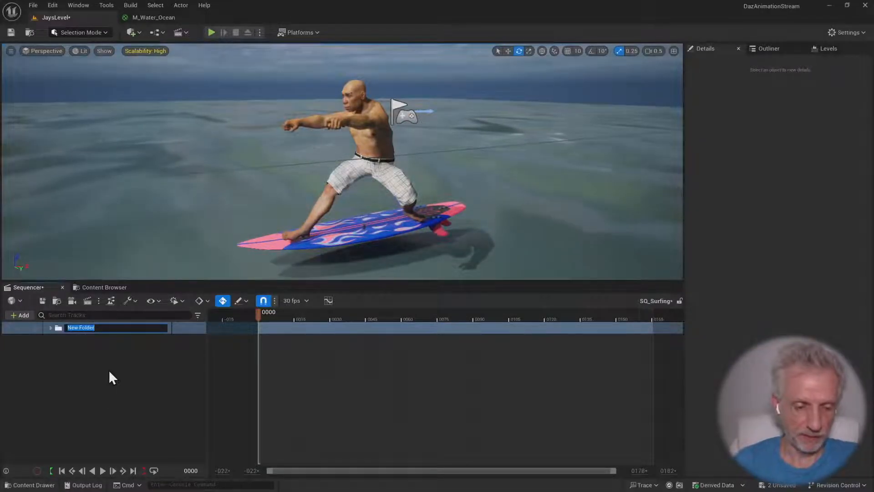
text(Surfer)
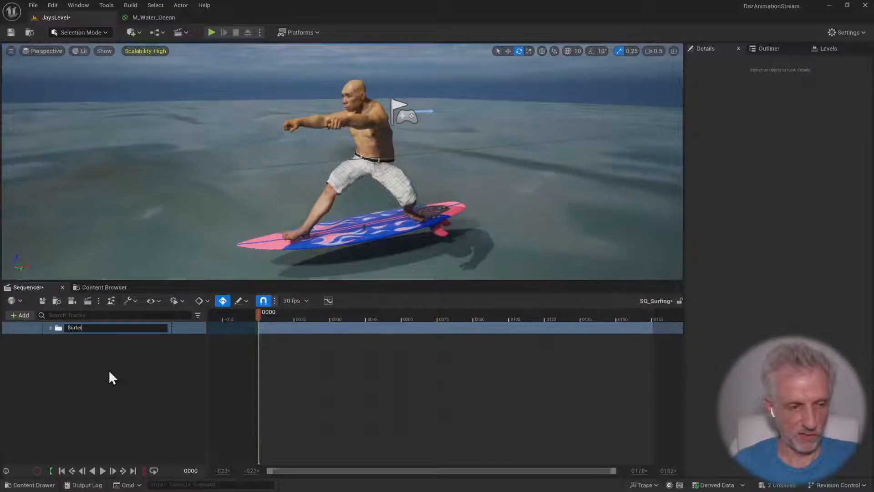
text( Animation)
key(Return)
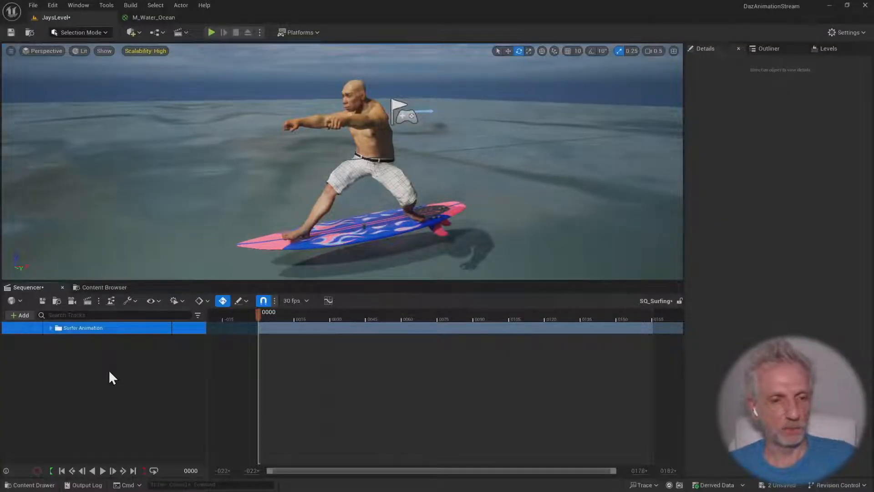
Expand the Surfer Animation folder to check the tracks inside it, and collapse it again
click(50, 327)
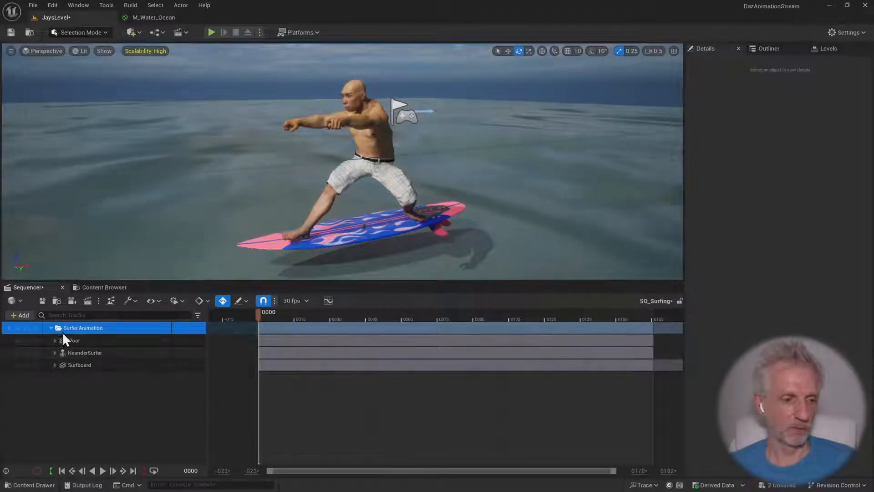
click(51, 328)
click(51, 327)
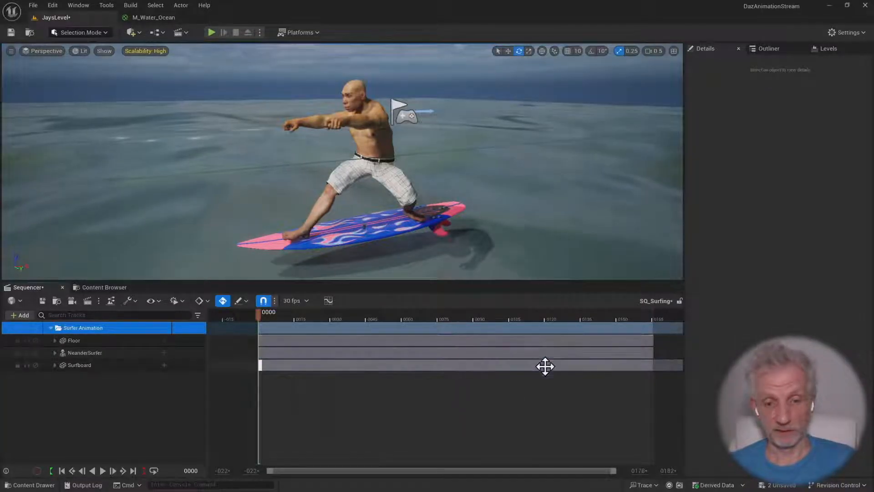
click(559, 339)
click(559, 338)
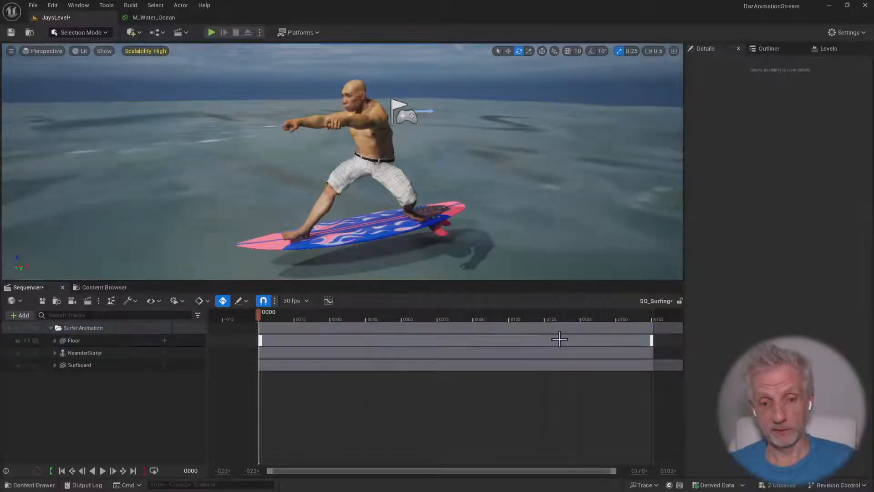
click(51, 328)
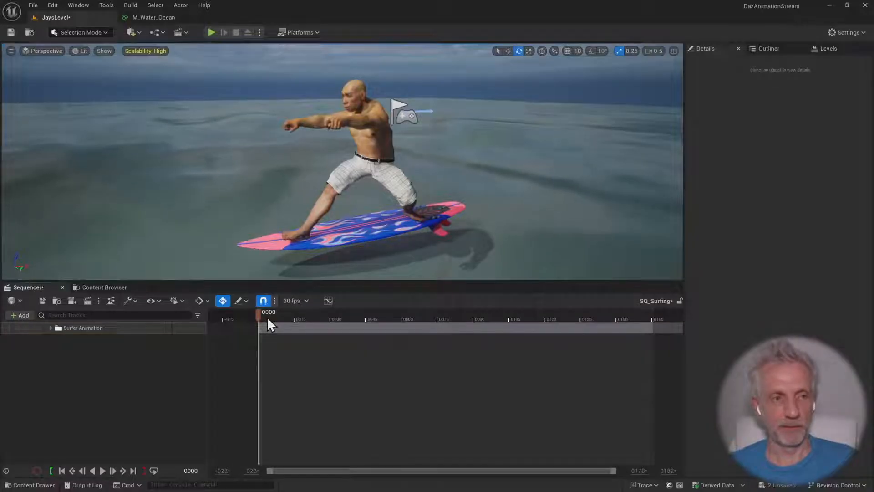
View the surfer from the side and create a new Cine Camera with a camera cut from that view in the sequence
mouse_move(382, 219)
right_down()
mouse_move(376, 241)
mouse_move(386, 230)
mouse_move(376, 223)
mouse_move(397, 221)
mouse_move(378, 217)
right_up()
key(s)
key(w)
key(w)
scroll(379, 220, down, 1)
key(a)
scroll(375, 218, down, 1)
key(d)
key(q)
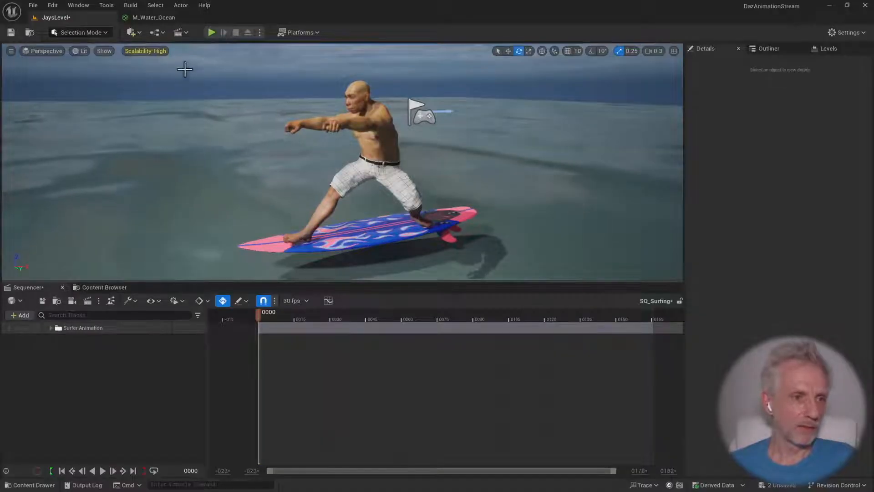
click(189, 33)
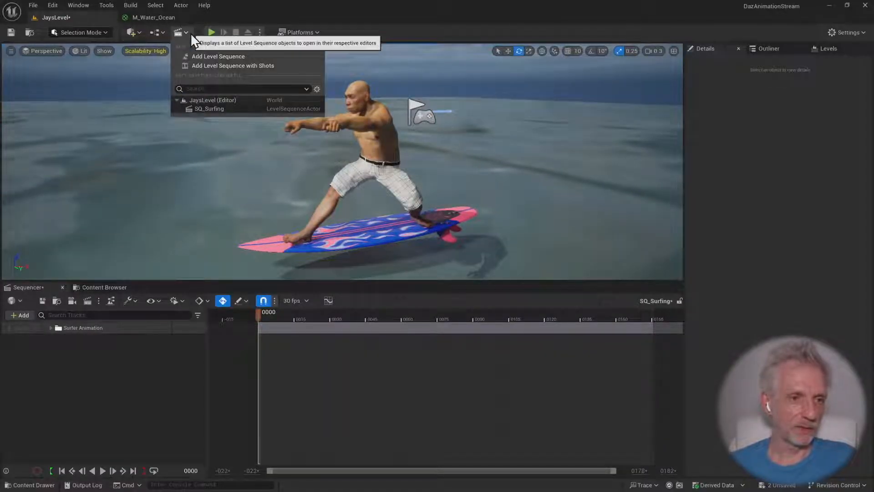
click(231, 9)
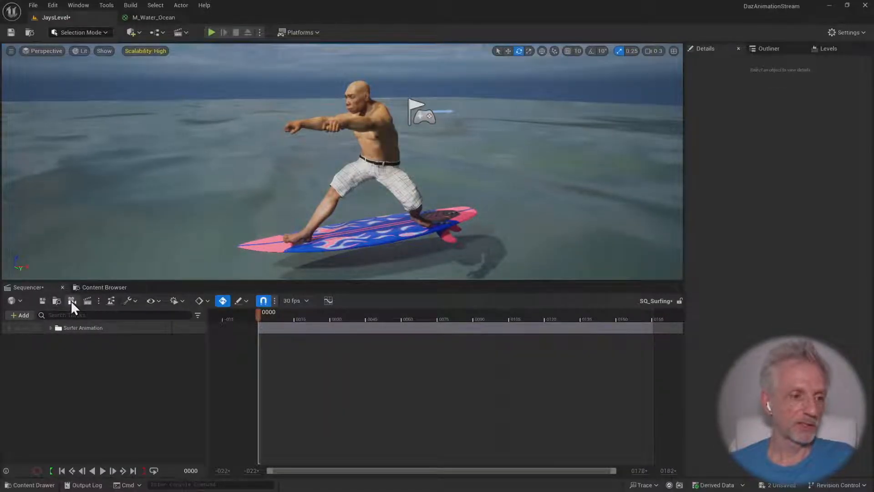
click(88, 300)
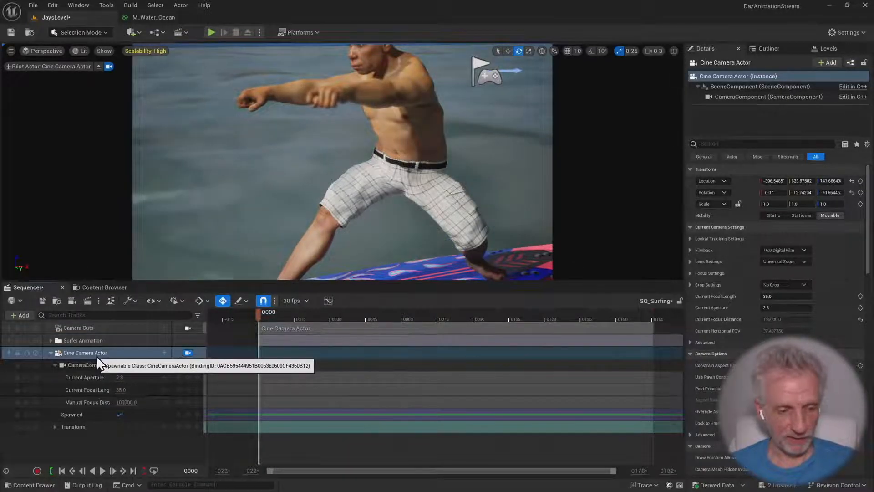
Rename the new Cine Camera Actor track as "CAM 1 - side view"
click(114, 353)
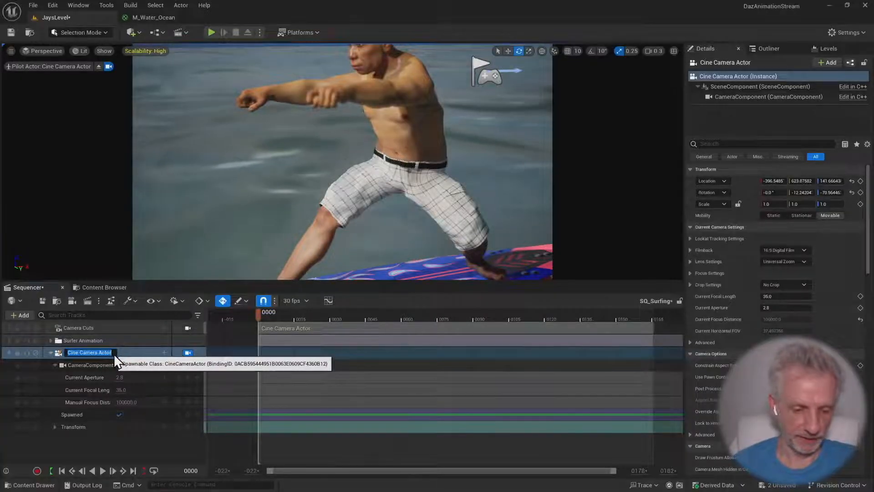
double_click(114, 354)
text(CAM 1 - side )
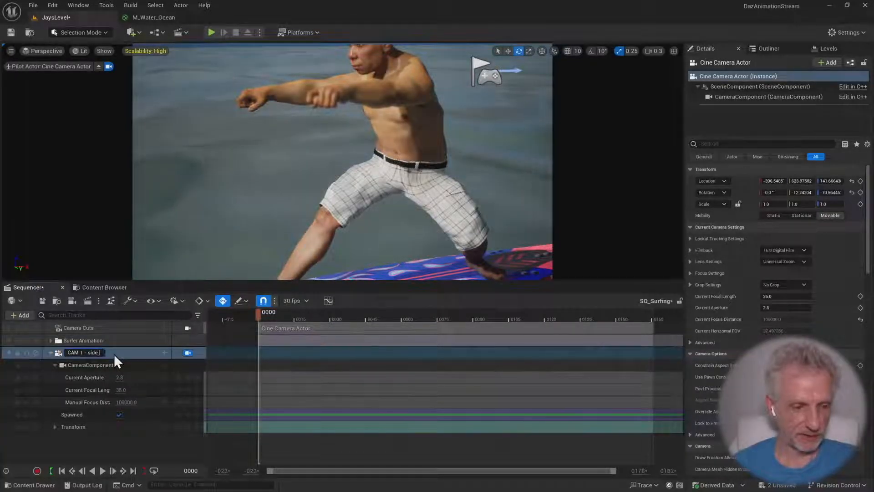
text(view)
key(Return)
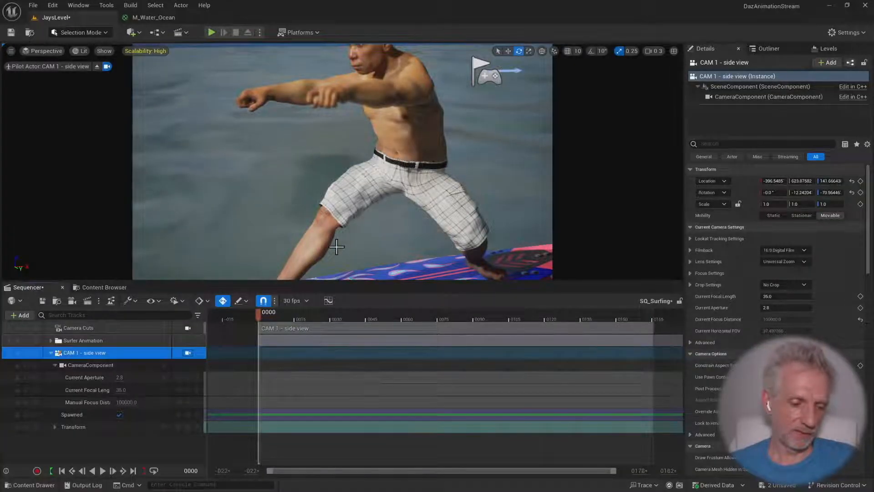
Pull CAM 1 - side view back until the whole surfer and surfboard are in frame, and collapse its tracks
right_drag(336, 244, 339, 235)
key(s)
key(s)
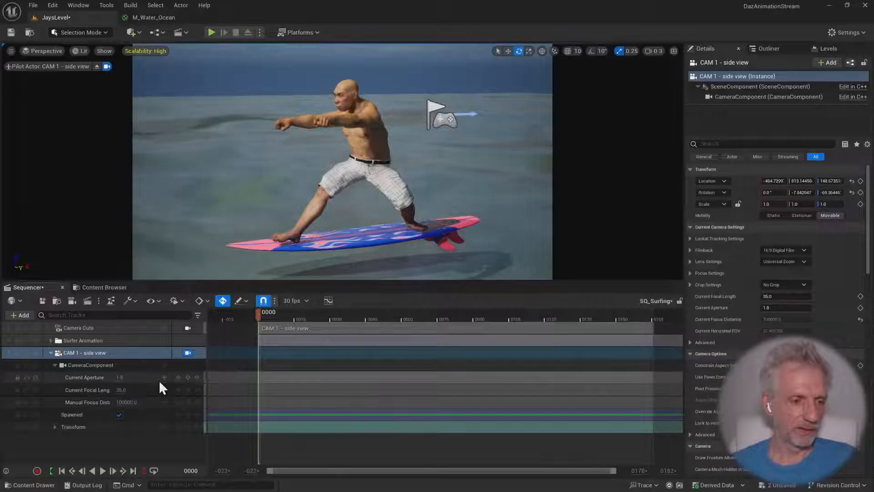
click(55, 365)
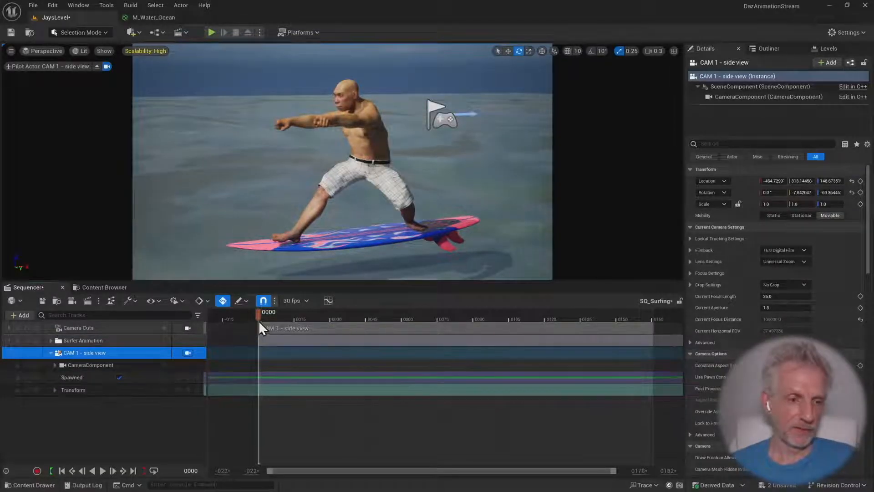
mouse_move(258, 315)
mouse_down()
mouse_move(592, 316)
mouse_move(247, 321)
mouse_move(596, 312)
mouse_move(251, 323)
mouse_up()
click(51, 353)
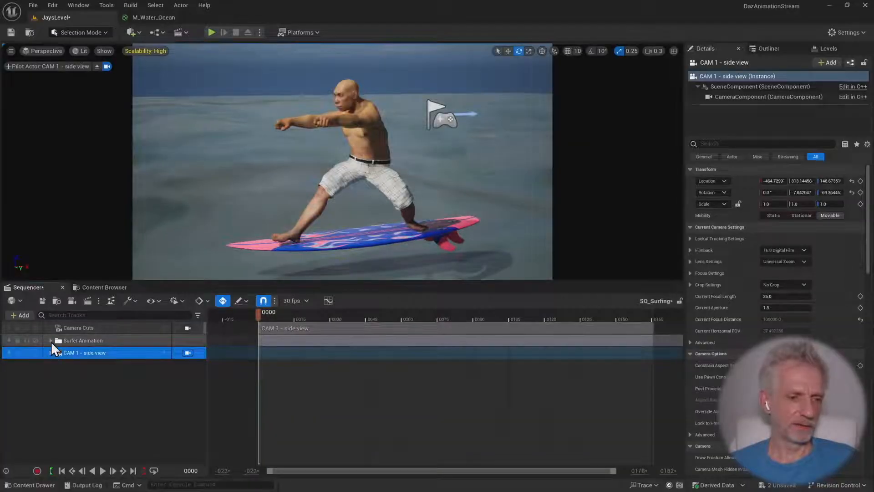
Examine the tracks in the Surfer Animation folder and the extent of the camera cut on the timeline
click(51, 340)
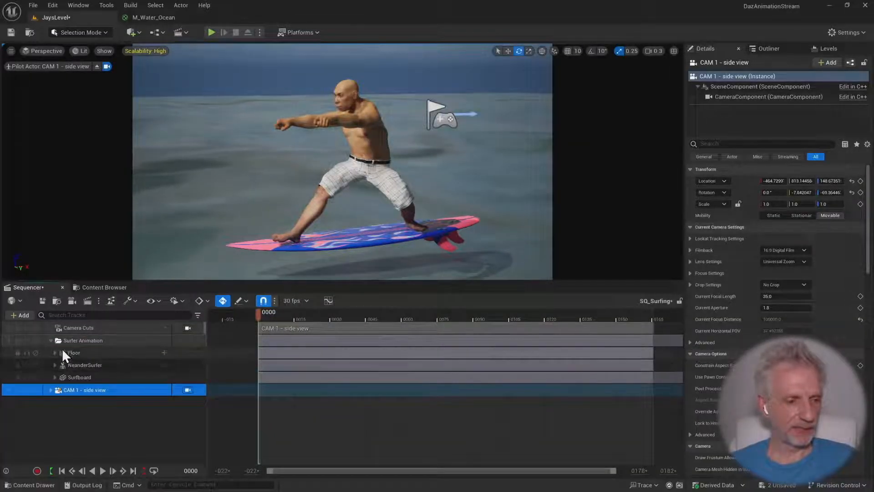
click(51, 340)
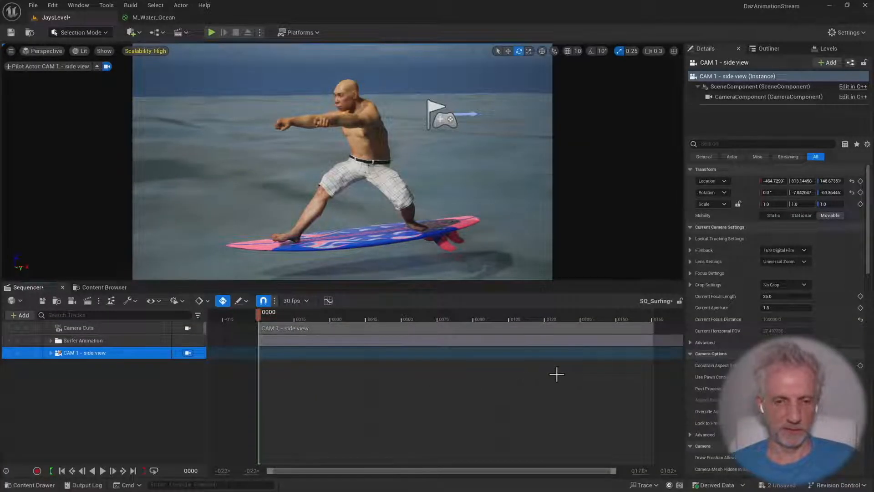
click(51, 340)
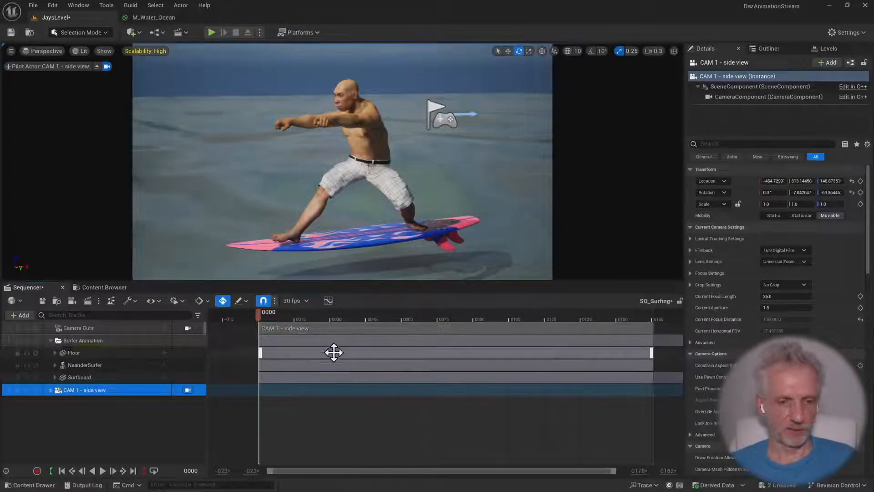
click(95, 356)
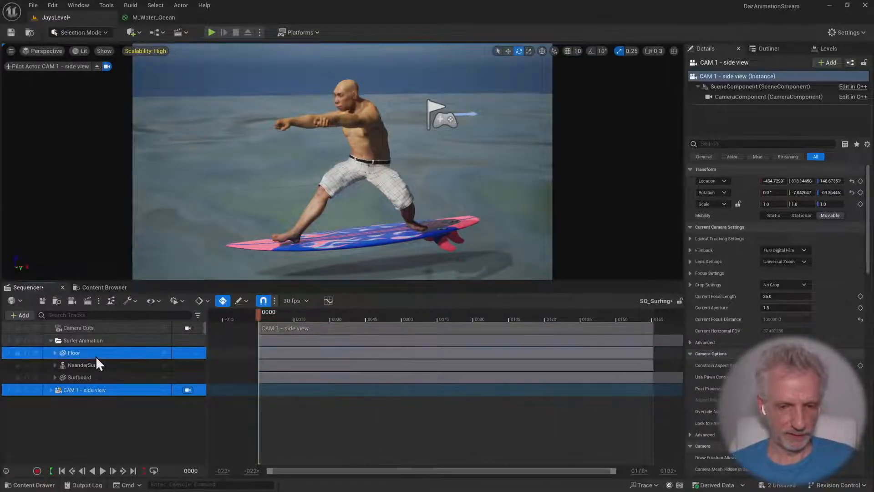
click(51, 340)
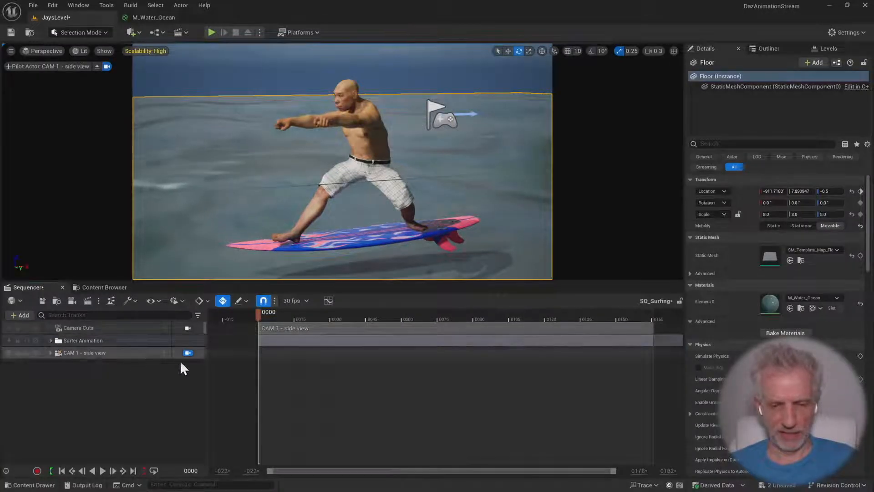
ctrl+scroll(492, 385, down, 5)
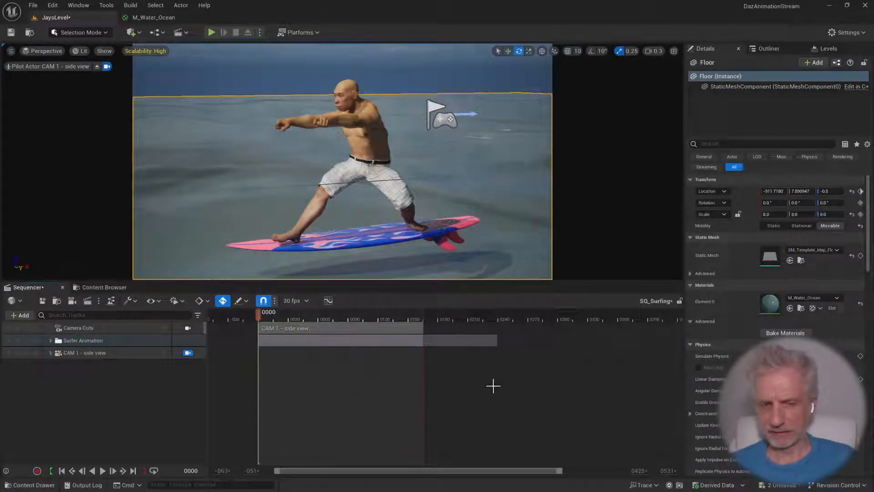
ctrl+scroll(493, 385, up, 3)
key(Up)
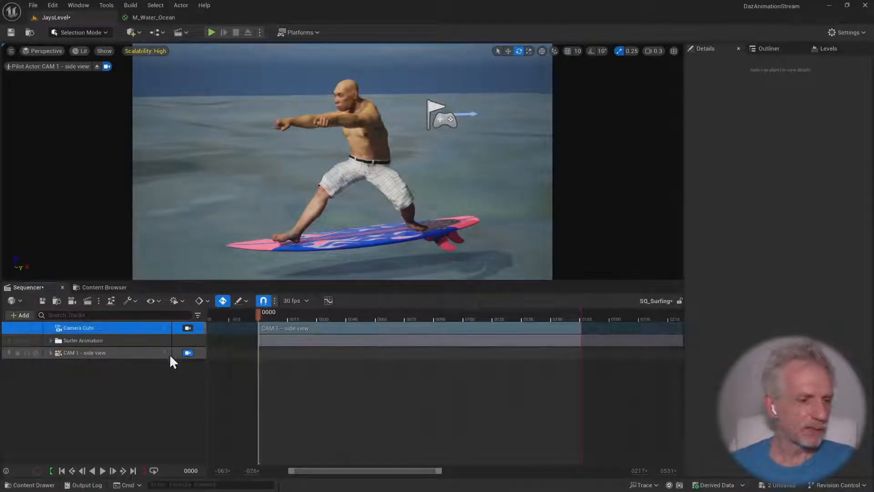
Keyframe the Transform of CAM 1 - side view at frame 0 and advance the playhead to frame 81
click(51, 353)
drag(258, 313, 417, 319)
click(188, 390)
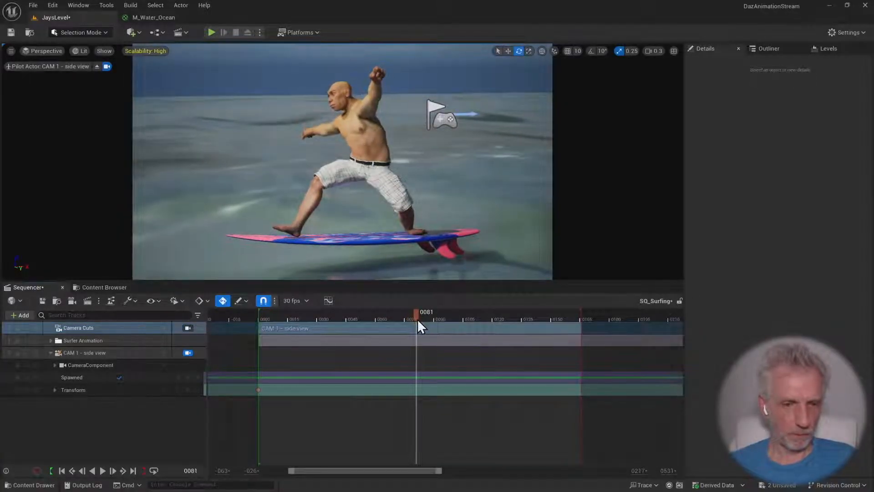
At frame 81, move and angle CAM 1 - side view closer to the surfer to keyframe a tighter shot
mouse_move(373, 245)
right_down()
mouse_move(363, 253)
mouse_move(374, 253)
right_up()
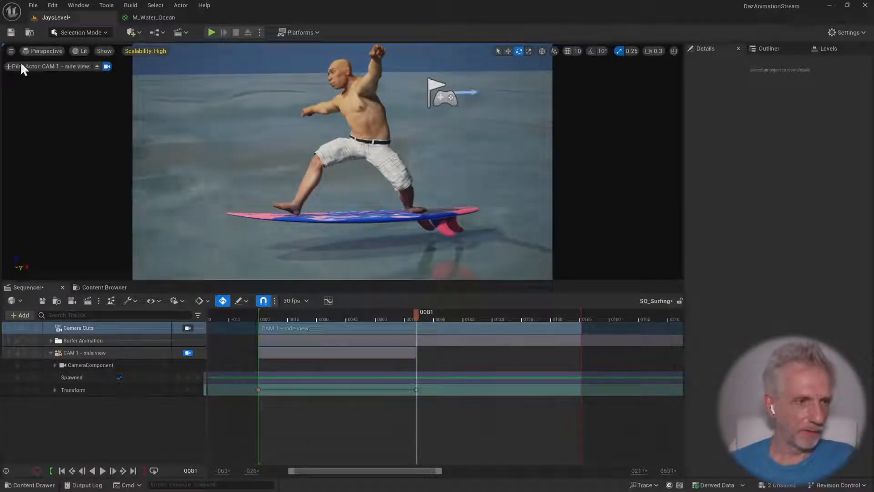
right_drag(300, 124, 307, 114)
key(w)
key(a)
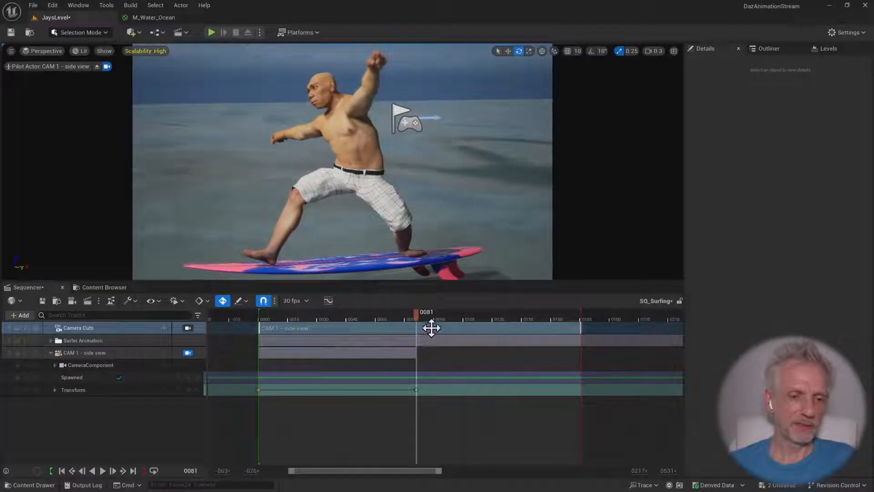
Go back to frame 0 and reposition CAM 1 - side view farther from the surfer to update its starting key
drag(418, 312, 241, 326)
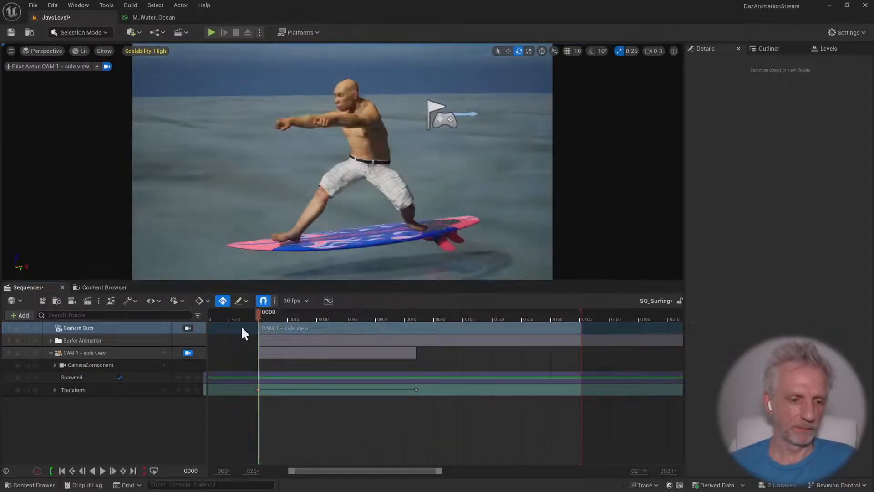
key(s)
right_drag(292, 182, 313, 181)
key(a)
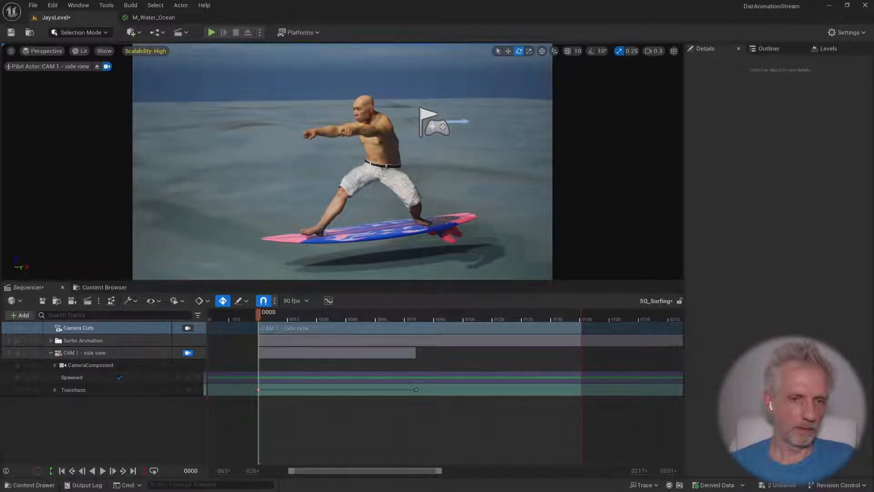
Move the second Transform key of CAM 1 - side view, with its close shot, to frame 93
drag(258, 314, 414, 313)
ctrl+click(114, 364)
click(154, 390)
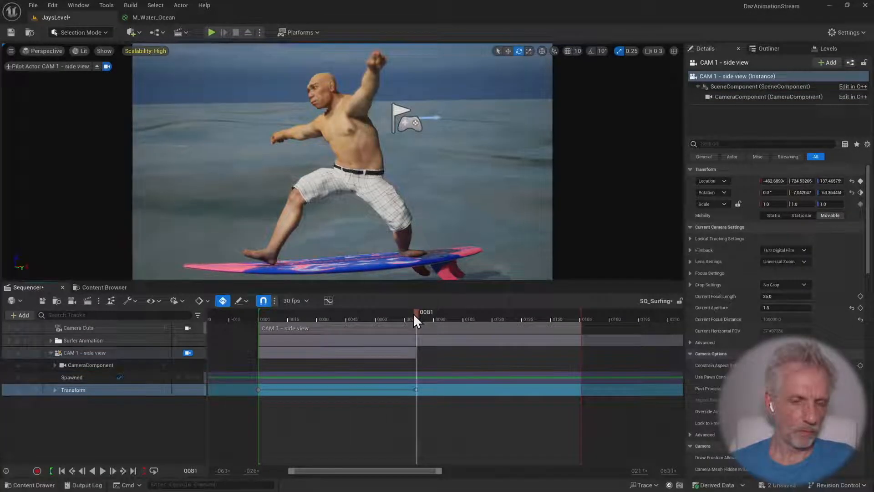
drag(417, 389, 440, 391)
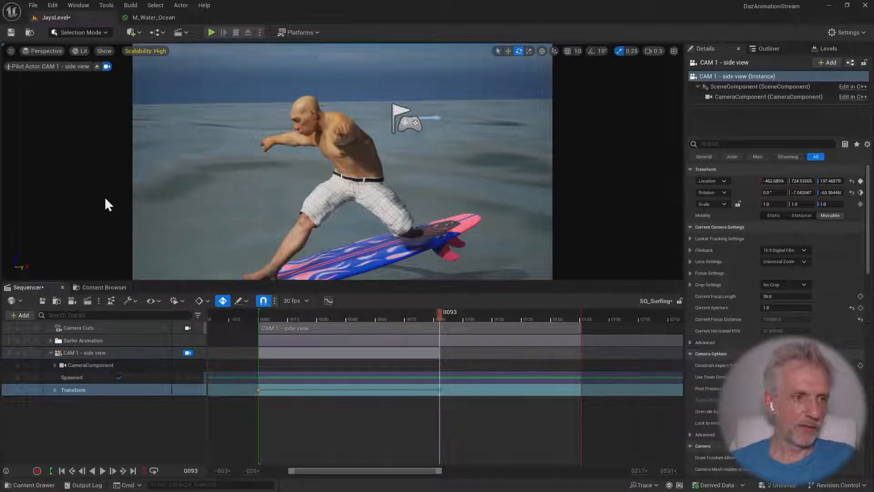
Stop piloting CAM 1 - side view and create a new cine camera from a viewpoint behind the surfer
click(95, 65)
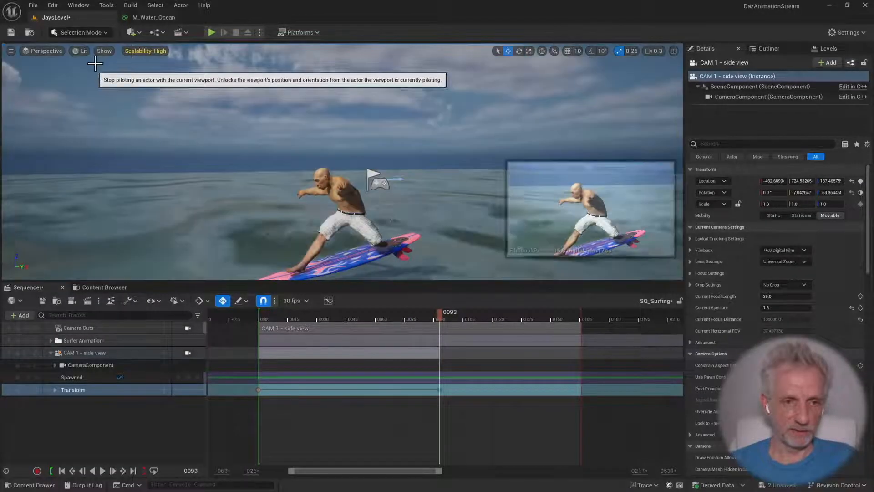
key(d)
right_drag(366, 231, 231, 278)
scroll(314, 264, up, 1)
key(d)
key(w)
key(s)
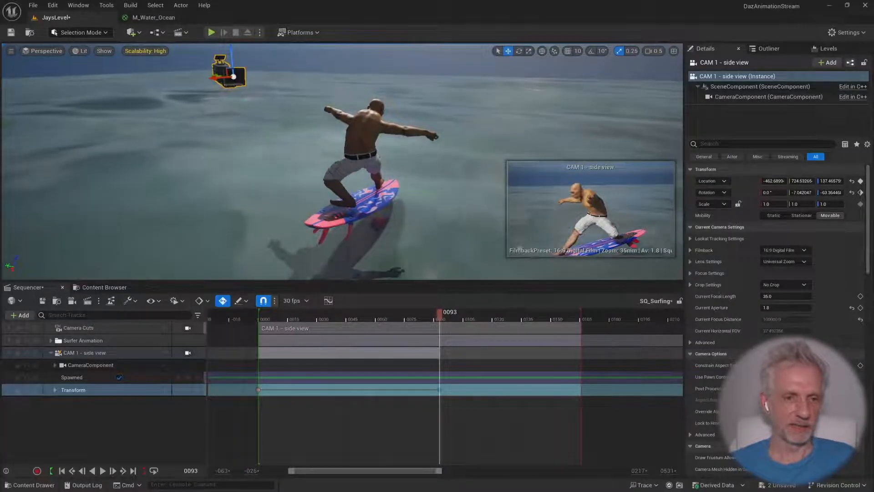
click(50, 353)
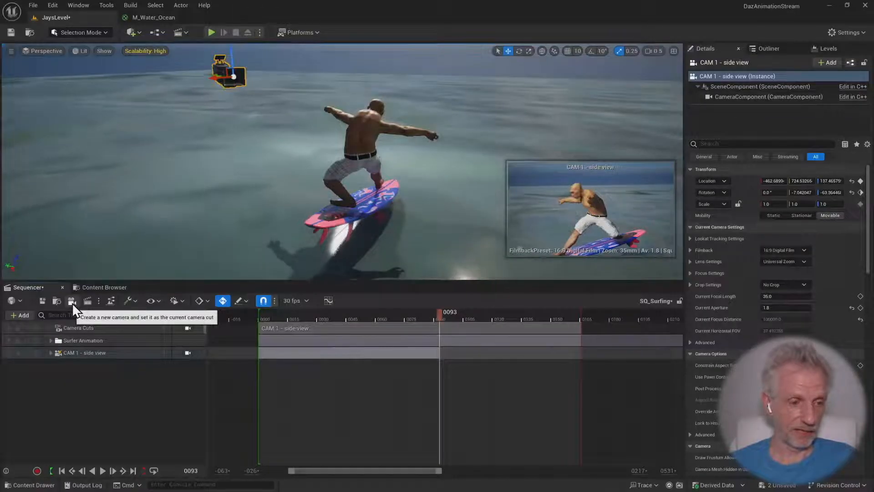
click(72, 302)
Rename the new cine camera track as CAM 2 - rear view
double_click(88, 364)
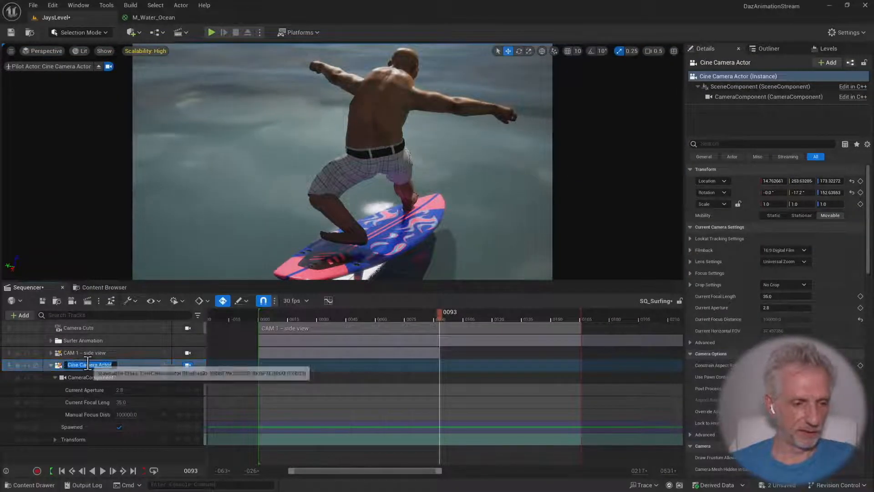
text(CAM 2 -)
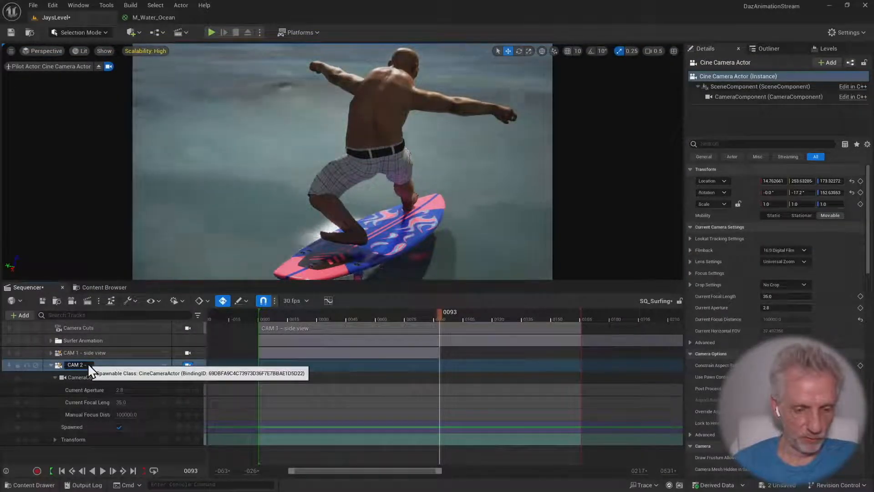
text( rear view)
key(Return)
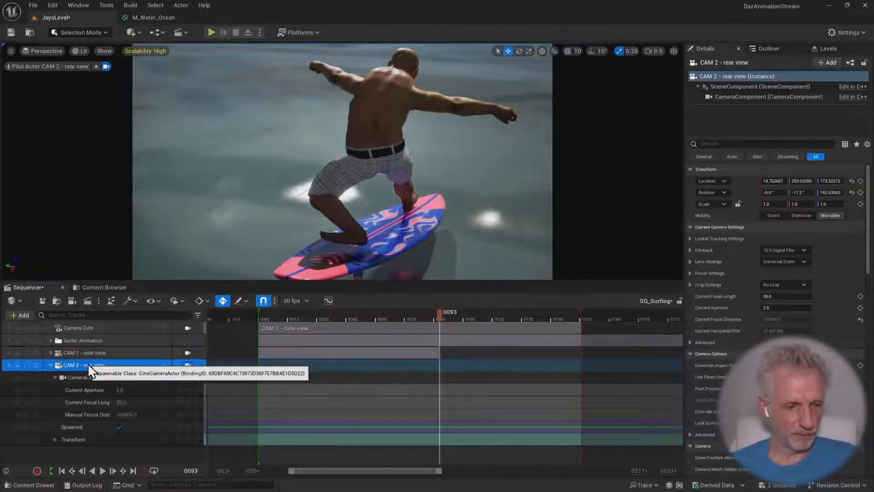
Pull CAM 2 - rear view back and raise it to frame the whole surfer and board from behind
right_drag(278, 244, 283, 229)
key(s)
key(e)
key(q)
key(s)
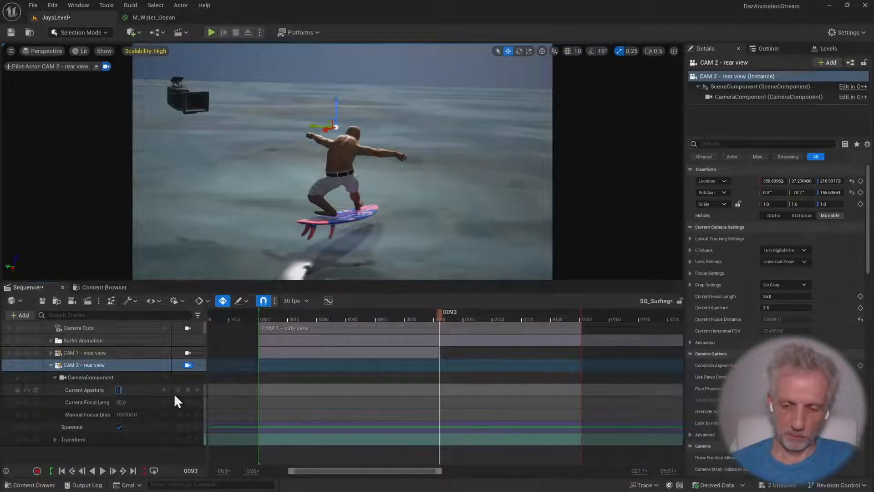
Set the Current Aperture of CAM 2 - rear view to 1.8 and keyframe its Transform at frame 93
text(1.8)
key(Return)
click(54, 377)
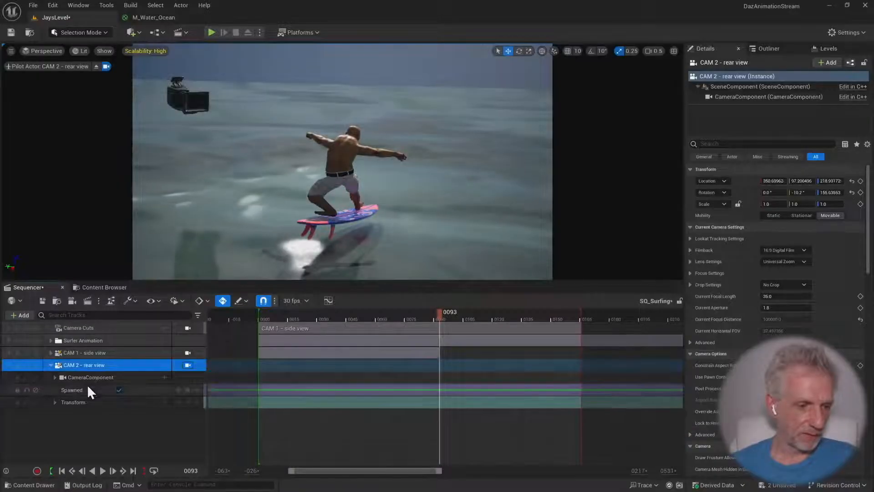
click(187, 402)
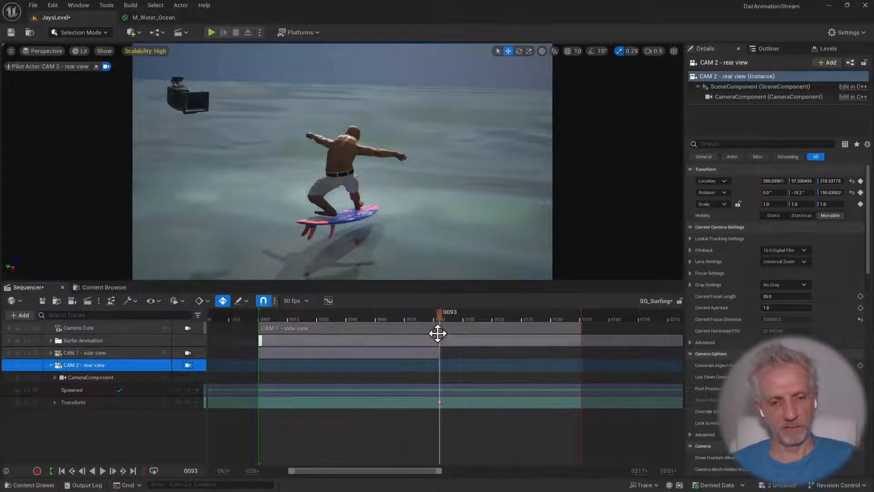
At the end of the sequence, move CAM 2 - rear view closer to the surfer to keyframe a tighter shot
drag(441, 321, 563, 319)
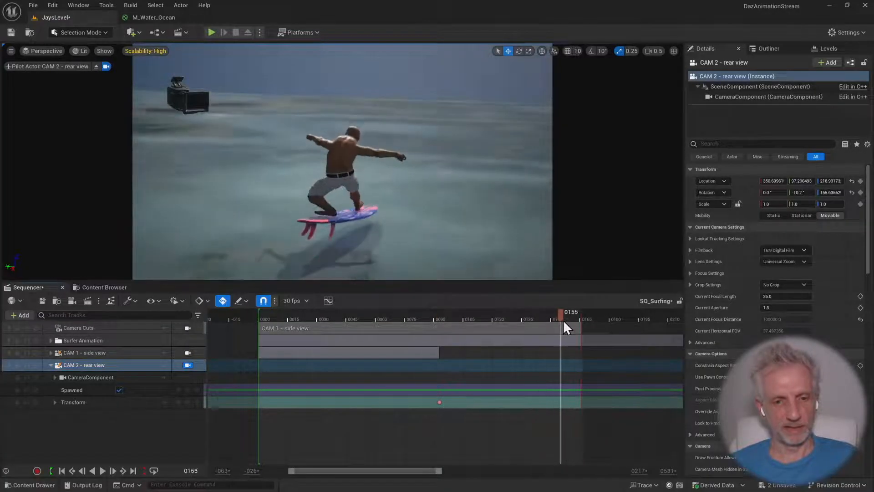
key(w)
mouse_move(446, 200)
right_down()
mouse_move(446, 187)
mouse_move(446, 201)
mouse_move(432, 196)
right_up()
key(w)
key(q)
key(e)
key(d)
key(d)
Return to frame 0 and compare the views through CAM 1, CAM 2 and the Camera Cuts track
drag(579, 315, 247, 318)
drag(320, 321, 244, 339)
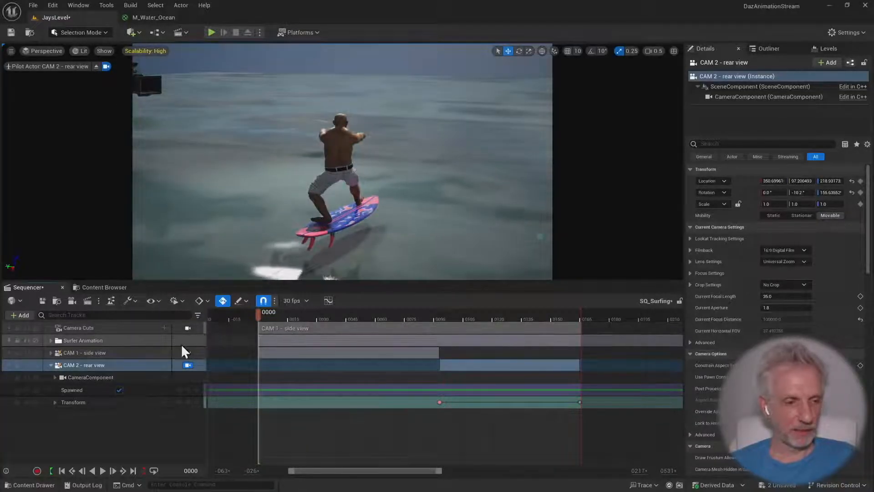
click(51, 365)
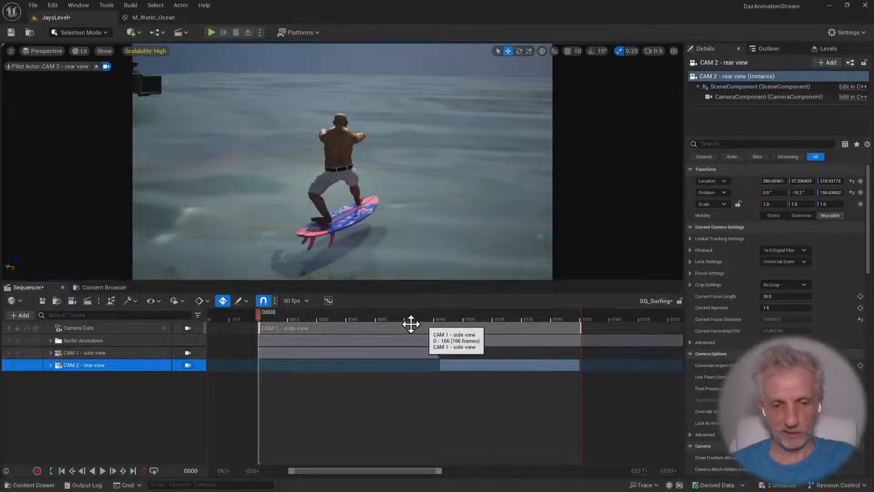
click(185, 327)
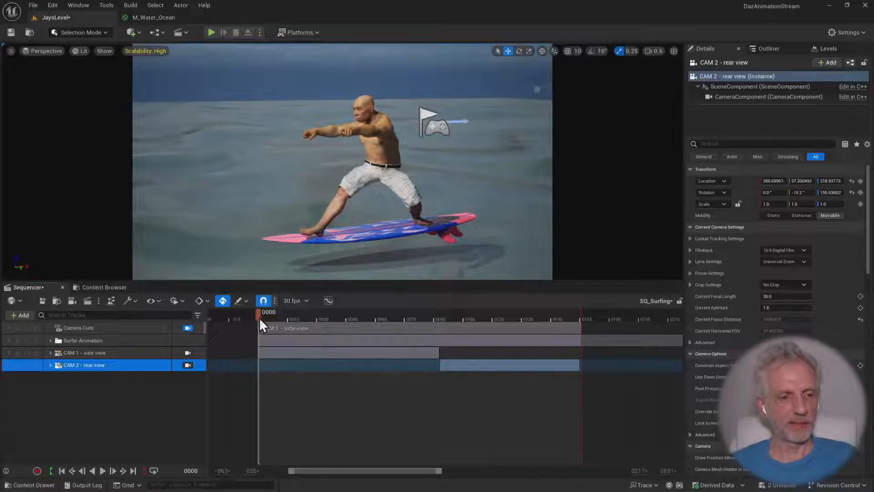
click(188, 353)
click(187, 366)
click(189, 354)
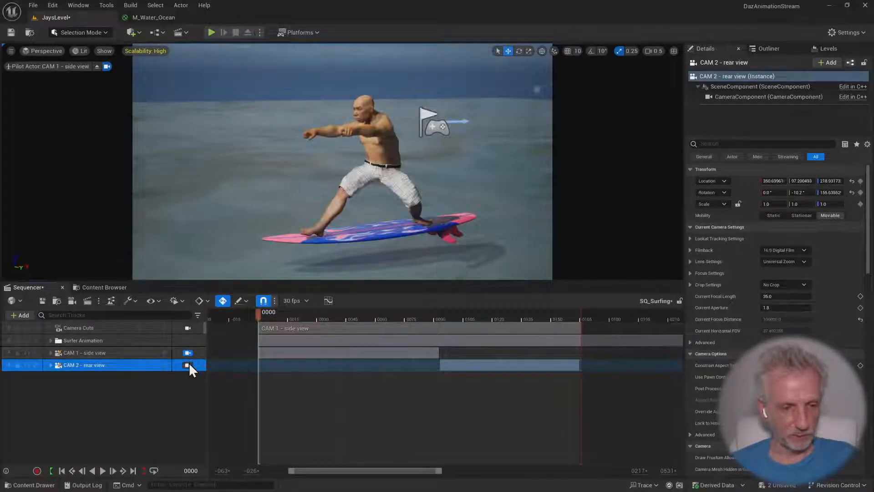
click(188, 329)
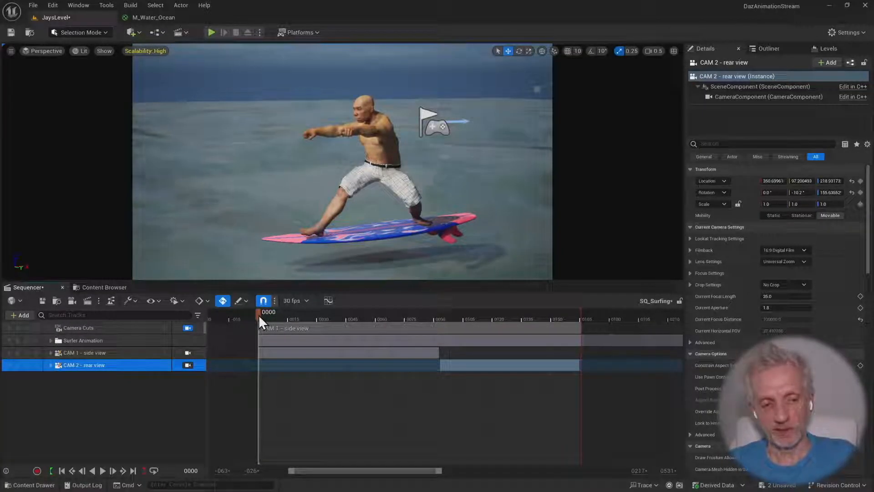
Split the camera cut section at frame 91 and assign CAM 2 - rear view to the second part
drag(259, 315, 438, 315)
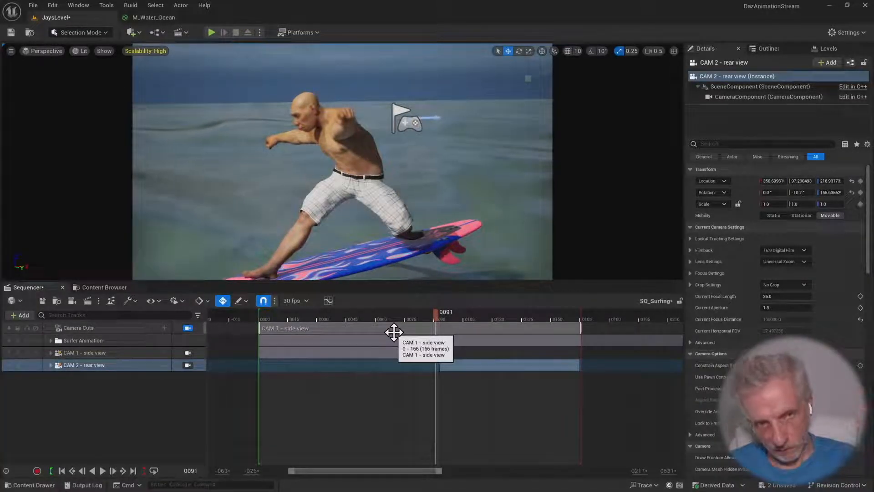
right_click(436, 327)
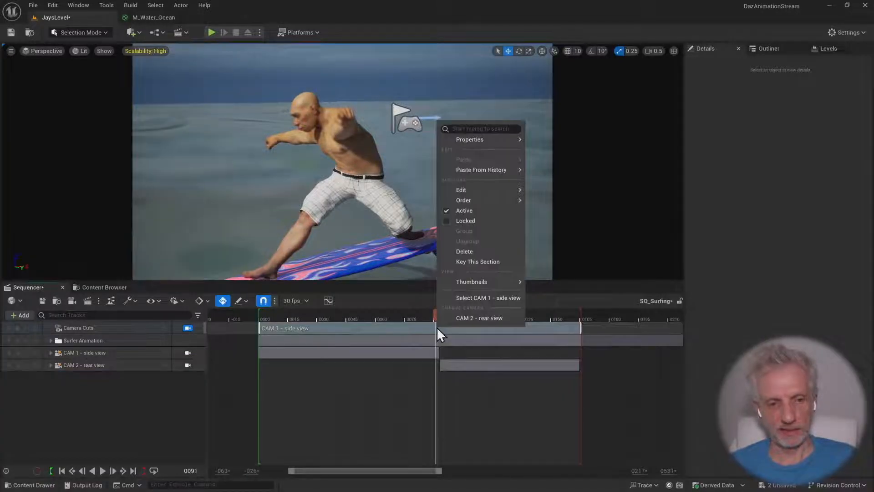
mouse_move(490, 189)
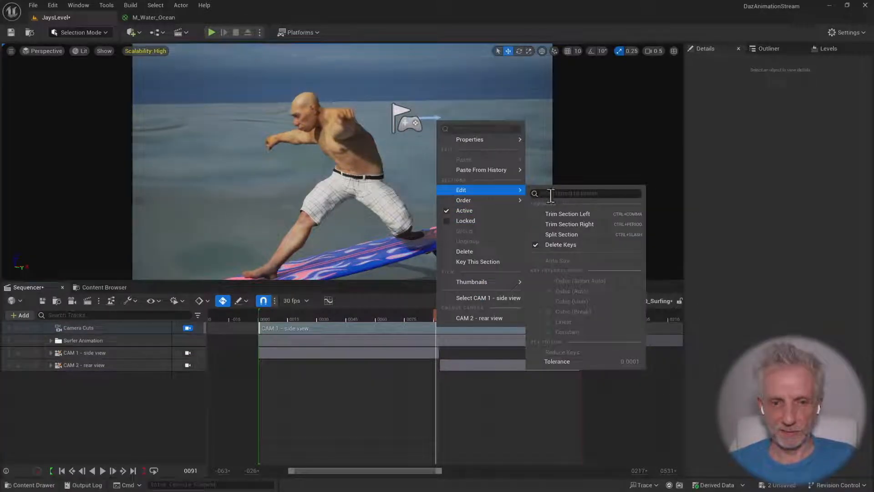
click(578, 234)
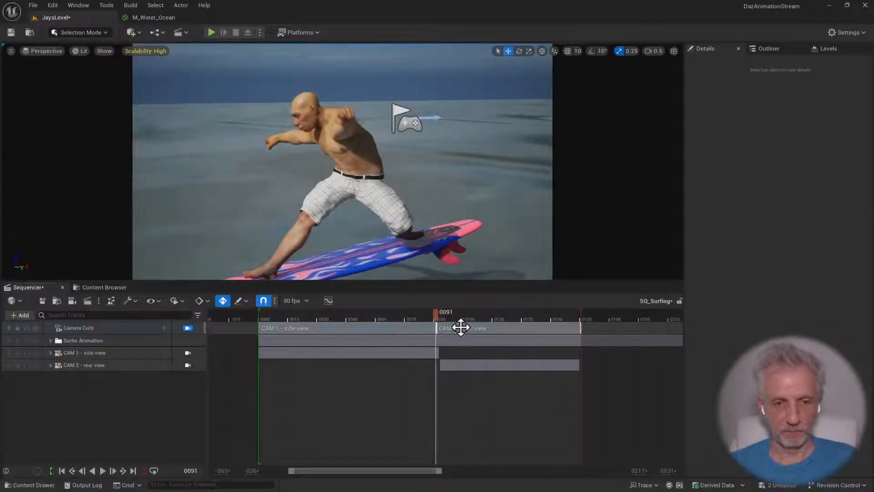
drag(434, 315, 472, 318)
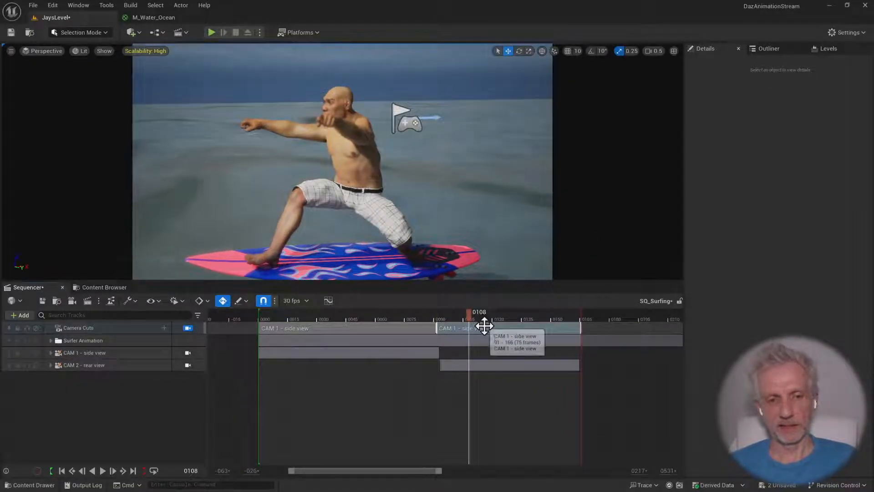
right_click(484, 326)
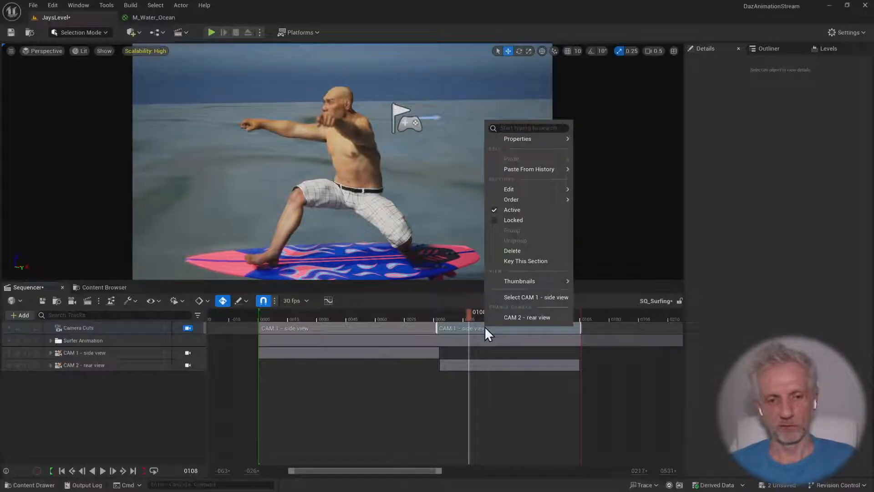
click(551, 316)
Play the sequence across the cut to check the switch from the side camera to the rear camera
drag(469, 315, 395, 314)
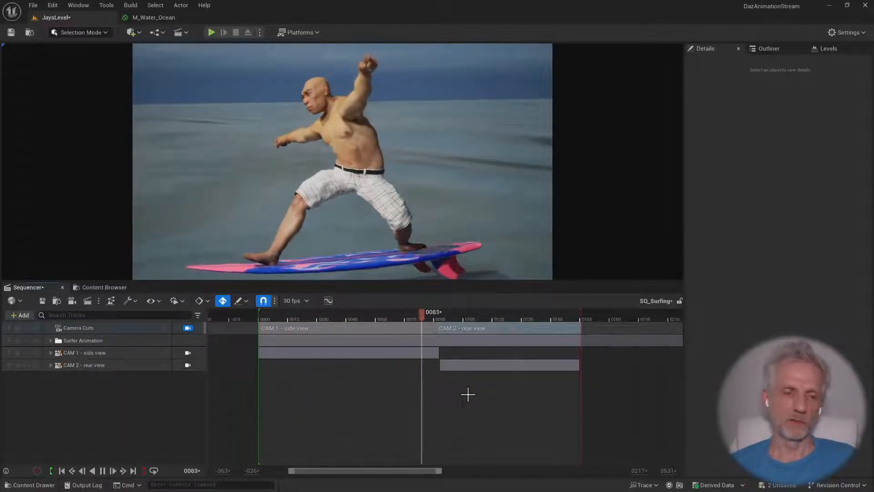
key(space)
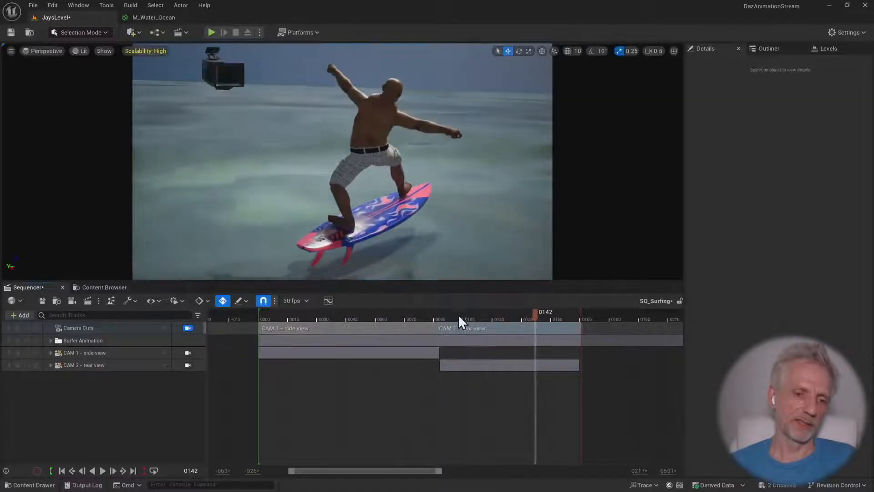
click(420, 313)
Extend both ends of the CAM 1 - side view and CAM 2 - rear view track ranges beyond their camera cuts
click(437, 352)
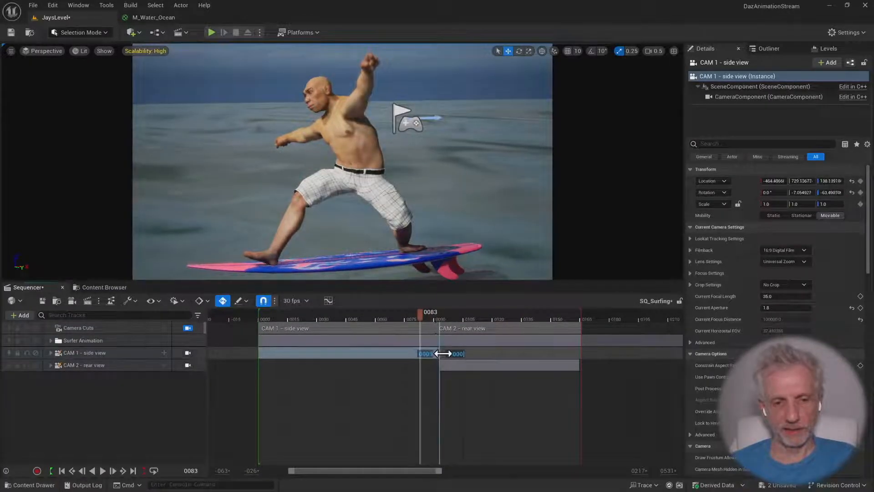
drag(442, 353, 455, 353)
drag(419, 312, 381, 316)
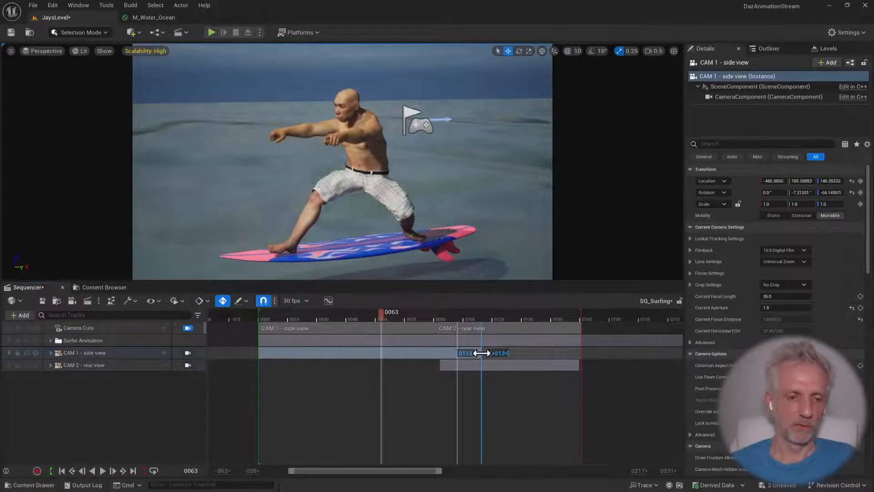
drag(260, 354, 236, 353)
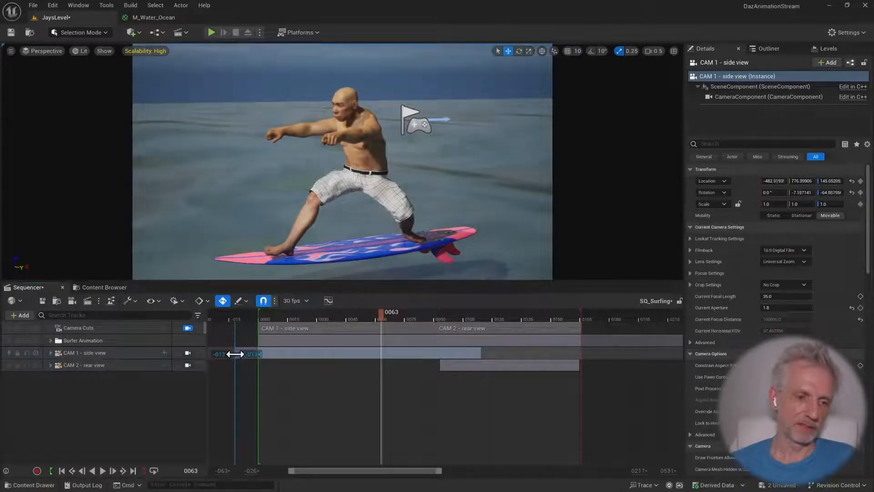
click(468, 367)
drag(441, 365, 406, 367)
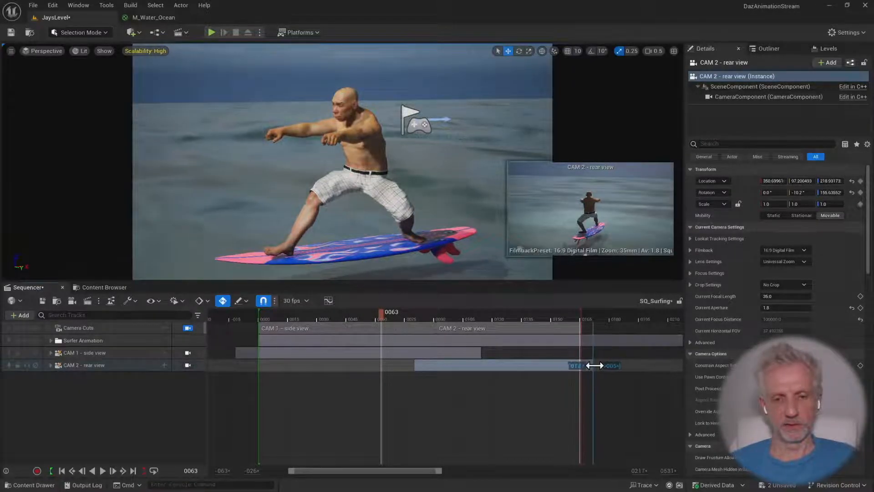
Play the two-camera sequence from frame 0 and bring the playhead back to the start
drag(385, 317, 255, 313)
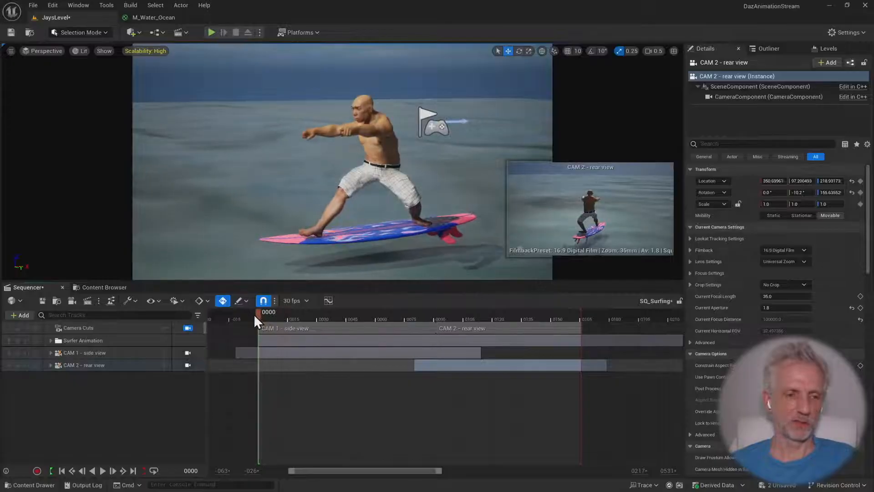
key(space)
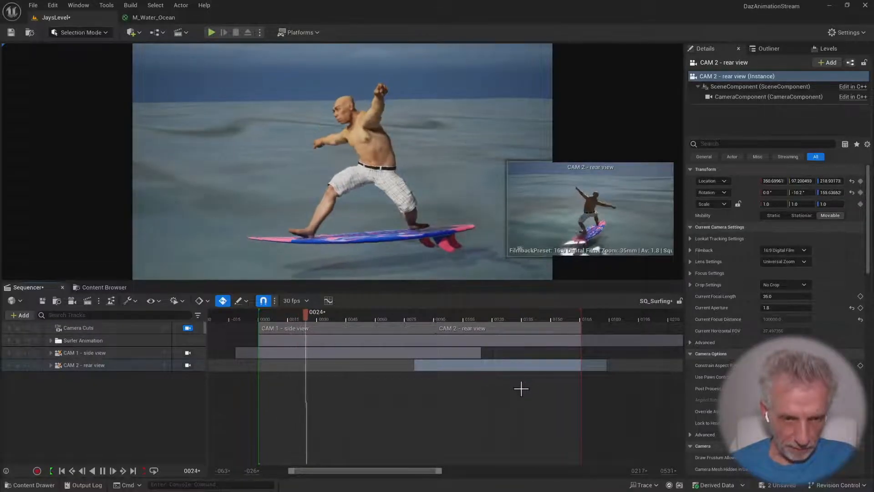
drag(339, 314, 234, 313)
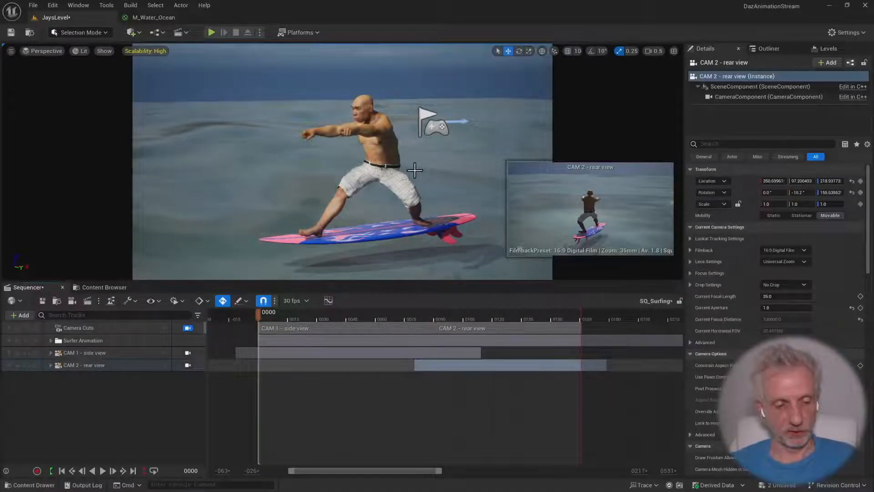
Select the Floor actor in the scene and rename it as Water
right_drag(415, 170, 395, 188)
scroll(418, 200, down, 1)
scroll(416, 200, up, 1)
click(402, 189)
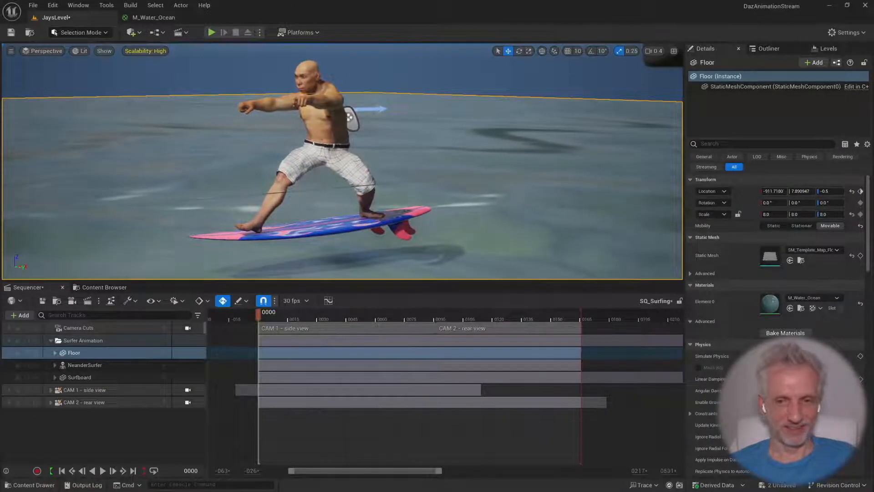
click(766, 48)
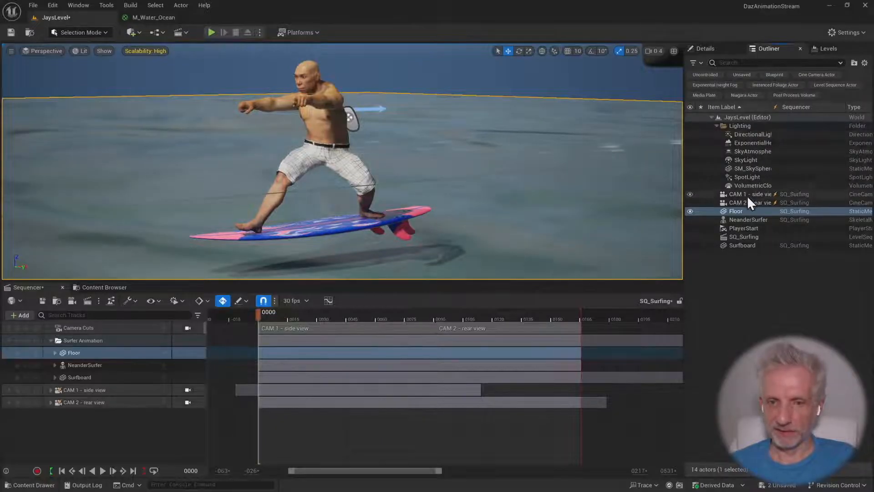
click(741, 211)
text(Wa)
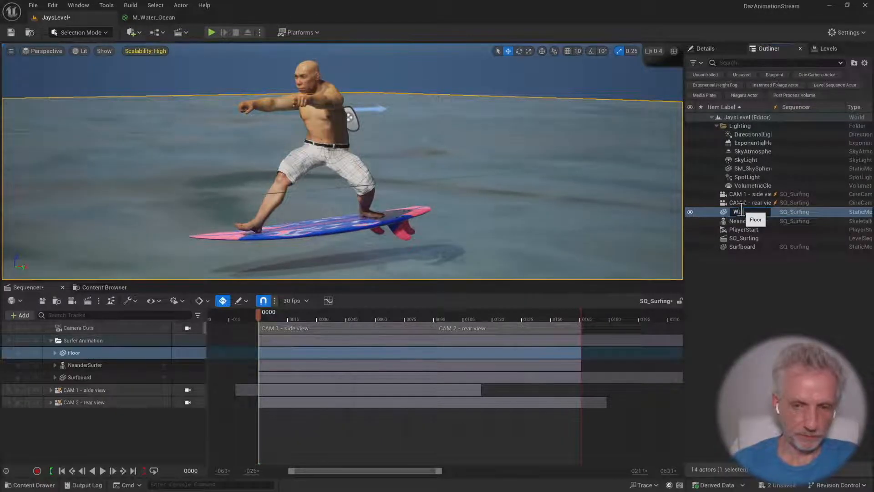
text(ter)
key(Return)
Raise the Water plane at frame 0 to a Z location of about 18.09 so it sits closer beneath the surfboard
click(713, 50)
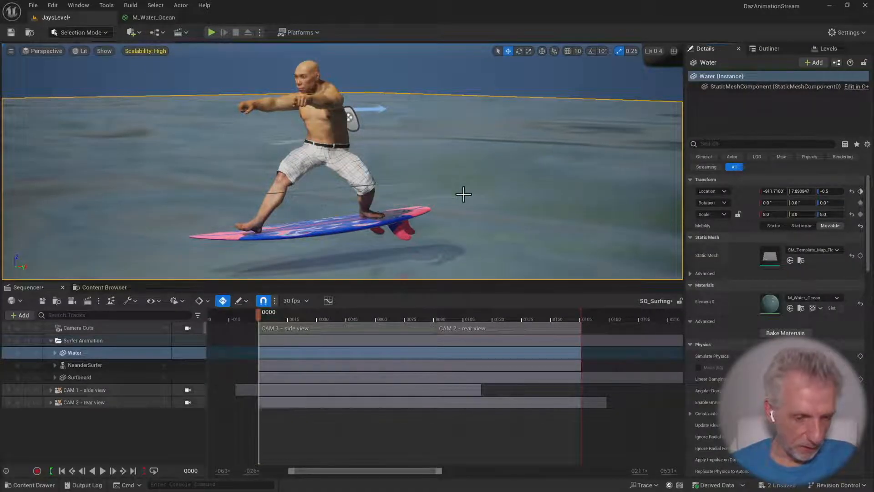
ctrl+drag(463, 205, 463, 197)
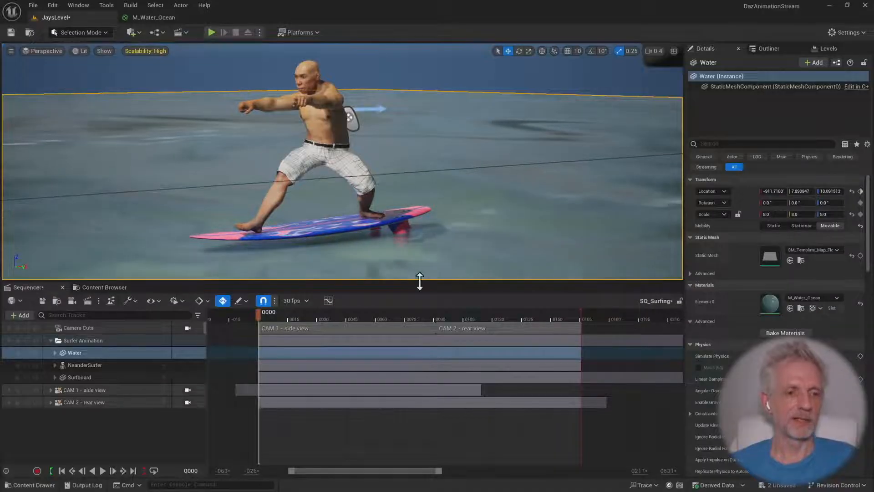
click(282, 313)
drag(282, 314, 243, 328)
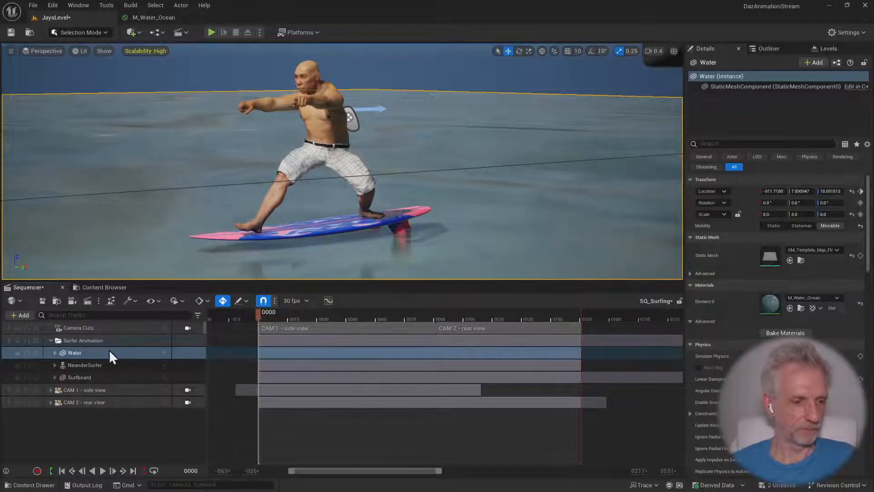
Expand the Water track and raise the plane's Z location at frame 166 as well, up to the surfboard's fins
click(54, 352)
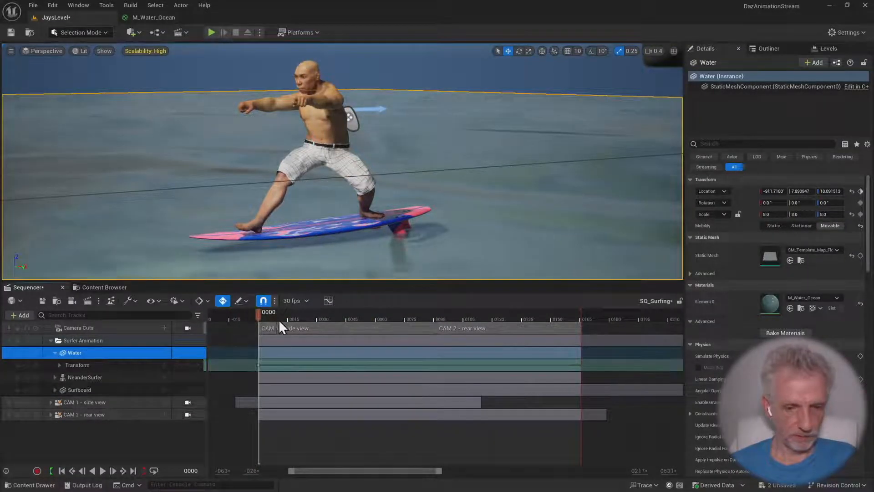
drag(258, 313, 585, 320)
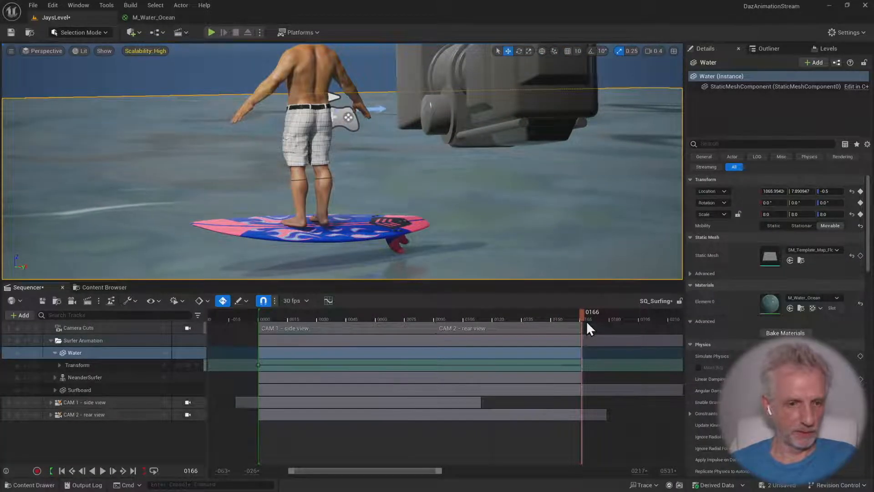
drag(830, 191, 841, 191)
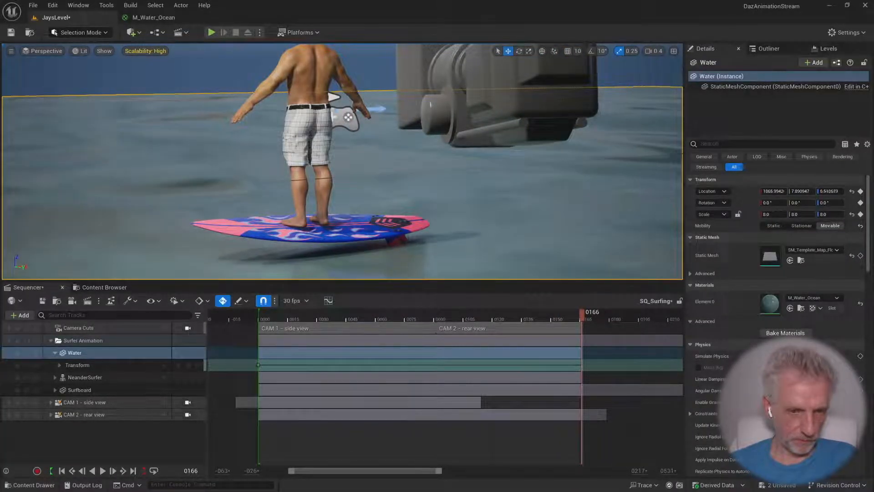
Play the sequence from frame 0 to check the raised water, return to the start and collapse the Surfer Animation folder
drag(574, 315, 251, 313)
key(space)
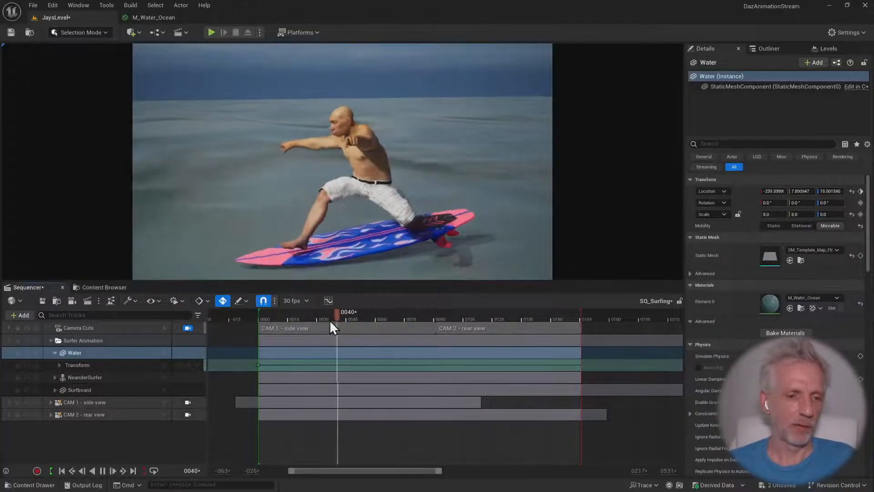
click(359, 315)
mouse_move(254, 320)
mouse_down()
mouse_move(592, 318)
mouse_move(248, 320)
mouse_up()
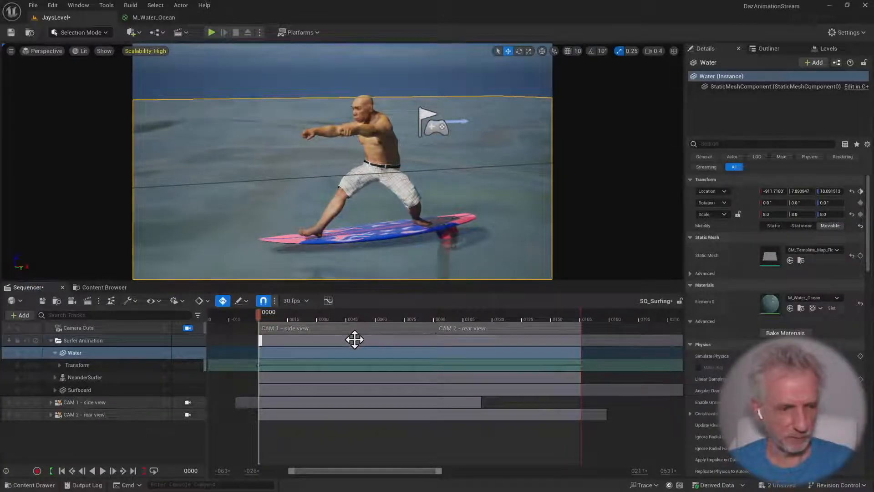
click(51, 340)
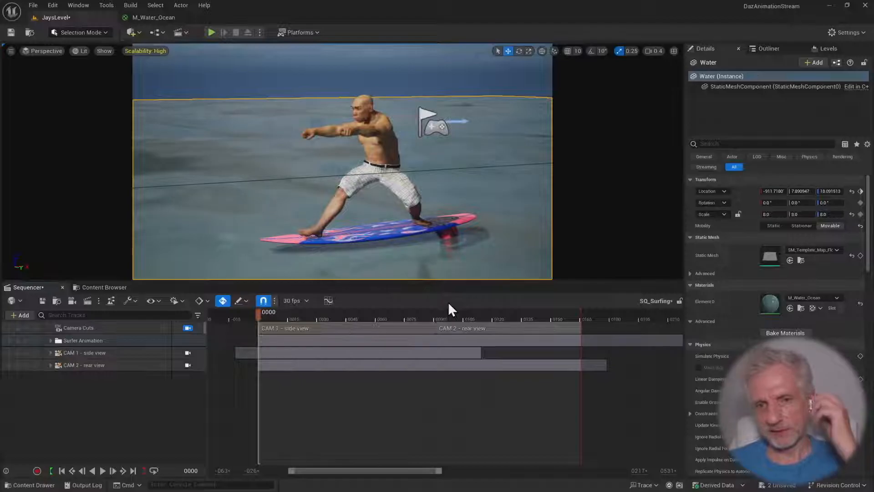
Select the CameraComponent of CAM 1 - side view and expand its aperture, focal length and focus distance tracks in the Sequencer
click(120, 355)
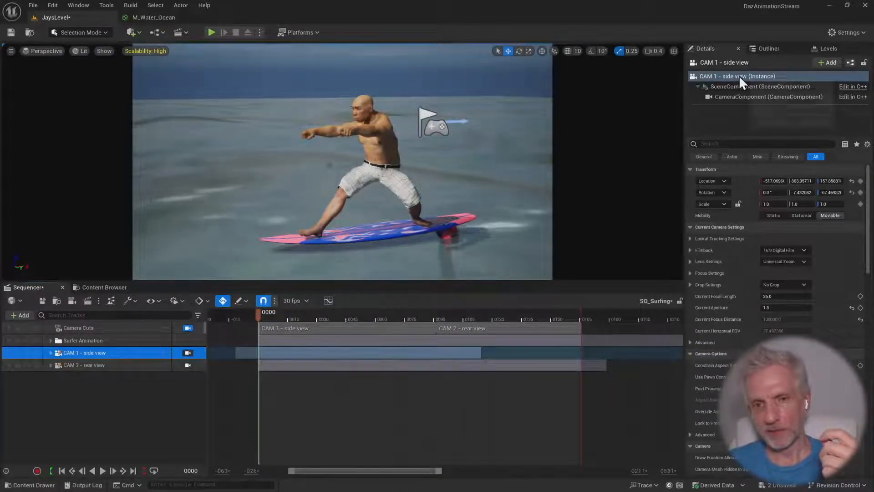
click(761, 96)
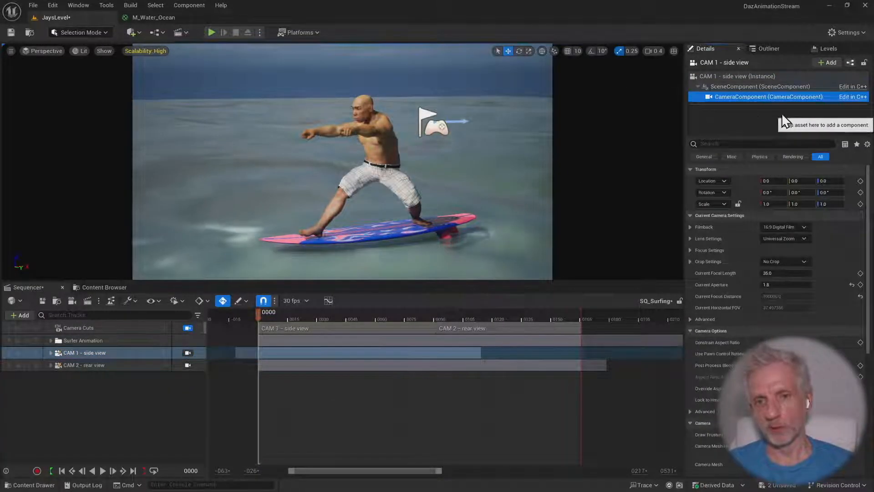
click(780, 86)
click(814, 98)
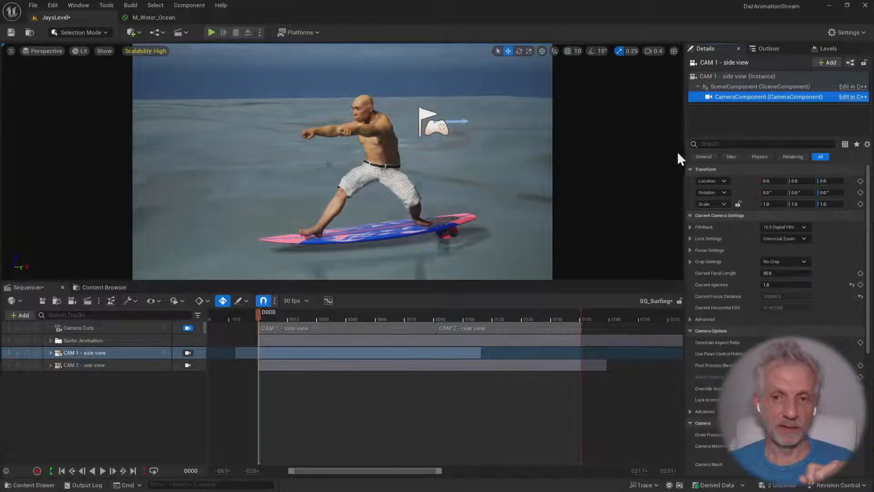
click(51, 352)
drag(137, 280, 134, 238)
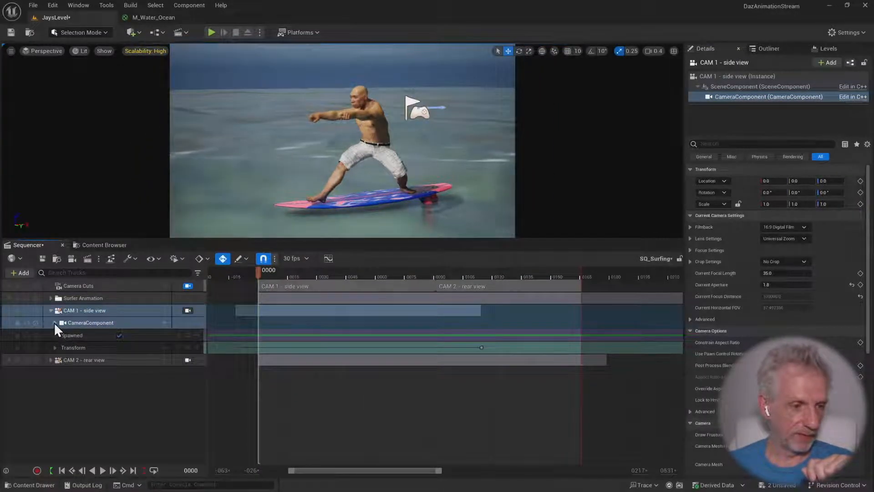
click(55, 323)
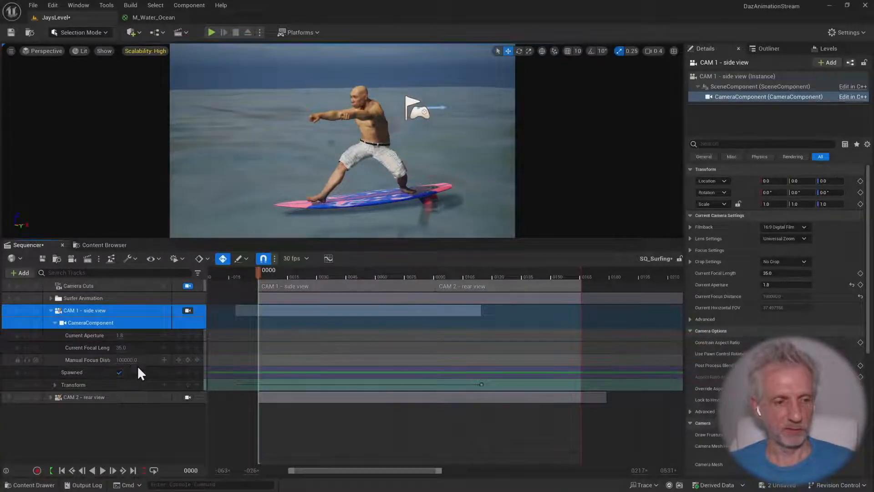
click(86, 322)
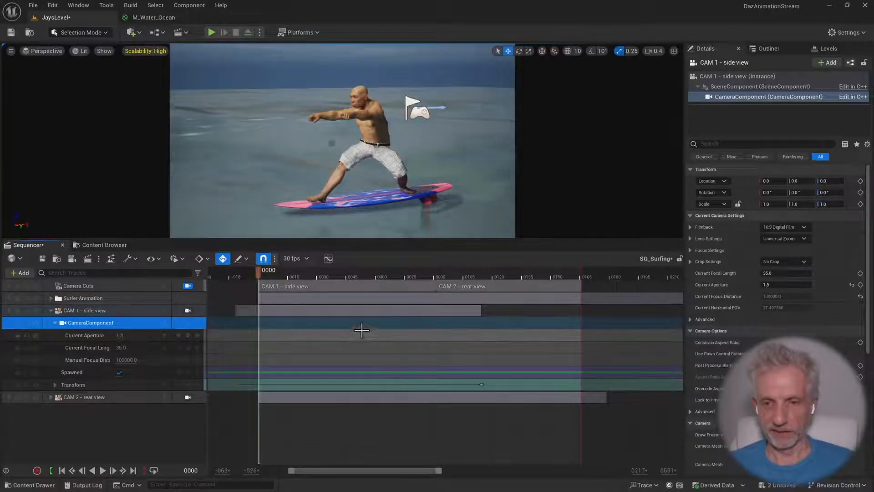
Set the focus method of CAM 1 - side view to Tracking with NeanderSurfer as the actor to track, and scrub to frame 72
click(690, 250)
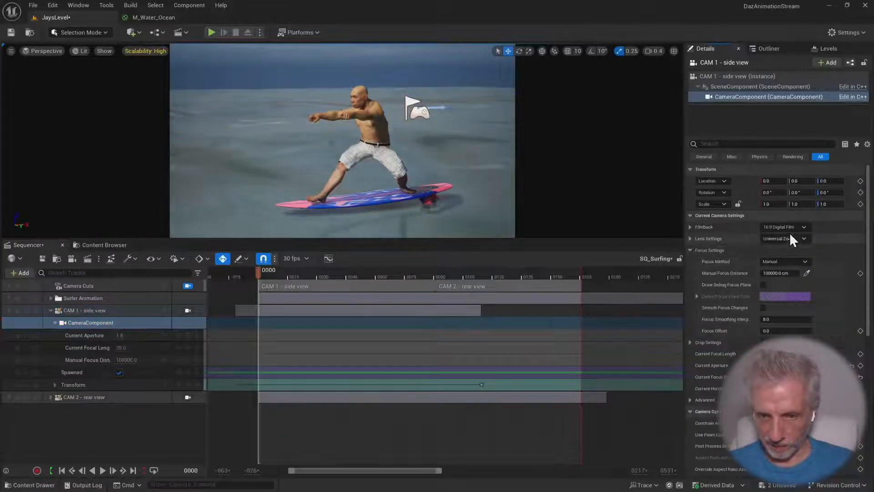
scroll(736, 293, down, 1)
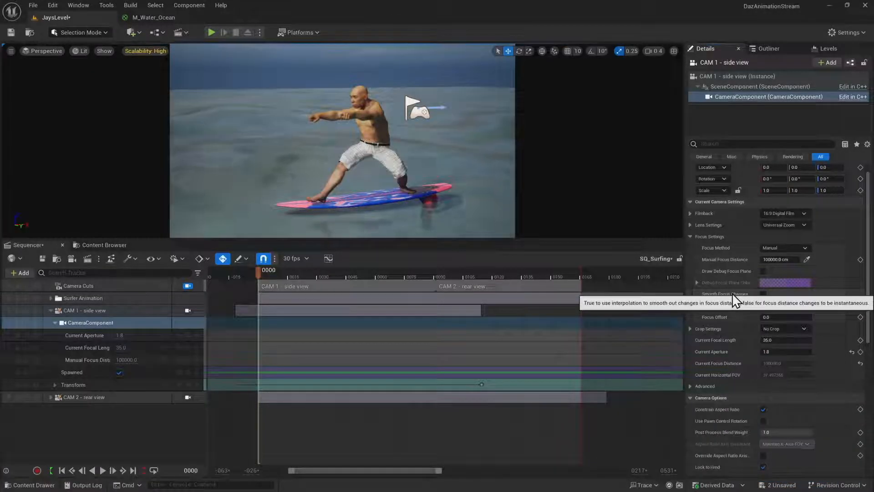
click(805, 247)
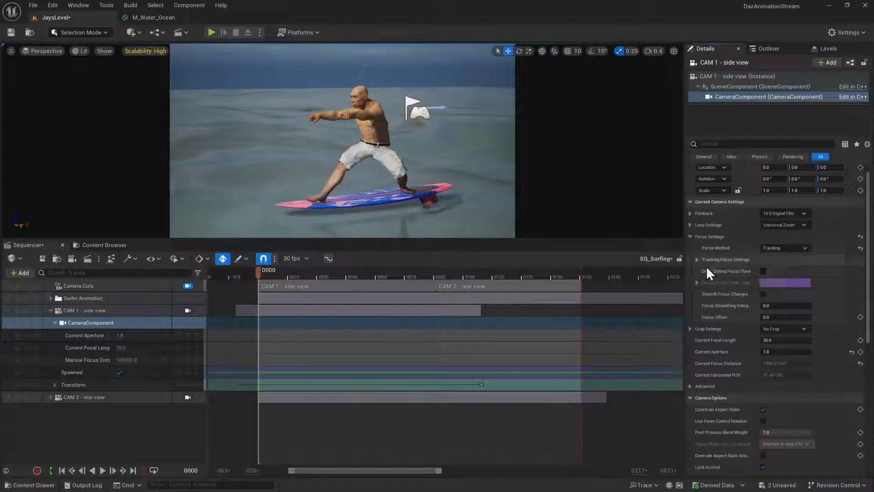
click(701, 260)
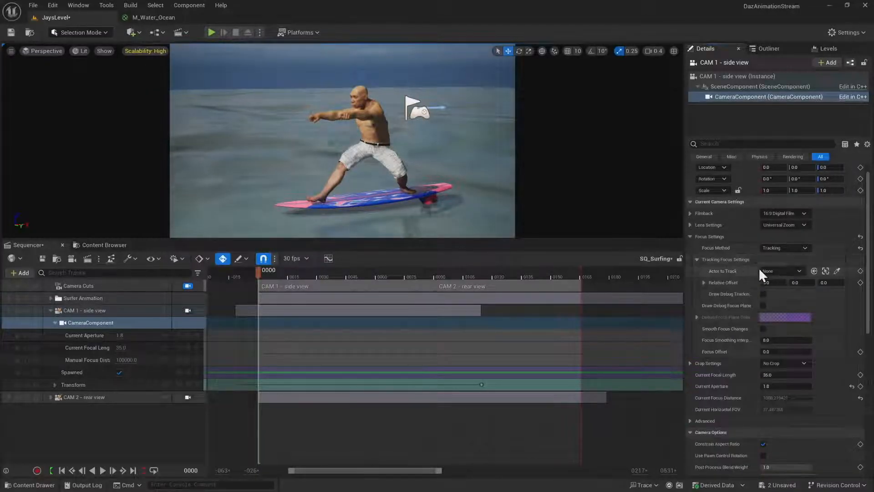
click(837, 272)
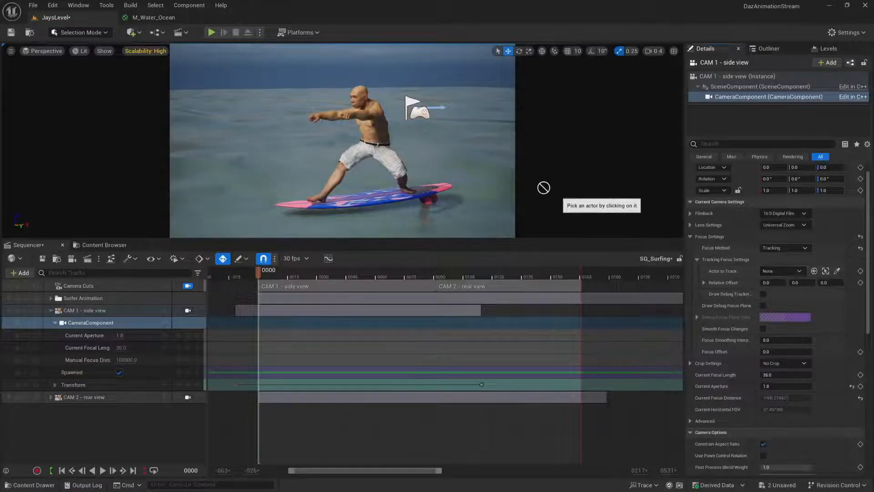
click(382, 123)
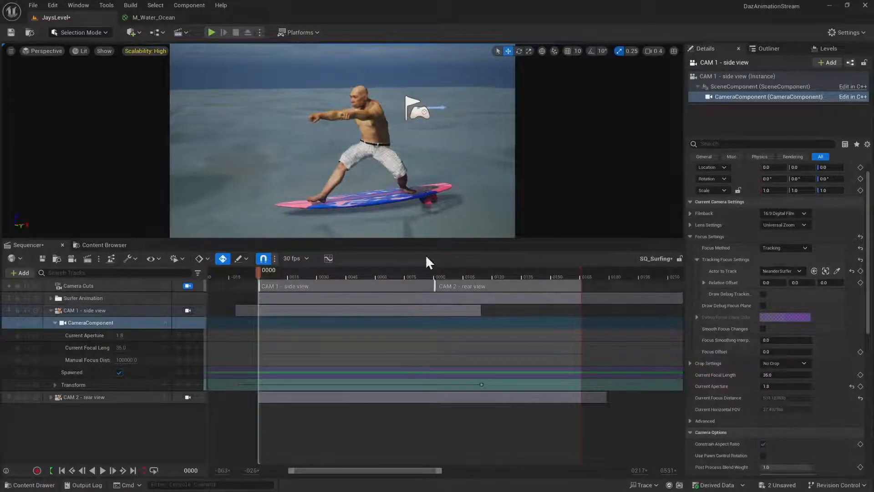
drag(259, 271, 400, 276)
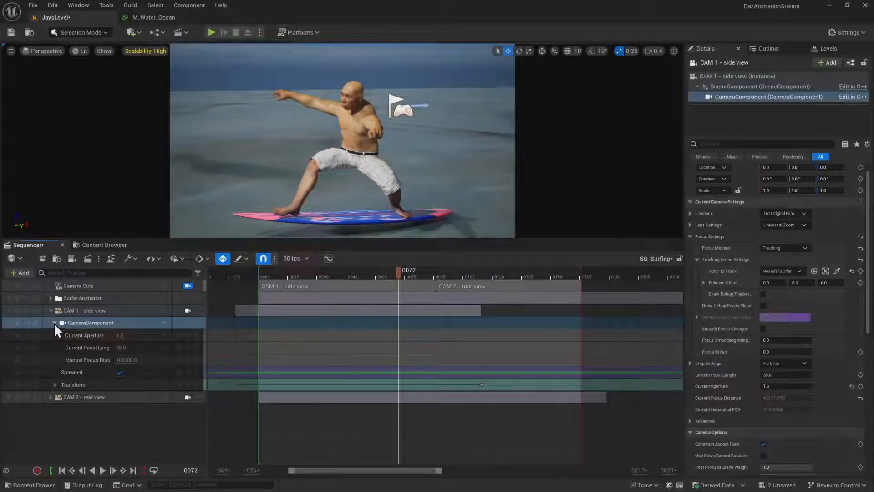
Set the focus method of CAM 2 - rear view to Tracking with NeanderSurfer as the tracked actor, and scrub the rear shot to frame 132
click(50, 397)
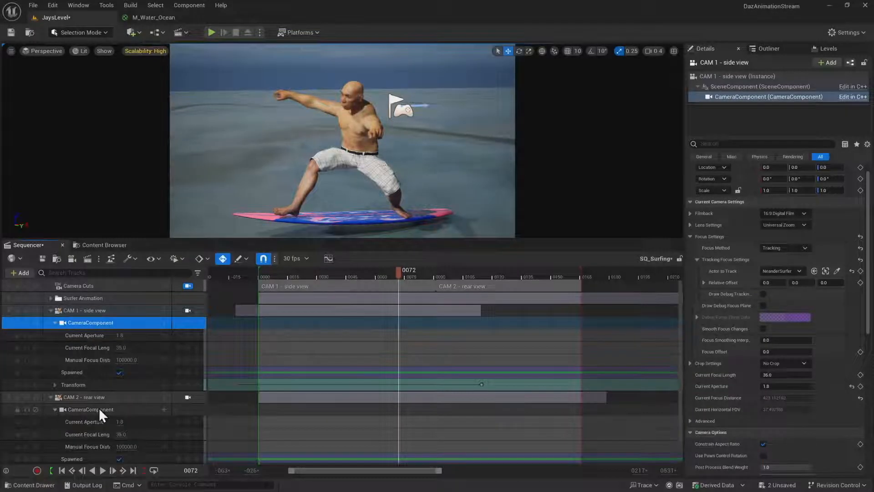
drag(400, 271, 485, 272)
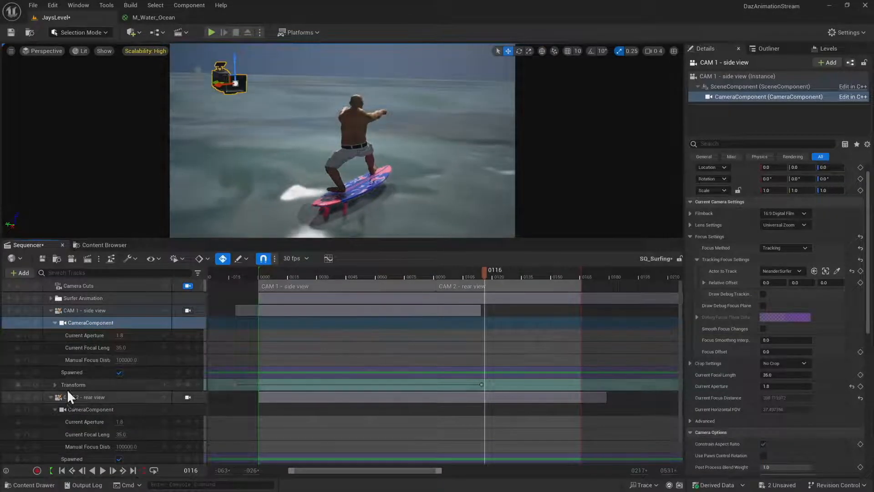
scroll(74, 422, down, 1)
click(83, 432)
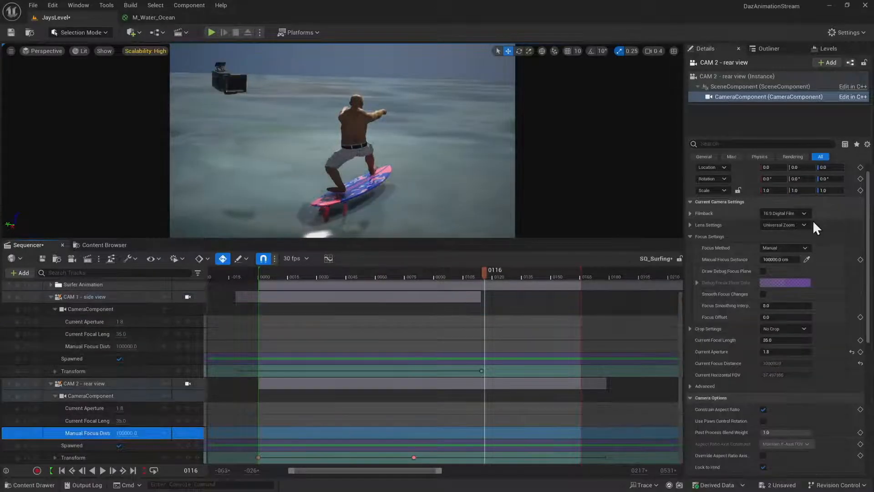
click(809, 247)
click(792, 274)
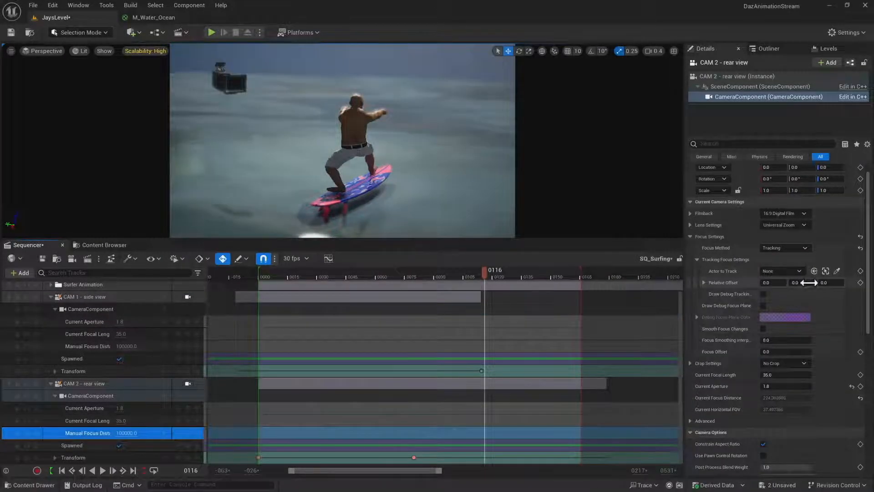
click(800, 271)
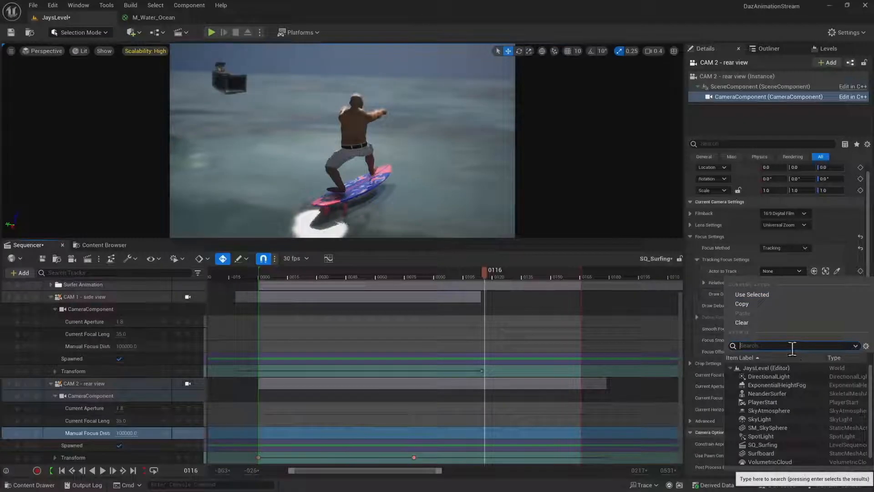
text(nea)
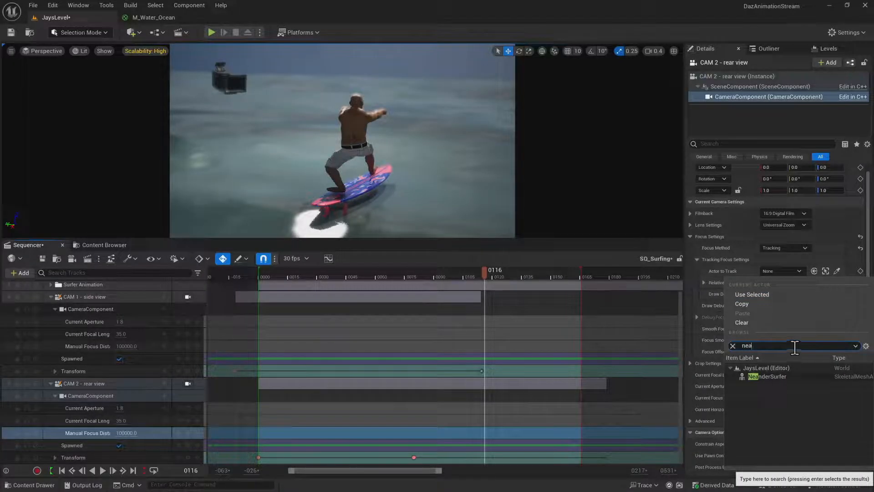
click(774, 376)
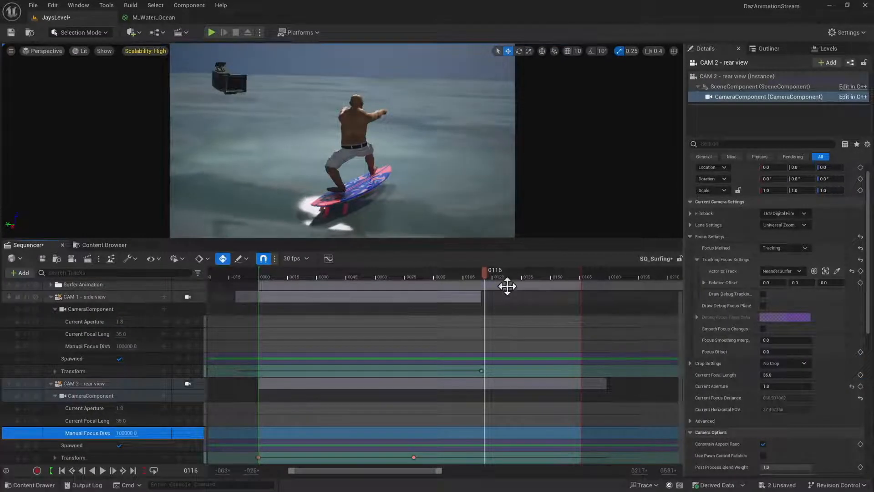
drag(484, 272, 517, 271)
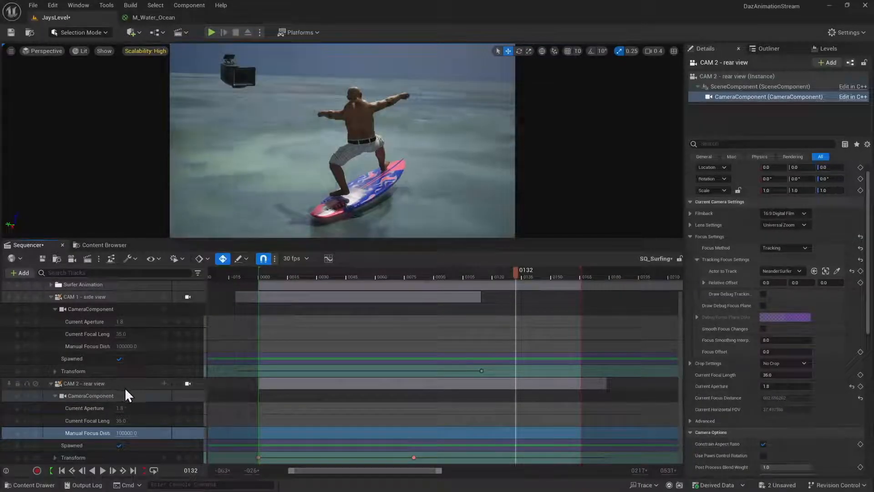
Set the Post Process Blend Weight to 0.0 for CAM 1 - side view and about 0.004 for CAM 2 - rear view, and scrub to frame 60
click(157, 297)
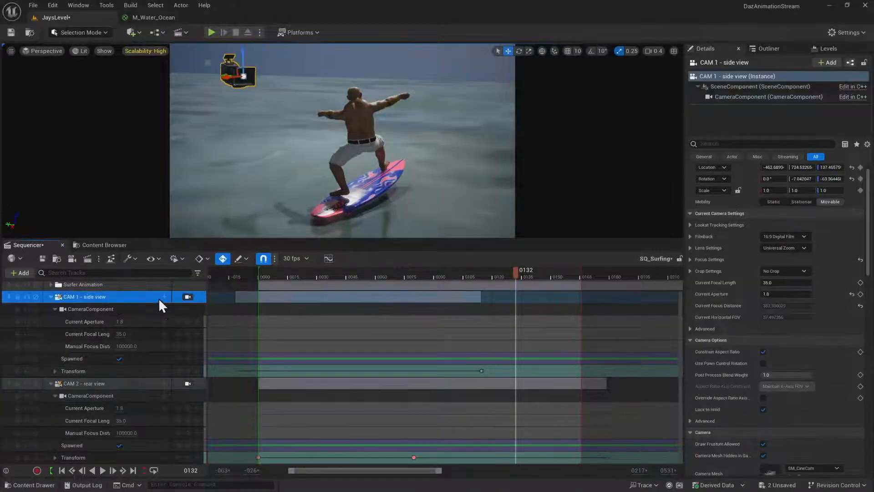
click(763, 143)
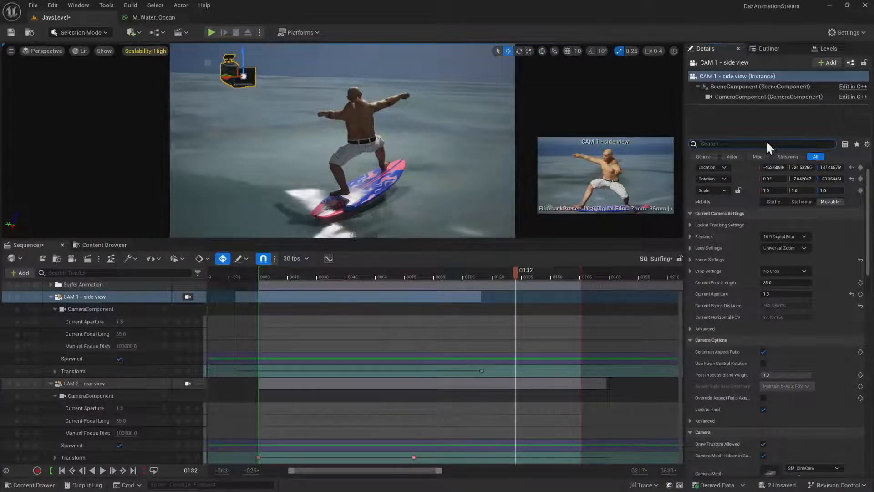
text(blend)
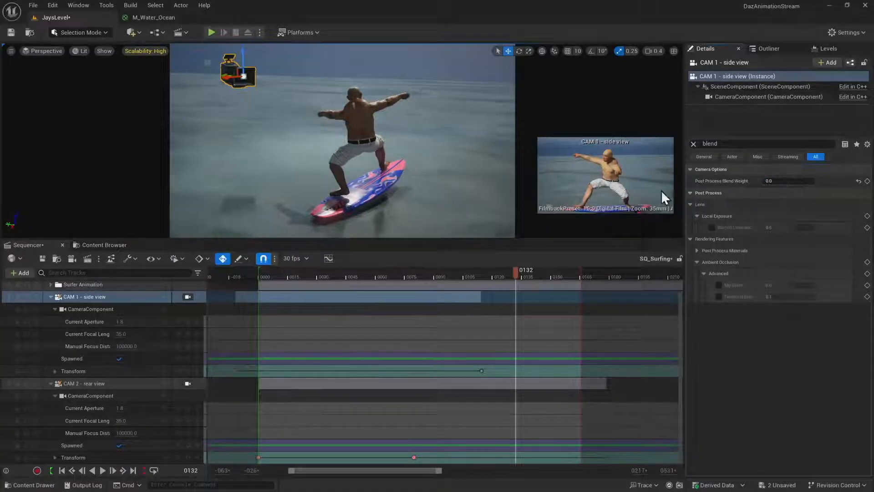
click(88, 384)
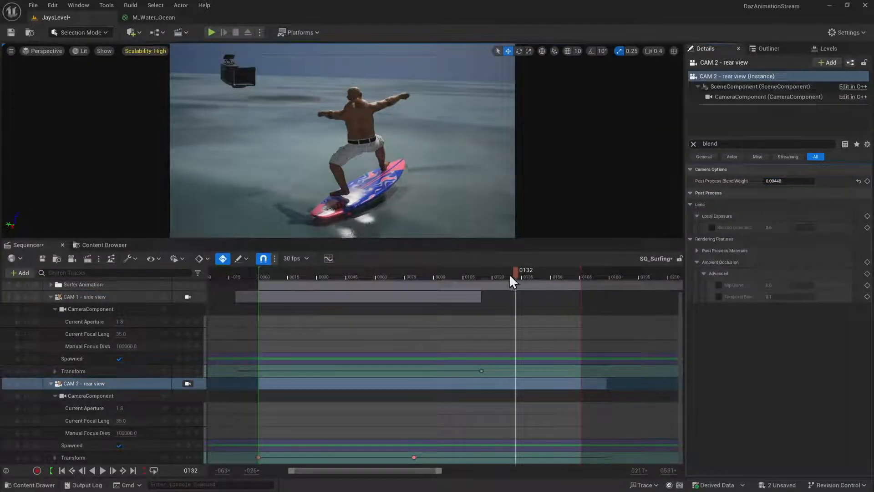
drag(514, 271, 369, 263)
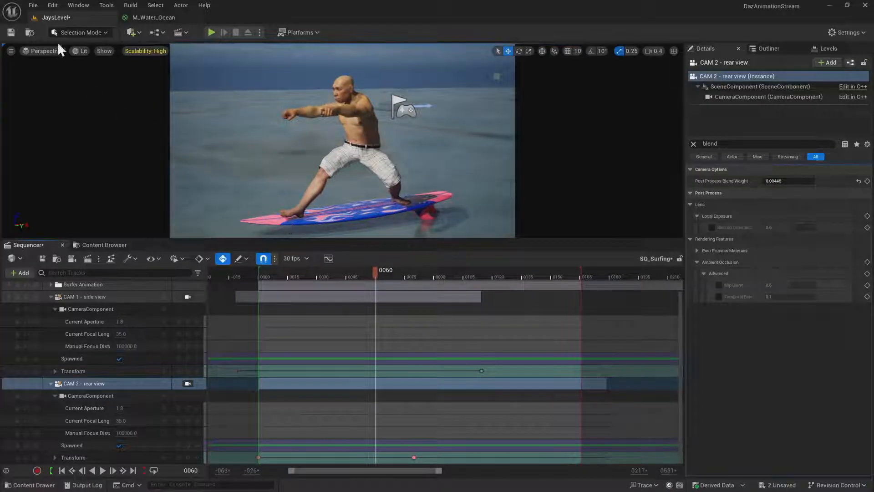
Switch all viewport scalability groups to Cinematic quality and scrub the side shot to frame 32
click(146, 51)
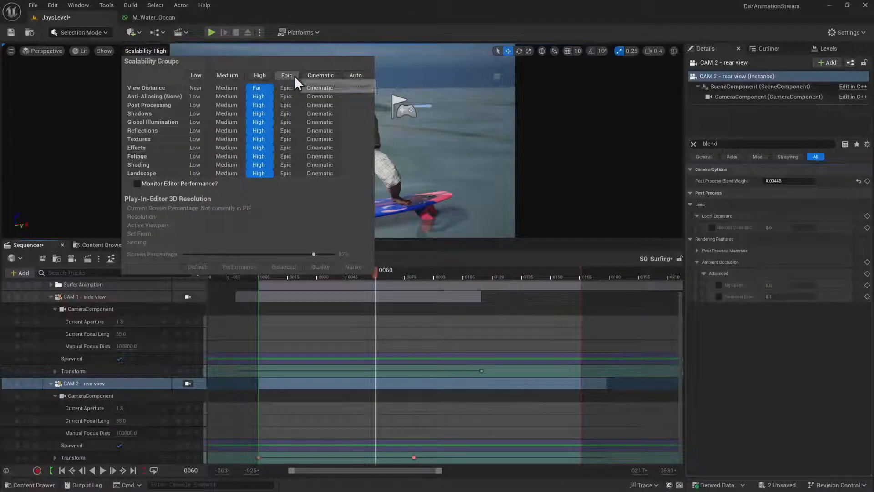
click(322, 75)
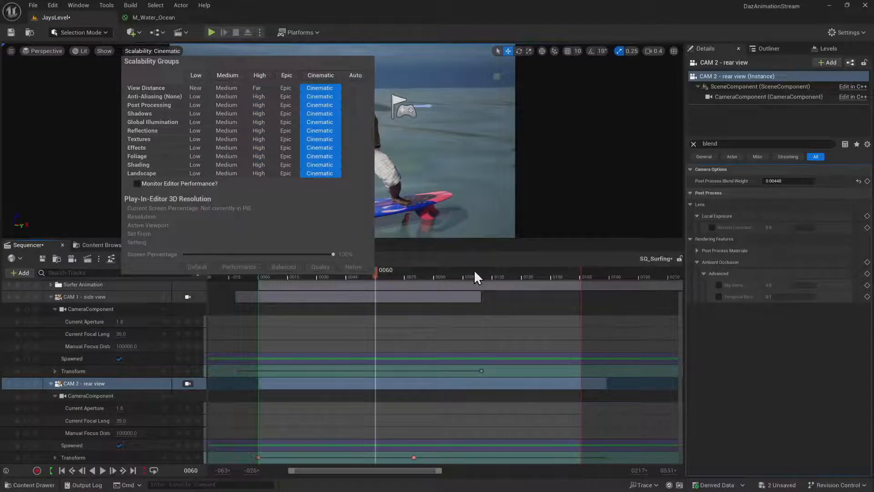
click(379, 277)
drag(388, 274, 321, 274)
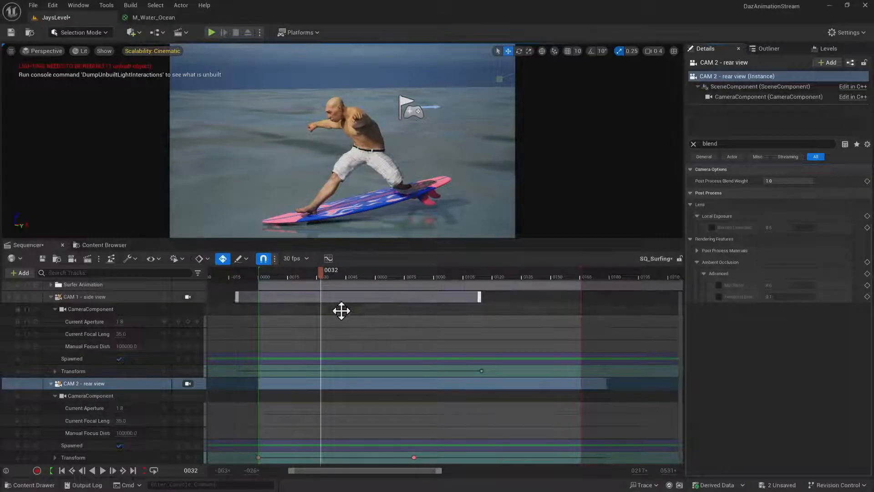
Set the Post Process Blend Weight of CAM 2 - rear view to 0.0 and scrub to frame 41
drag(321, 269, 323, 293)
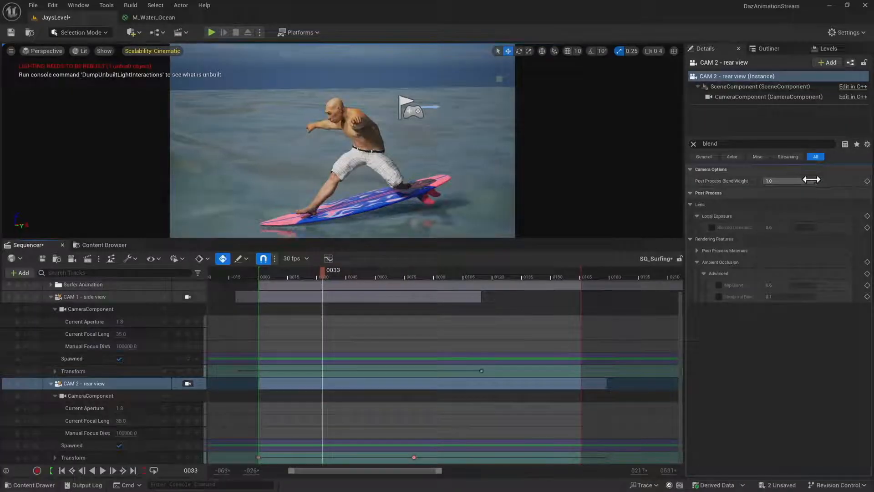
drag(812, 180, 808, 180)
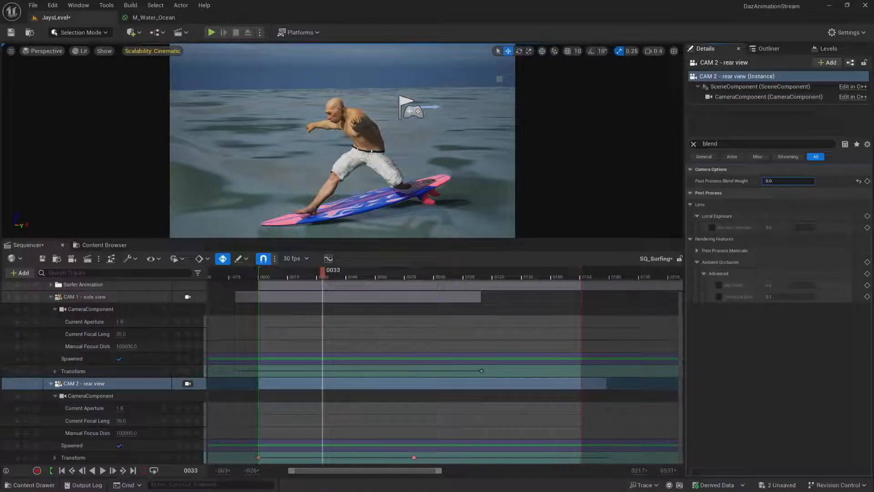
drag(322, 271, 338, 271)
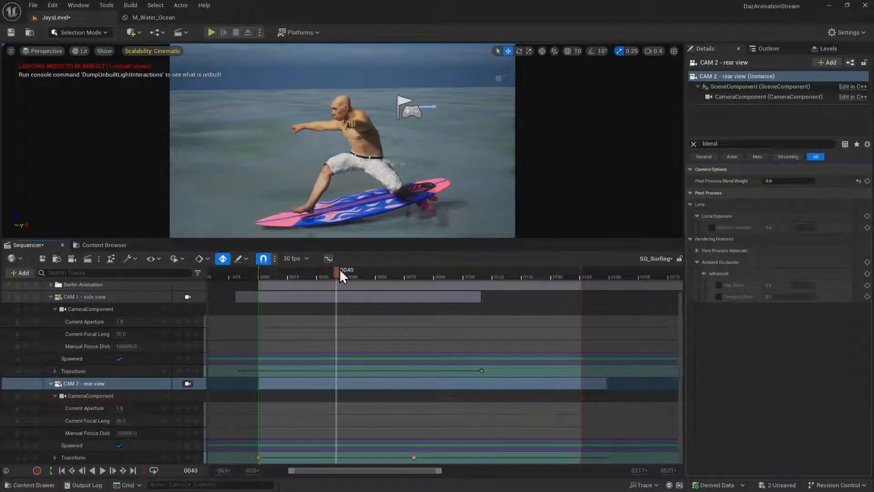
Widen the actor name column in the Outliner, select the SpotLight and show its unfiltered properties to check its mobility
click(769, 49)
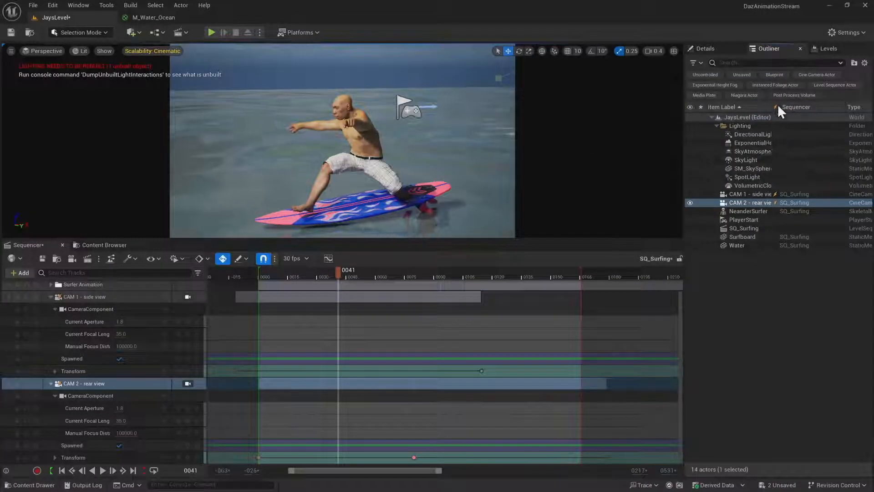
drag(775, 107, 802, 105)
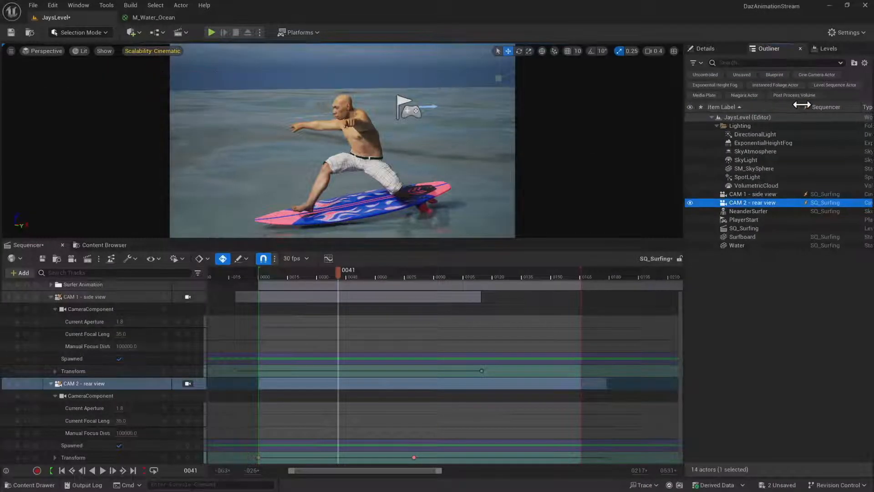
click(769, 176)
click(710, 49)
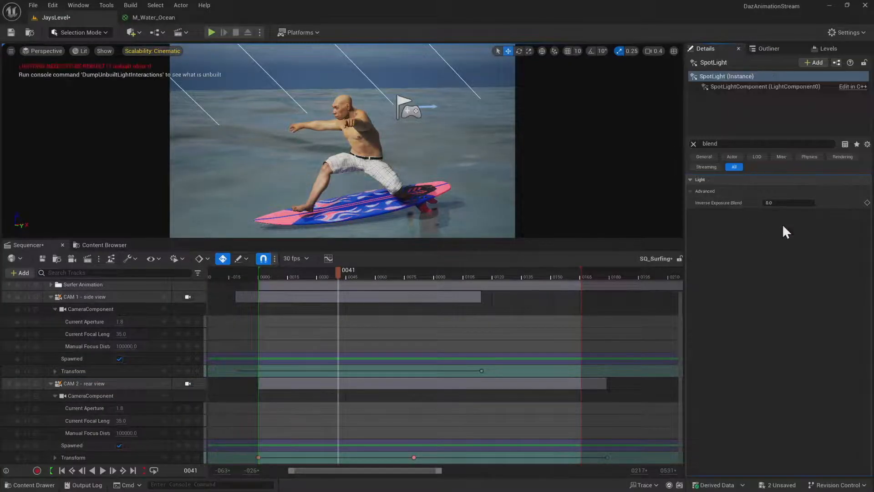
click(693, 144)
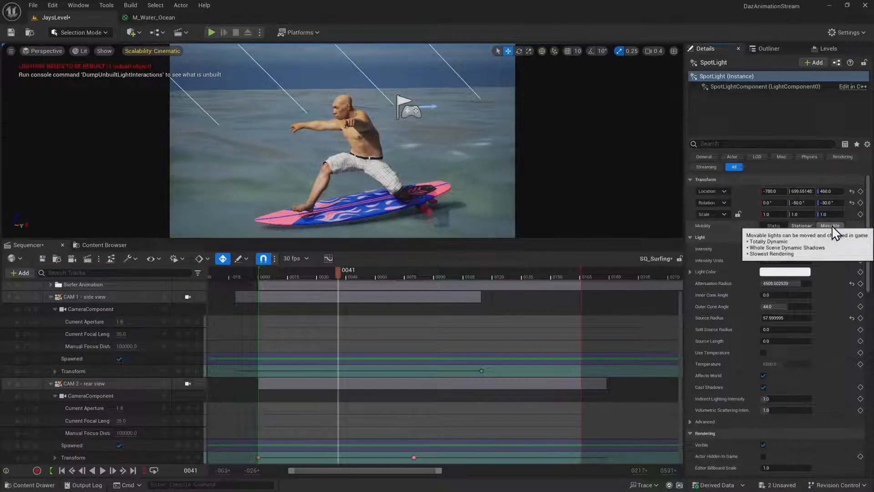
Set the DirectionalLight's mobility to Movable and briefly play the level to test the lighting
click(769, 48)
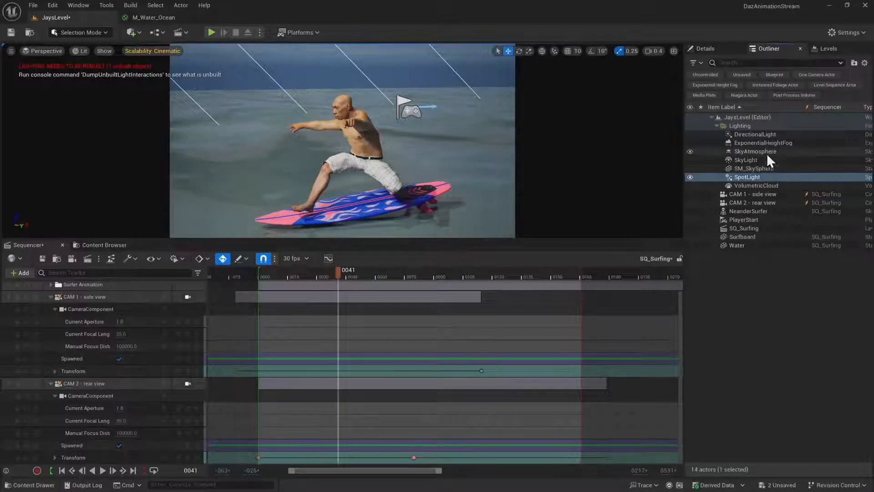
click(764, 135)
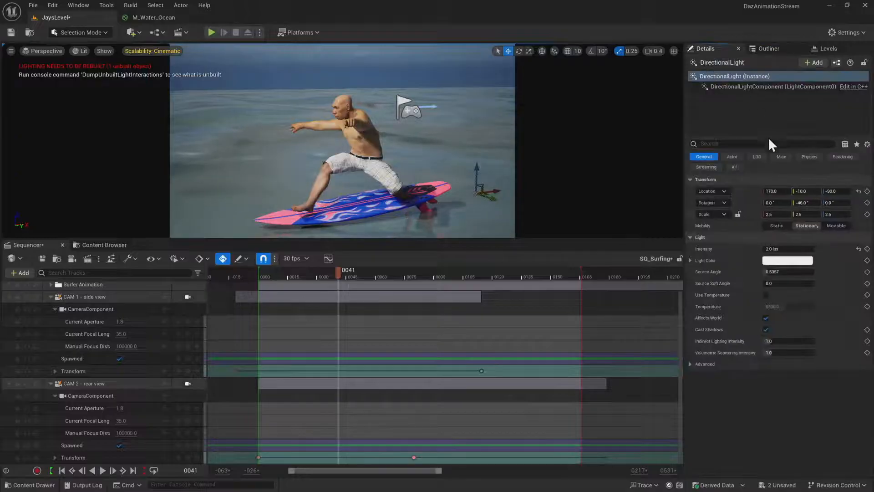
click(836, 225)
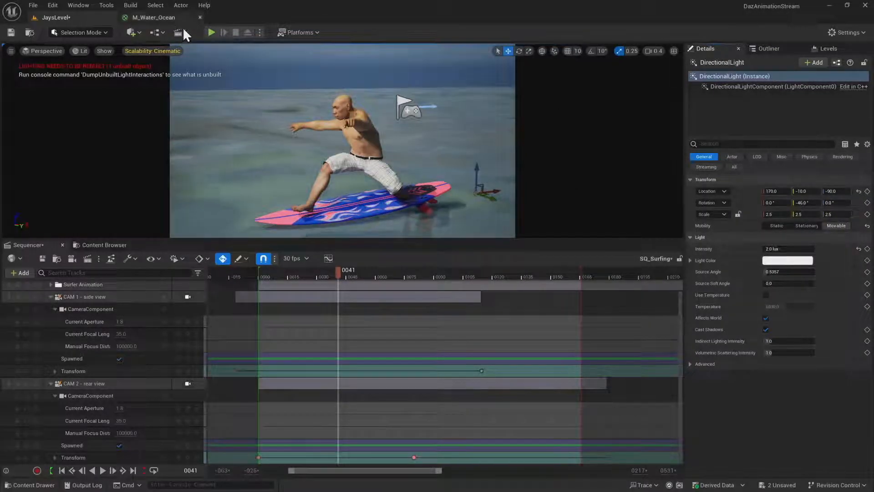
click(208, 34)
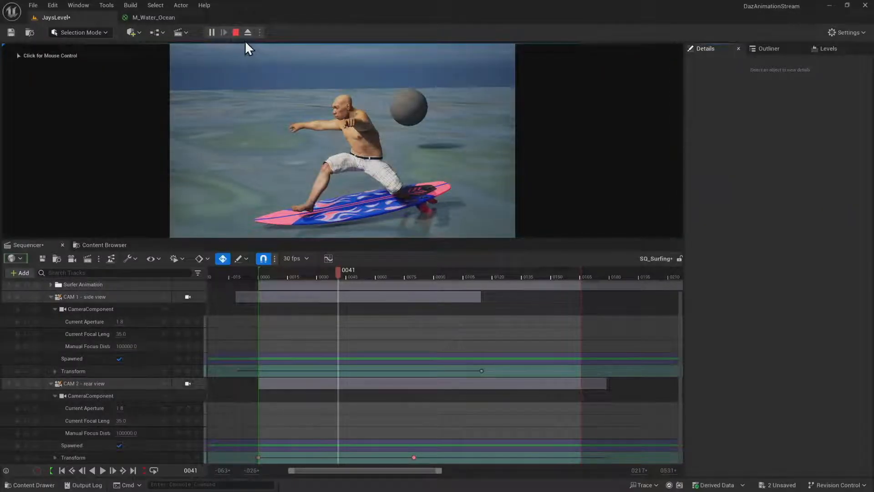
click(236, 32)
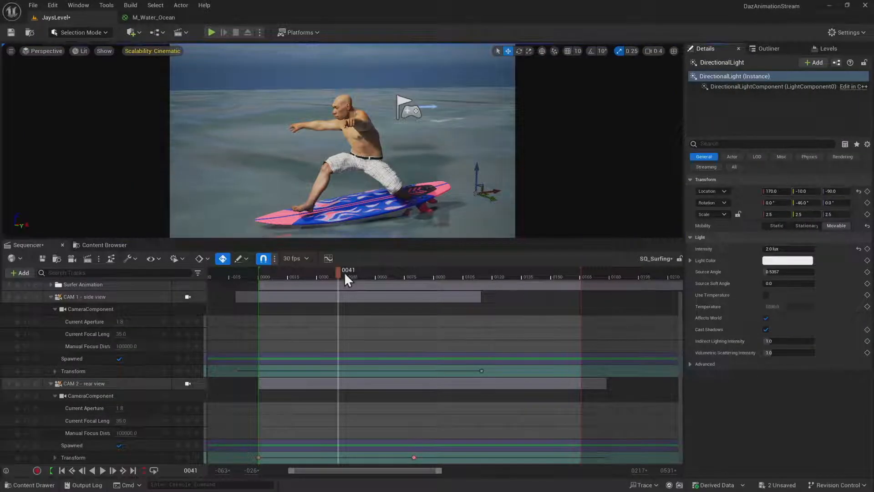
From frame 0, temporarily draw the debug focus plane of CAM 1 - side view to check the focus on the surfer while scrubbing
drag(344, 272, 200, 313)
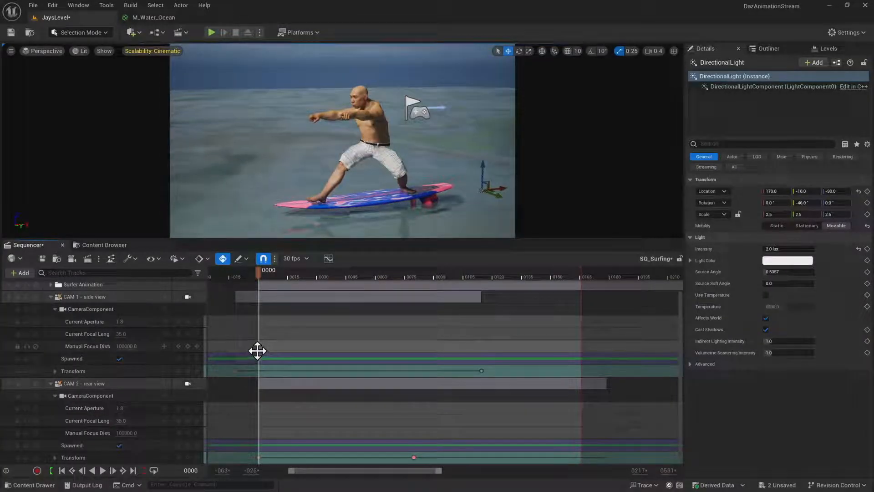
click(94, 309)
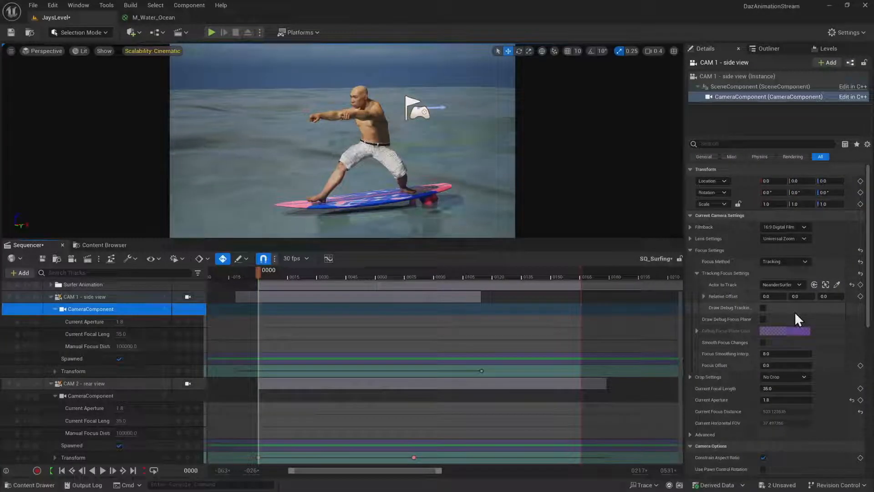
click(763, 319)
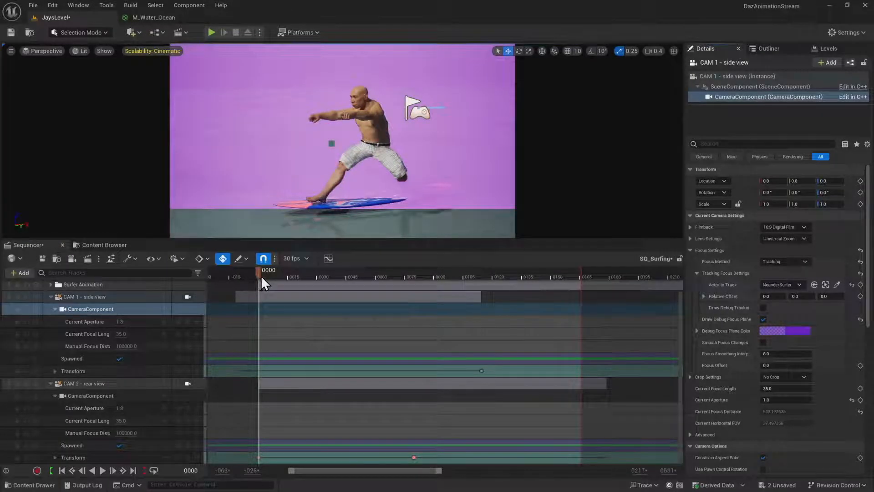
drag(261, 275, 242, 284)
click(763, 318)
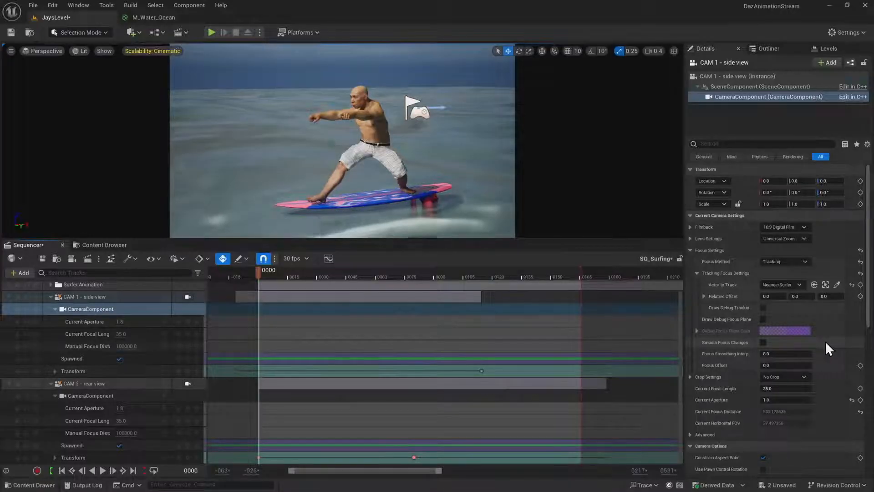
Set the current aperture tracks of CAM 2 - rear view and CAM 1 - side view to 1.0 in the Sequencer
click(118, 408)
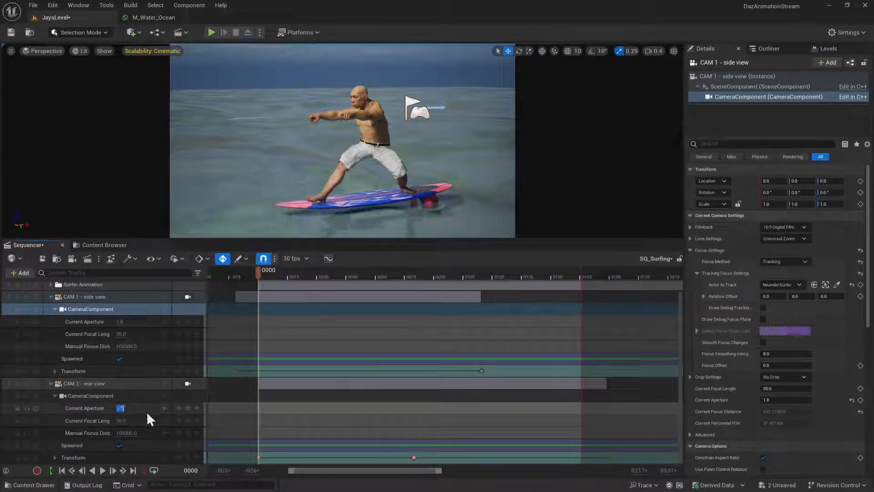
text(1)
key(Return)
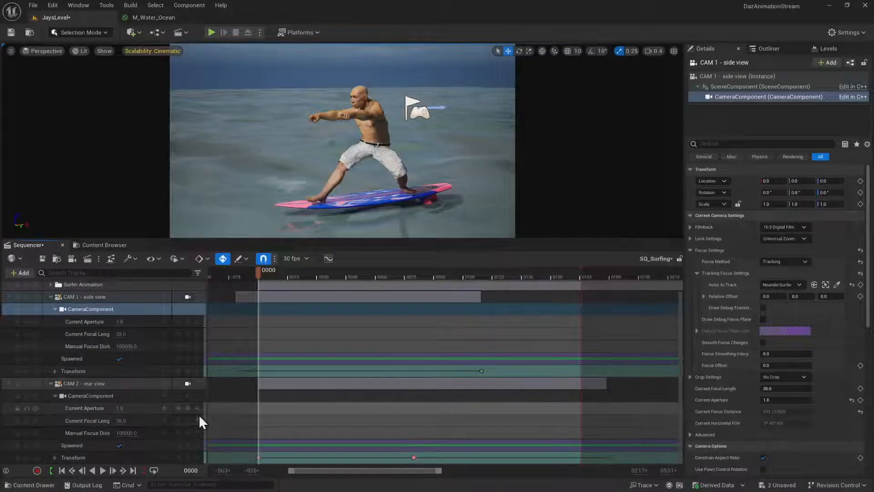
click(122, 321)
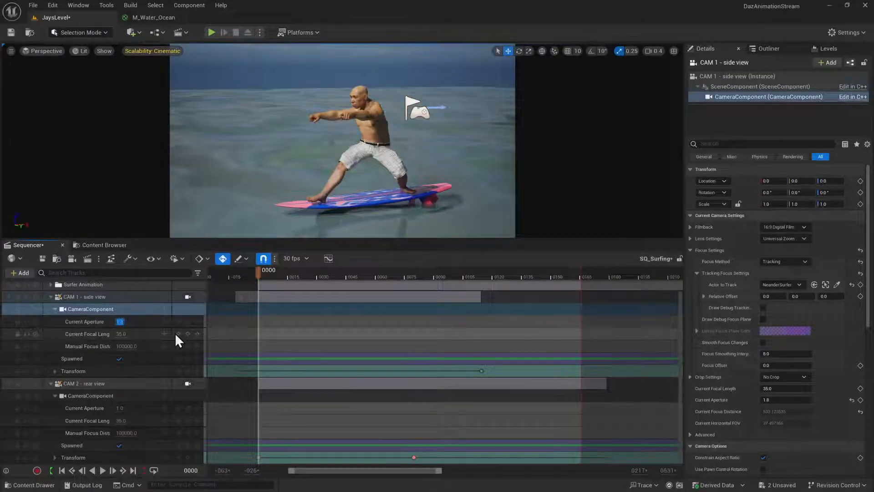
text(1)
key(Return)
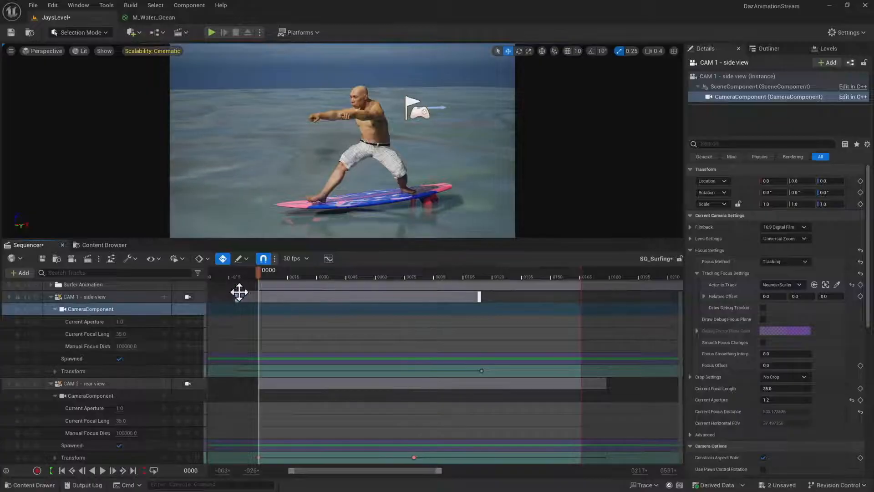
Return to frame 0, save the level and sequence, and collapse both camera tracks in the Sequencer
drag(259, 271, 247, 291)
key(ctrl+s)
click(409, 299)
click(55, 309)
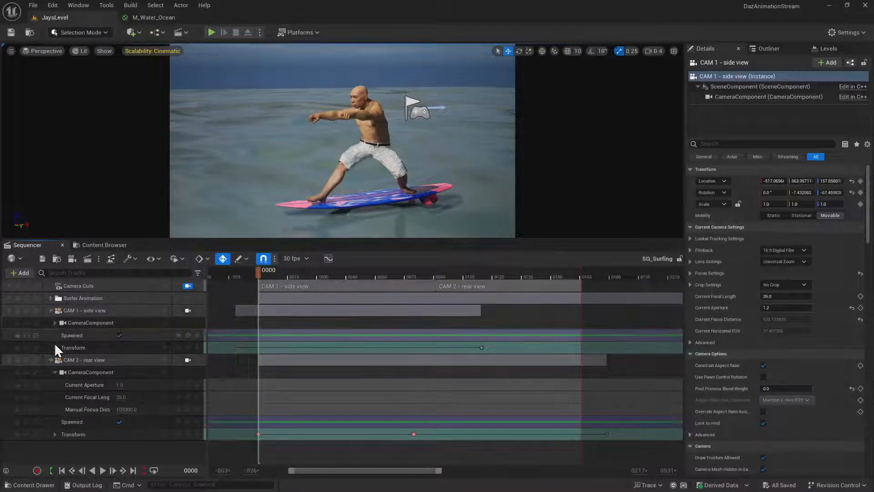
click(50, 359)
click(51, 311)
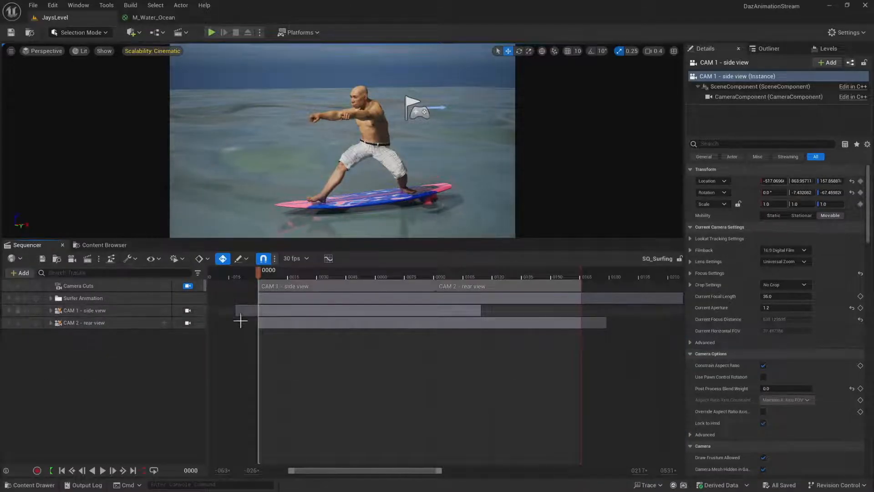
Scrub the side shot to frame 69, look over the actors in the Outliner and return to frame 0
drag(269, 267, 393, 269)
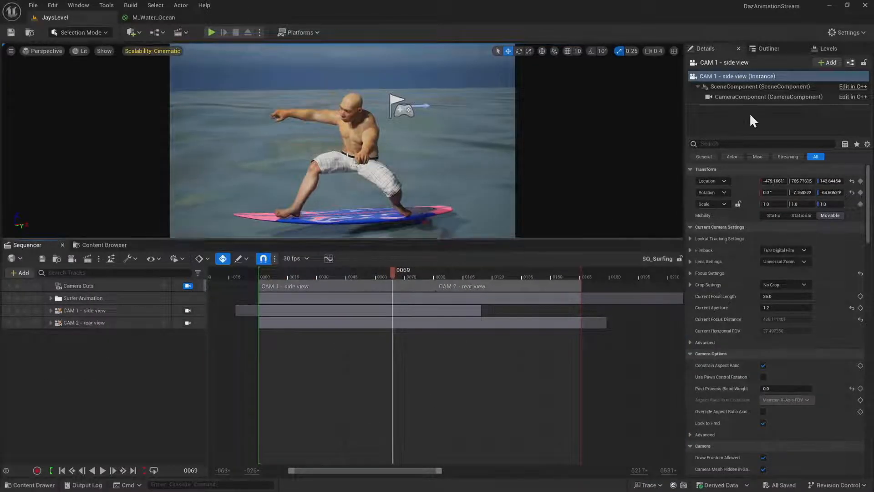
click(772, 48)
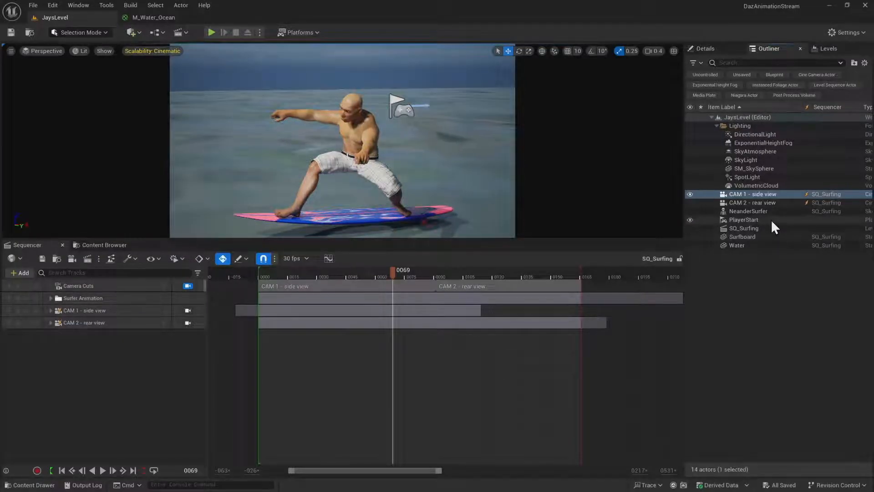
click(707, 48)
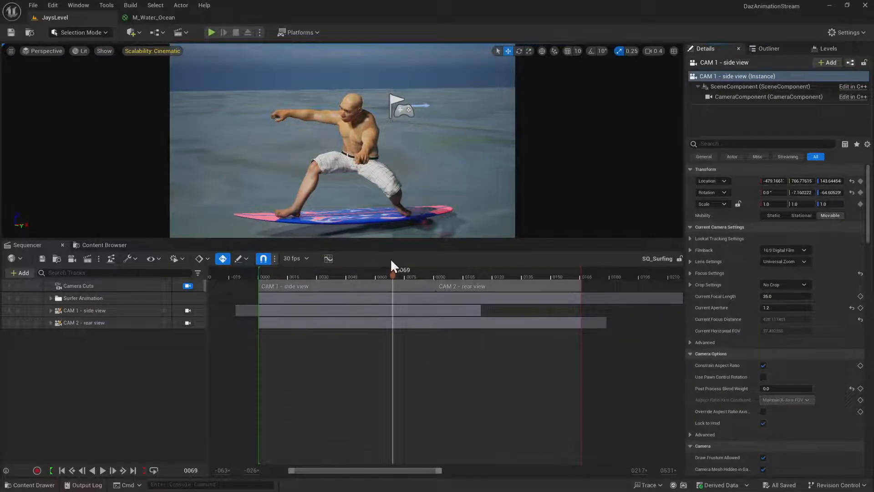
drag(392, 270, 219, 279)
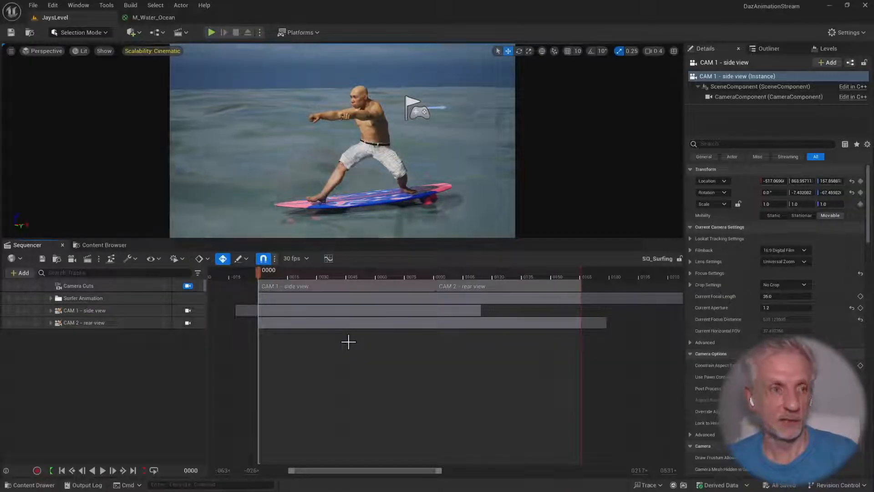
Set all viewport scalability groups to High quality
click(170, 50)
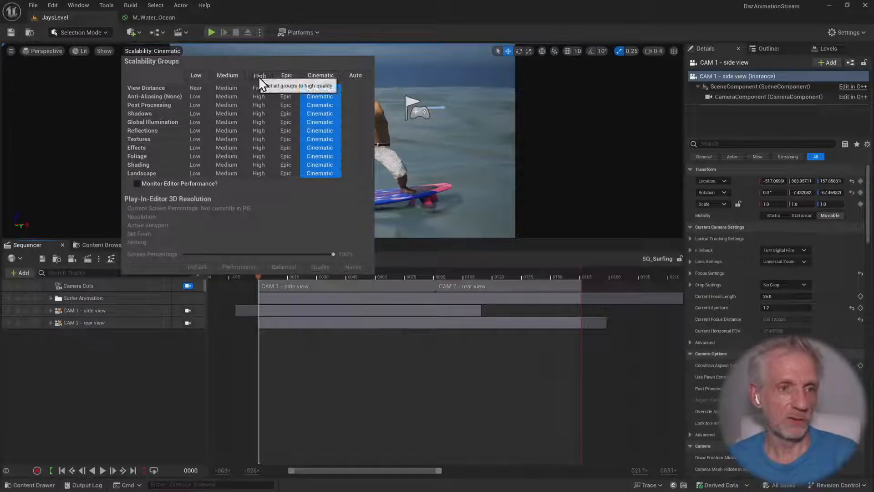
click(259, 75)
click(372, 3)
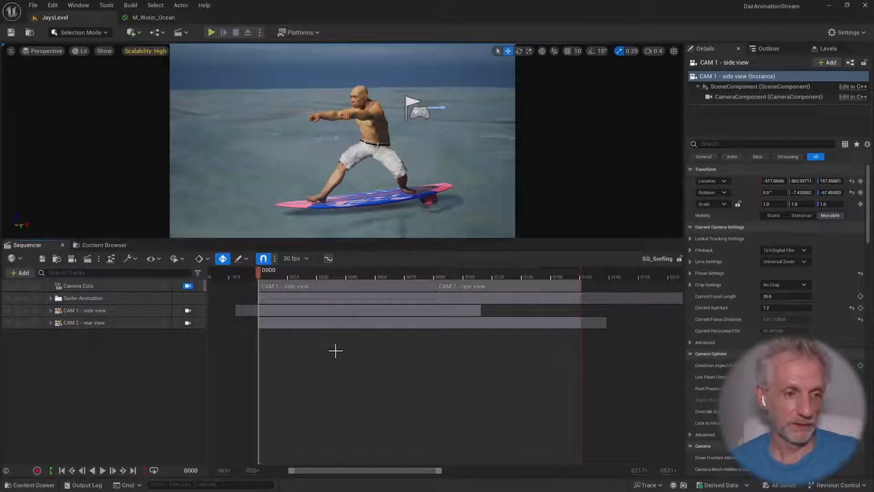
Look over the legacy Render Movie Settings for the sequence and close them without capturing
click(88, 259)
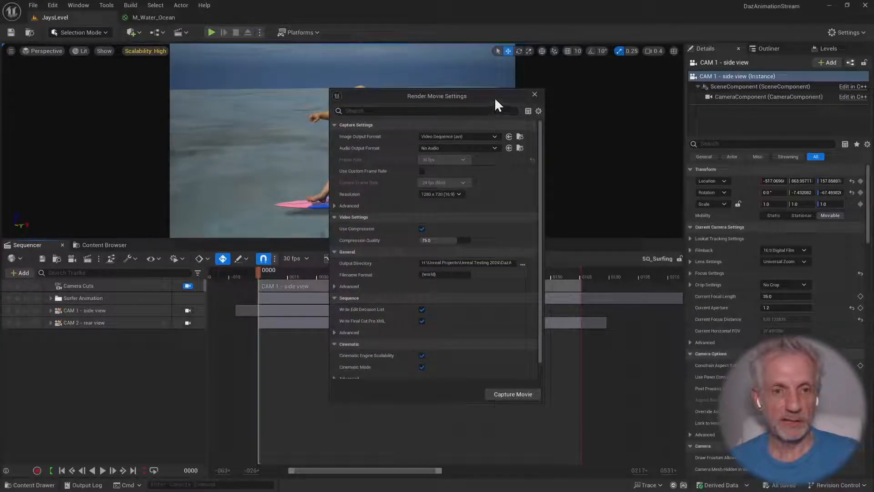
drag(495, 99, 466, 75)
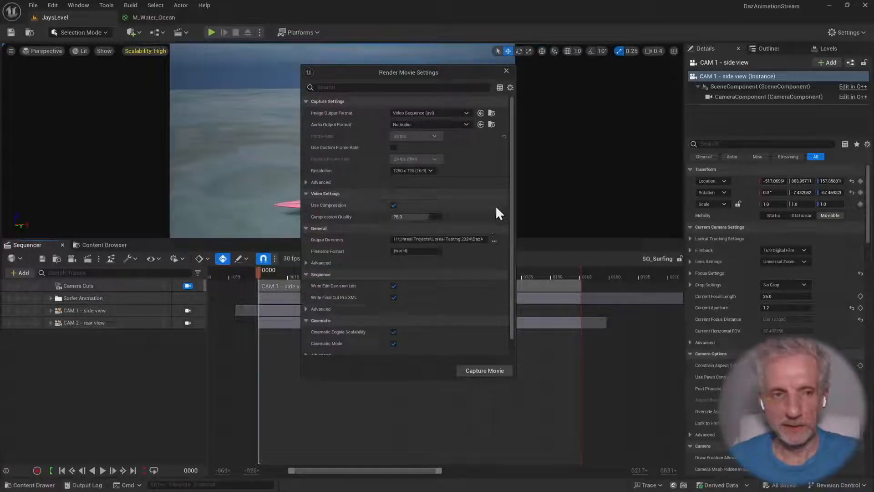
click(506, 71)
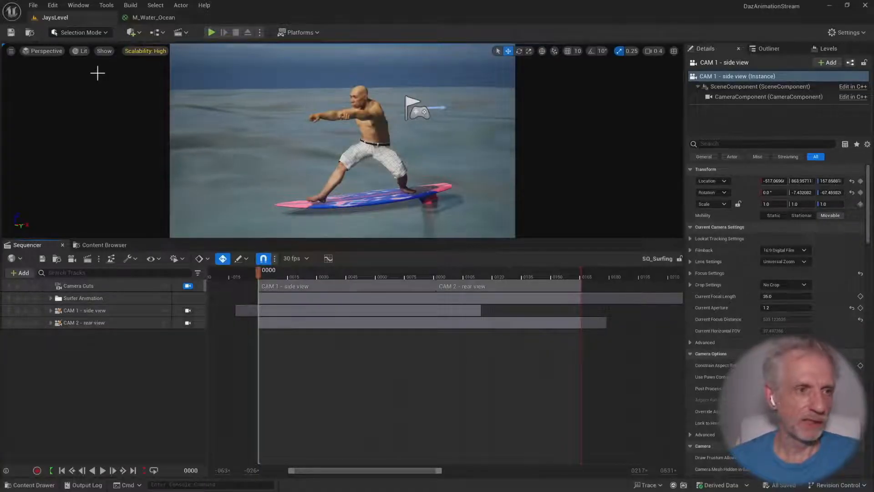
Find the Movie Render Queue plugin by searching for "movie render" and enable it
click(55, 7)
click(88, 154)
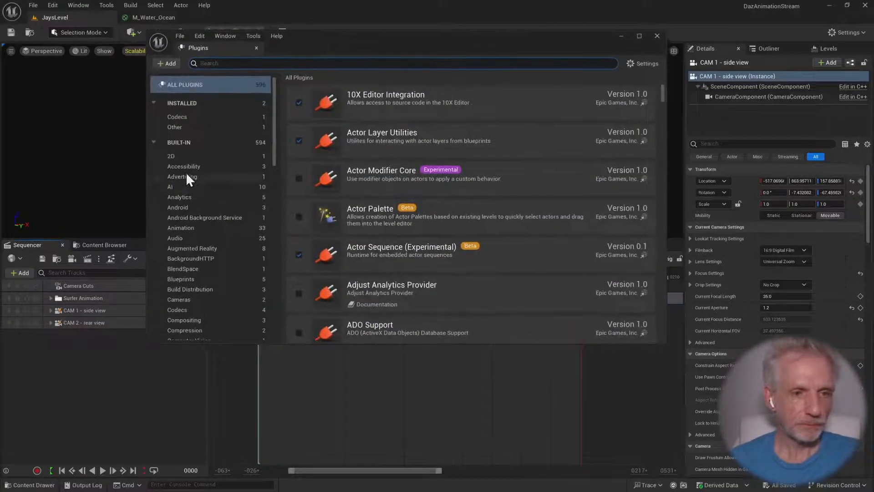
text(movie)
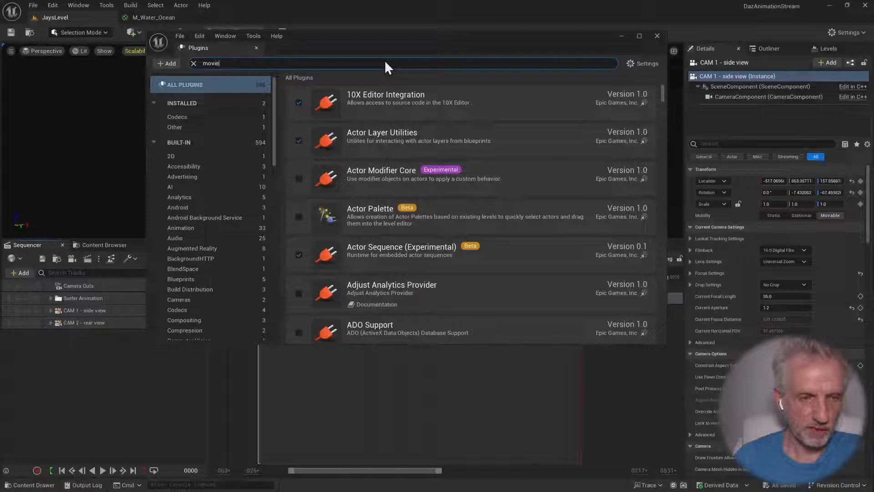
text( render)
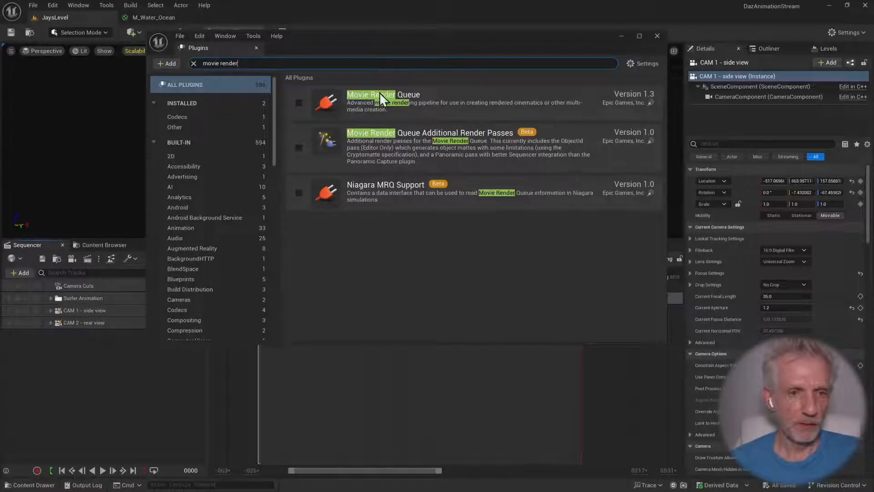
click(299, 102)
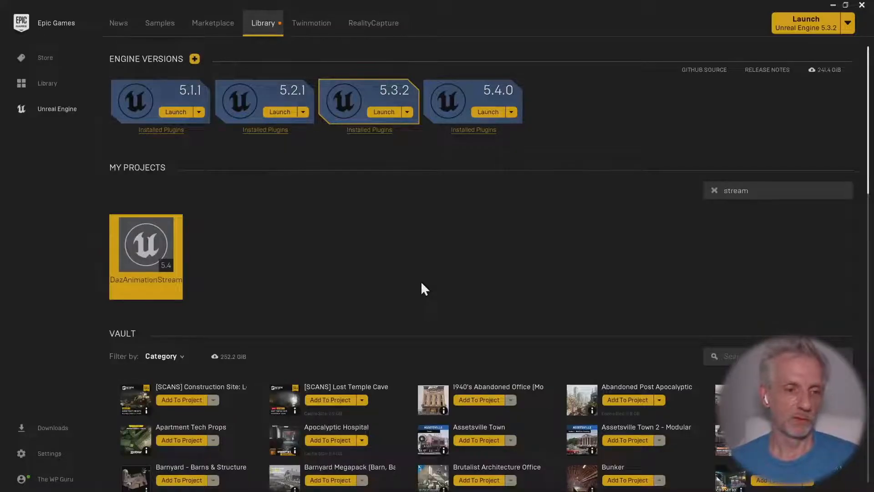
Switch from the Epic Games Launcher to the restarted DazAnimationStream project in Unreal Editor and close the Plugins window
key(alt+Tab)
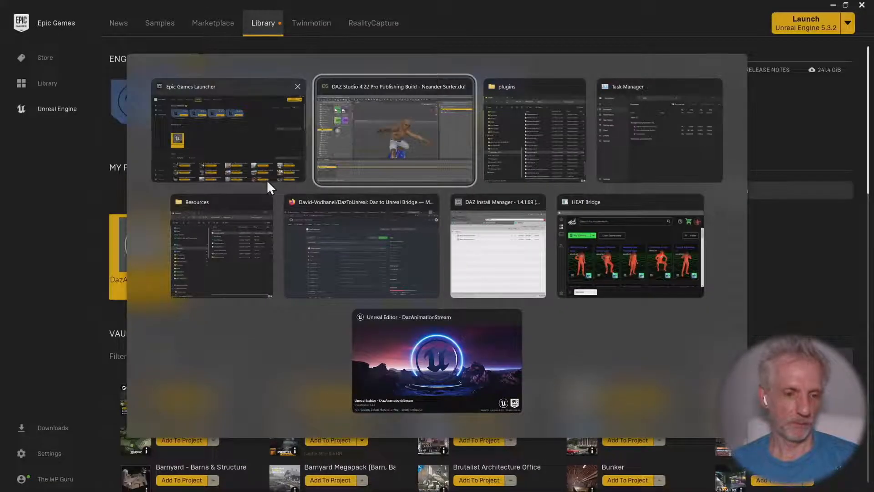
click(408, 362)
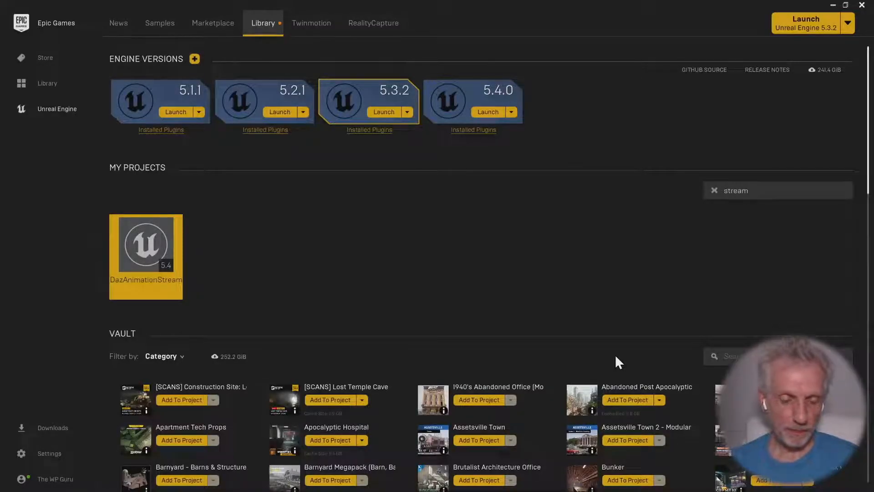
key(alt+Tab)
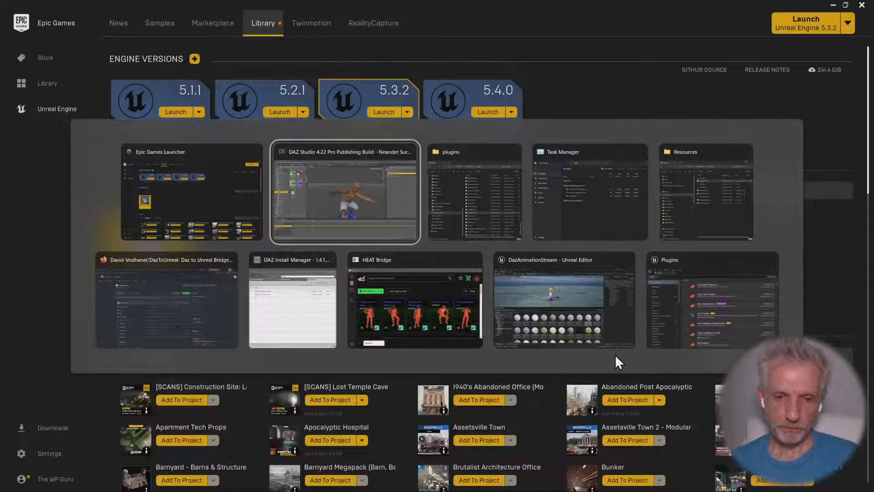
key(alt+Tab)
key(alt+Tab)
key(alt+Tab)
key(alt+Tab)
key(alt+Tab)
key(alt+Tab)
key(alt+Tab)
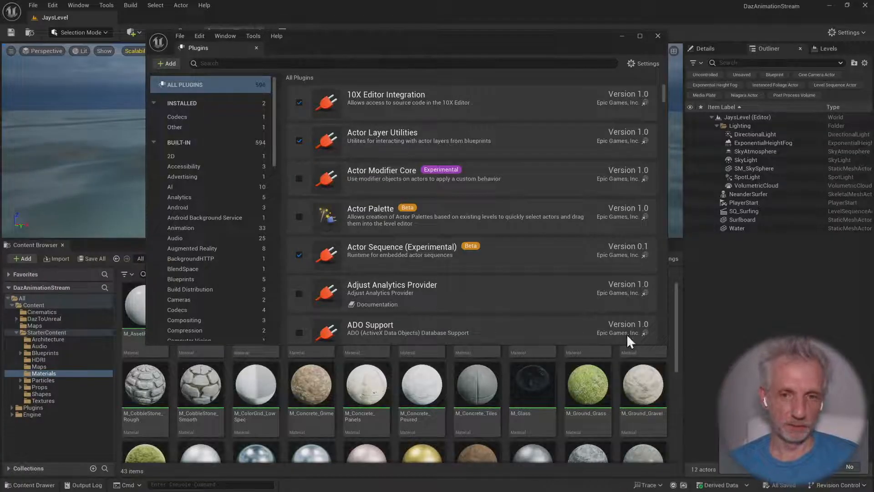
click(658, 35)
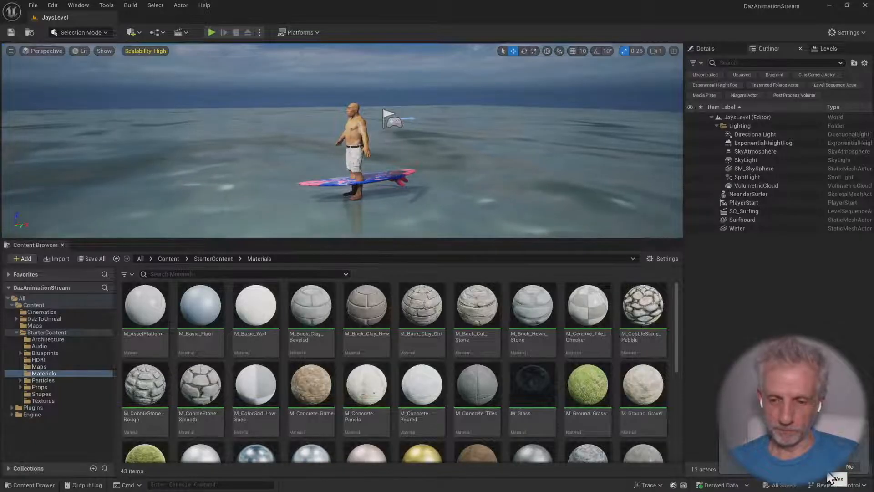
Restore the previously open asset editors and close the M_Water_Ocean material editor
click(837, 478)
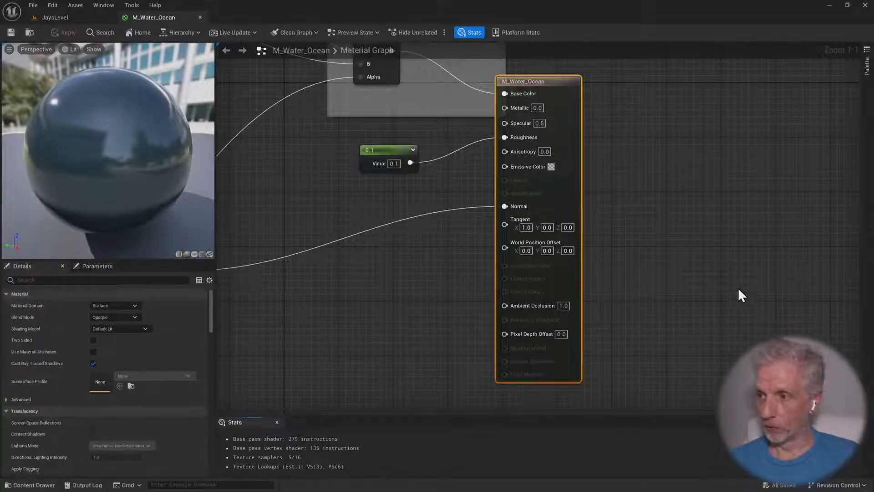
click(200, 17)
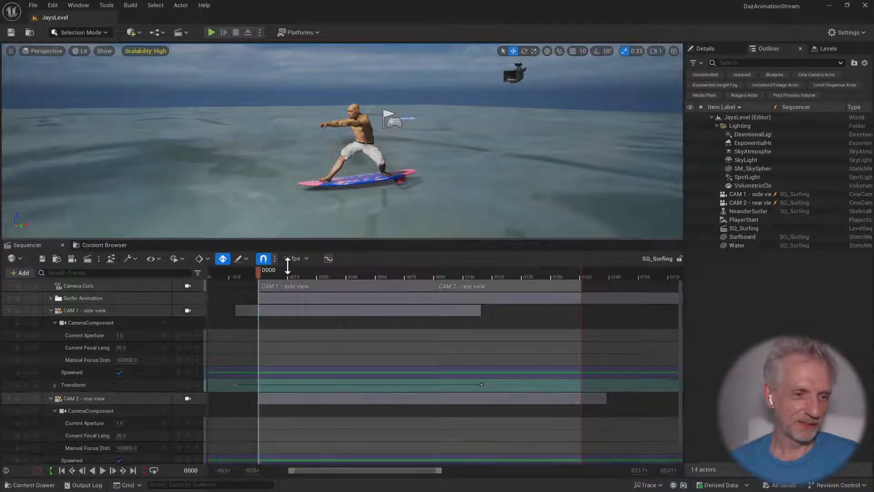
Enlarge the viewport over the Sequencer and collapse the CAM 1 - side view and CAM 2 - rear view tracks
drag(287, 265, 283, 335)
click(51, 405)
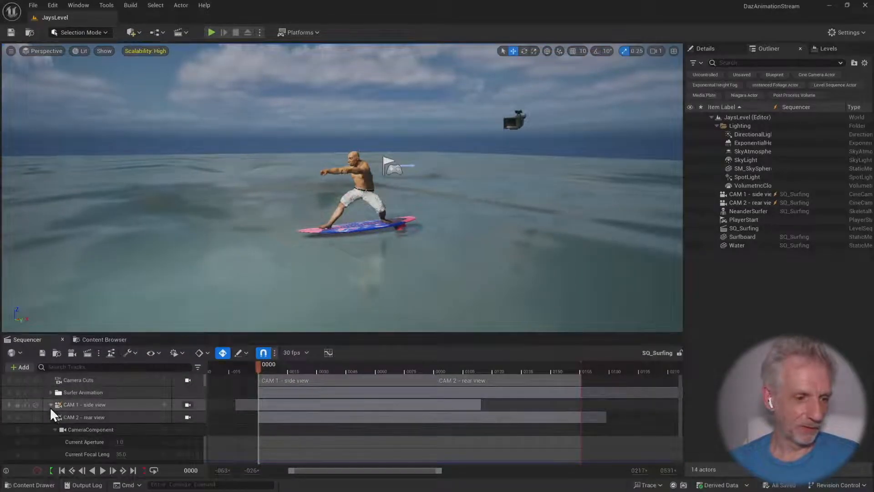
click(51, 417)
Scrub the sequence to frame 84, view the surfer and cameras from a wider angle, and return to frame 0
drag(259, 365, 422, 364)
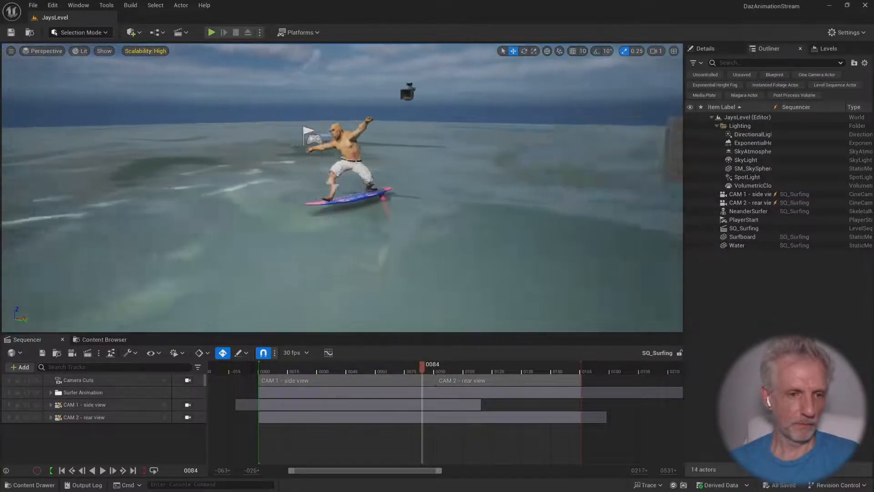
scroll(395, 279, down, 1)
right_drag(394, 279, 462, 314)
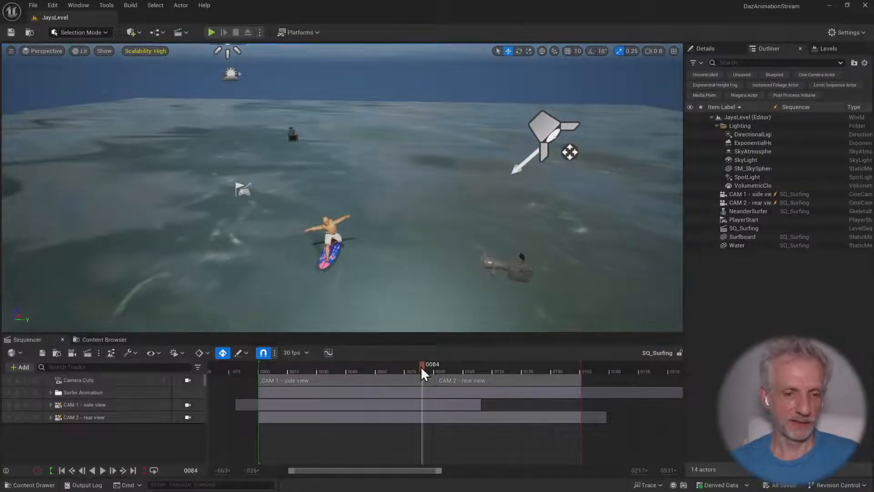
drag(422, 367, 198, 383)
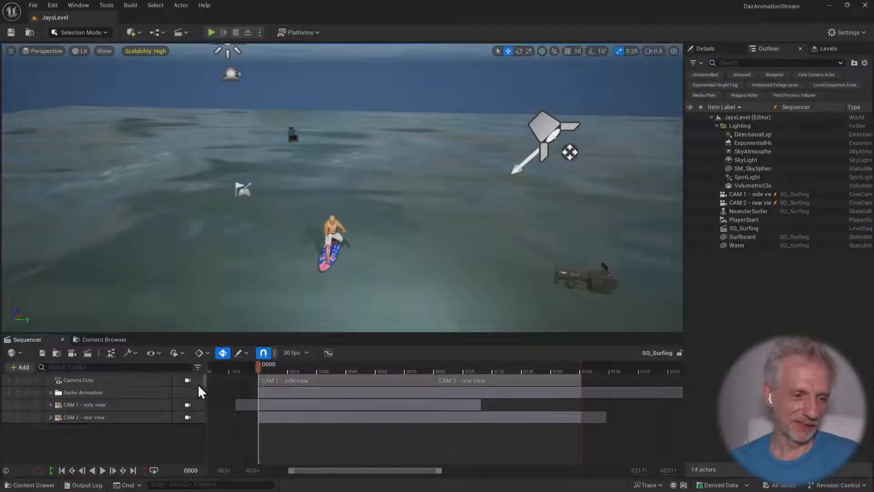
Open SQ_Surfing in the Movie Render Queue and dock the enlarged queue beside the Sequencer
click(98, 355)
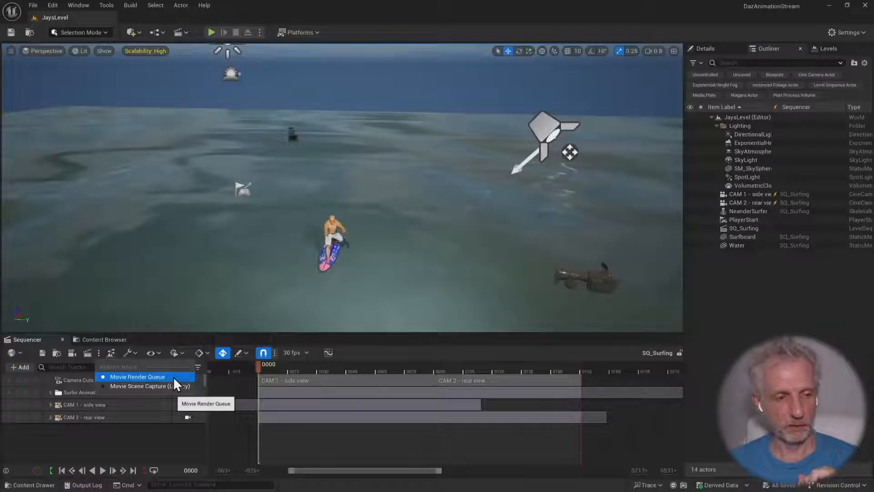
click(87, 353)
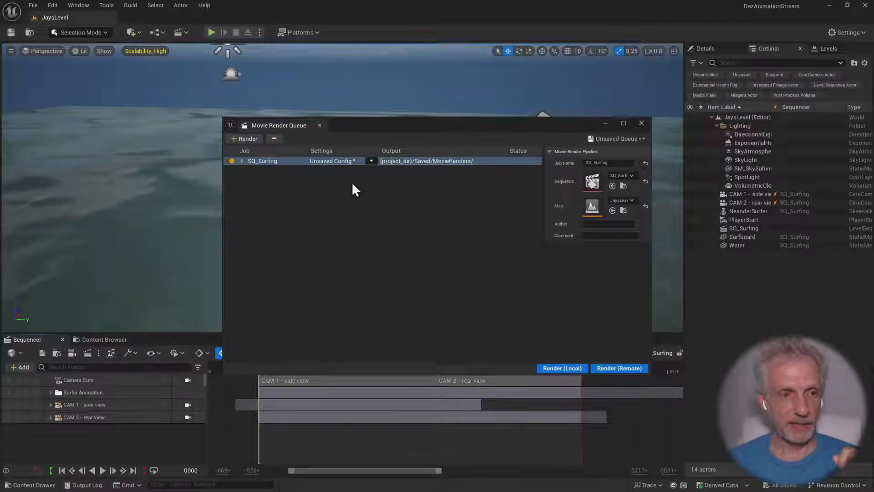
drag(286, 125, 108, 339)
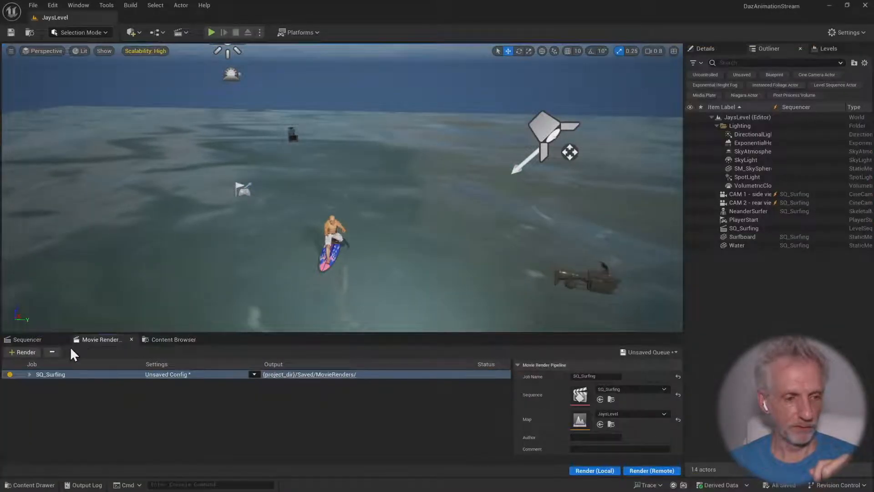
drag(214, 334, 207, 279)
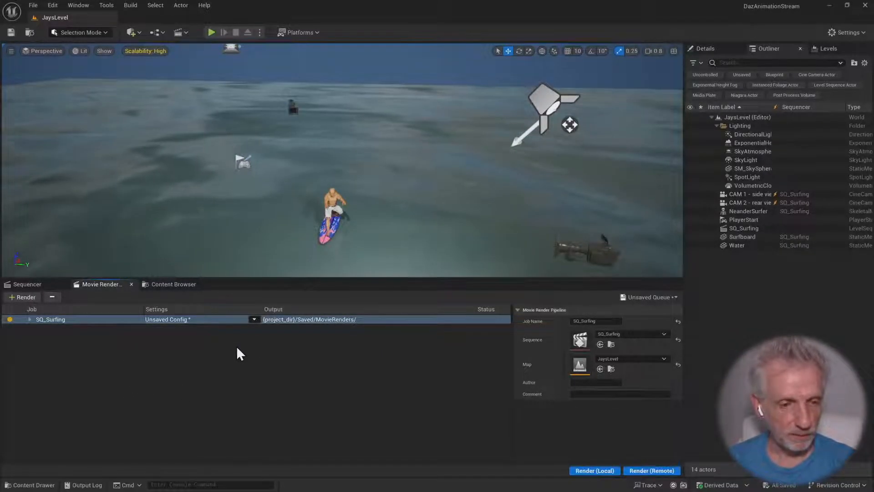
Open the SQ_Surfing job's render configuration and review its jpg Sequence, Deferred Rendering and Output settings
click(172, 323)
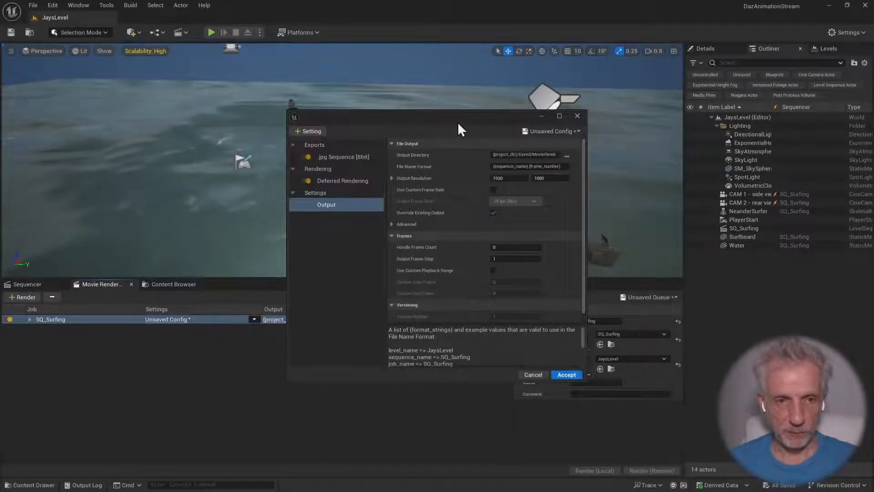
drag(459, 124, 379, 84)
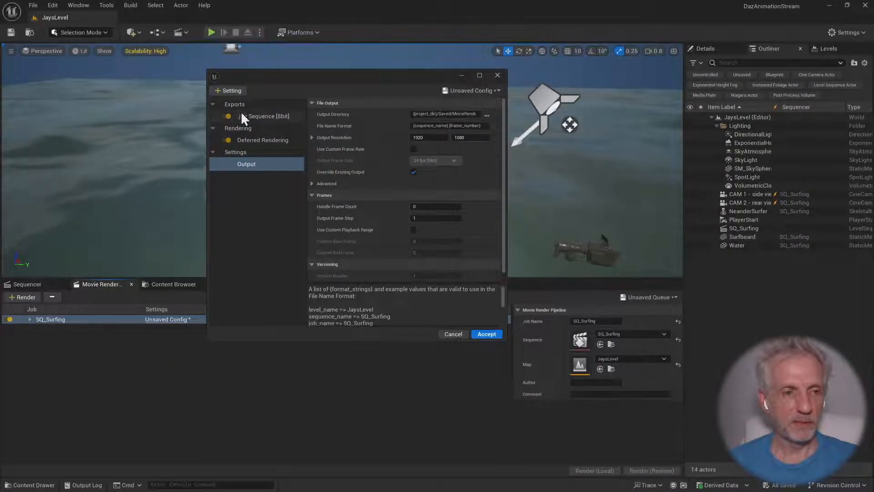
click(291, 118)
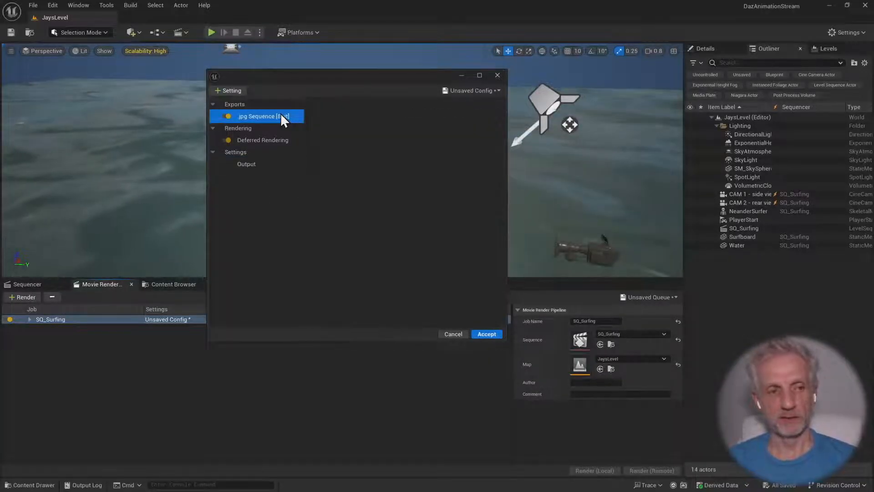
click(289, 139)
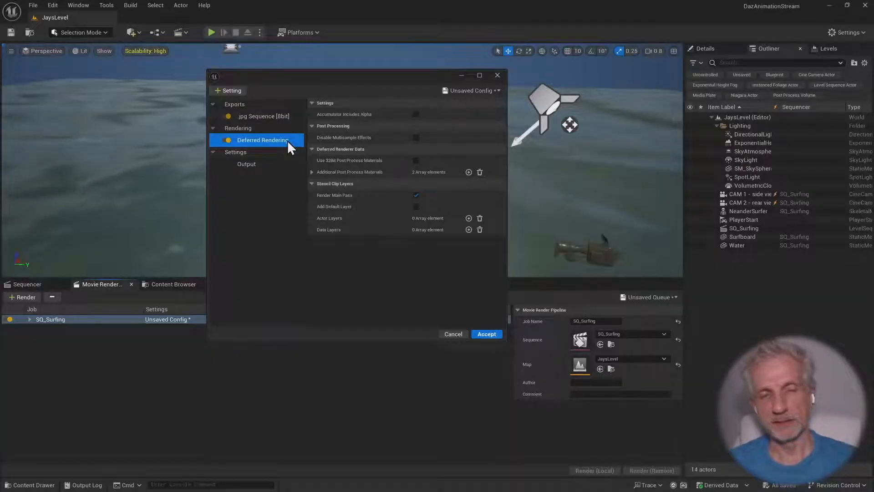
click(272, 166)
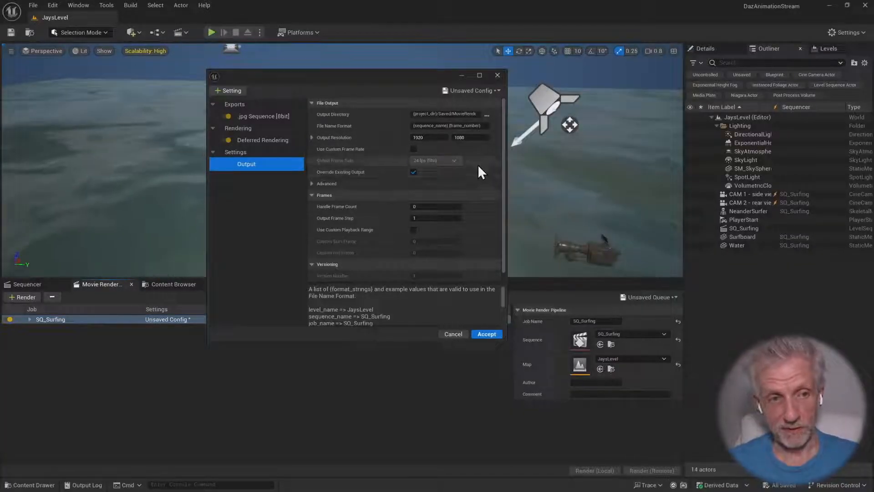
Temporarily enable the custom frame rate in the Output settings, view the available rates, and disable it again
click(413, 149)
click(454, 160)
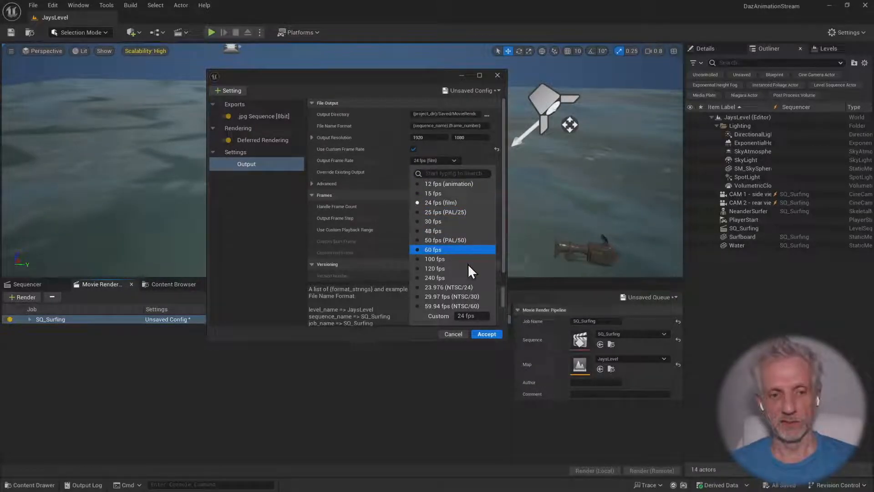
click(476, 154)
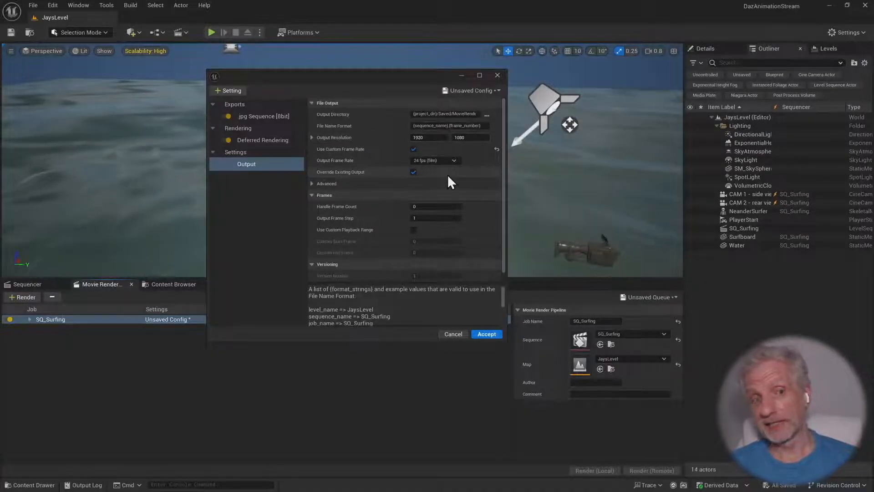
click(413, 171)
click(413, 149)
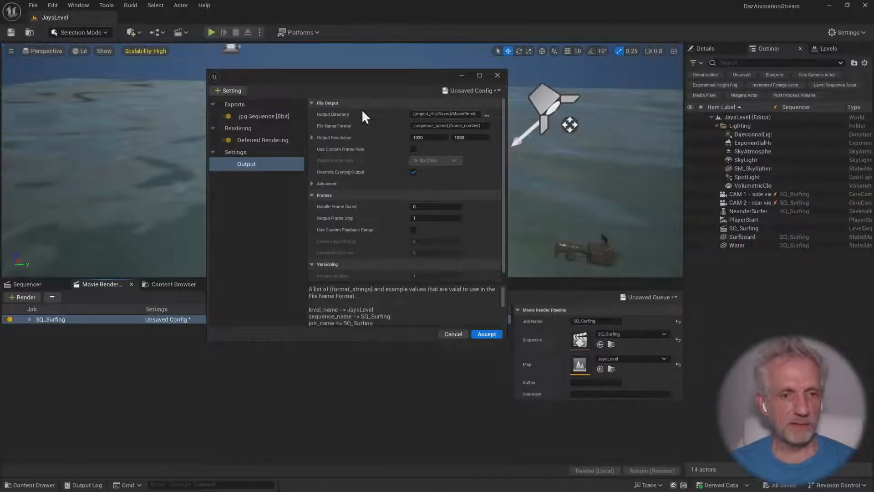
Browse for an output directory, cancel the folder choice, and check the end of the Output Directory path
click(488, 114)
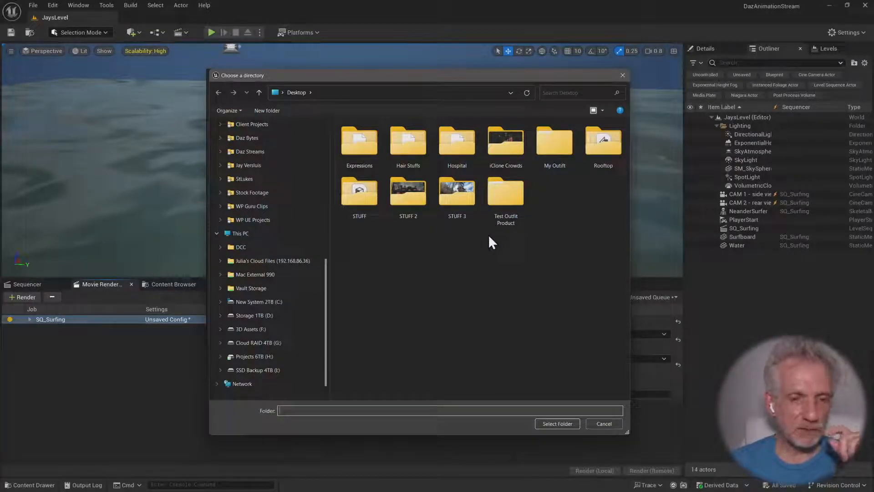
click(604, 423)
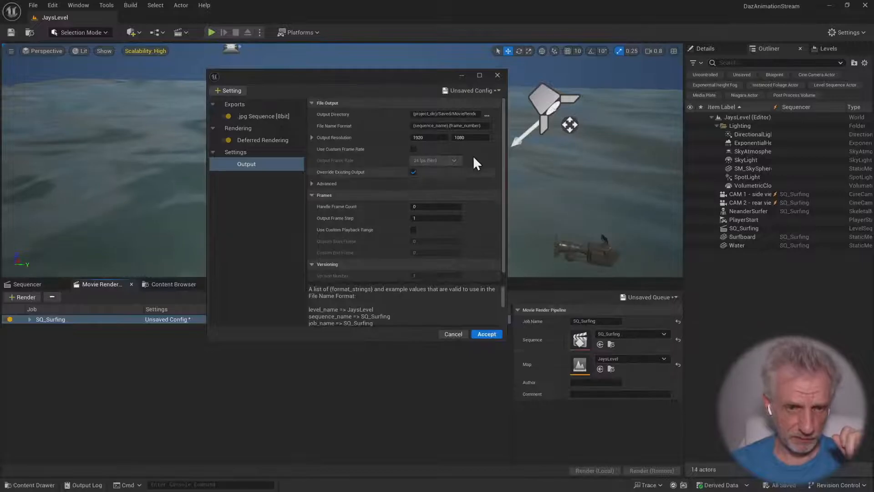
key(End)
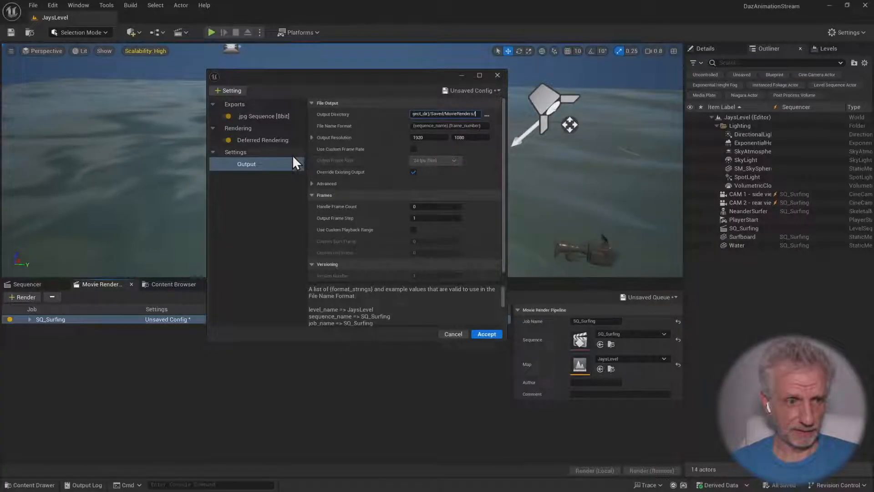
Add a .png Sequence [8bit] export to the render configuration and compare its options with the .jpg Sequence export
click(272, 117)
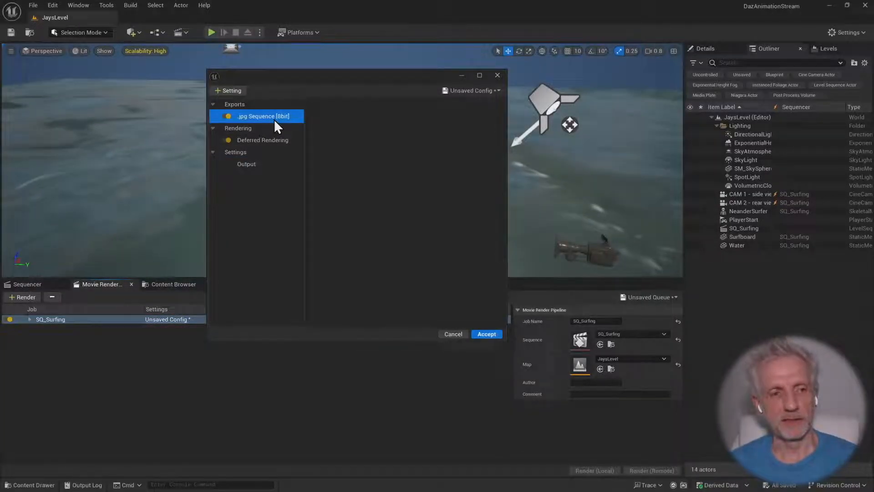
click(241, 91)
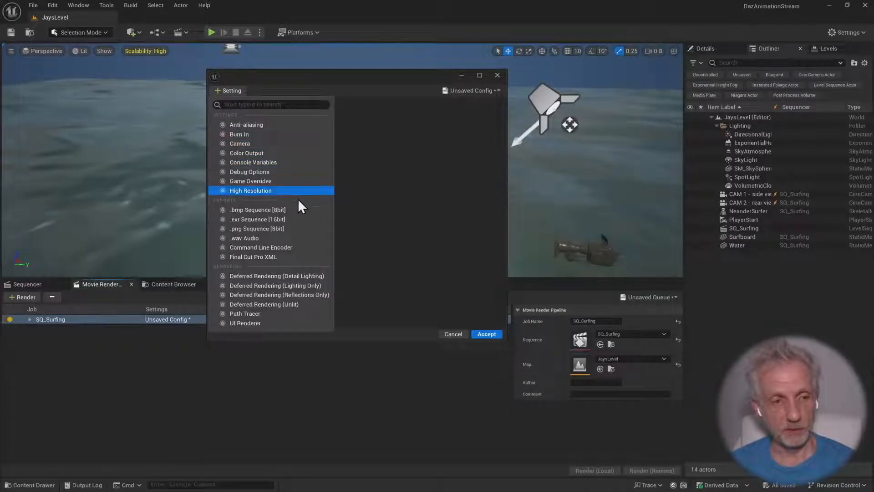
click(296, 228)
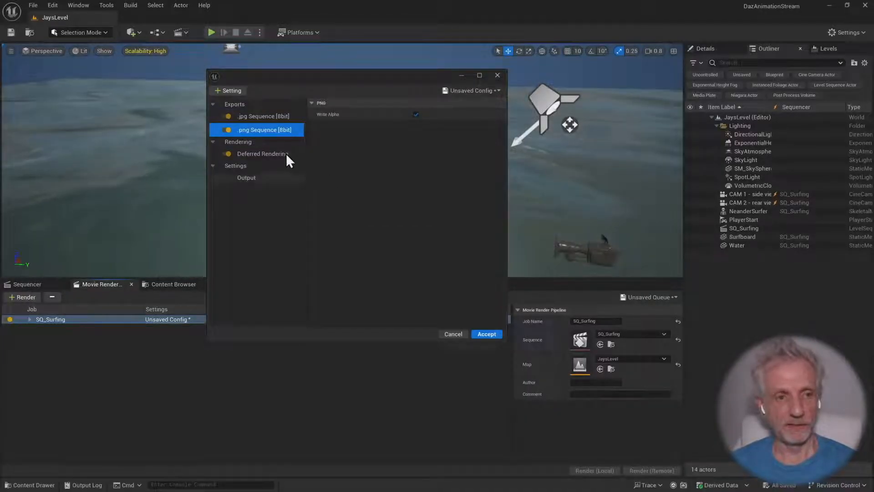
click(275, 115)
click(293, 130)
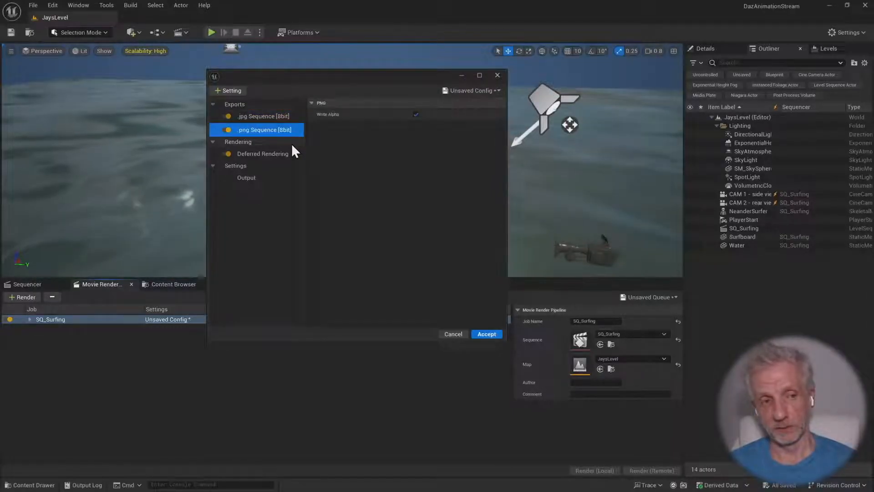
Disable the .jpg Sequence [8bit] export and turn off Write Alpha for the .png Sequence export
click(246, 118)
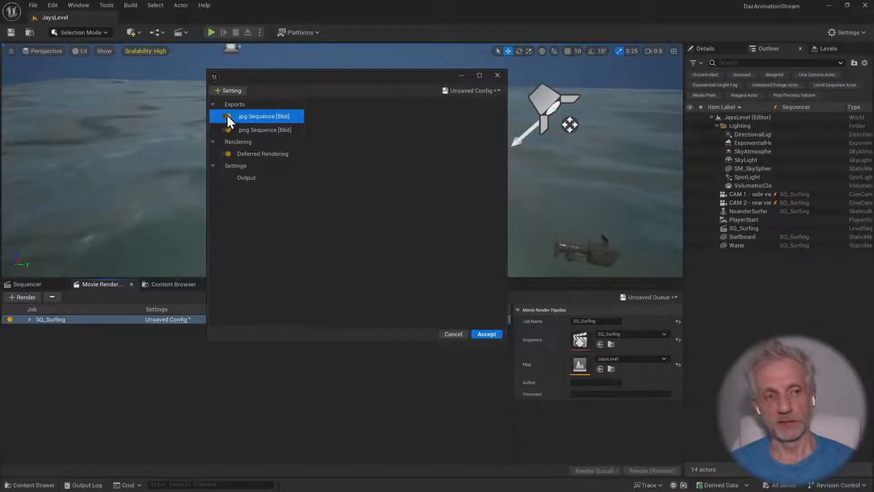
click(227, 116)
click(283, 131)
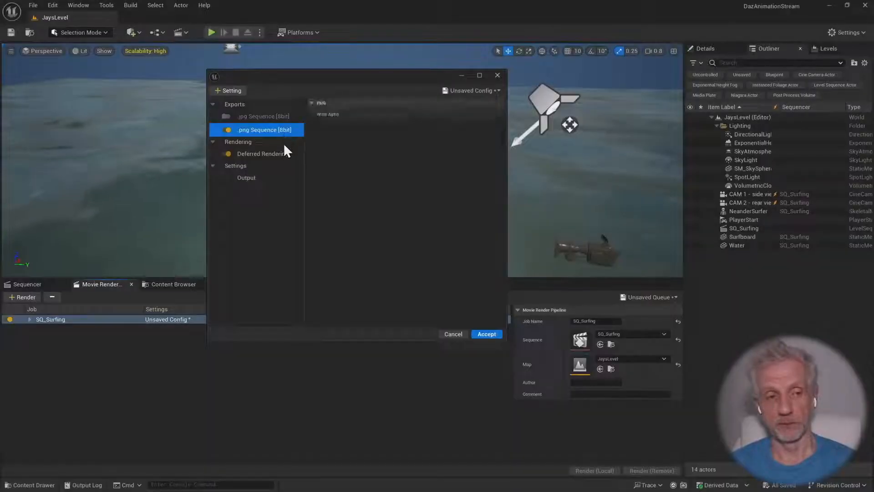
click(415, 113)
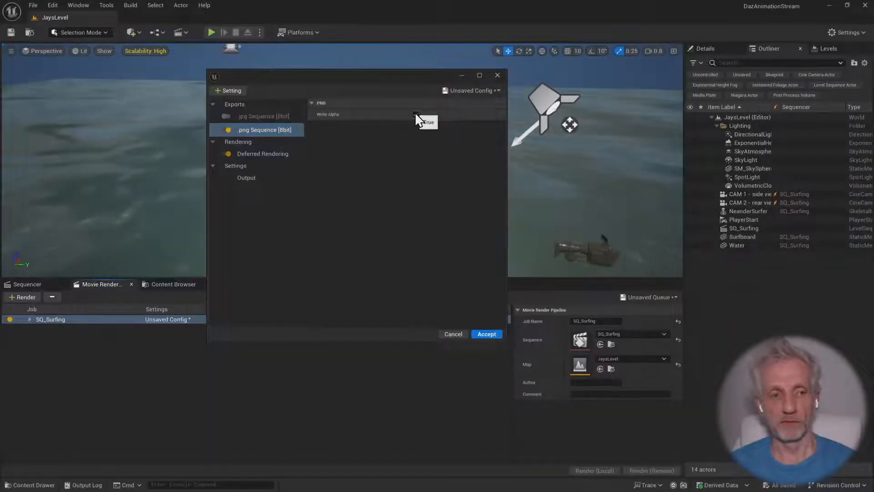
Add an Anti-aliasing setting, enable Override Anti Aliasing and set the Spatial Sample Count to 8
click(227, 90)
click(276, 123)
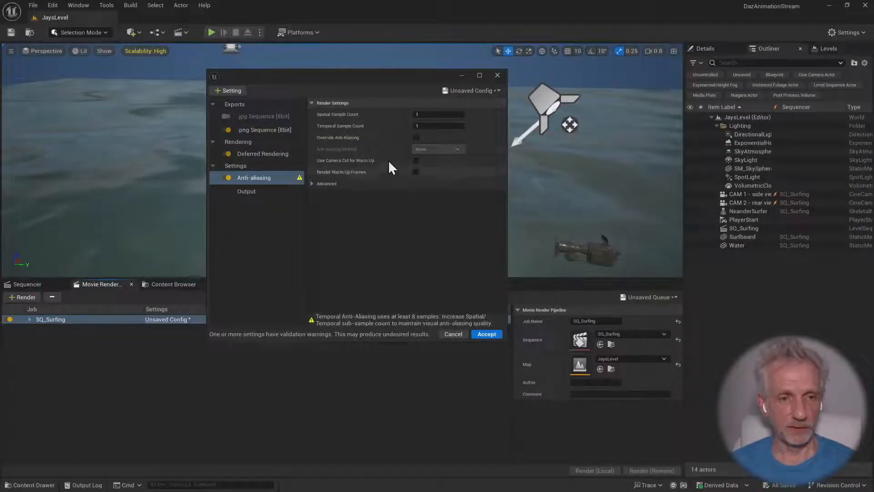
click(416, 137)
click(430, 115)
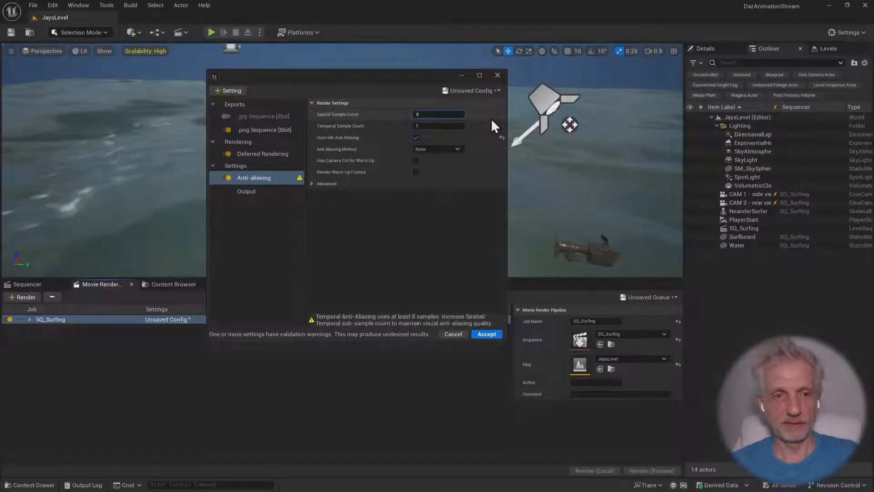
text(8)
key(Tab)
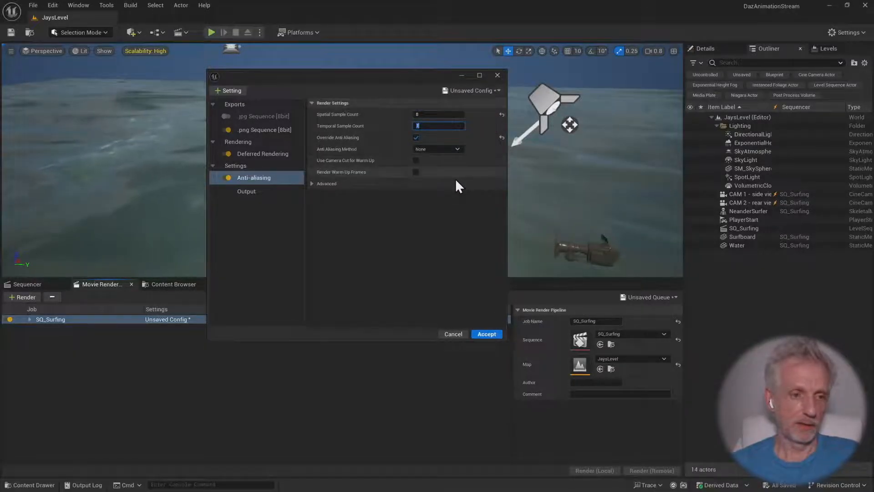
Begin saving the render configuration as a new preset and create a RenderSettings folder inside Cinematics
click(276, 192)
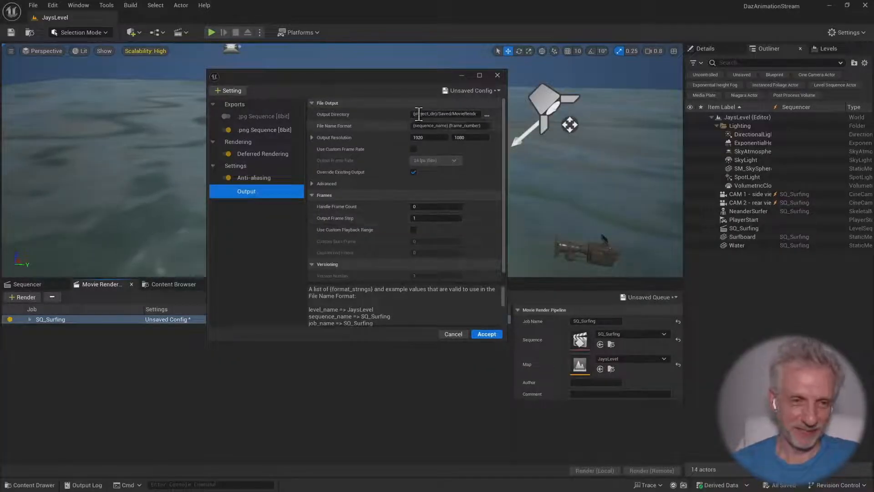
drag(401, 75, 419, 77)
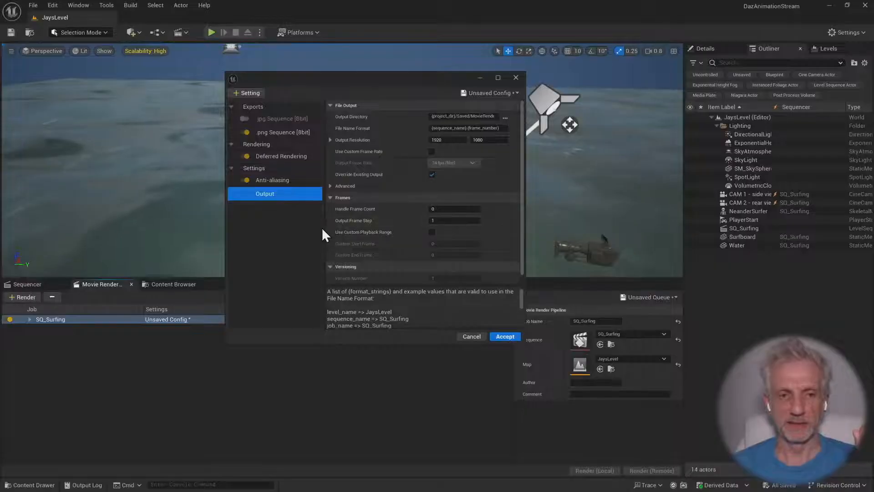
click(513, 93)
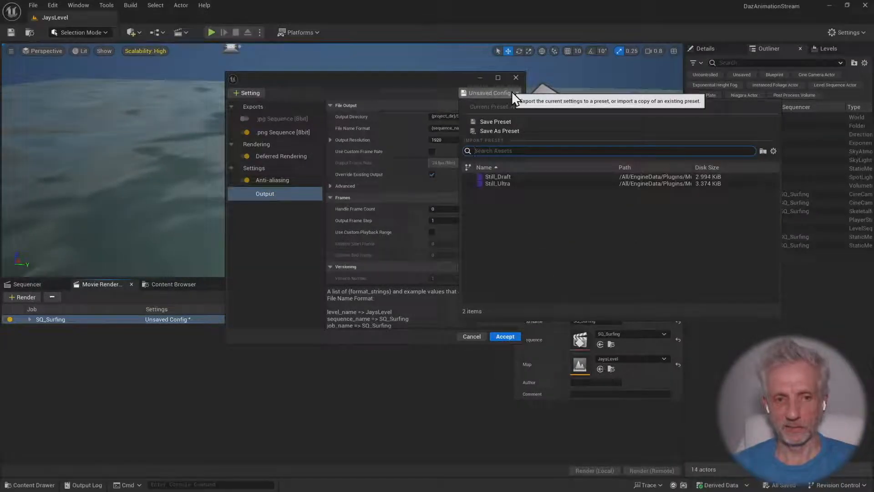
click(532, 132)
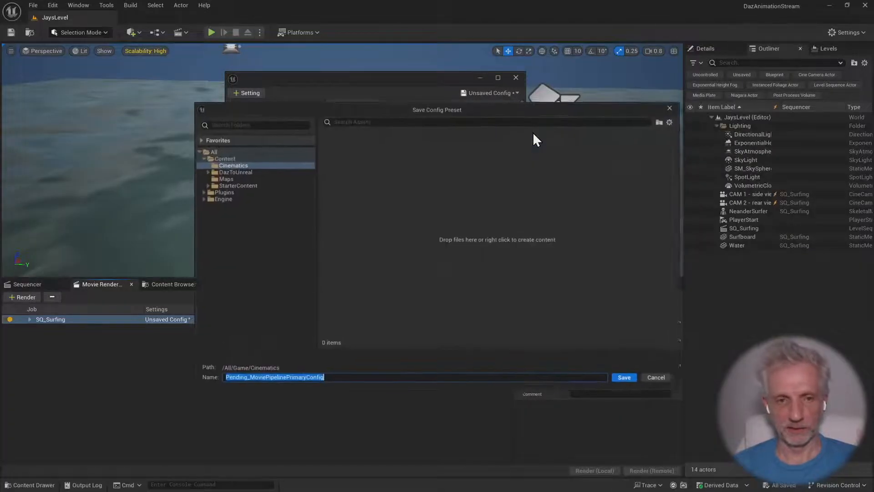
click(262, 162)
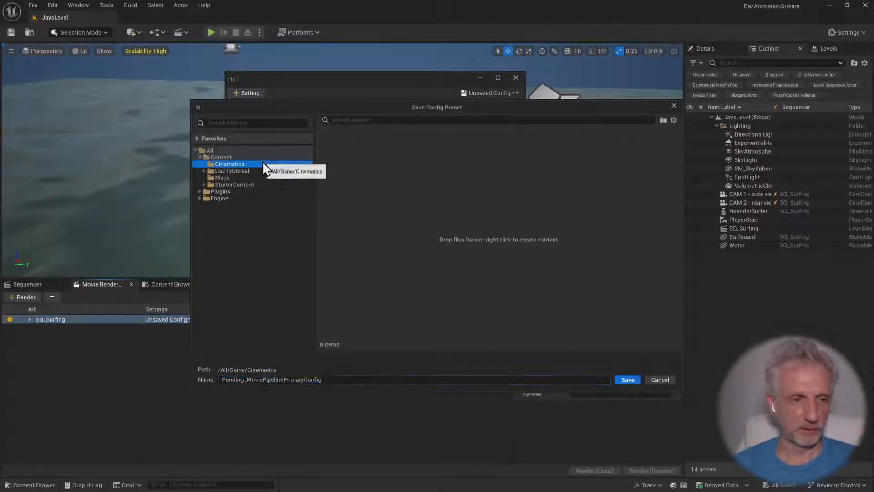
right_click(371, 235)
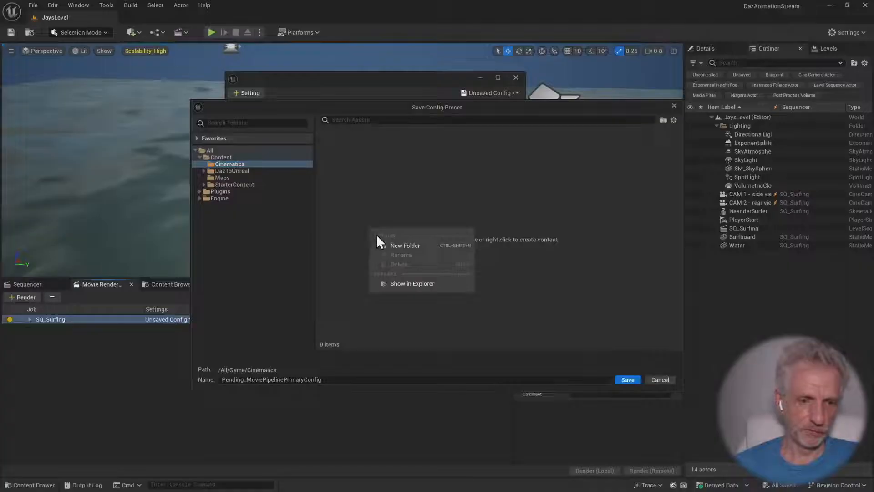
click(388, 245)
text(R)
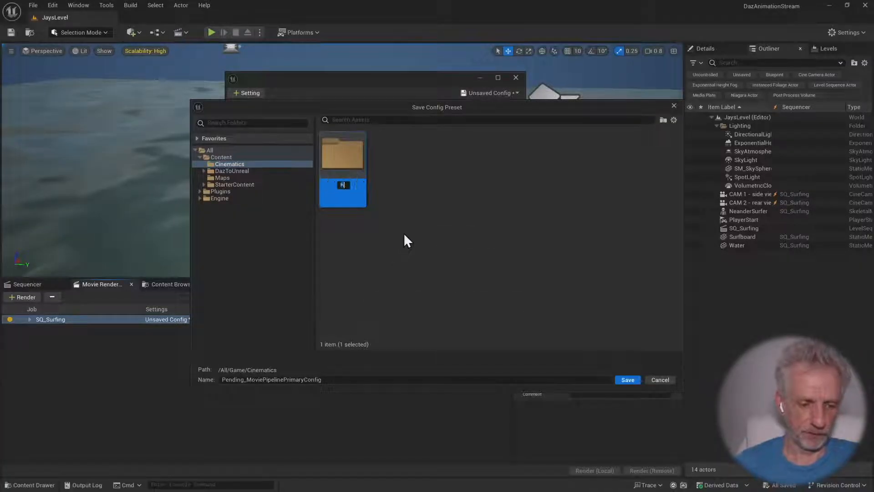
text(enderSettings)
key(Return)
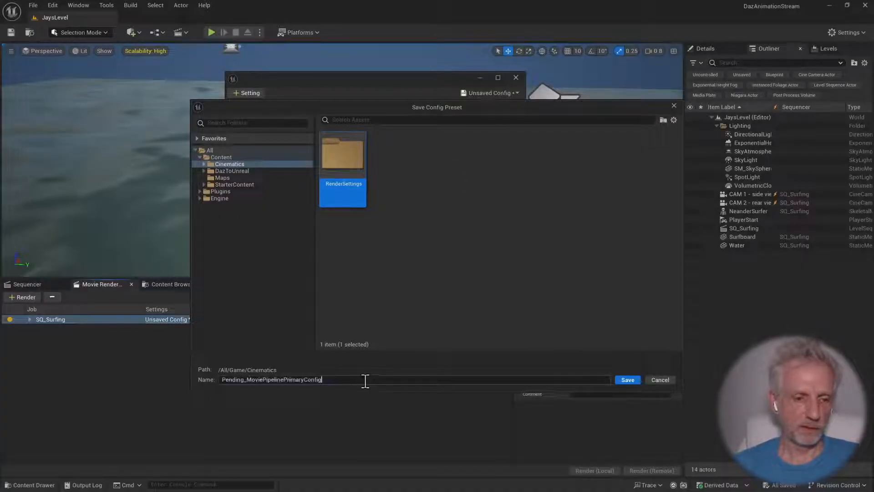
Save the config preset as RS_SurferDraft in the Cinematics folder and accept the render configuration
click(399, 382)
text(RDS)
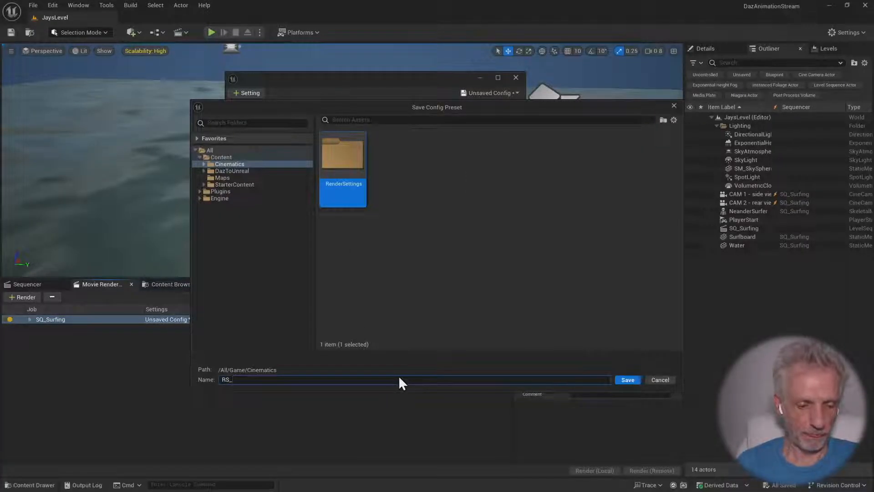
text(SurferDraft)
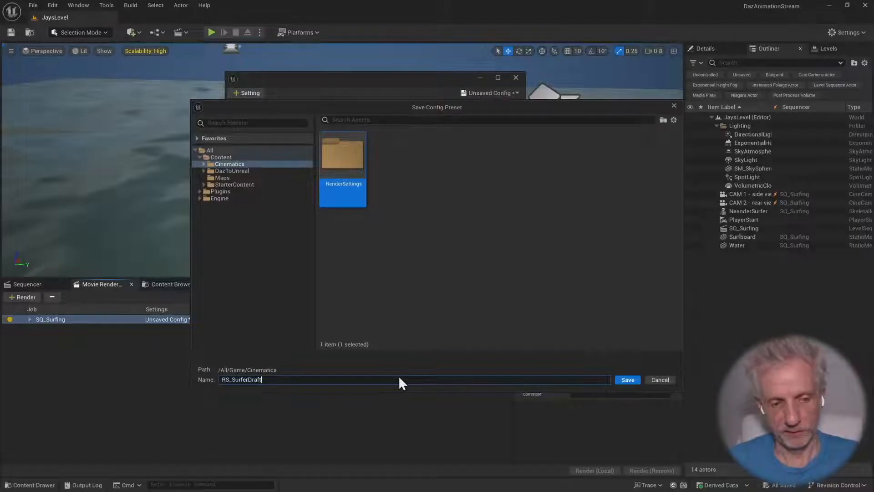
key(Return)
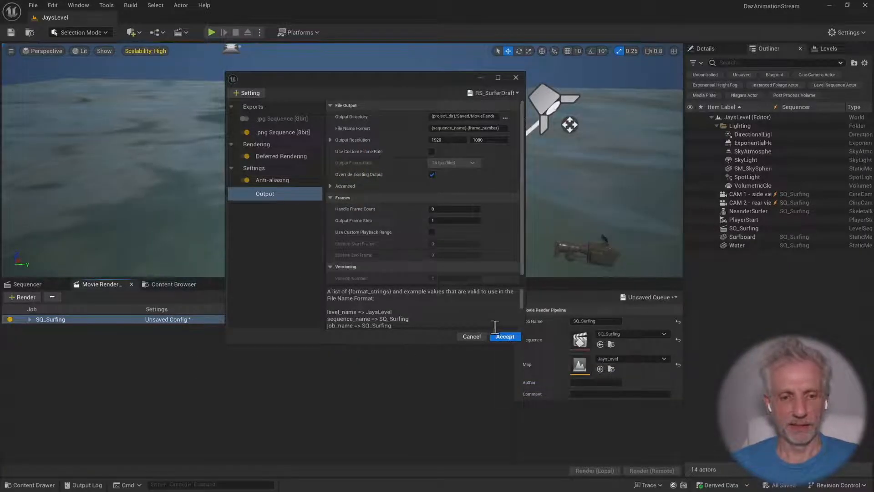
click(506, 336)
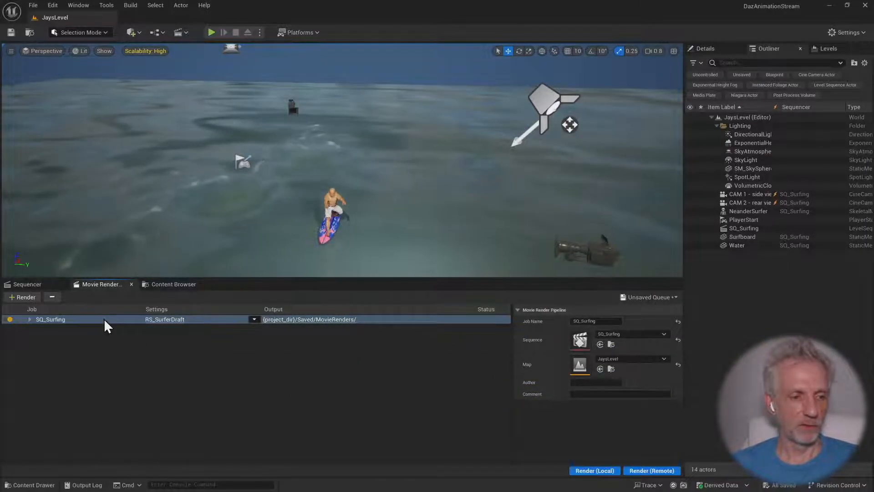
Delete the SQ_Surfing job from the render queue and add the sequence again from the Sequencer
key(Delete)
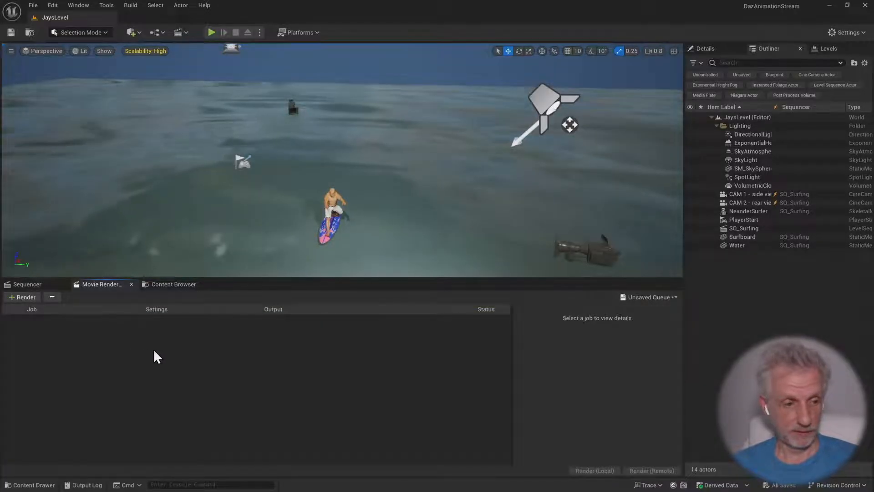
click(36, 284)
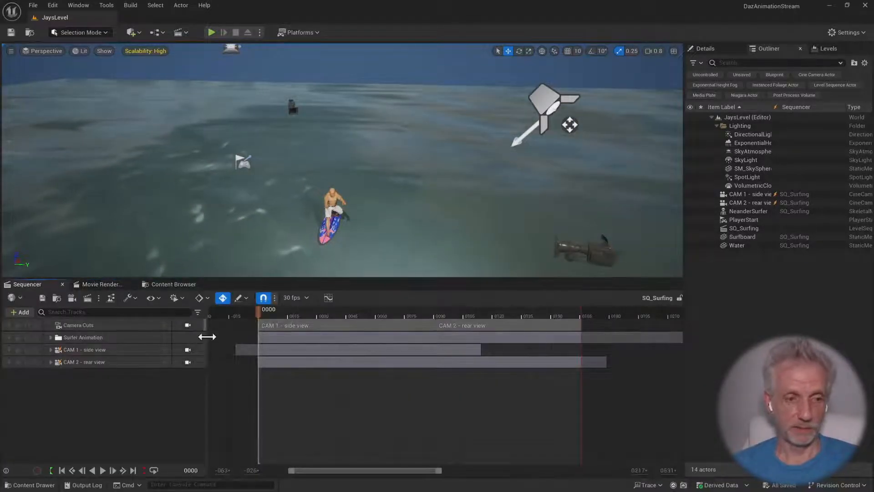
click(87, 298)
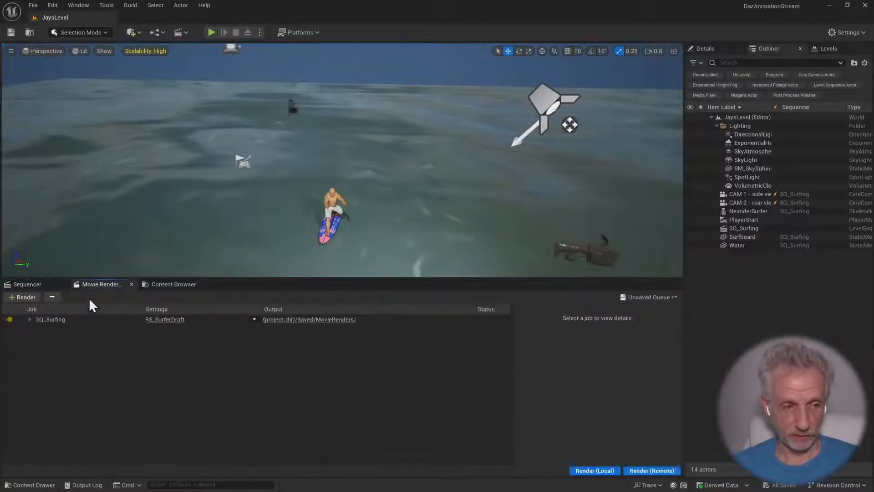
Load the RS_SurferDraft preset into the SQ_Surfing job's configuration and review its png, Deferred Rendering, Anti-aliasing and Output settings
click(165, 321)
click(566, 132)
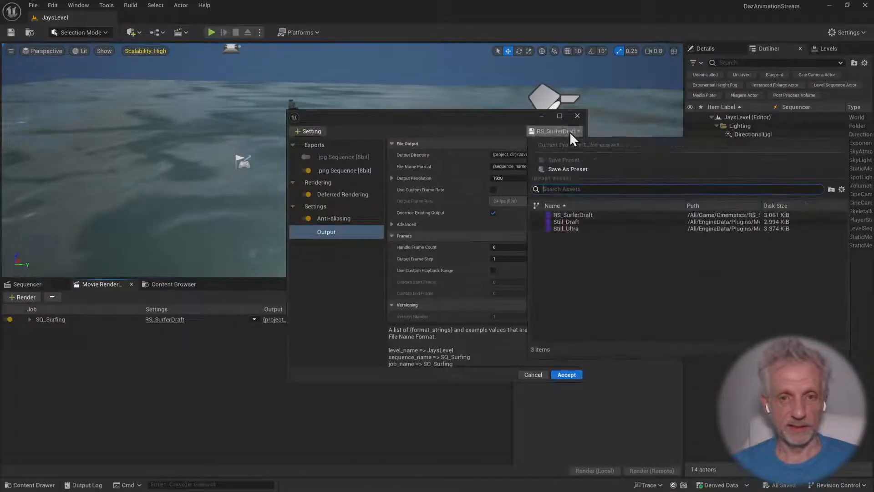
click(594, 215)
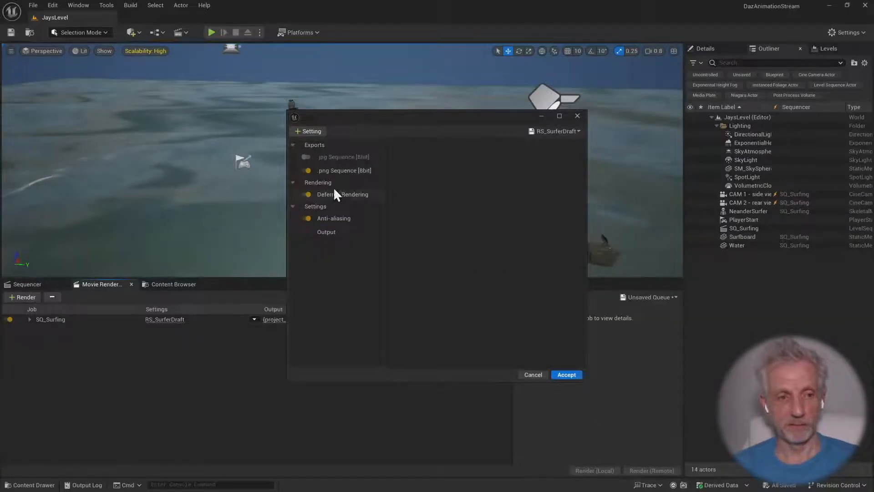
click(361, 169)
click(346, 194)
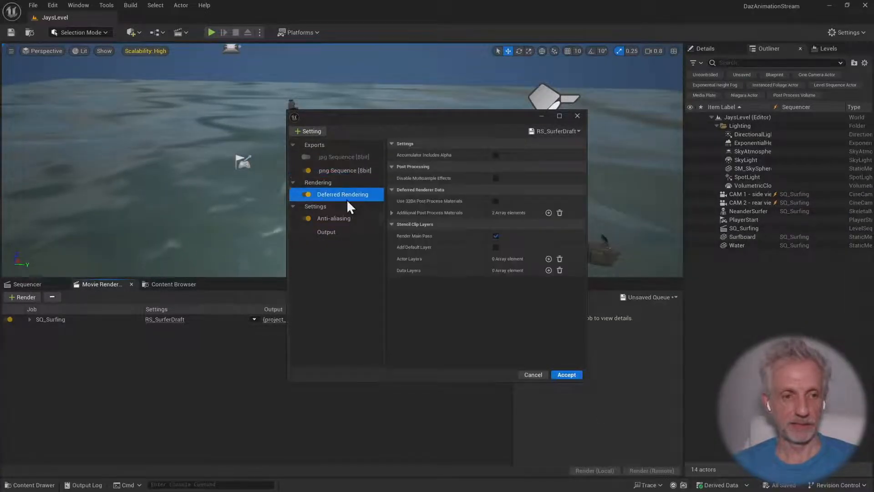
click(347, 218)
click(348, 231)
Accept the render configuration and start a local render of the SQ_Surfing job
click(567, 375)
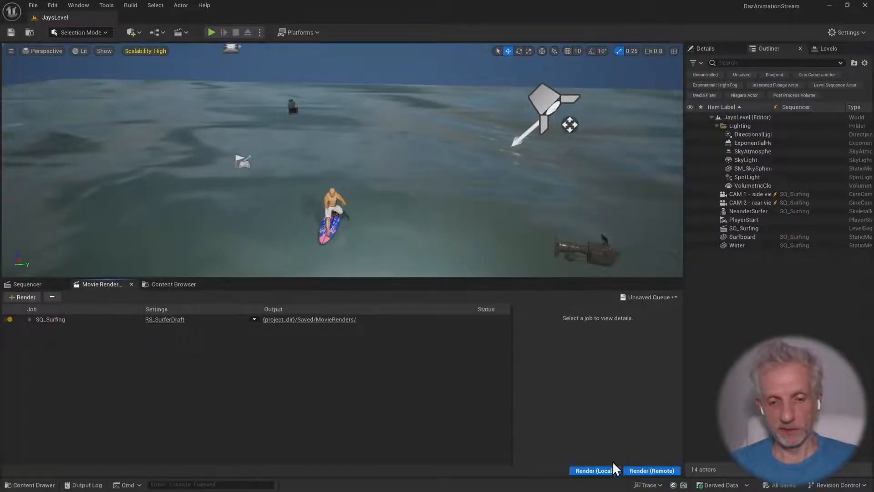
click(605, 471)
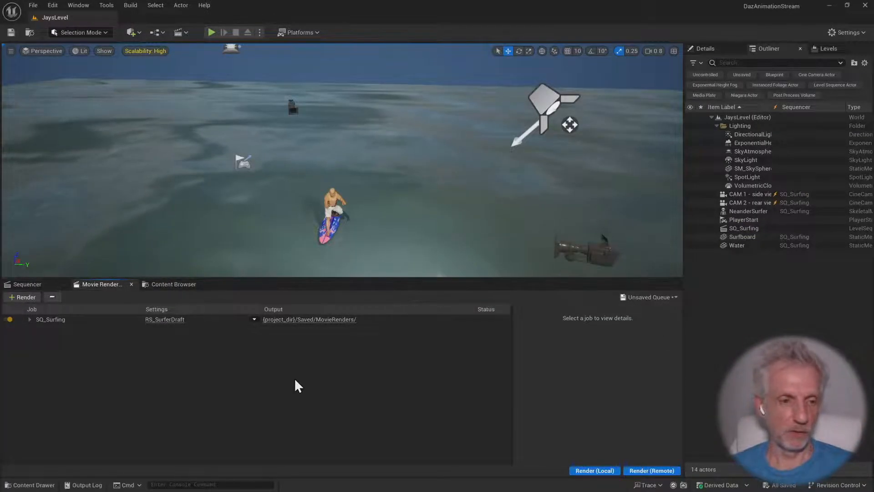
Launch Adobe Premiere Pro 2024 and start a new project
click(13, 483)
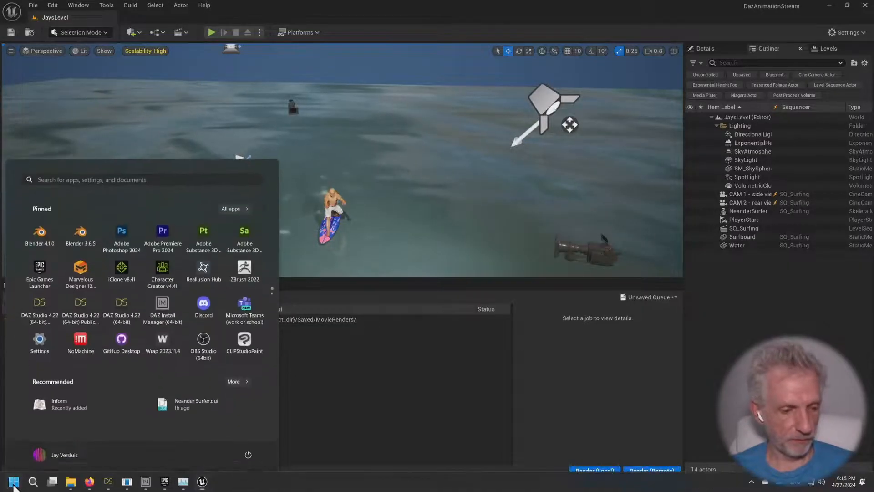
click(168, 249)
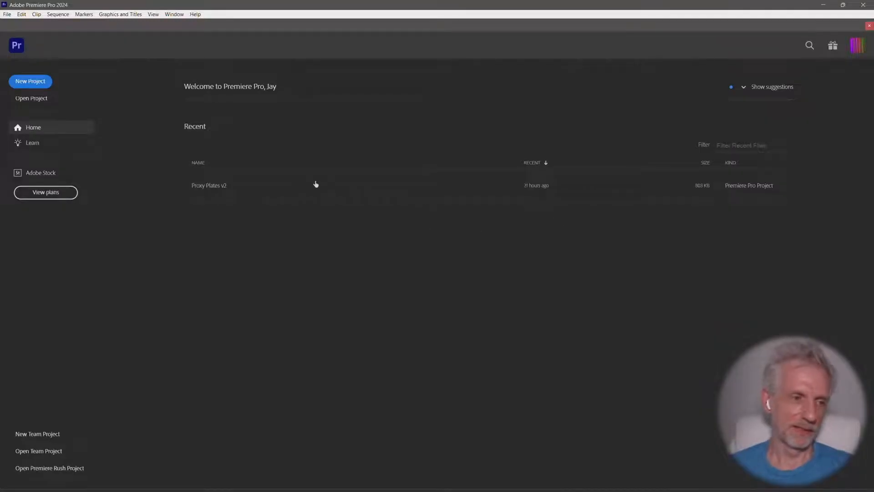
click(30, 81)
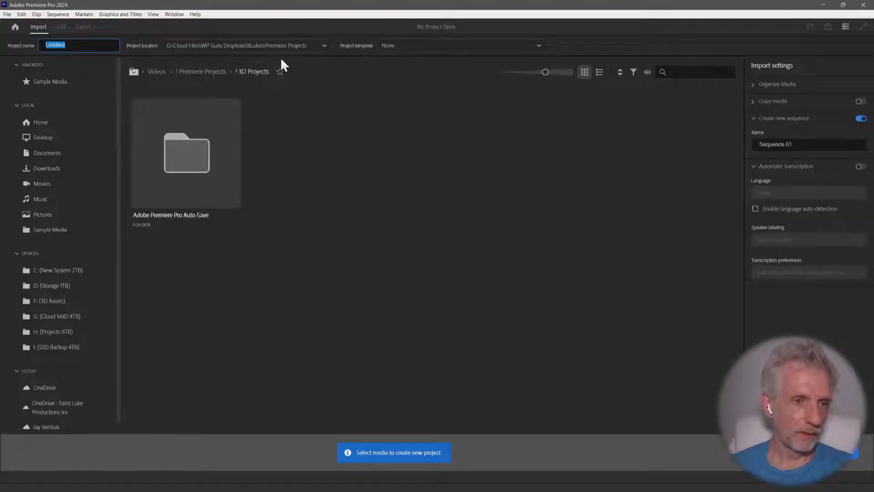
Name the new project Stream Comp and create it in the Premiere Projects location
click(41, 141)
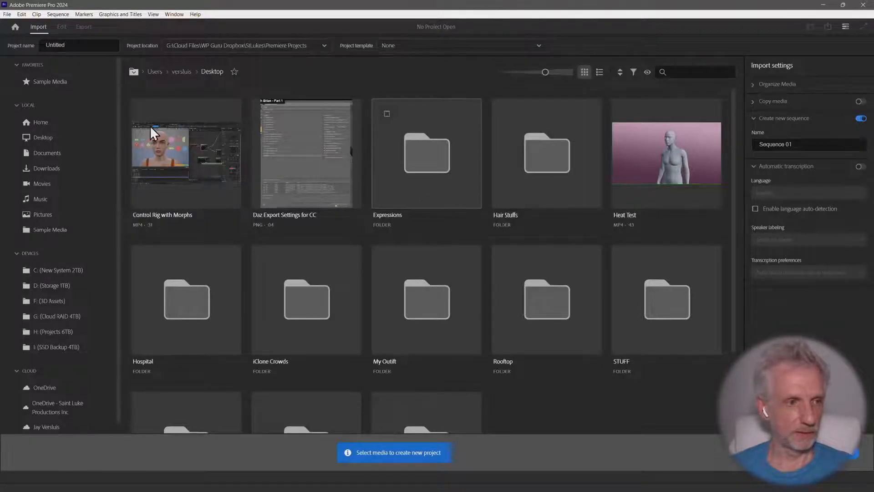
drag(70, 44, 21, 42)
text(Stream Comp)
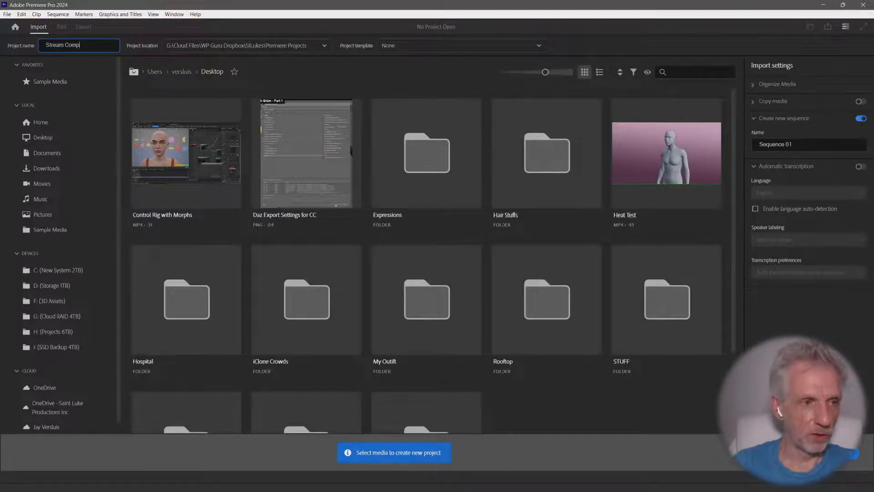
key(Return)
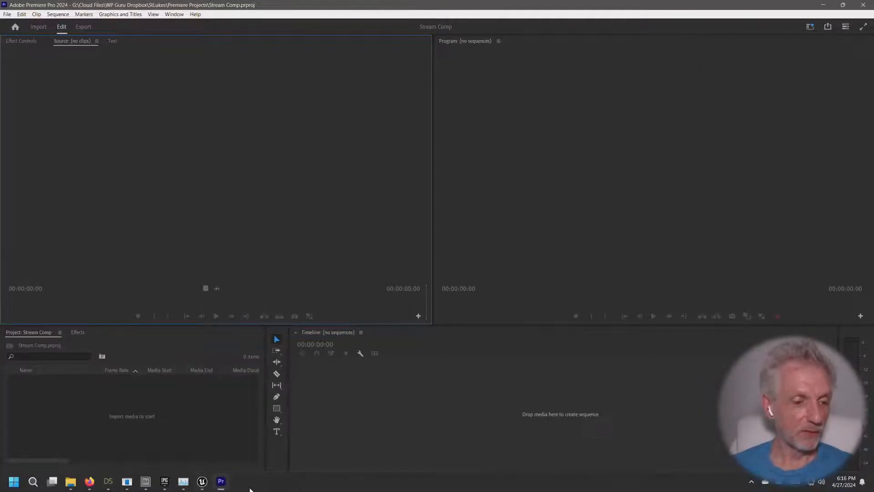
Switch to Task Manager and examine the system's memory usage and memory composition
click(183, 481)
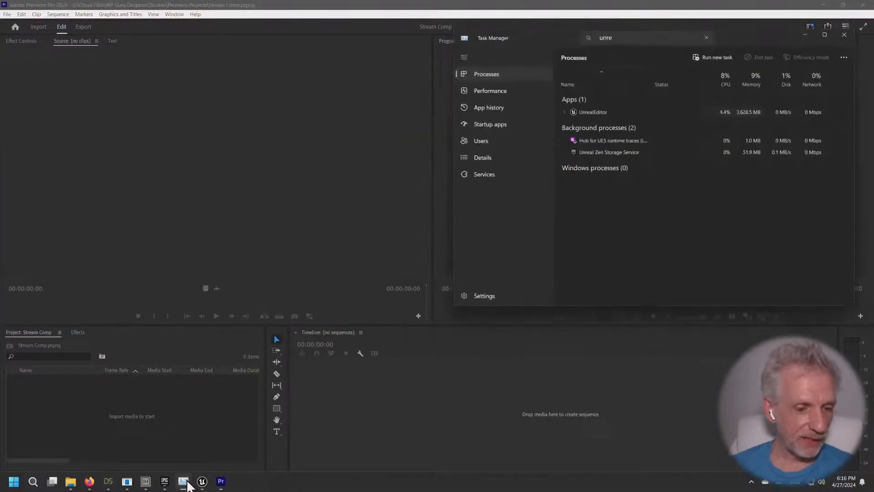
click(518, 85)
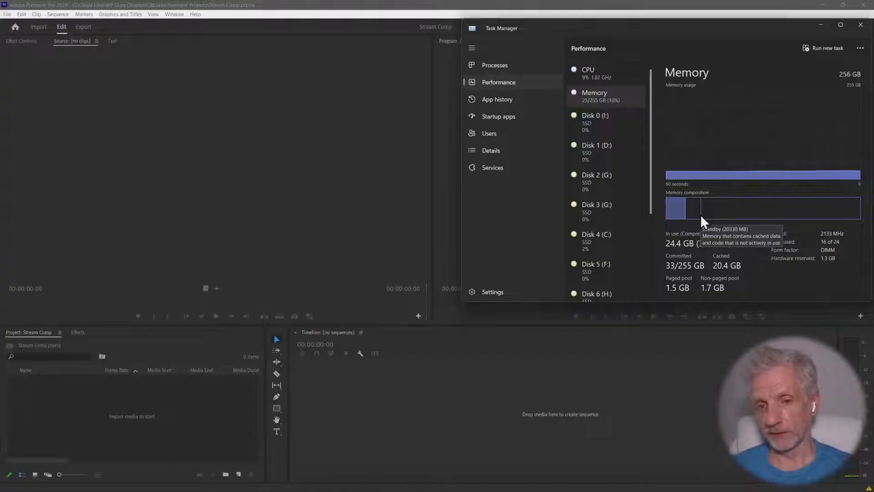
mouse_move(692, 217)
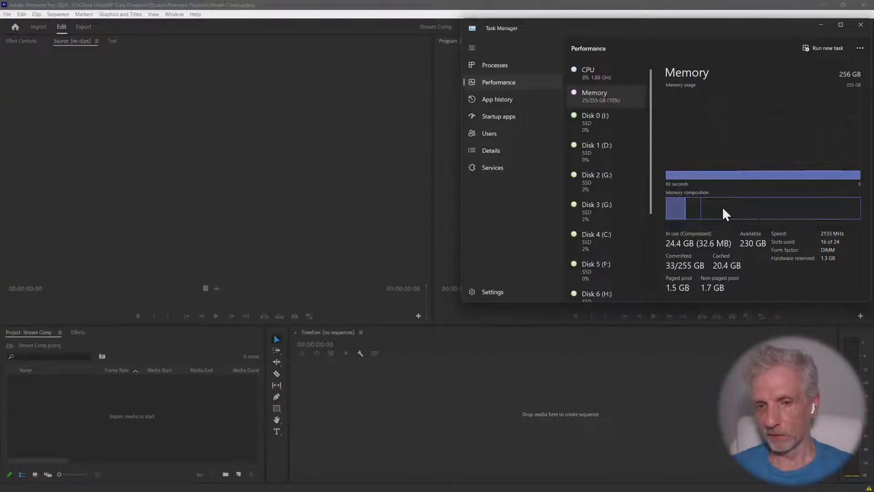
mouse_move(821, 206)
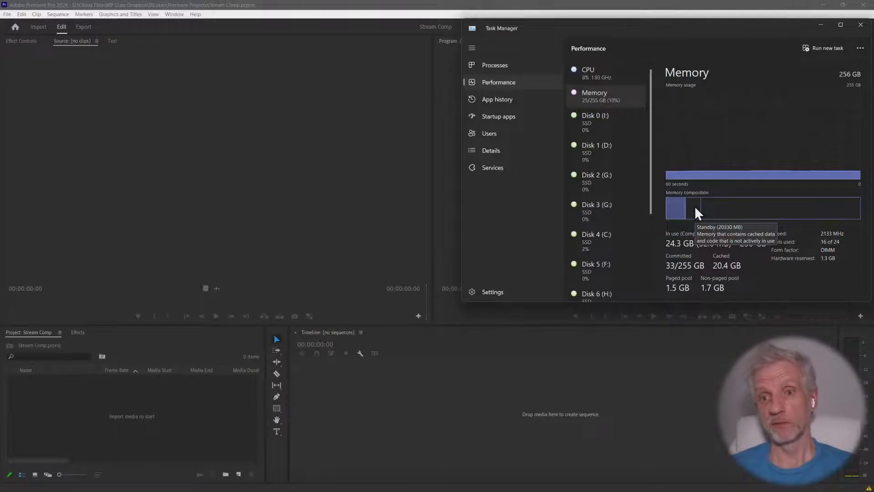
click(820, 24)
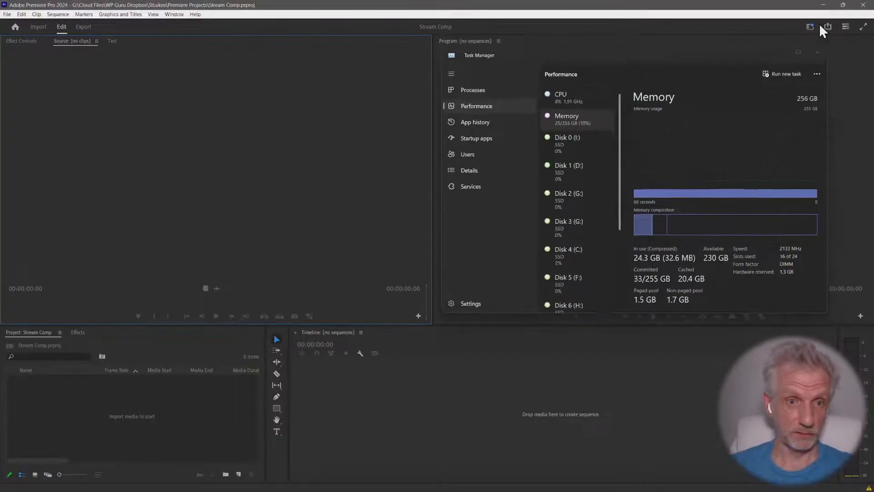
Import SQ_Surfing.0000.png as an image sequence from H:, Unreal Projects, Unreal Testing 2024, DazAnimationStream, Saved, MovieRenders
right_click(124, 421)
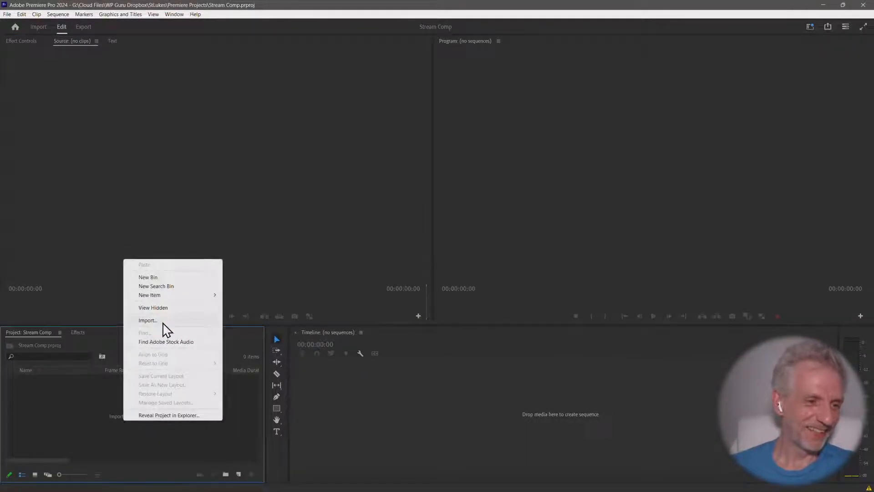
click(163, 324)
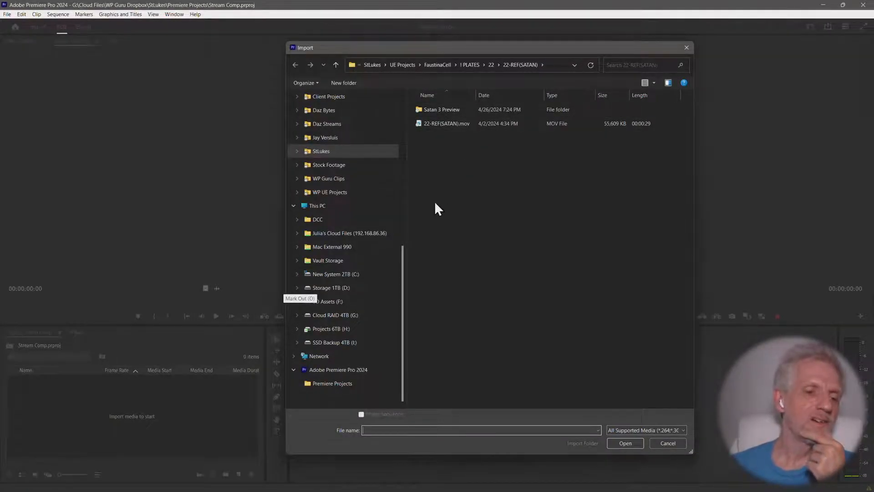
click(353, 330)
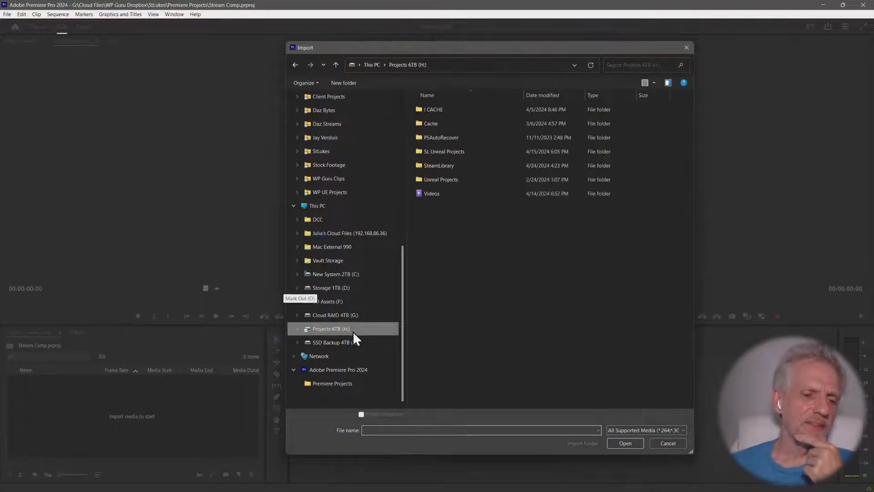
double_click(460, 178)
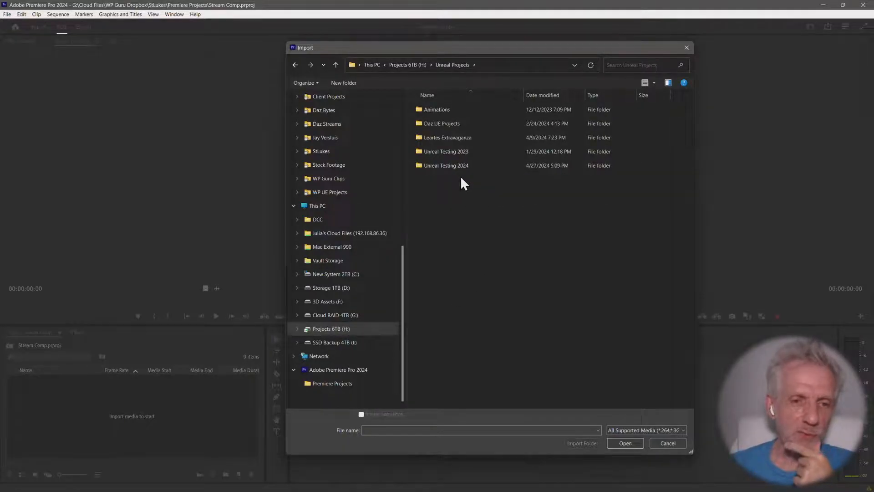
double_click(474, 167)
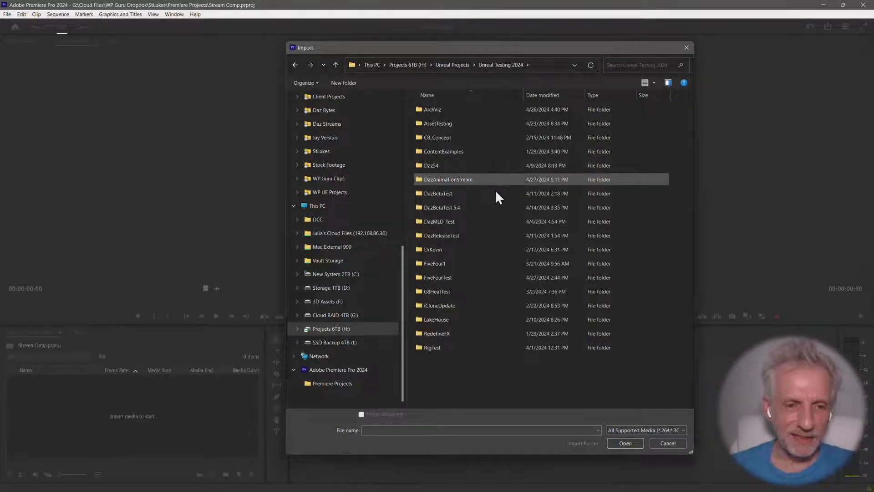
double_click(471, 180)
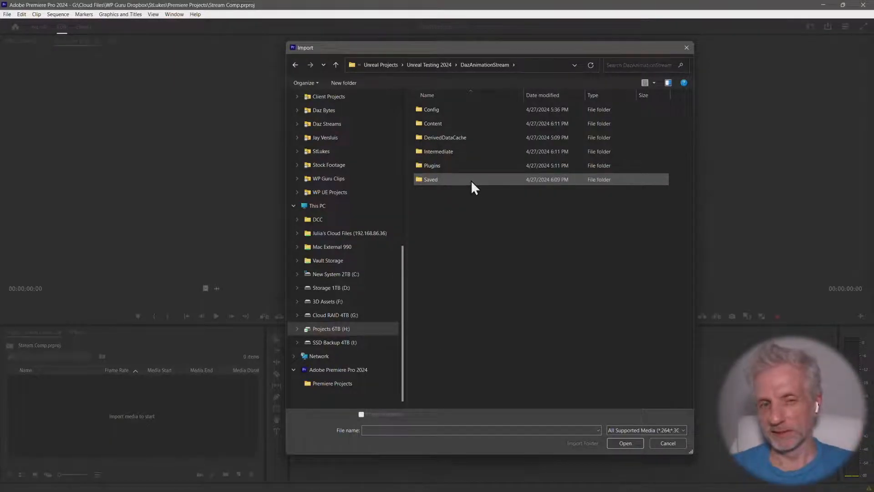
double_click(471, 180)
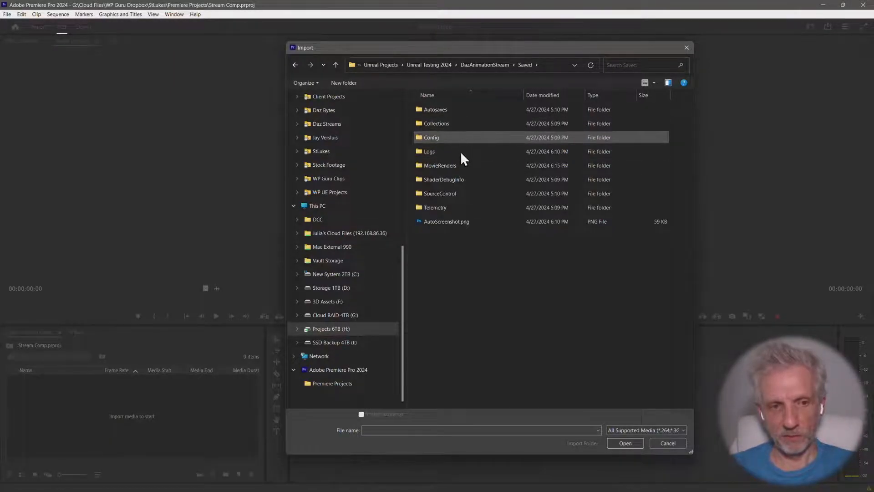
double_click(460, 165)
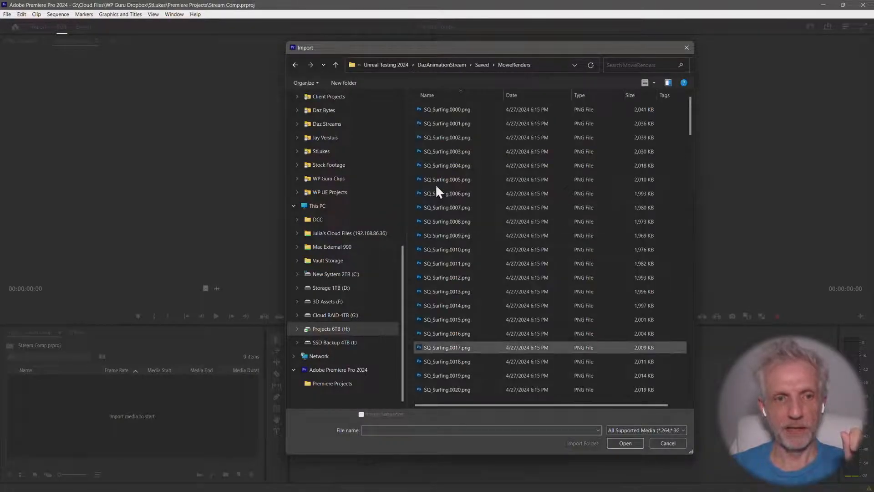
click(449, 110)
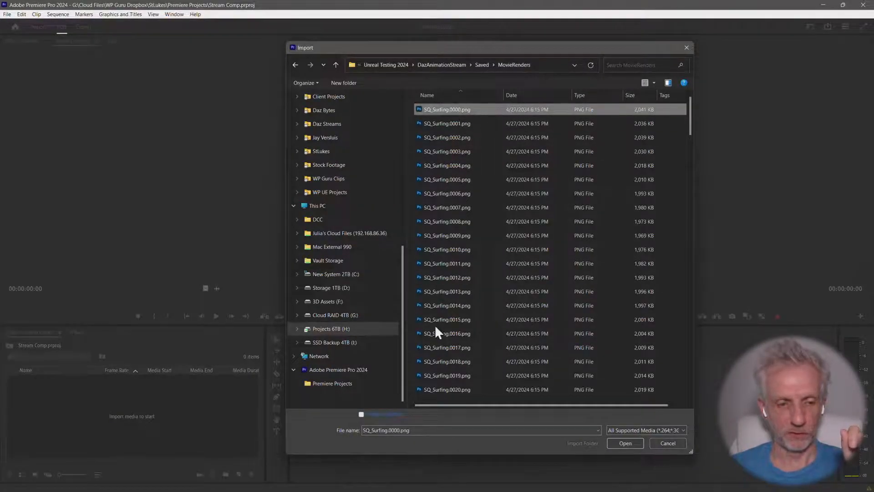
click(361, 414)
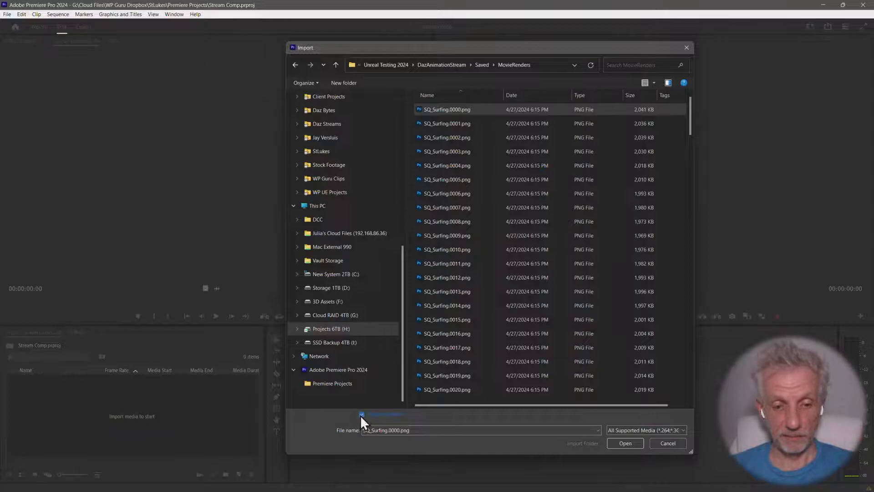
click(625, 444)
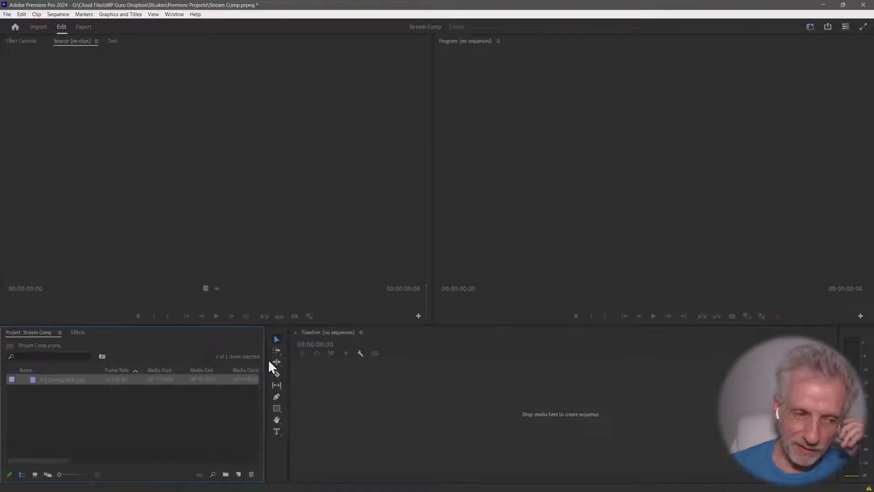
Create a new sequence from the imported SQ_Surfing.0000.png clip and play it back
right_click(34, 380)
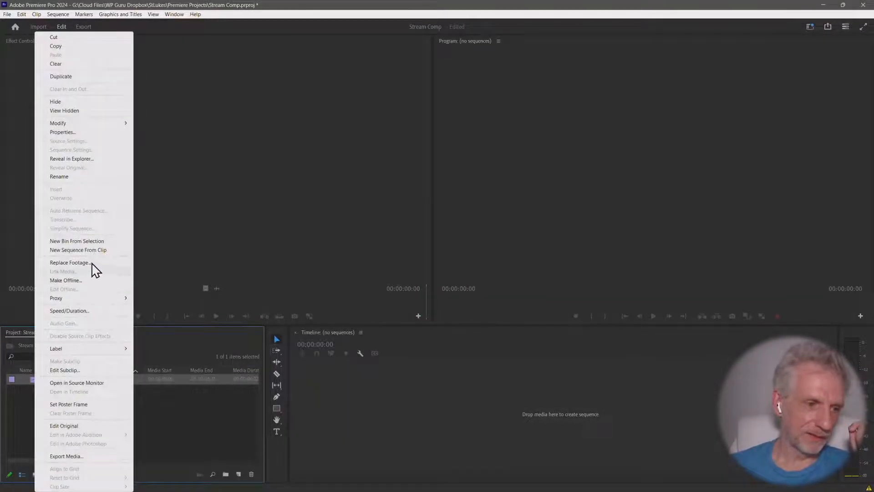
click(94, 251)
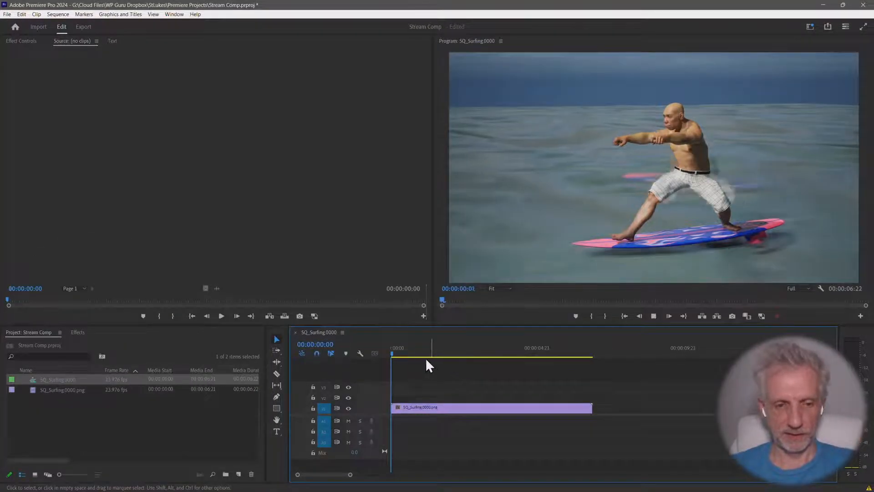
key(space)
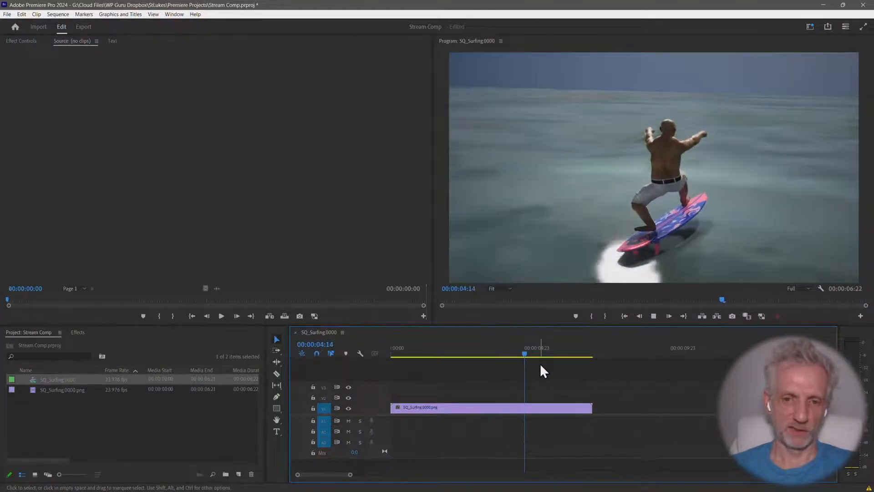
key(space)
Delete the SQ_Surfing.0000 sequence from the project, keeping the png footage
right_click(465, 406)
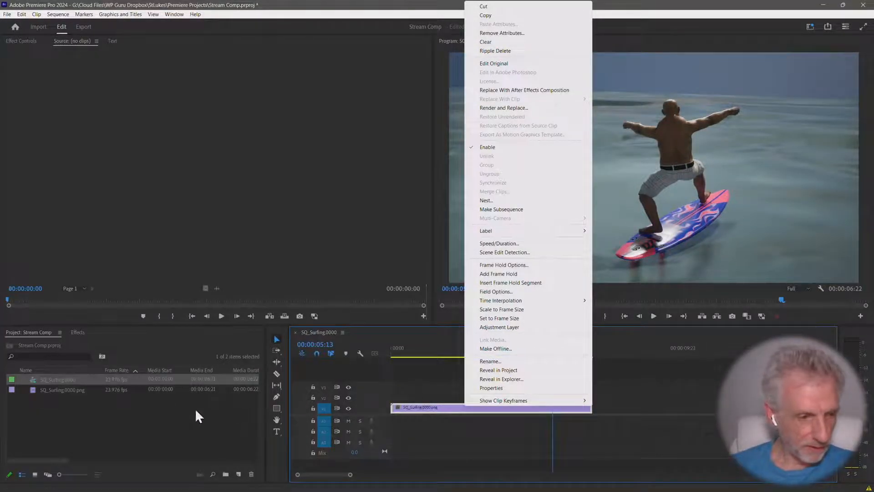
click(89, 403)
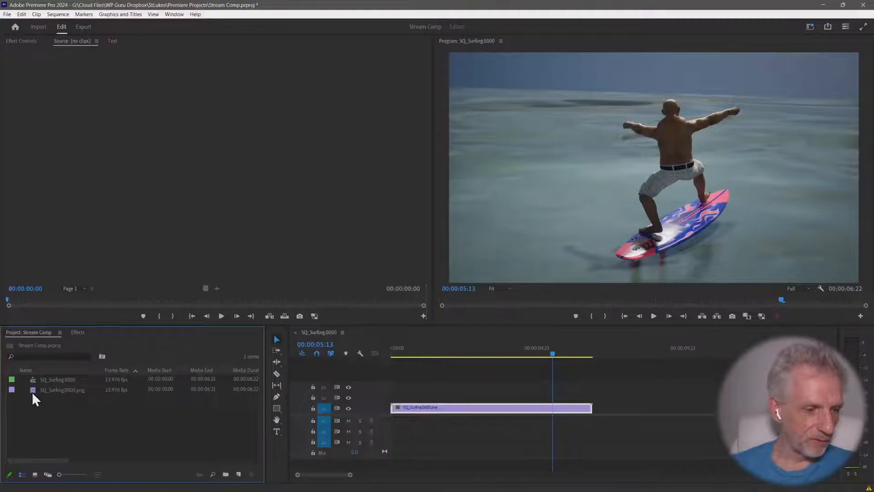
click(38, 380)
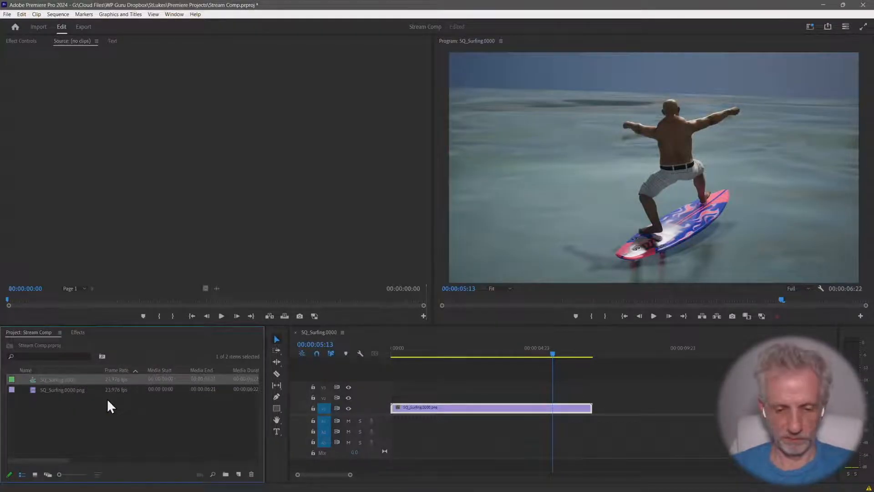
key(Delete)
Interpret the SQ_Surfing.0000.png footage with an assumed frame rate of 30 fps
click(33, 379)
right_click(33, 379)
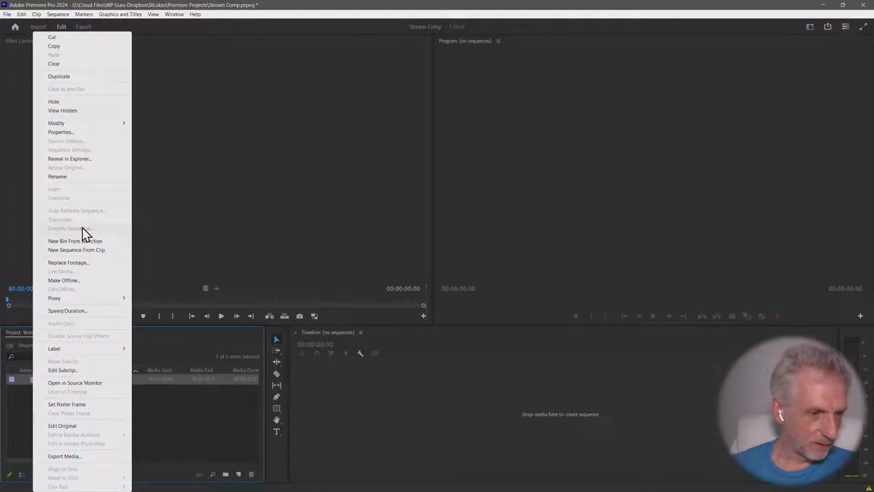
mouse_move(113, 127)
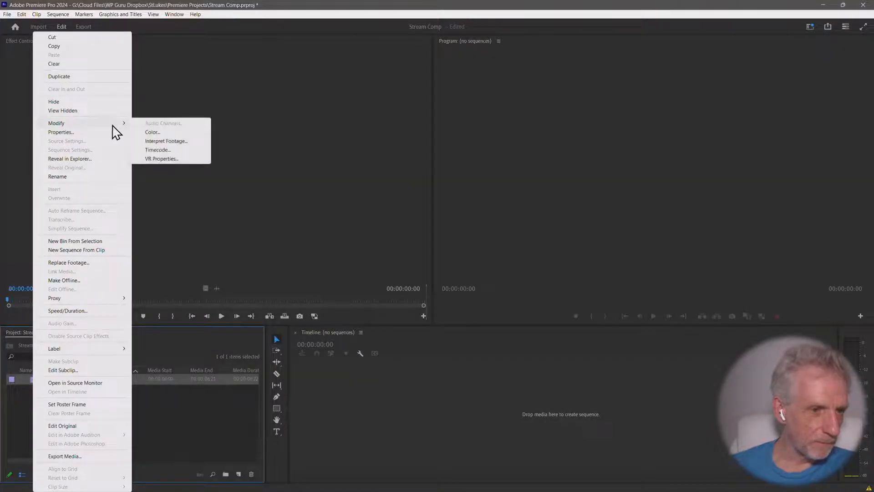
click(192, 141)
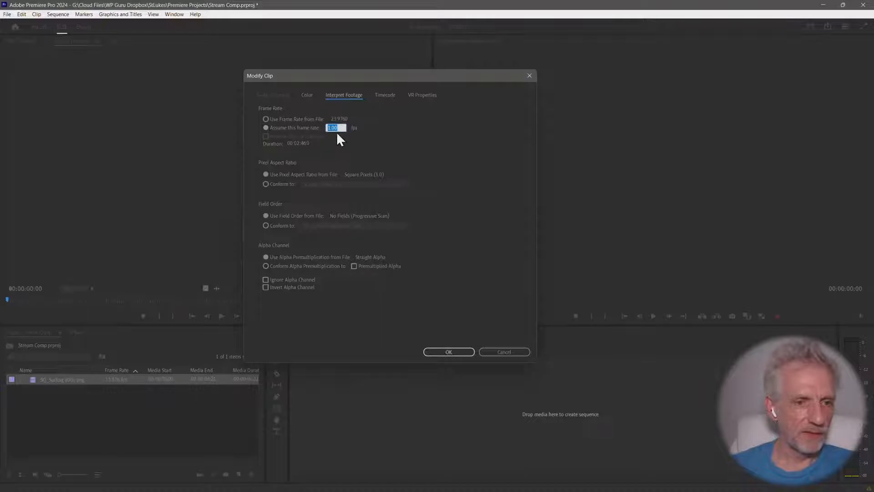
key(Return)
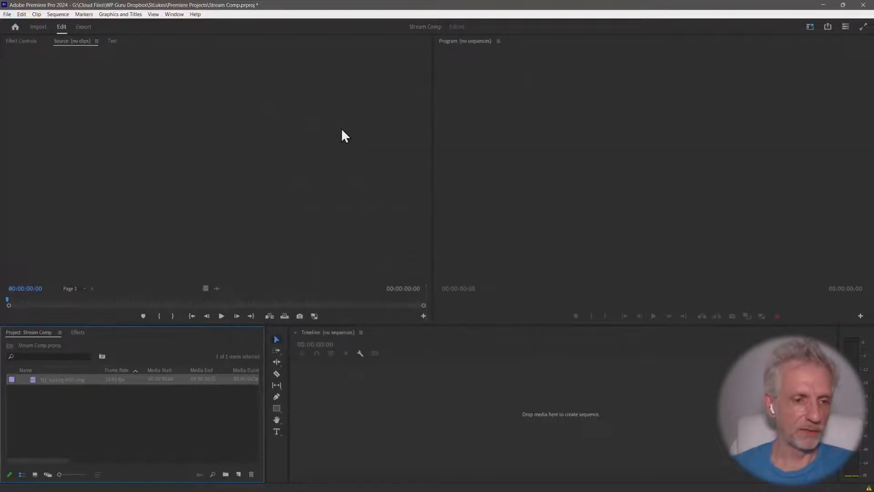
Build a new sequence from the reinterpreted 30 fps surfing footage and play it to the end
right_click(34, 379)
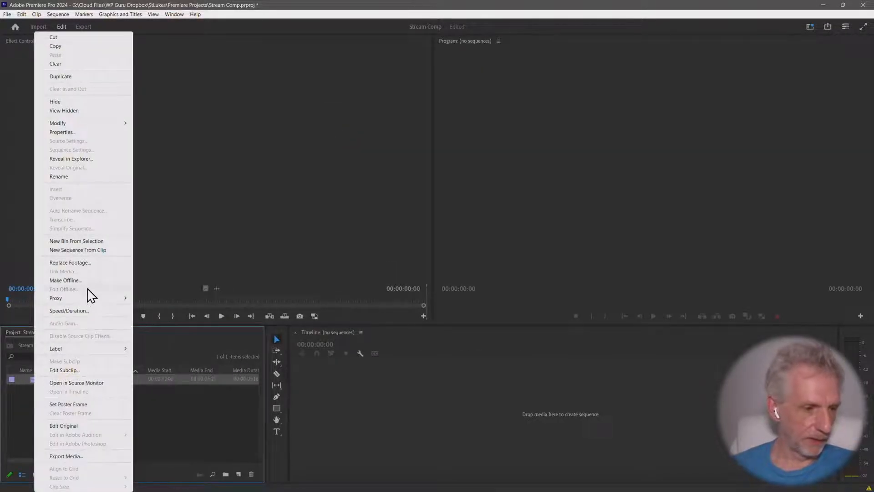
click(99, 253)
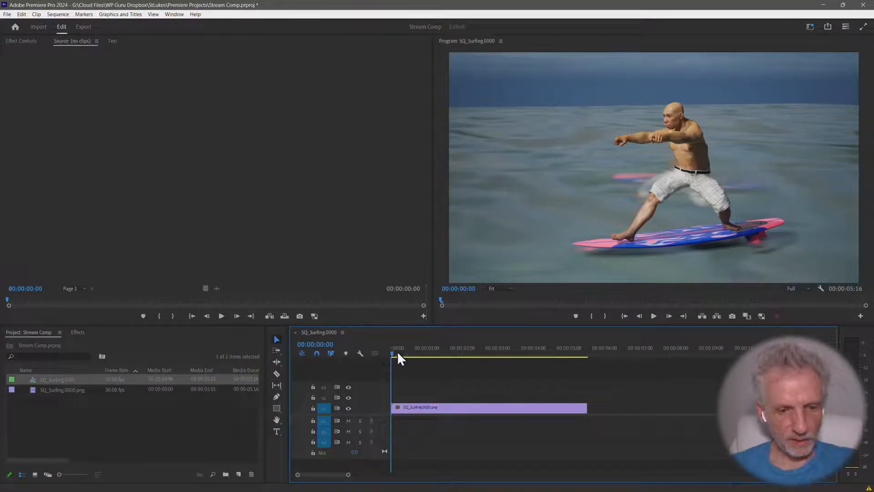
key(space)
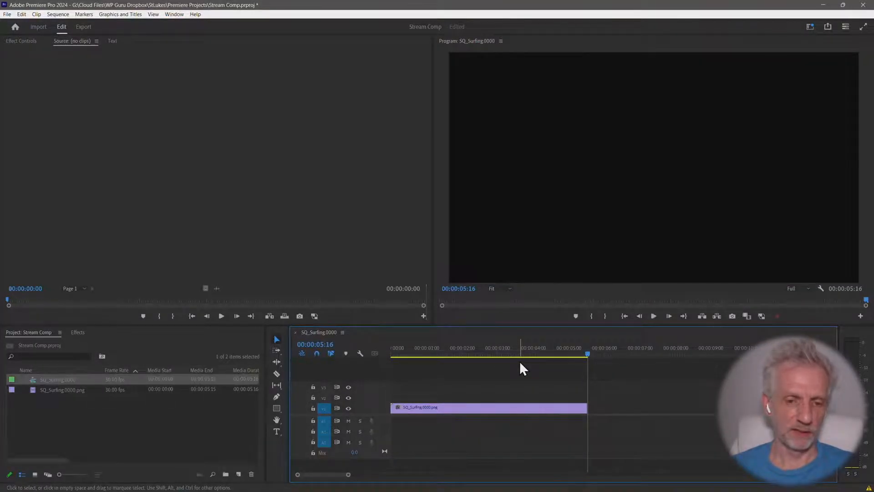
Delete the surfing clip from the timeline and clear the footage and its sequence from the project
click(518, 407)
key(Delete)
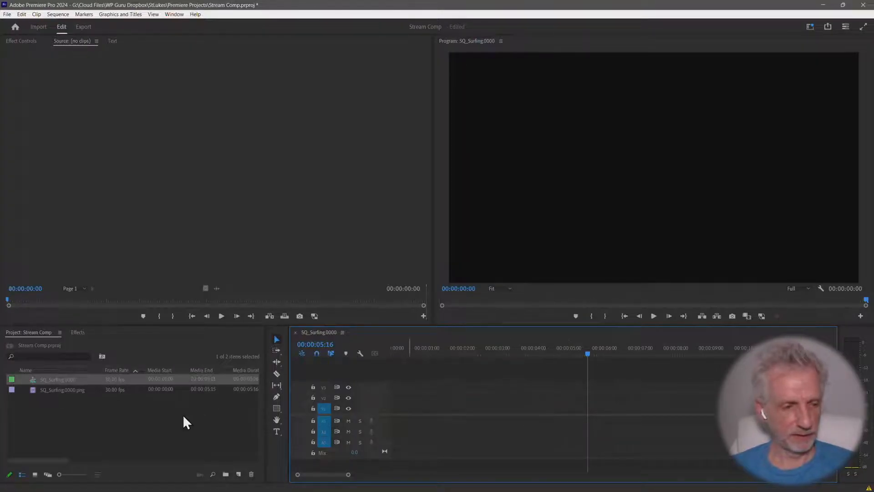
click(33, 392)
key(Delete)
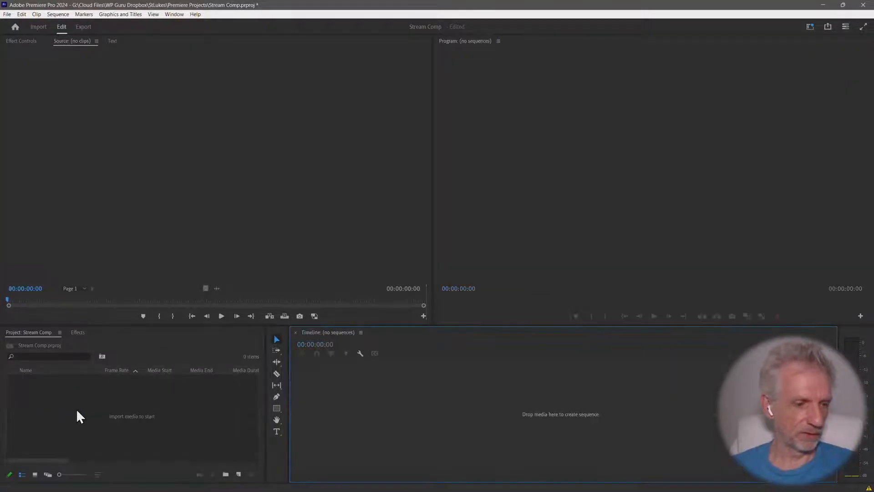
Switch back to Unreal Engine with the SQ_Surfing job in the render queue
key(alt+Tab)
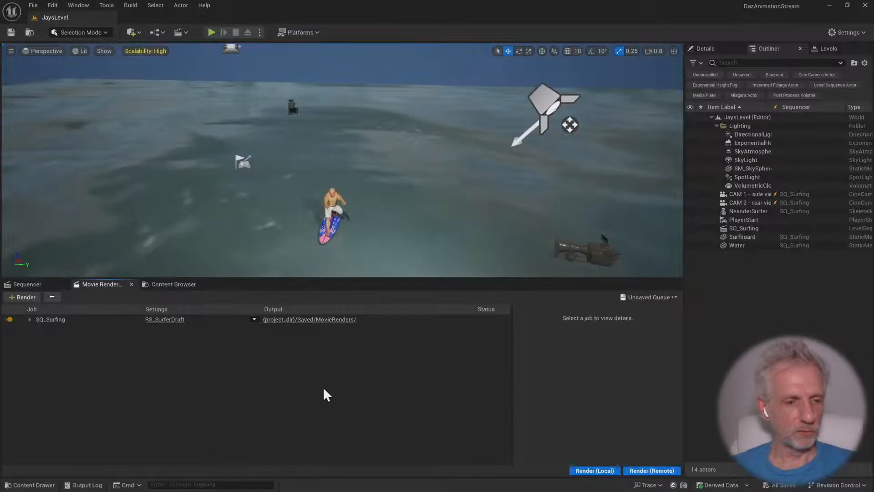
Enable a custom output frame rate of 60 fps in the SQ_Surfing job's render settings and render the queue locally
click(165, 320)
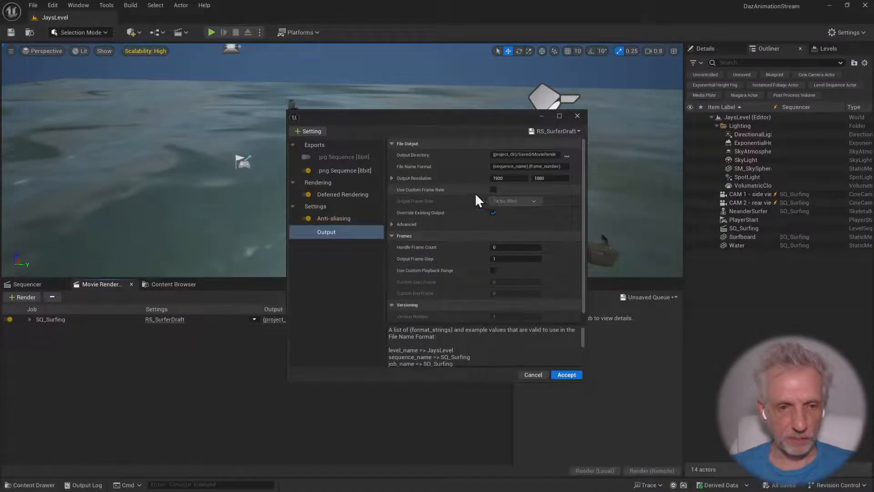
click(491, 188)
click(540, 202)
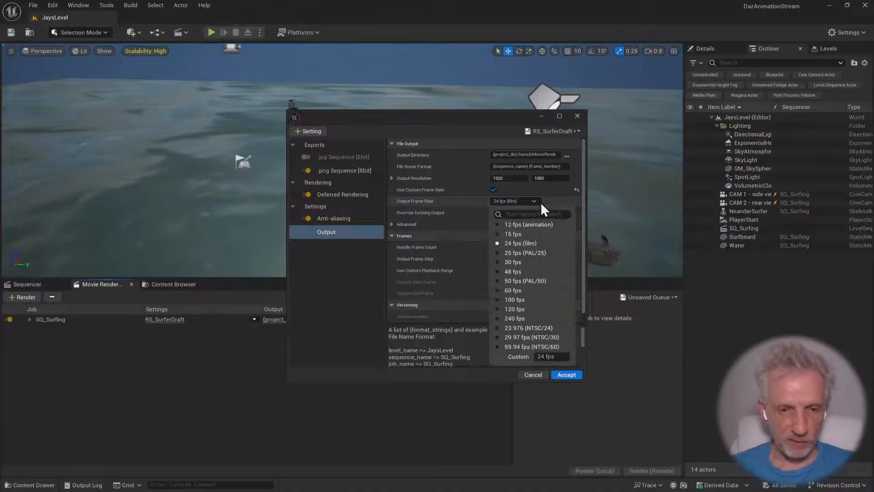
click(528, 299)
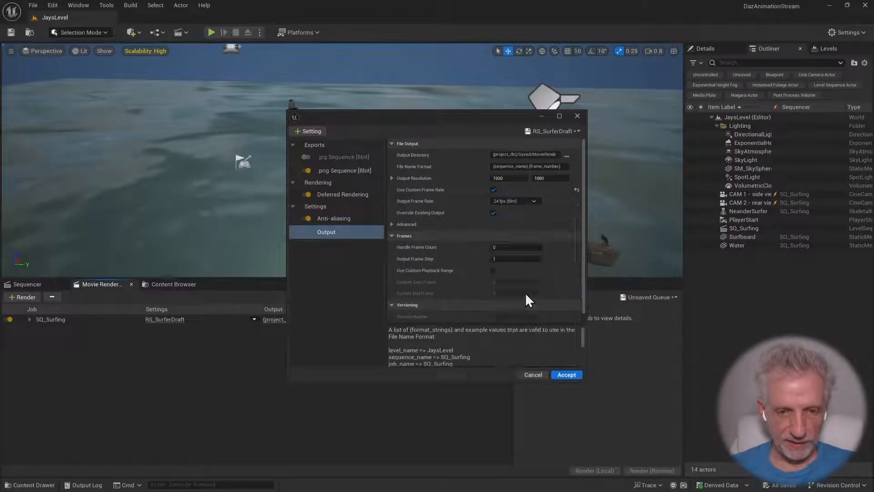
click(566, 375)
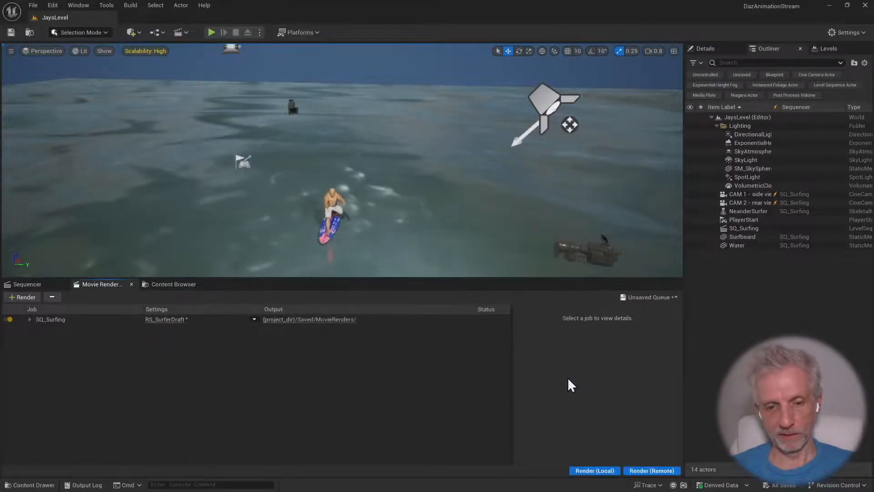
click(597, 471)
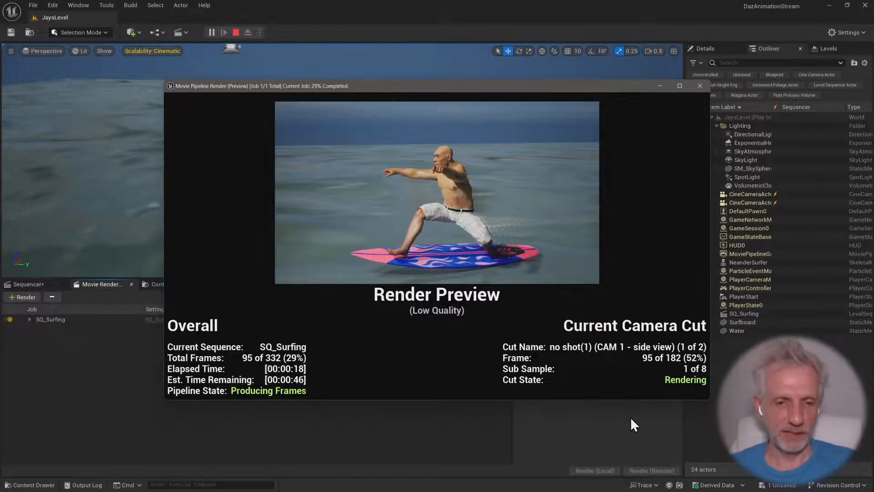
Switch to Task Manager to examine the memory usage during the render, and minimize it when done
key(alt+Tab)
key(alt+Tab)
key(alt+Tab)
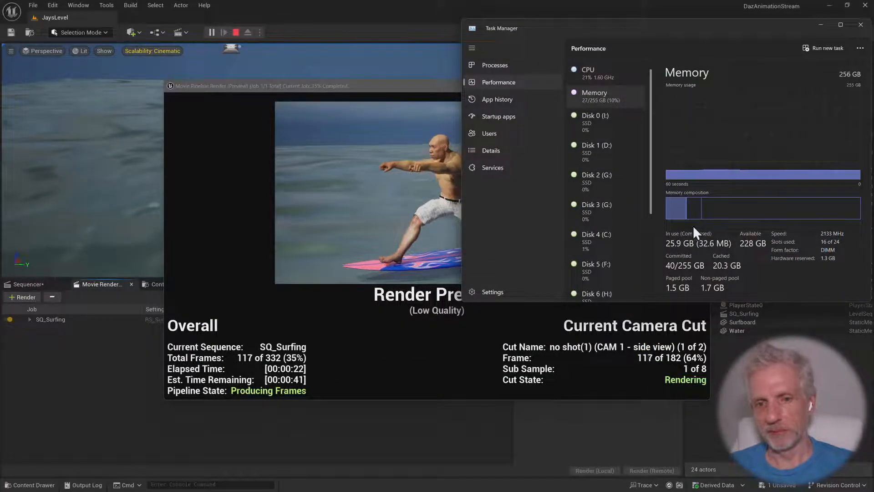
mouse_move(685, 212)
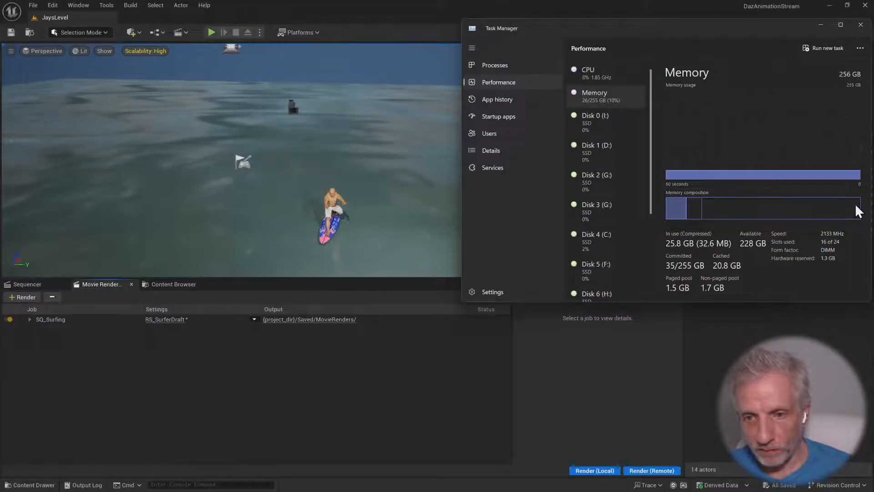
mouse_move(853, 209)
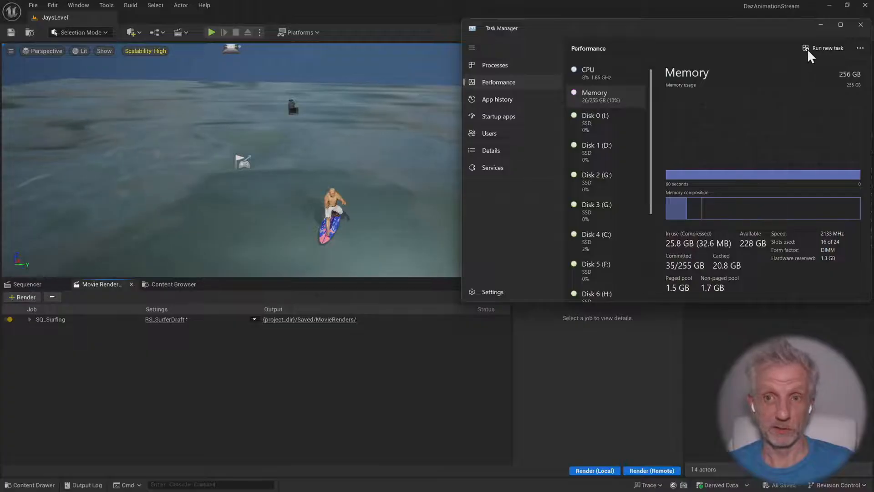
click(819, 26)
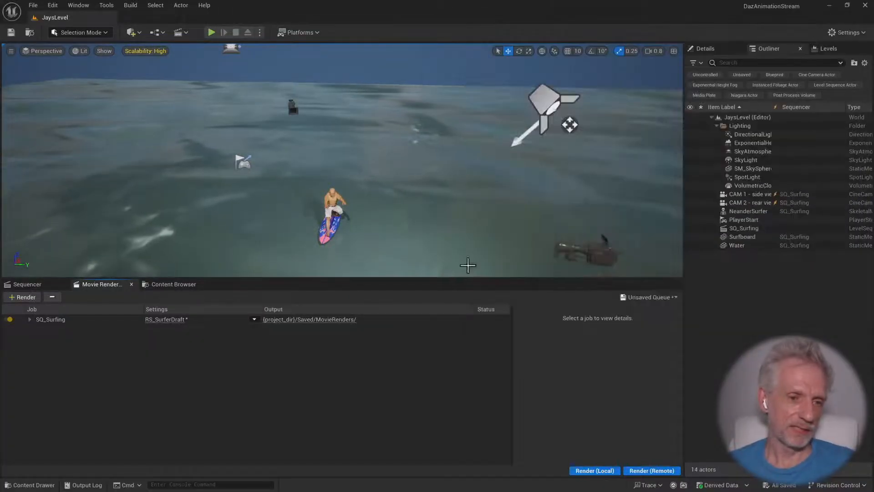
Switch to Premiere Pro and import the new render from MovieRenders as an image sequence starting at SQ_Surfing.0000.png
key(alt+Tab)
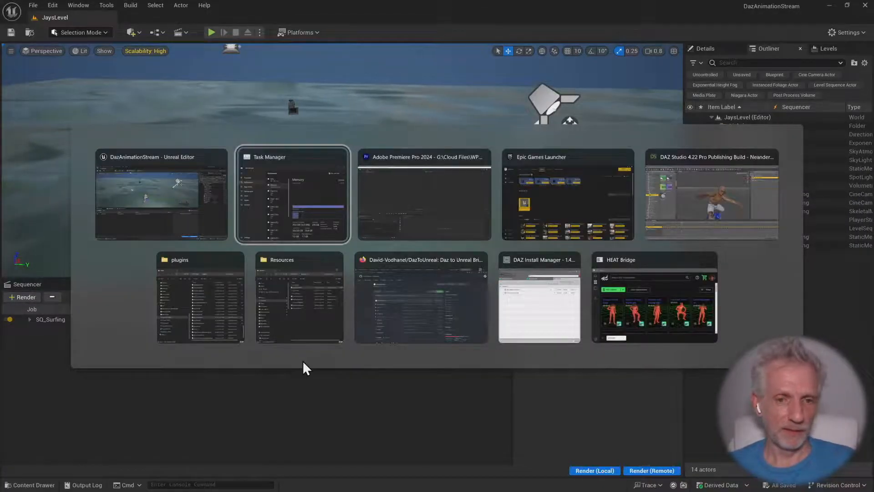
key(alt+Tab)
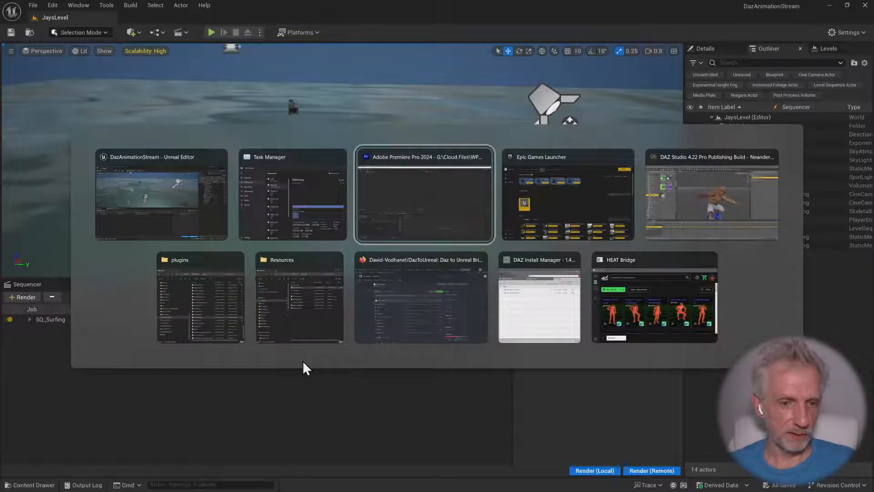
right_click(61, 409)
click(104, 308)
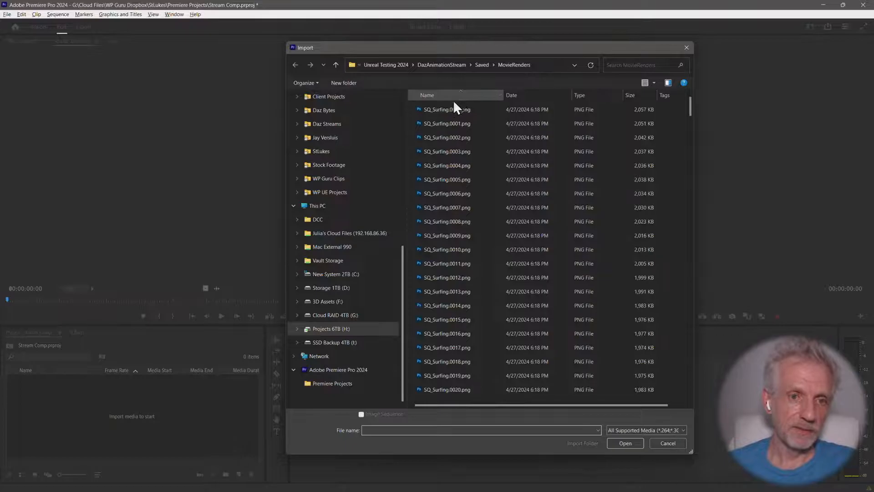
click(446, 110)
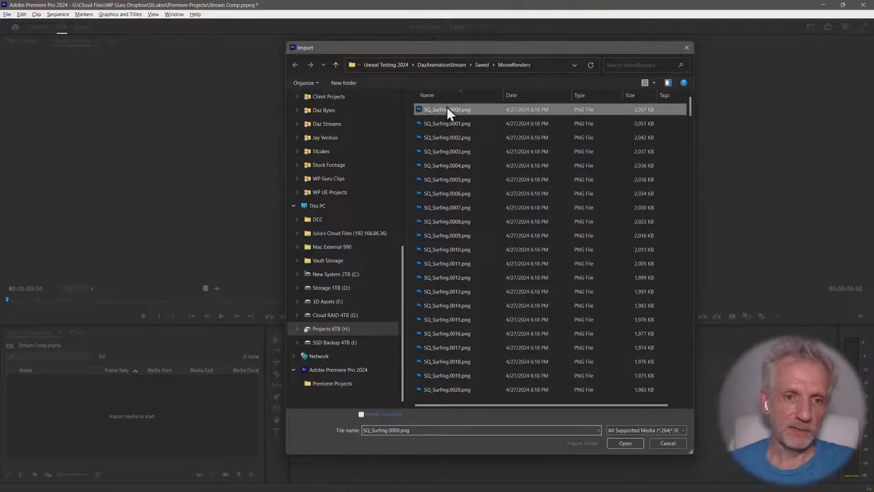
click(614, 441)
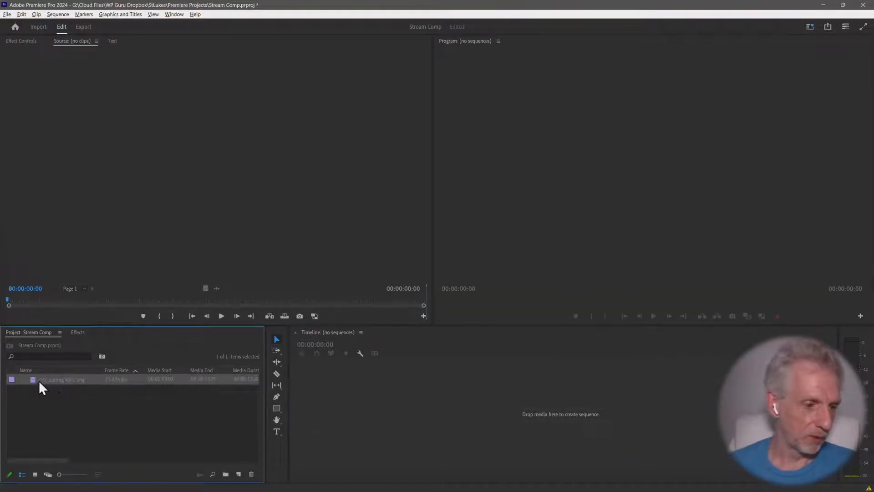
right_click(36, 379)
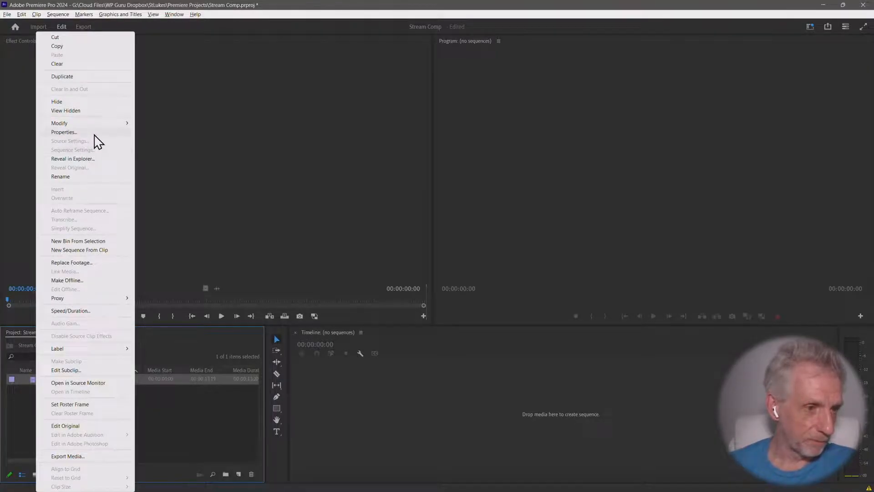
click(64, 132)
click(300, 41)
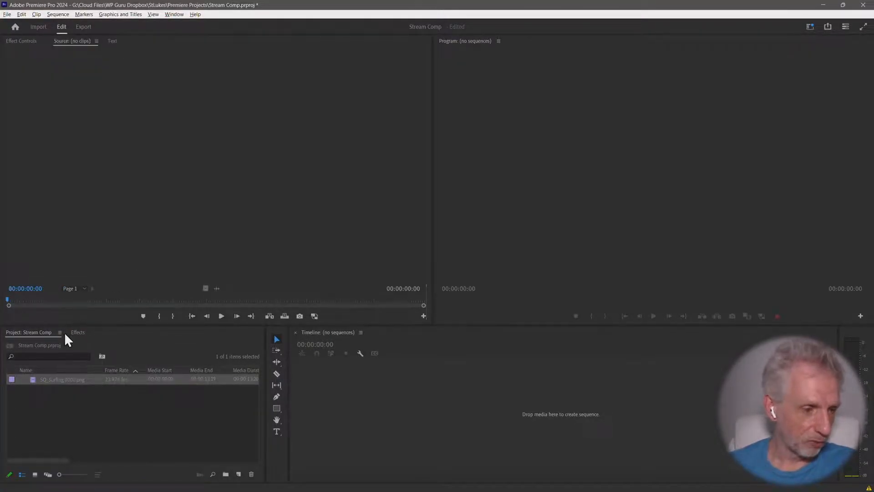
Interpret the imported SQ_Surfing.0000.png footage with an assumed frame rate of 60 fps
right_click(34, 379)
mouse_move(88, 123)
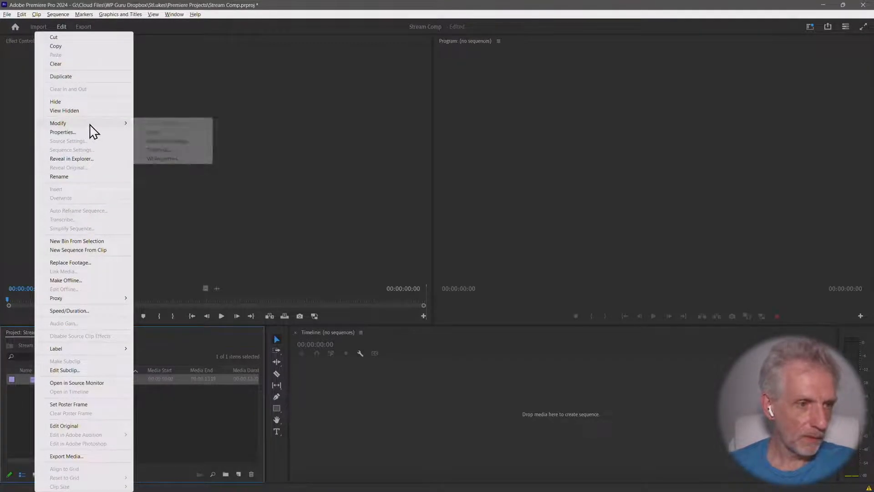
click(184, 141)
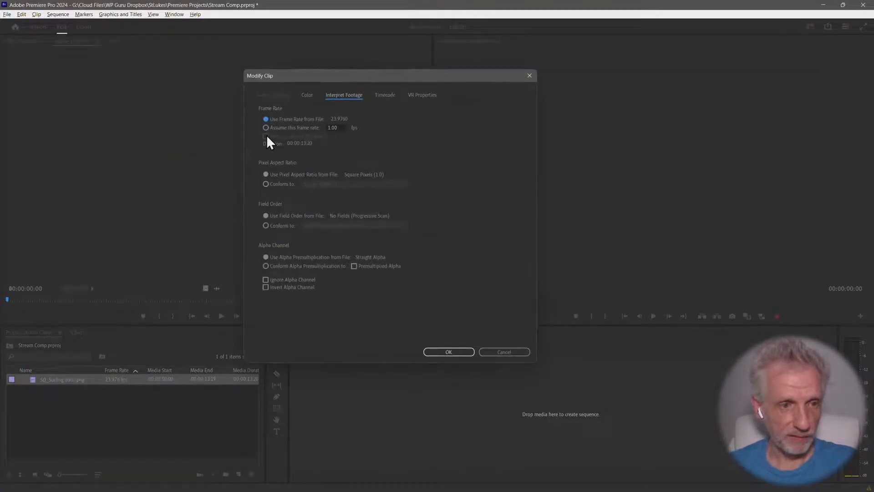
click(266, 128)
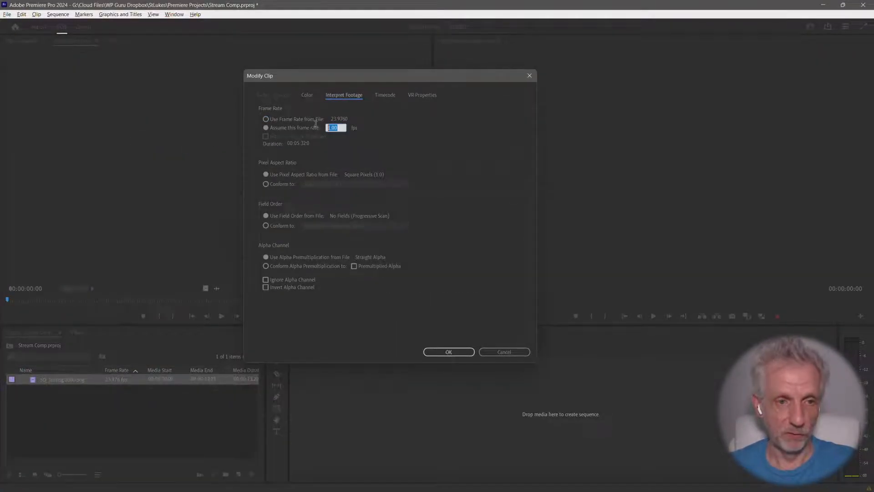
text(60)
key(Return)
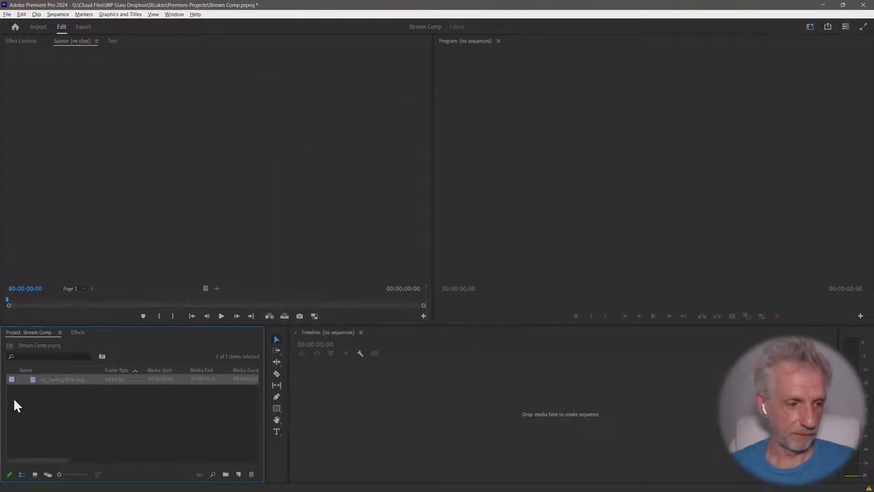
Create a new sequence from the 60 fps surfing clip and play it full screen to the end
right_click(37, 377)
click(97, 252)
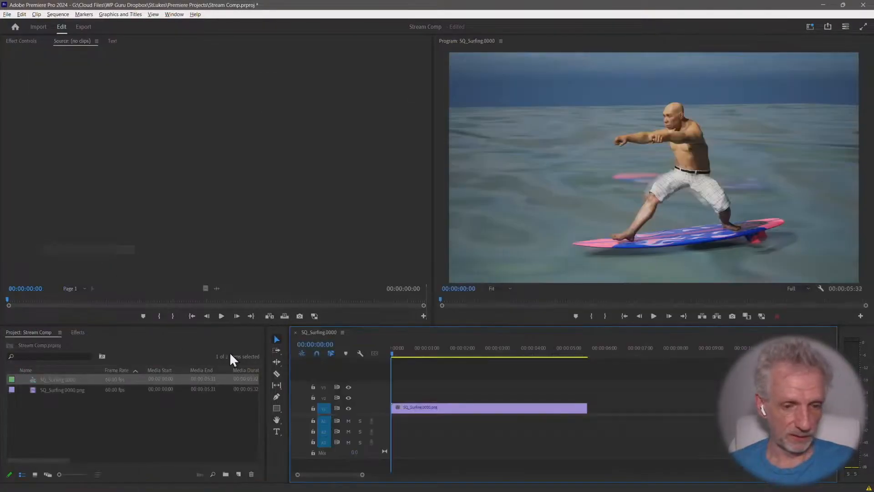
key(space)
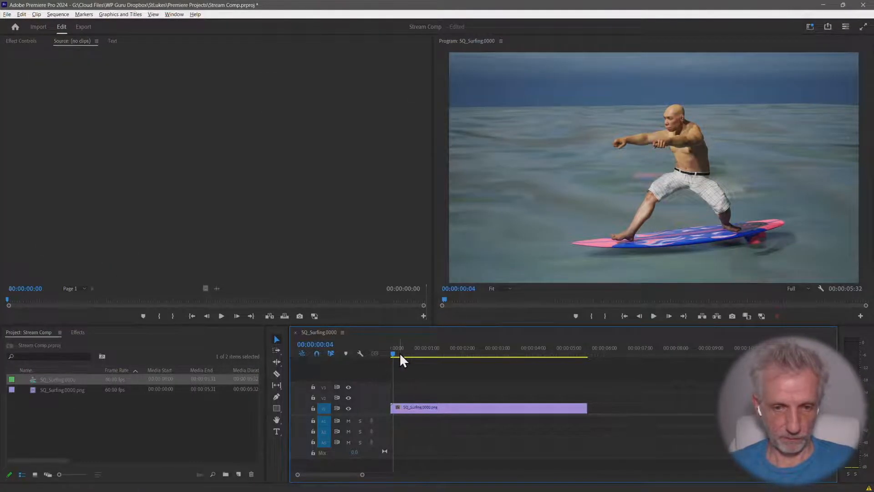
key(ctrl+grave)
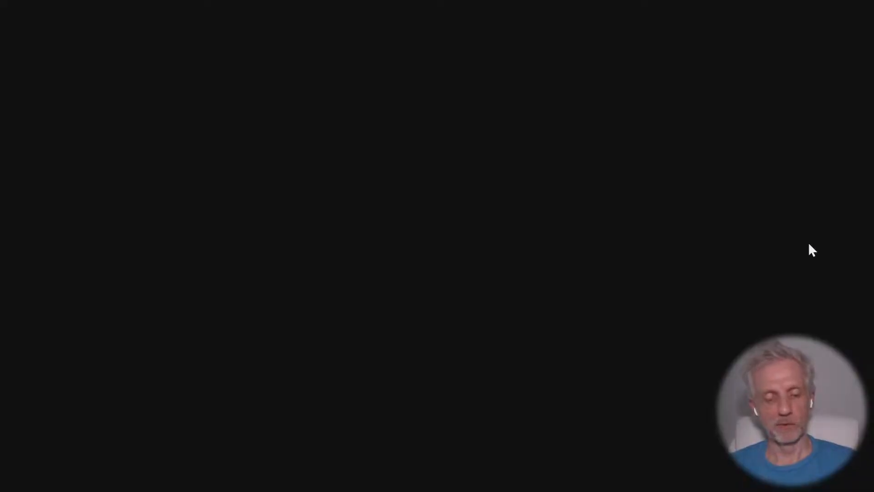
key(Escape)
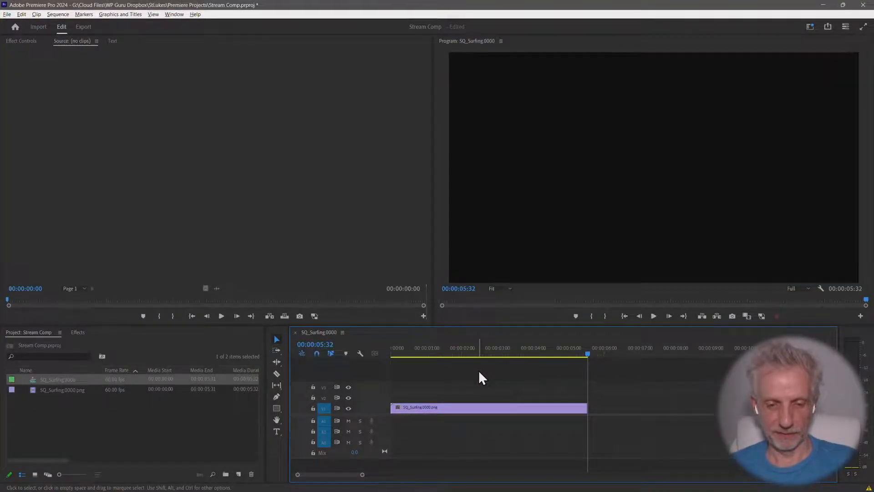
Duplicate the surfing clip along track V1 into four copies and close the gap so they run back to back
alt+scroll(480, 372, down, 4)
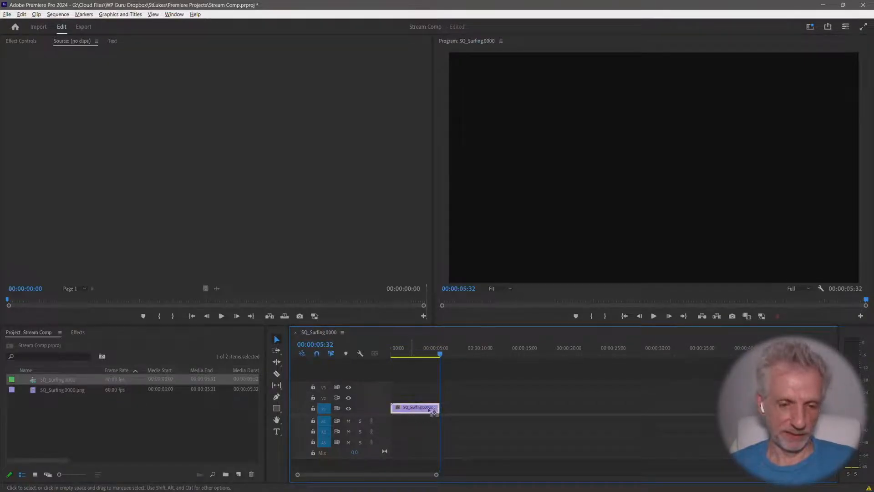
alt+drag(410, 406, 572, 411)
key(Down)
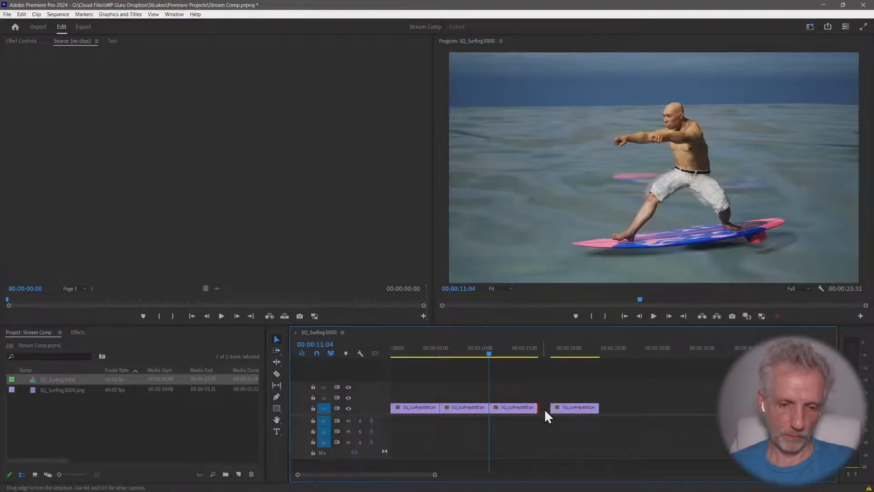
right_click(546, 409)
click(575, 416)
Play the four-clip surfing sequence full screen from the start and return the playhead to the beginning
drag(532, 351, 378, 351)
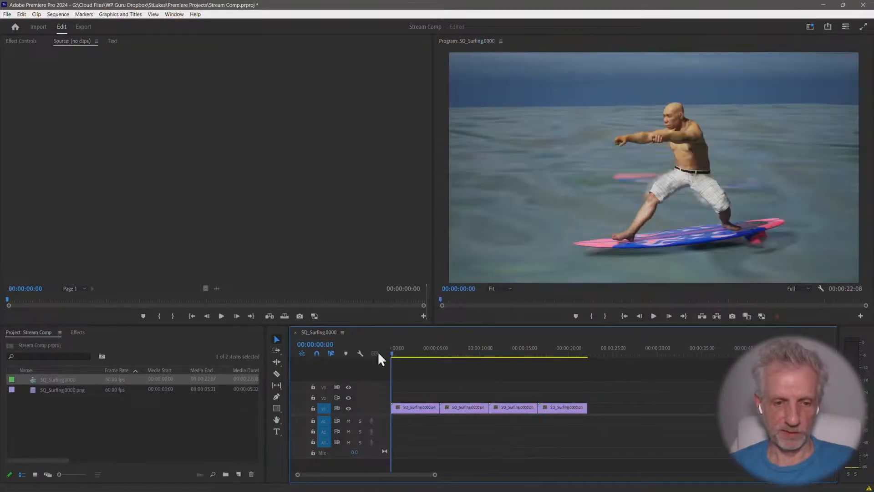
key(ctrl+grave)
key(space)
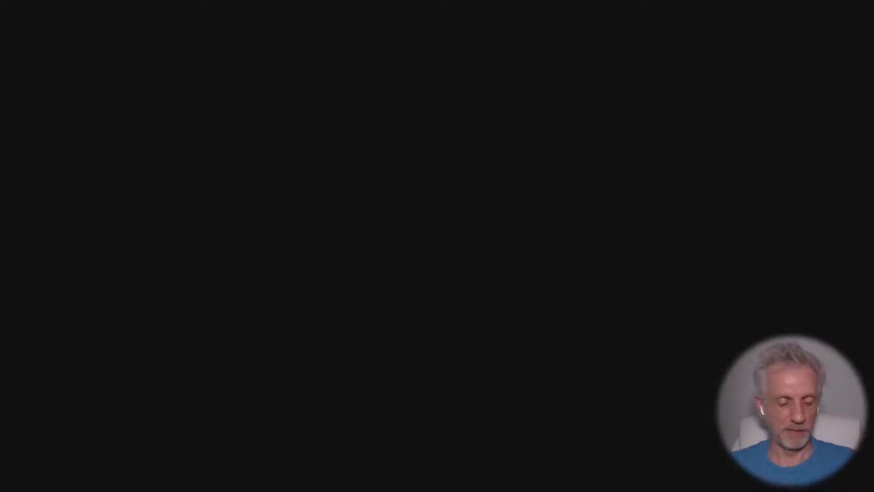
key(Escape)
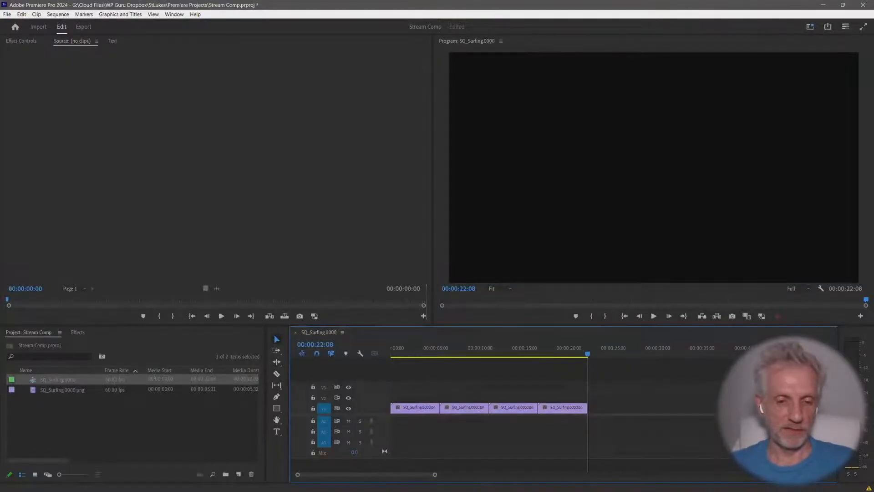
key(Home)
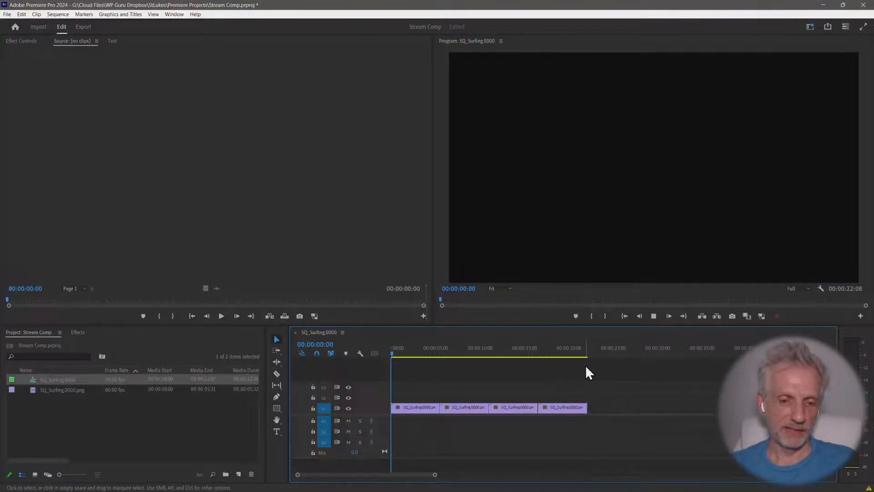